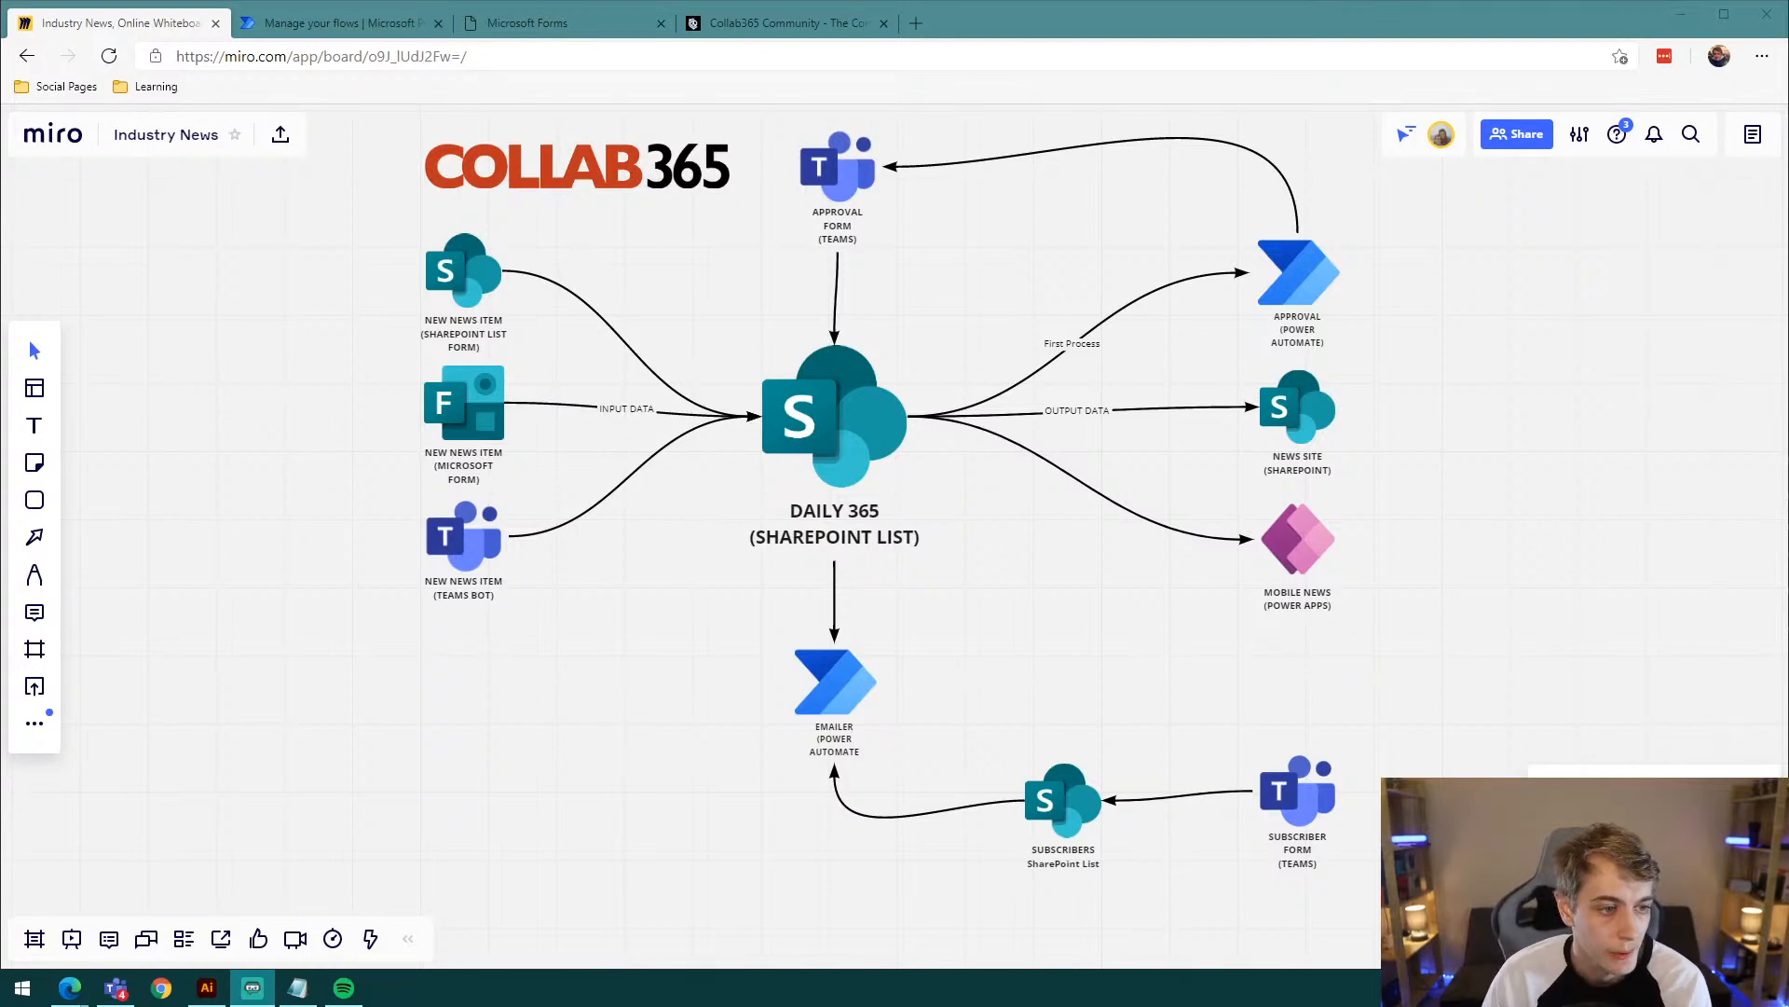
pyautogui.click(1553, 372)
pyautogui.press('l')
pyautogui.moveTo(1696, 353); pyautogui.dragTo(1363, 291)
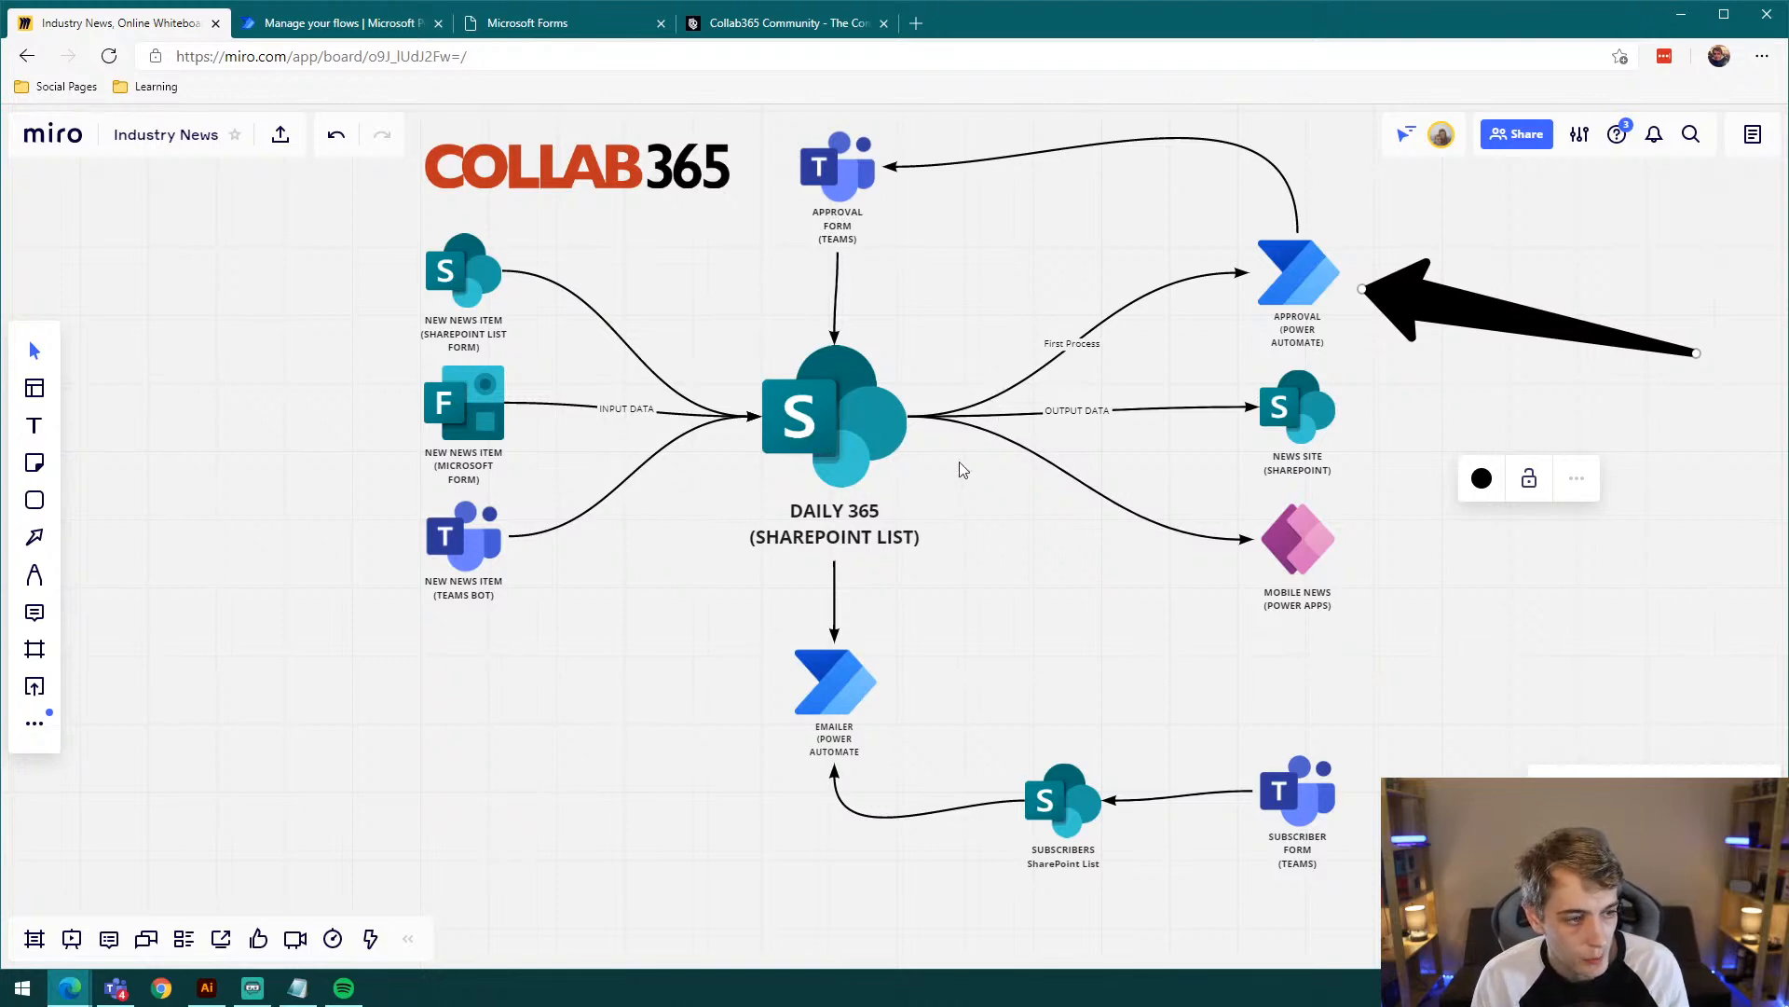
pyautogui.moveTo(921, 458)
pyautogui.mouseDown()
pyautogui.moveTo(1062, 440)
pyautogui.moveTo(875, 441)
pyautogui.moveTo(1186, 412)
pyautogui.moveTo(1186, 552)
pyautogui.moveTo(1189, 433)
pyautogui.mouseUp()
pyautogui.press('l')
pyautogui.hotkey('ctrl', 'z')
pyautogui.hotkey('ctrl', 'z')
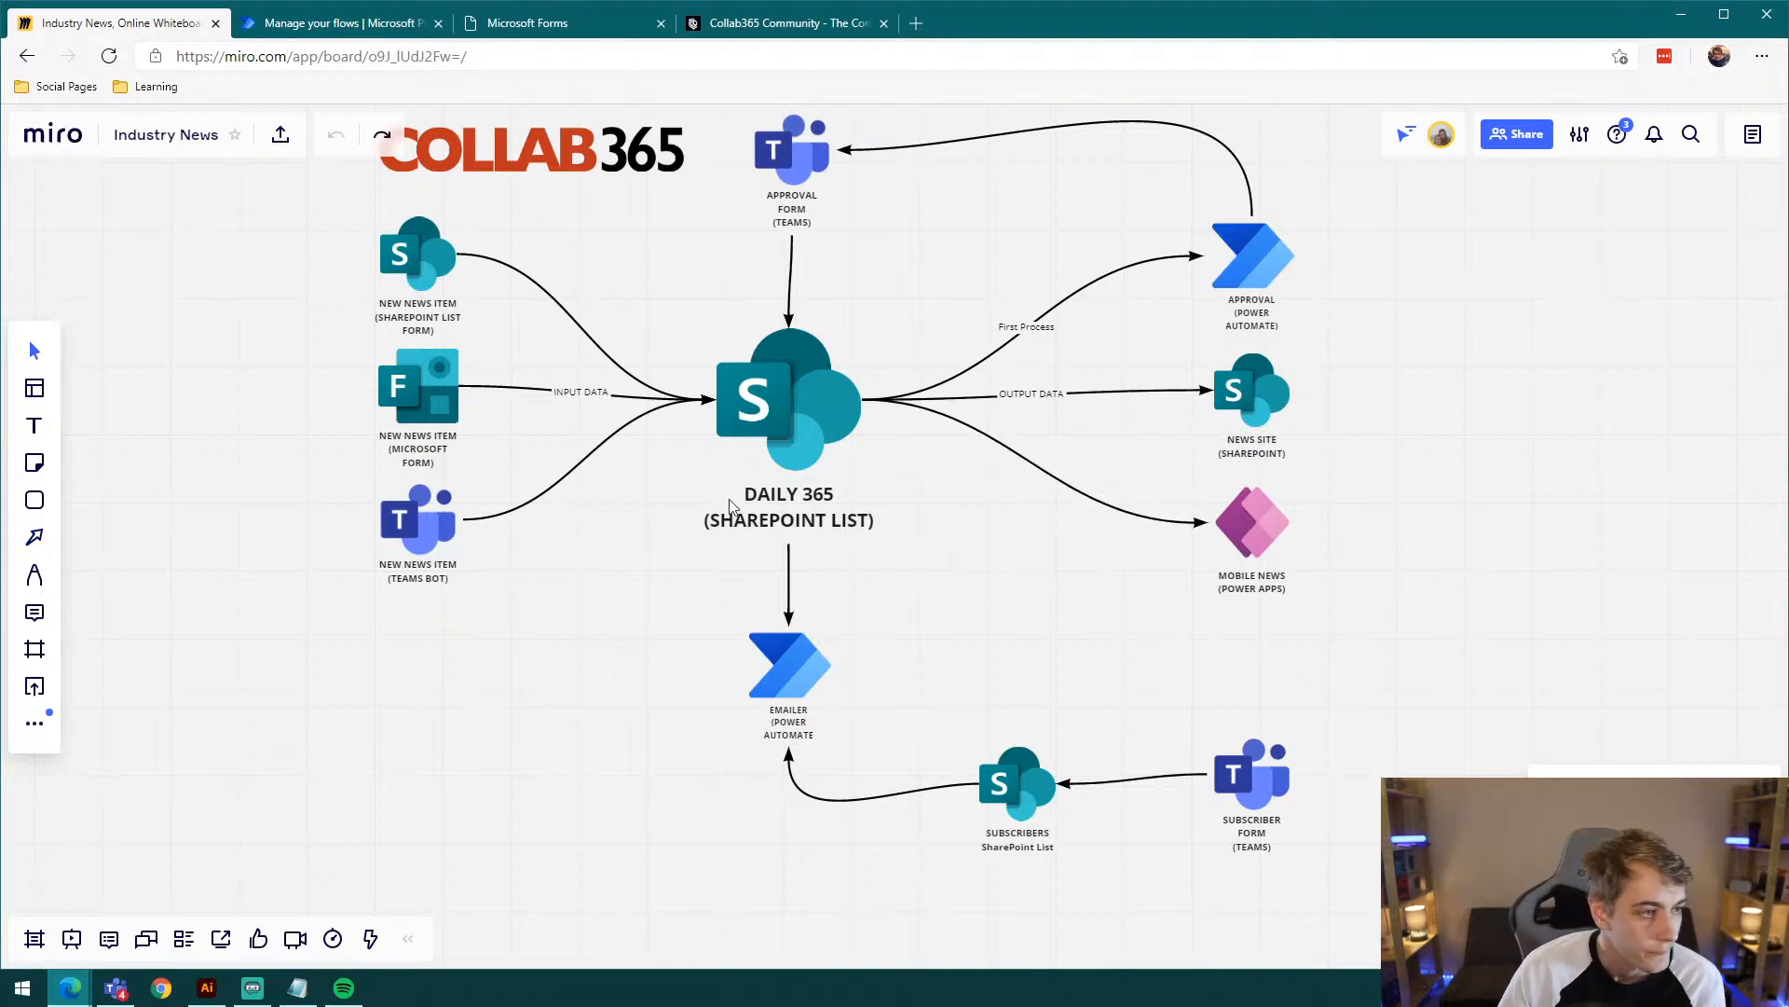
pyautogui.moveTo(1024, 635); pyautogui.dragTo(1089, 645)
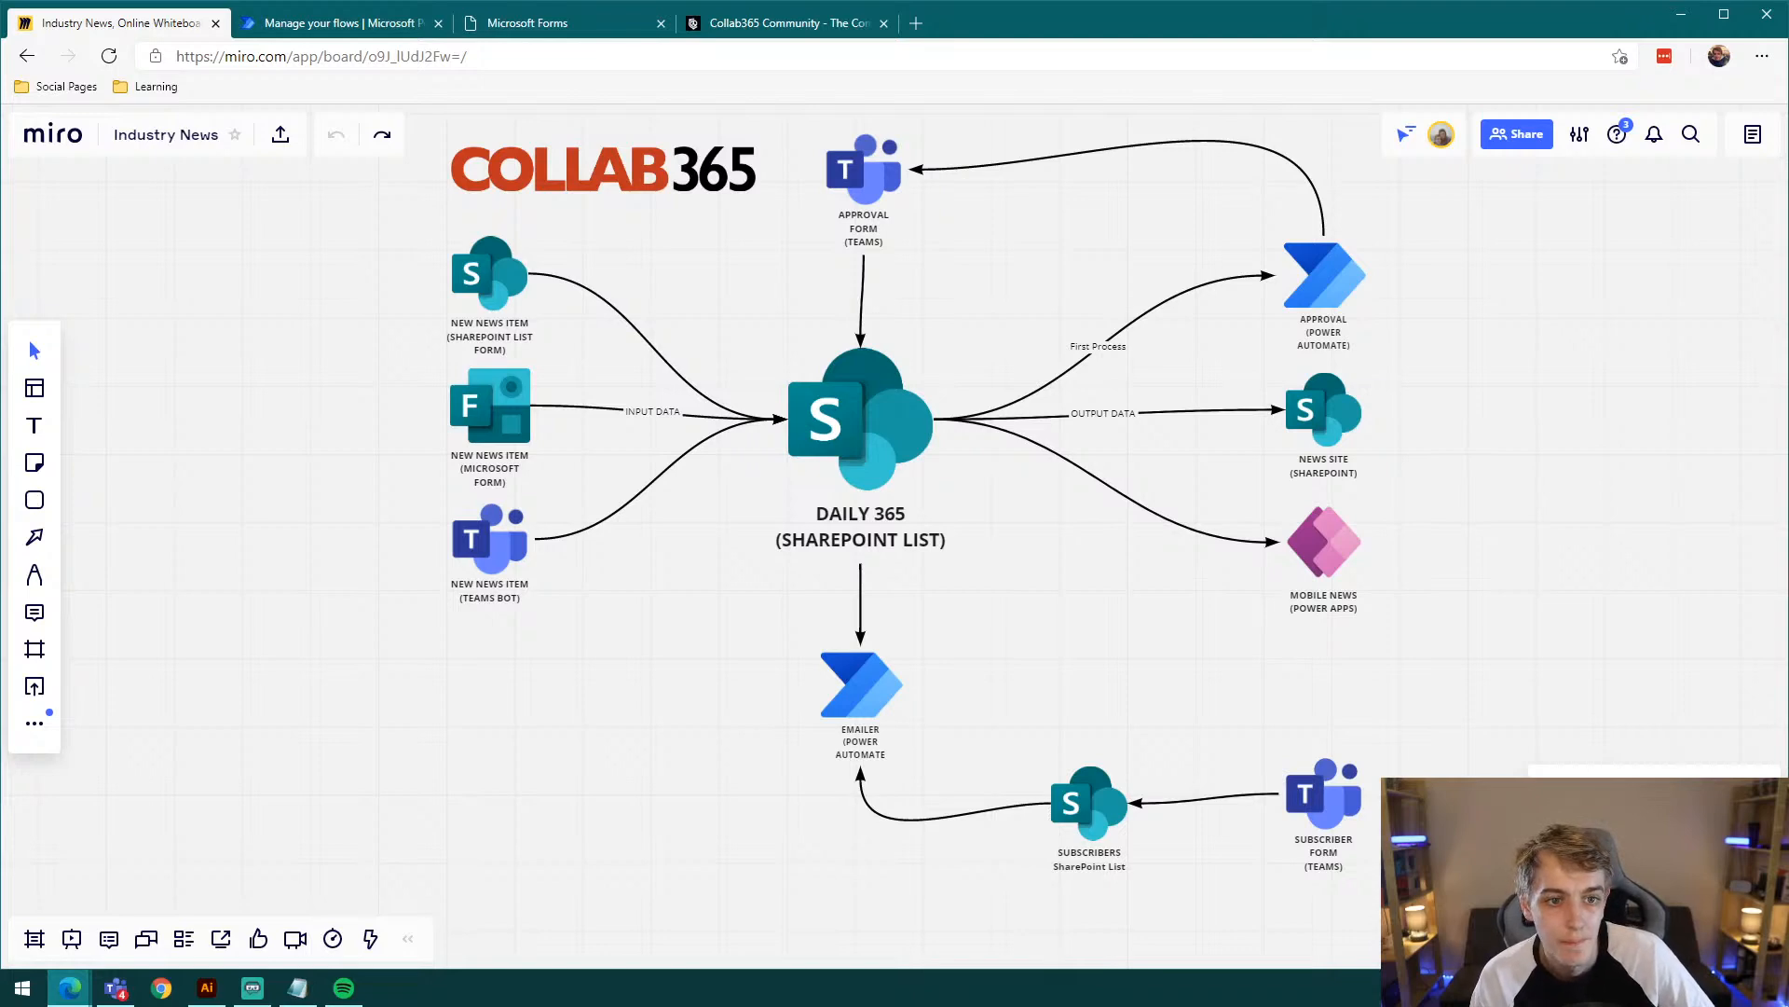
# Step: Switch to Microsoft Teams and start creating a public team from scratch
pyautogui.hotkey('alt', 'Tab')
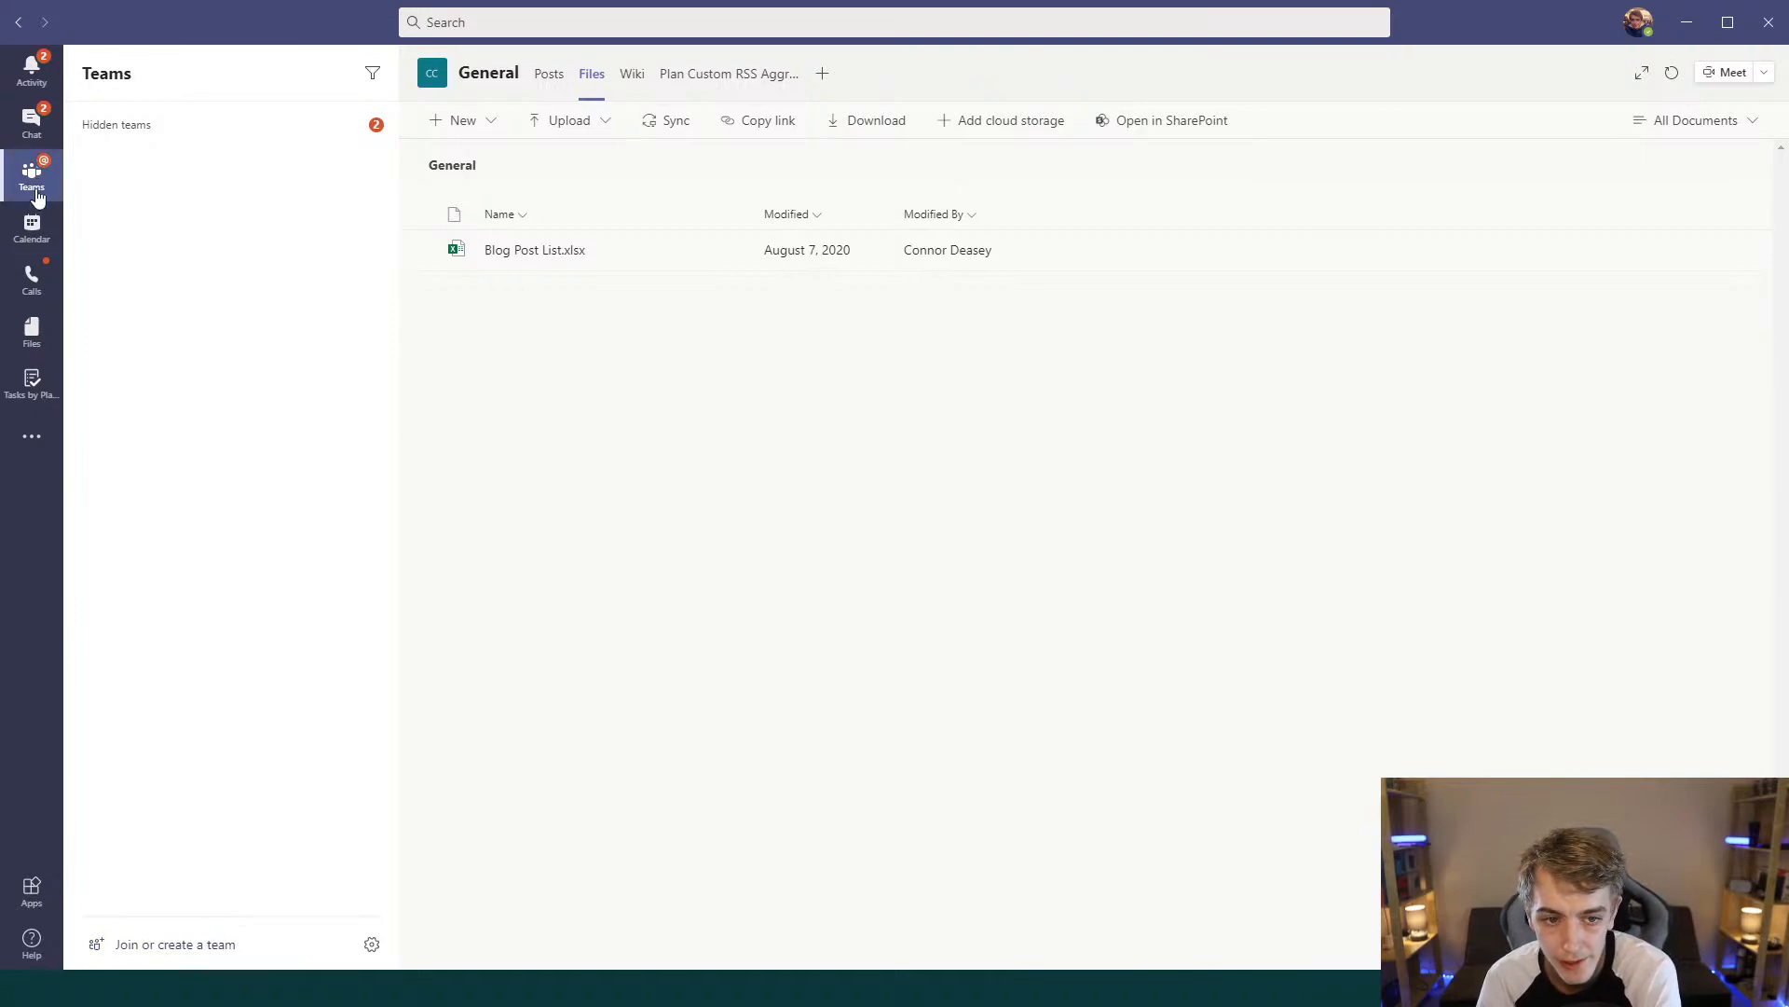
pyautogui.click(239, 944)
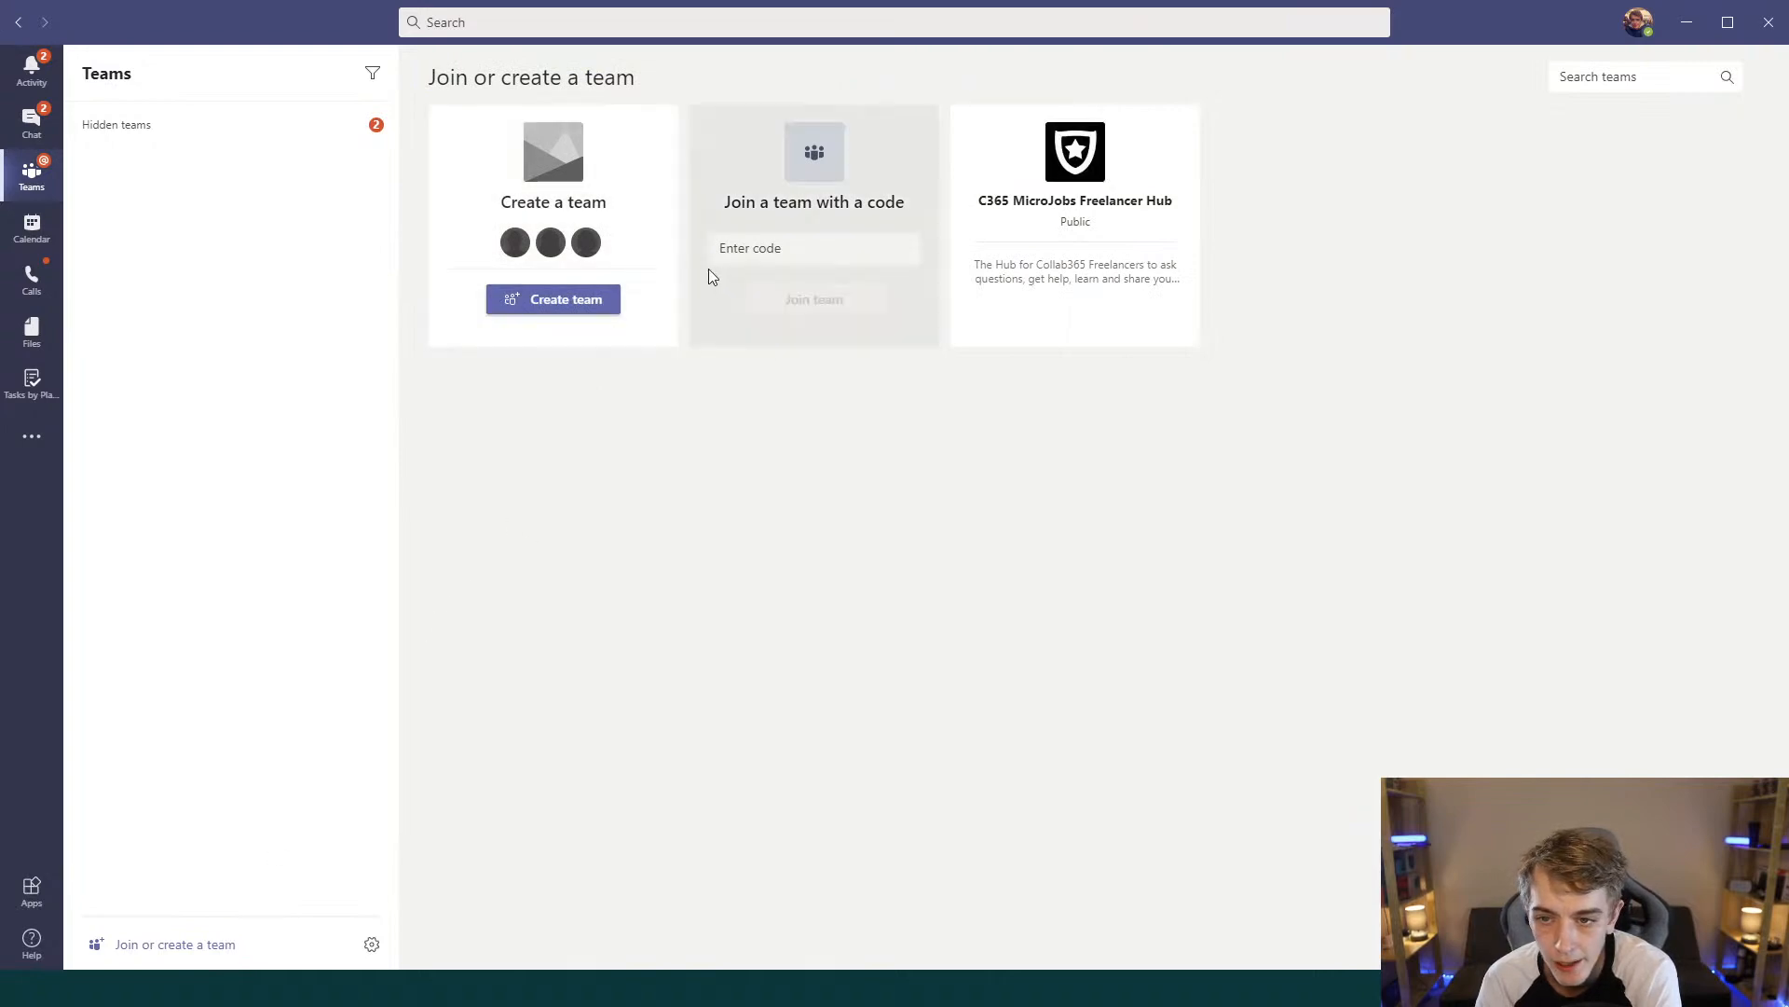
pyautogui.click(583, 302)
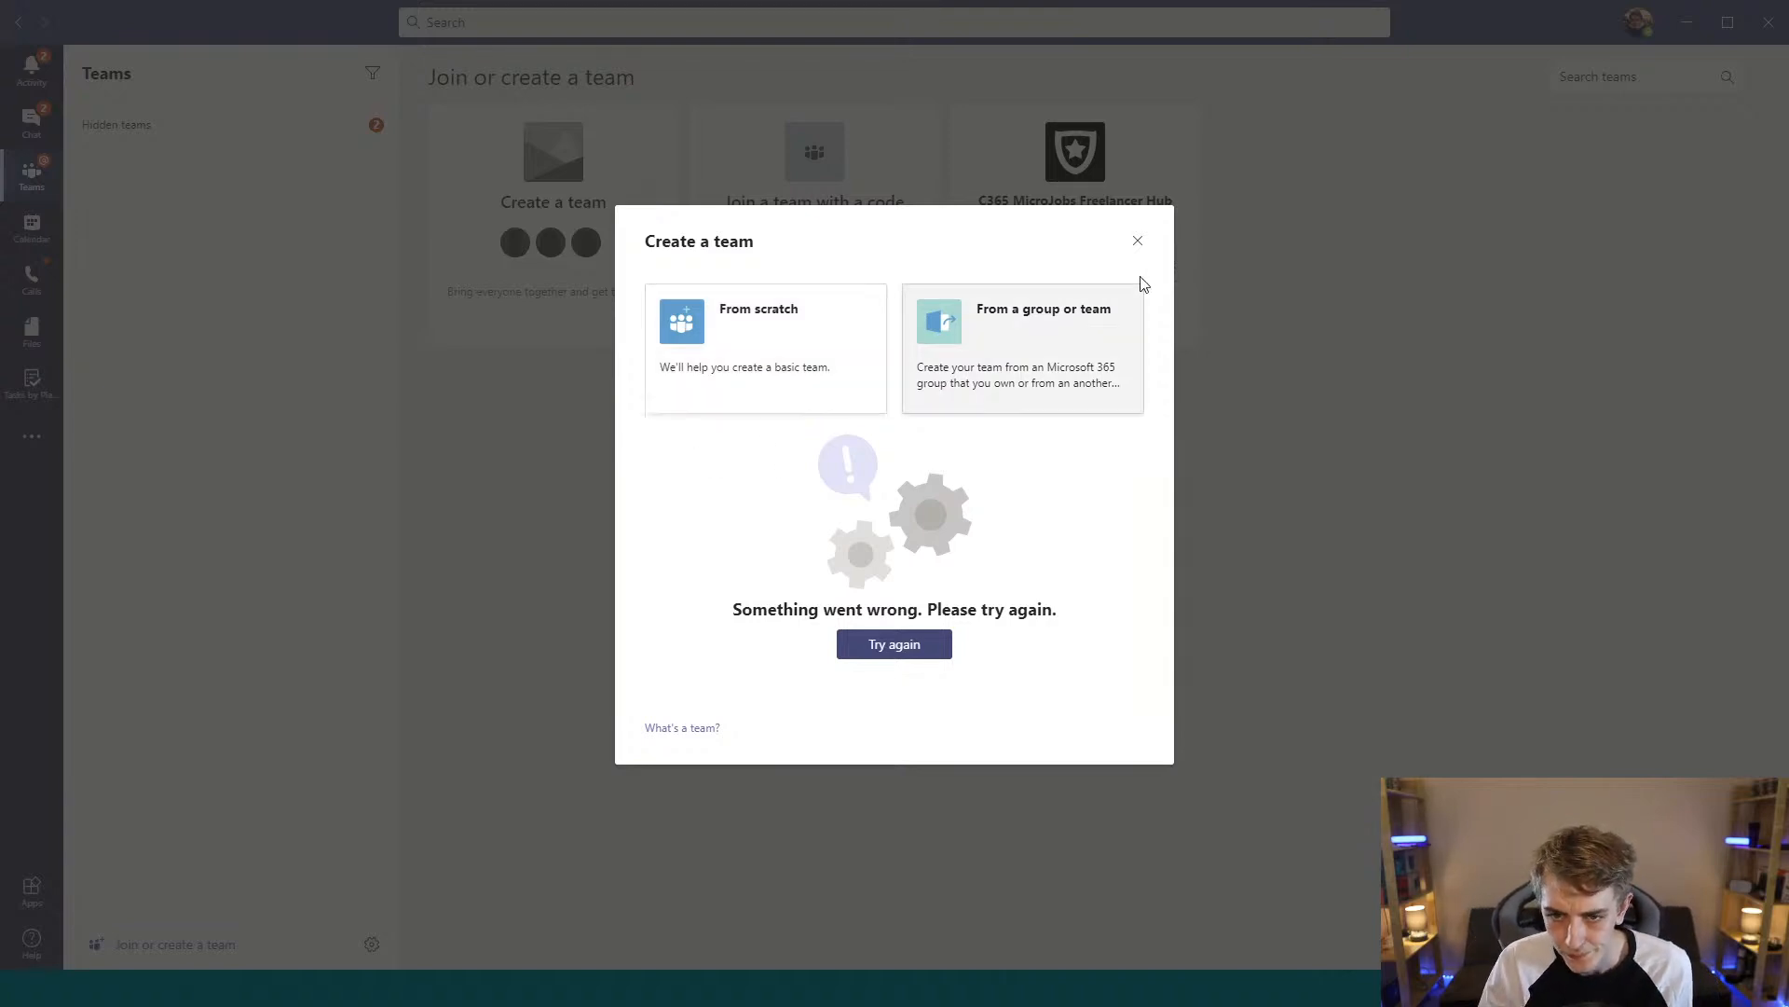
pyautogui.click(1138, 240)
pyautogui.click(564, 298)
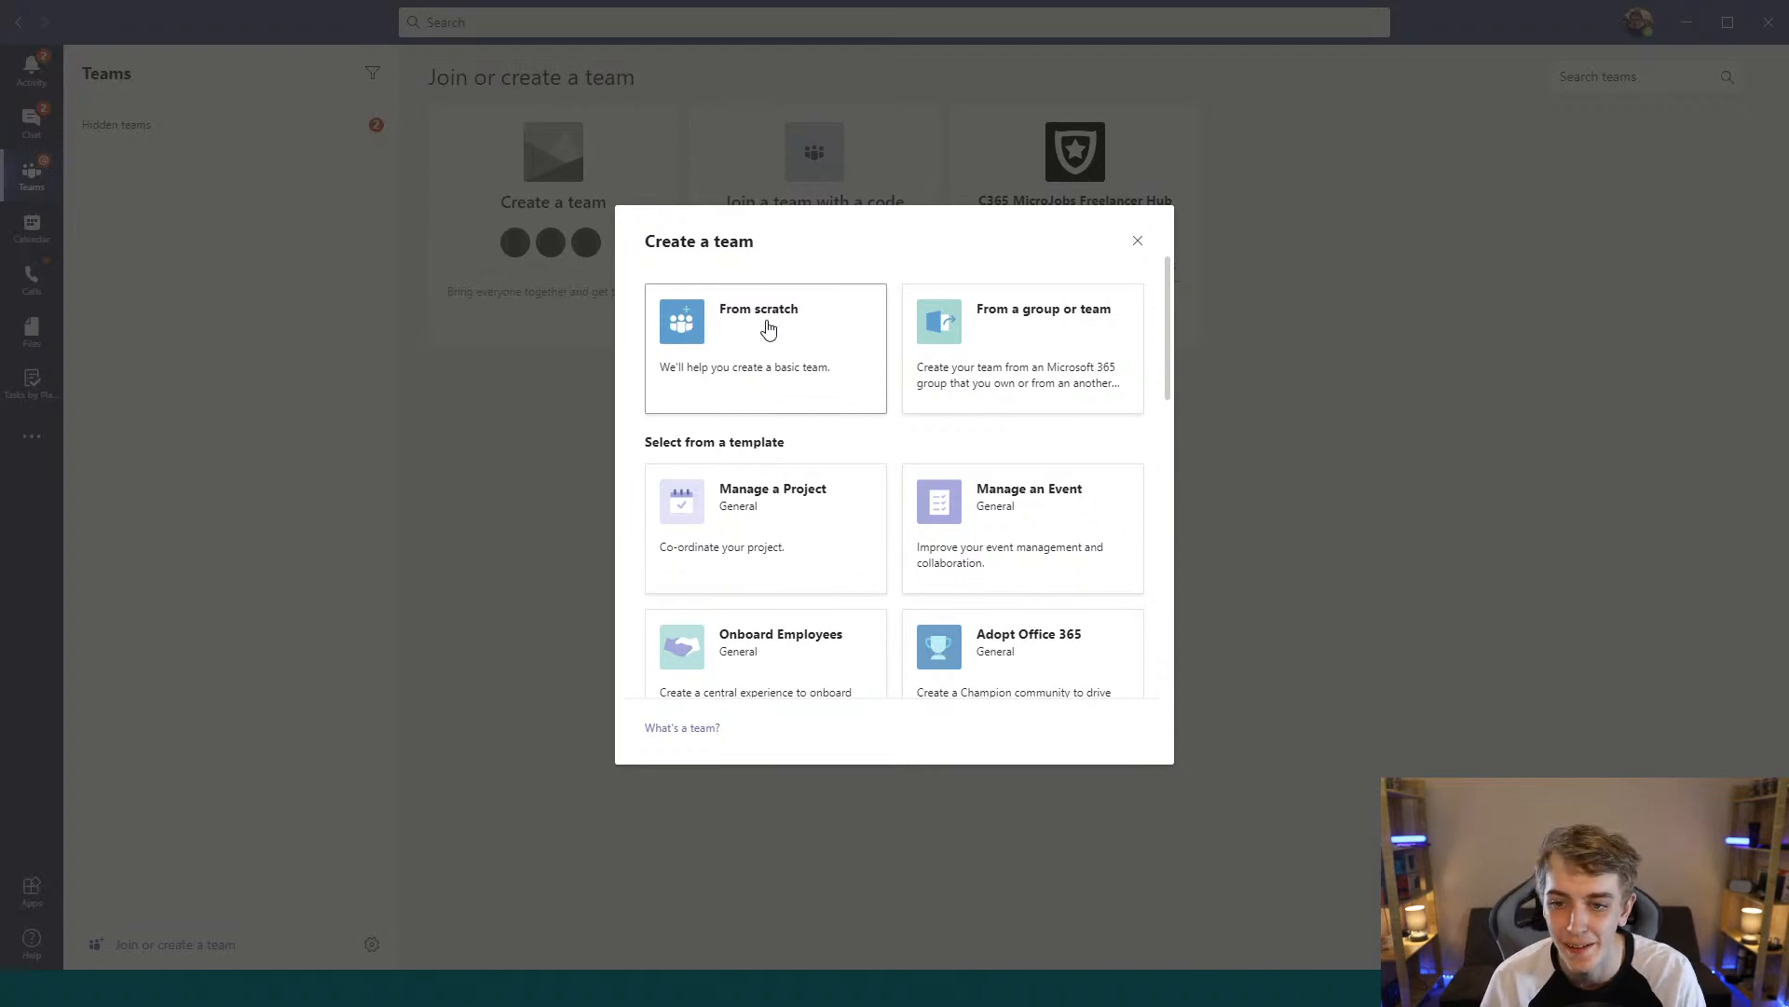
pyautogui.click(720, 335)
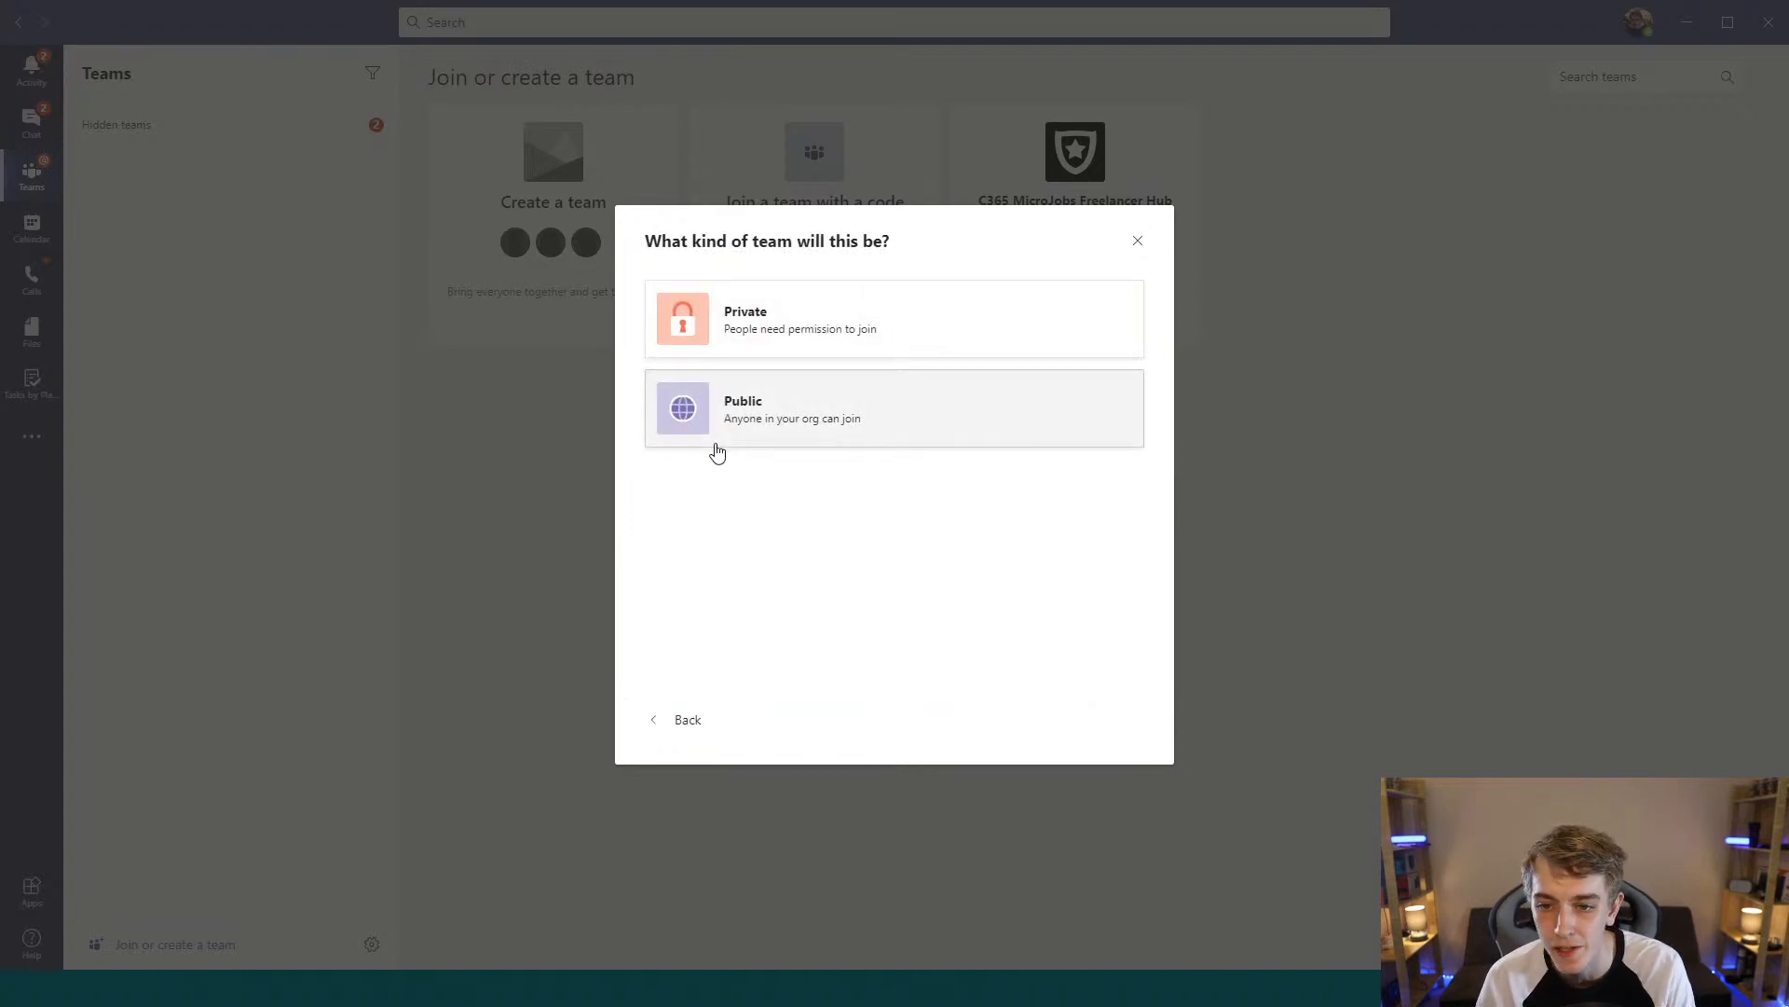
pyautogui.click(774, 408)
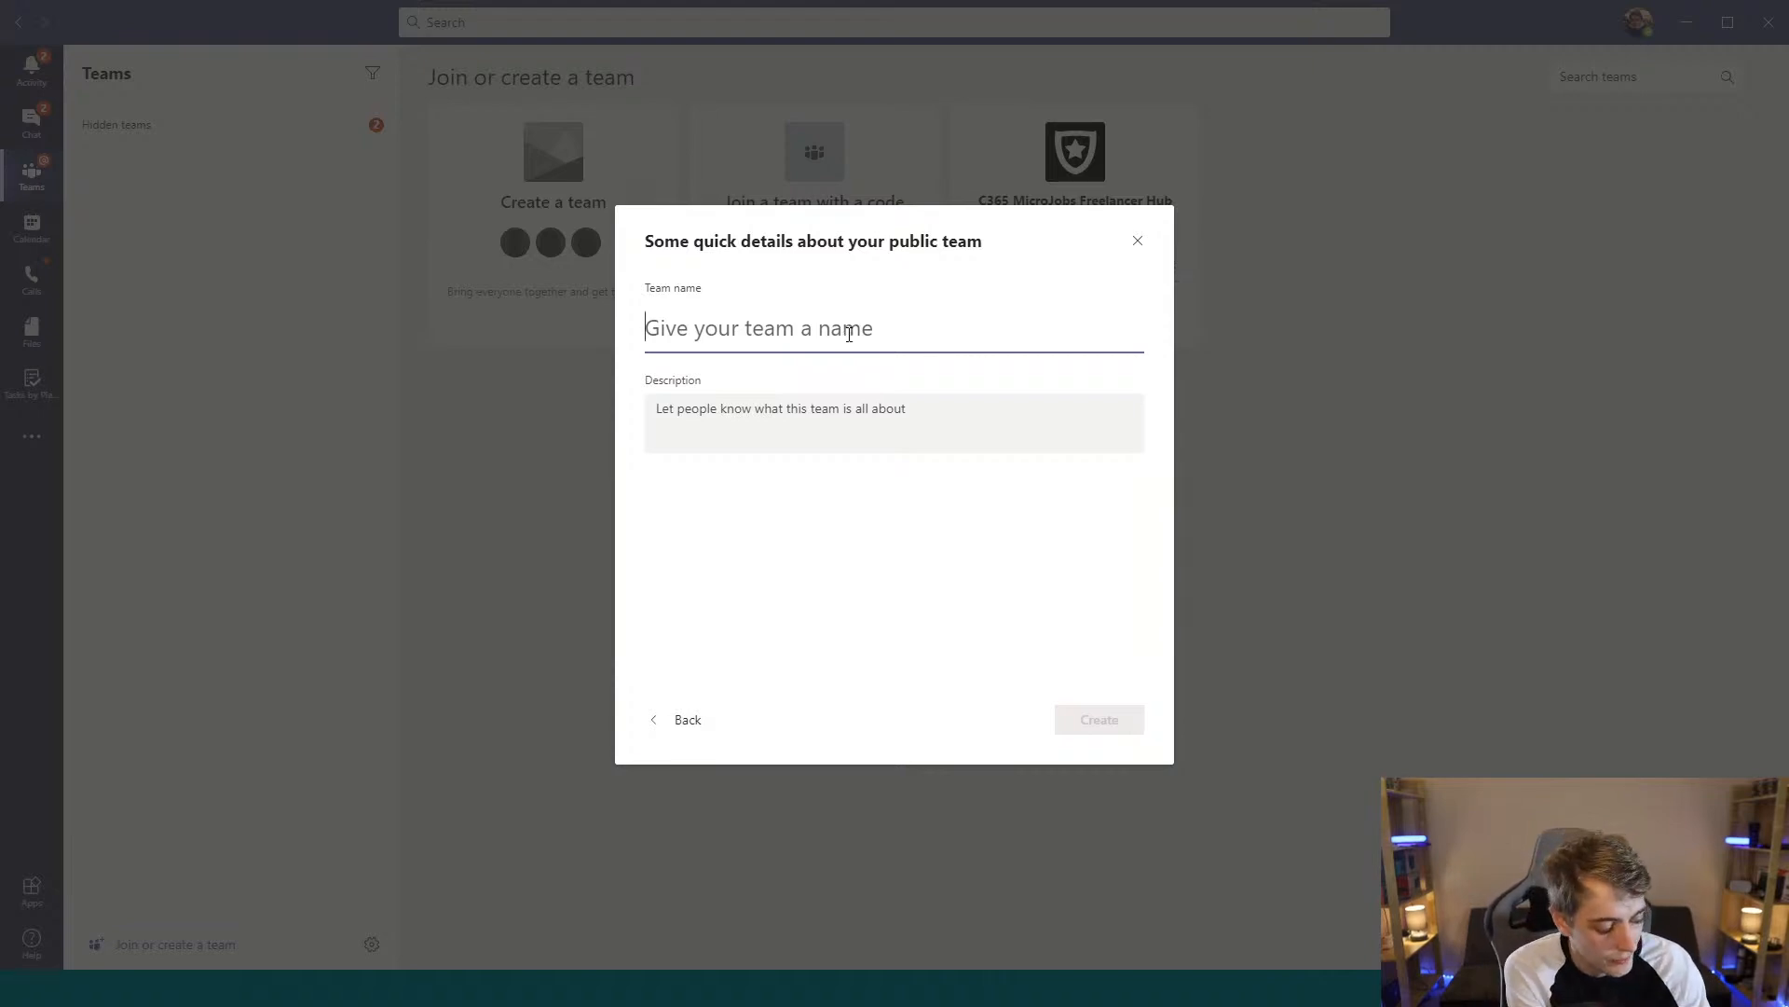
# Step: Create the team as "External News Site" with the description "Display a list of articles", without adding any members
pyautogui.write('External News Siteww')
pyautogui.press('BackSpace')
pyautogui.press('BackSpace')
pyautogui.click(818, 408)
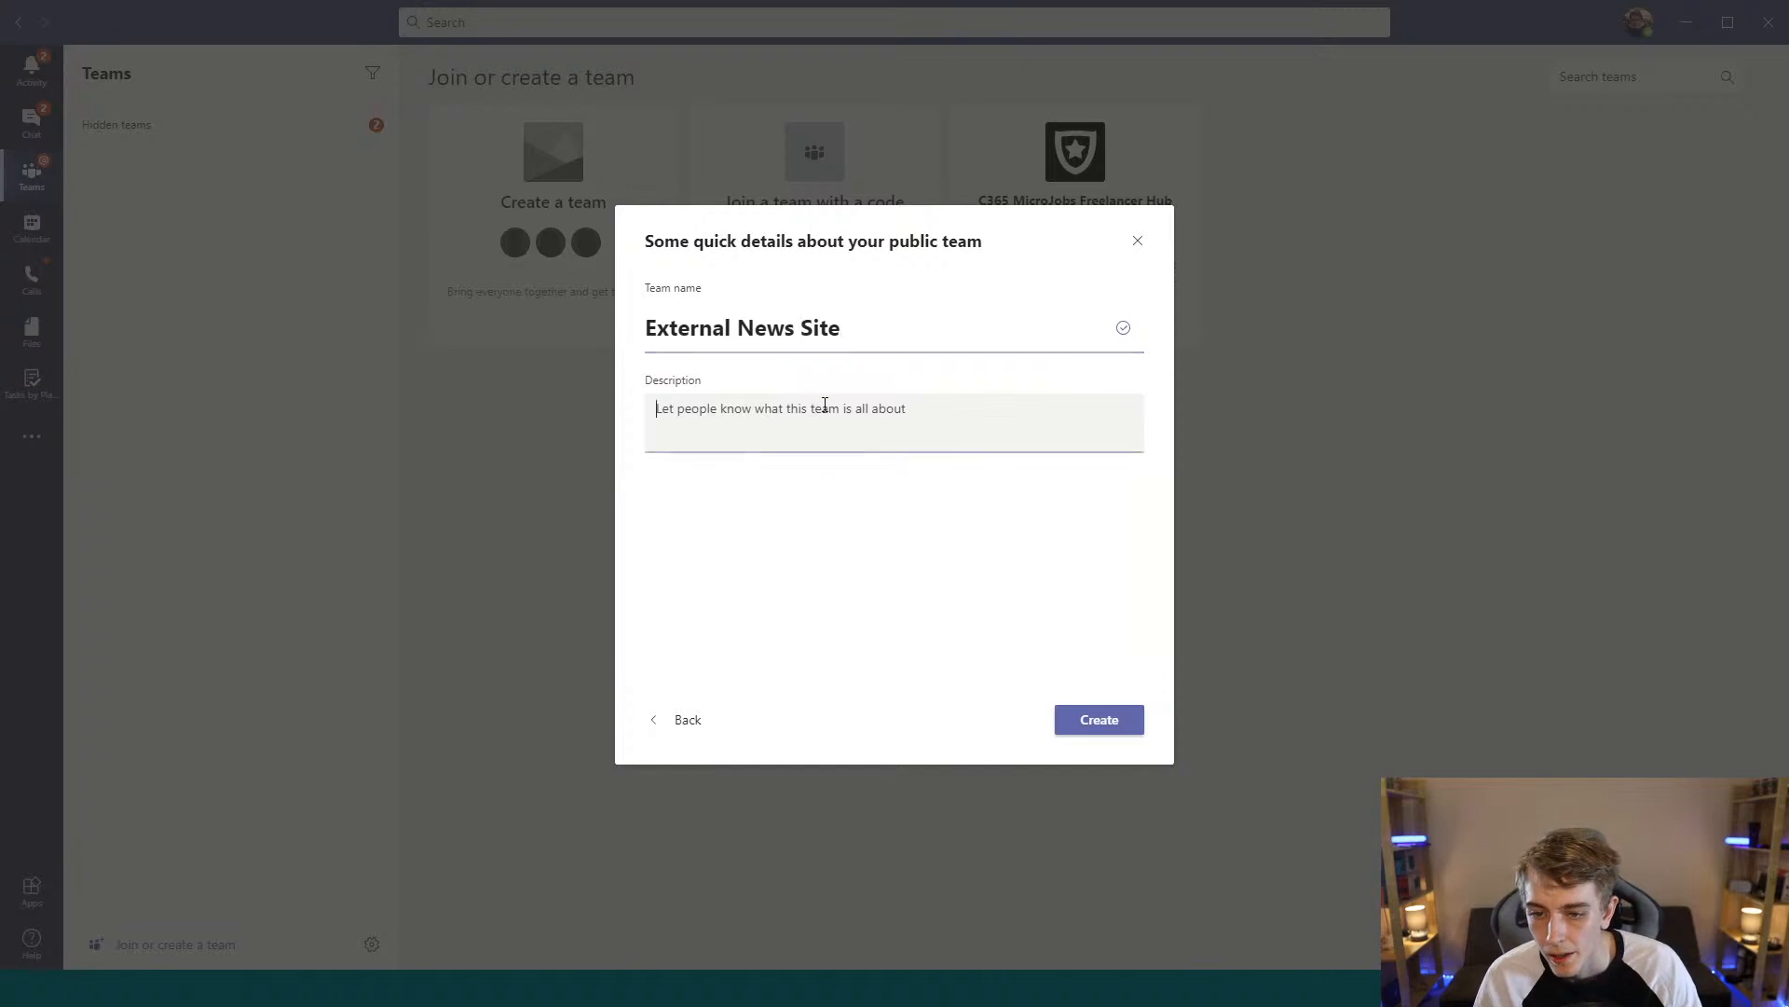
pyautogui.write('Di')
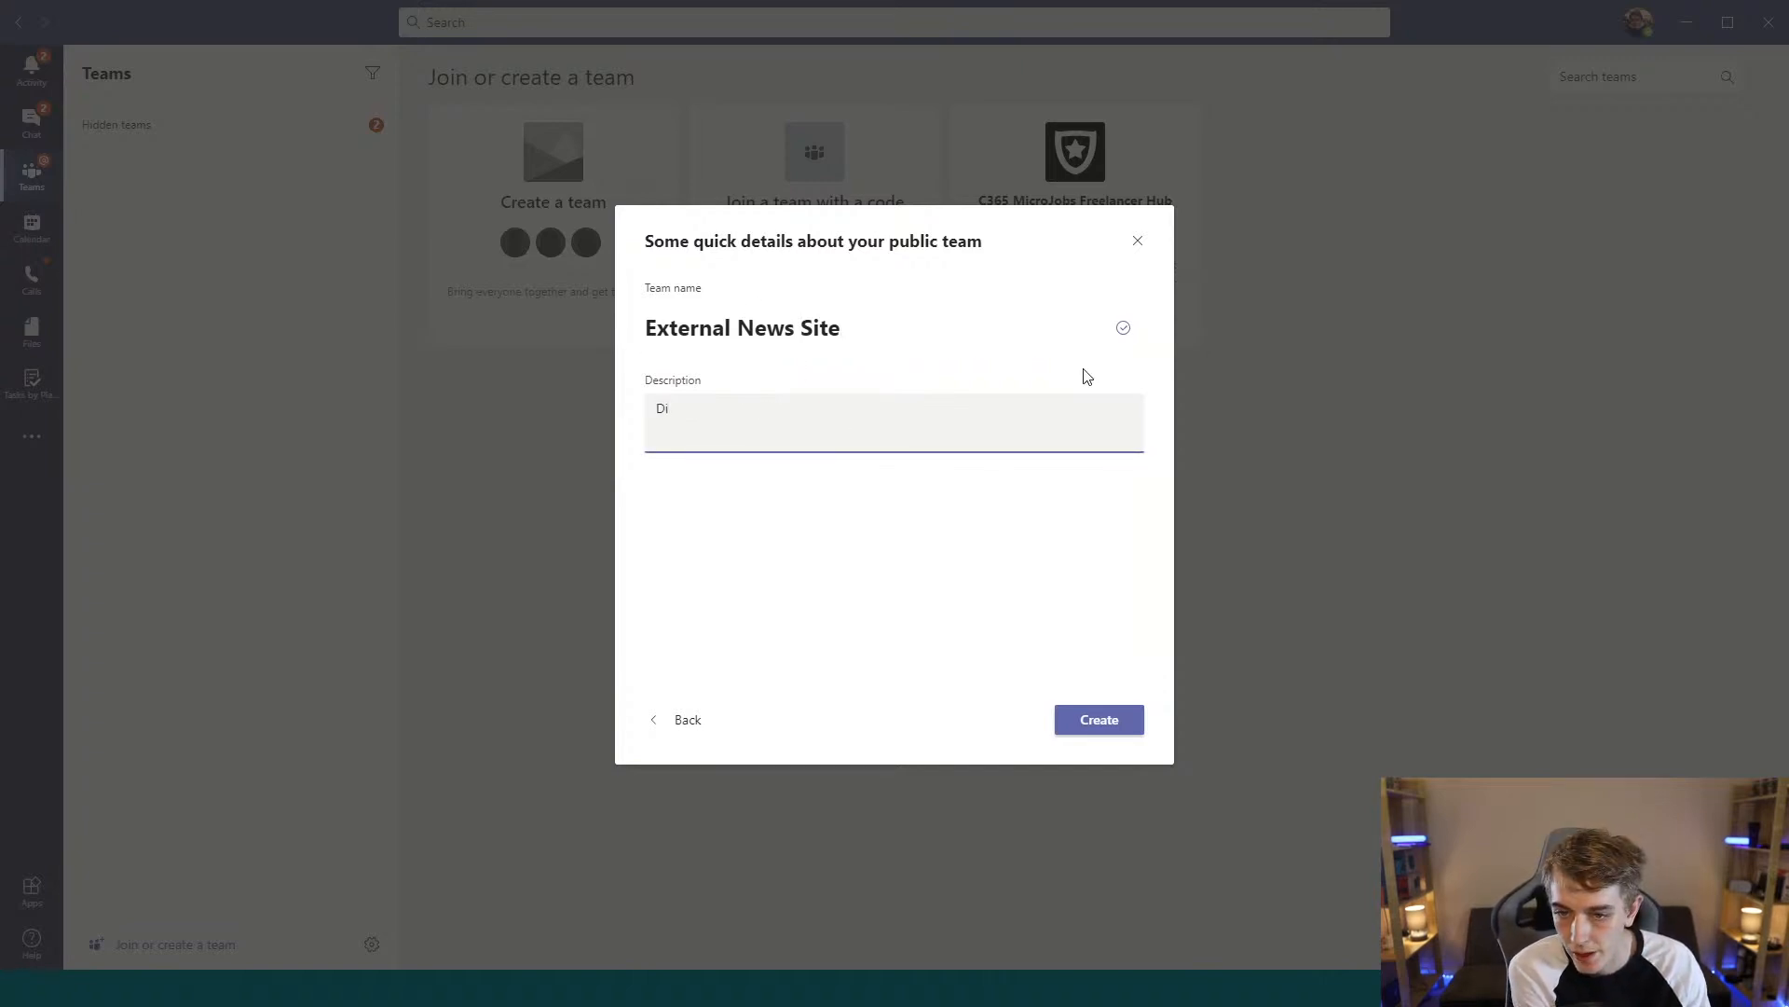
pyautogui.write('splay a list ')
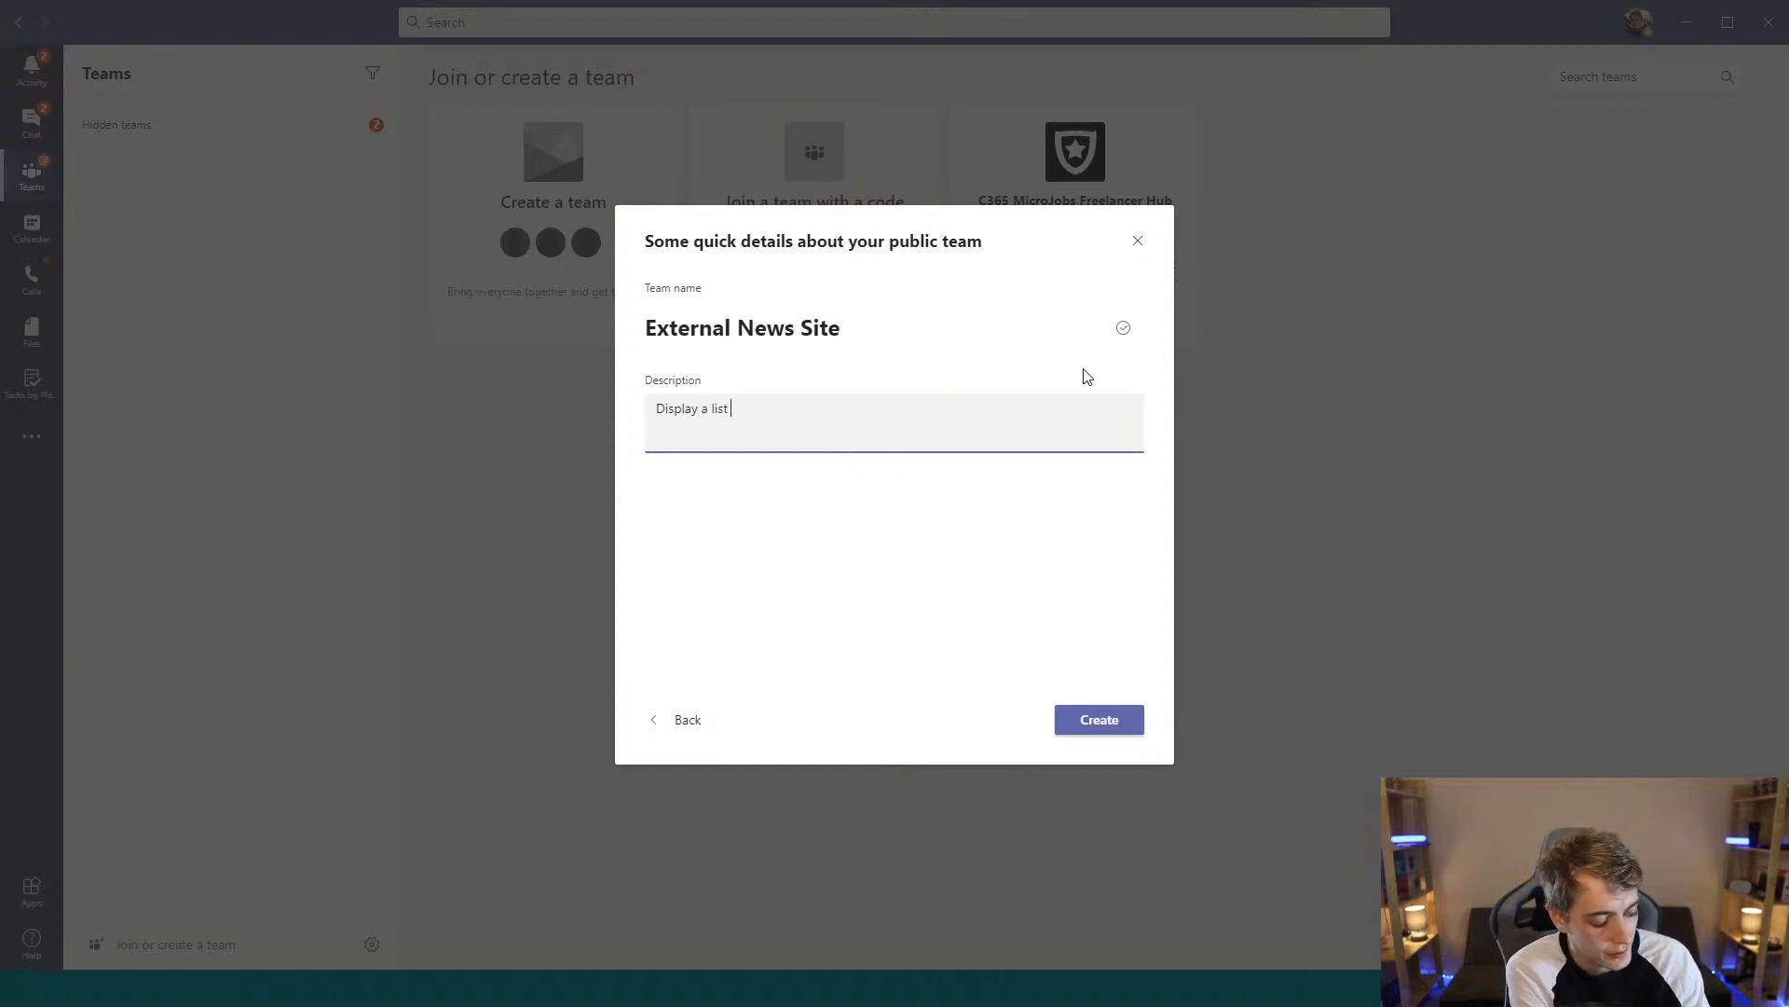
pyautogui.write('of articles')
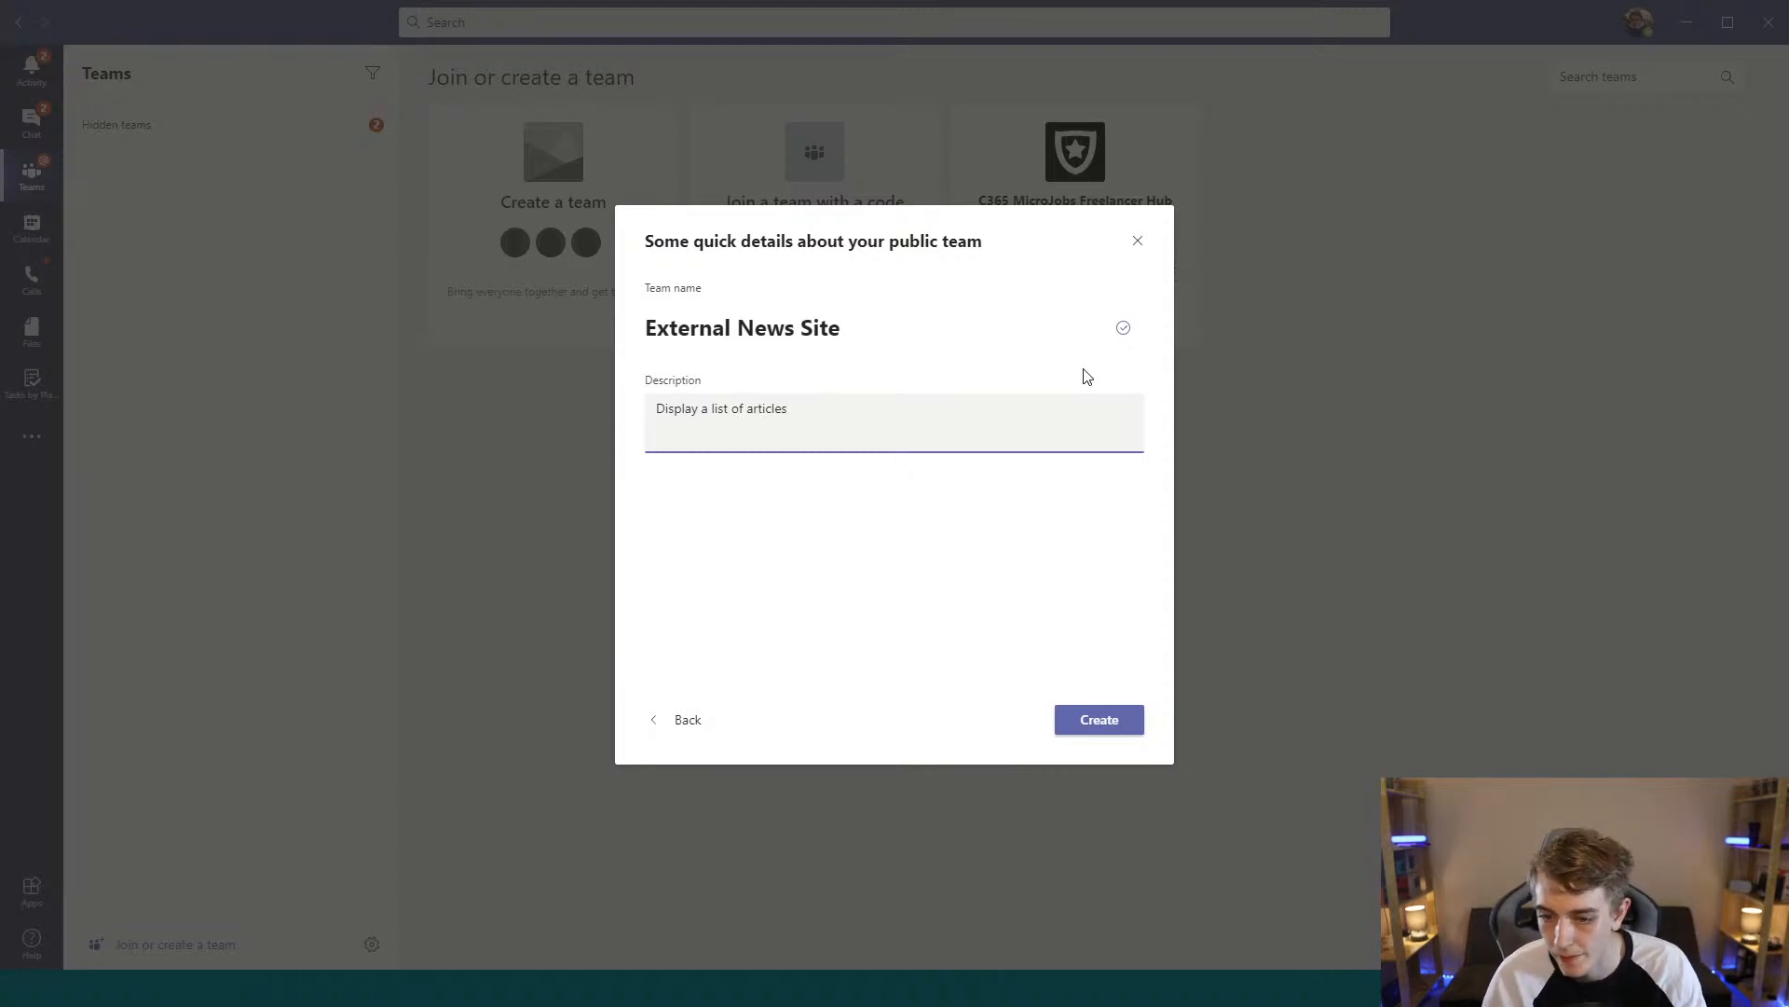
pyautogui.click(1111, 724)
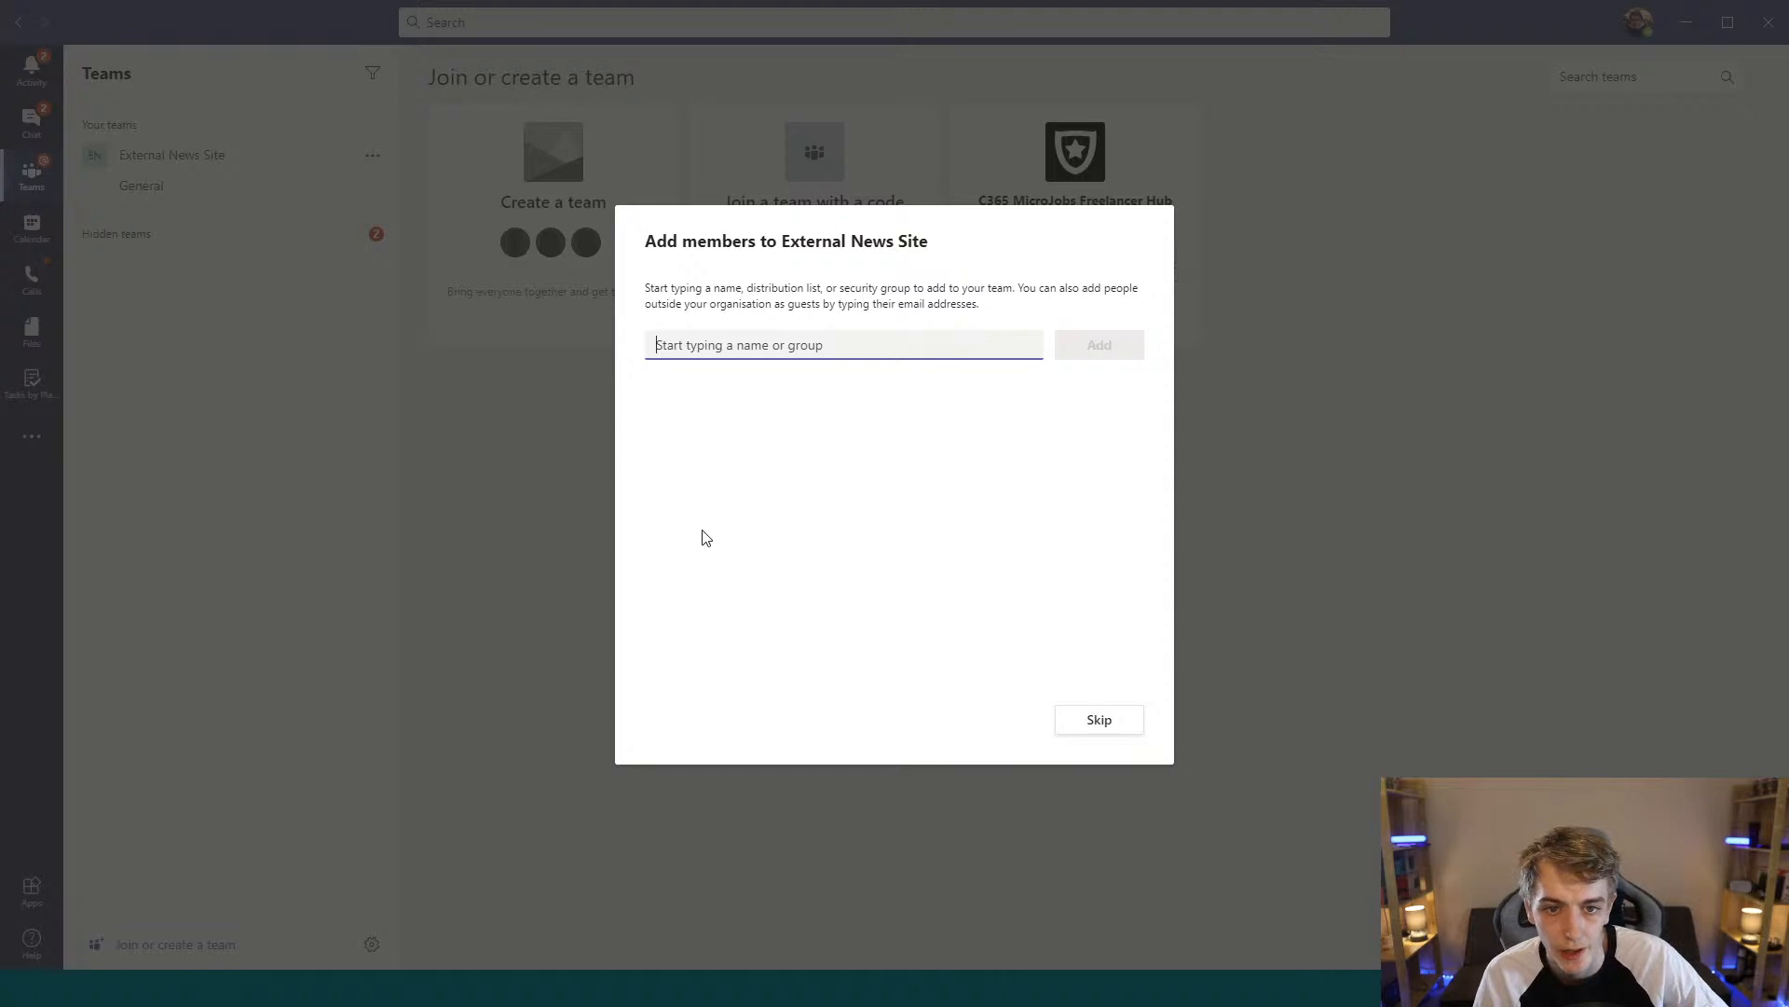
pyautogui.click(1115, 736)
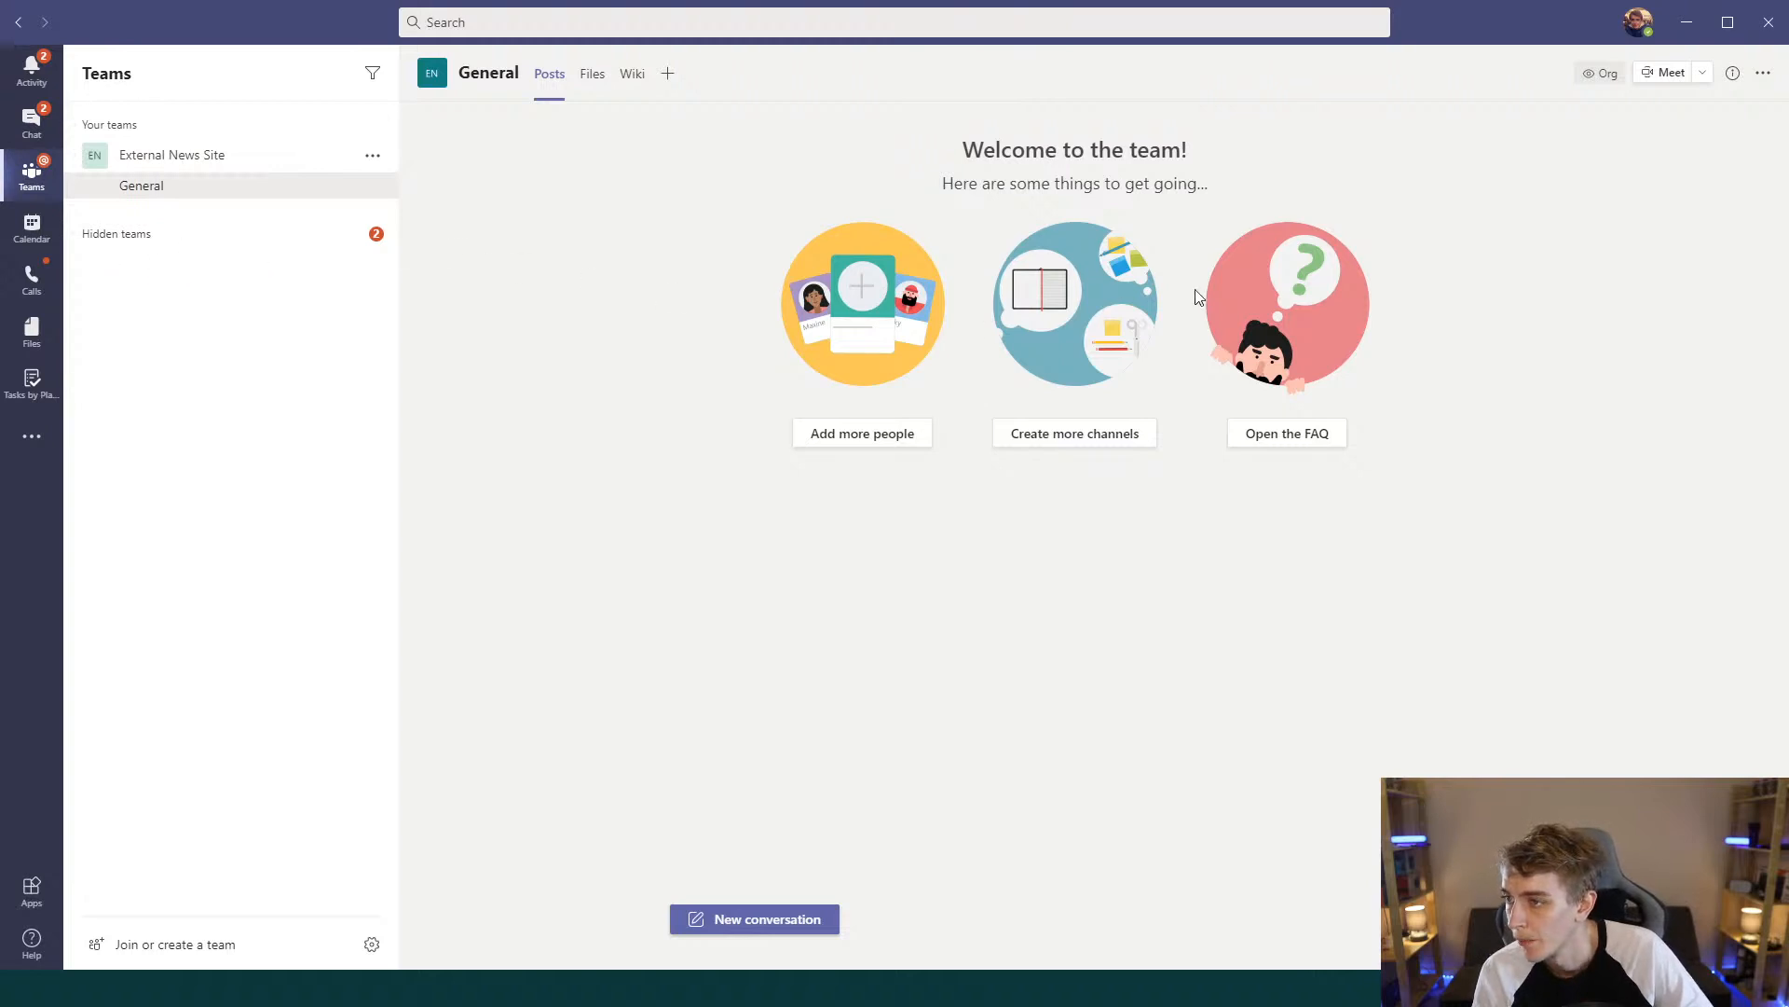
# Step: Open the General channel of External News Site in SharePoint and go to the site contents
pyautogui.click(1763, 75)
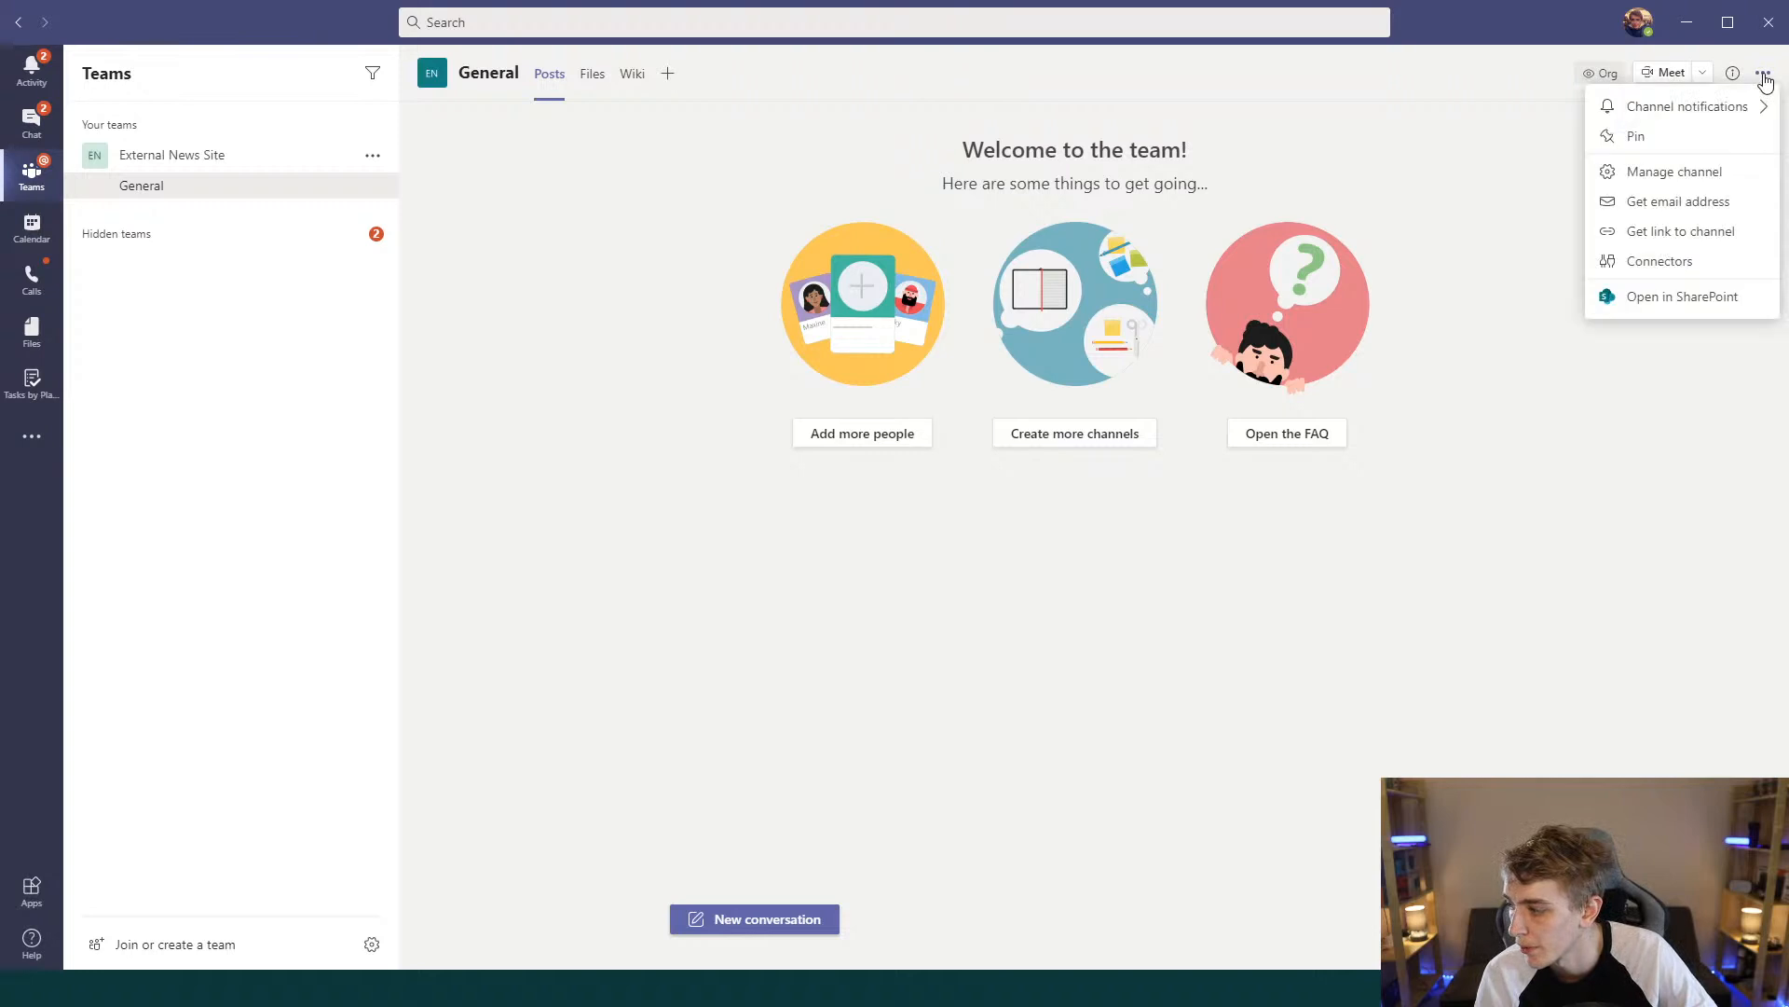
pyautogui.click(1678, 298)
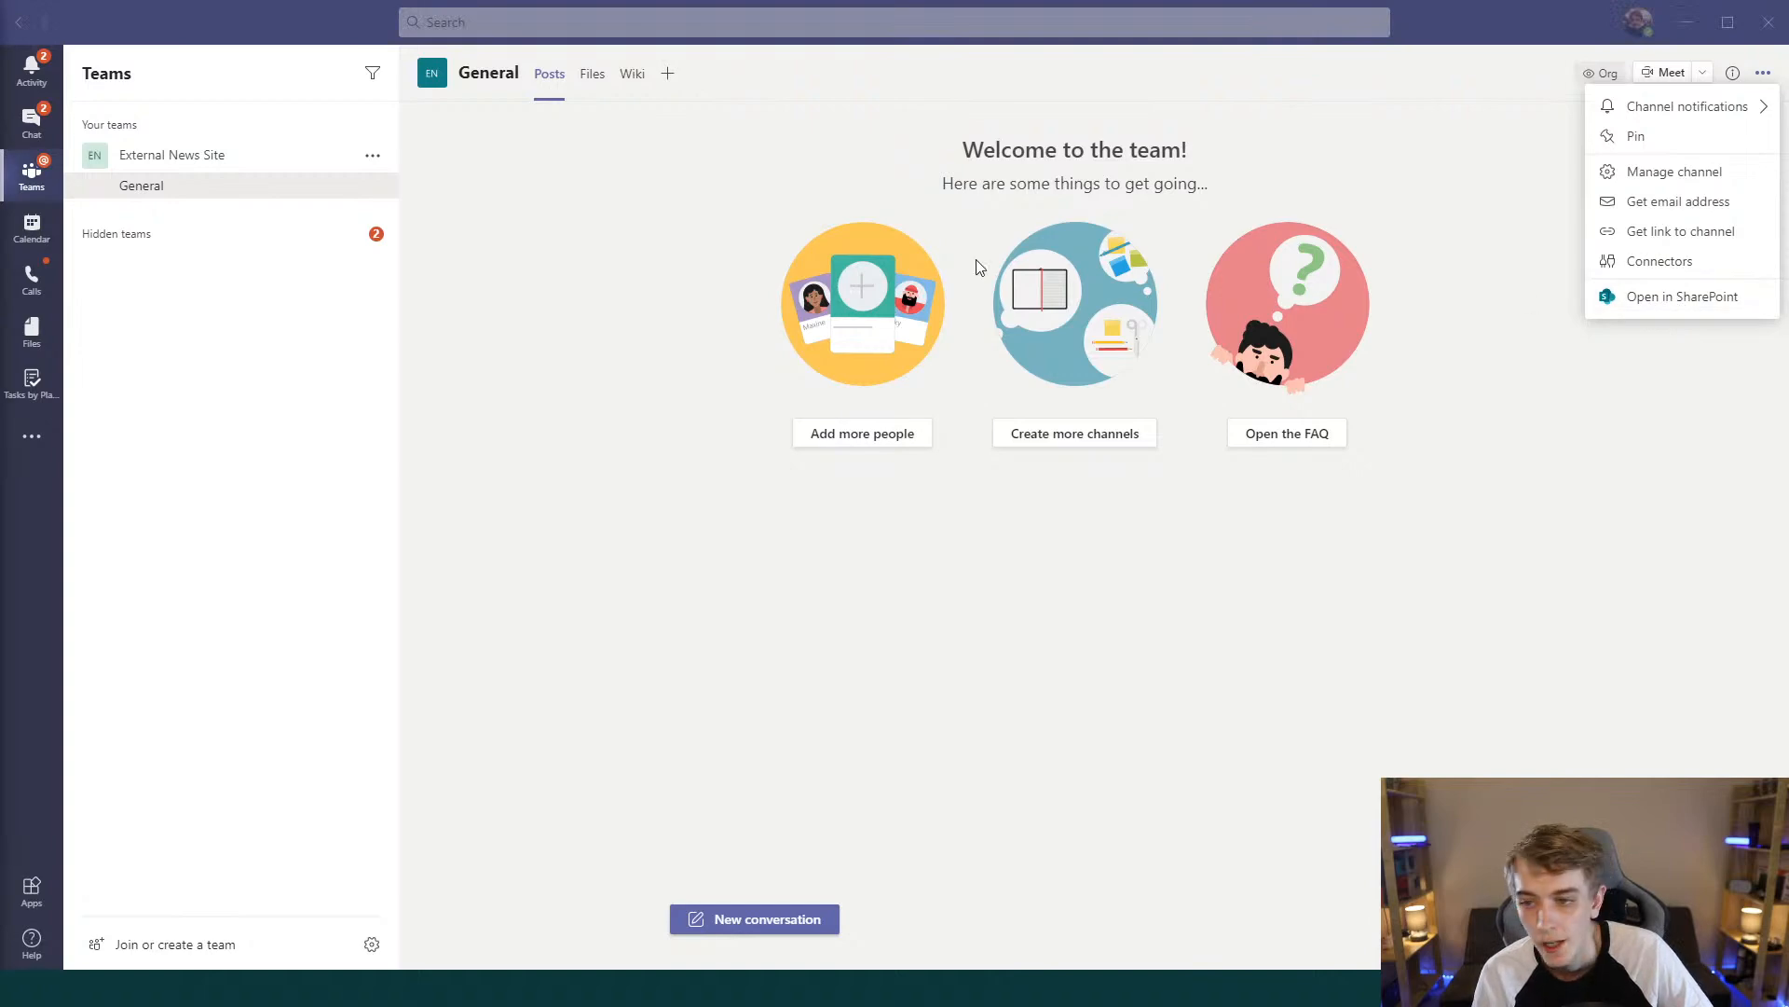
pyautogui.click(280, 557)
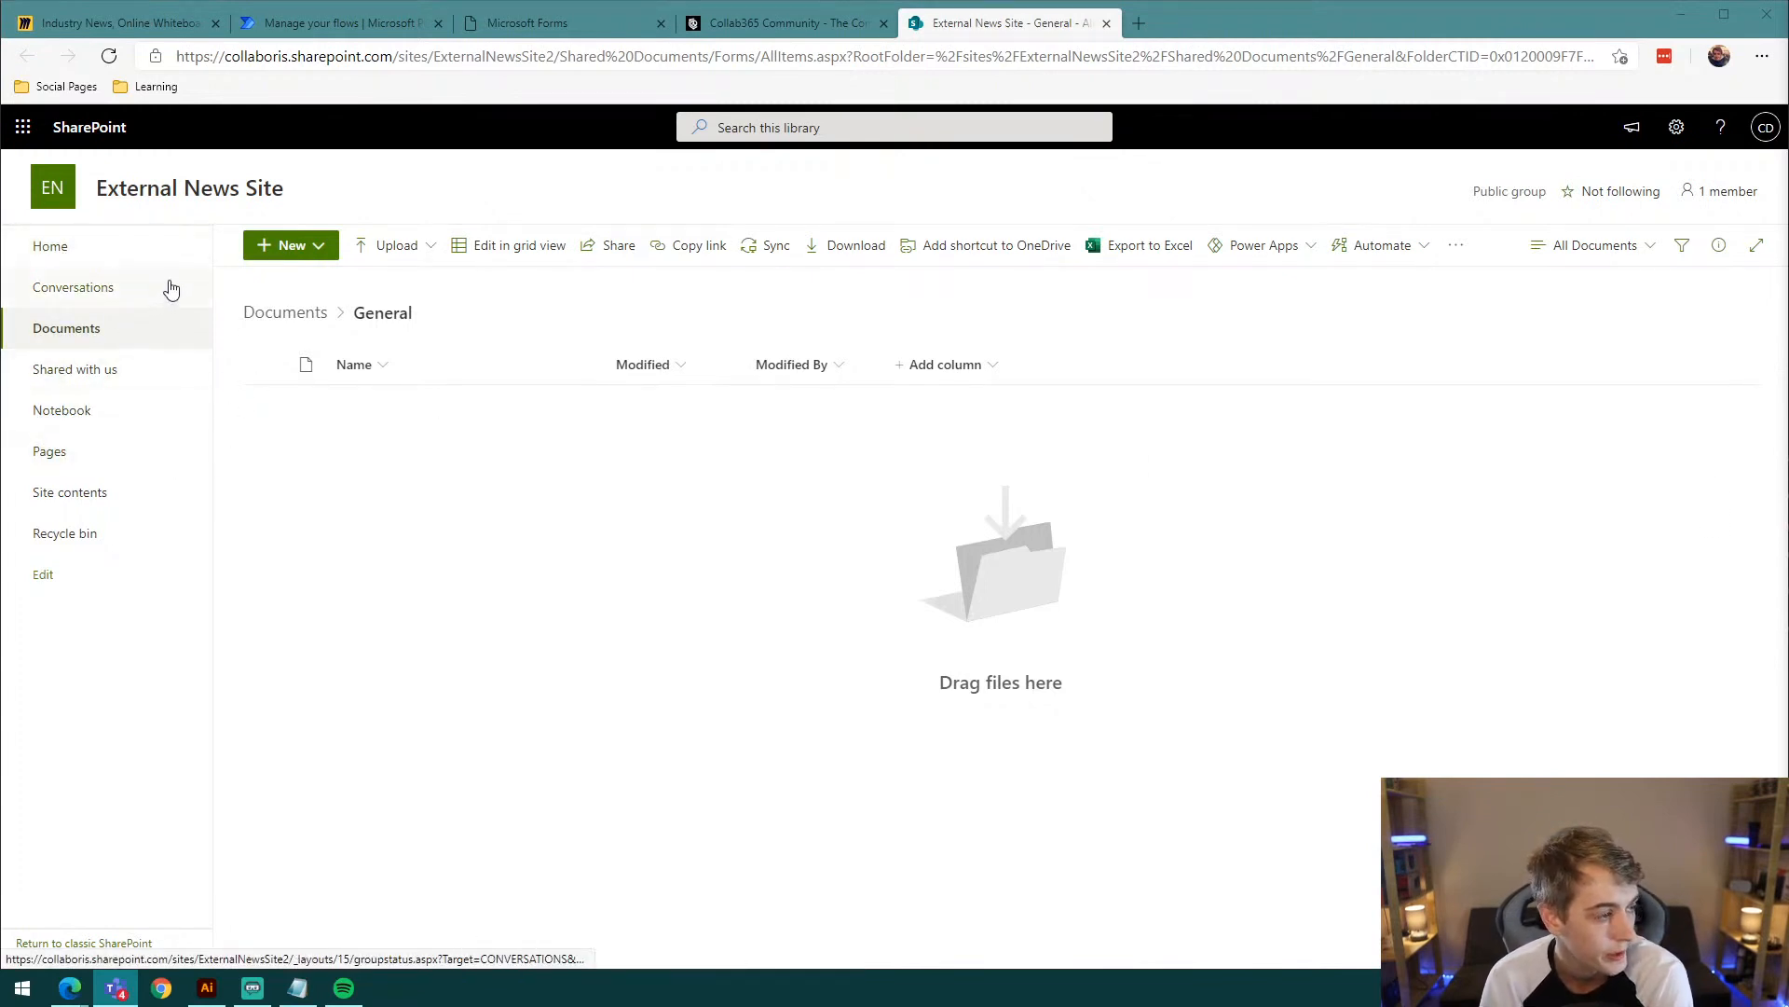
pyautogui.click(105, 498)
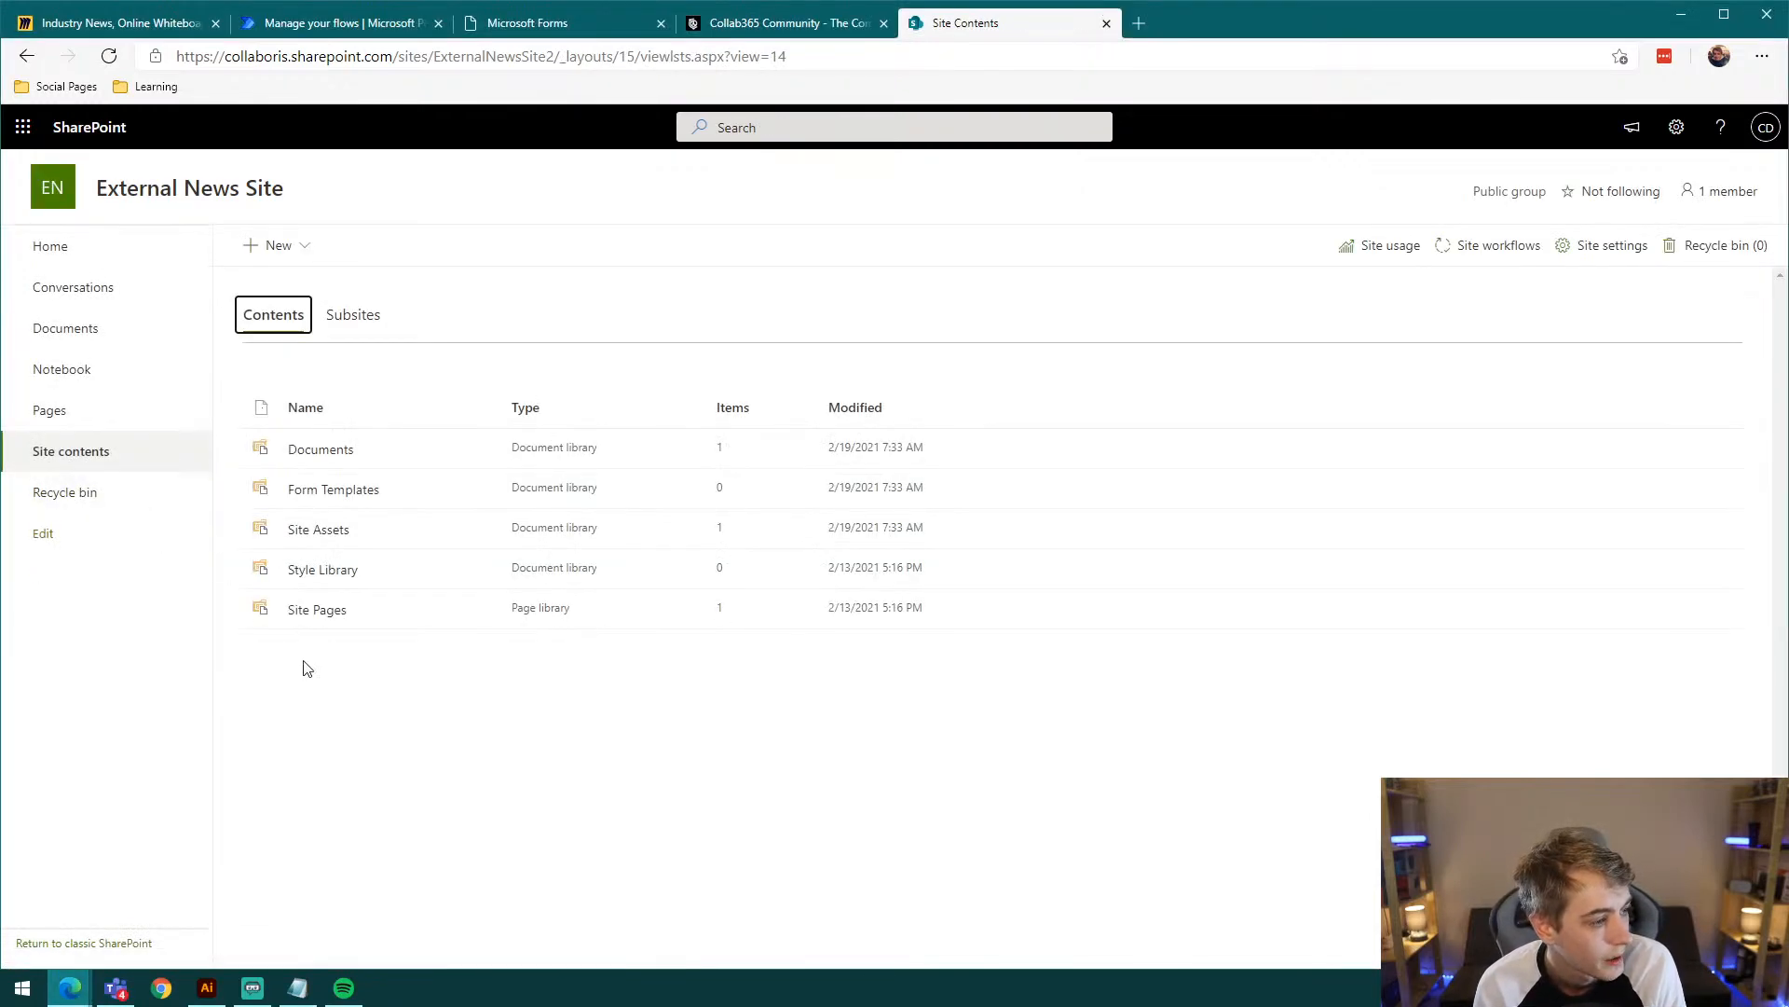
# Step: Start a new blank list on the site and name it "Articles List"
pyautogui.click(279, 247)
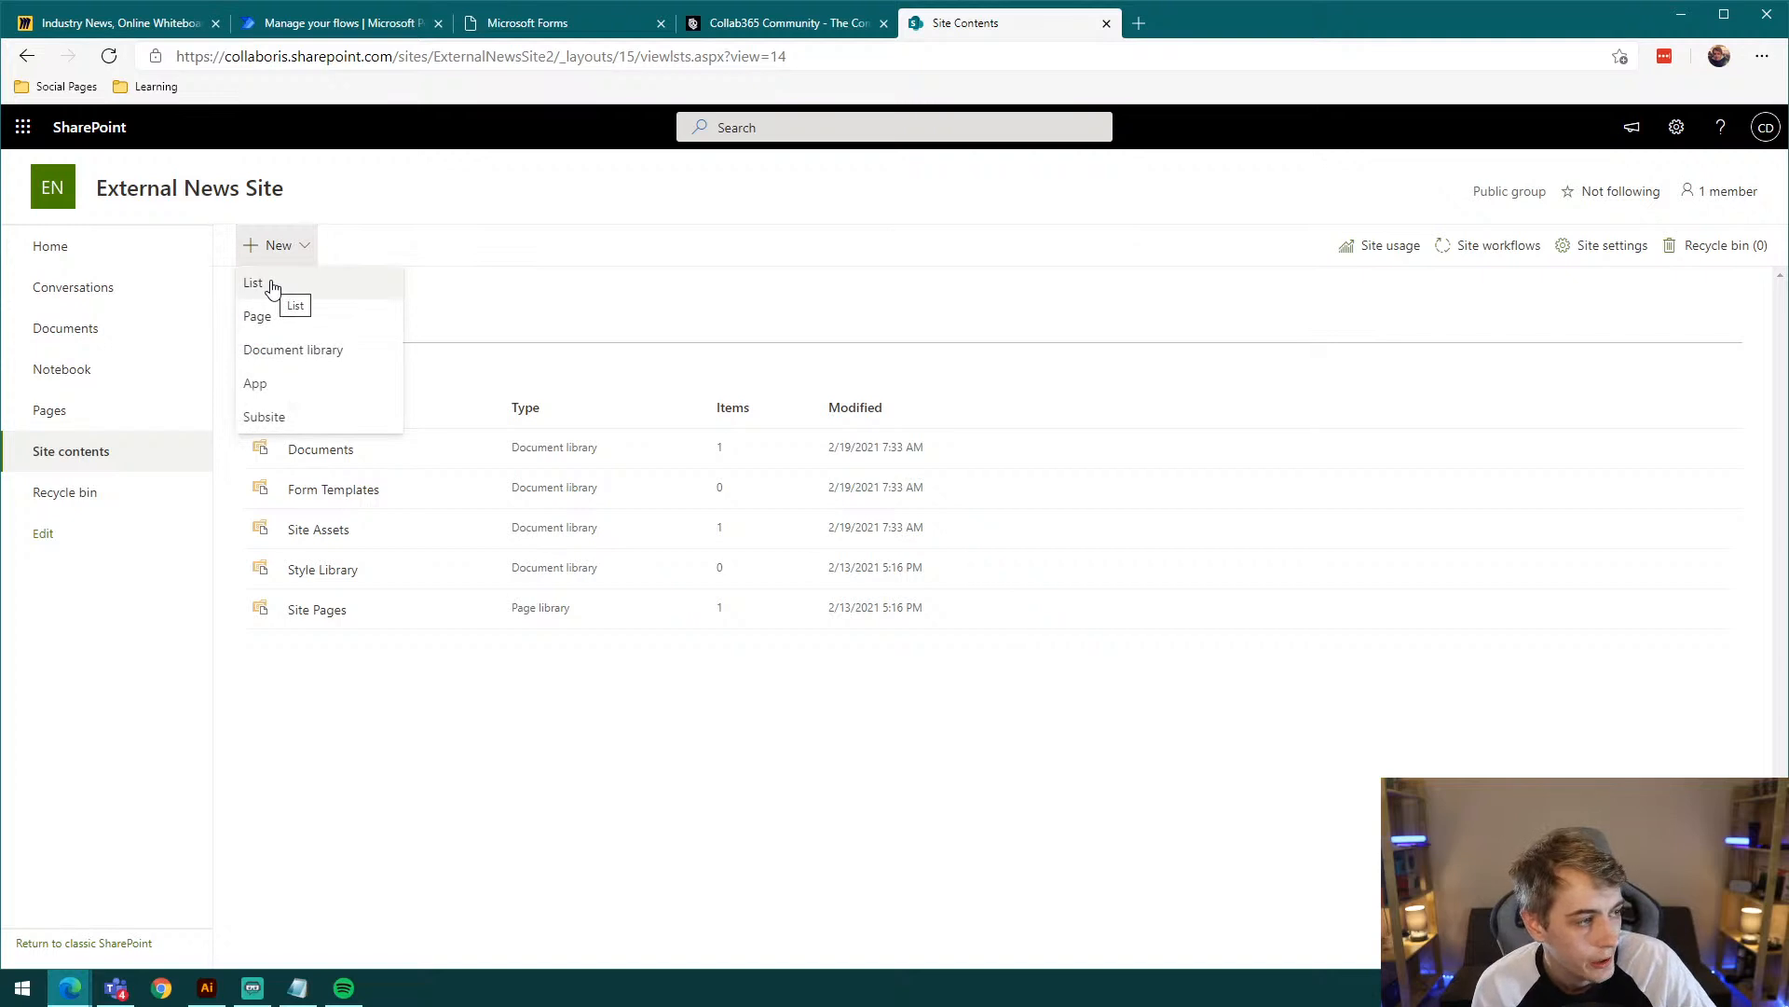
pyautogui.click(272, 288)
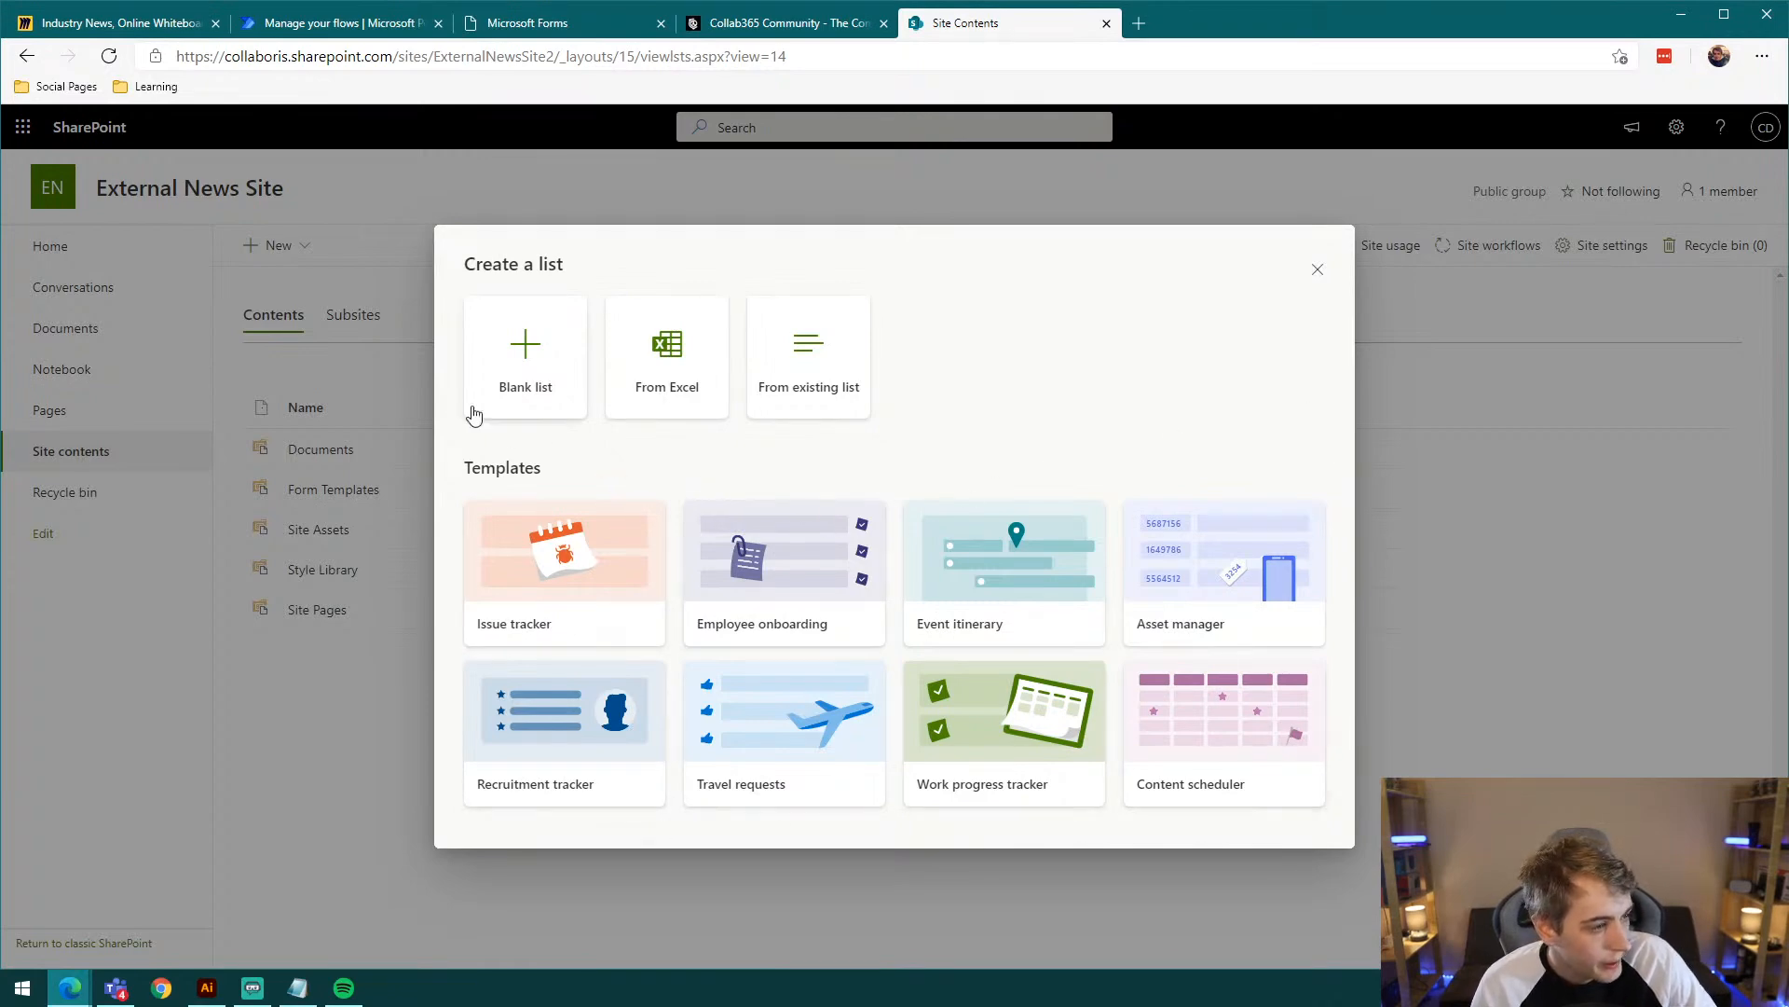
pyautogui.click(546, 362)
pyautogui.click(773, 435)
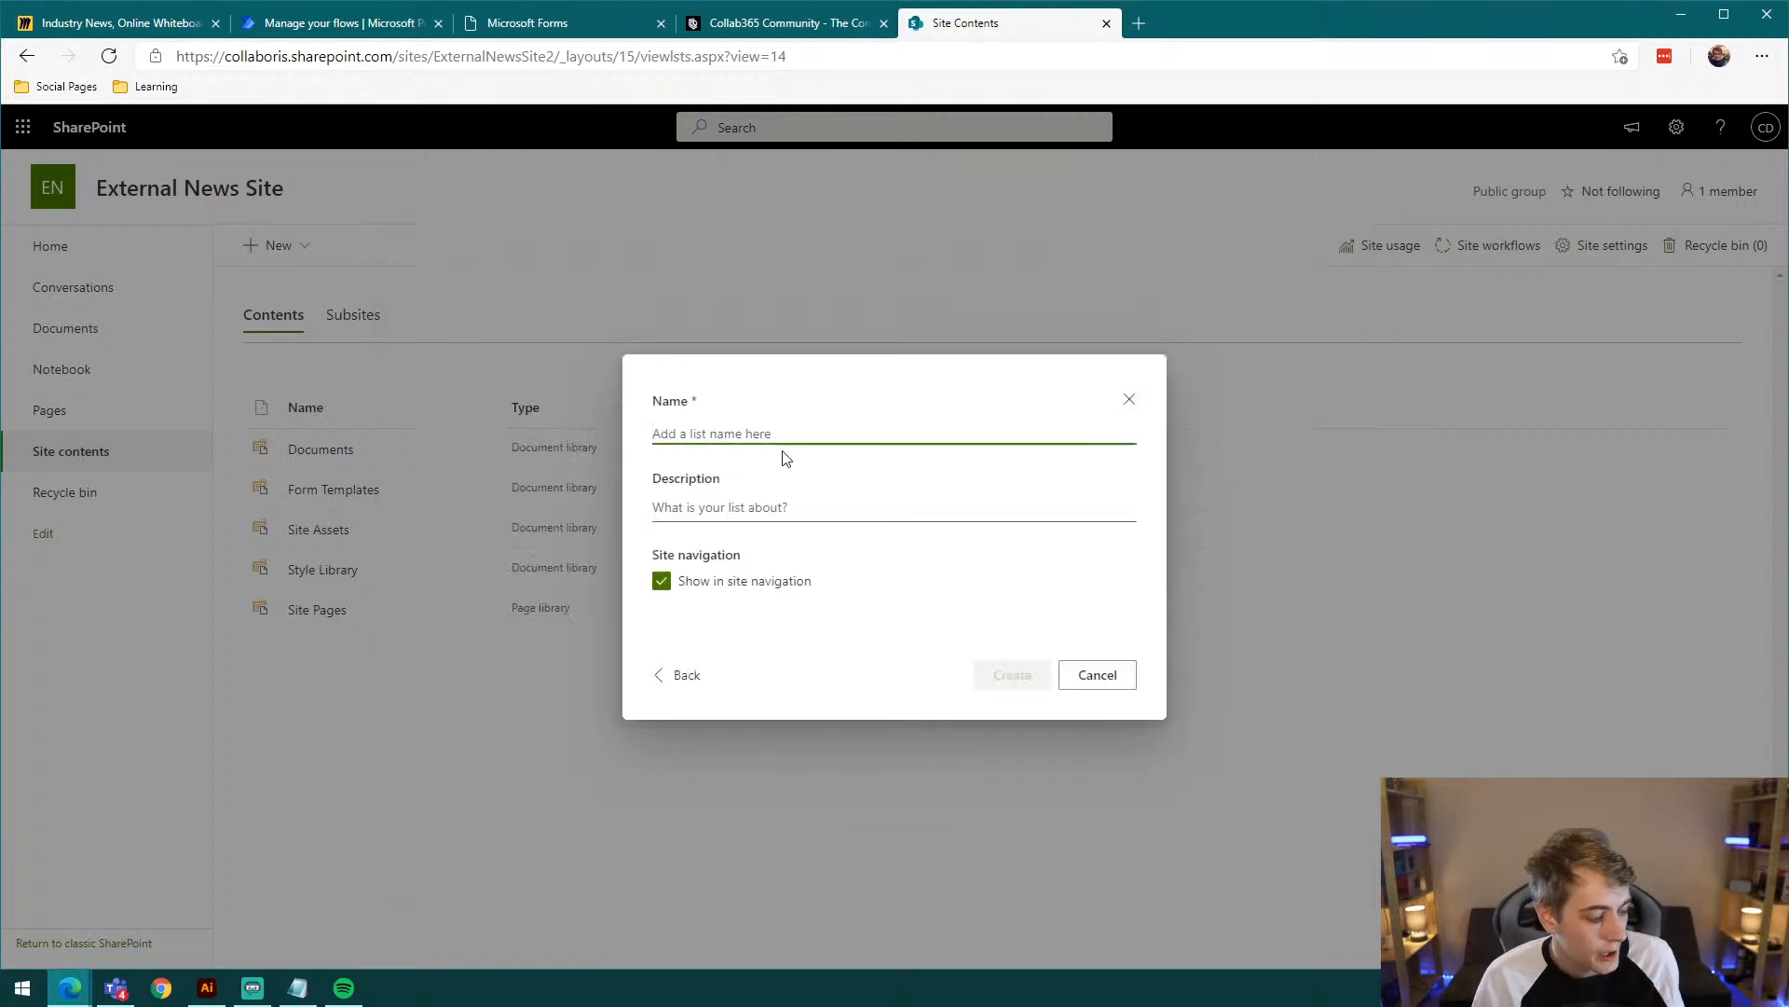
pyautogui.write('Arti')
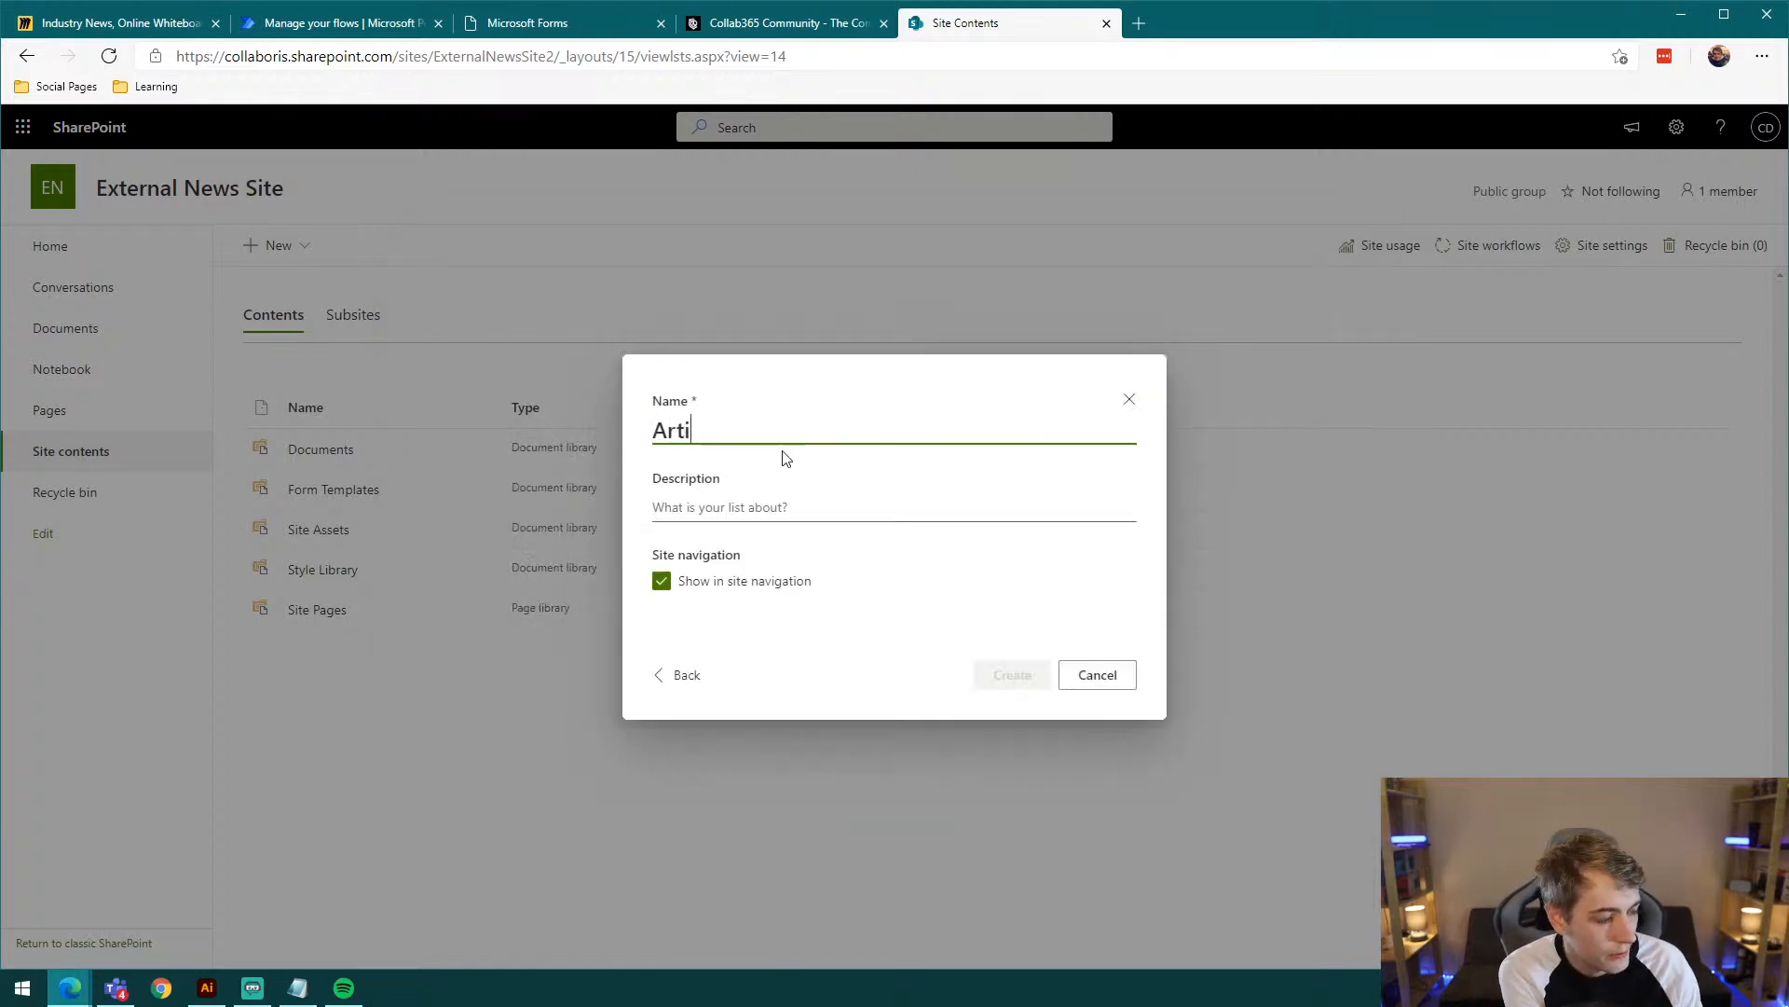
pyautogui.write('cles List')
pyautogui.press('Tab')
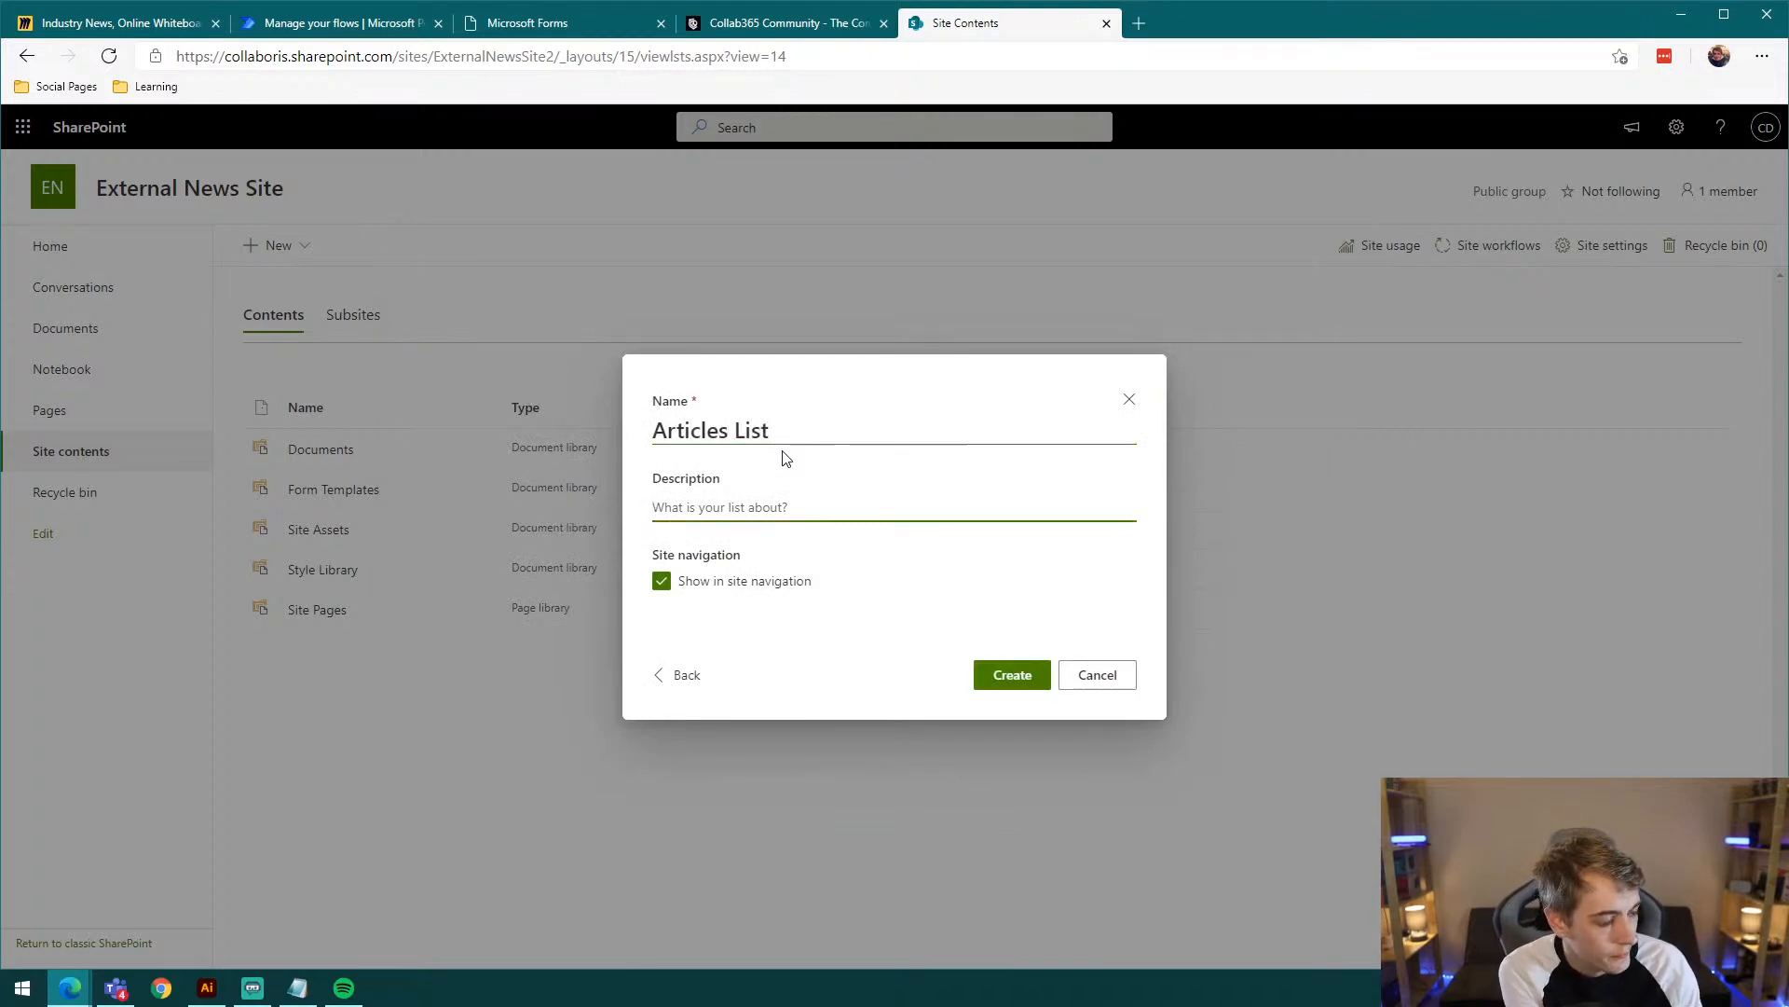
# Step: Enter the list description "Stores the articles data and properties" and create the list
pyautogui.write('S')
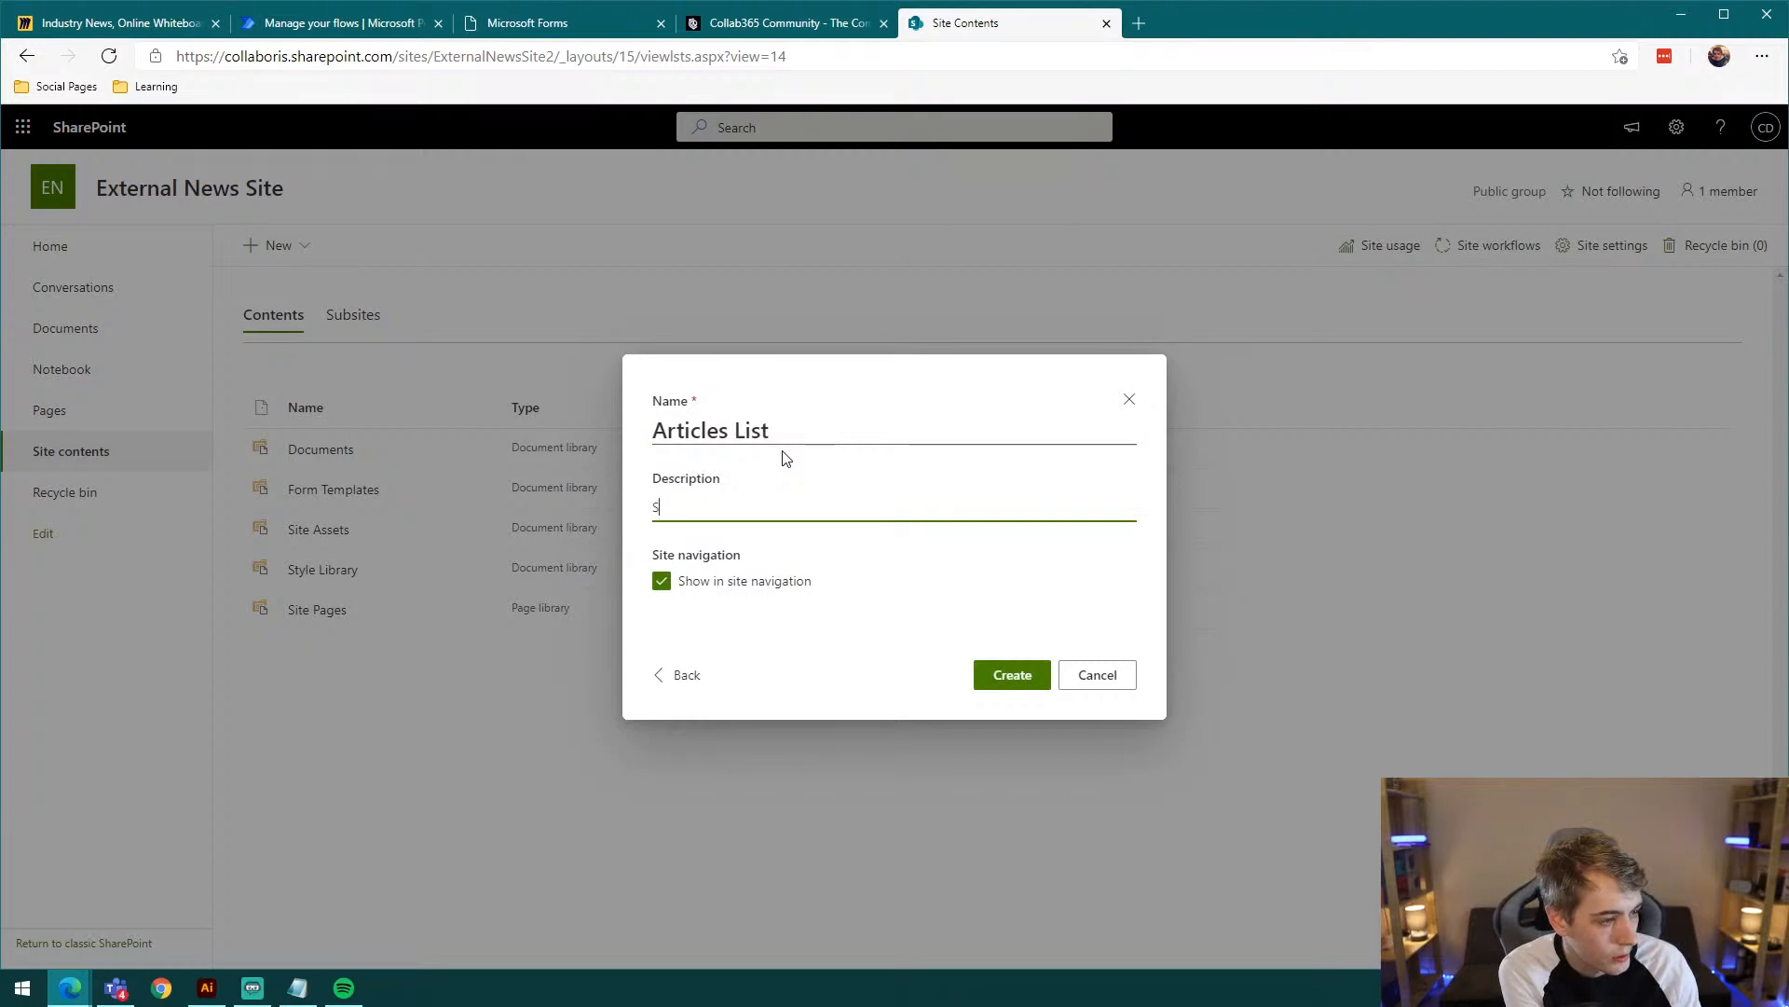
pyautogui.write('tore s the ')
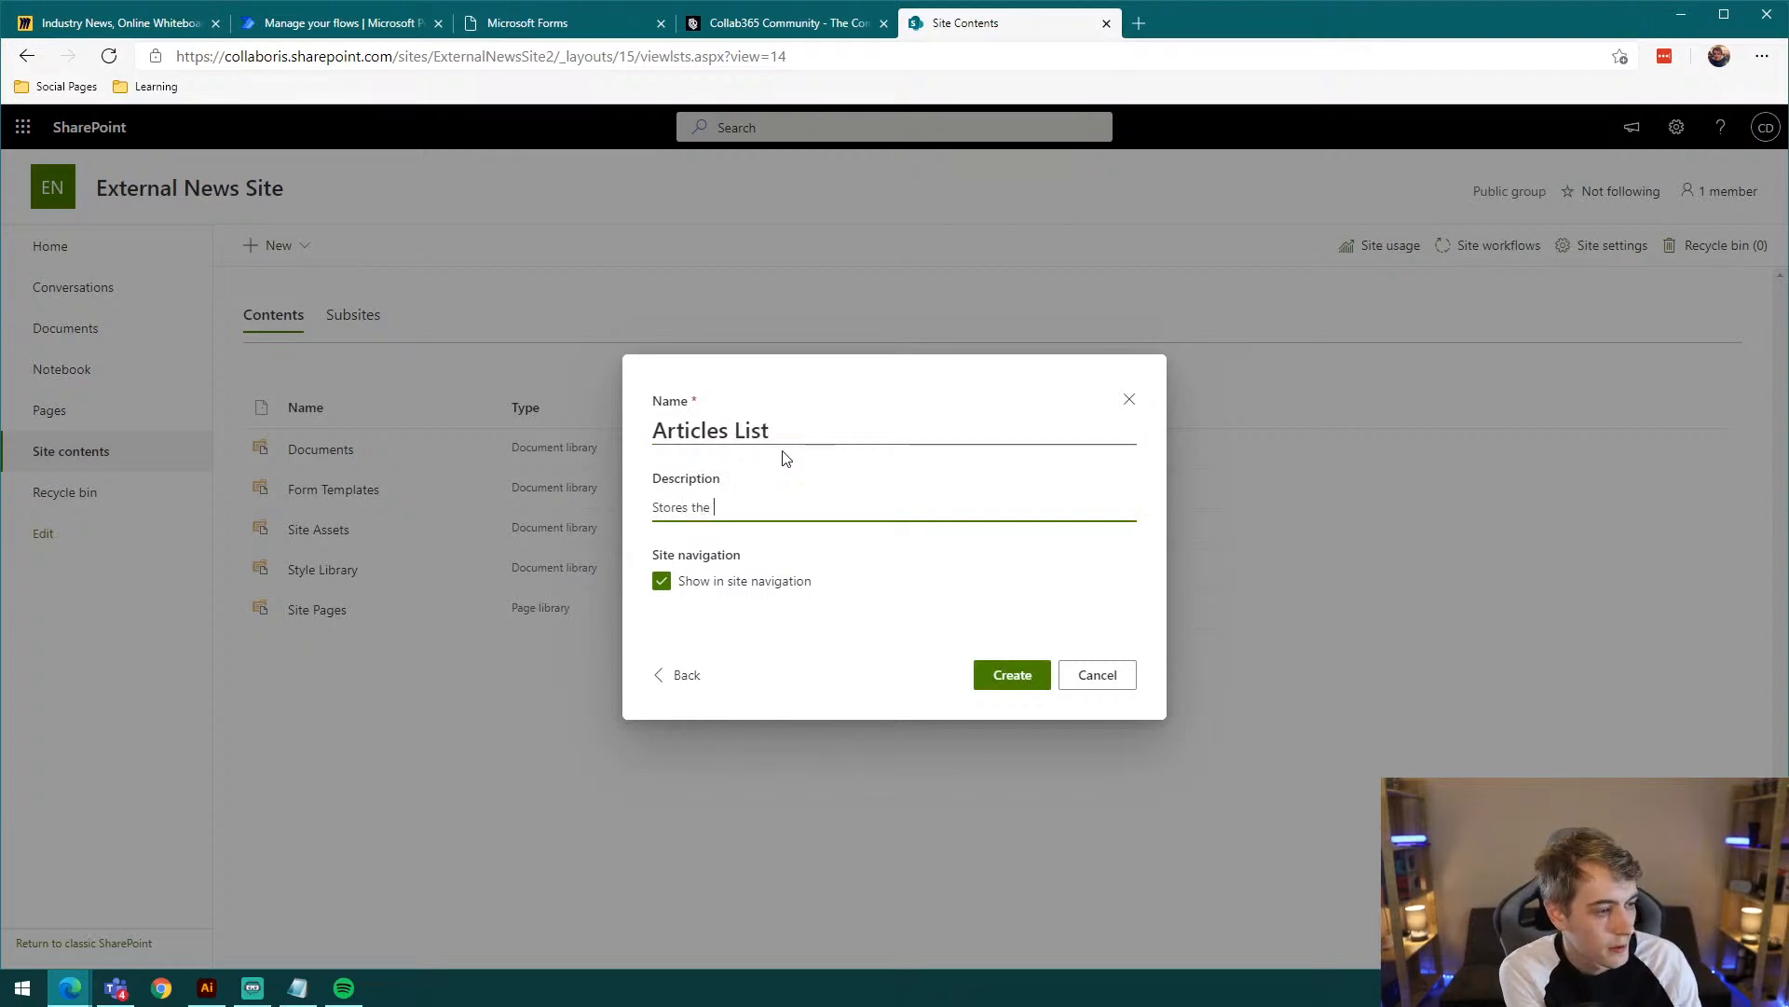
pyautogui.write('articles data na')
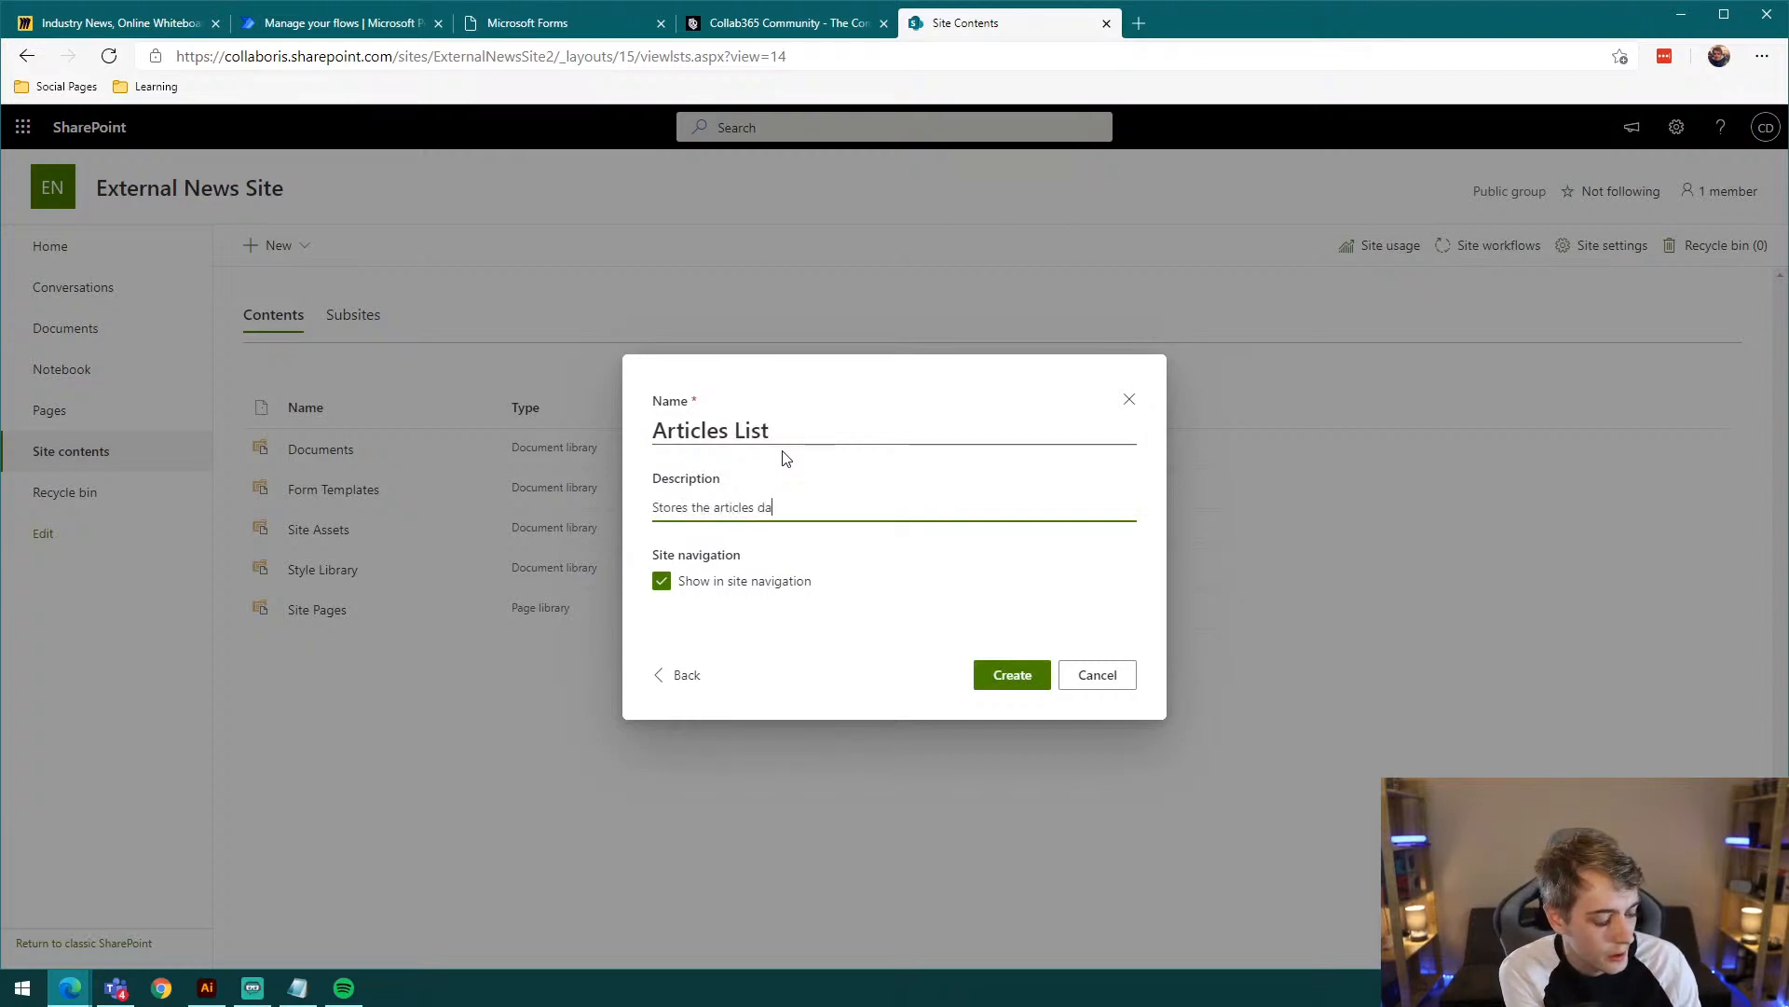
pyautogui.press('BackSpace')
pyautogui.press('BackSpace')
pyautogui.write('and')
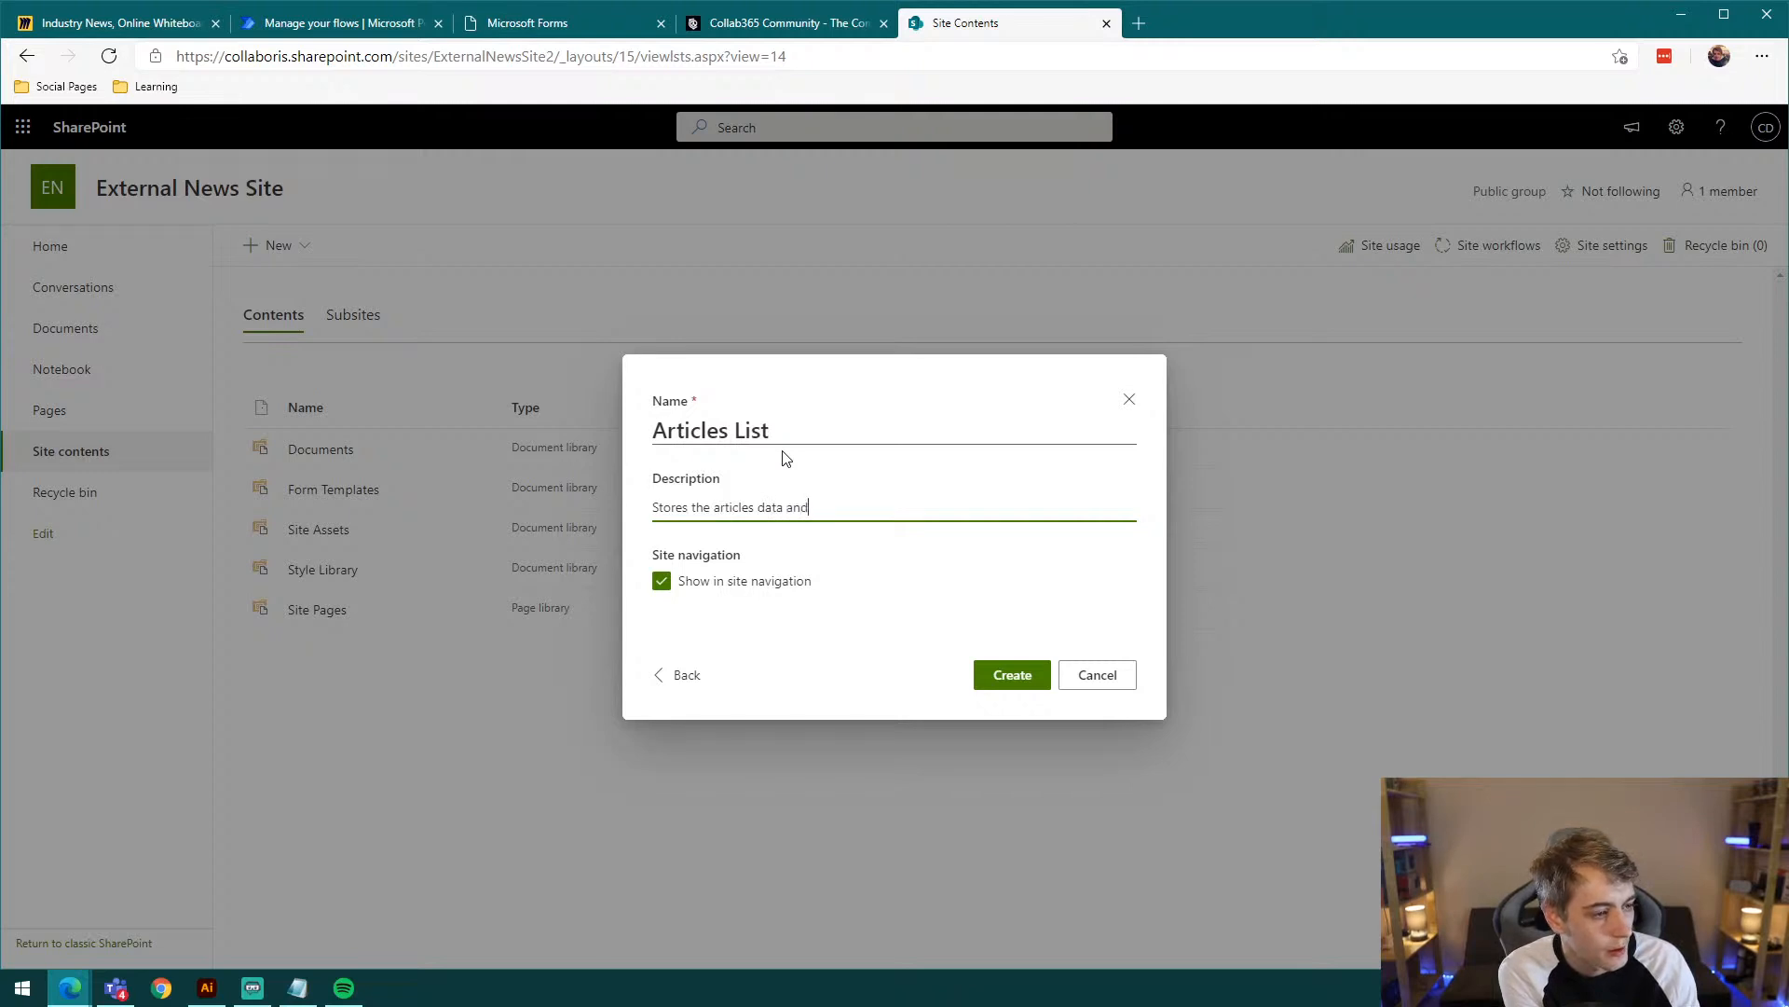
pyautogui.write(' properties')
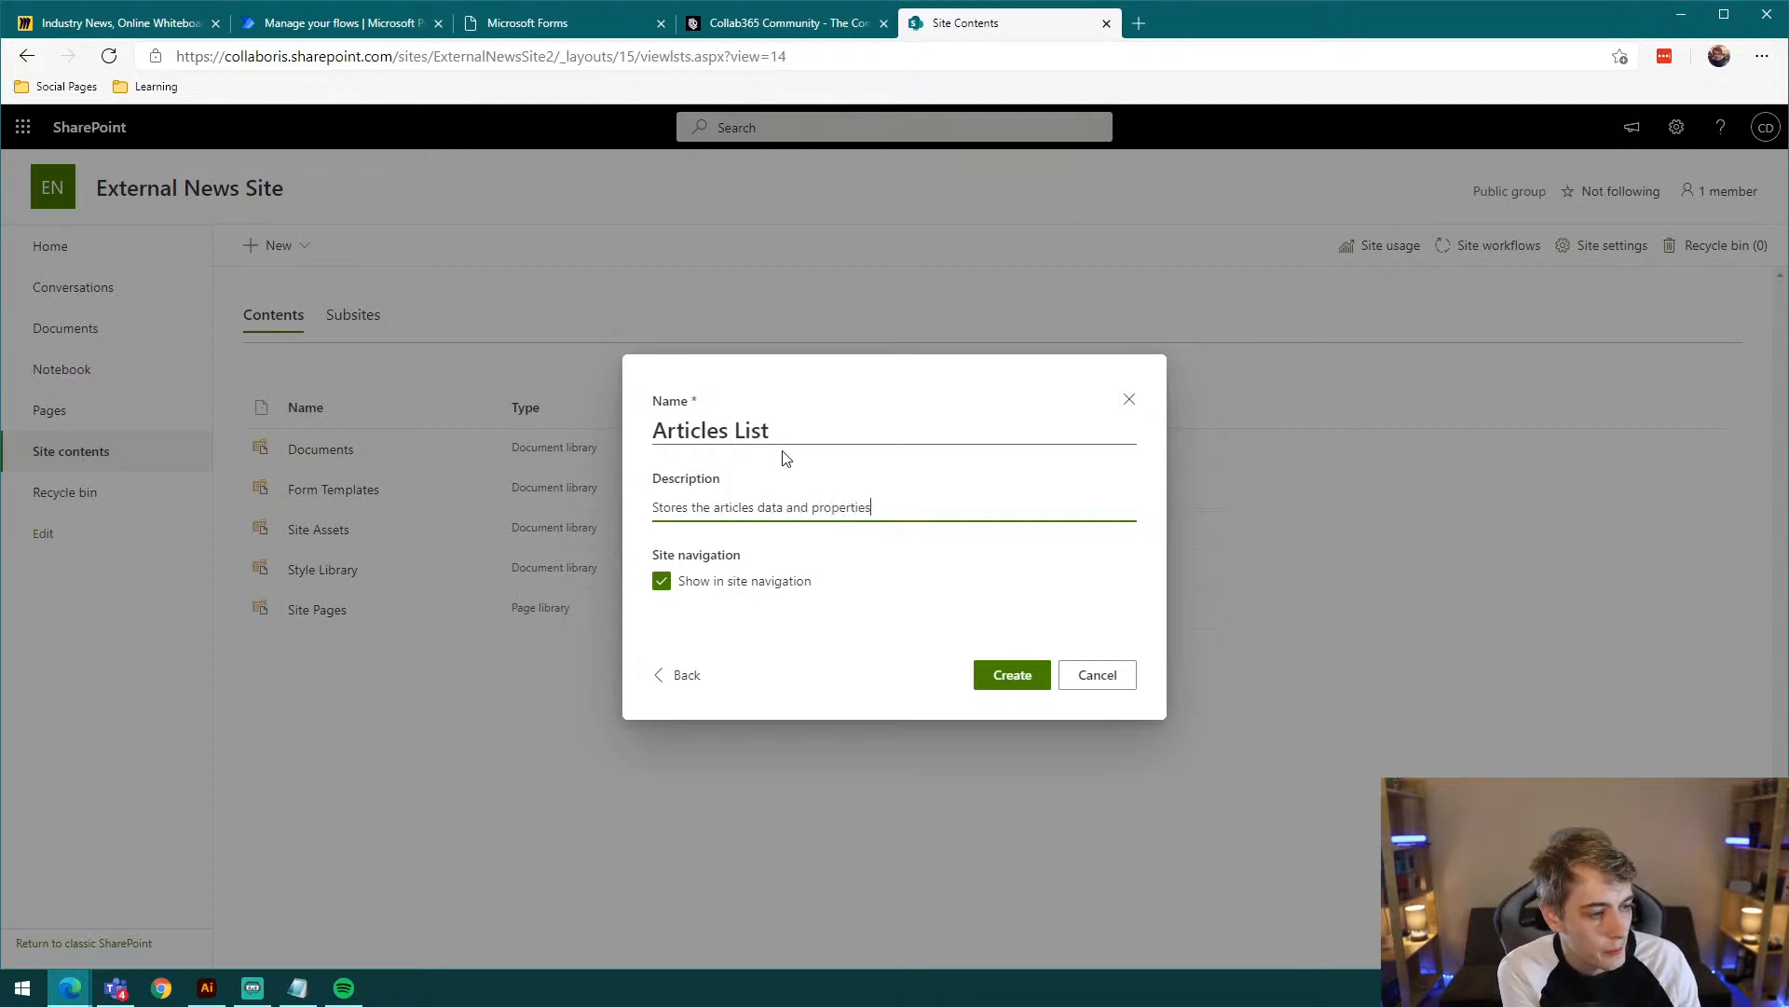
pyautogui.click(1007, 677)
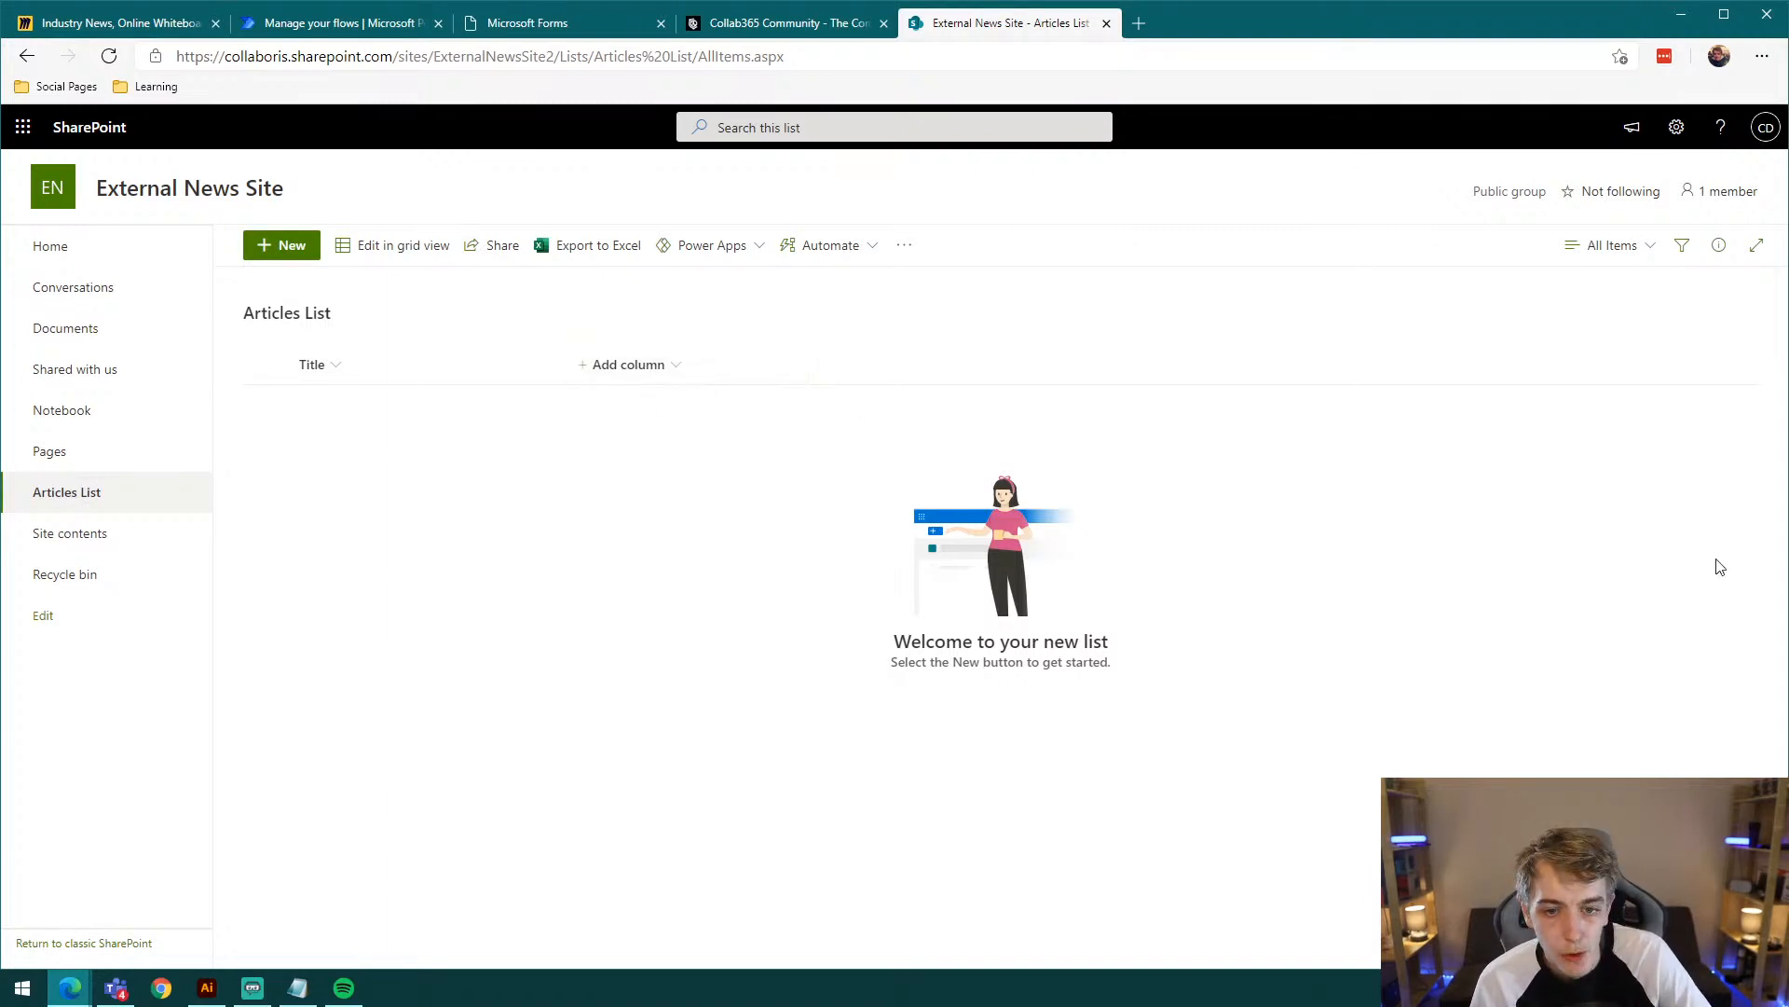
# Step: Add a Hyperlink column named "Blog Post URL" to the Articles List
pyautogui.click(299, 990)
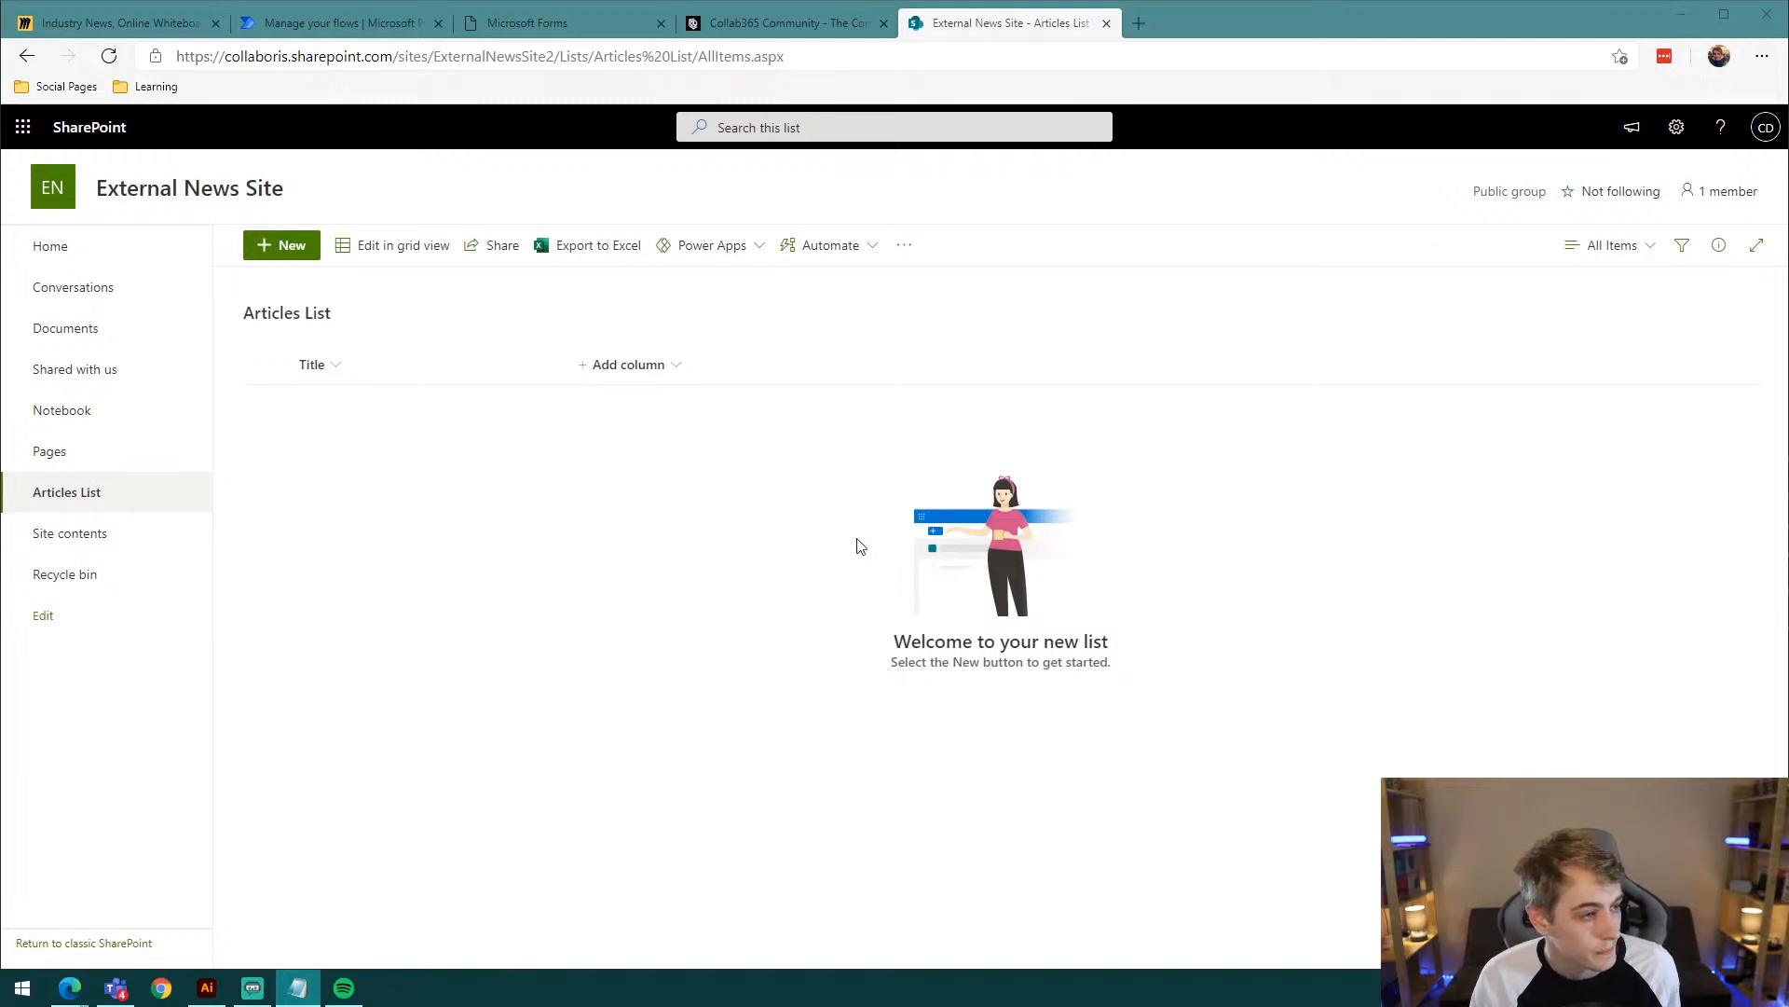
pyautogui.click(662, 369)
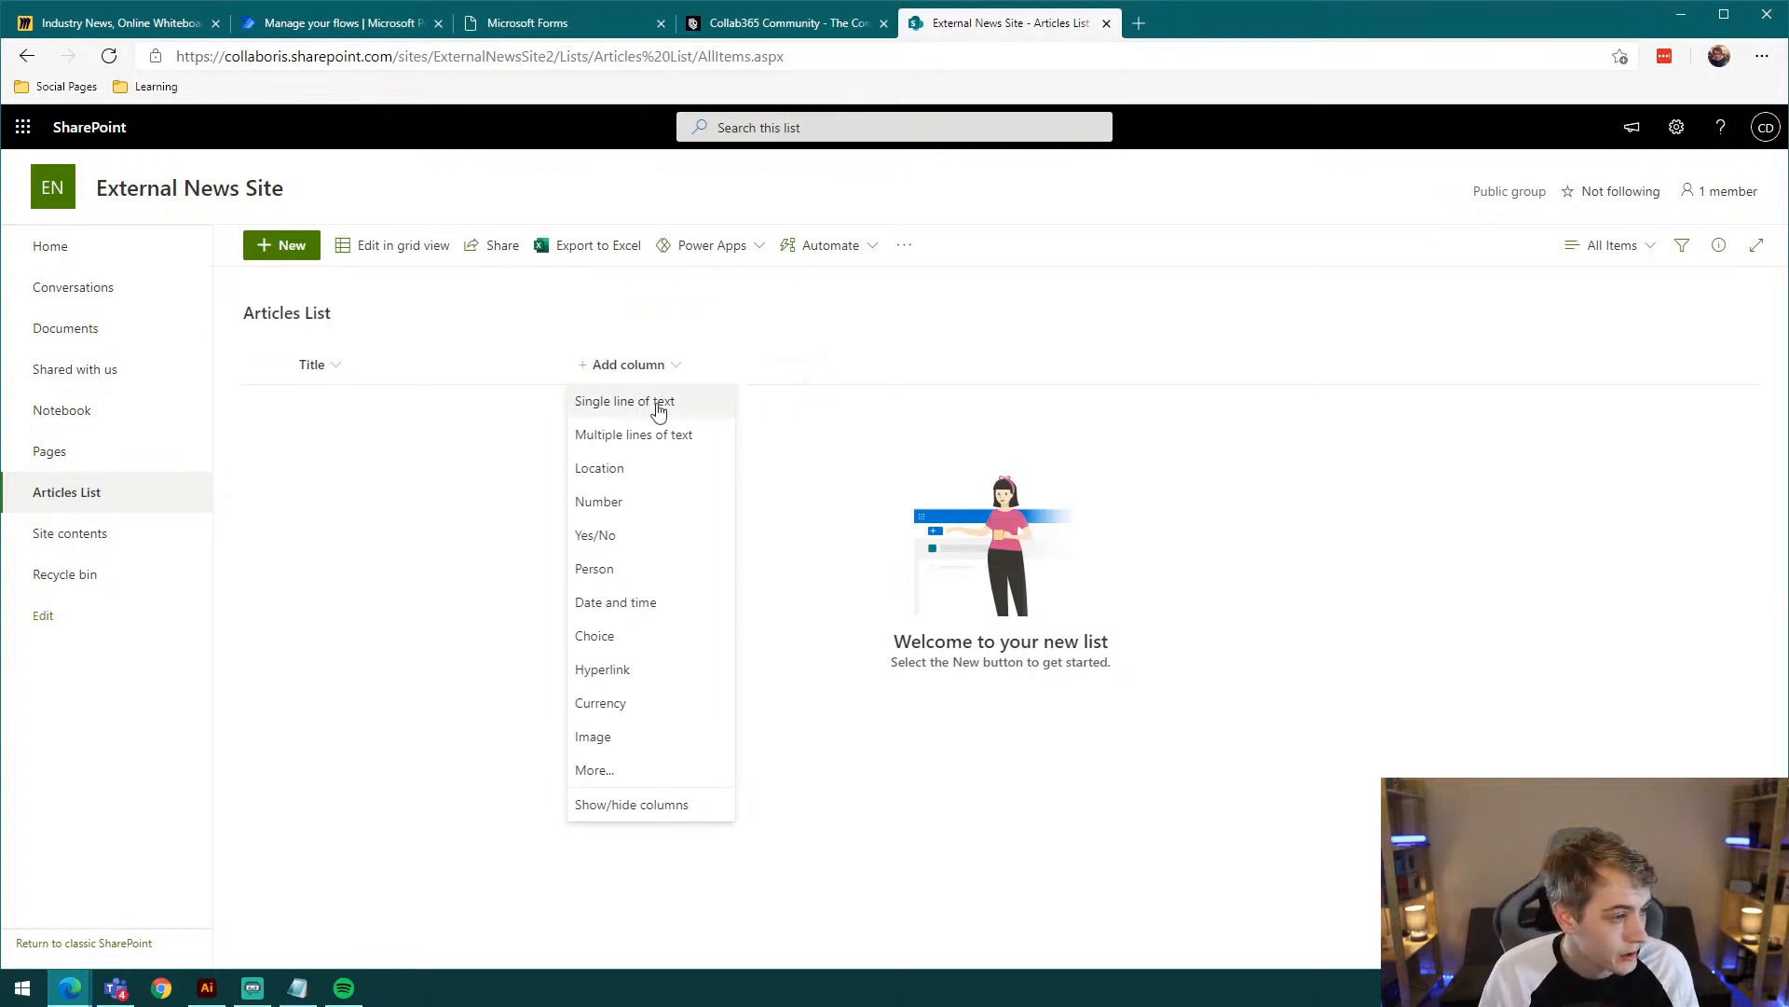
pyautogui.click(615, 677)
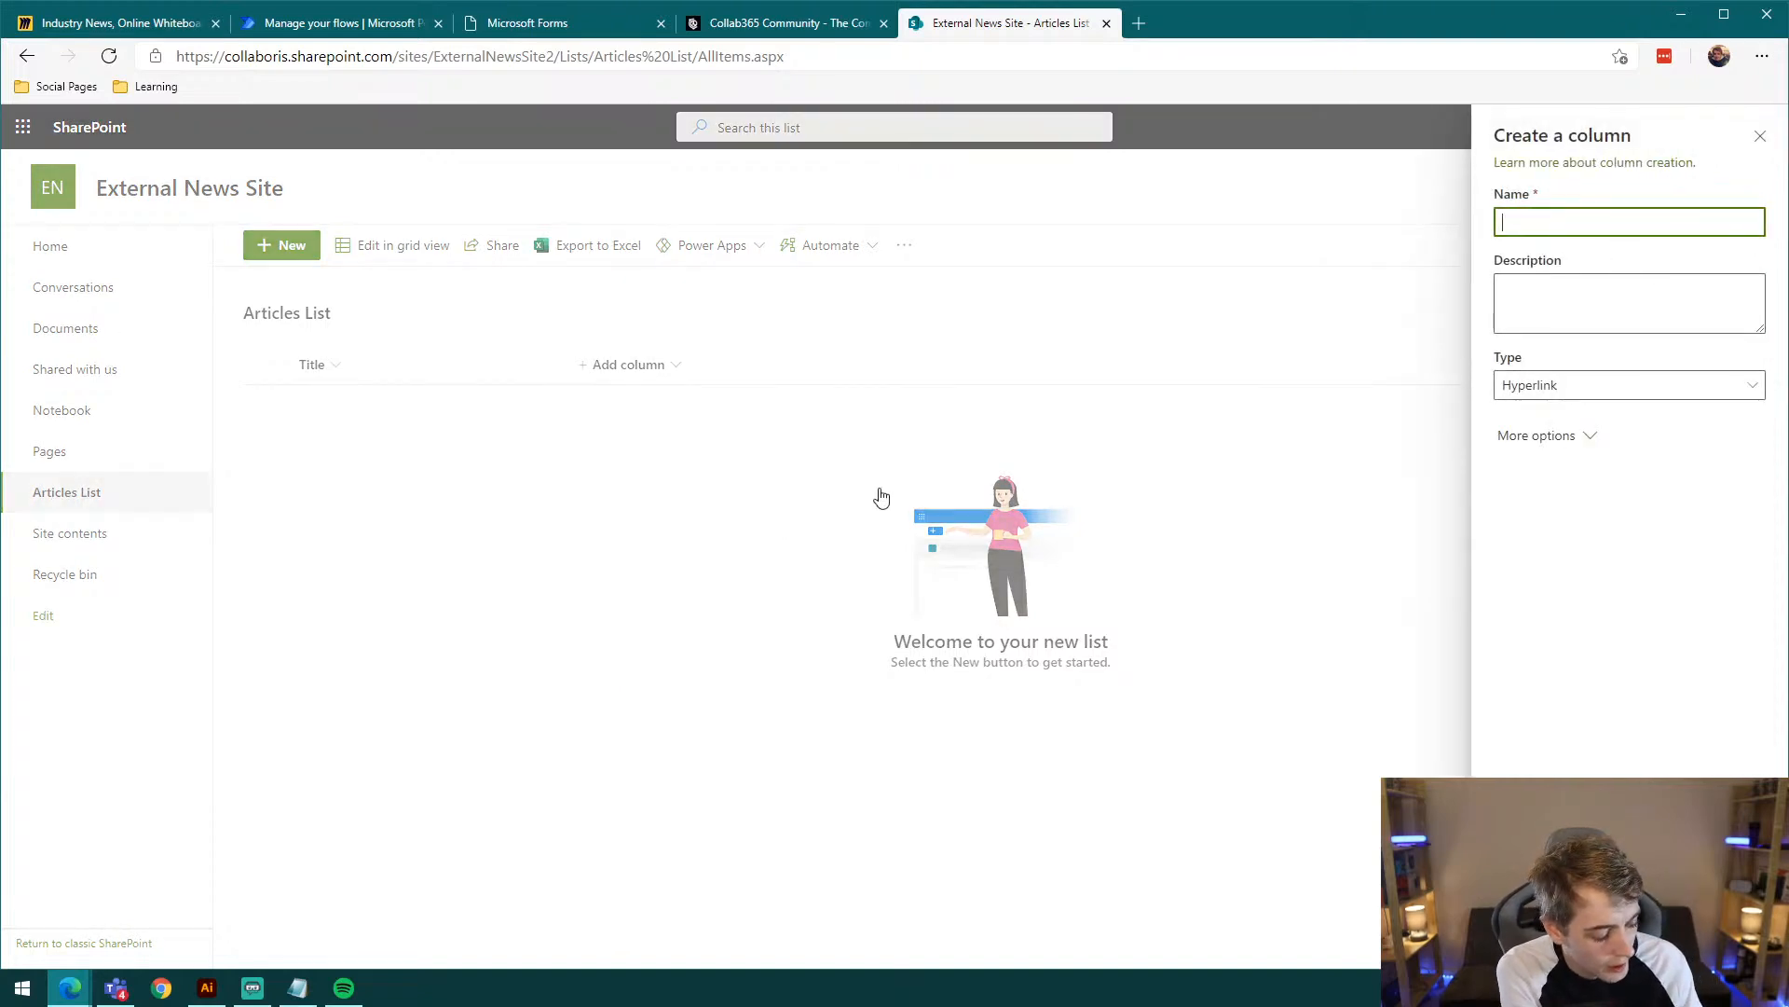
pyautogui.write('B')
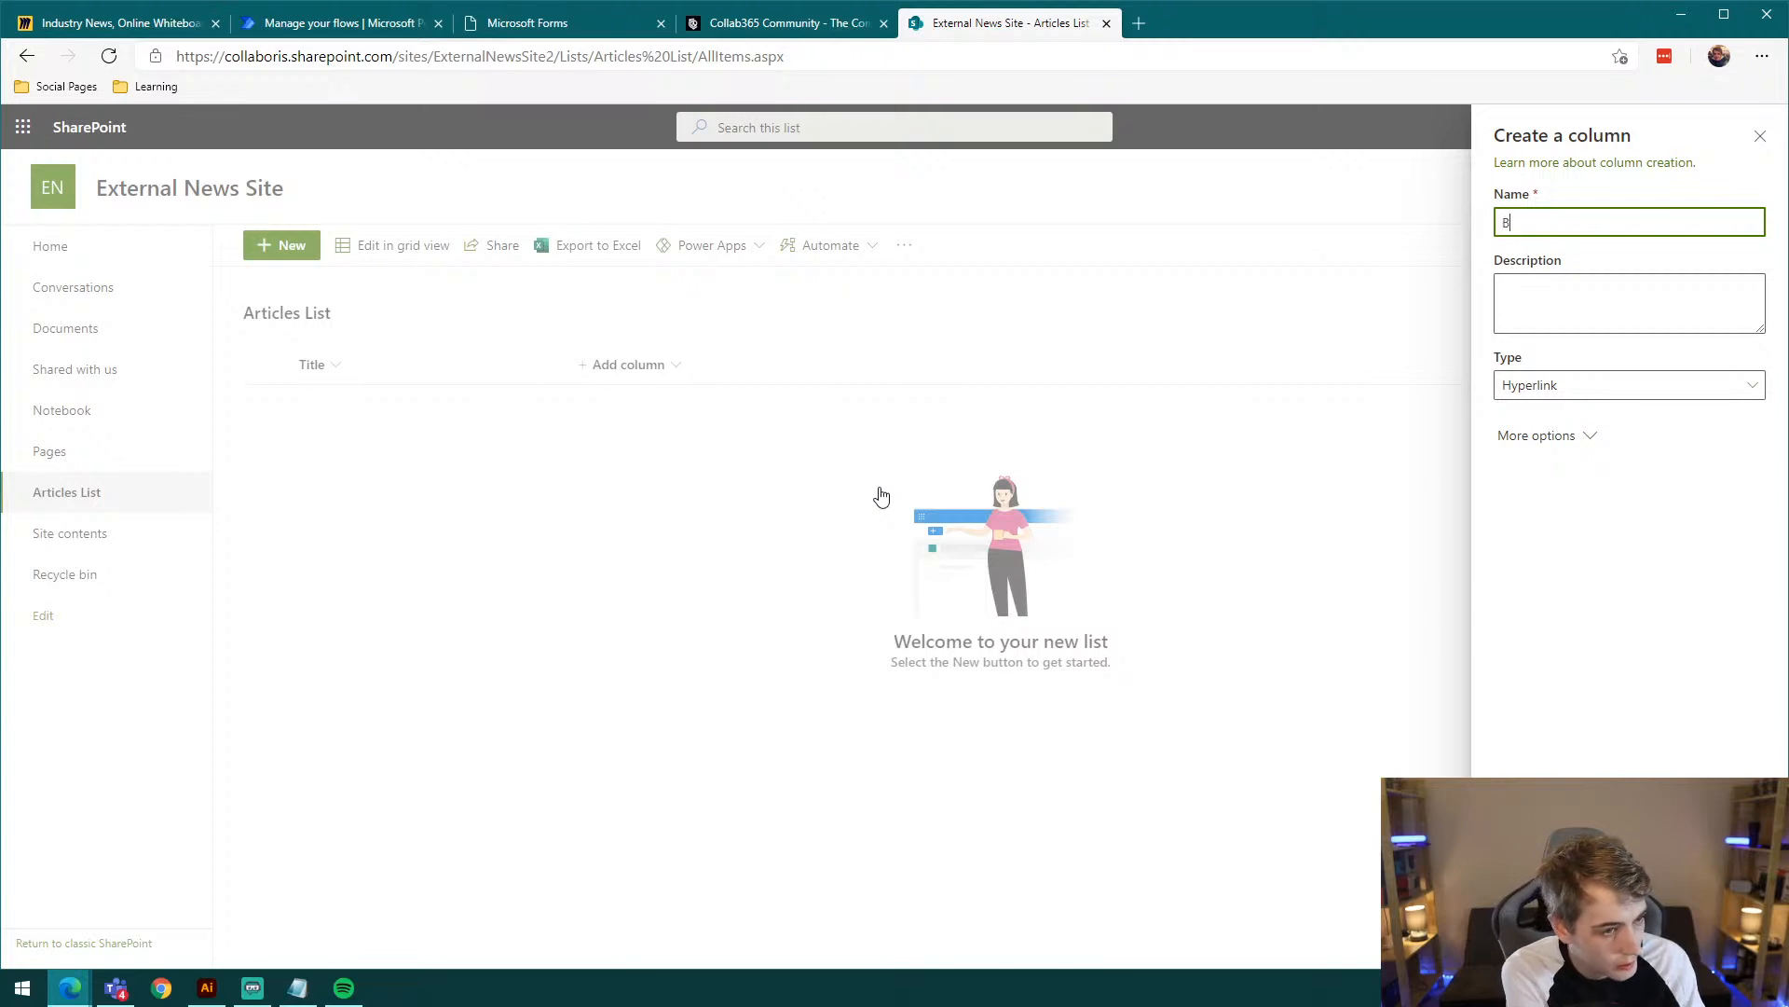
pyautogui.write('log Post URL')
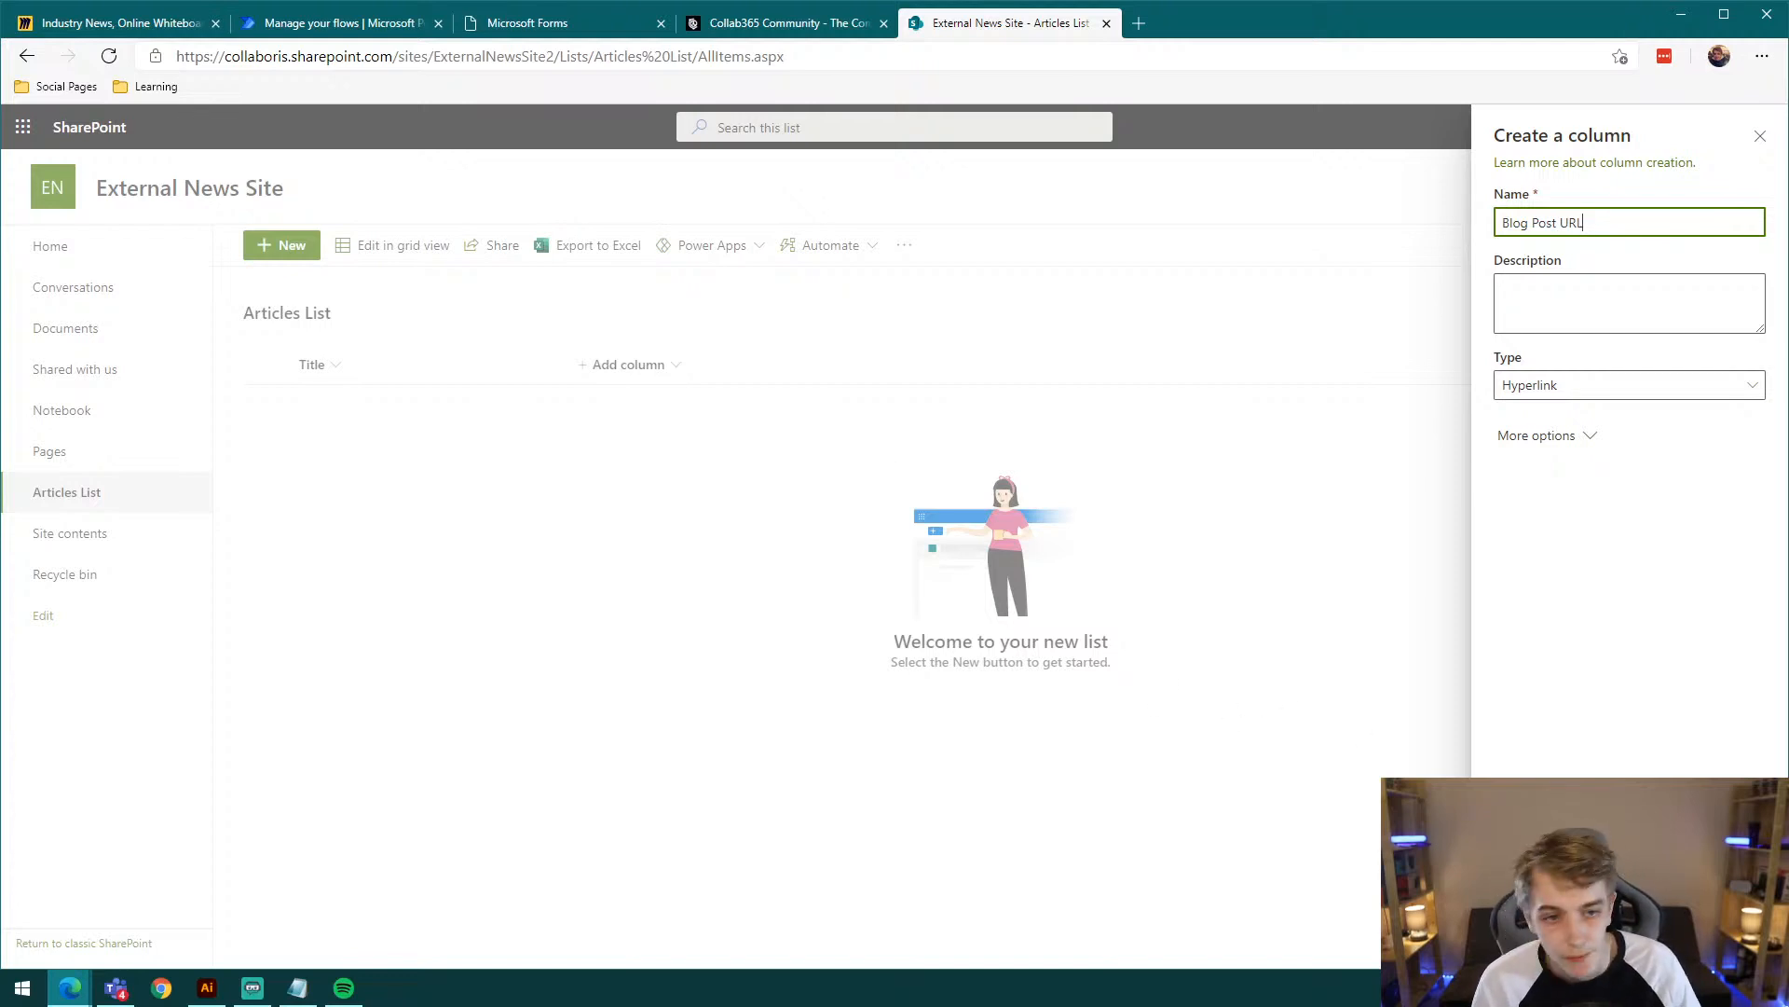
pyautogui.click(1528, 939)
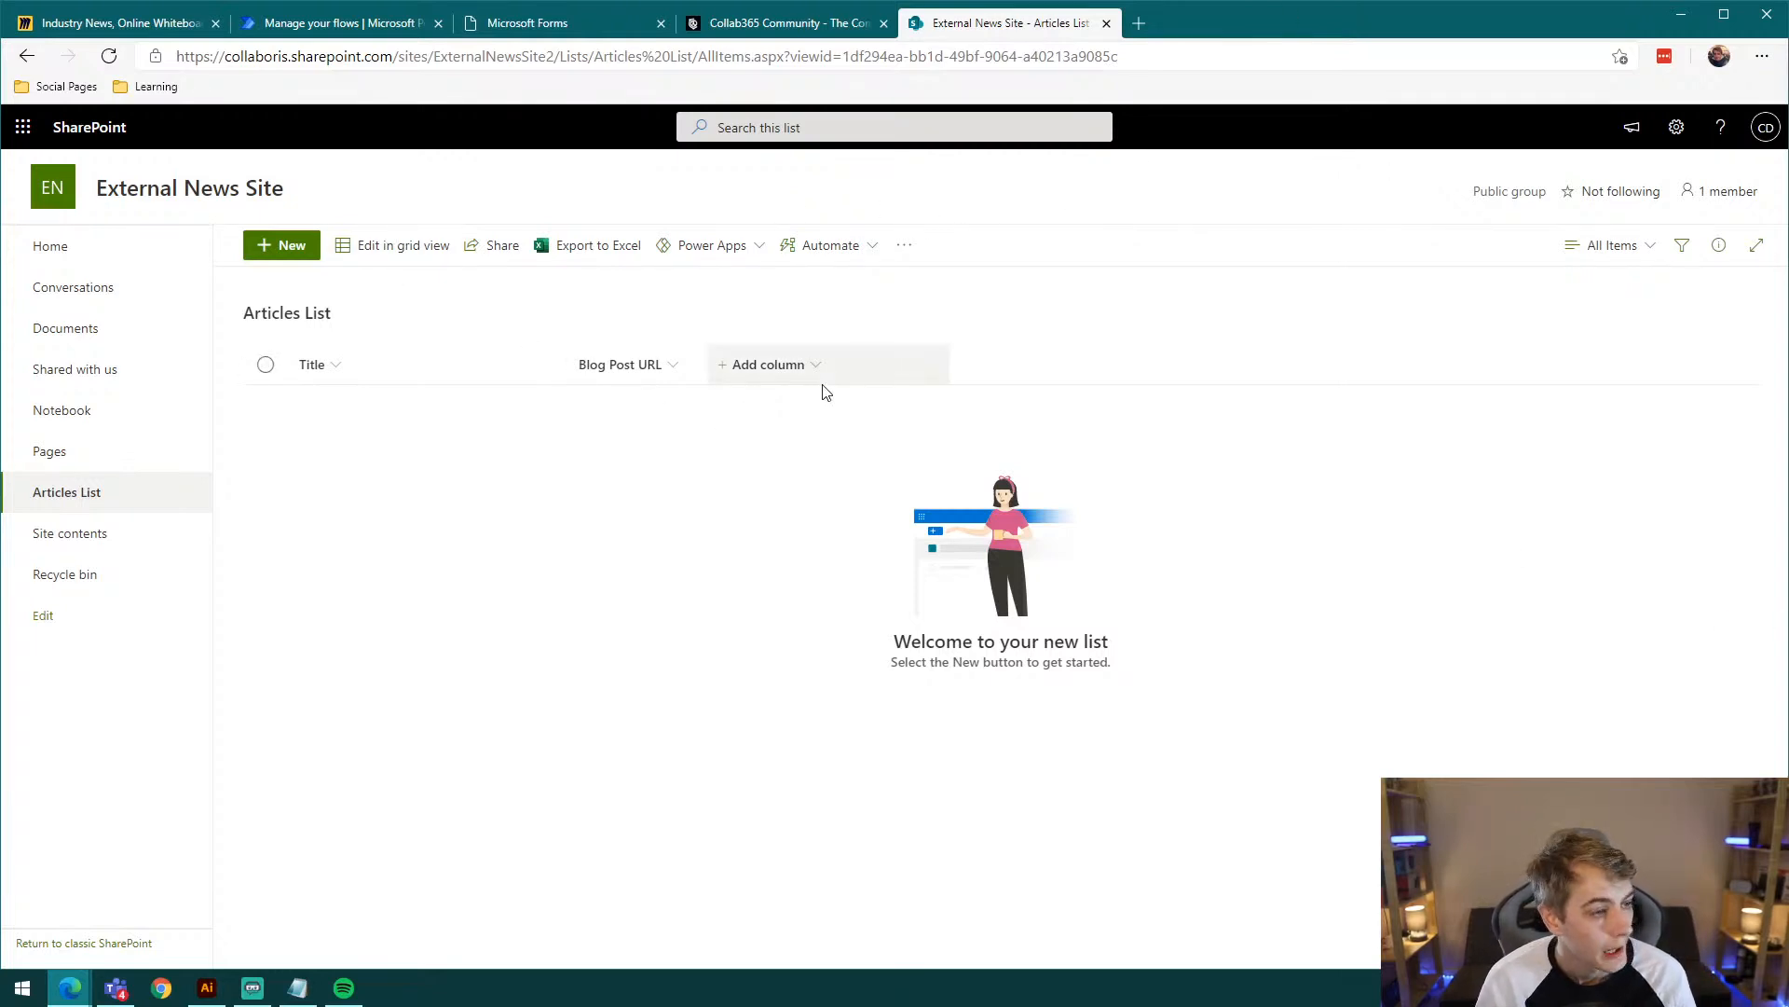
# Step: Add another Hyperlink column to the Articles List and name it "Image URL"
pyautogui.click(794, 369)
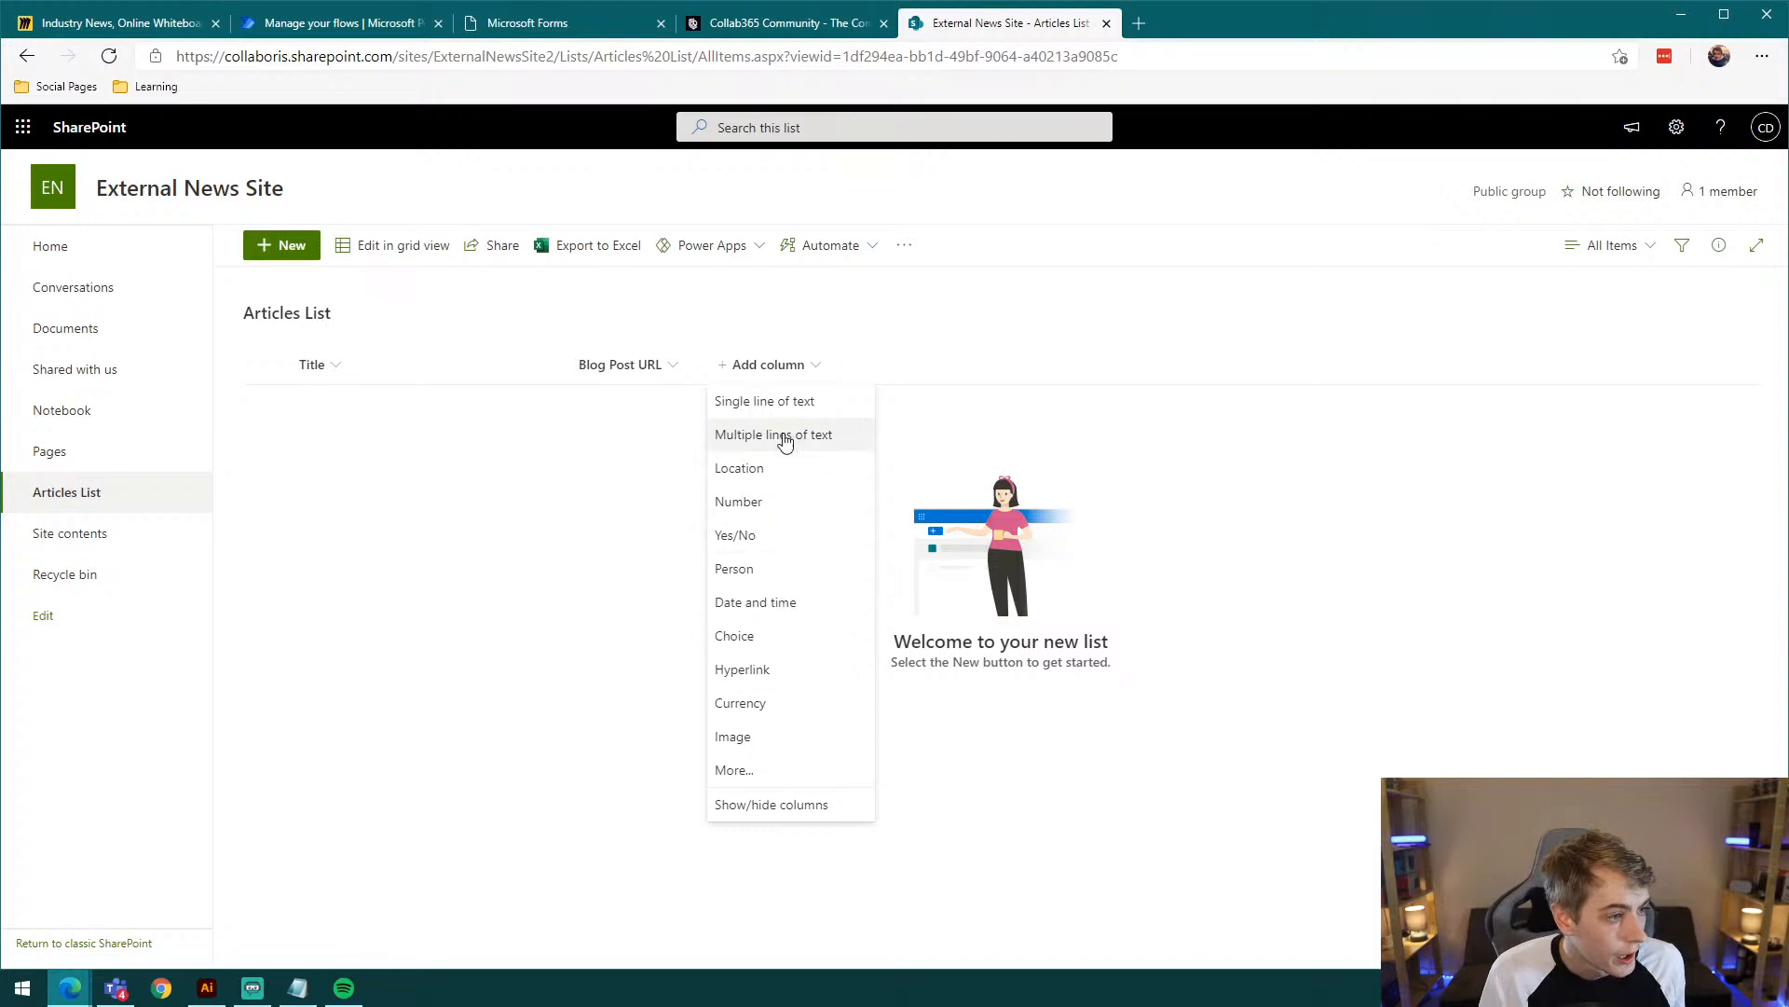
pyautogui.click(773, 675)
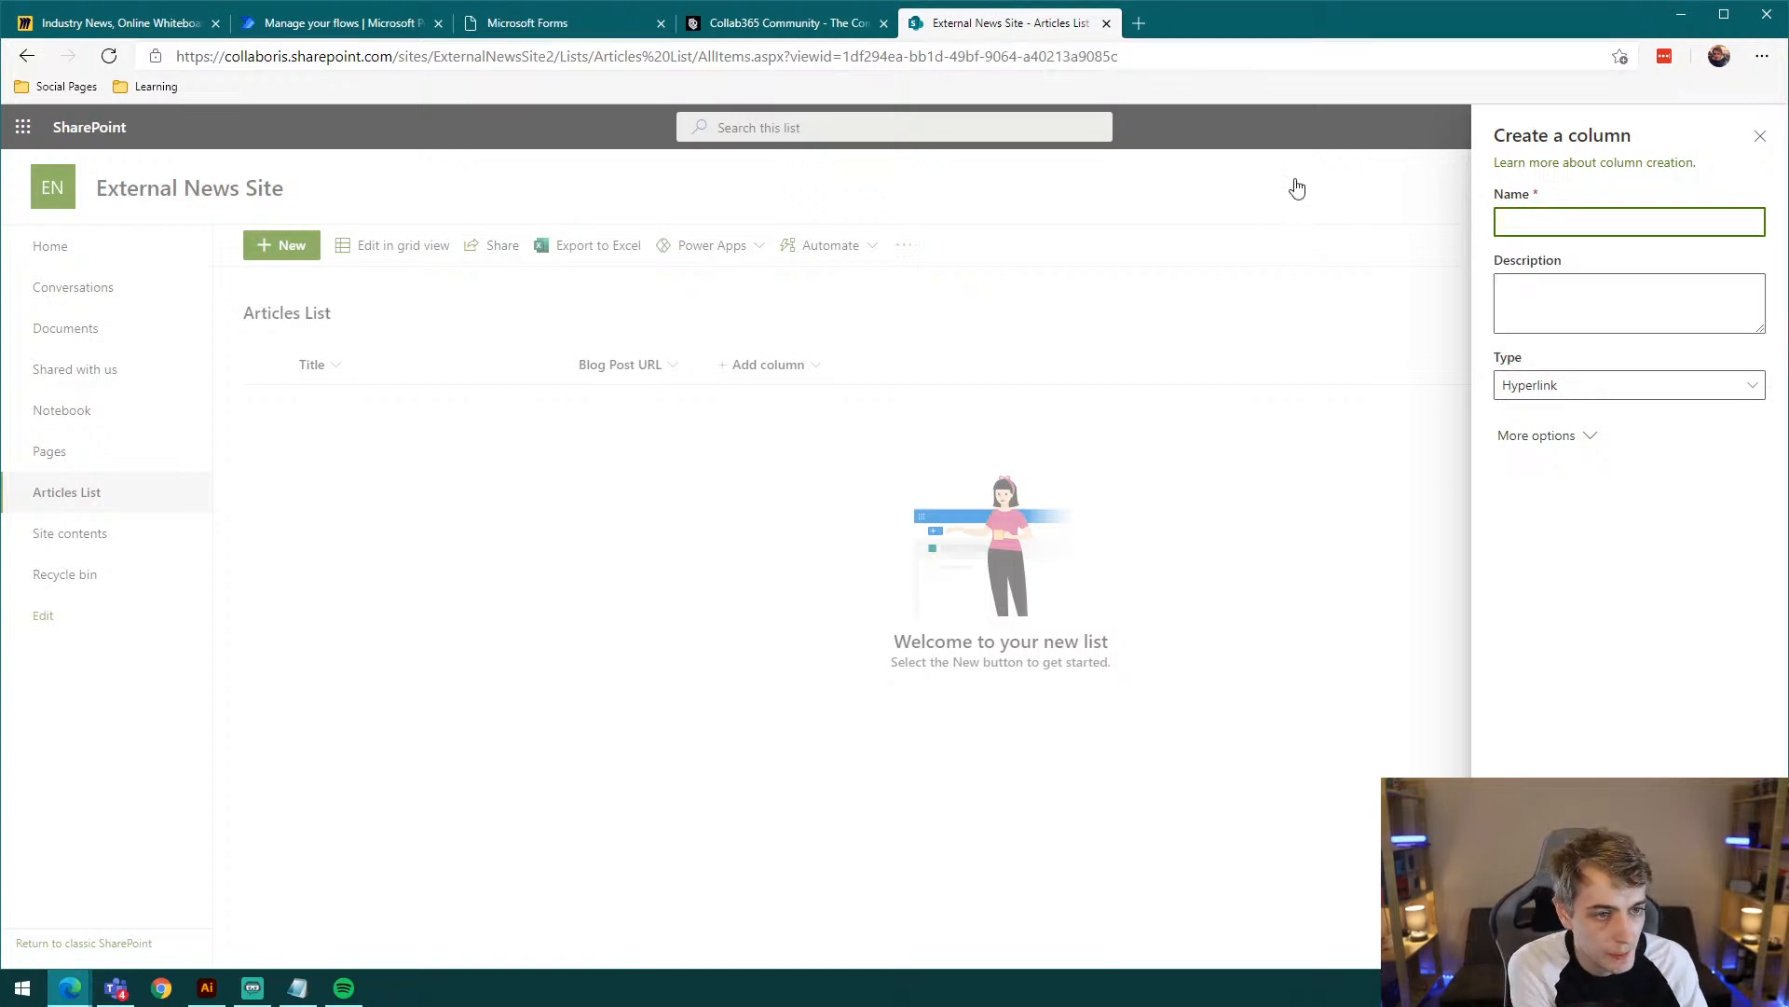
pyautogui.write('Im')
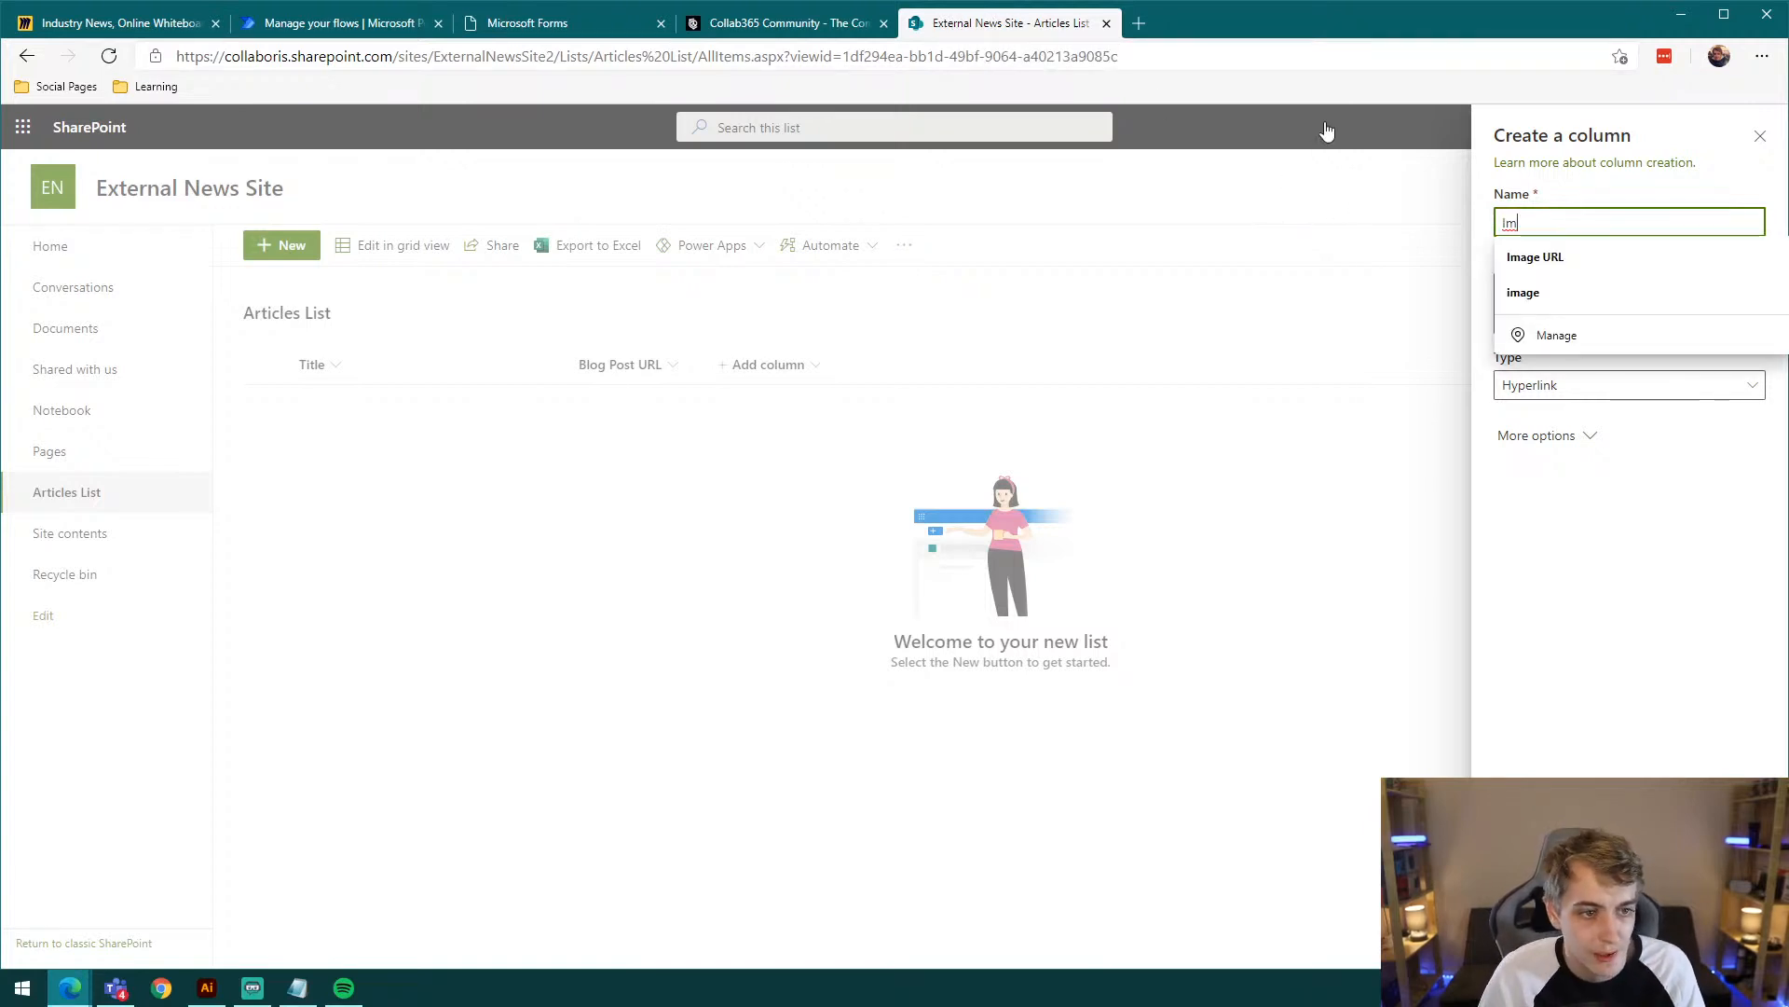
pyautogui.click(1565, 272)
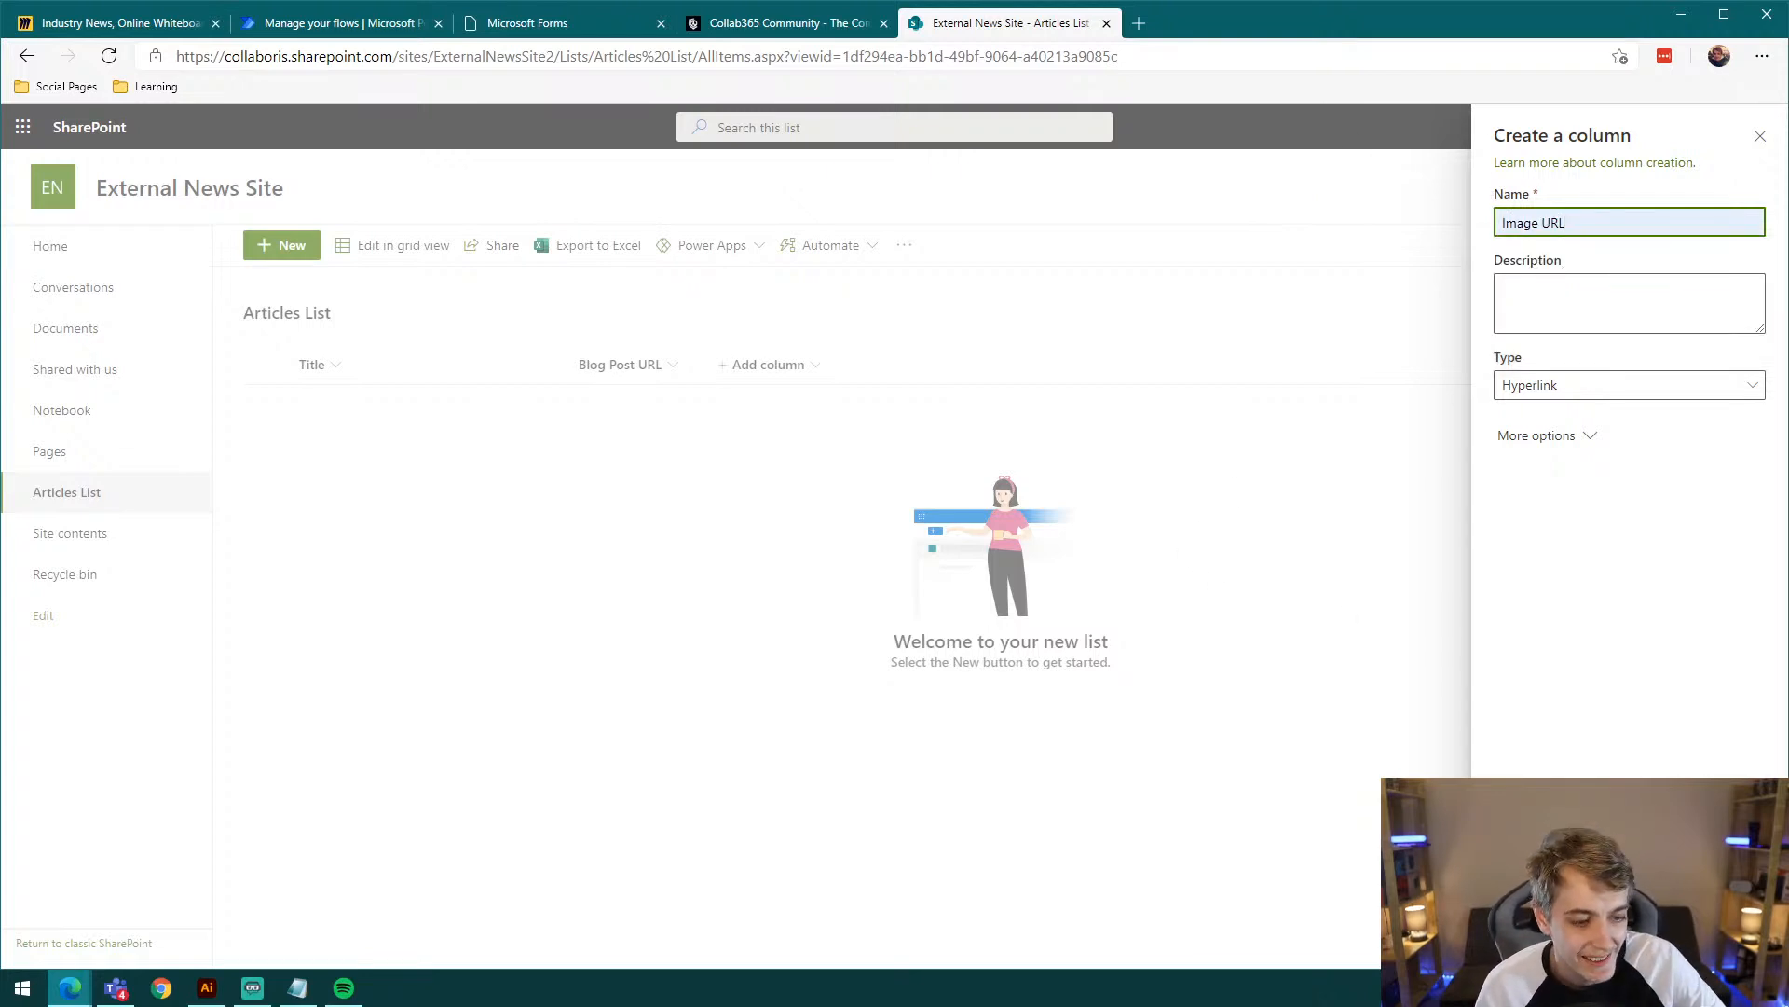
pyautogui.press('Return')
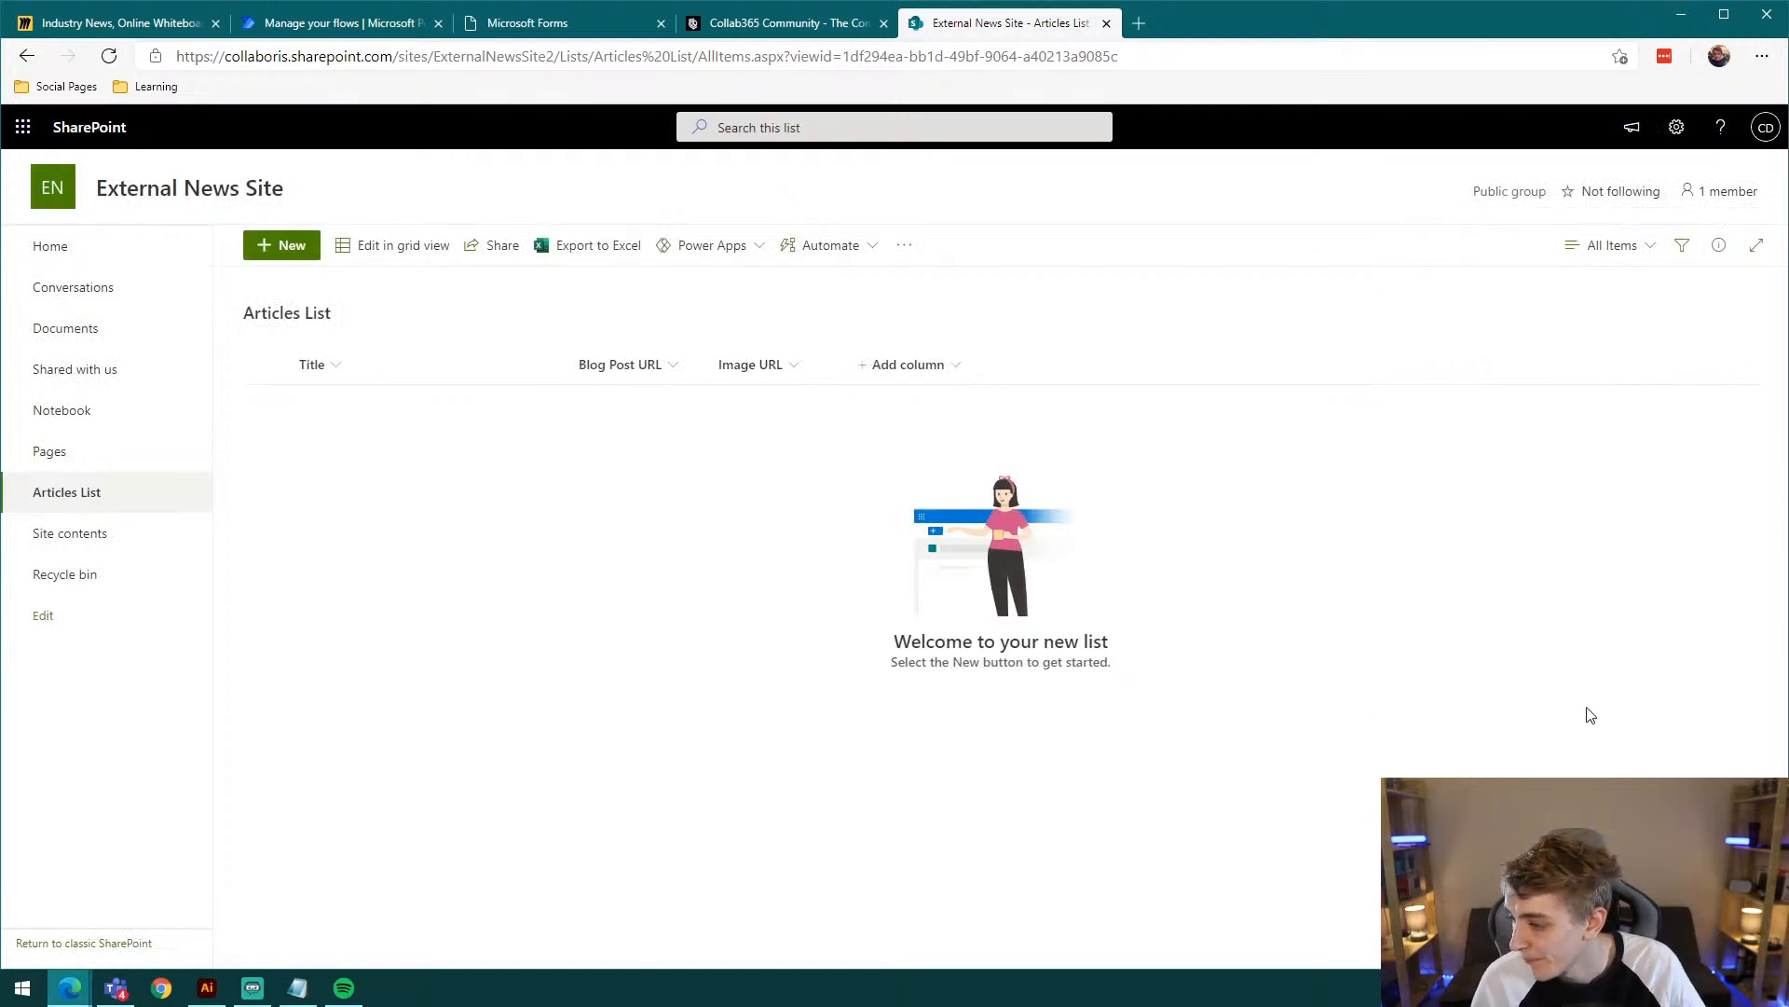
# Step: Add a single line of text column named "Category" to the Articles List
pyautogui.click(908, 364)
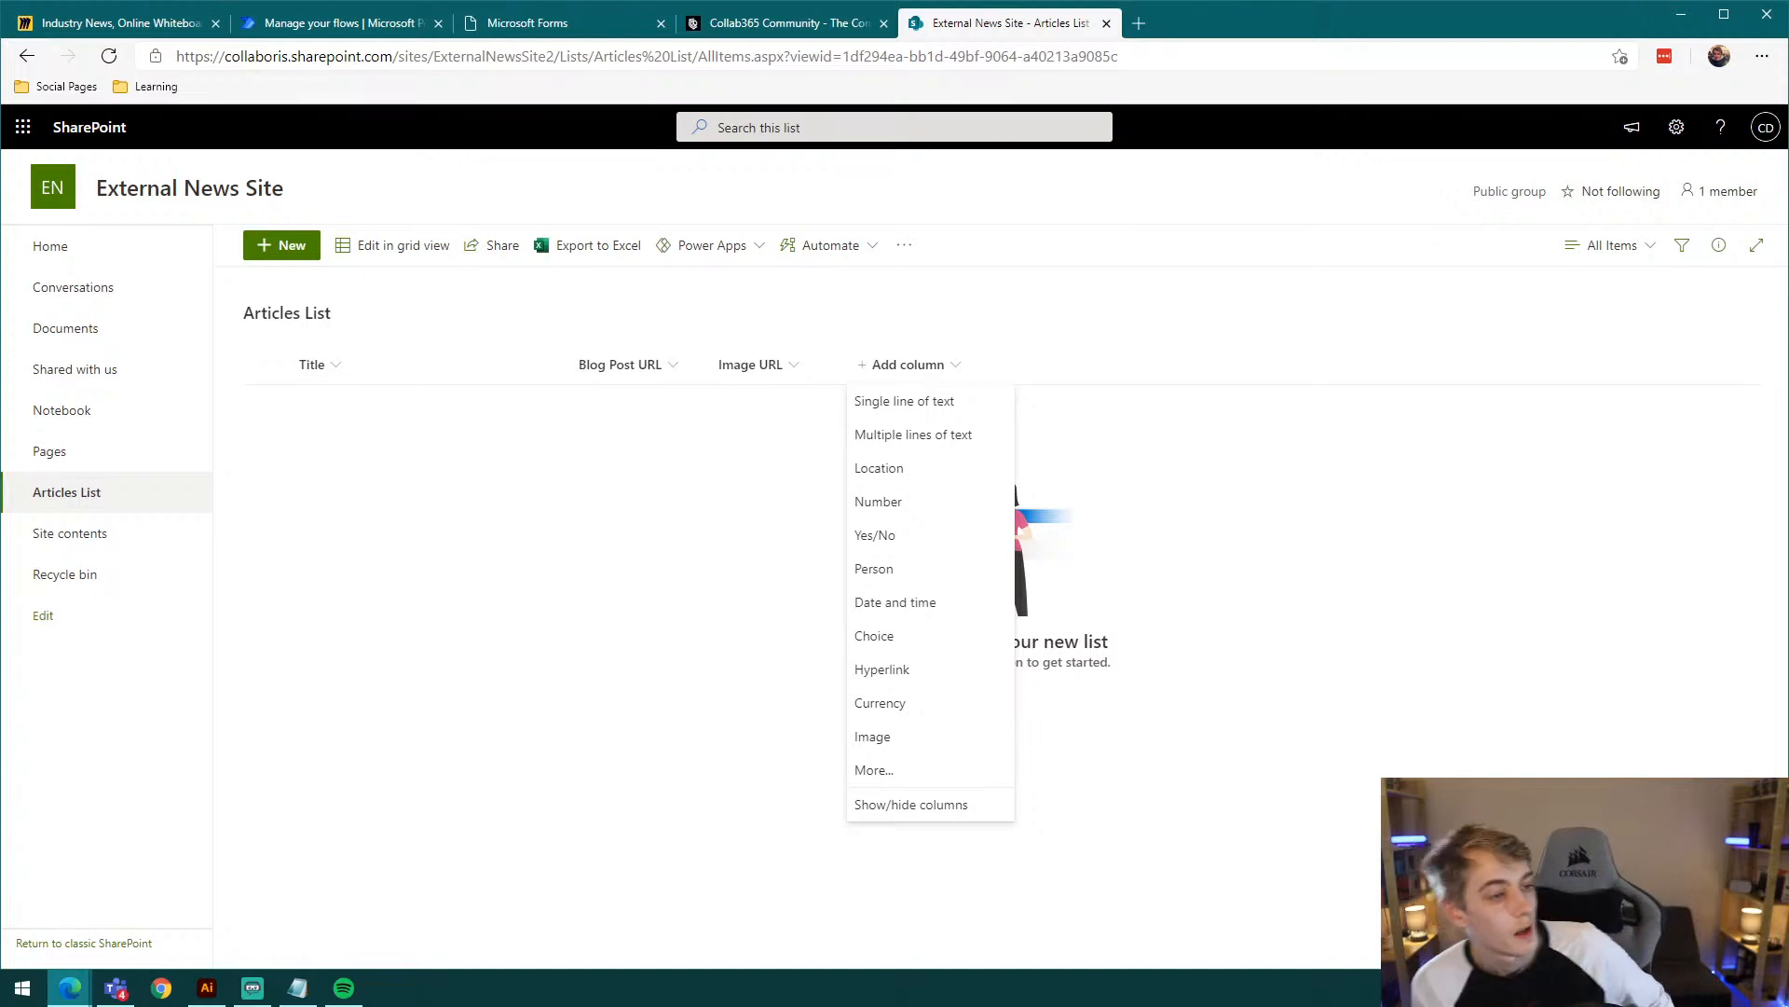
pyautogui.click(904, 401)
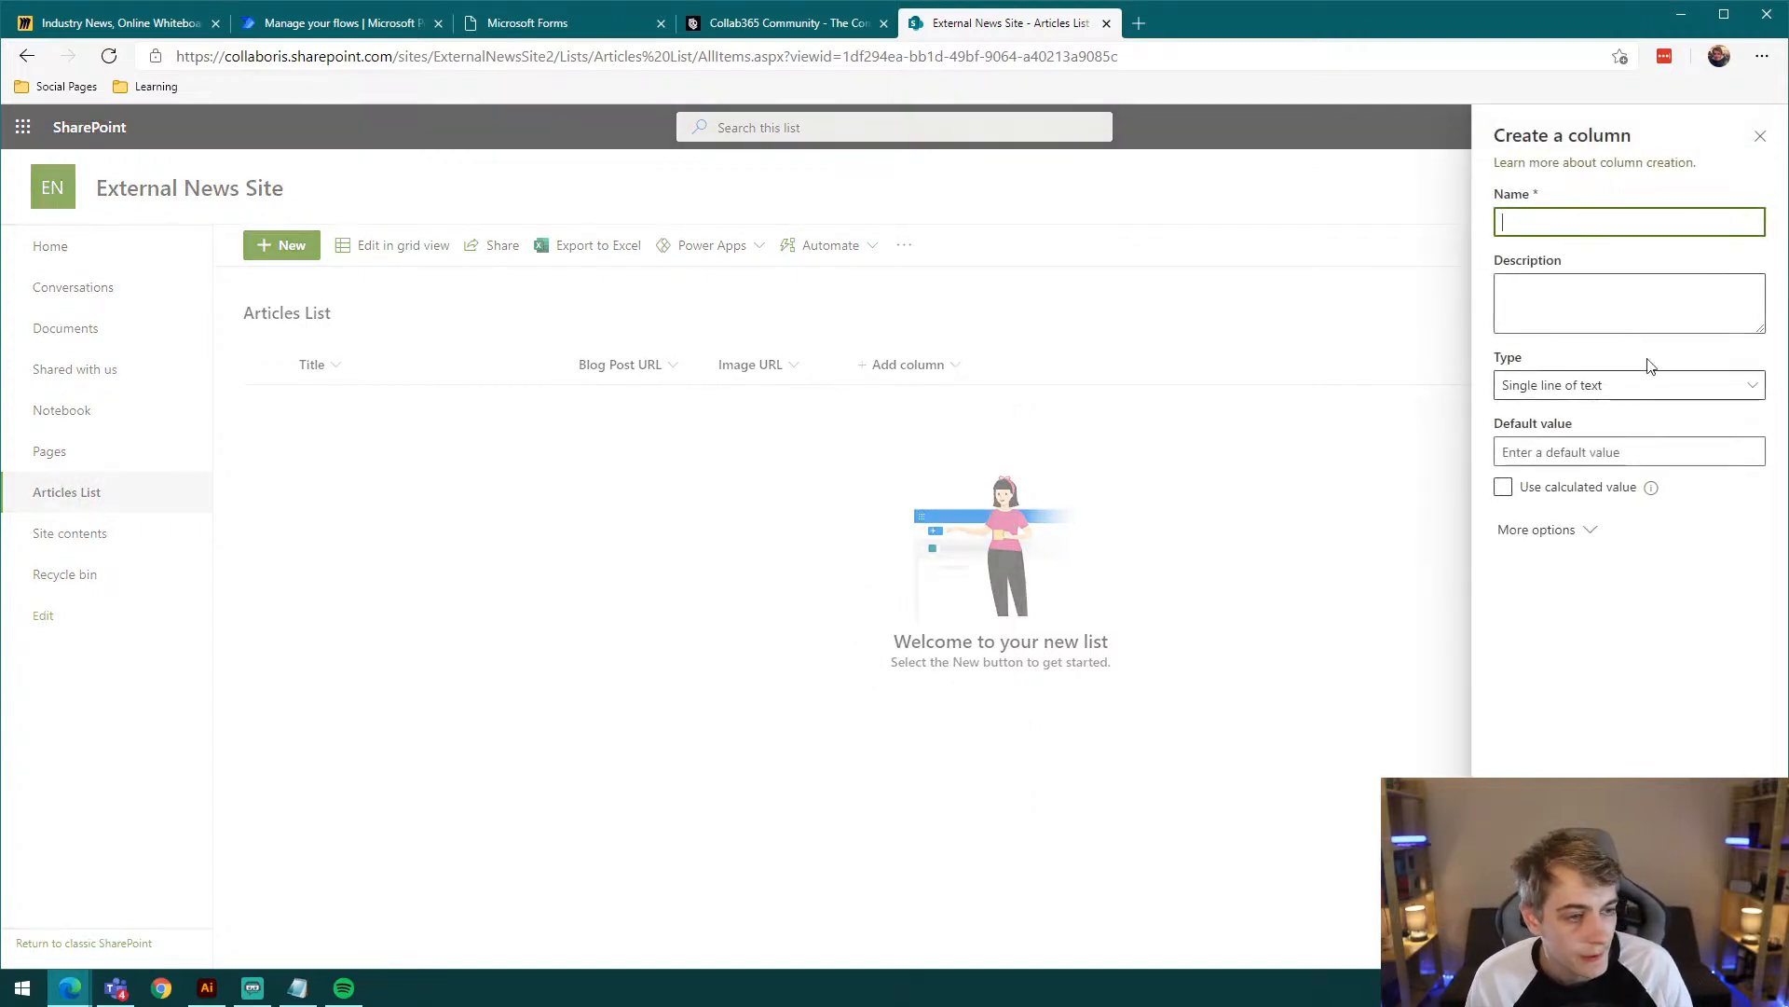
pyautogui.click(1585, 222)
pyautogui.write('Category')
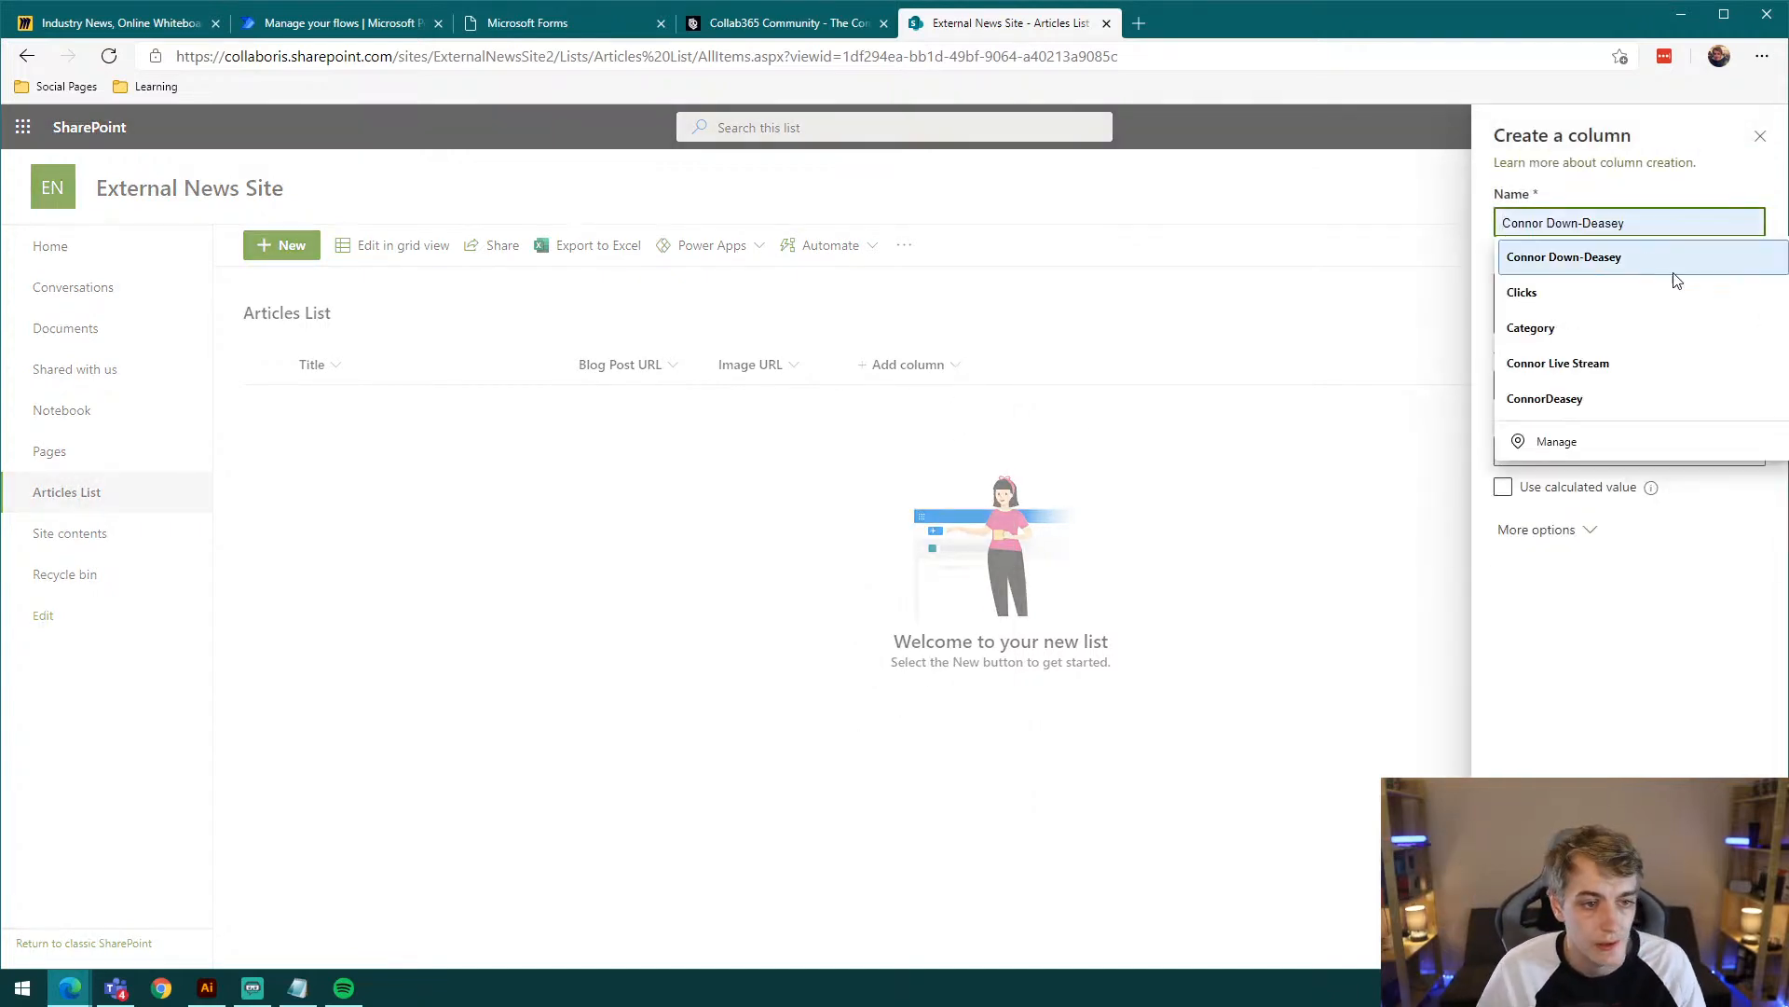
pyautogui.click(1568, 328)
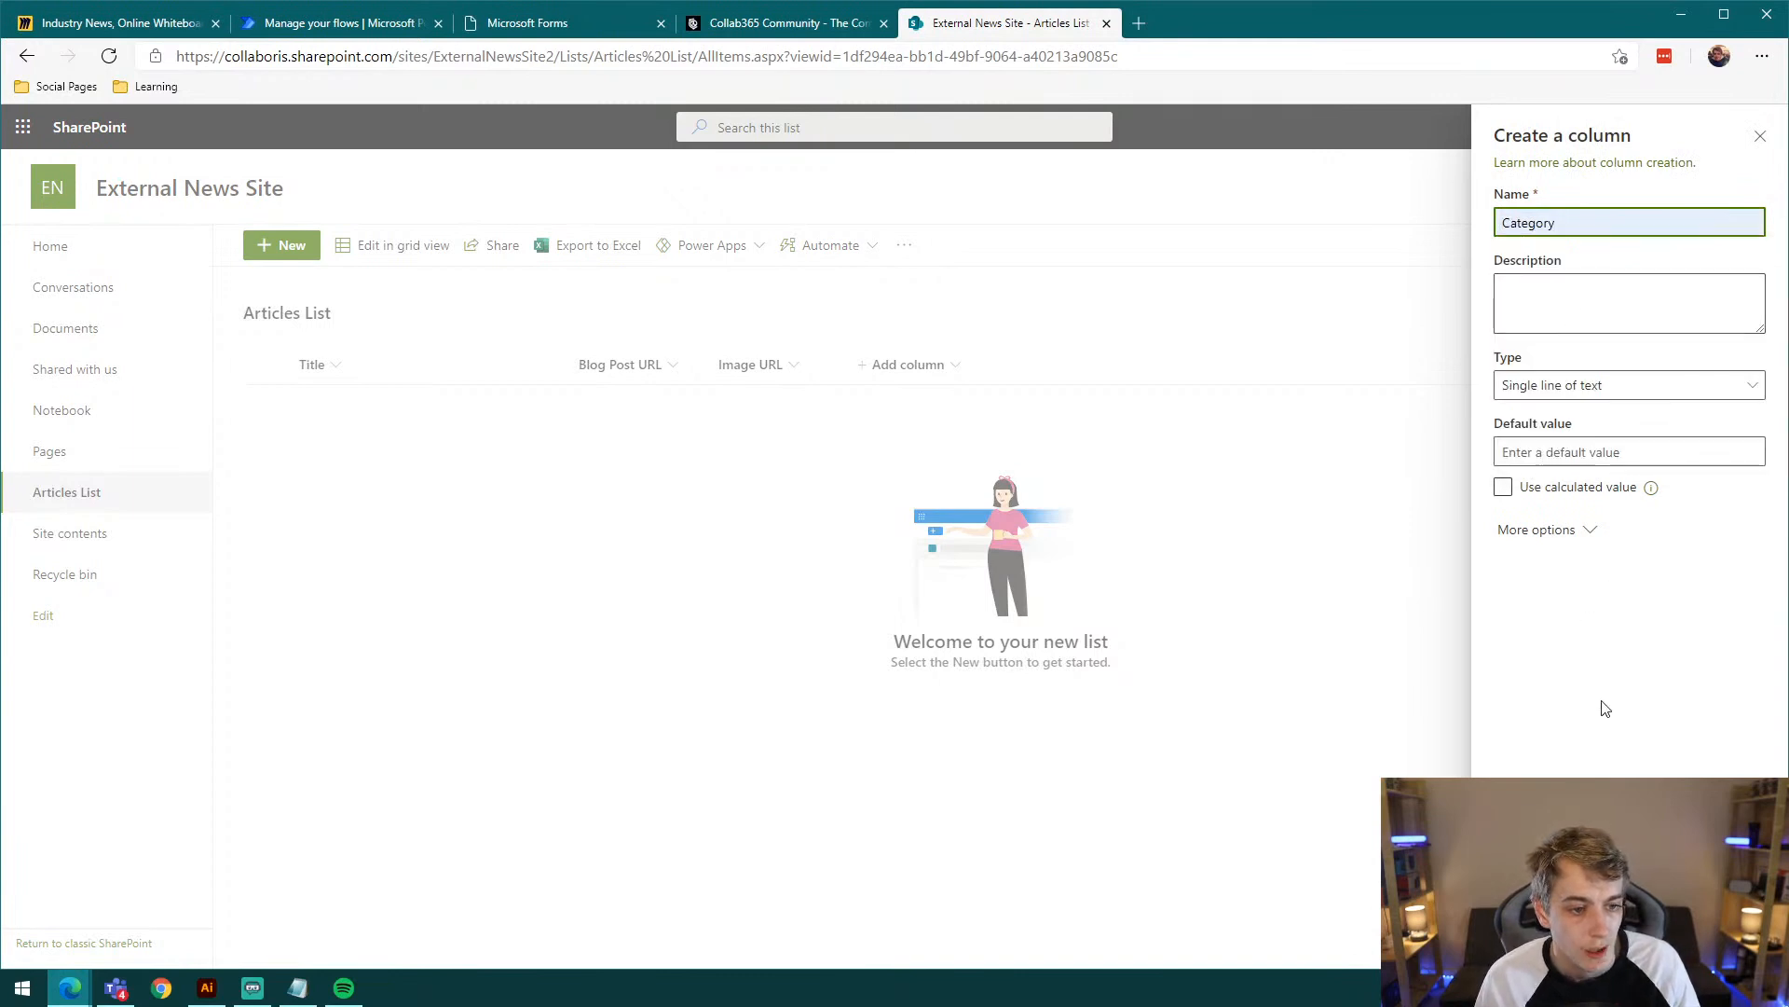
pyautogui.click(1528, 939)
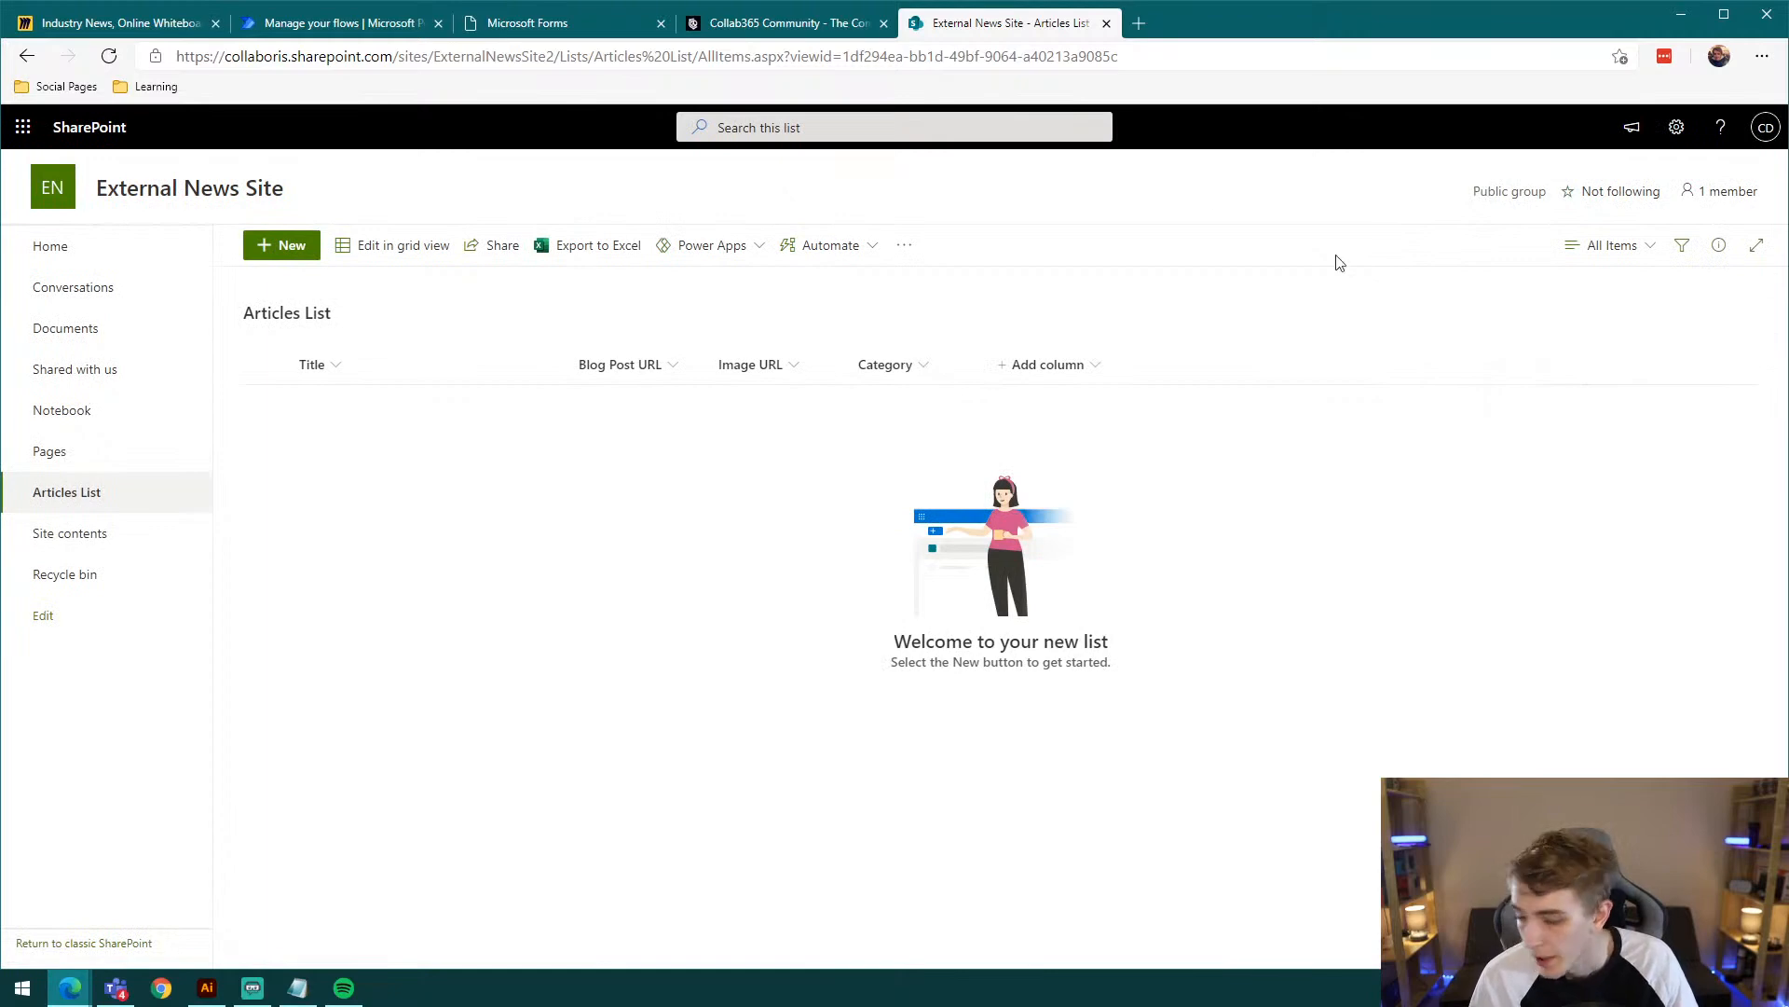
# Step: Add a column named "Exerpt" to the Articles List with the type set to Multiple lines of text
pyautogui.click(1092, 364)
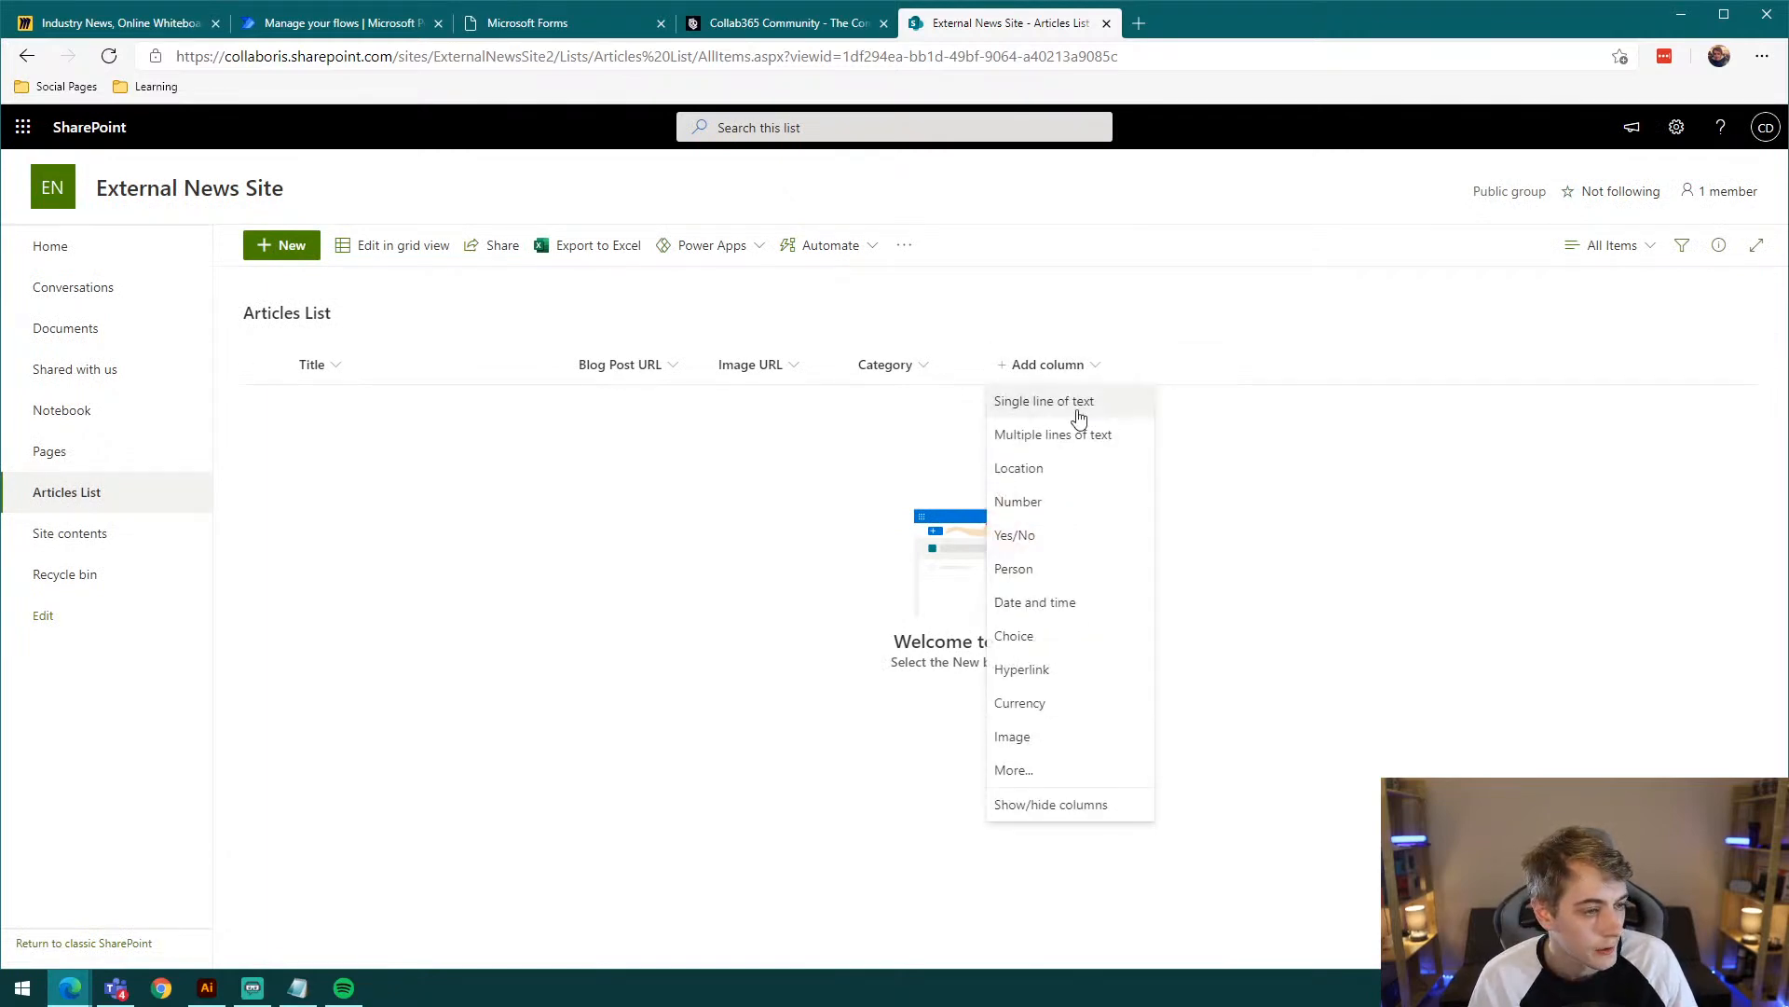
pyautogui.click(1076, 401)
pyautogui.write('Exerpt')
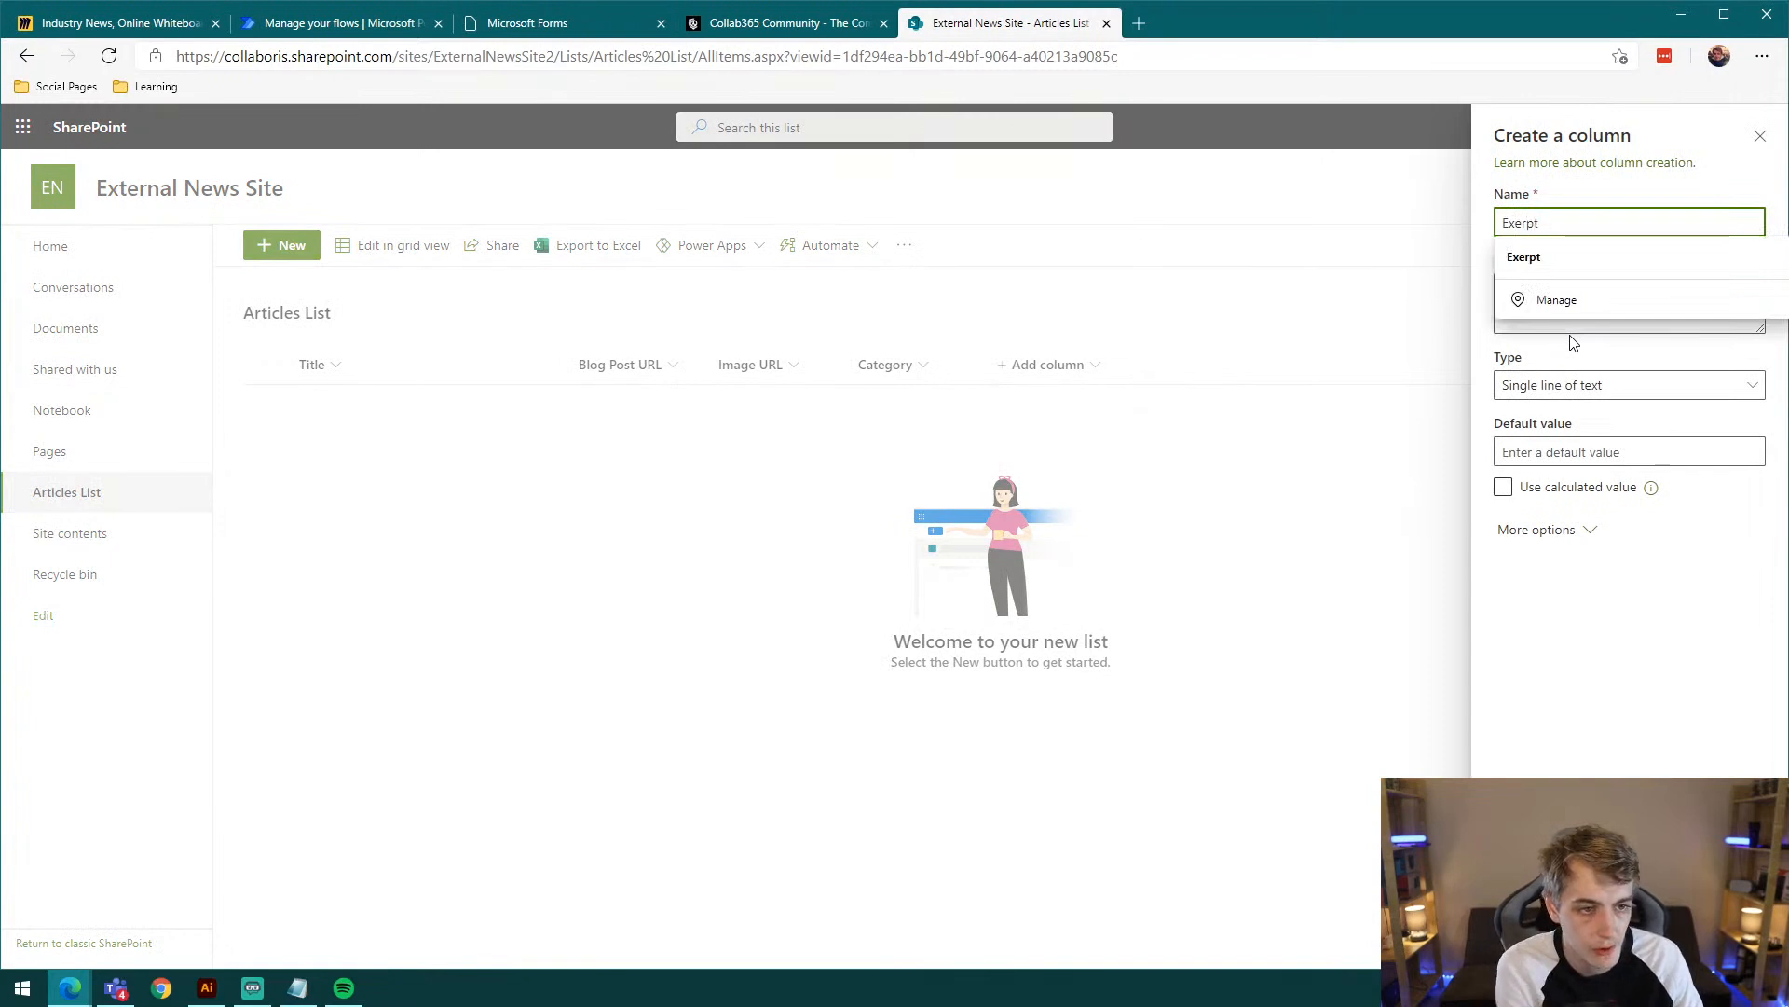
pyautogui.click(1544, 260)
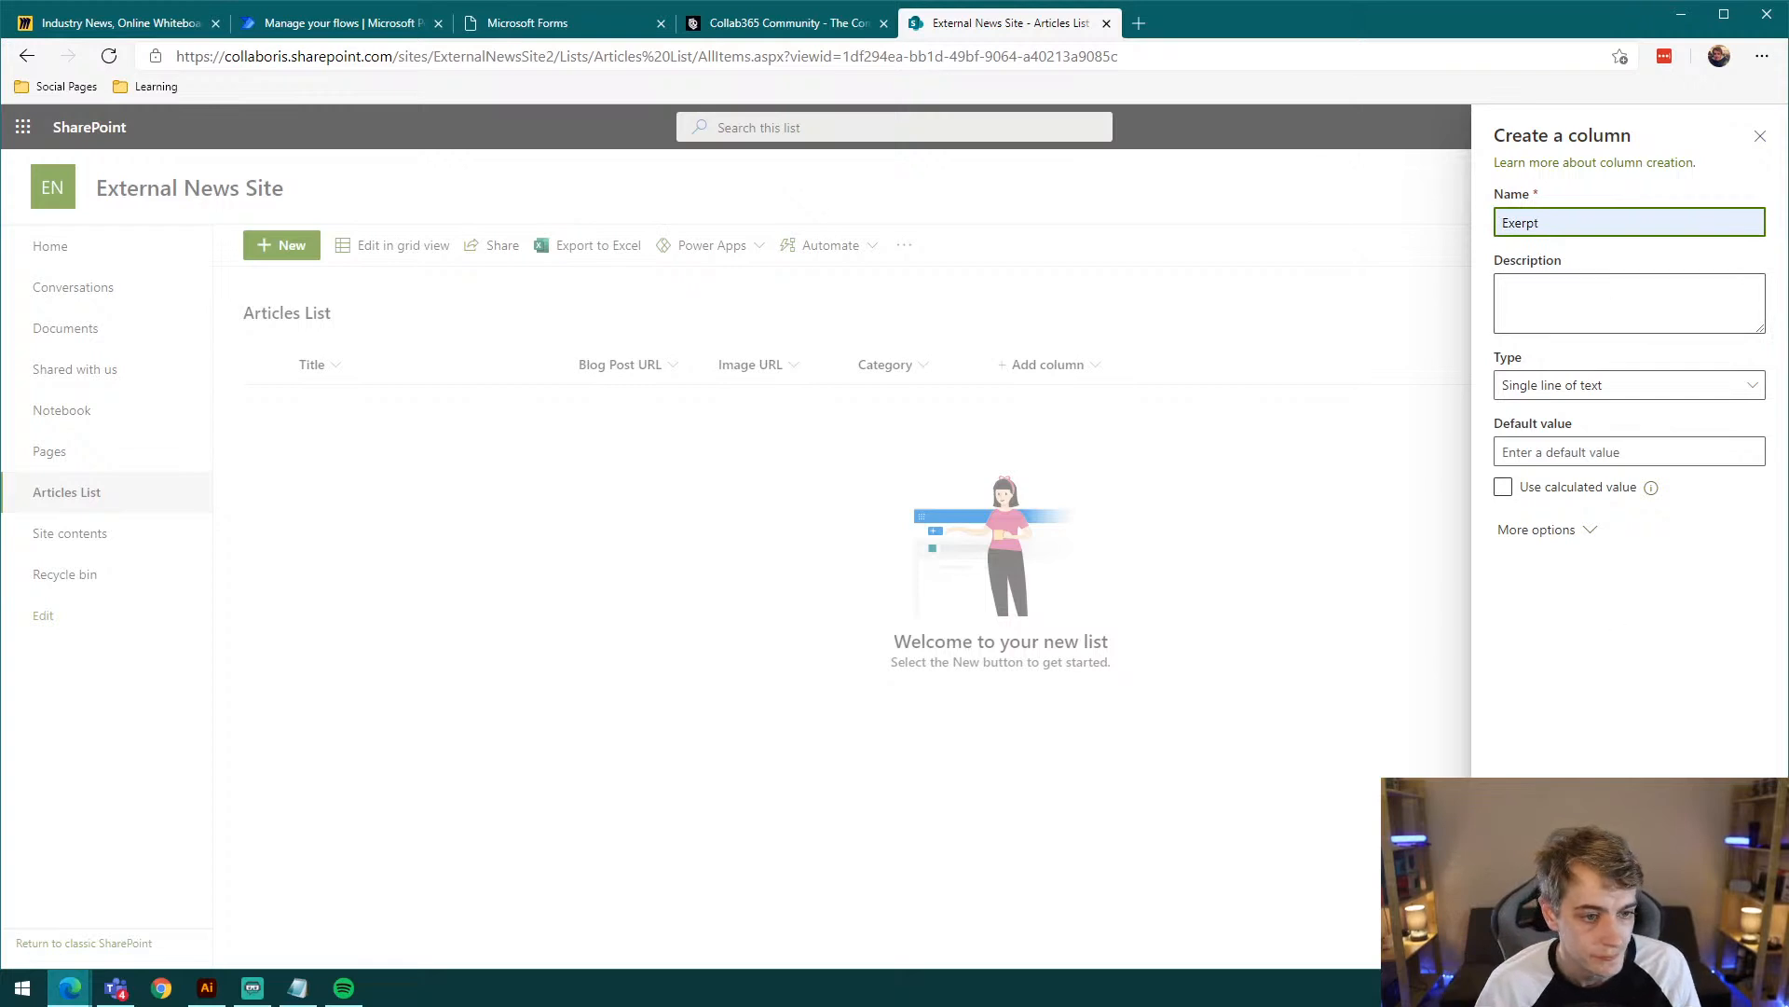
pyautogui.click(1596, 385)
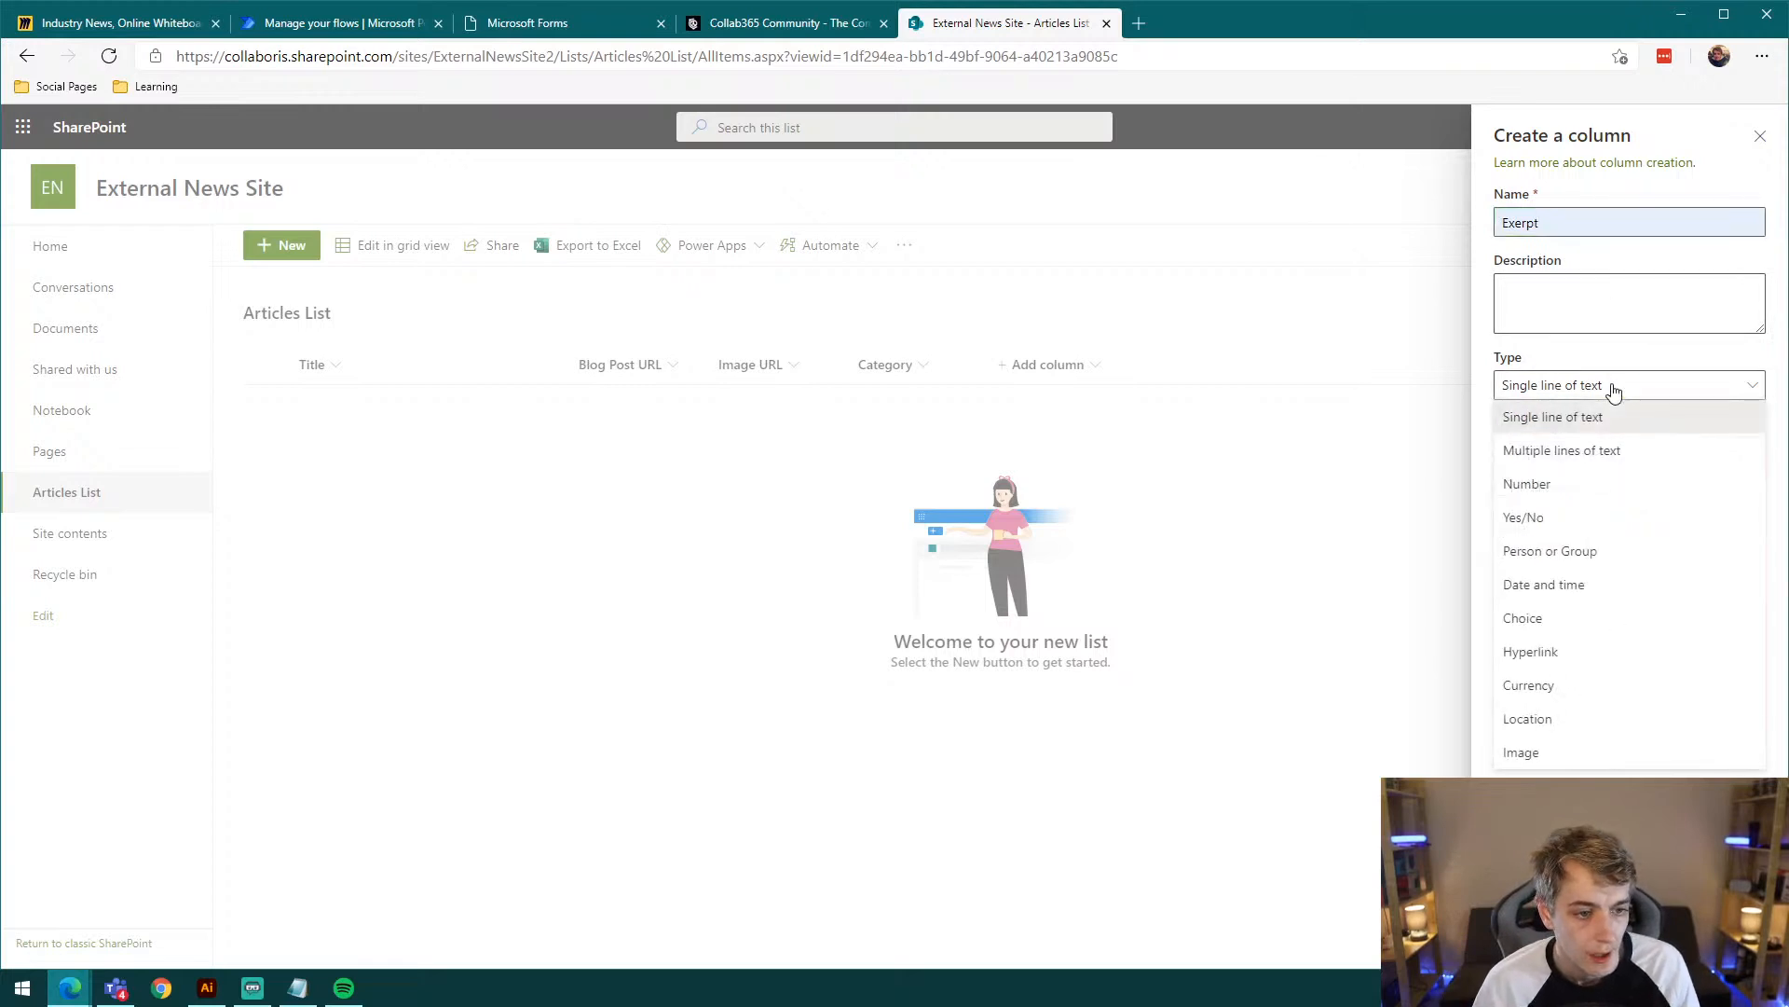
pyautogui.click(1581, 458)
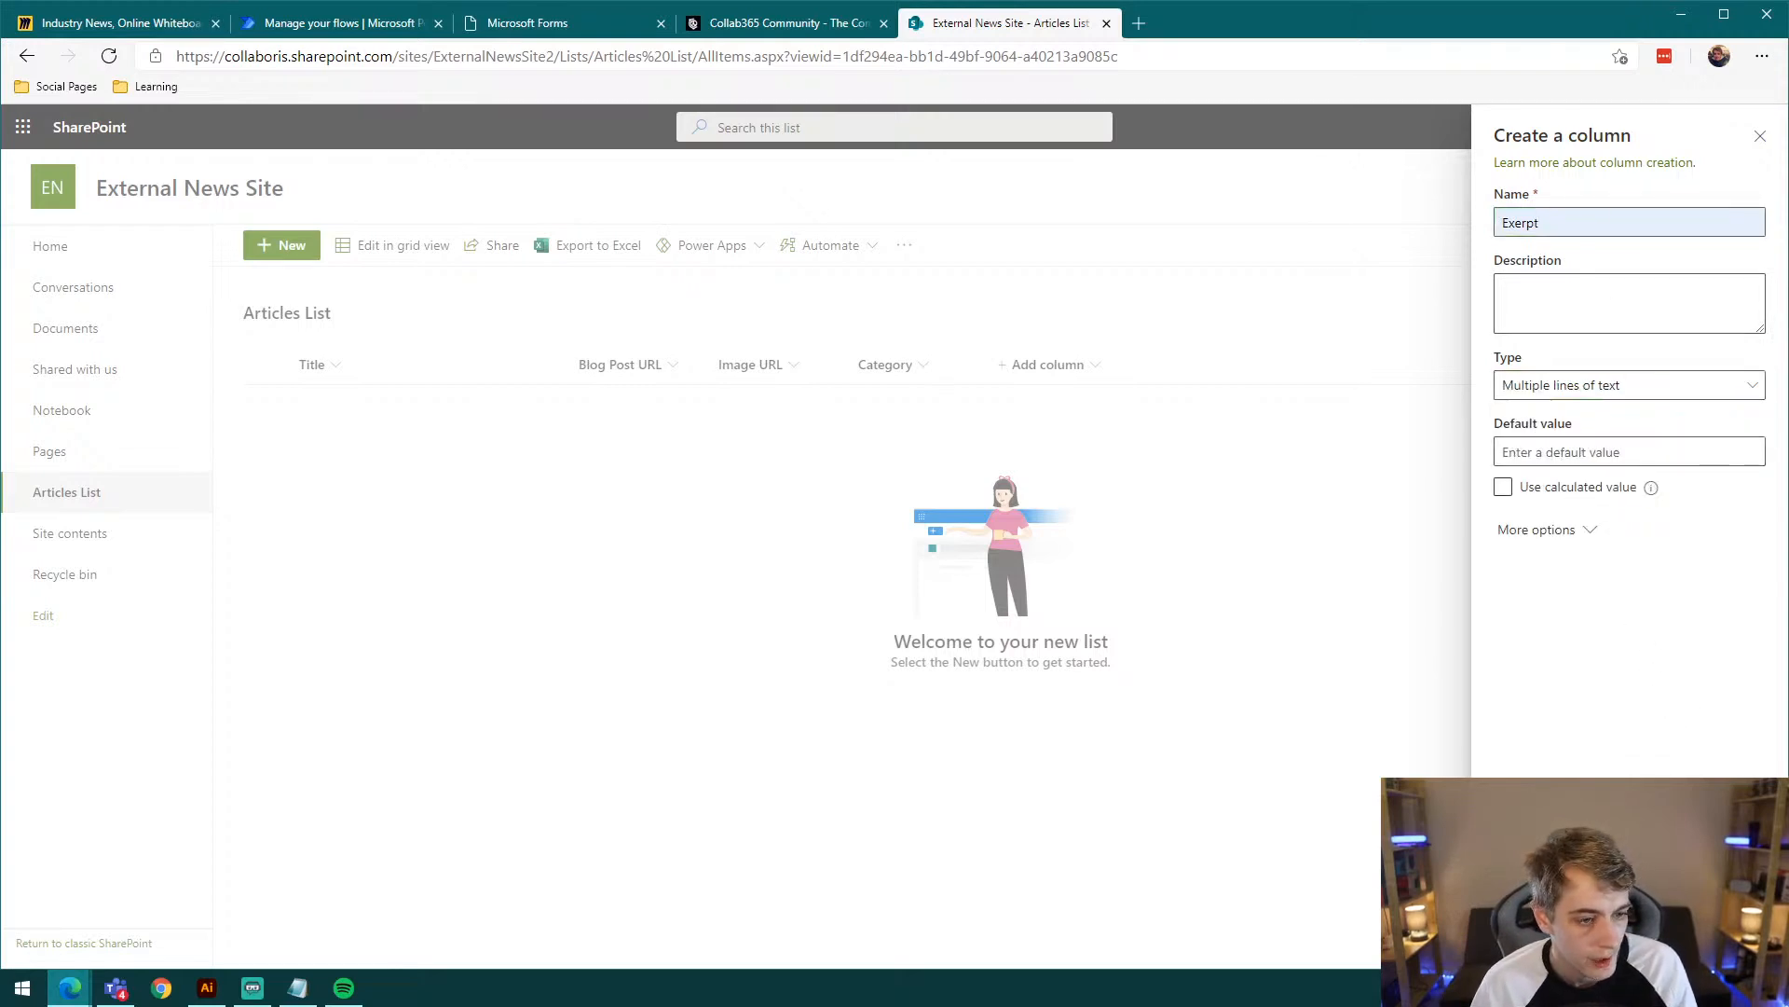
pyautogui.click(1530, 939)
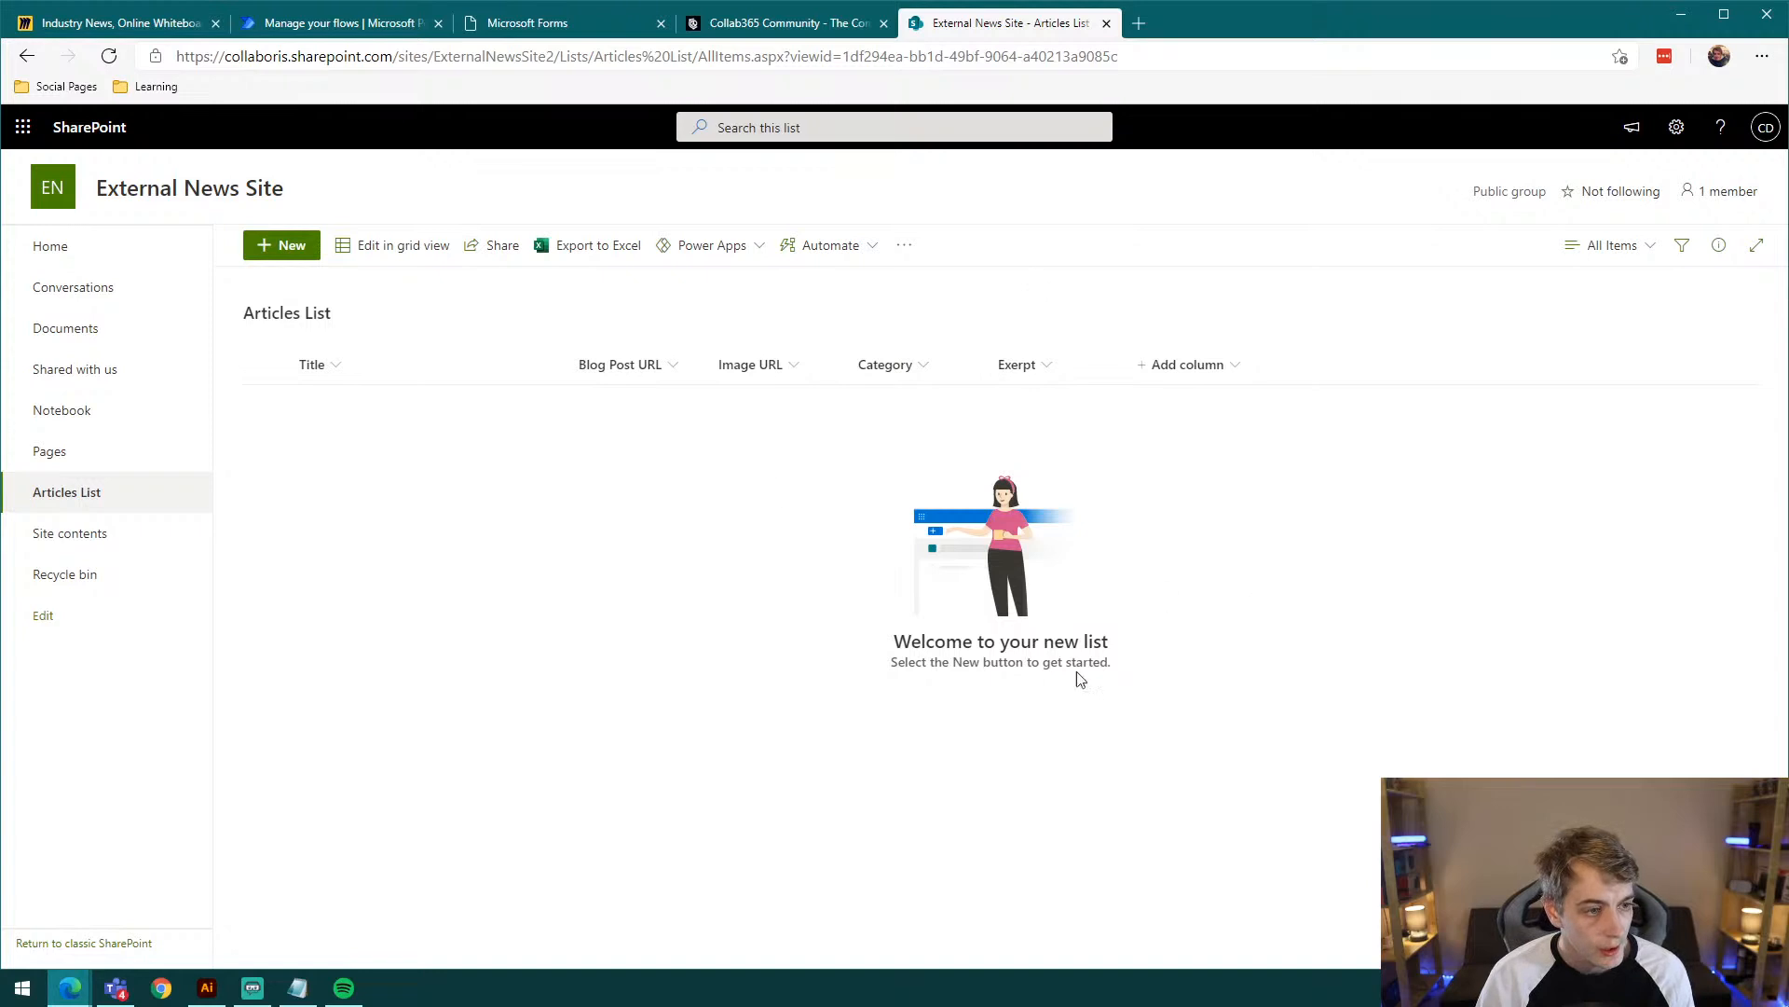
# Step: Add a Number column named "Clicks" to the Articles List, keeping the automatic decimal places
pyautogui.click(1167, 366)
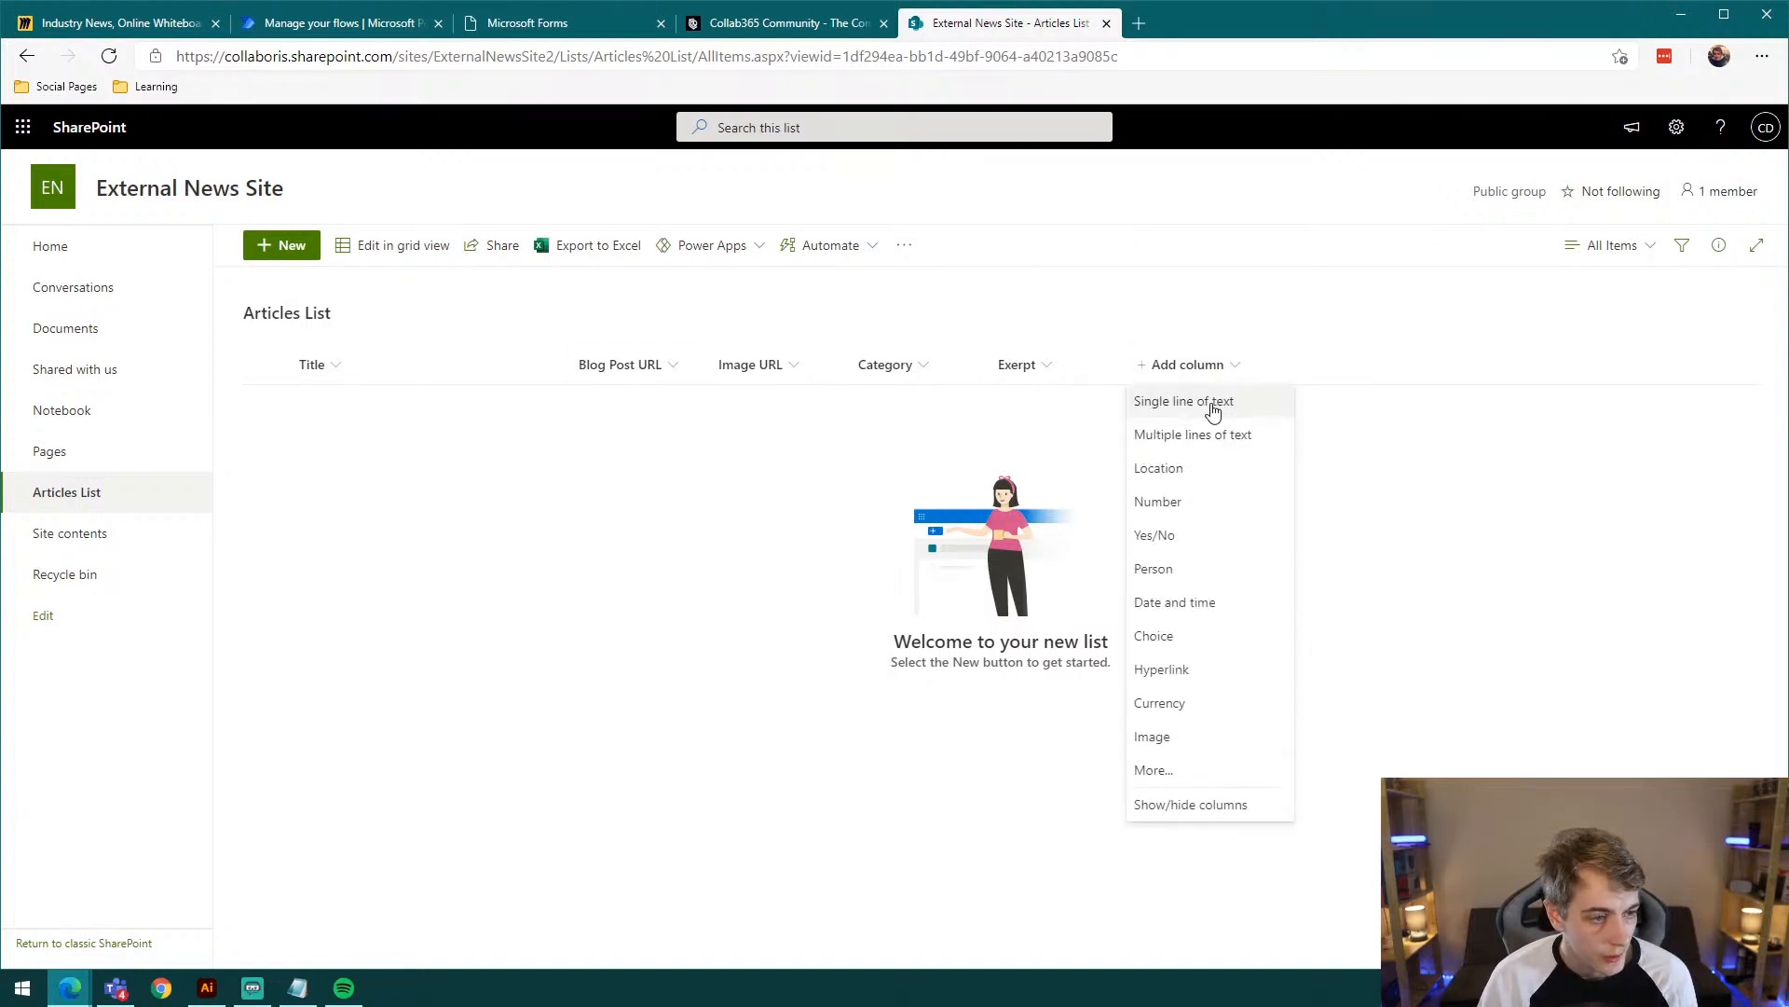
pyautogui.click(1172, 504)
pyautogui.write('Clicks')
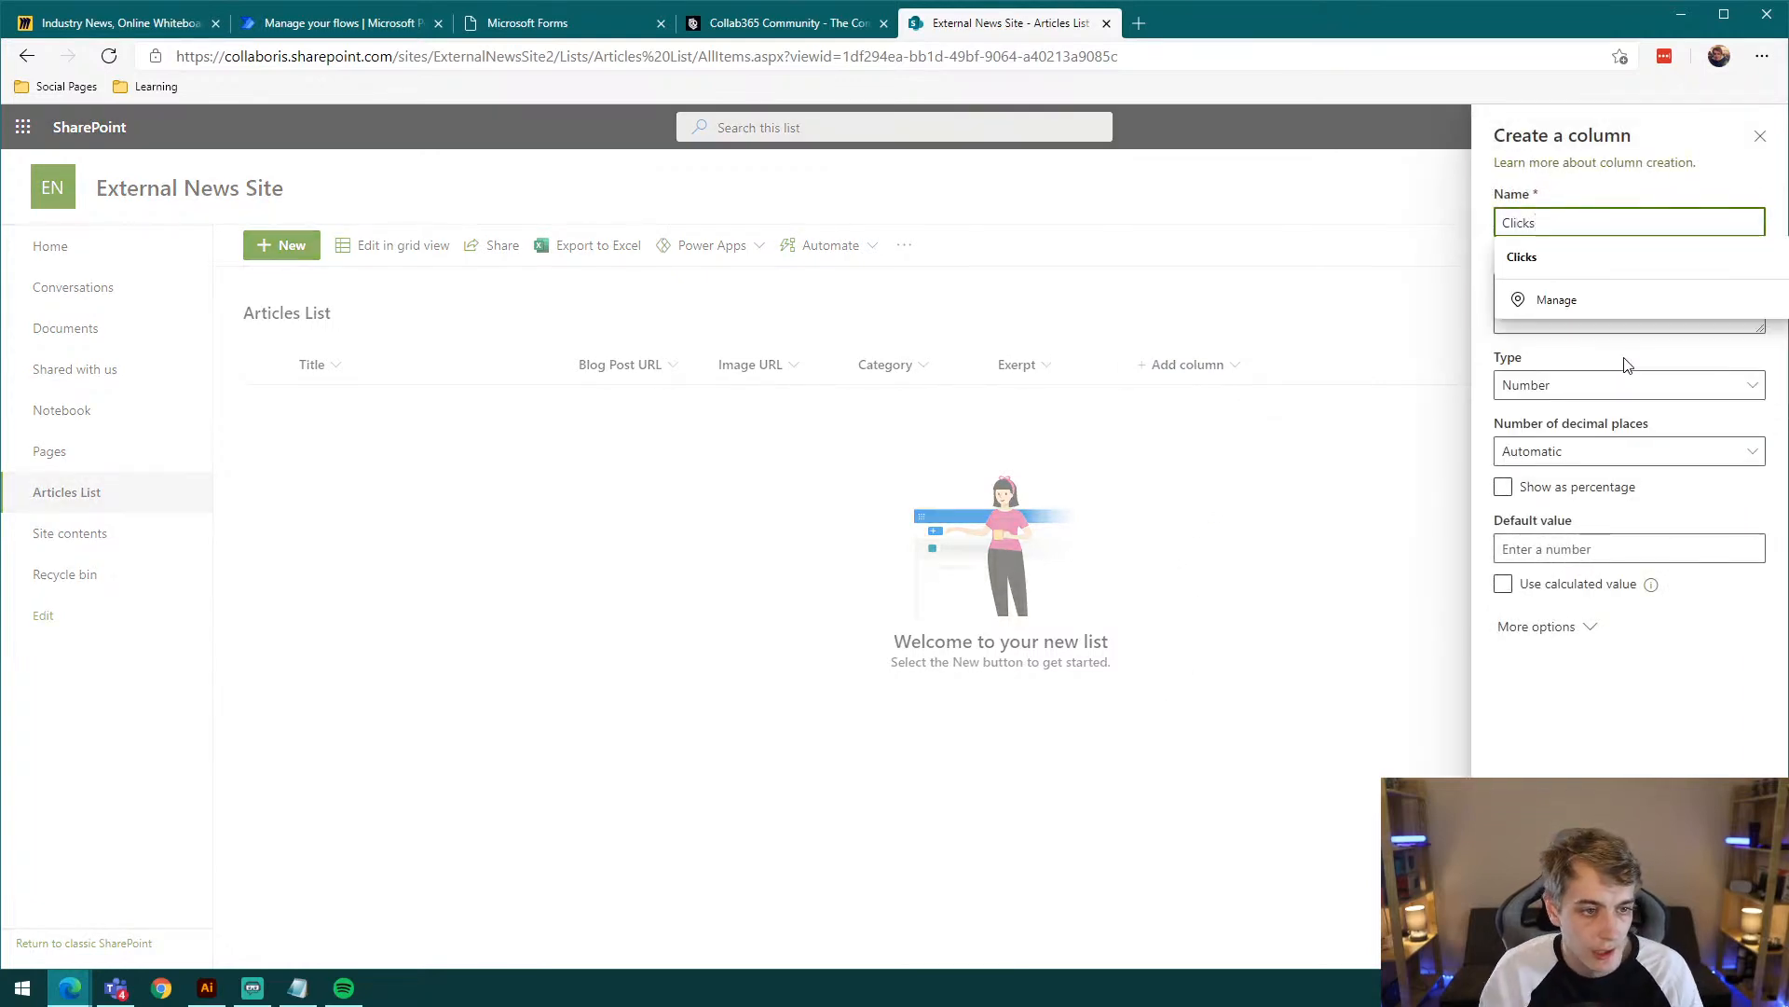
pyautogui.click(1638, 743)
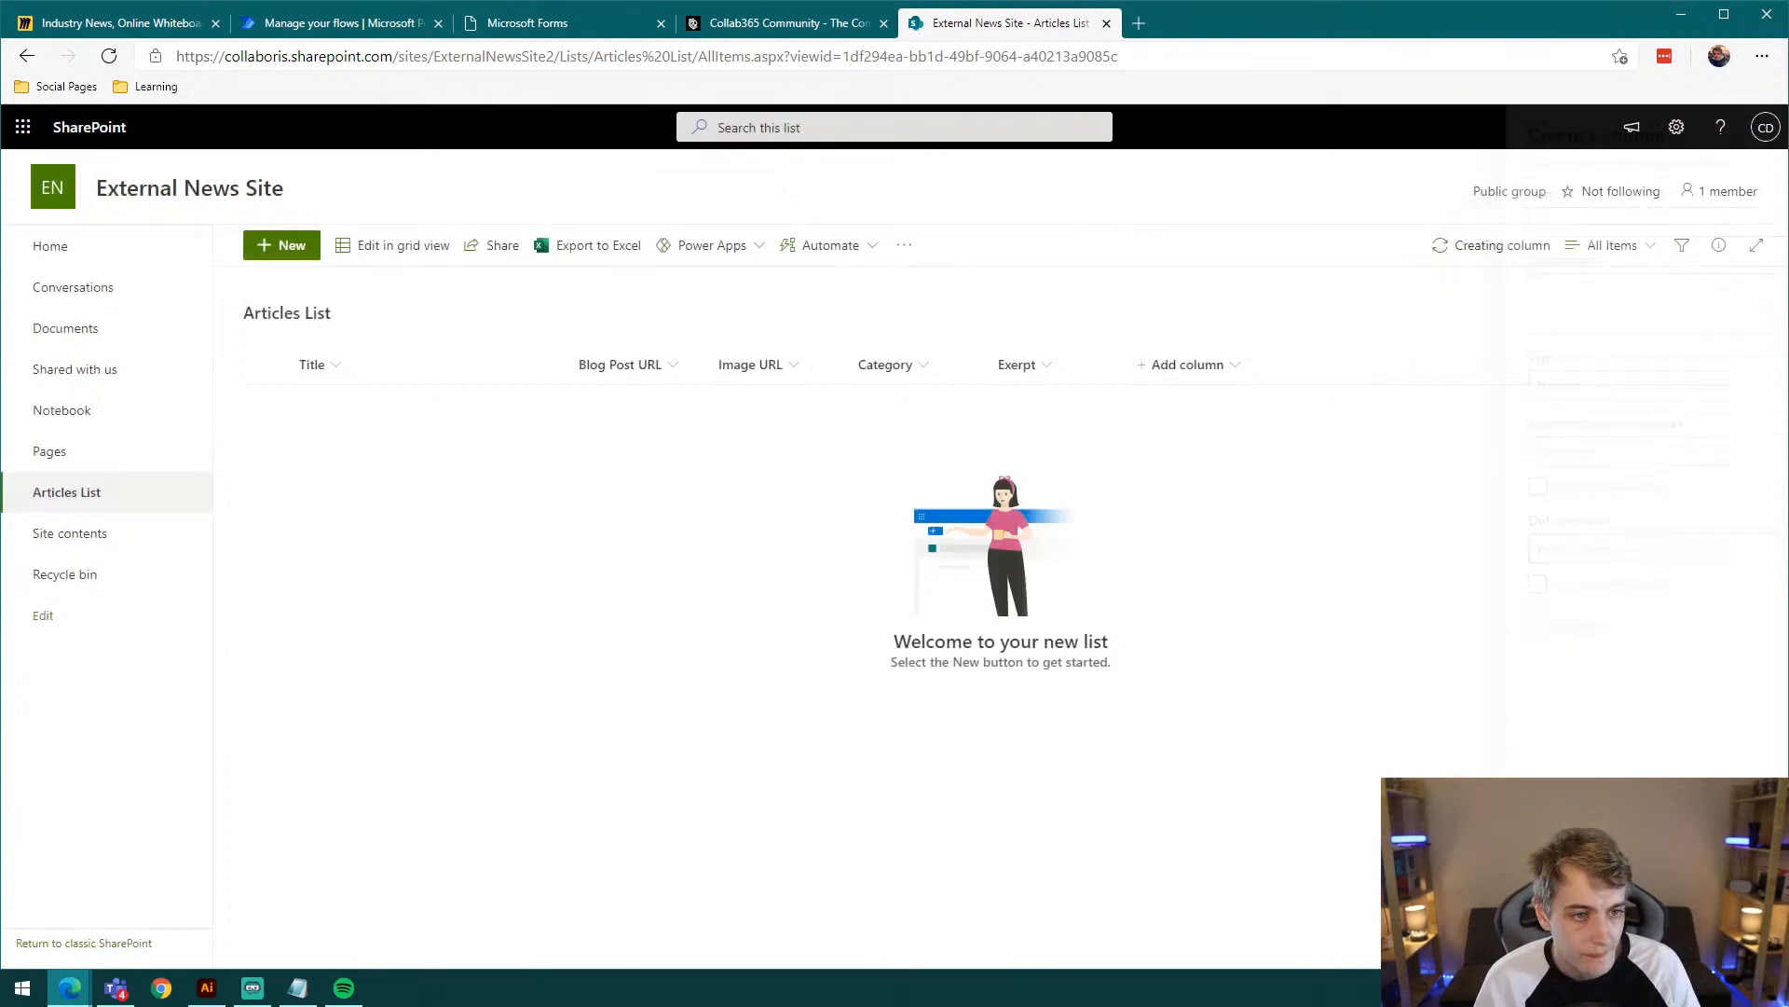
# Step: Add a Yes/No column named "Featured" to the Articles List with the default value No
pyautogui.click(1328, 364)
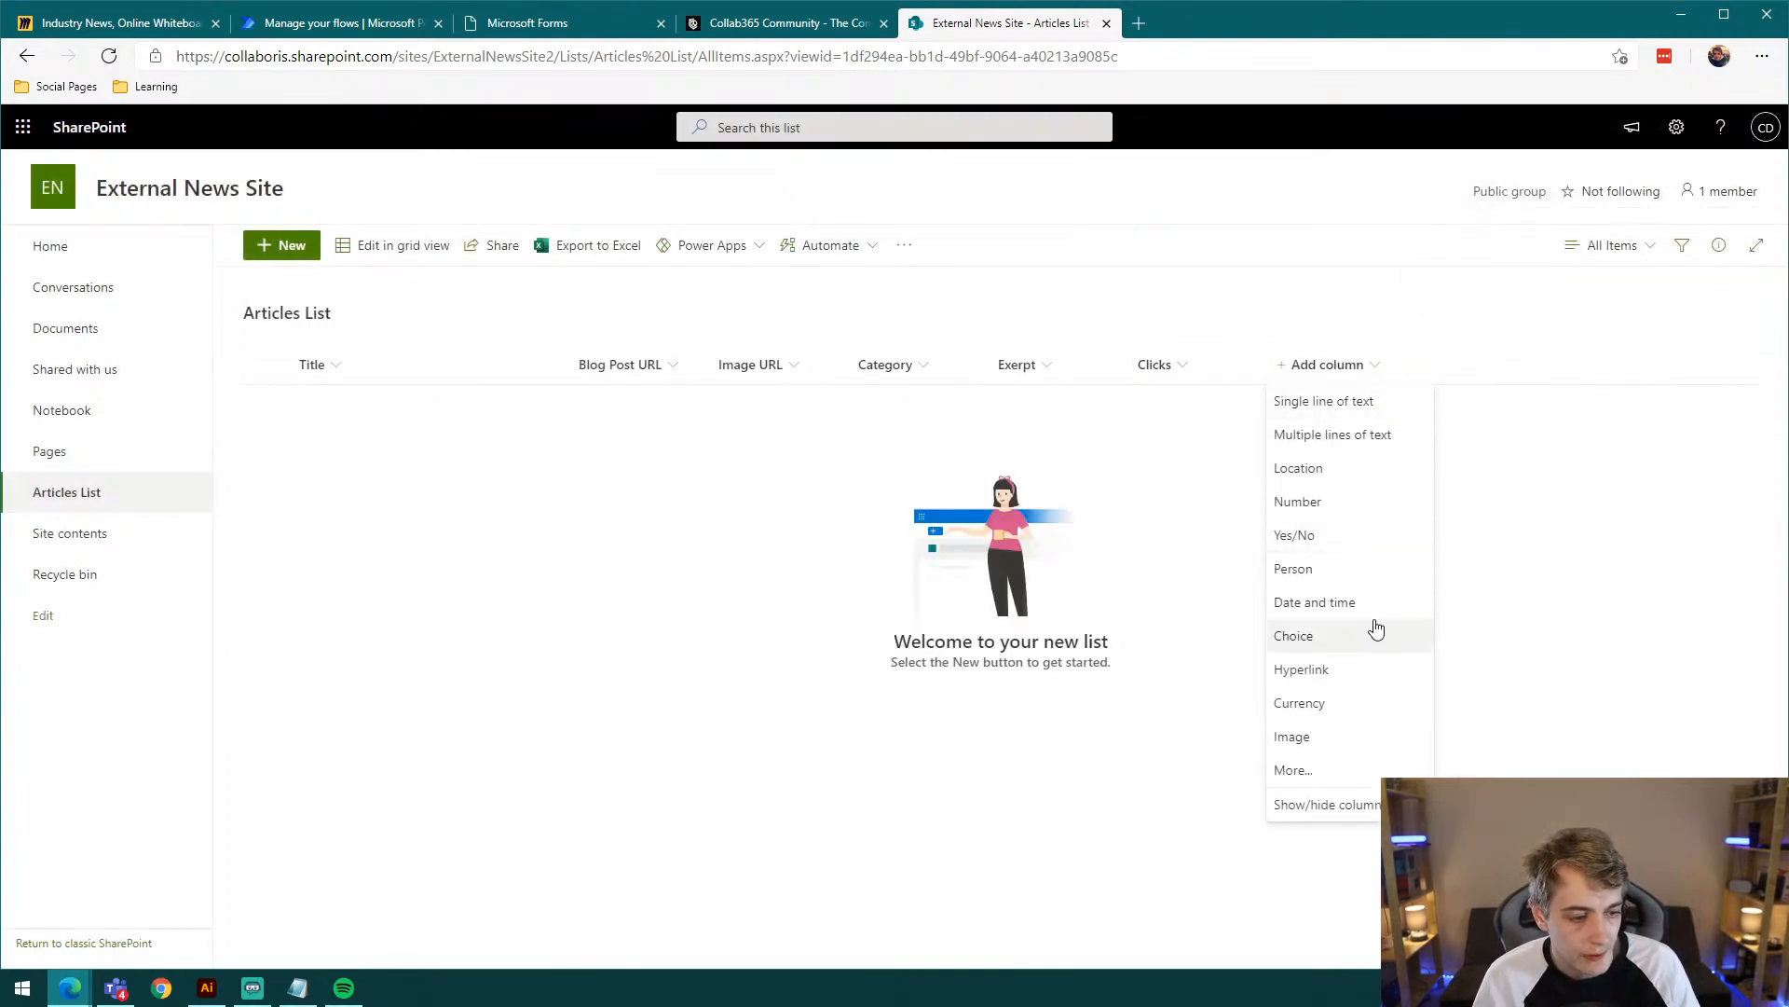
pyautogui.click(1316, 535)
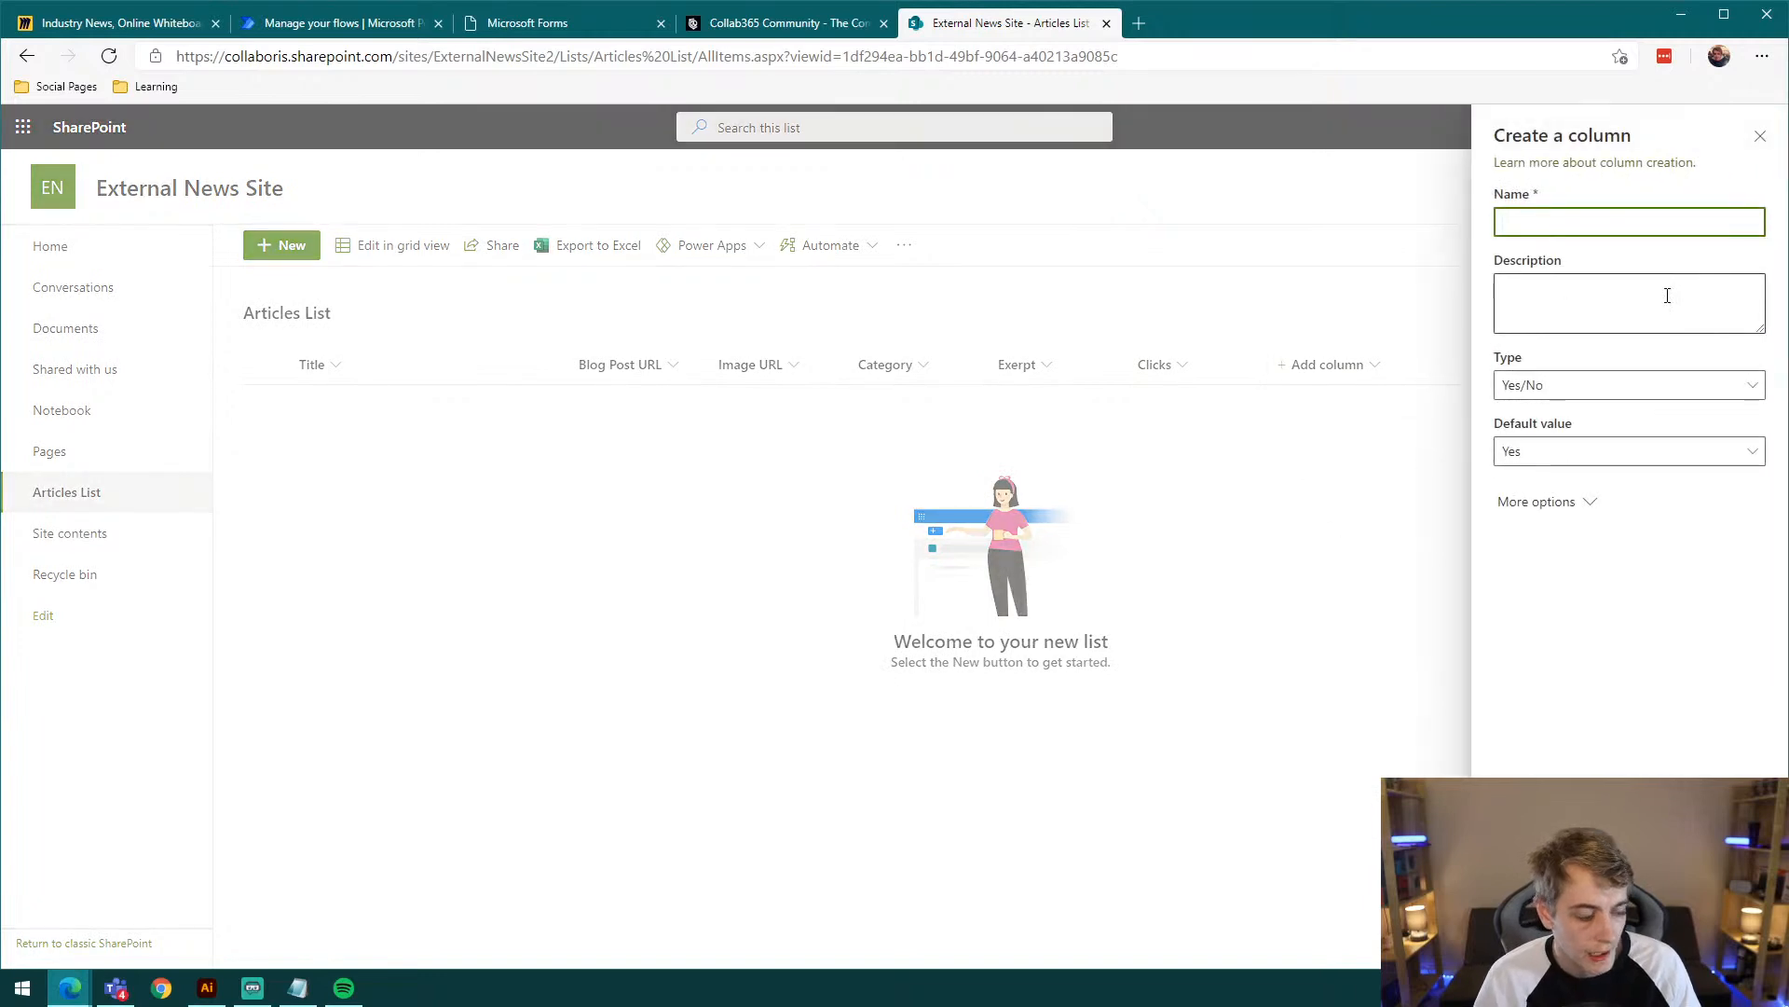
pyautogui.write('Featured')
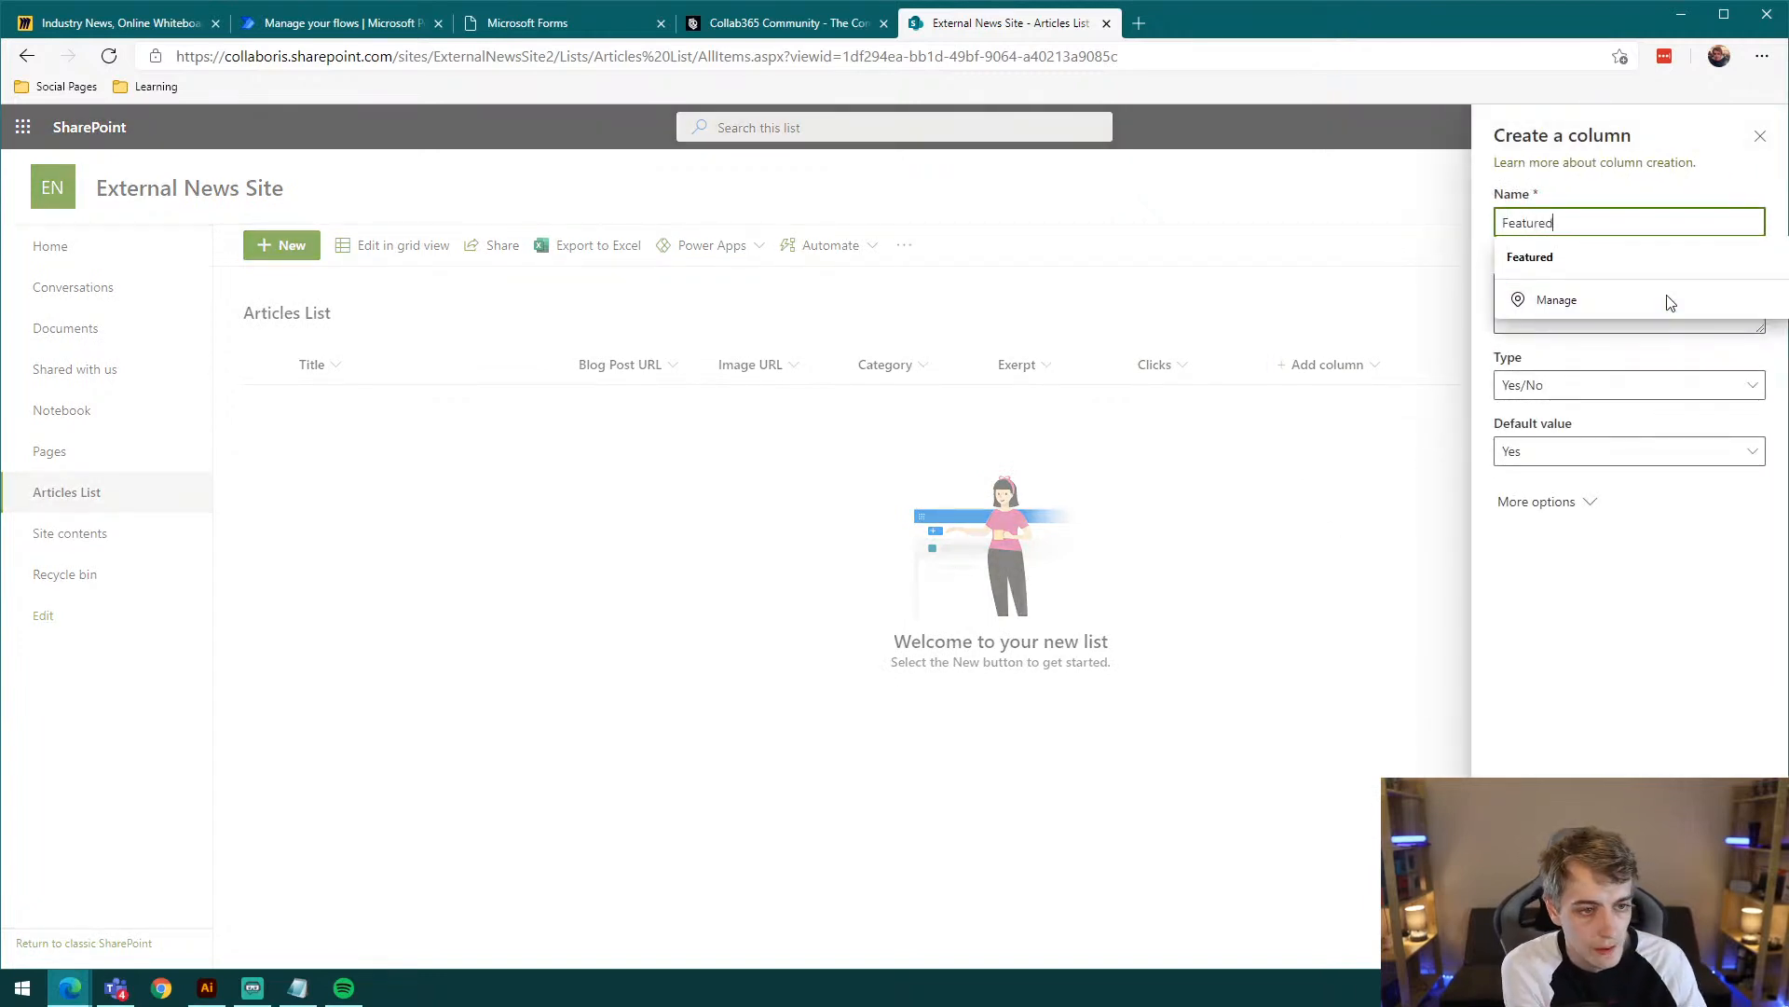
pyautogui.click(1670, 621)
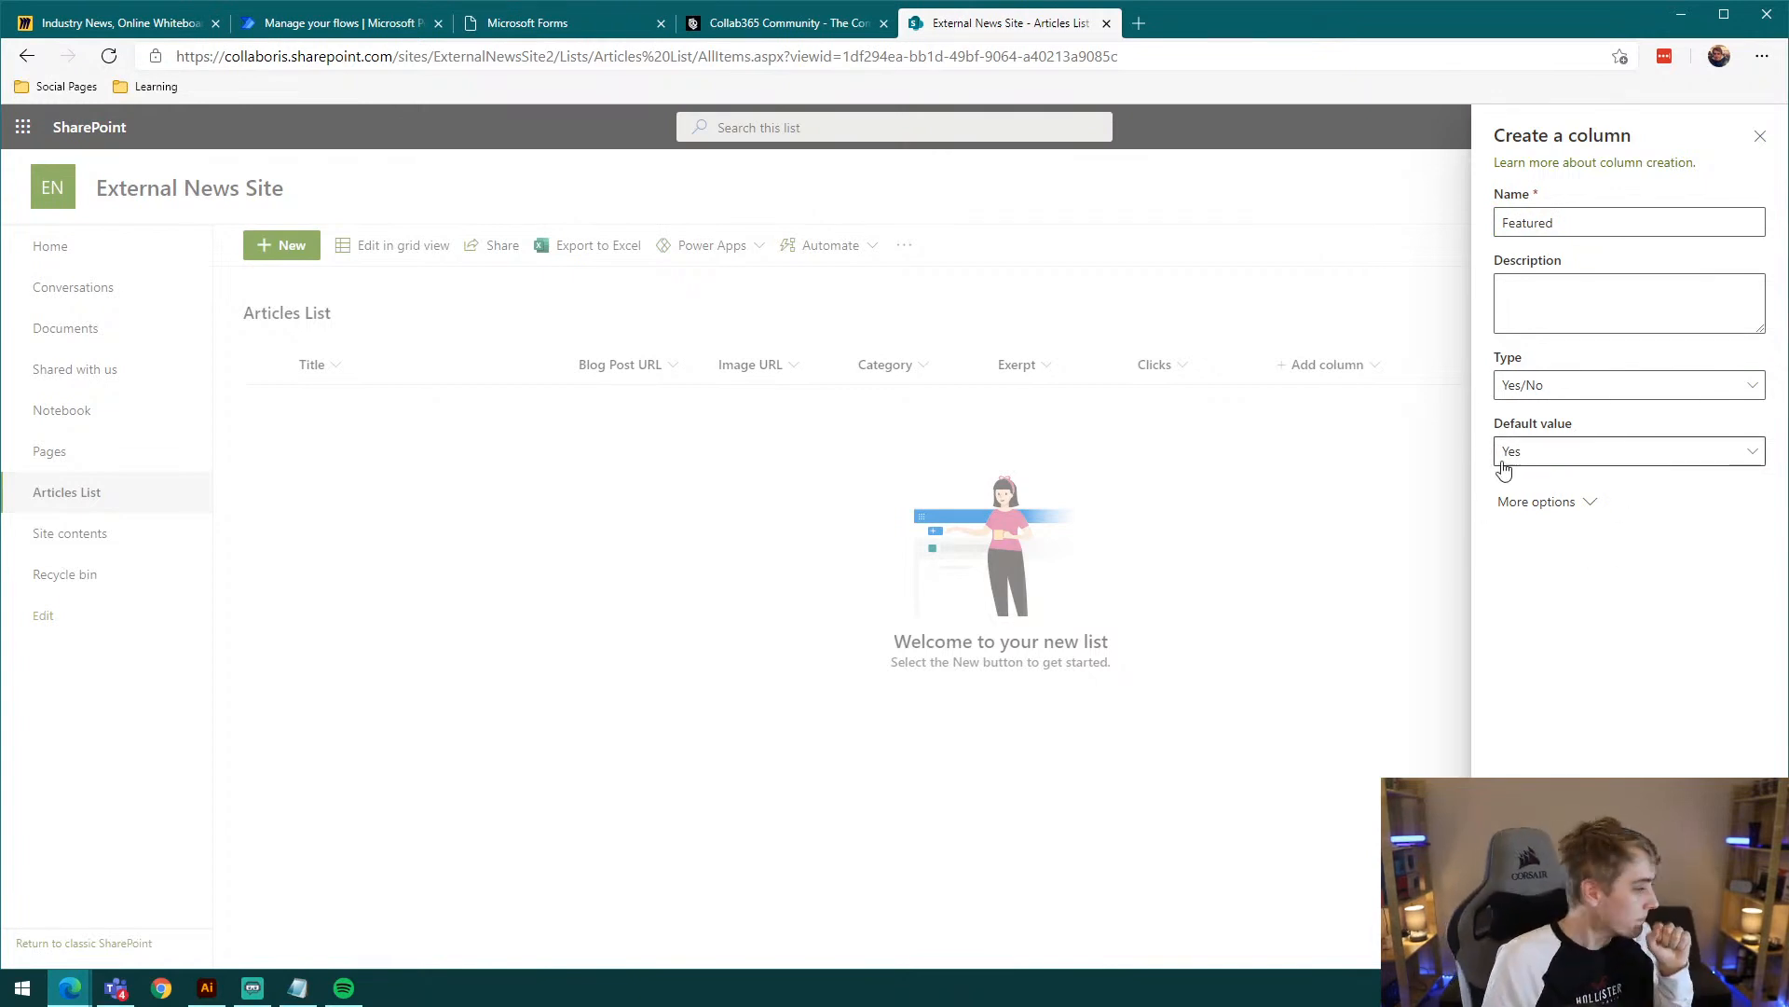
pyautogui.click(1584, 456)
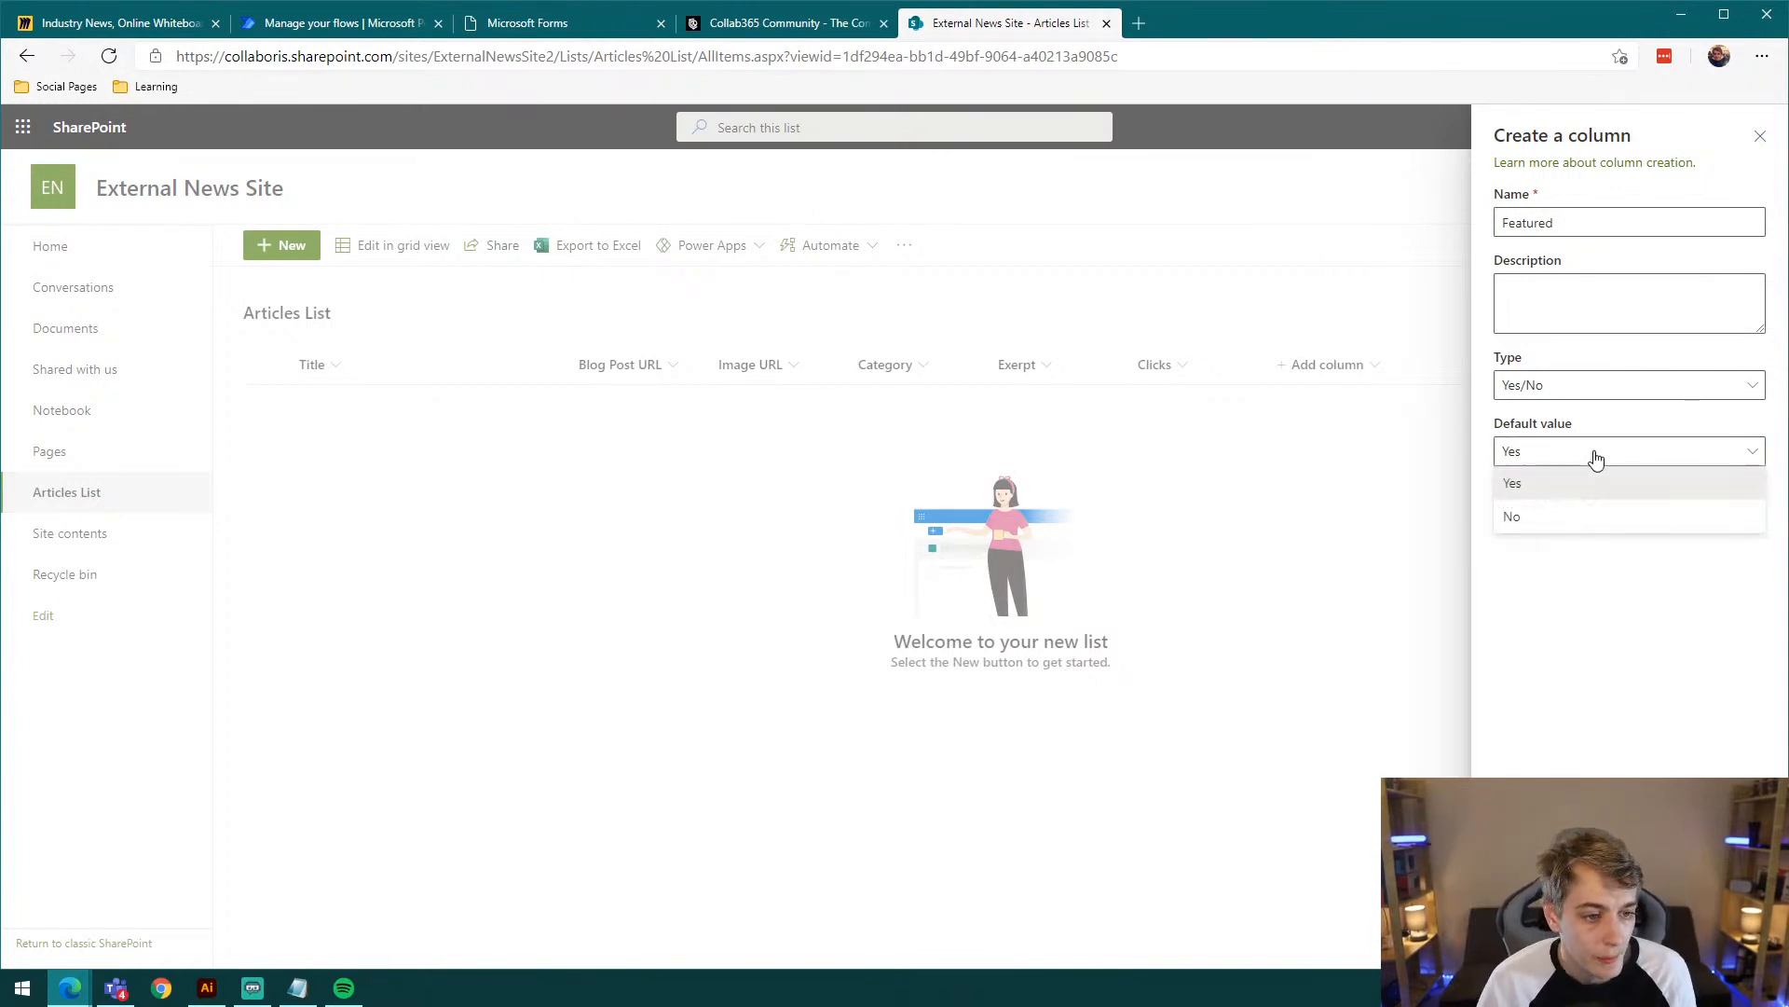
pyautogui.click(1538, 527)
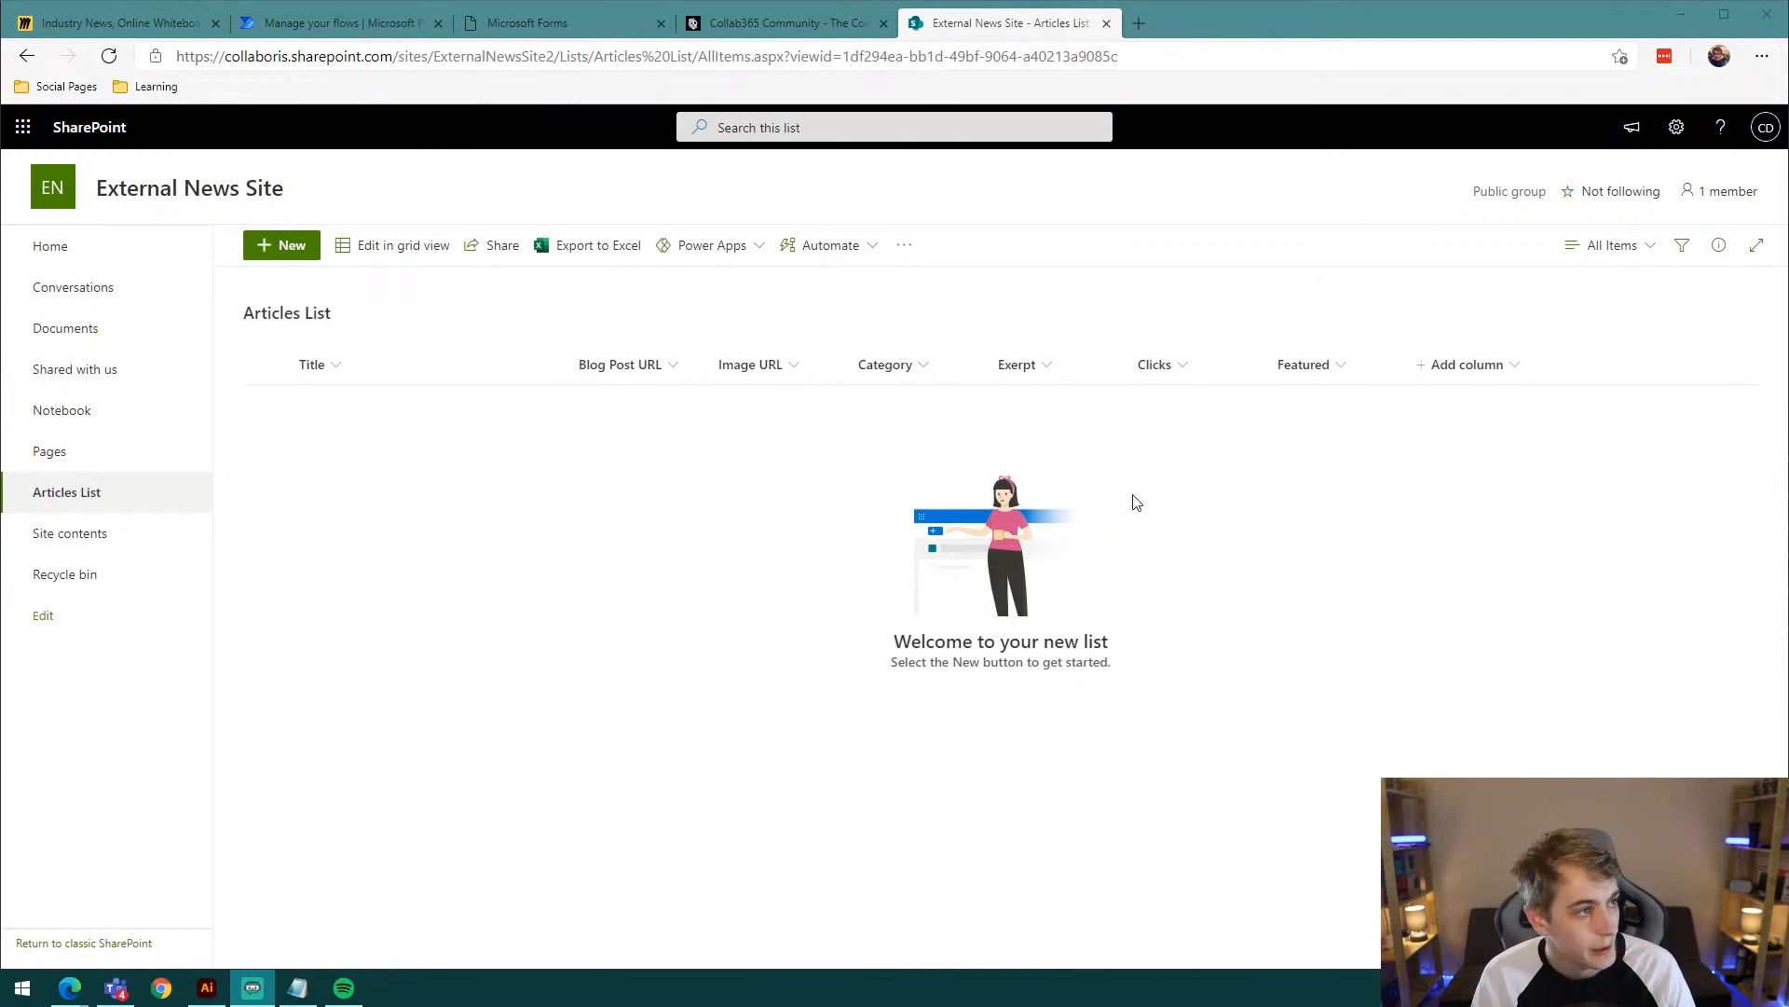
# Step: Switch to Microsoft Forms and create a new form titled "Submit your article to the External News Site"
pyautogui.click(606, 36)
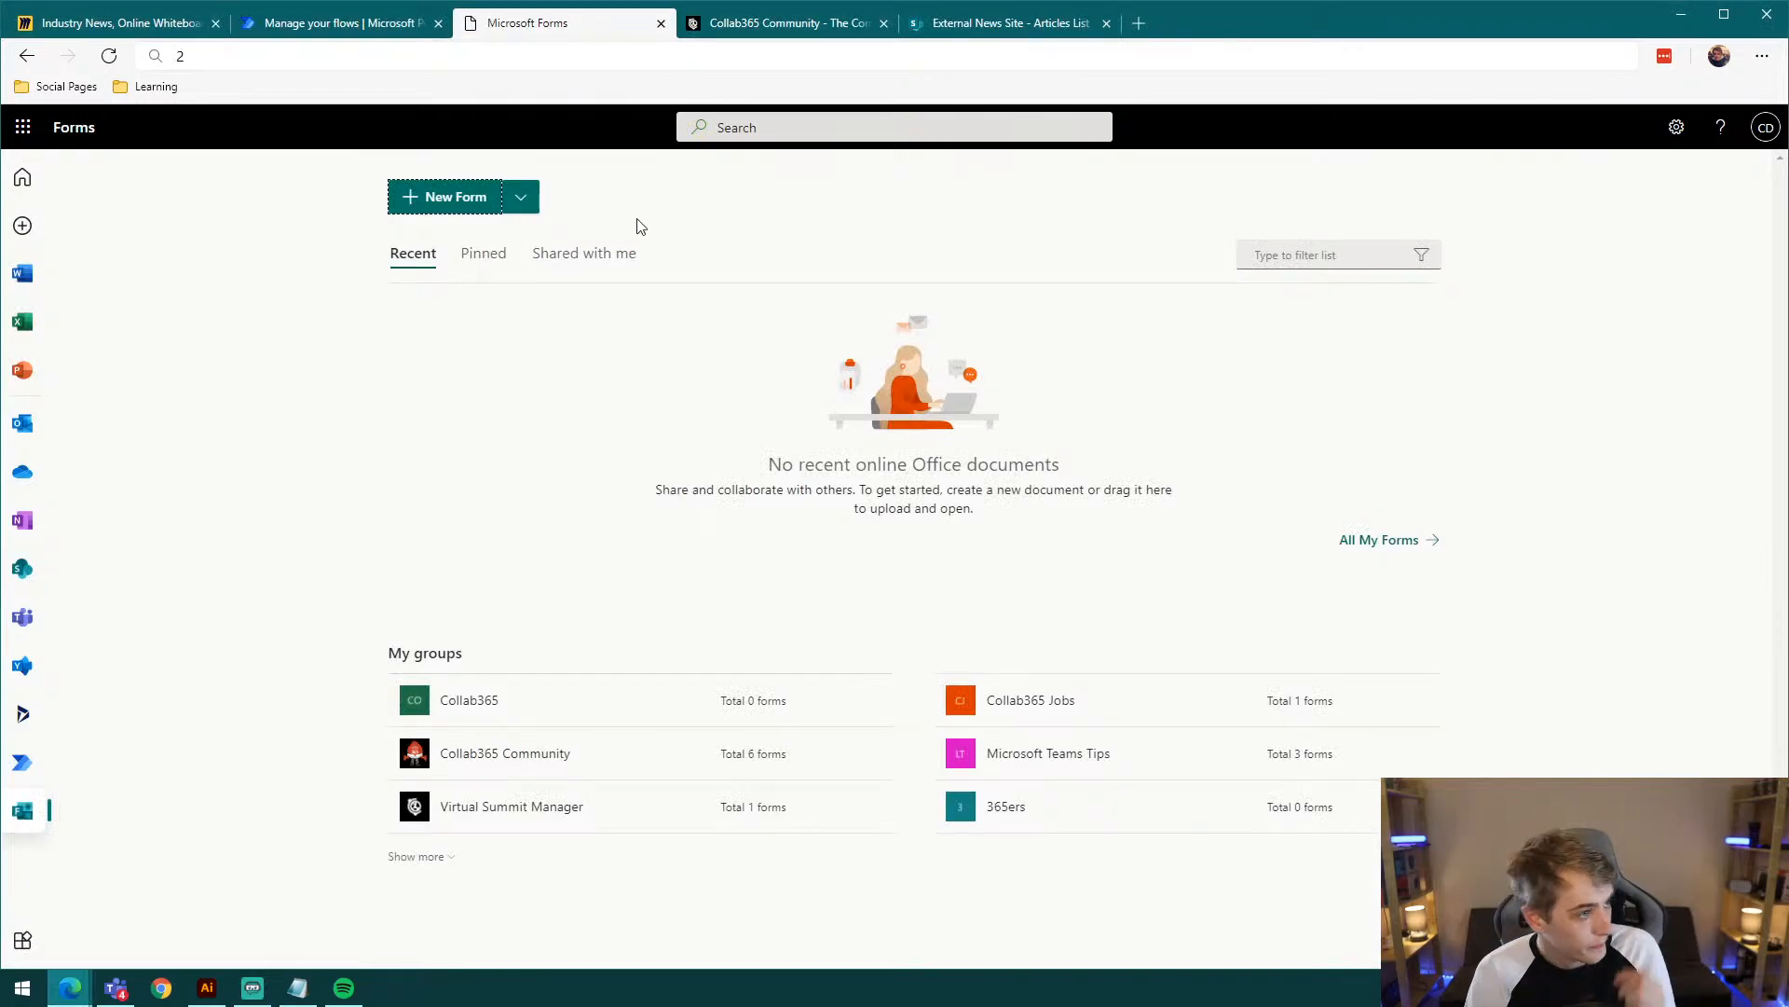
pyautogui.click(471, 206)
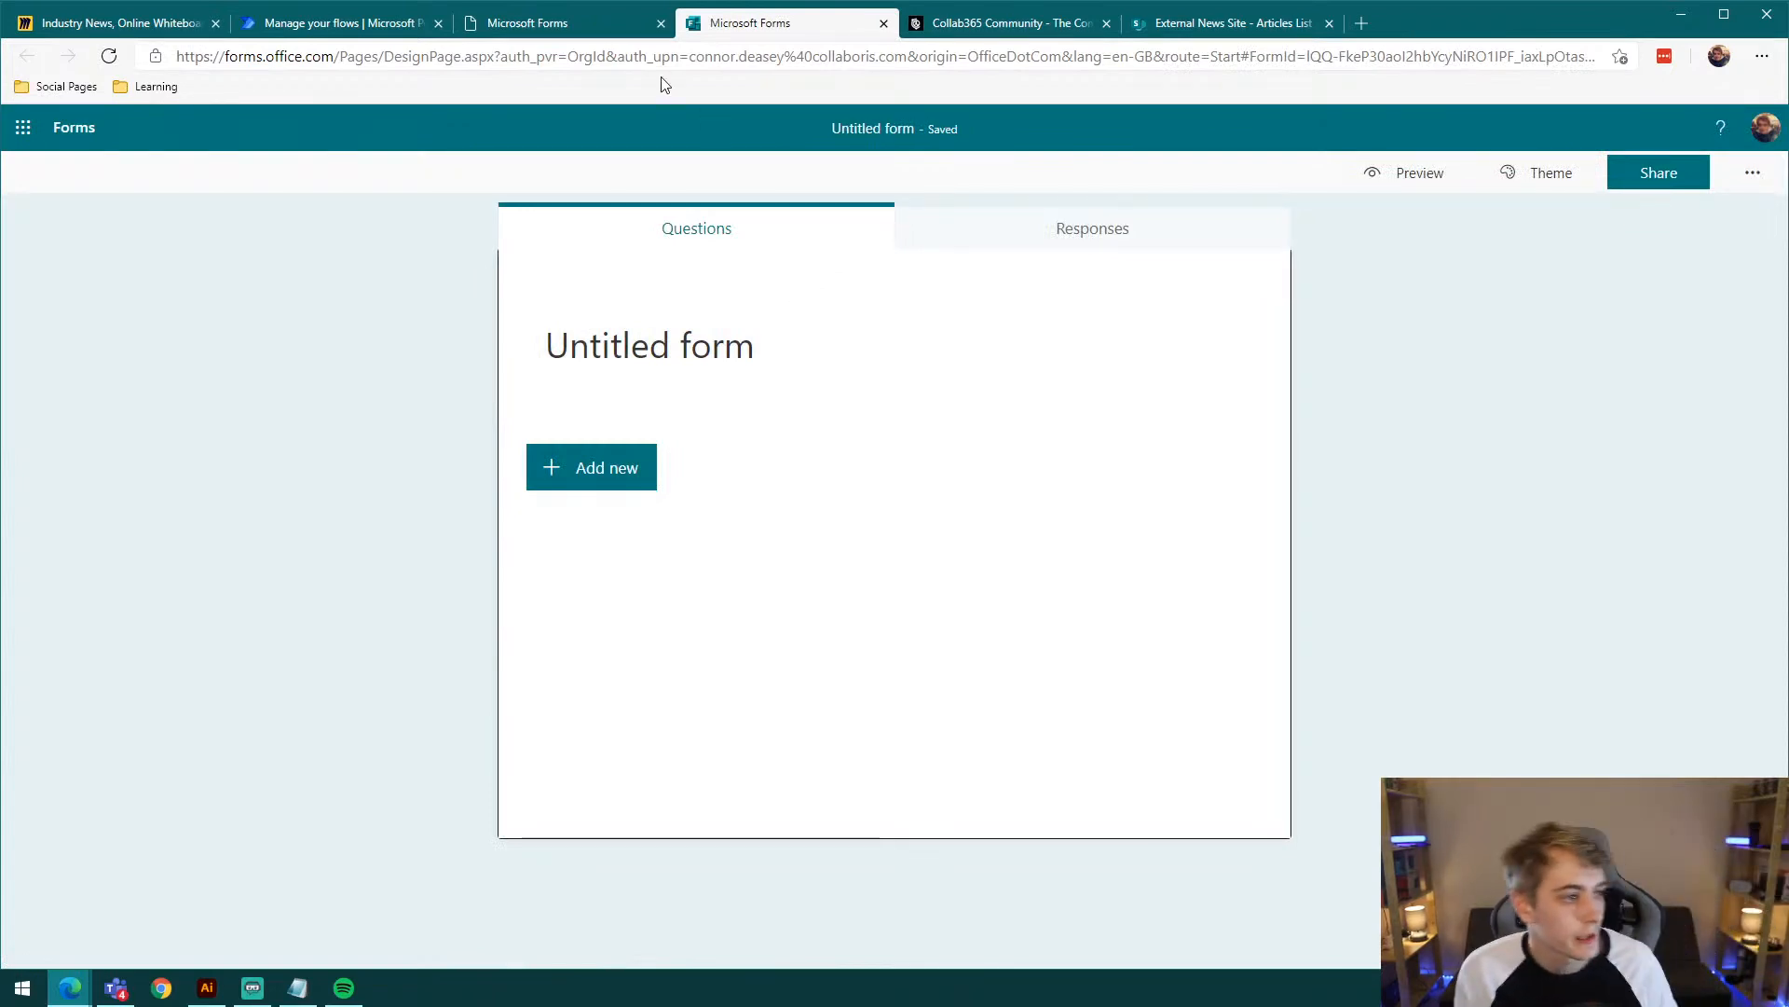
pyautogui.click(760, 352)
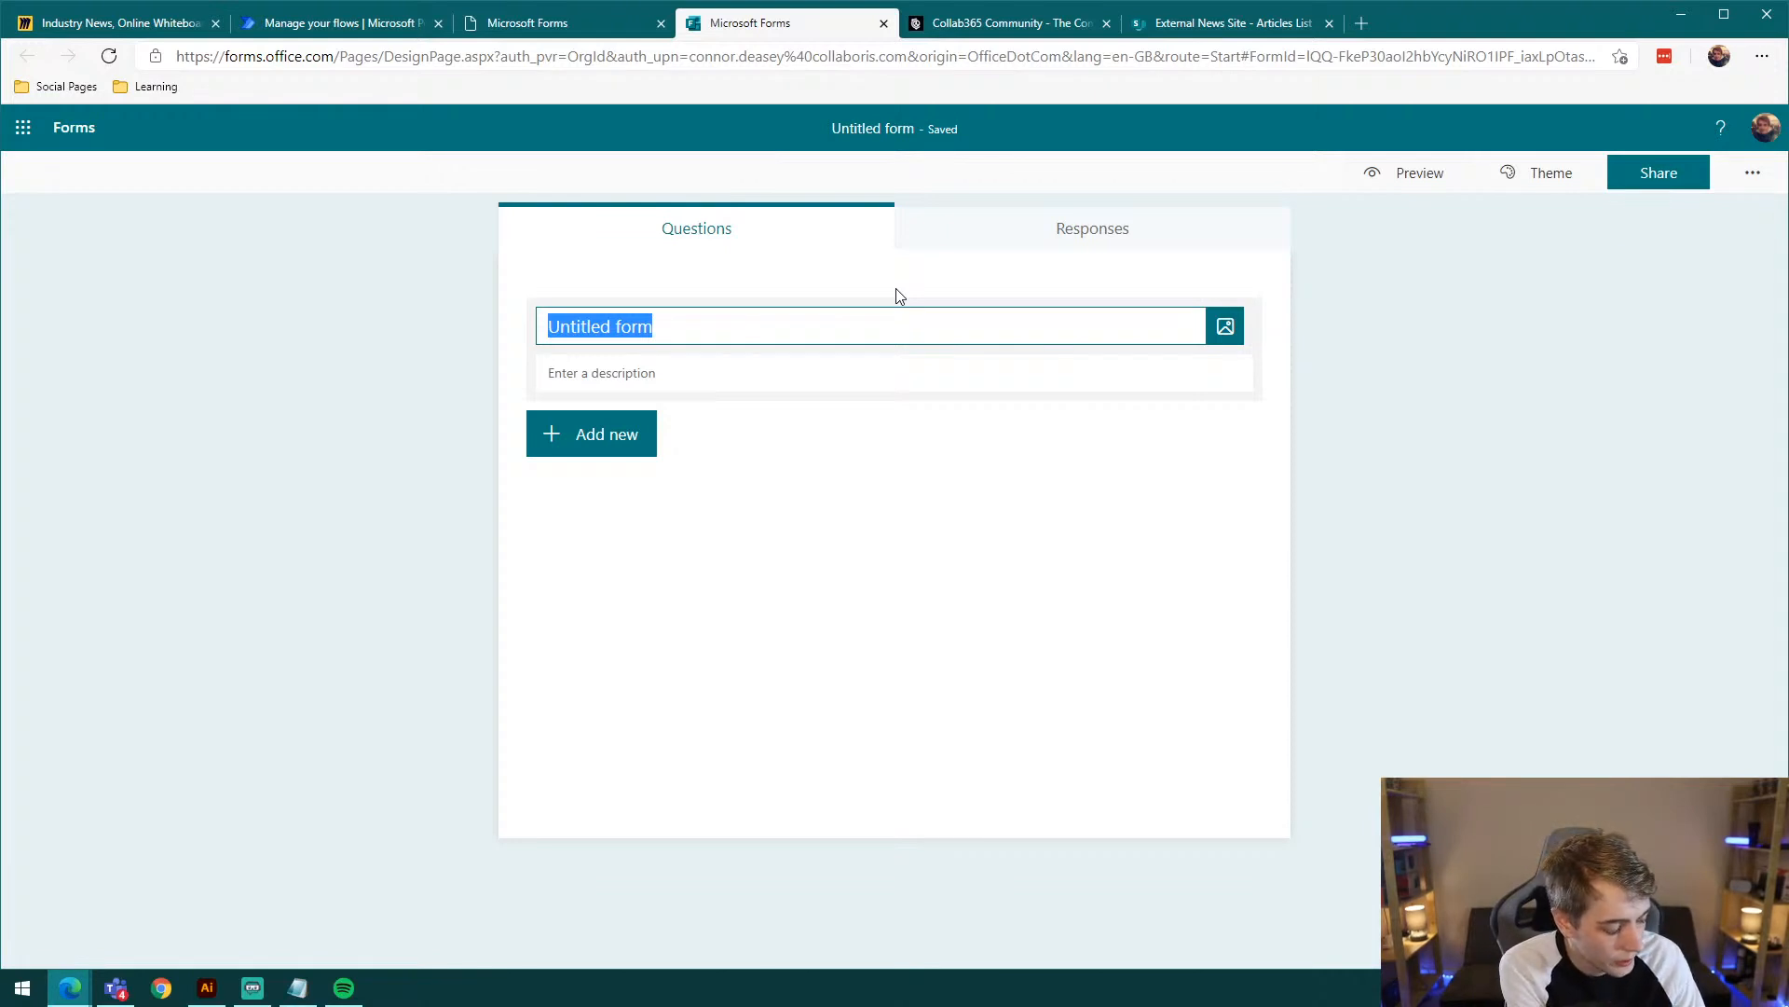
pyautogui.write('Submit your article to the External News DS')
pyautogui.press('BackSpace')
pyautogui.press('BackSpace')
pyautogui.write('Site')
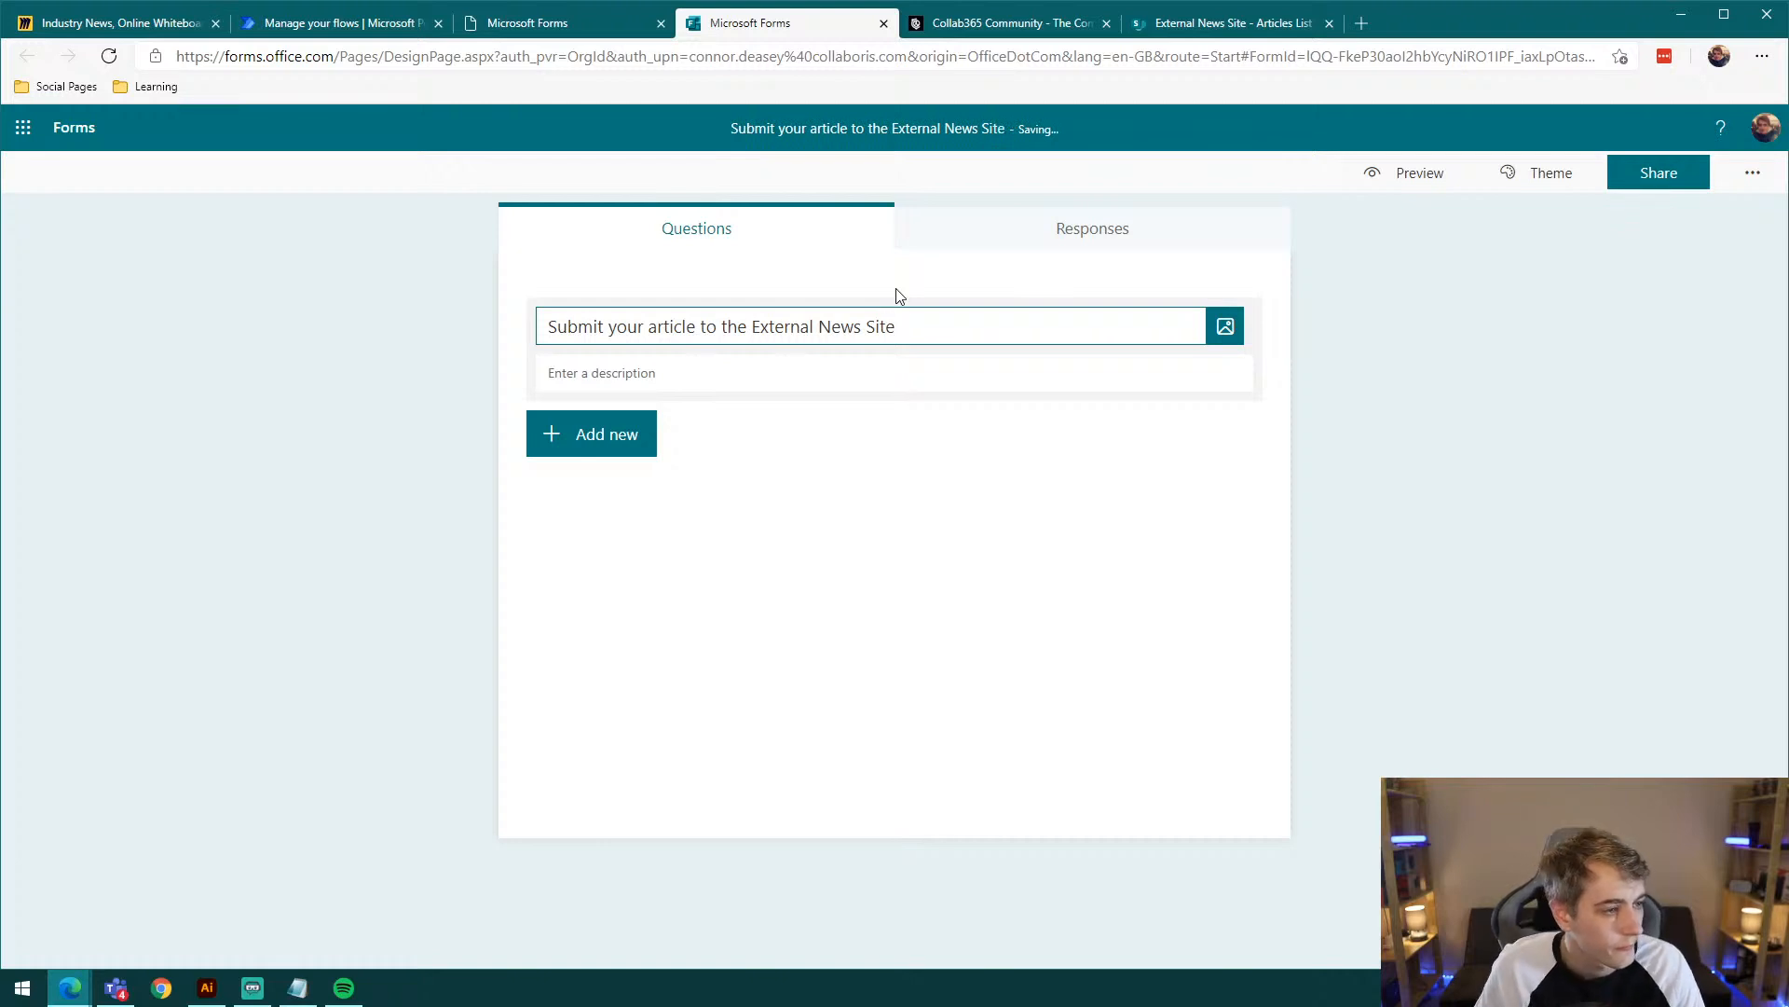
# Step: Check the column names in the SharePoint Articles List and add a required text question "Title" to the submission form
pyautogui.click(685, 371)
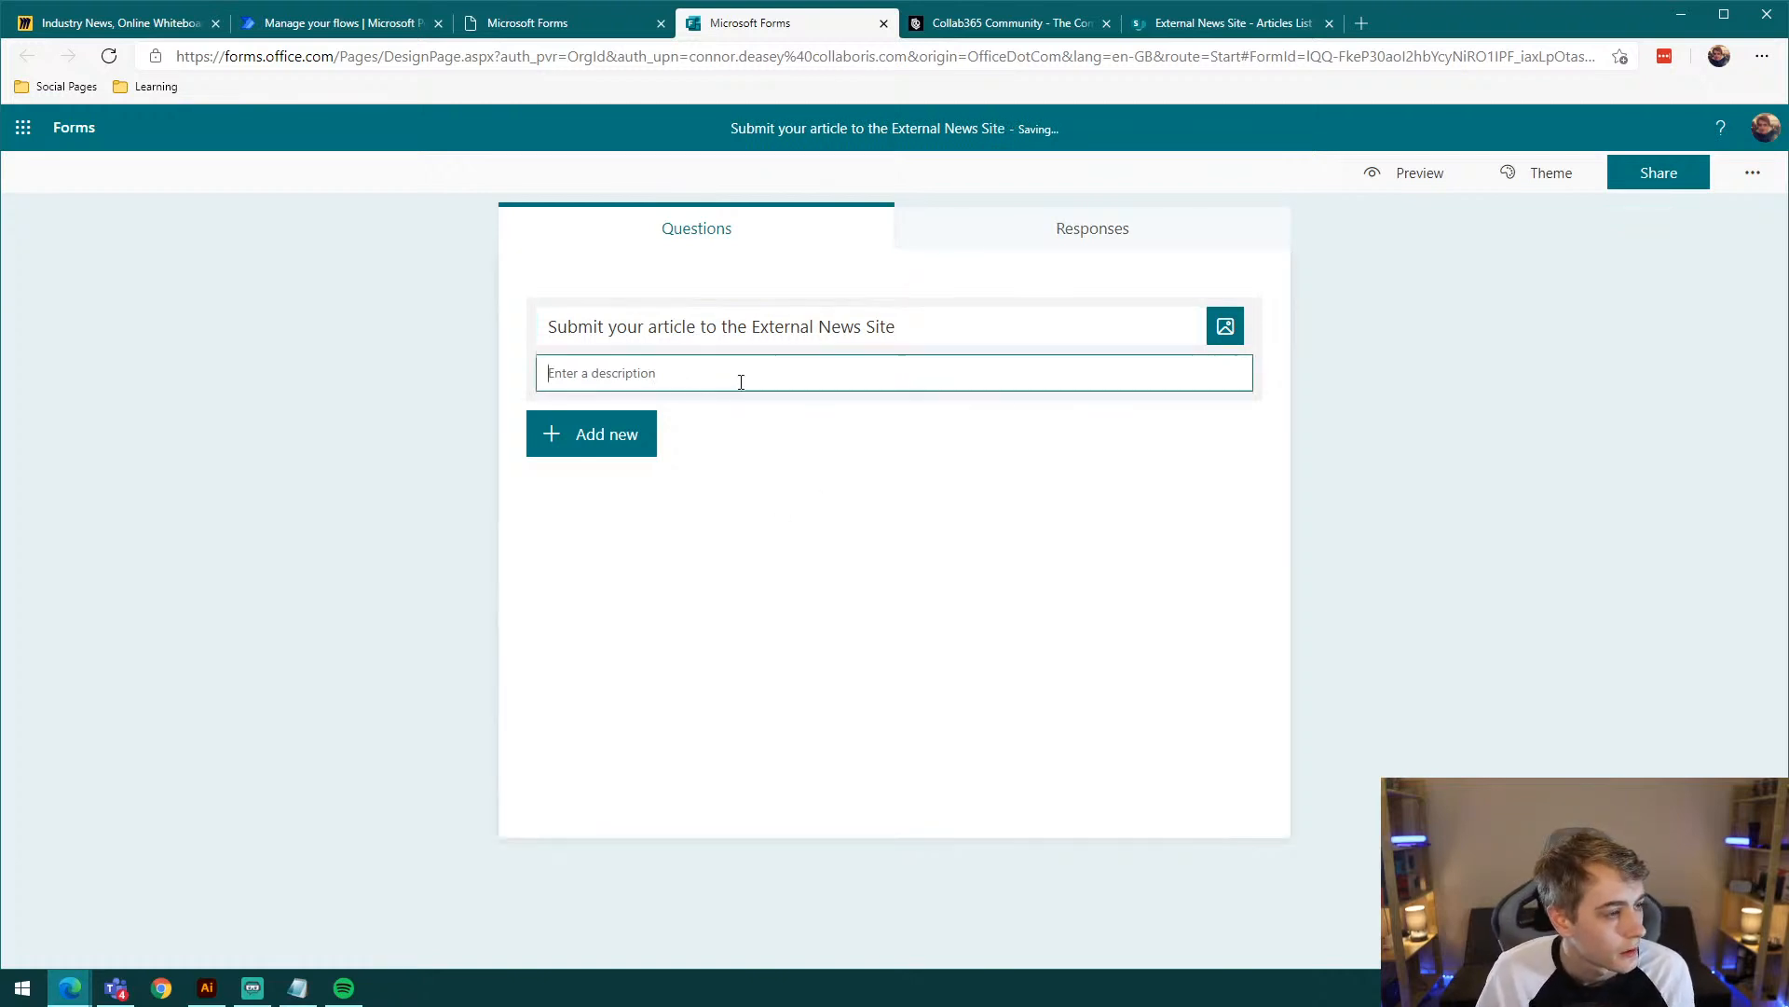
pyautogui.click(845, 496)
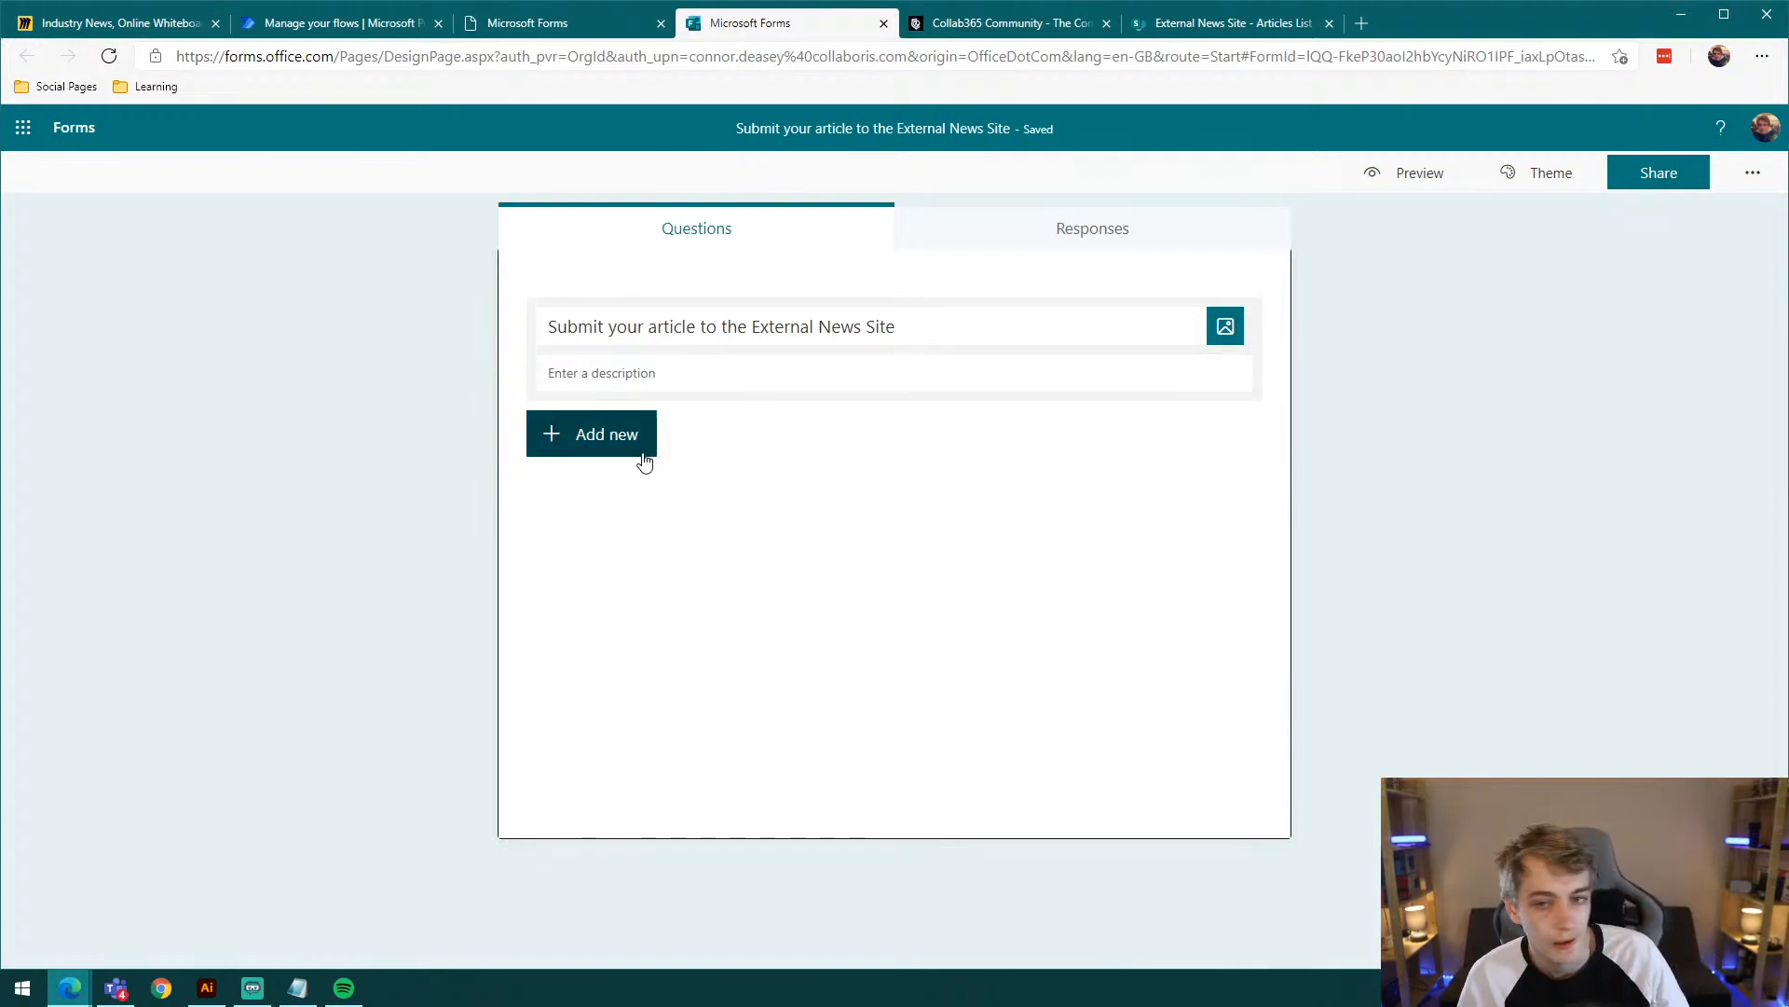
pyautogui.click(1179, 23)
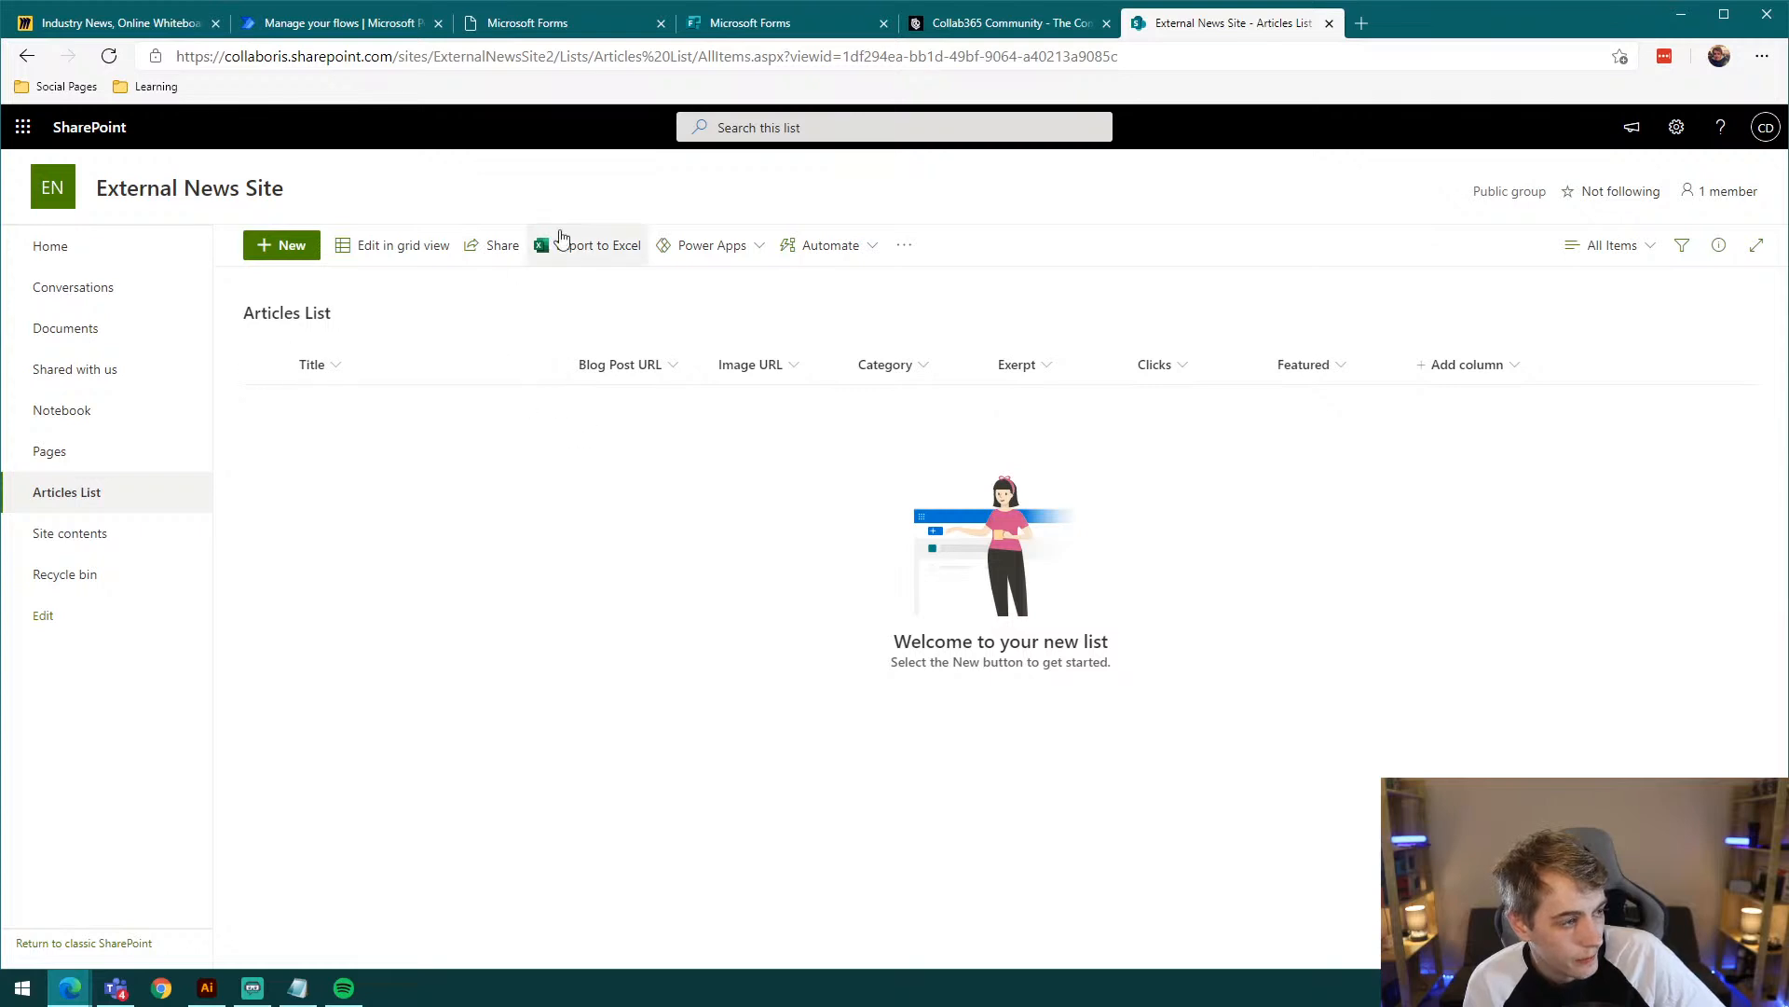
pyautogui.click(757, 23)
pyautogui.click(643, 433)
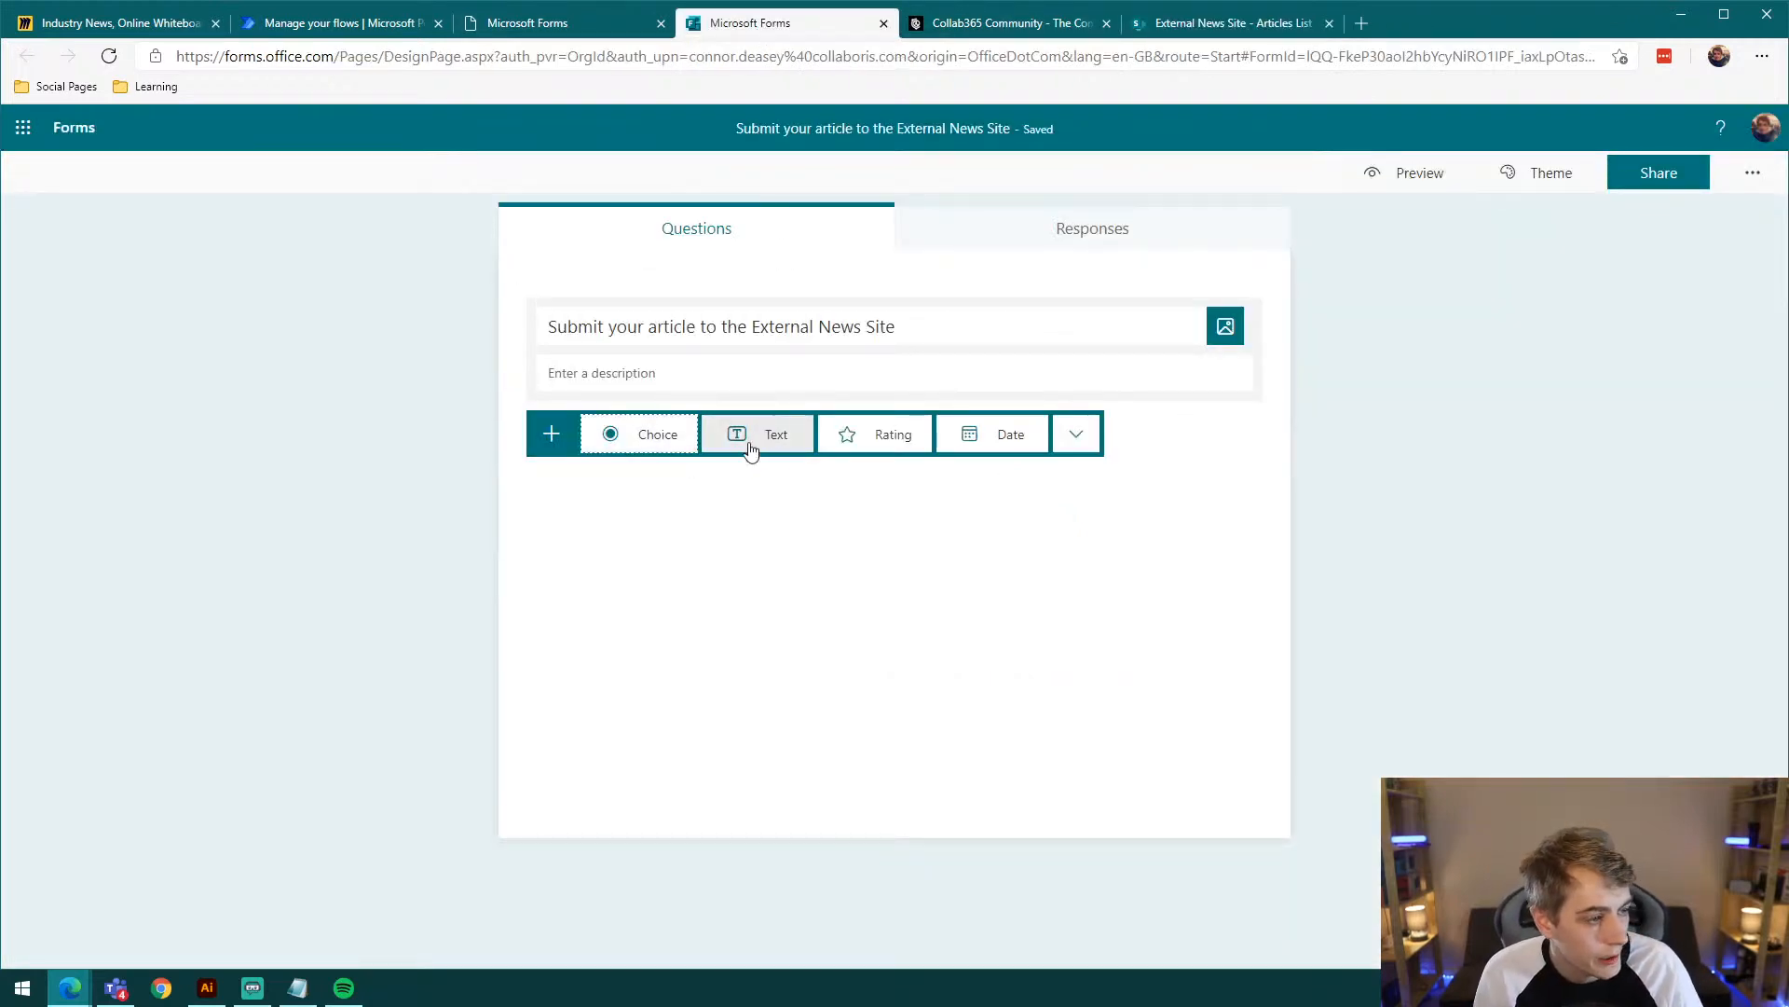
pyautogui.click(770, 446)
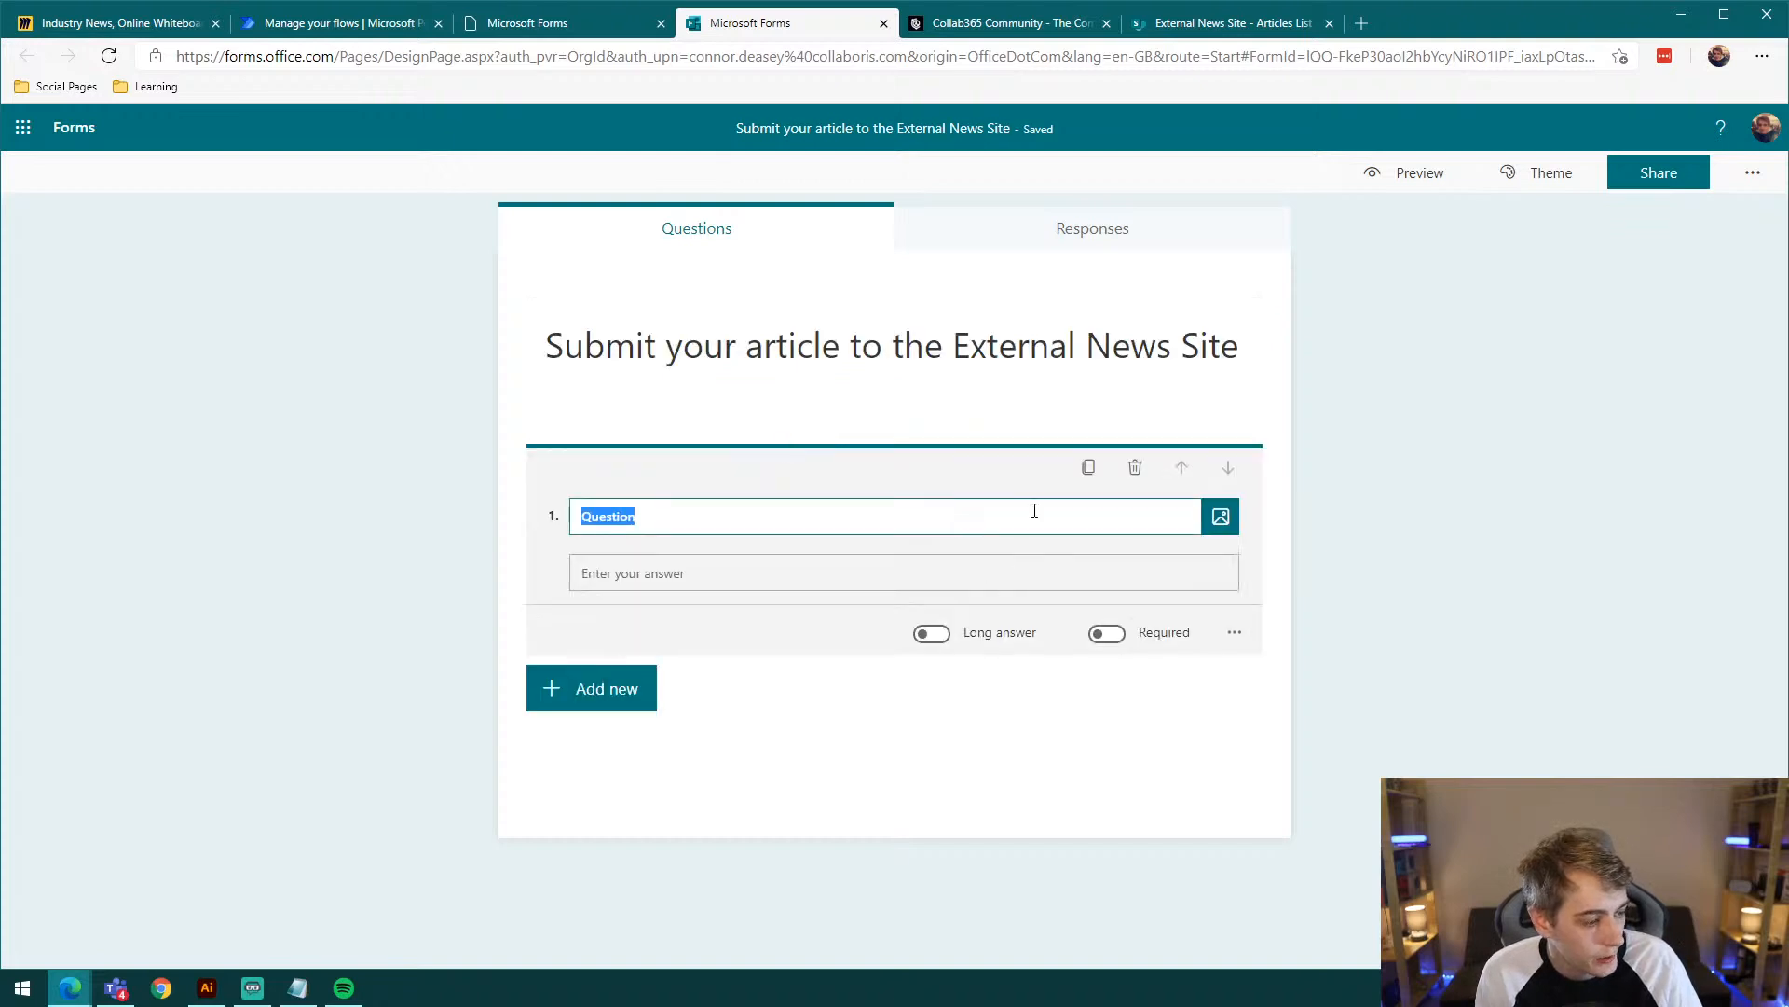
pyautogui.write('Title')
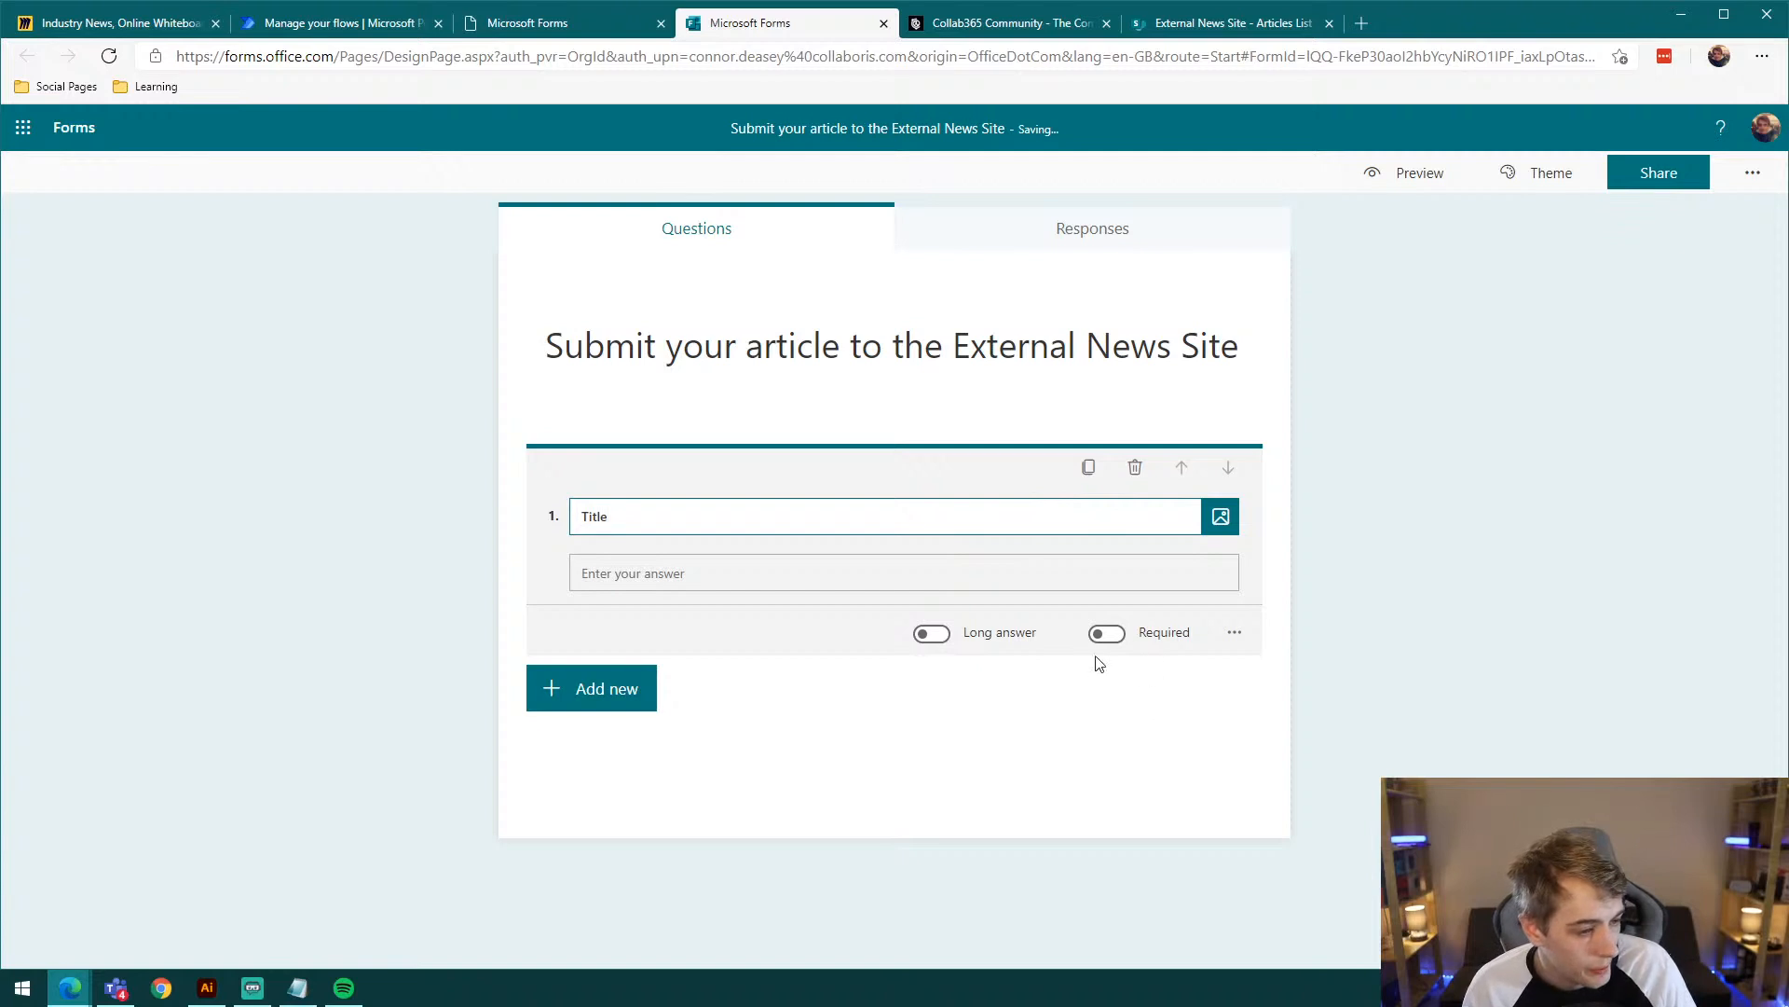
pyautogui.click(1107, 633)
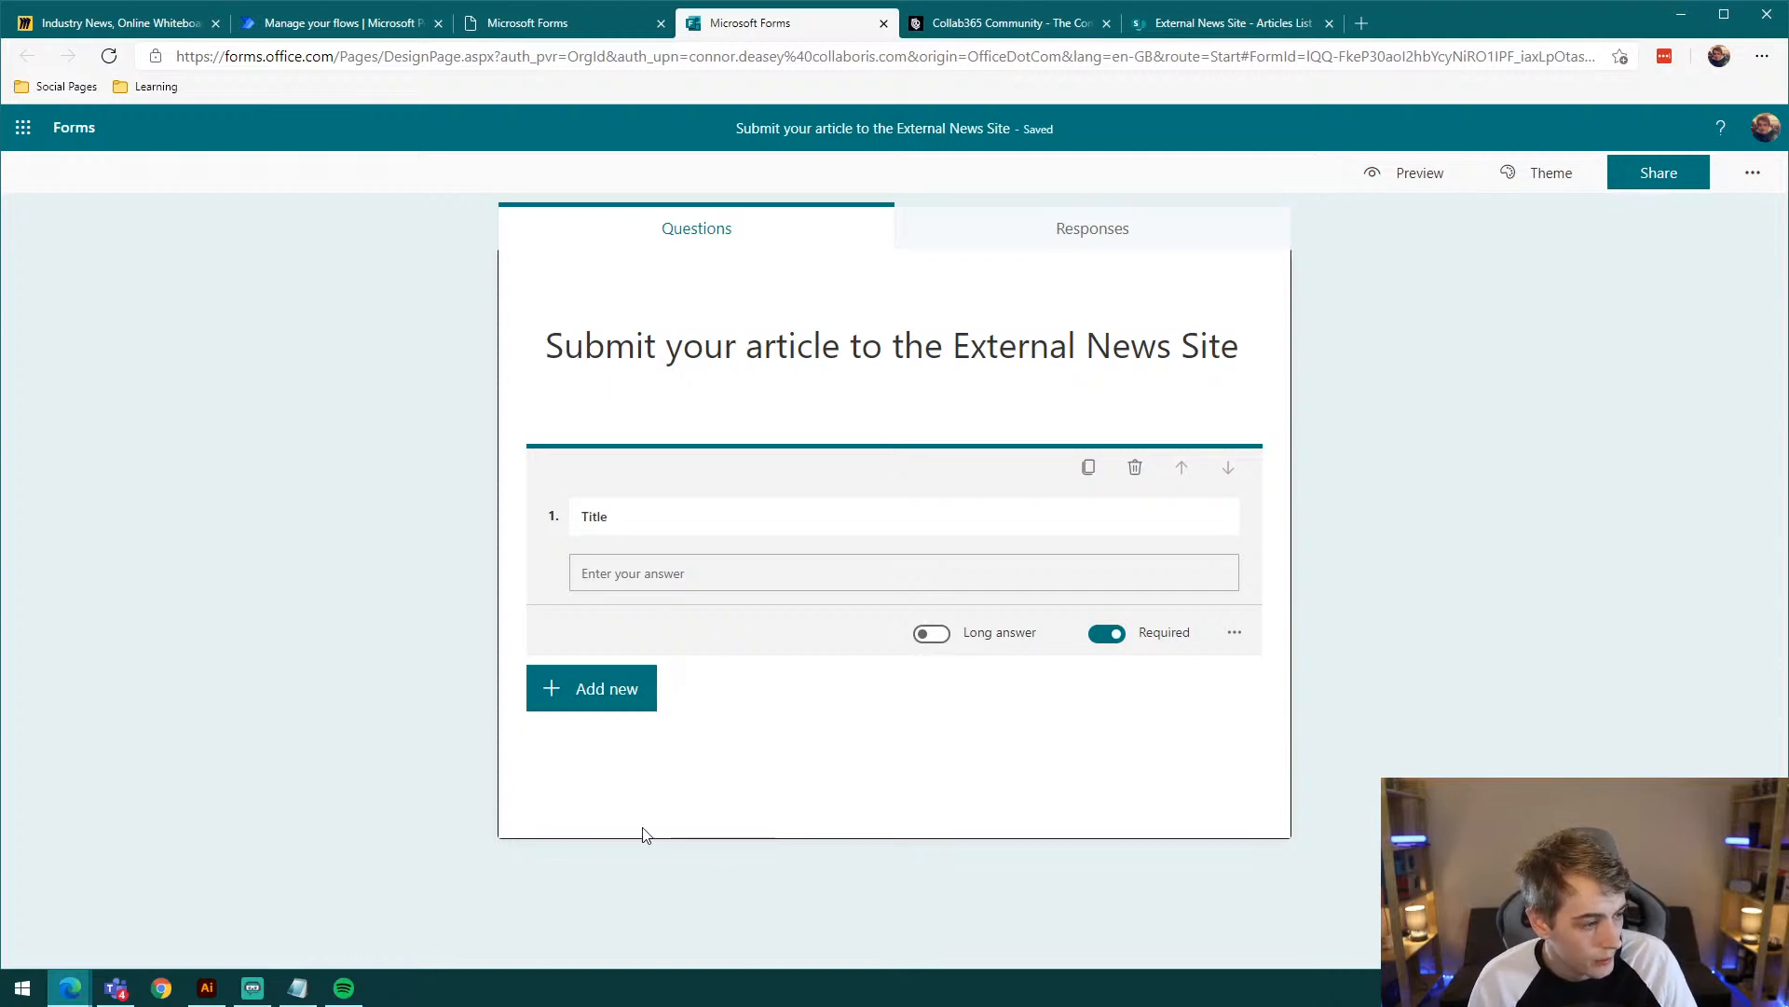
# Step: Add a second required text question named "Blog Post URL" to the form and dismiss the branching tip
pyautogui.click(600, 694)
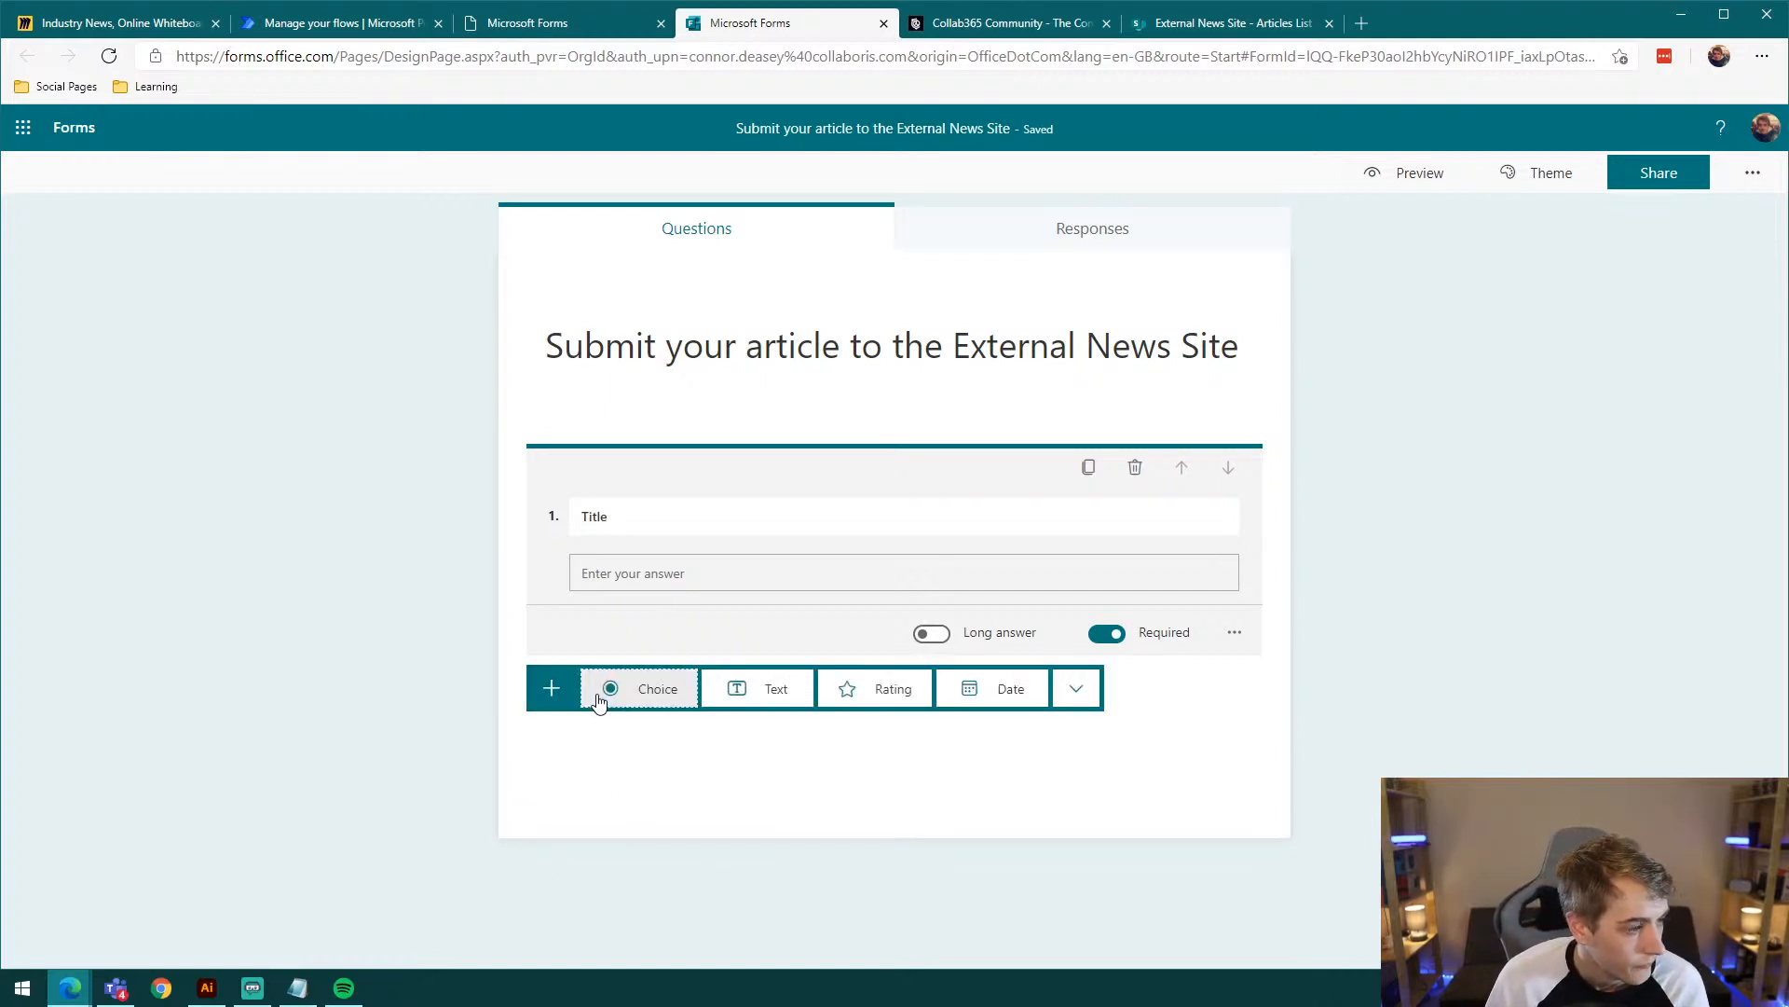
pyautogui.click(763, 694)
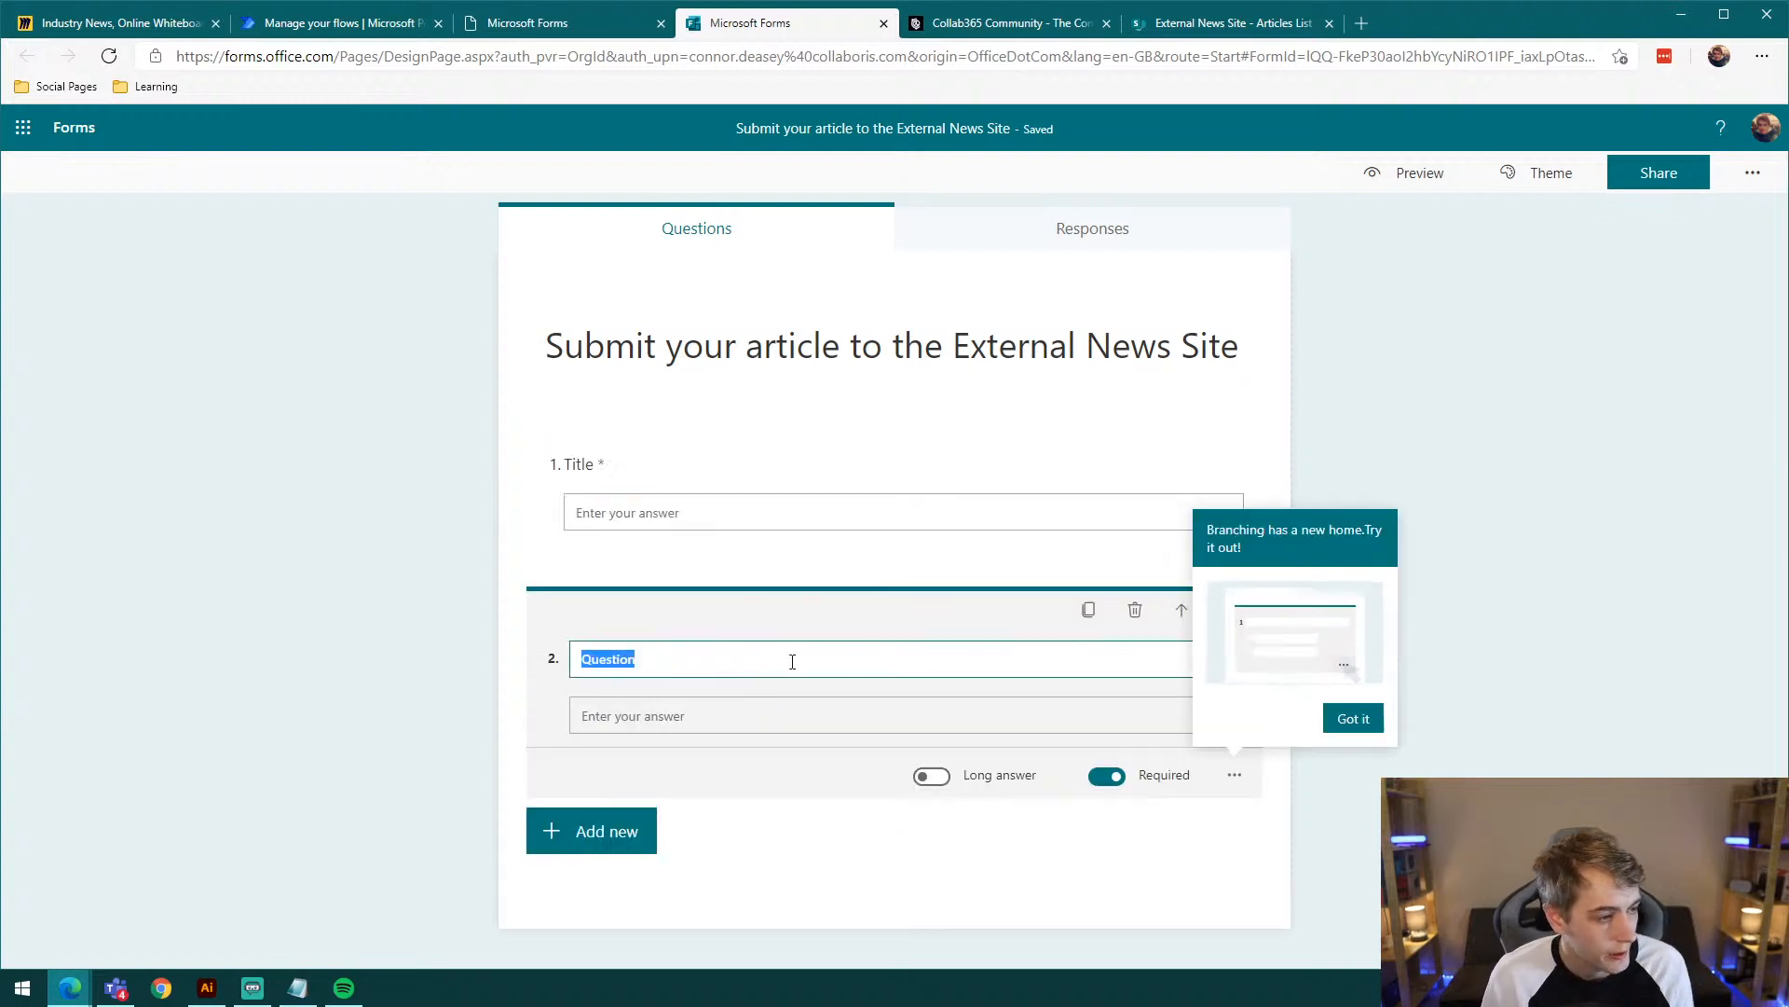
pyautogui.write('B')
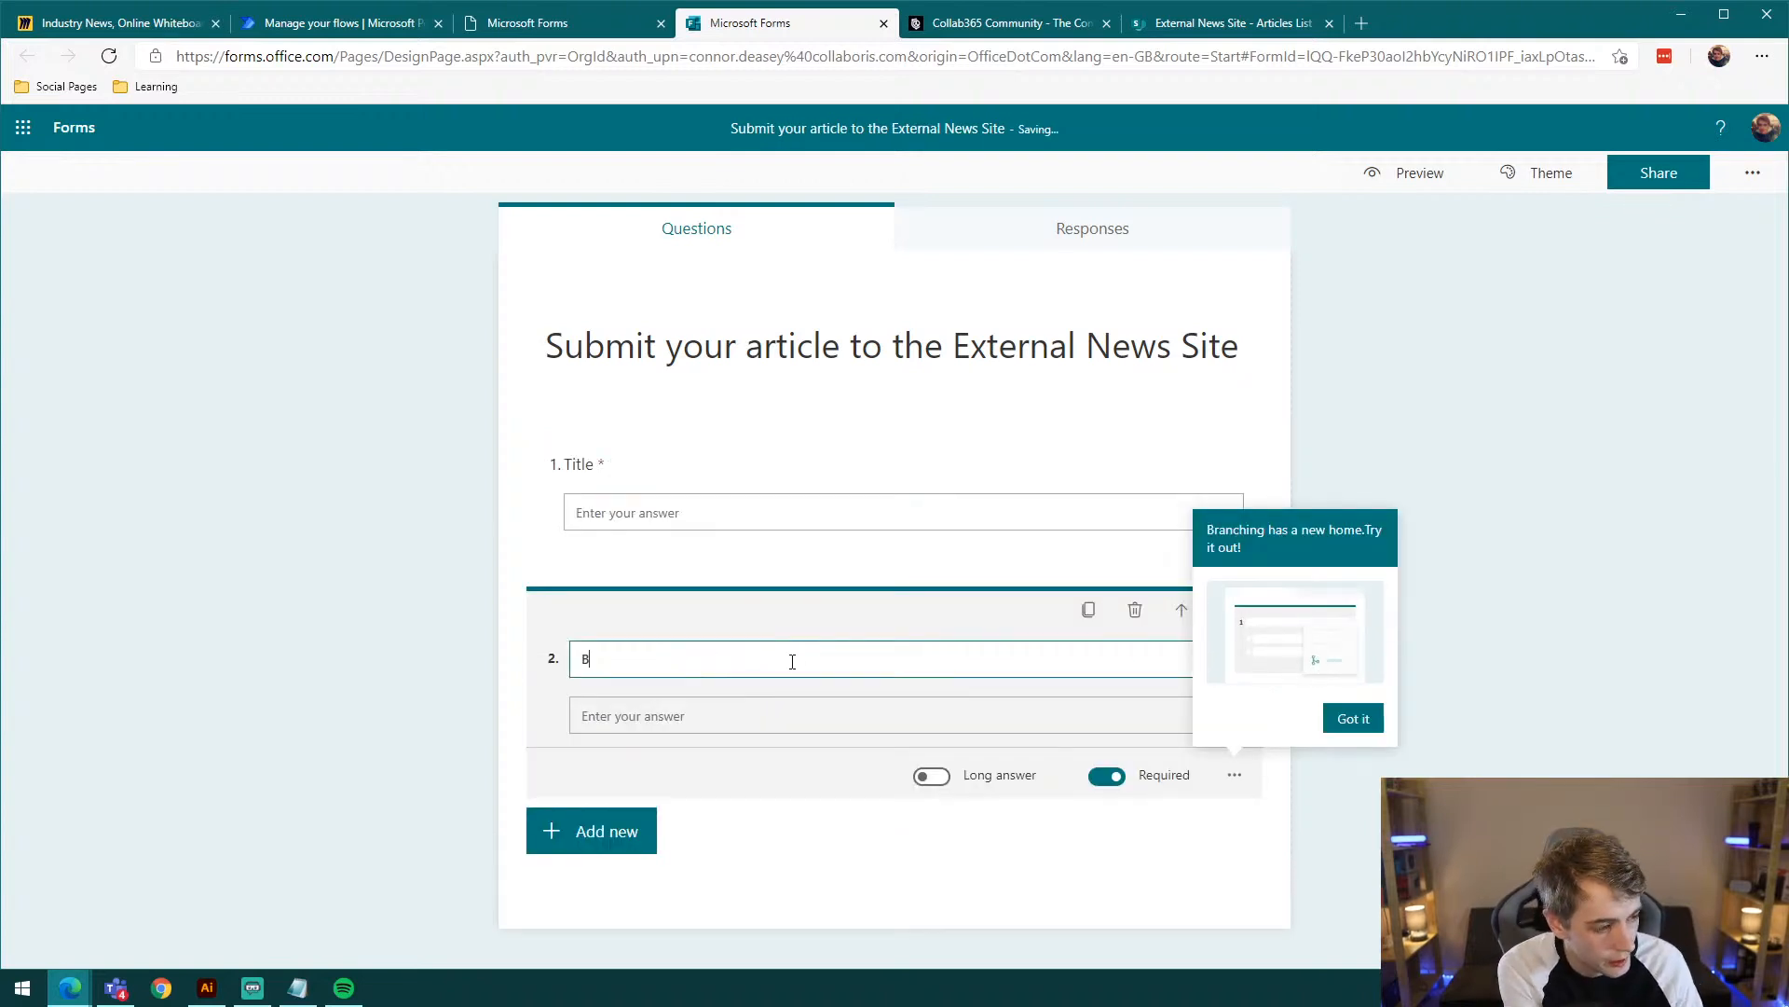
pyautogui.write('log Post URL')
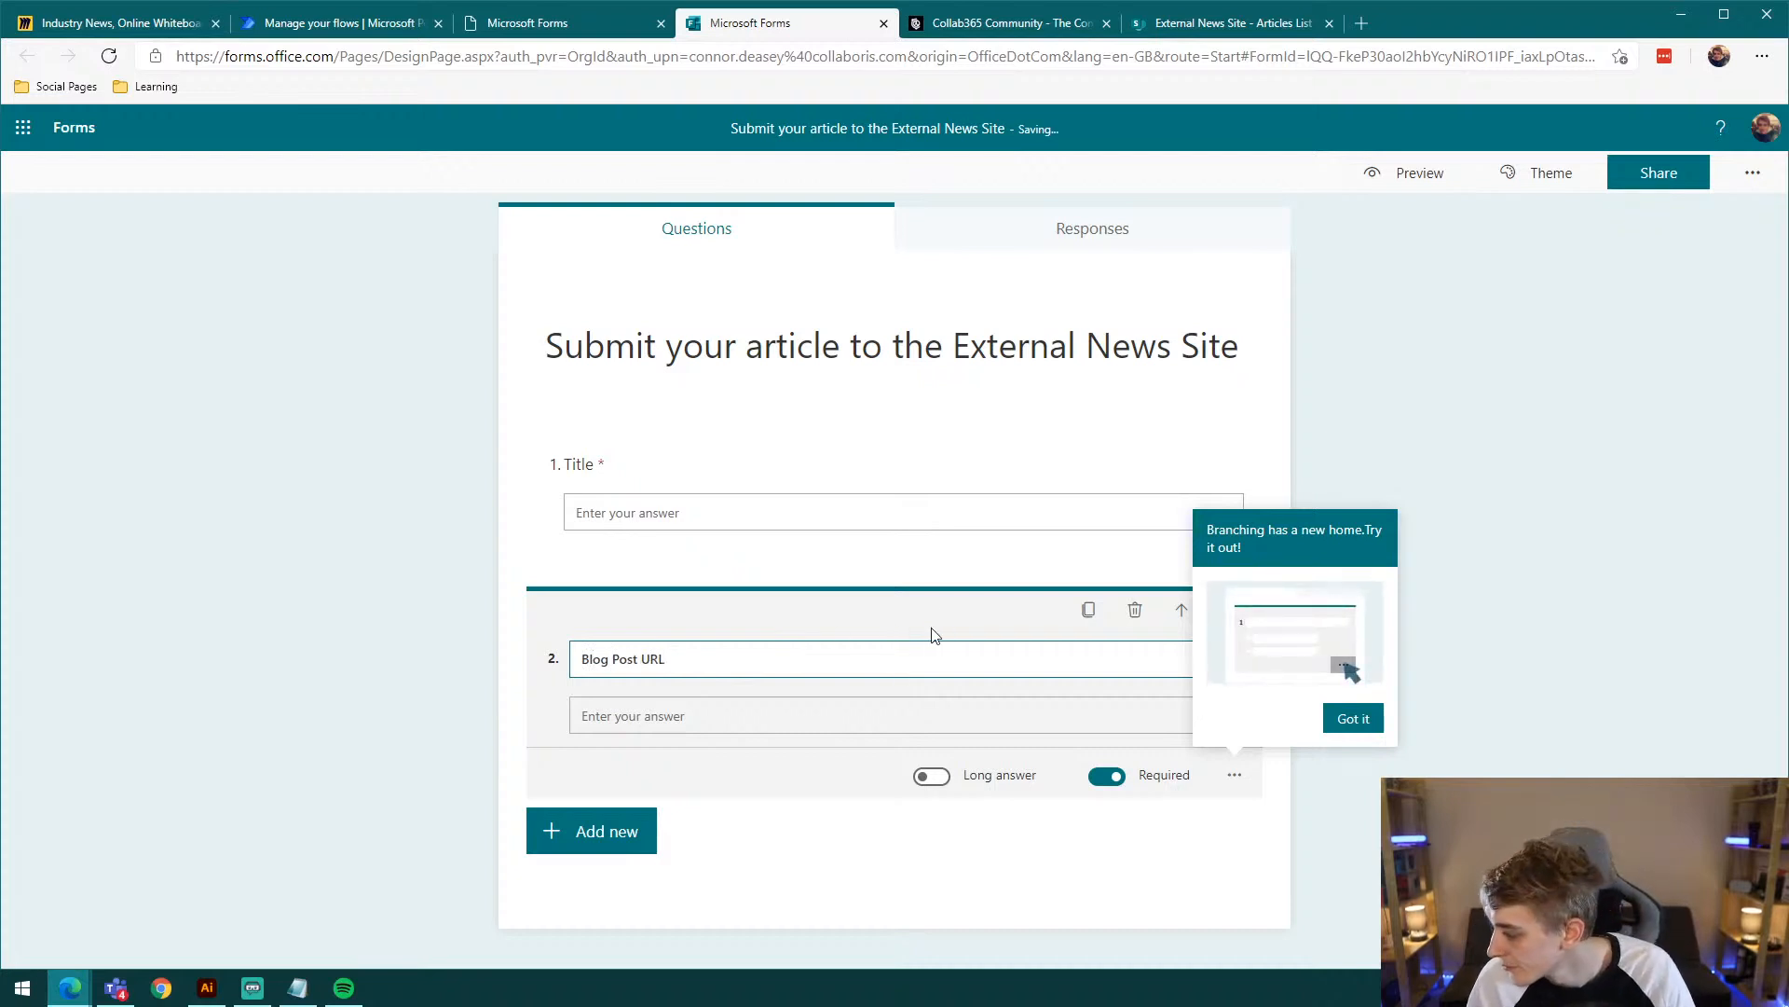
pyautogui.click(1356, 719)
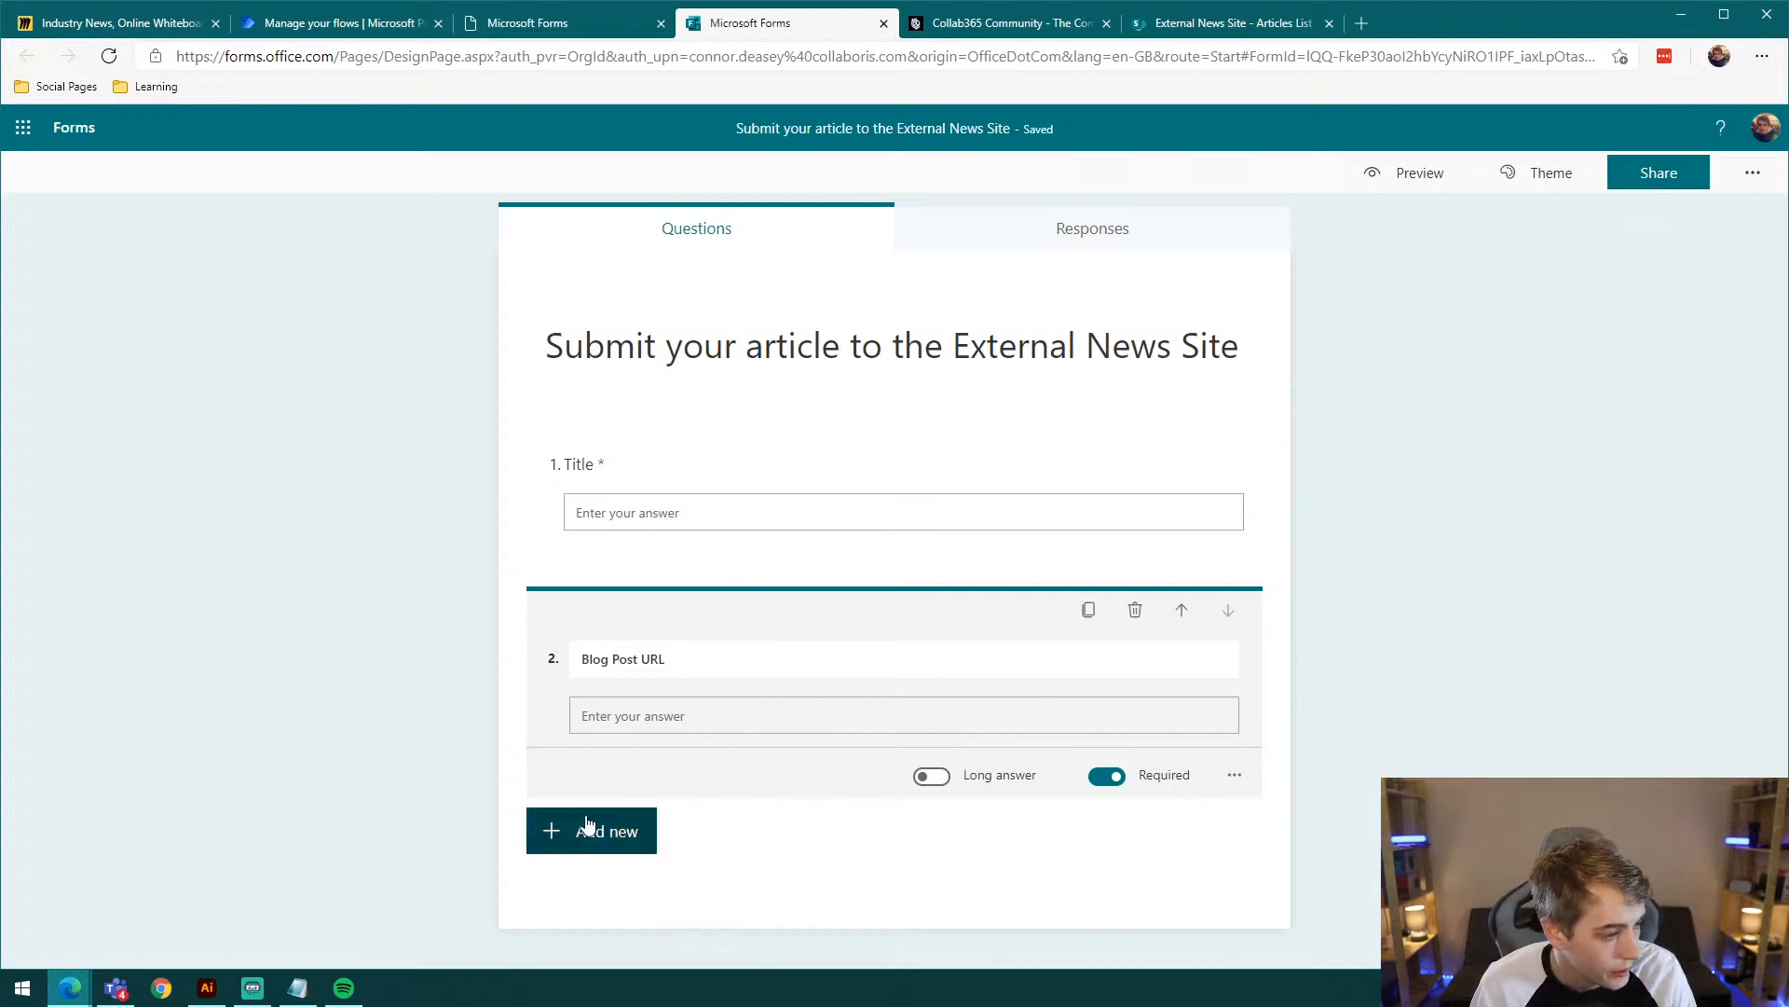
# Step: Add a third text question named "Feature Image URL" to the form and make it optional
pyautogui.click(593, 846)
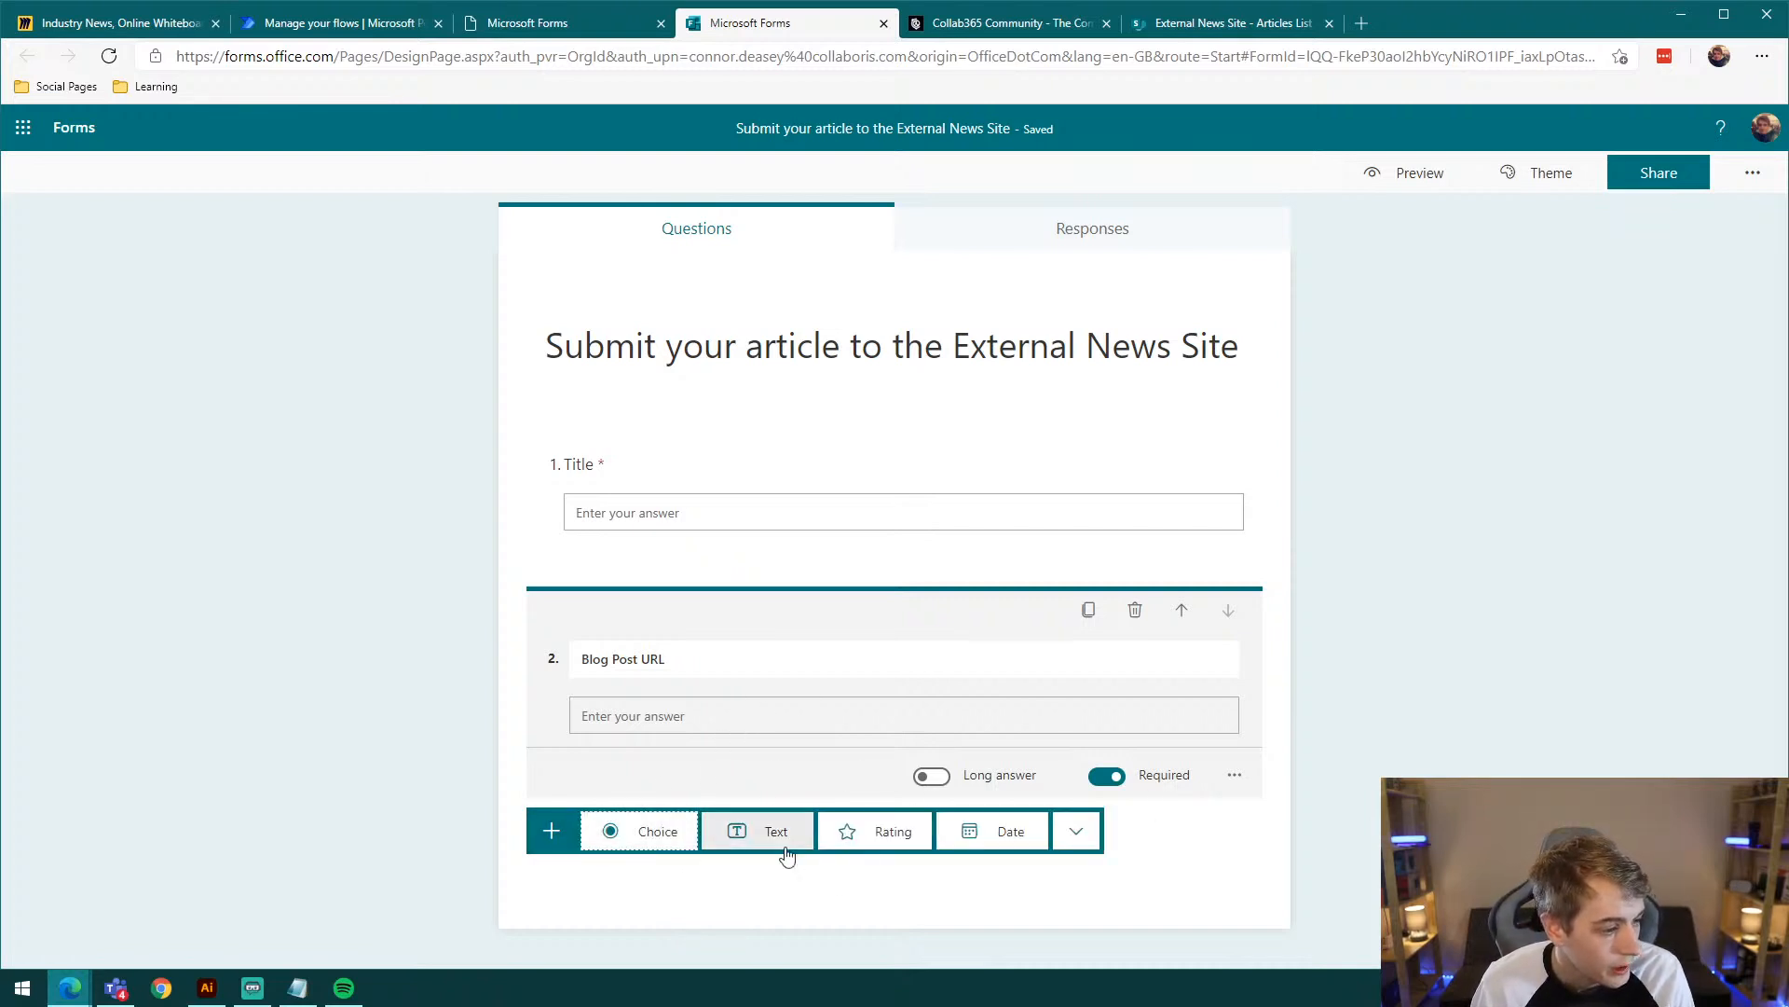
pyautogui.click(765, 832)
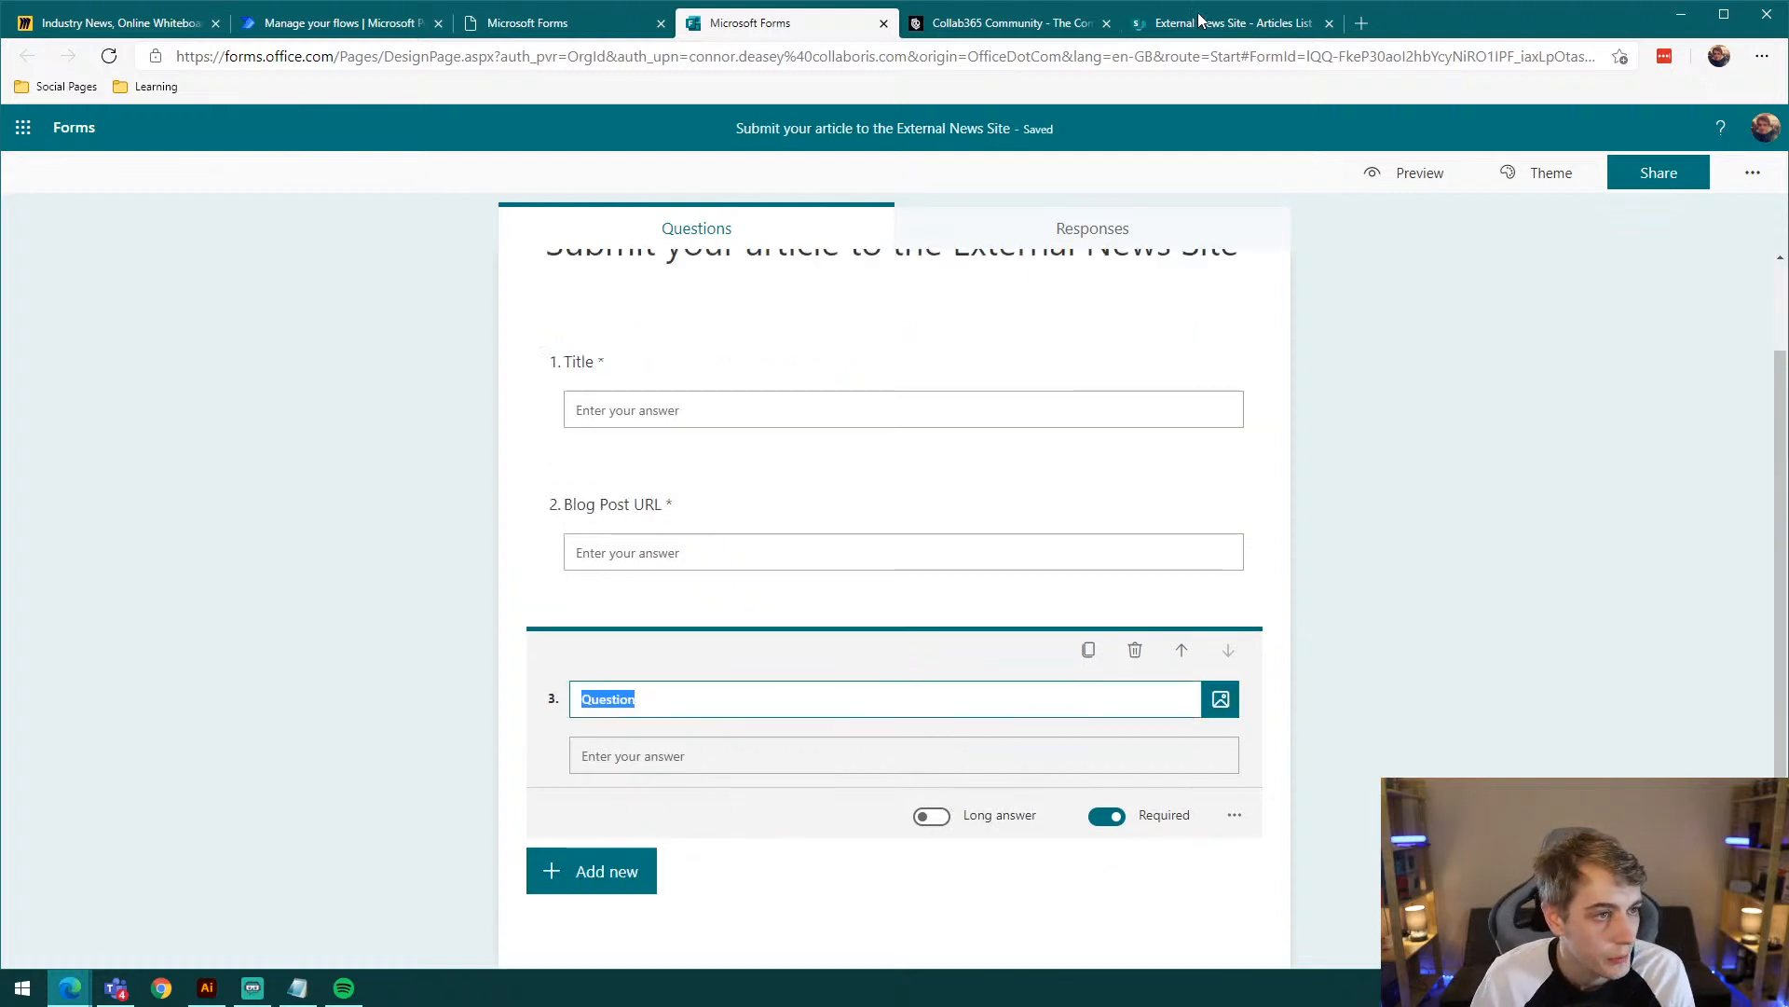
pyautogui.write('de')
pyautogui.press('BackSpace')
pyautogui.press('BackSpace')
pyautogui.write('f')
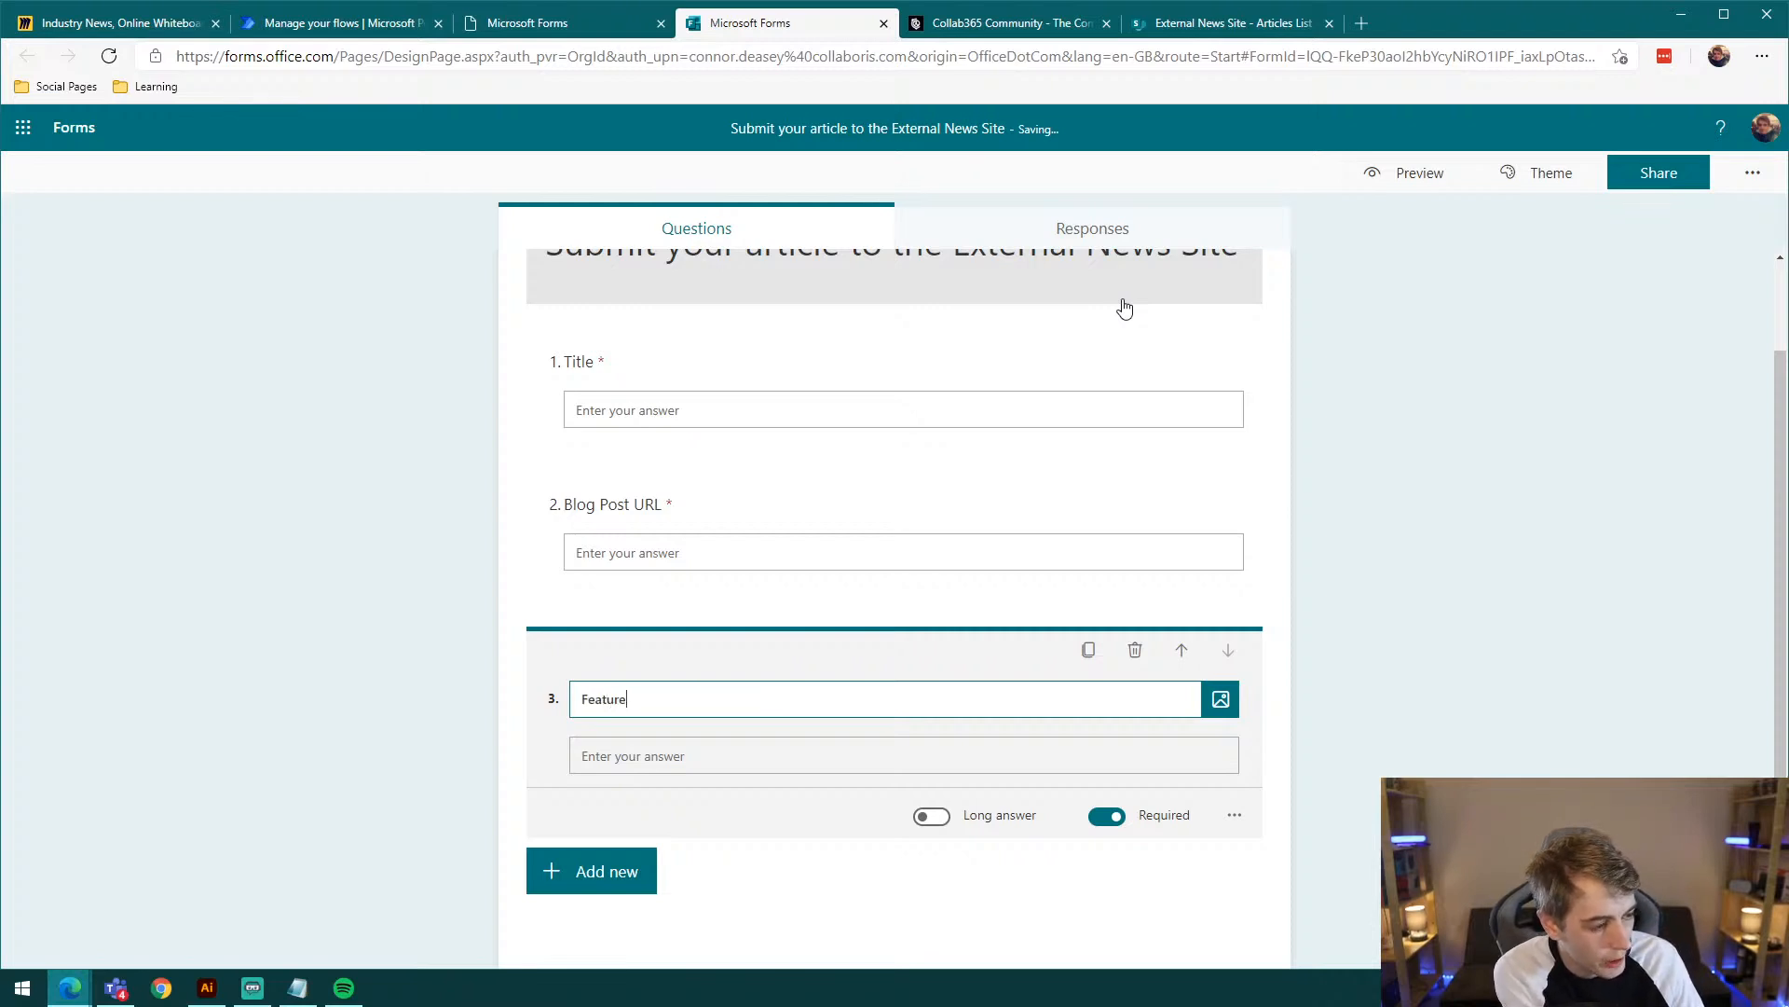
pyautogui.write('eature Image URL')
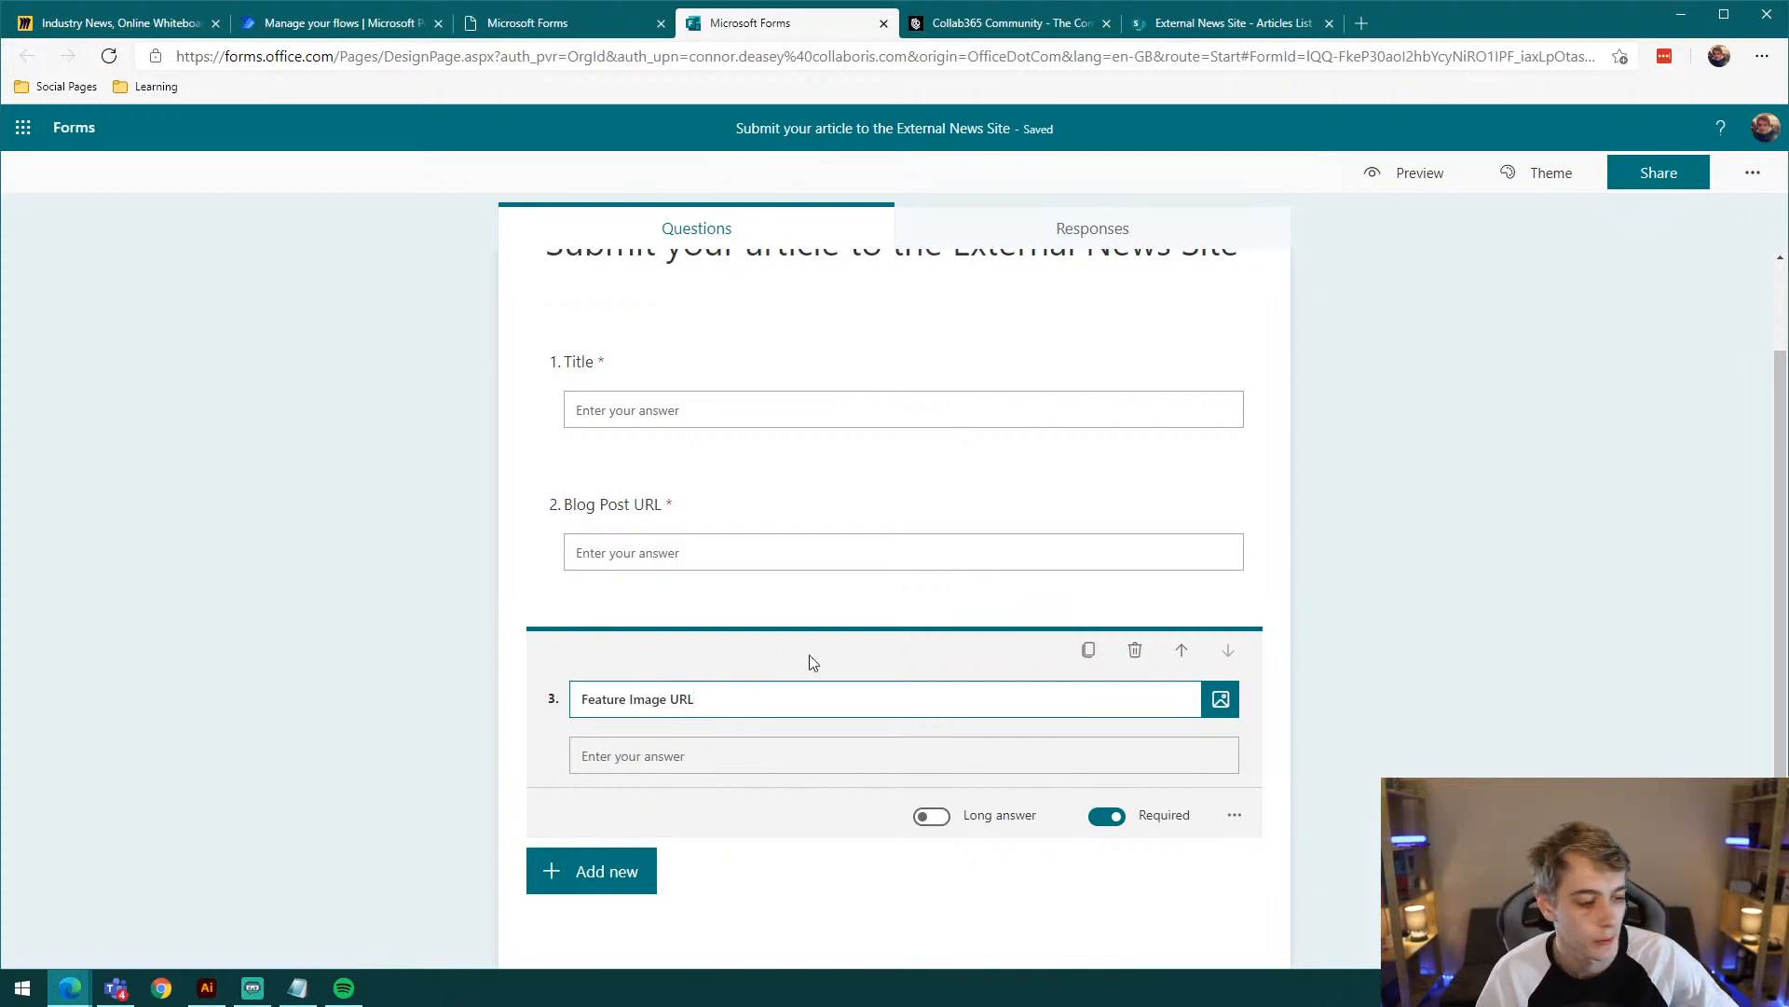
pyautogui.click(1091, 816)
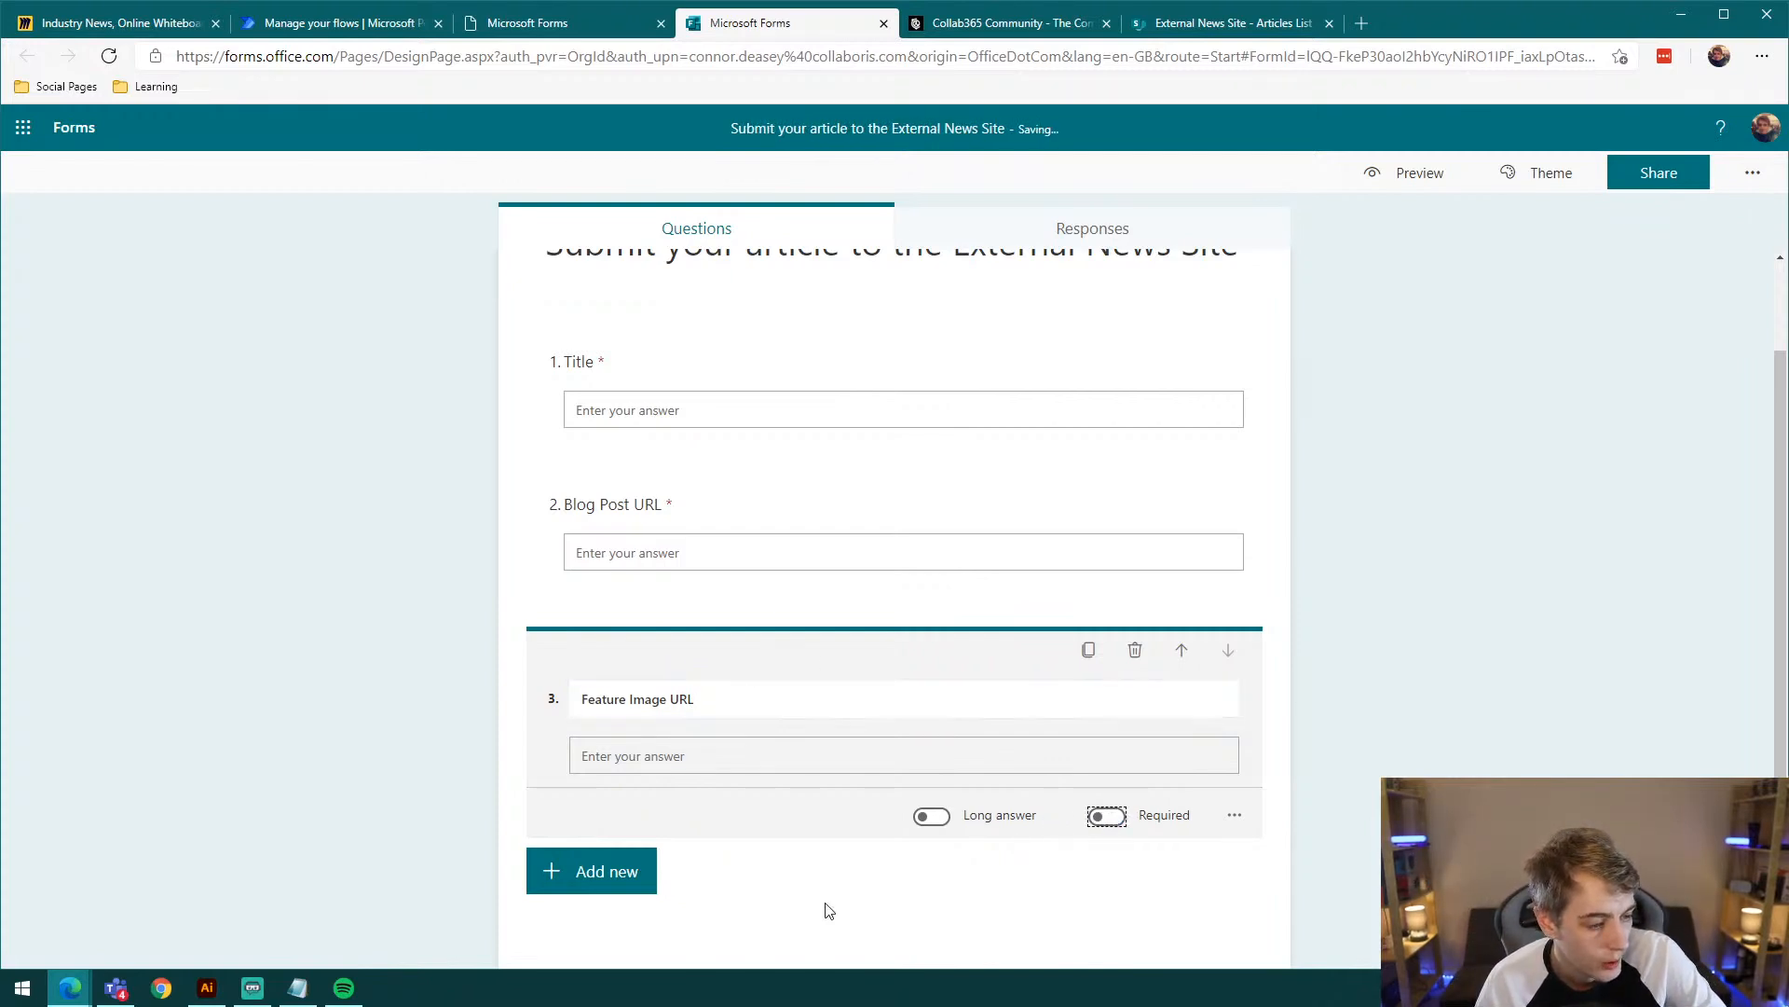
# Step: Check the Articles List columns again and add a required text question named "Category" to the form
pyautogui.click(632, 881)
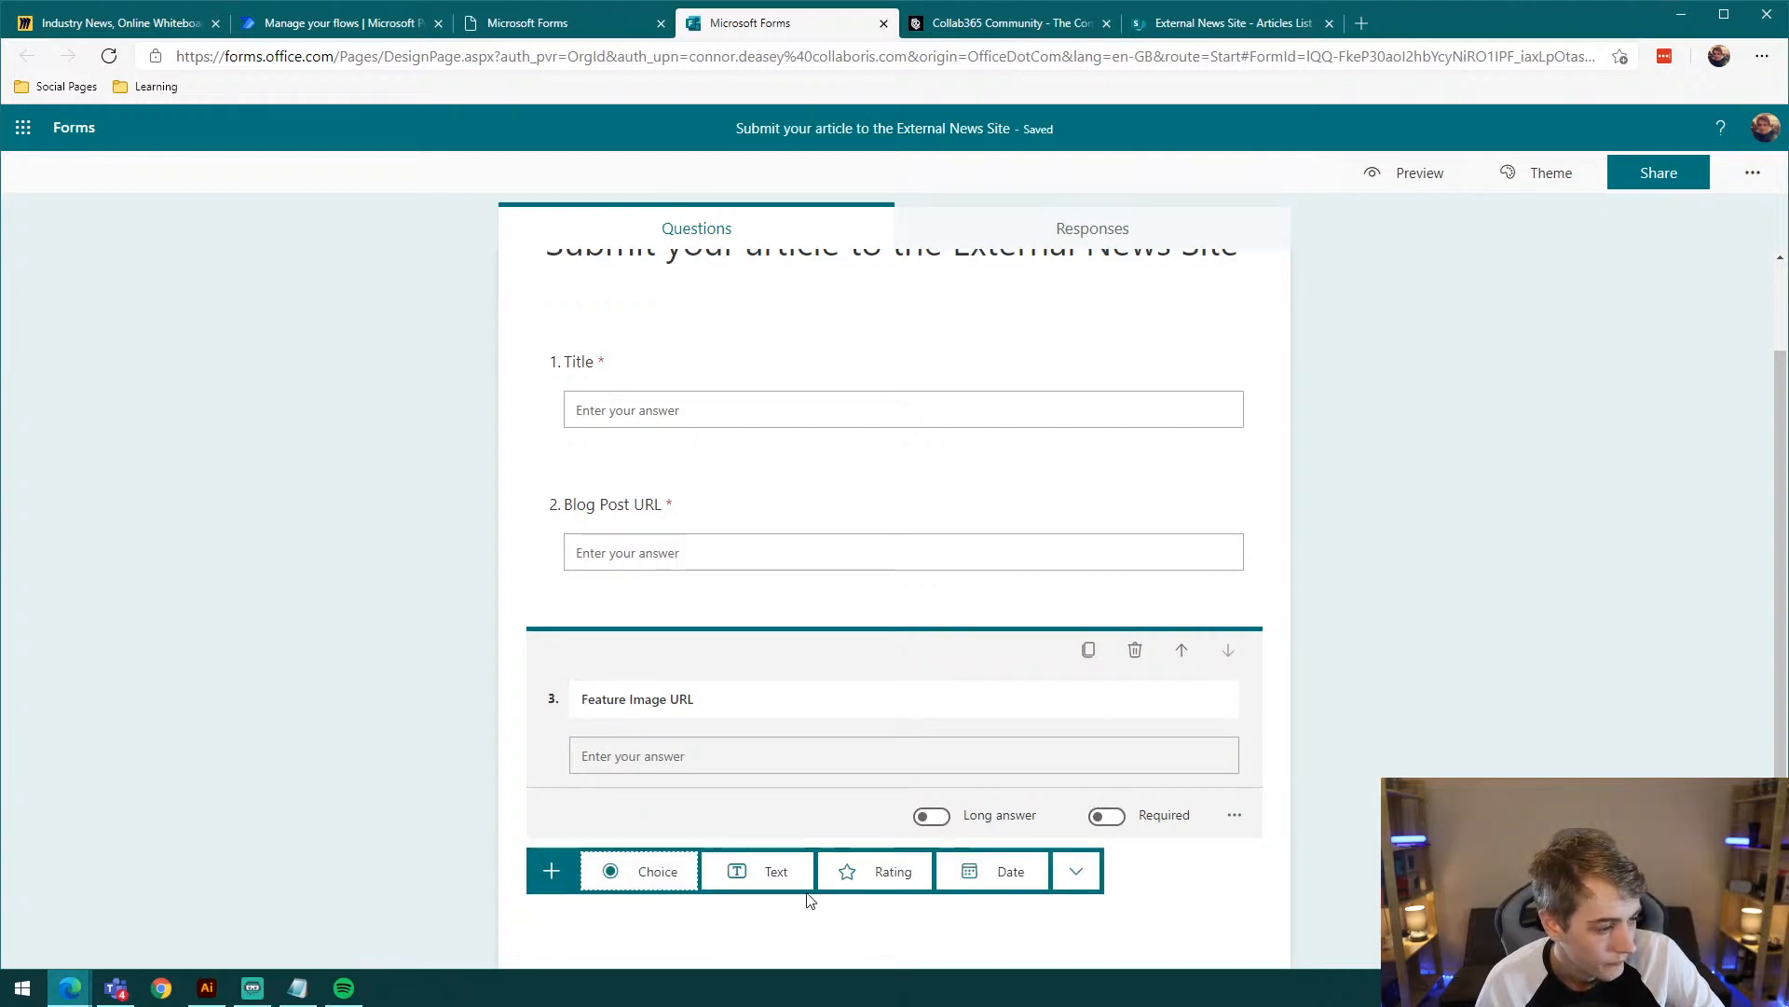
pyautogui.click(1221, 22)
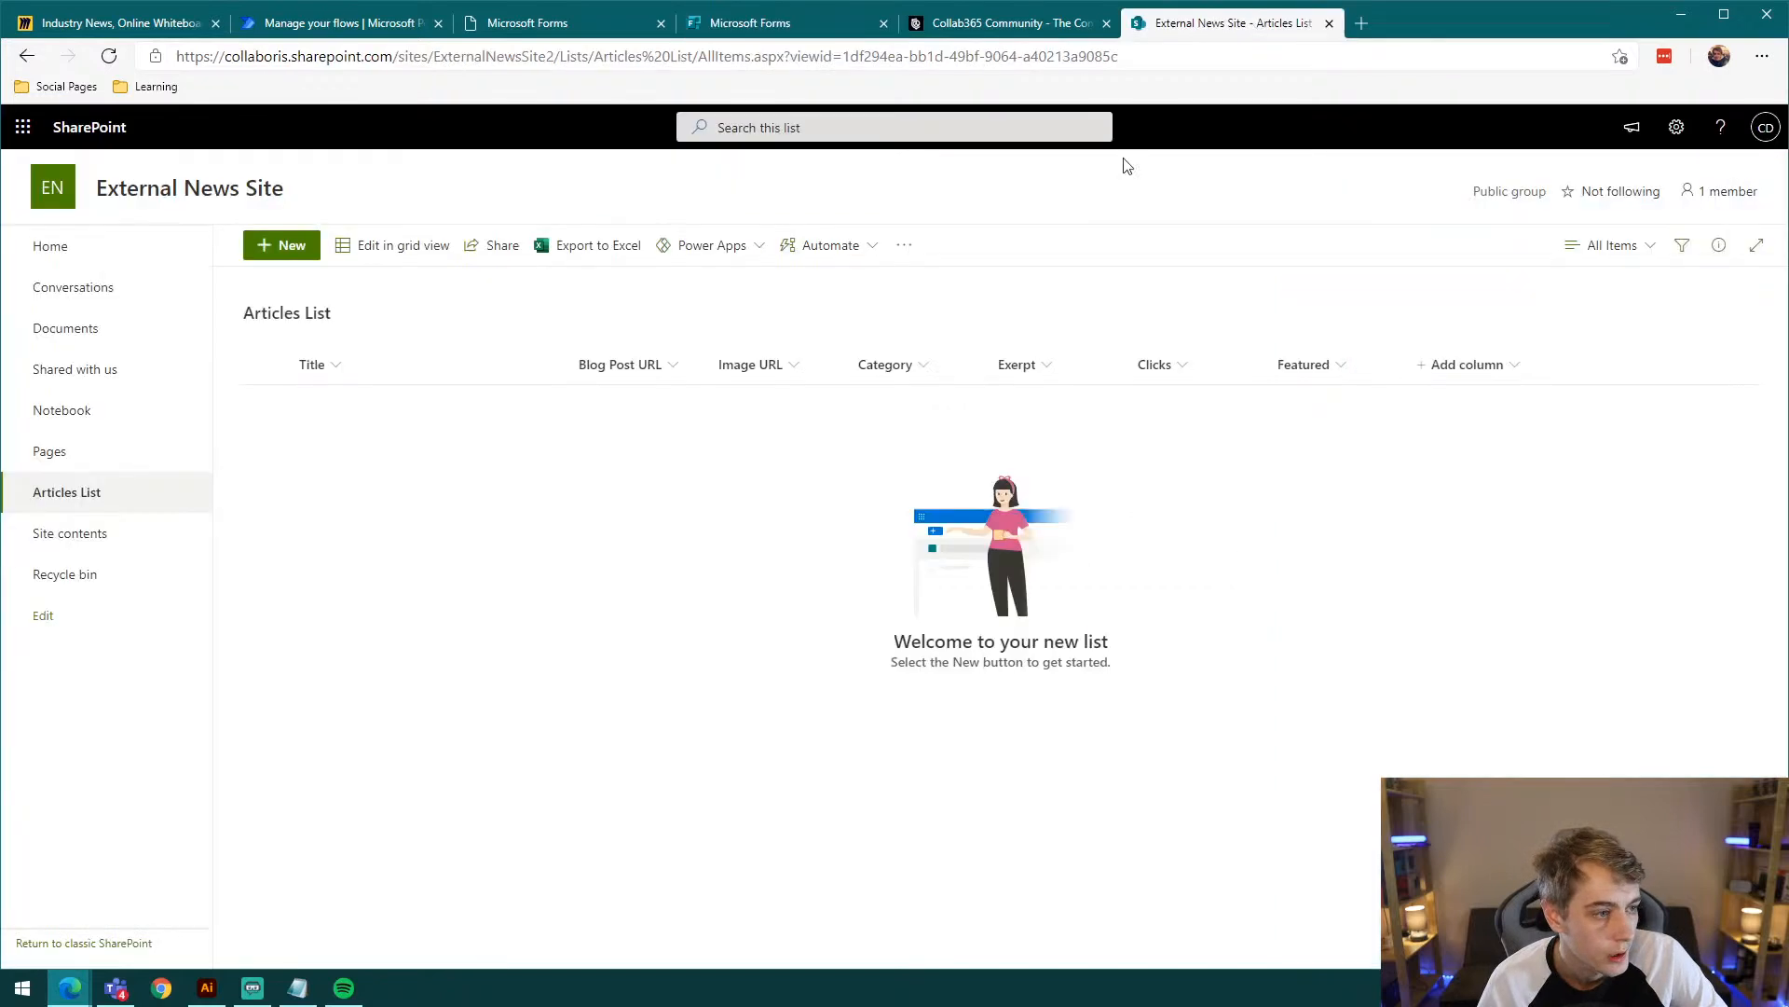
pyautogui.click(760, 21)
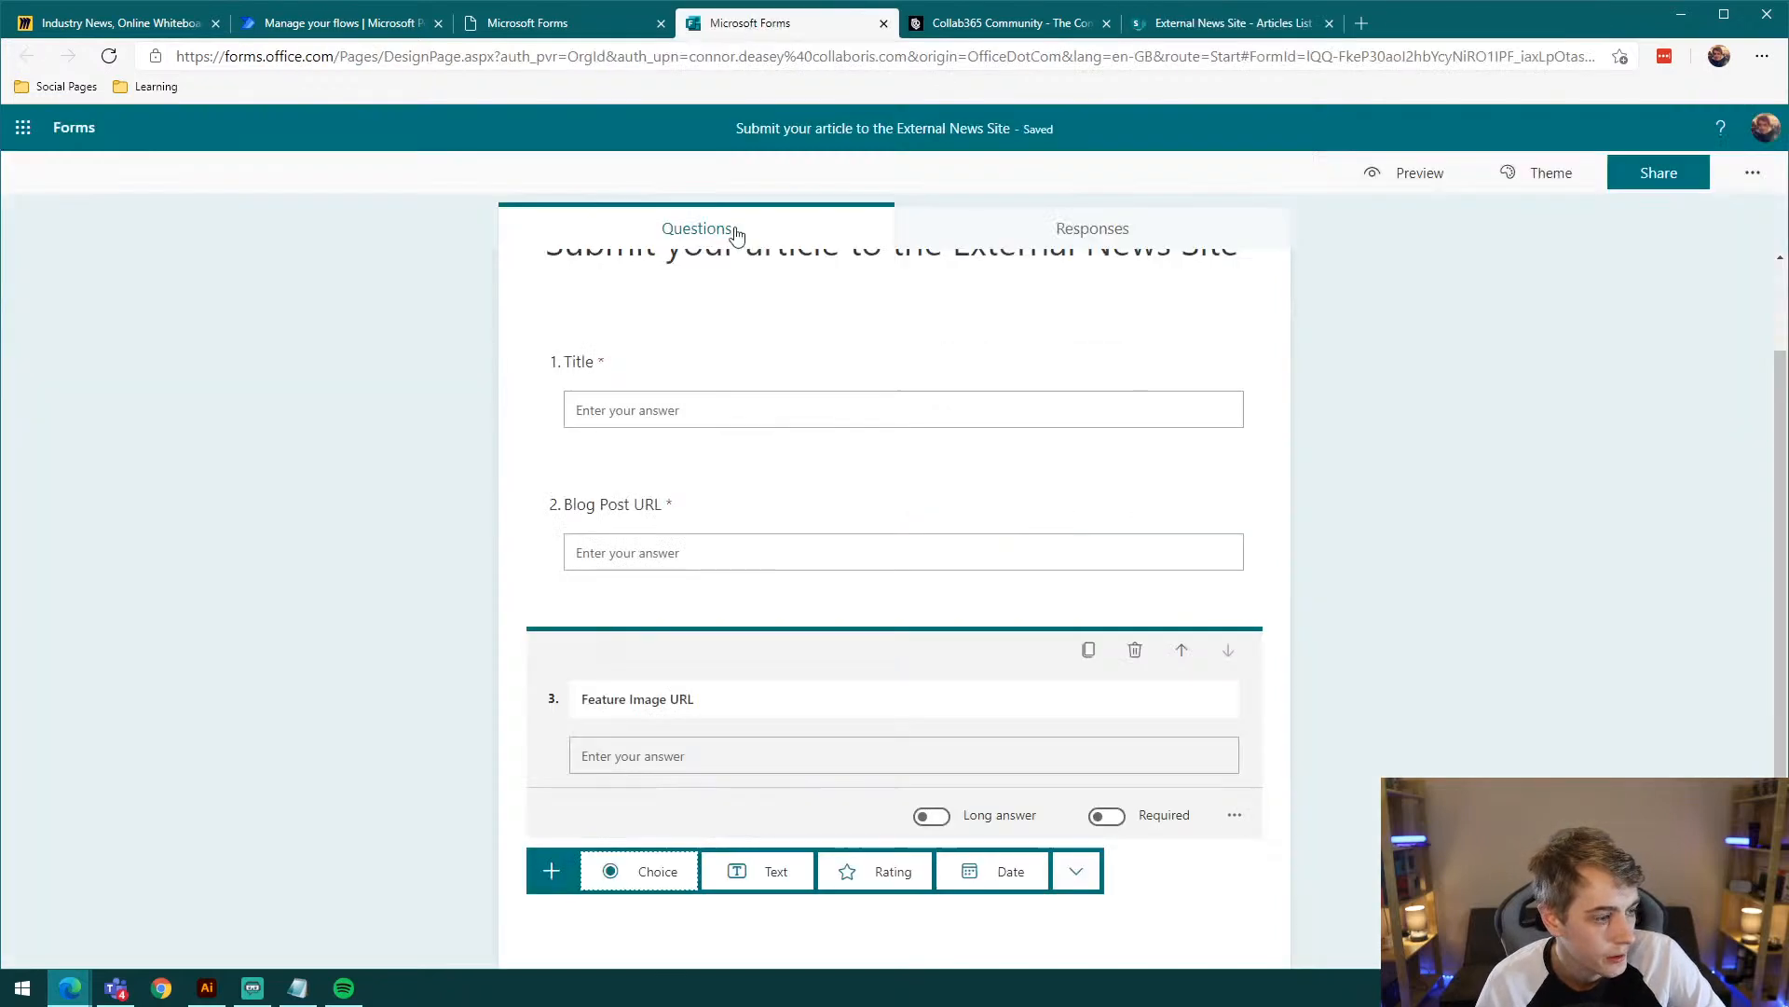
pyautogui.click(765, 882)
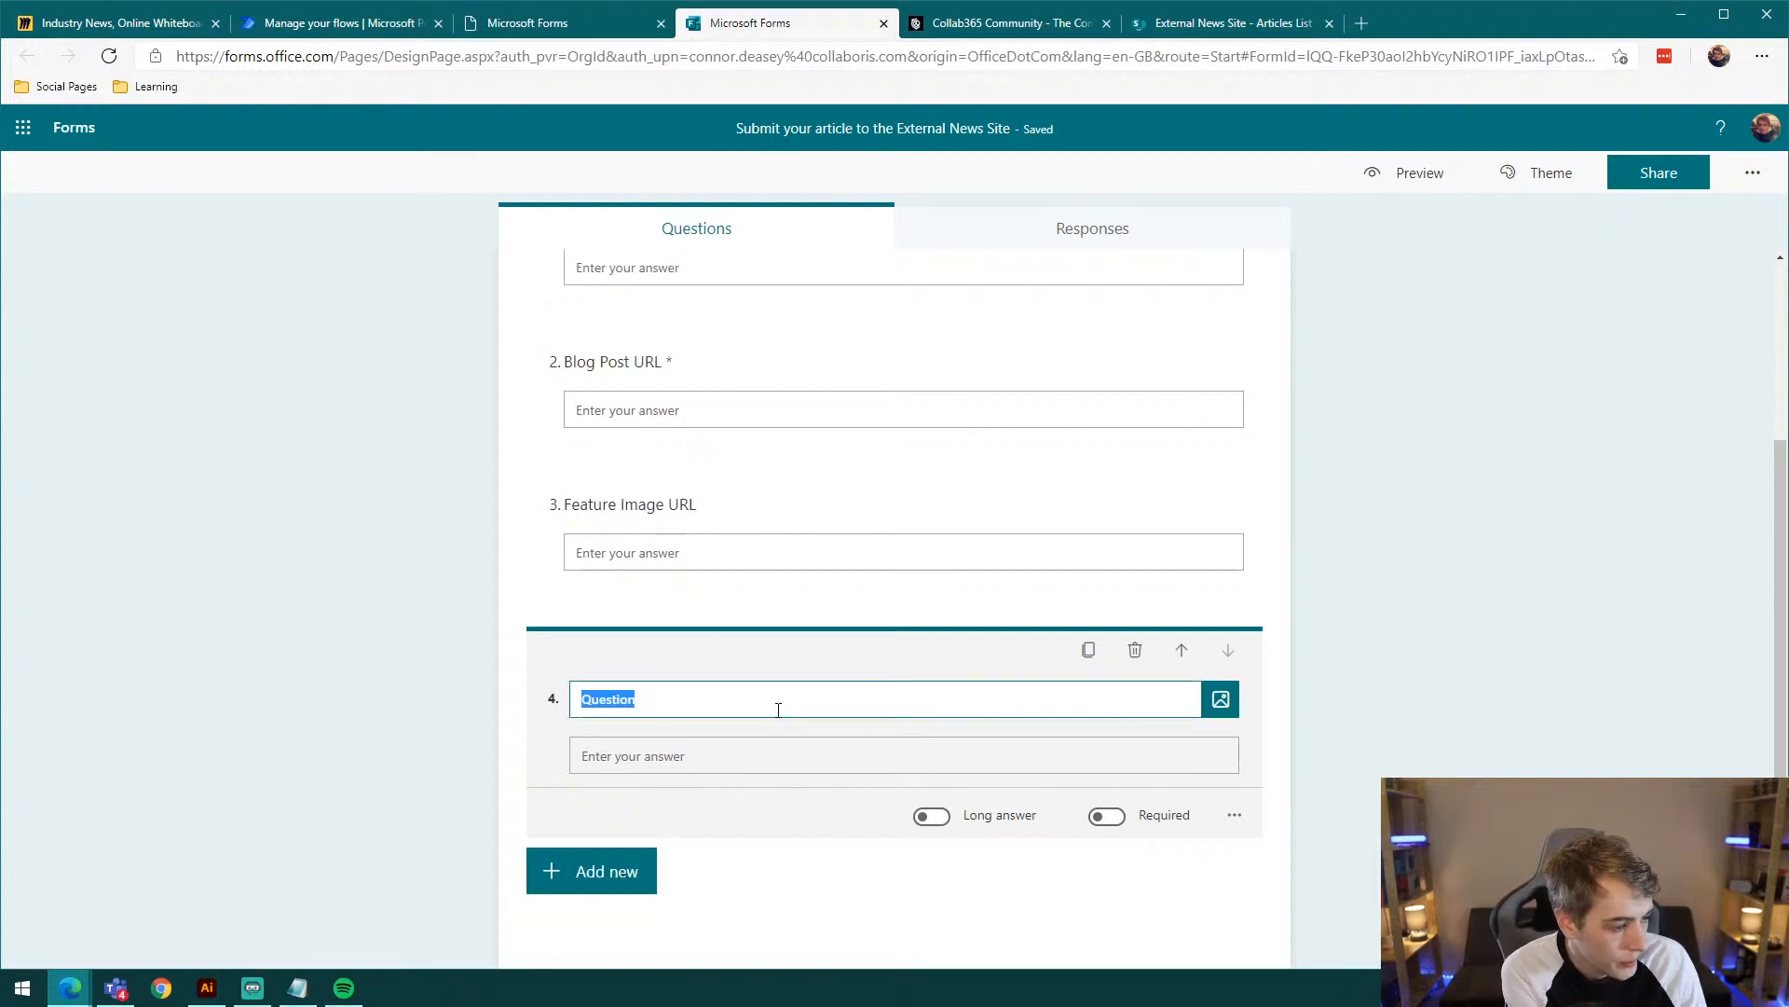
pyautogui.write('category')
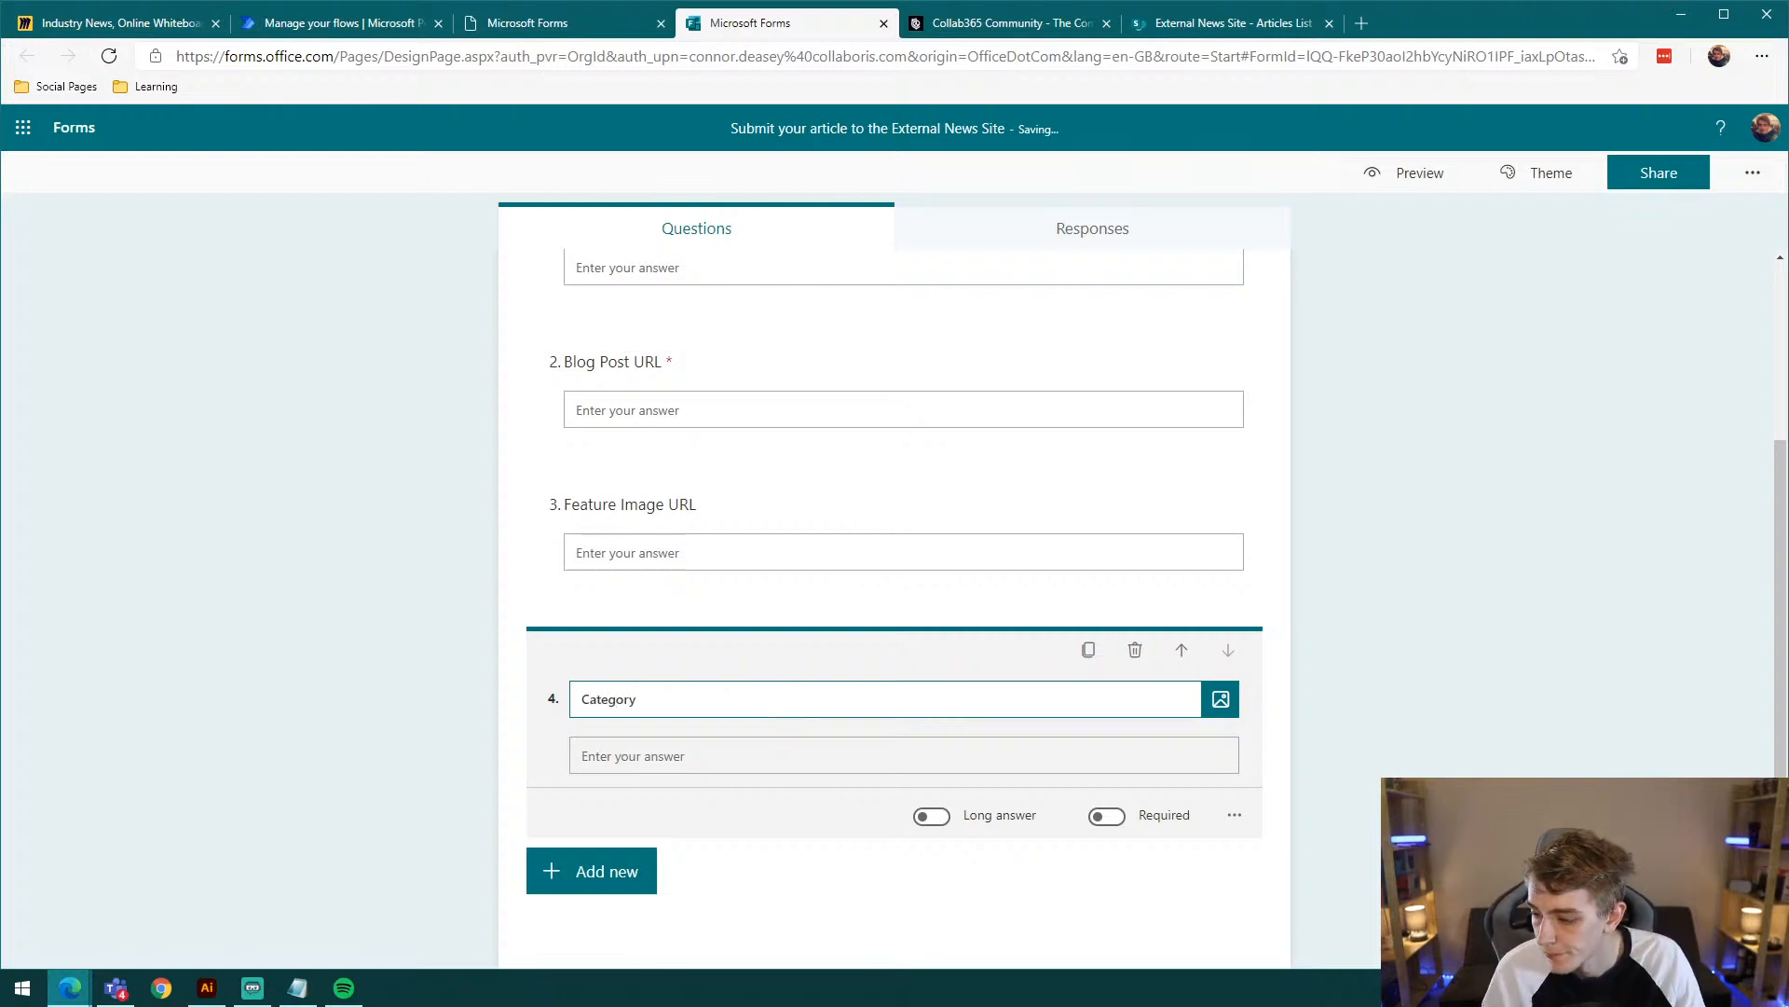
pyautogui.hotkey('ctrl', 'a')
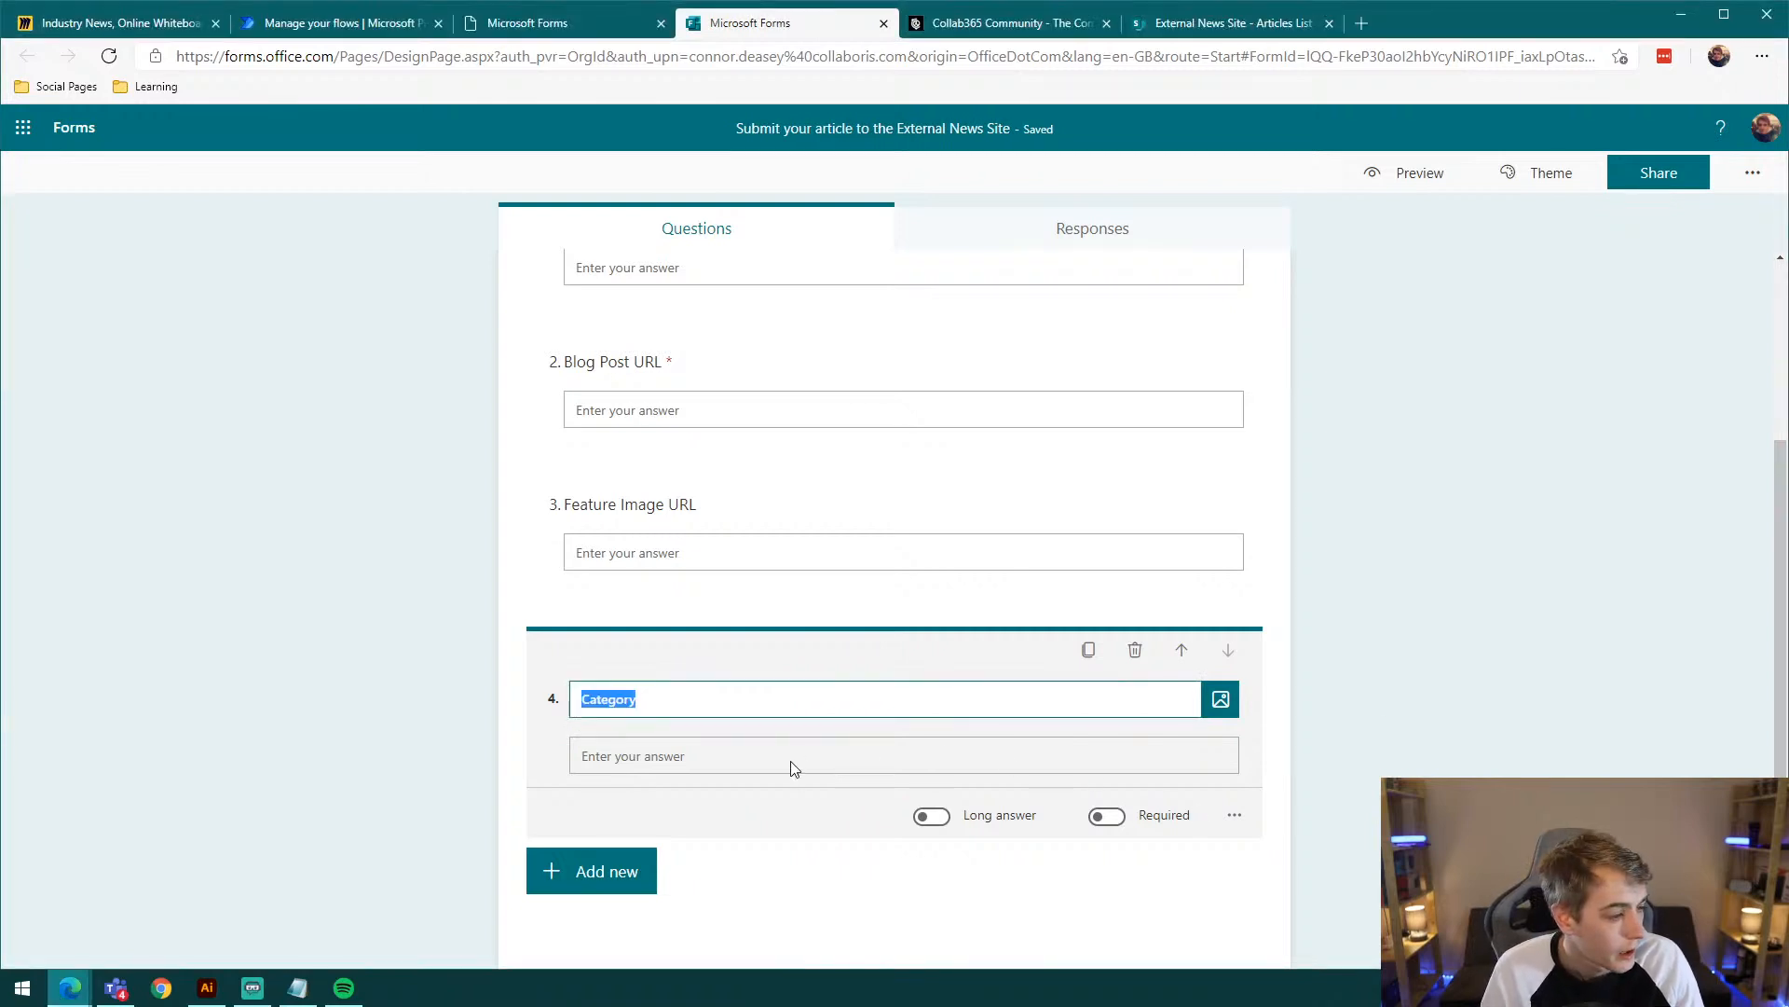
pyautogui.click(1107, 817)
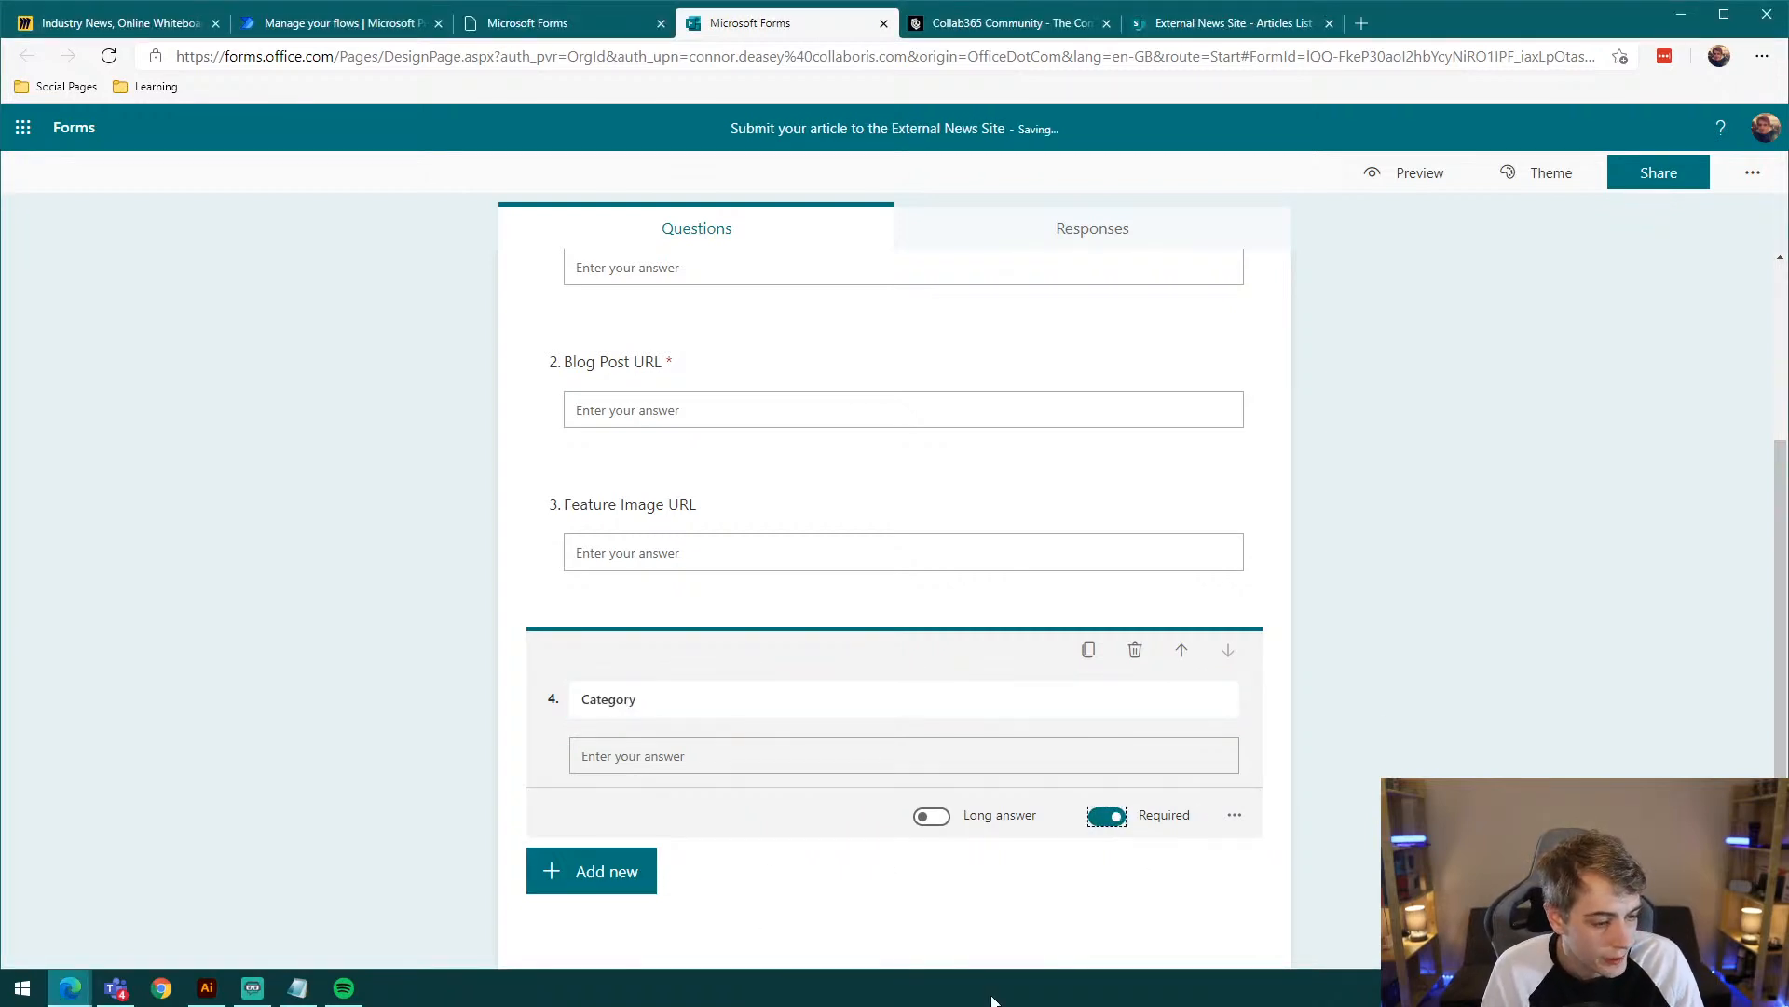
# Step: Add a required text question named "Excerpt (short description)" to the form, correcting the spelling of its first word
pyautogui.click(816, 888)
pyautogui.click(786, 946)
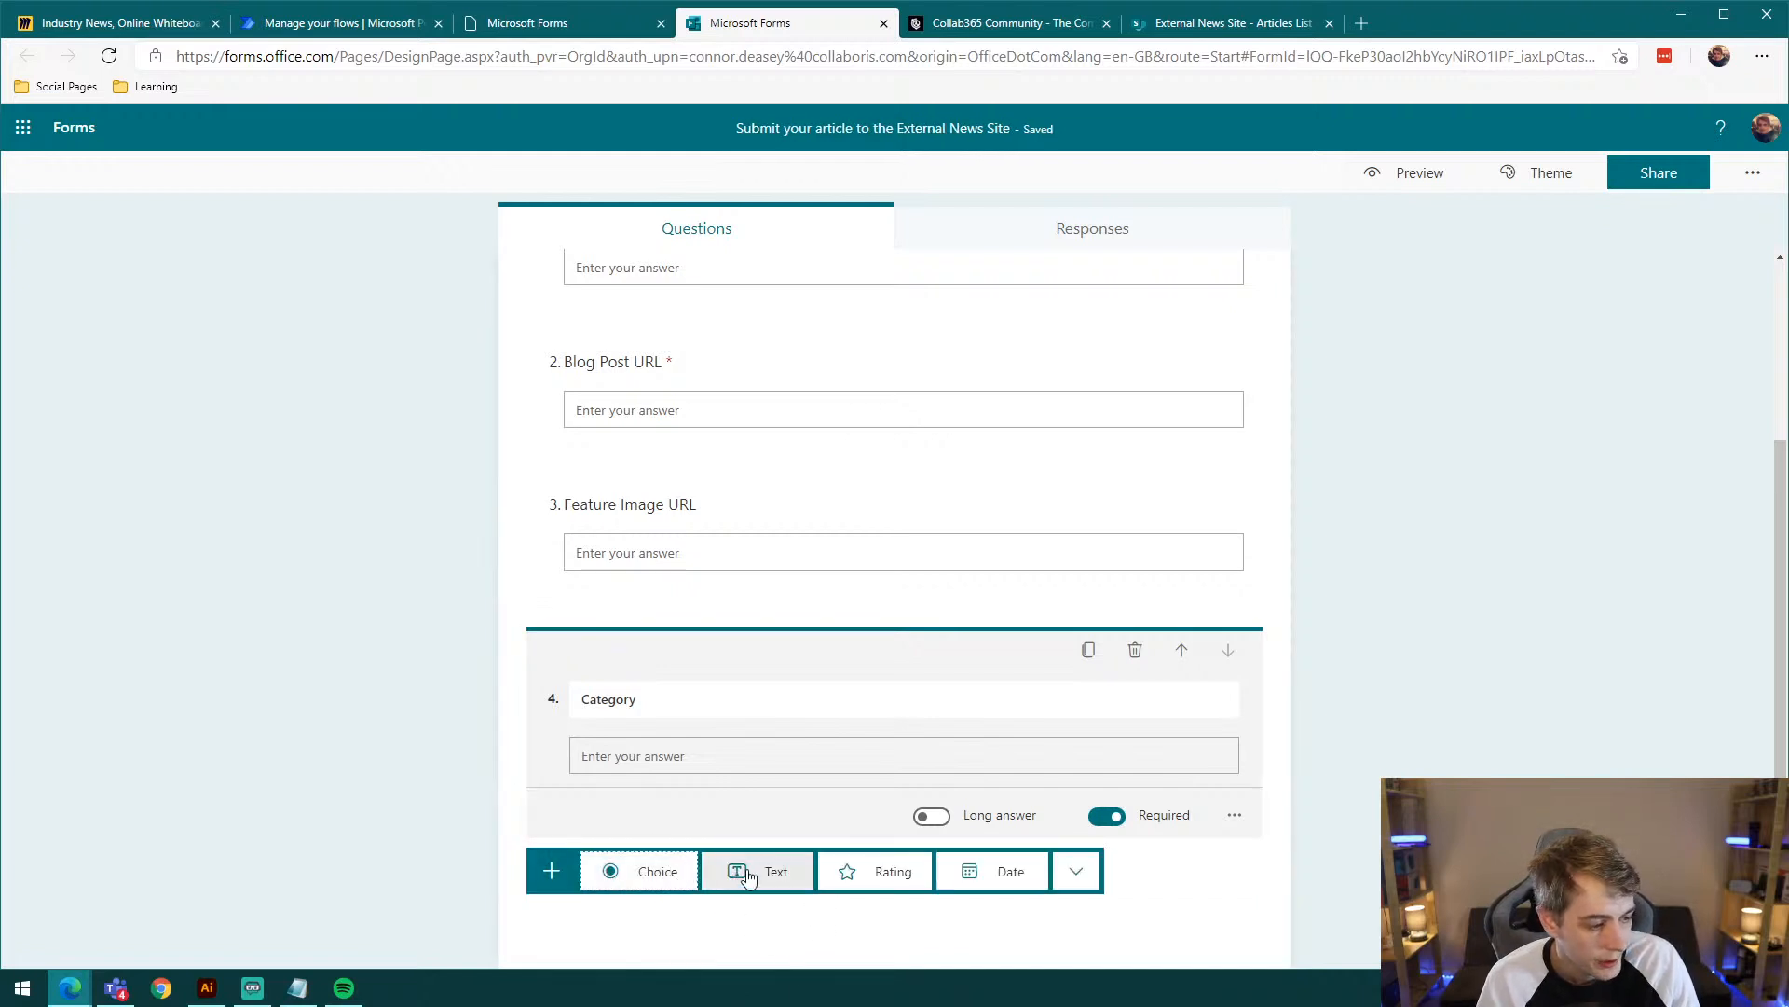
pyautogui.click(746, 871)
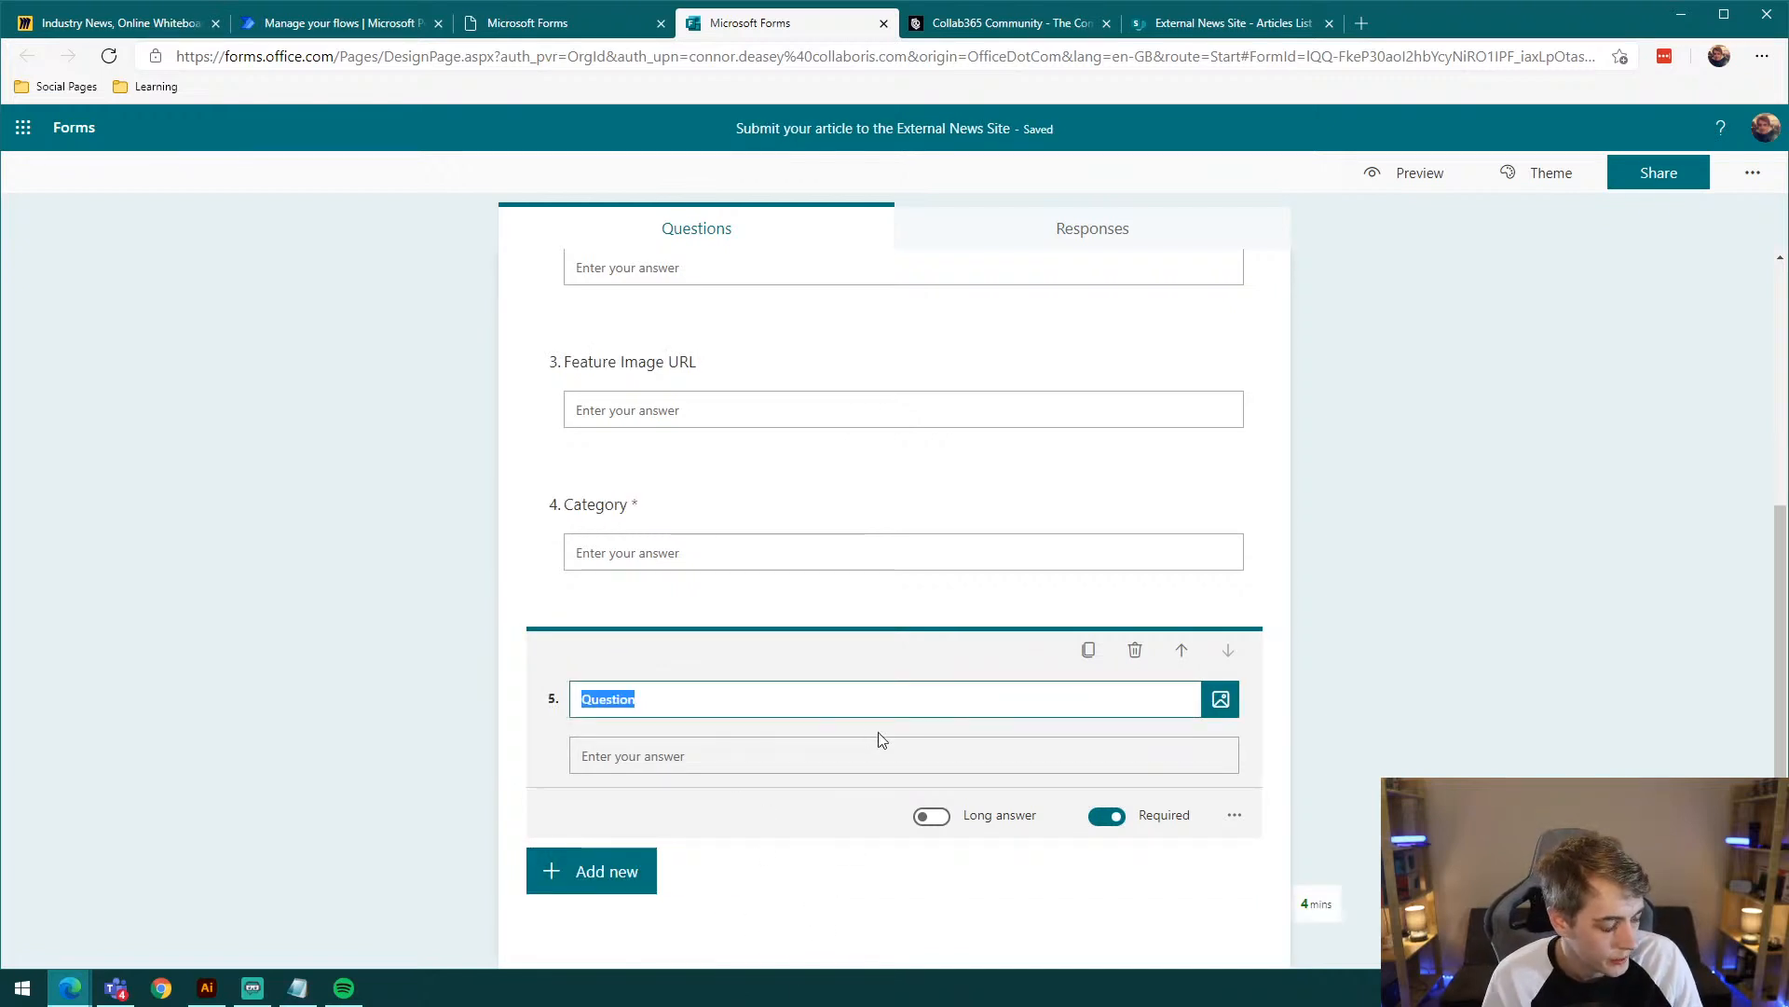
pyautogui.write('Exerpt')
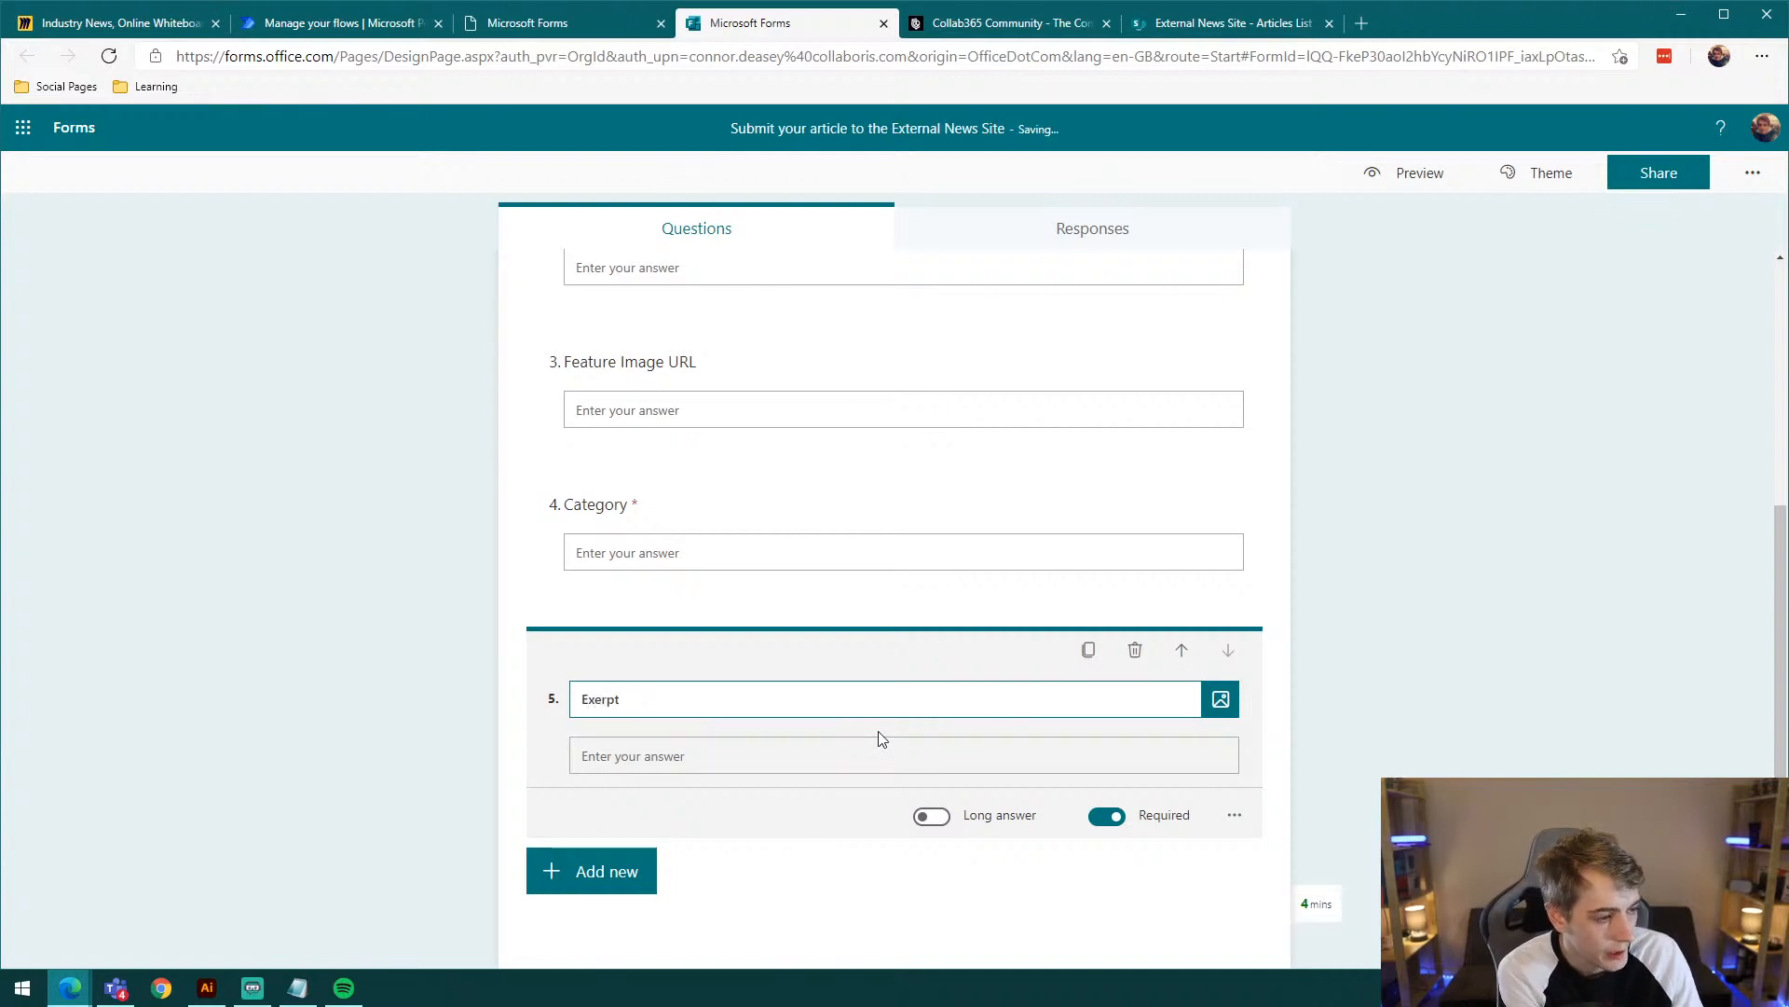
pyautogui.write(' (')
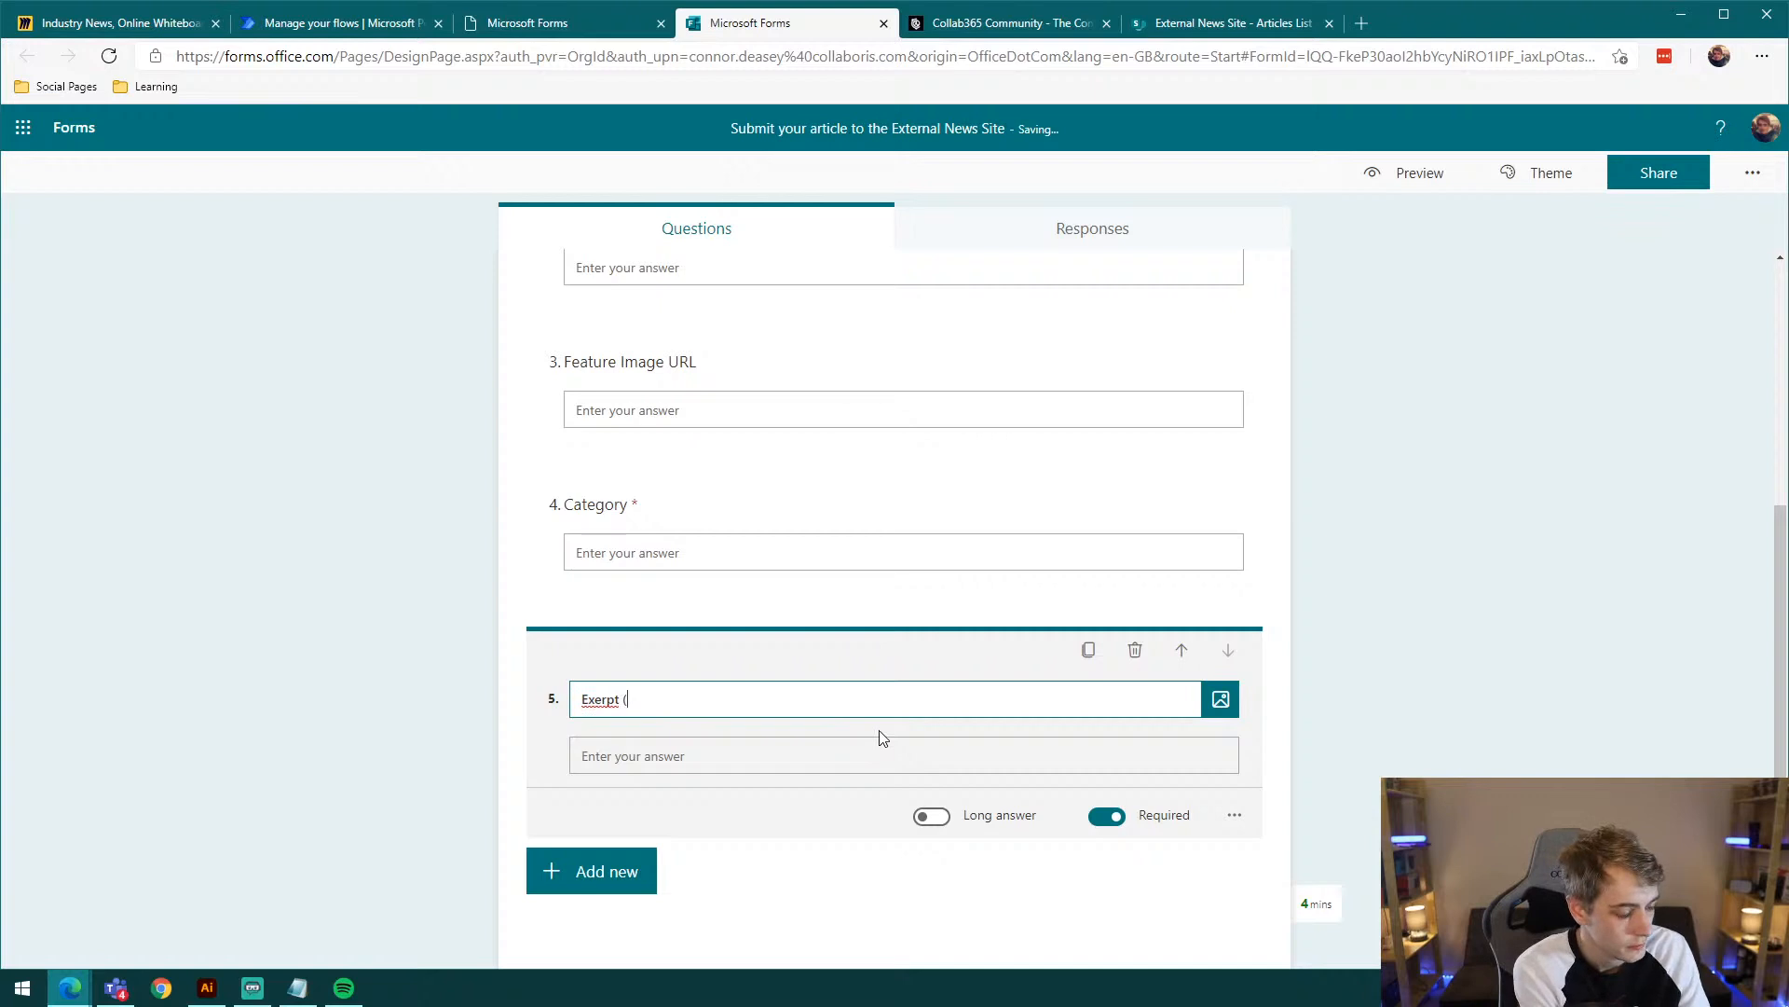
pyautogui.write('short description')
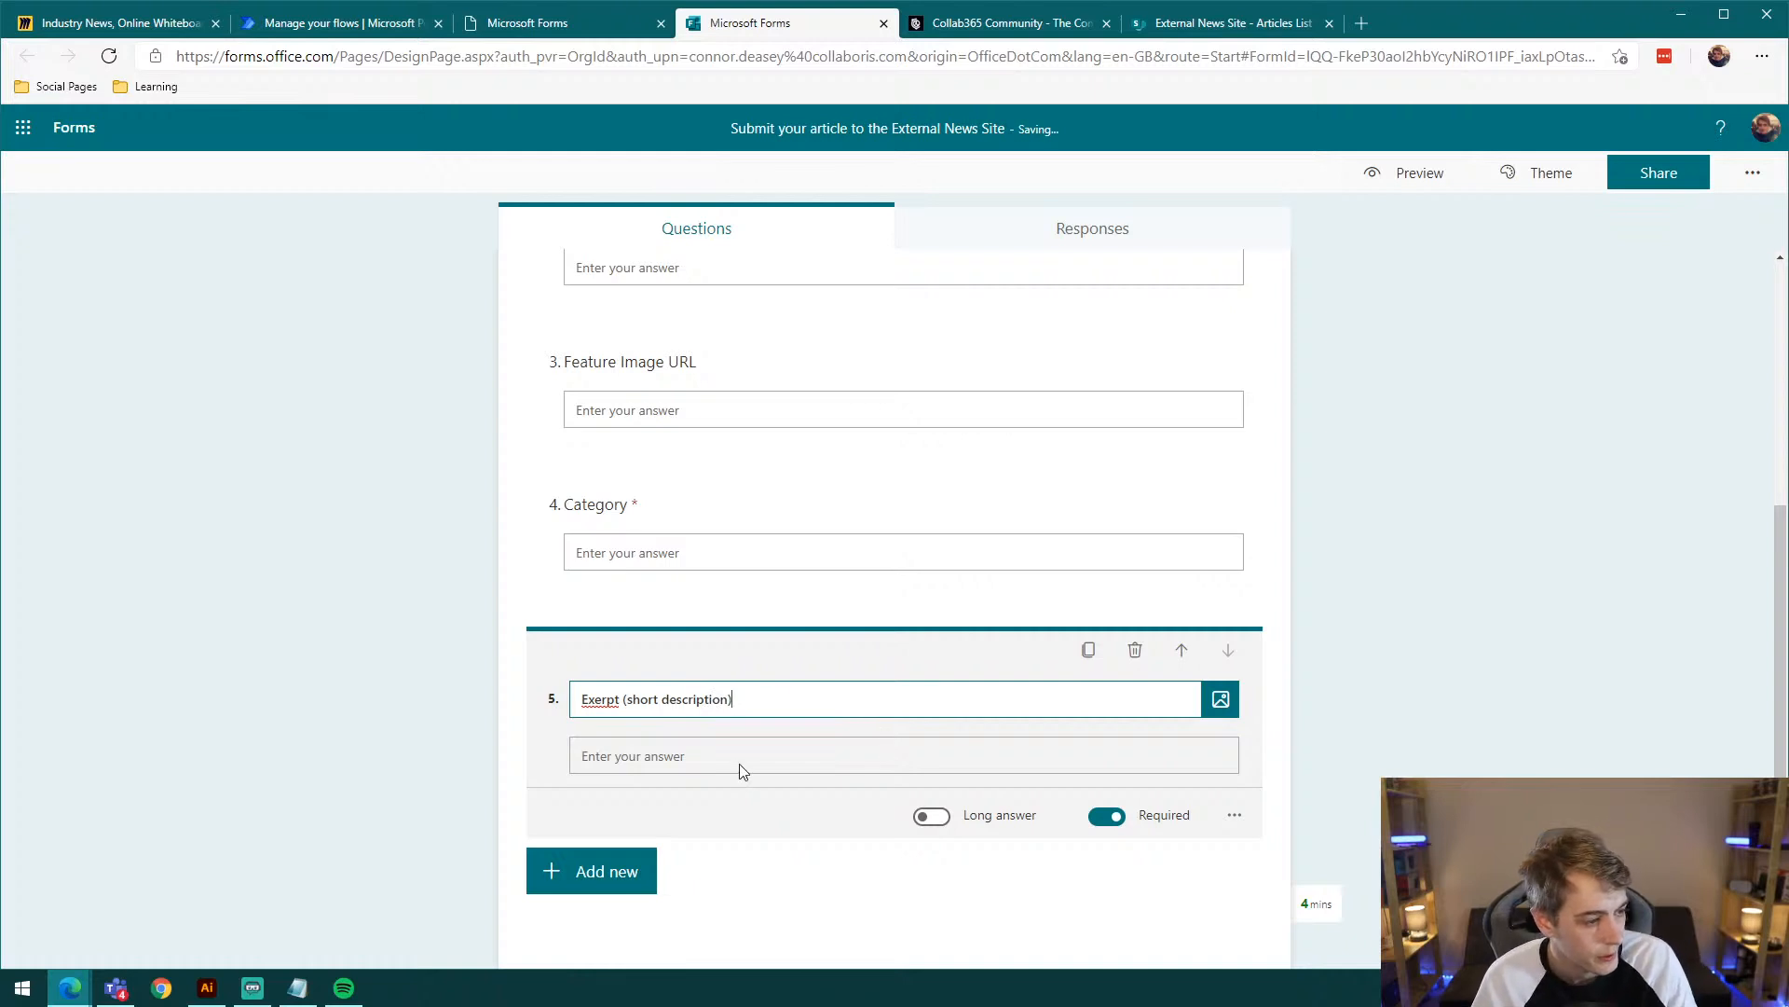
pyautogui.rightClick(598, 707)
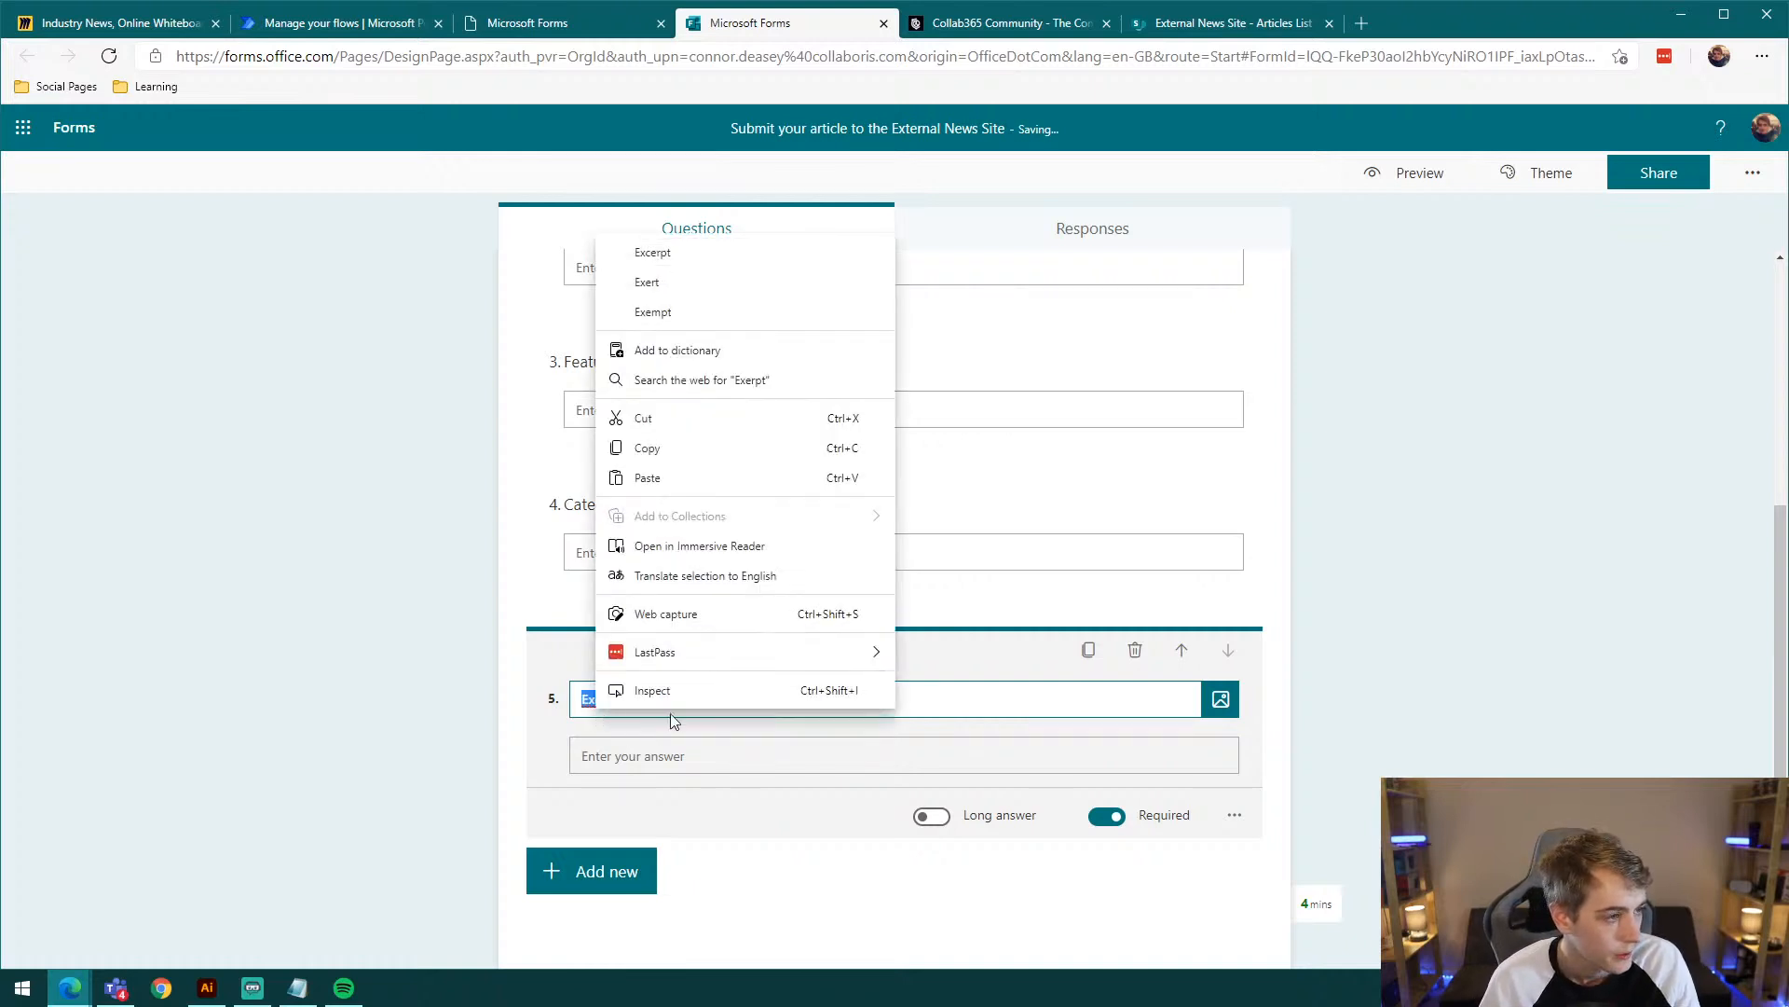
pyautogui.click(697, 254)
# Step: Correct the name of the "Exerpt" column in the SharePoint Articles List to "Excerpt" and save the column
pyautogui.click(1198, 24)
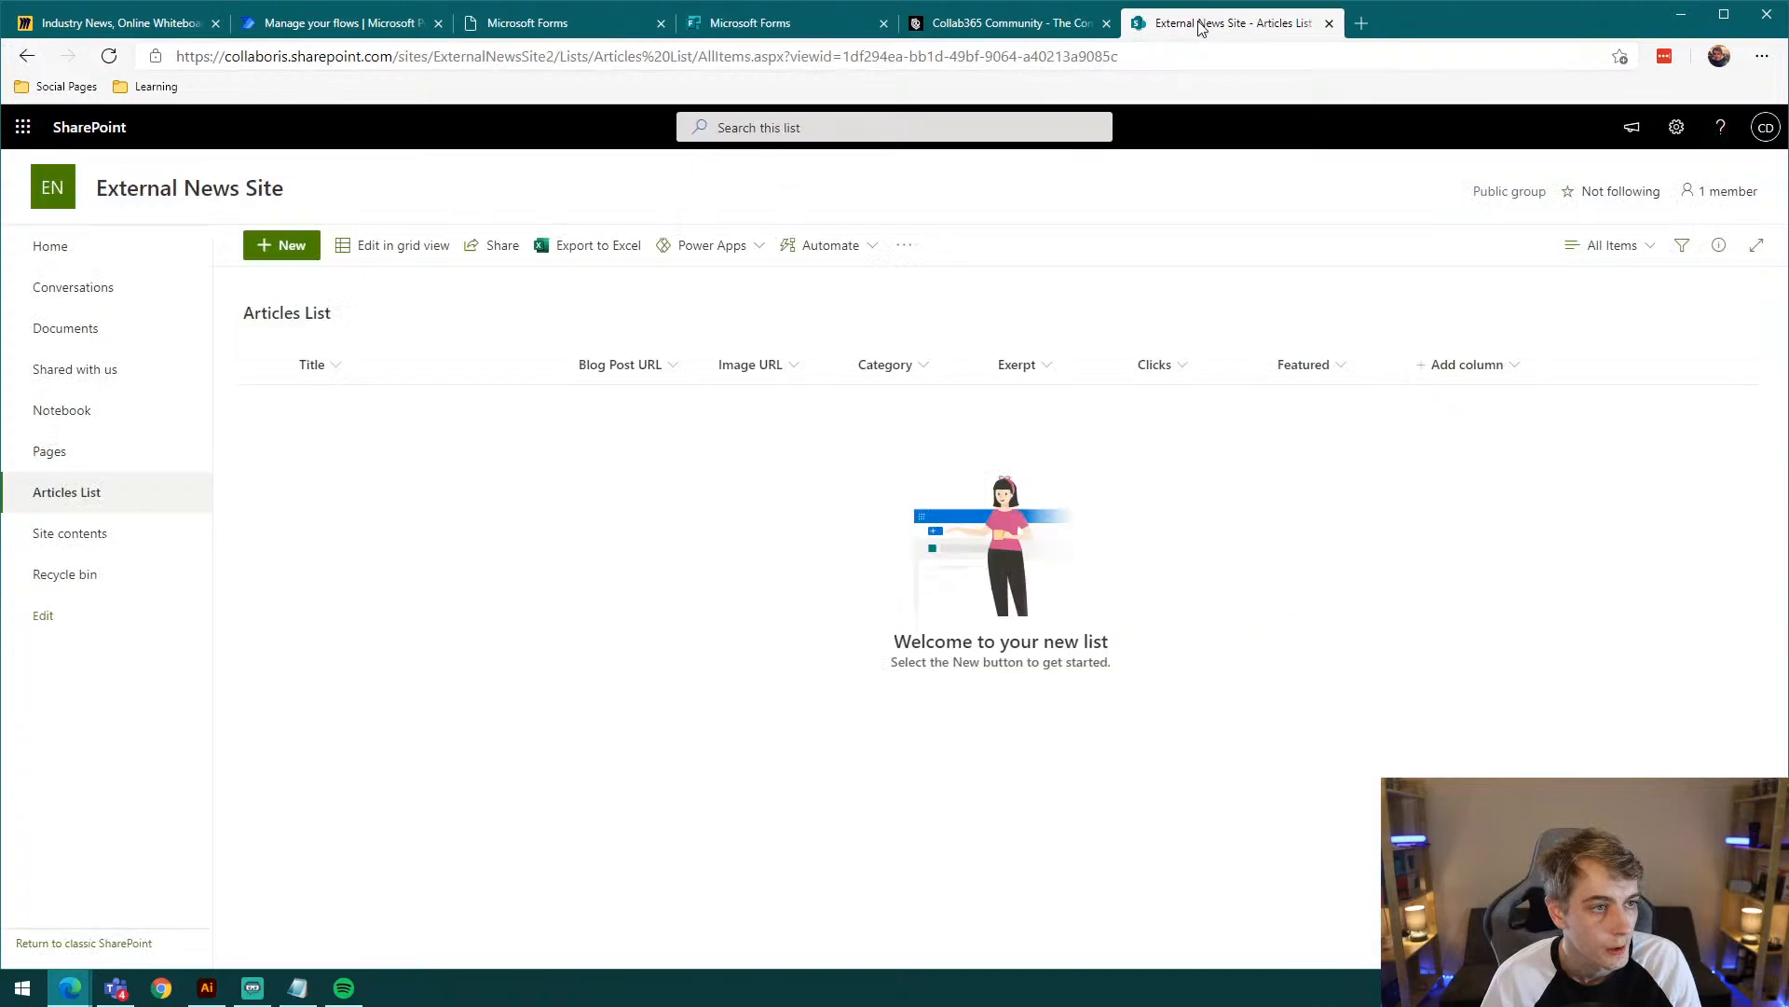
pyautogui.click(1016, 368)
pyautogui.click(1048, 400)
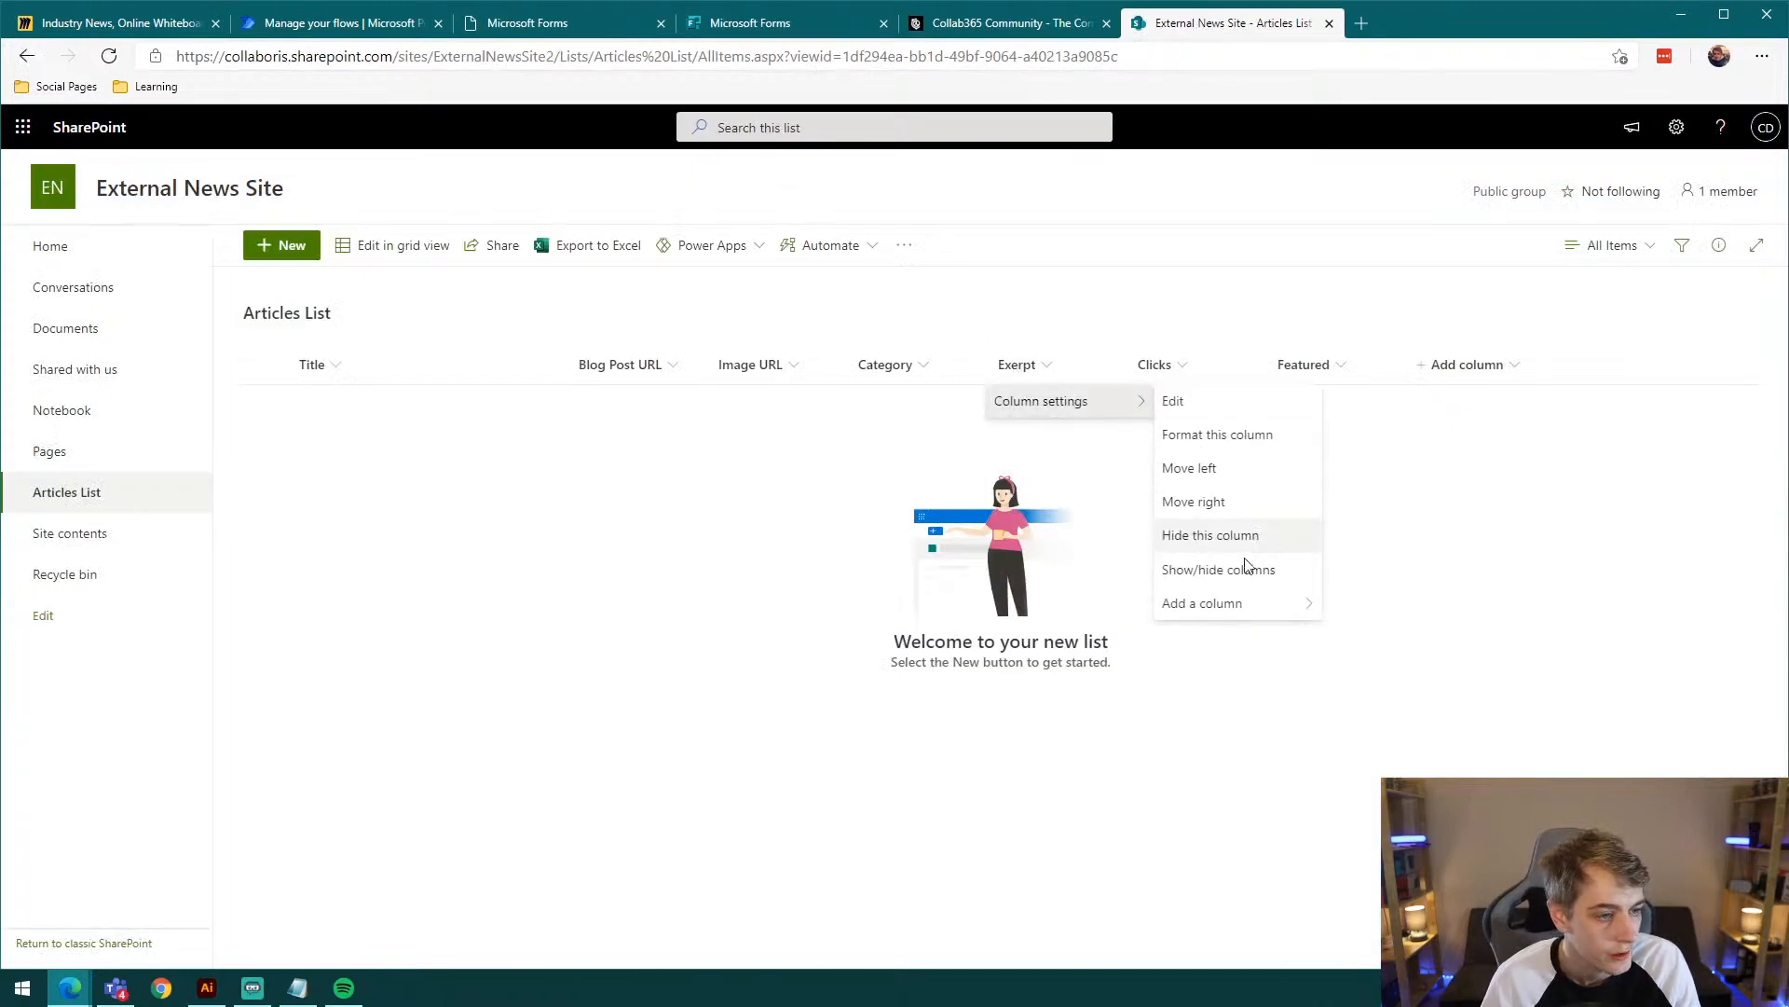
pyautogui.click(1211, 400)
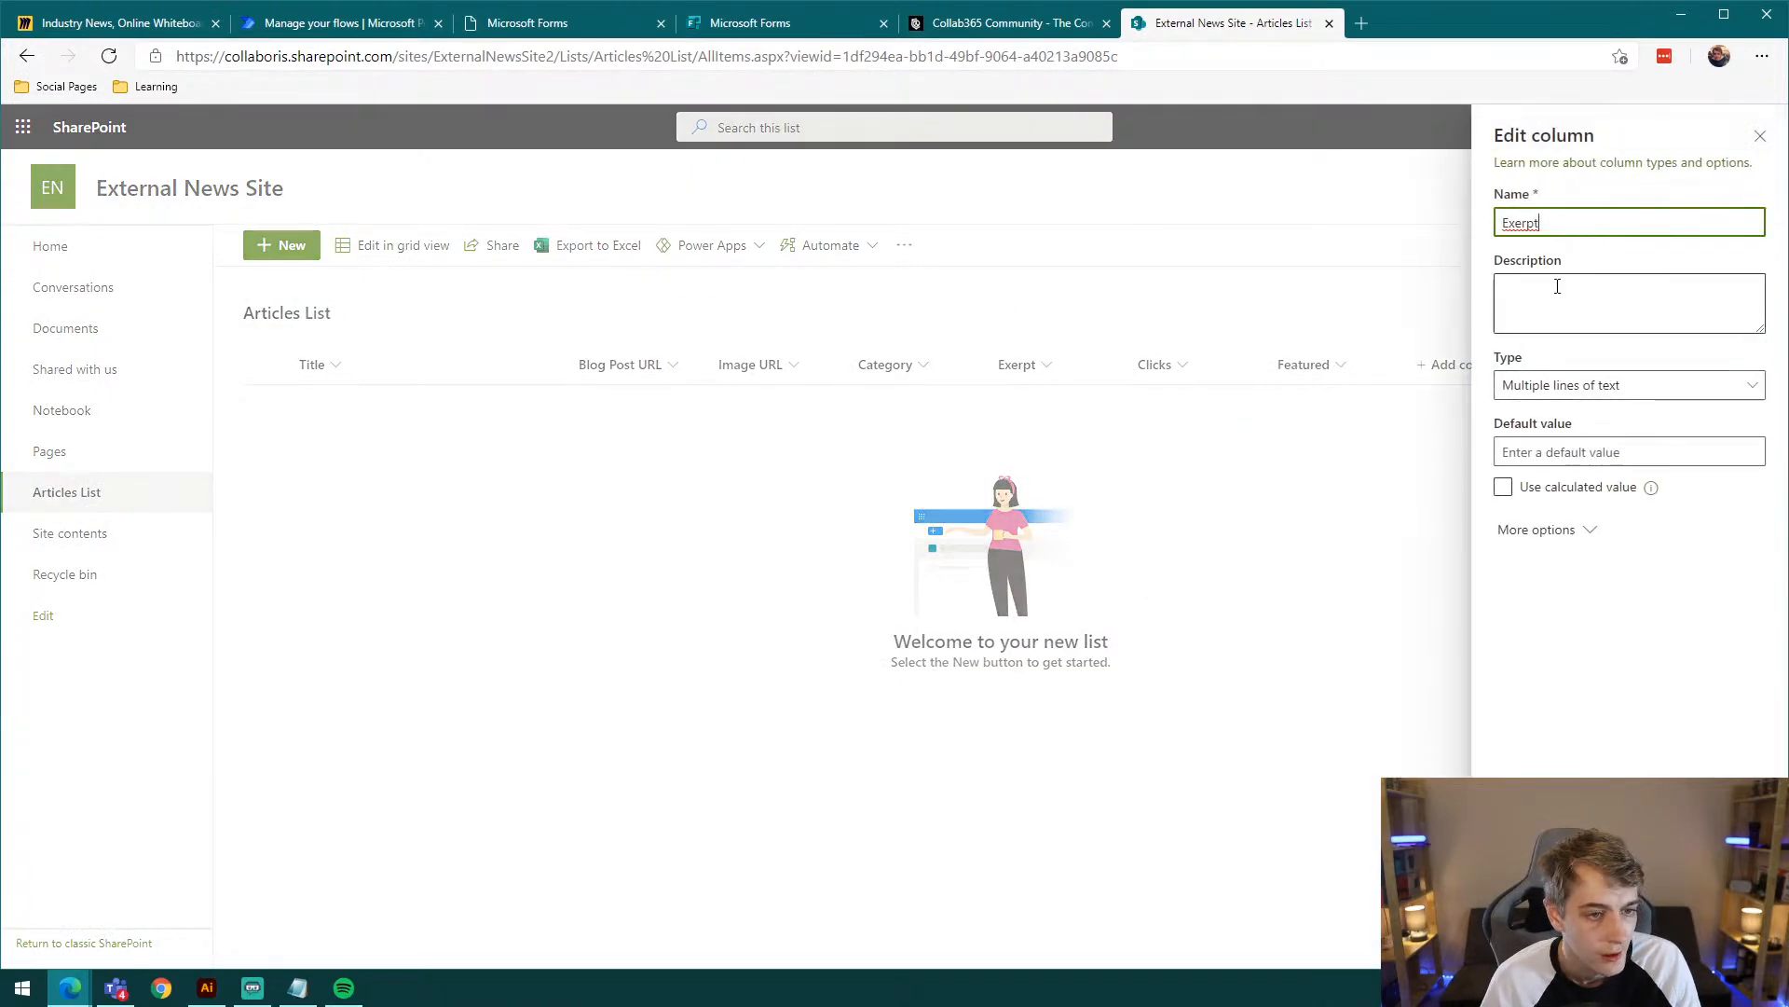
pyautogui.click(1529, 224)
pyautogui.write('c')
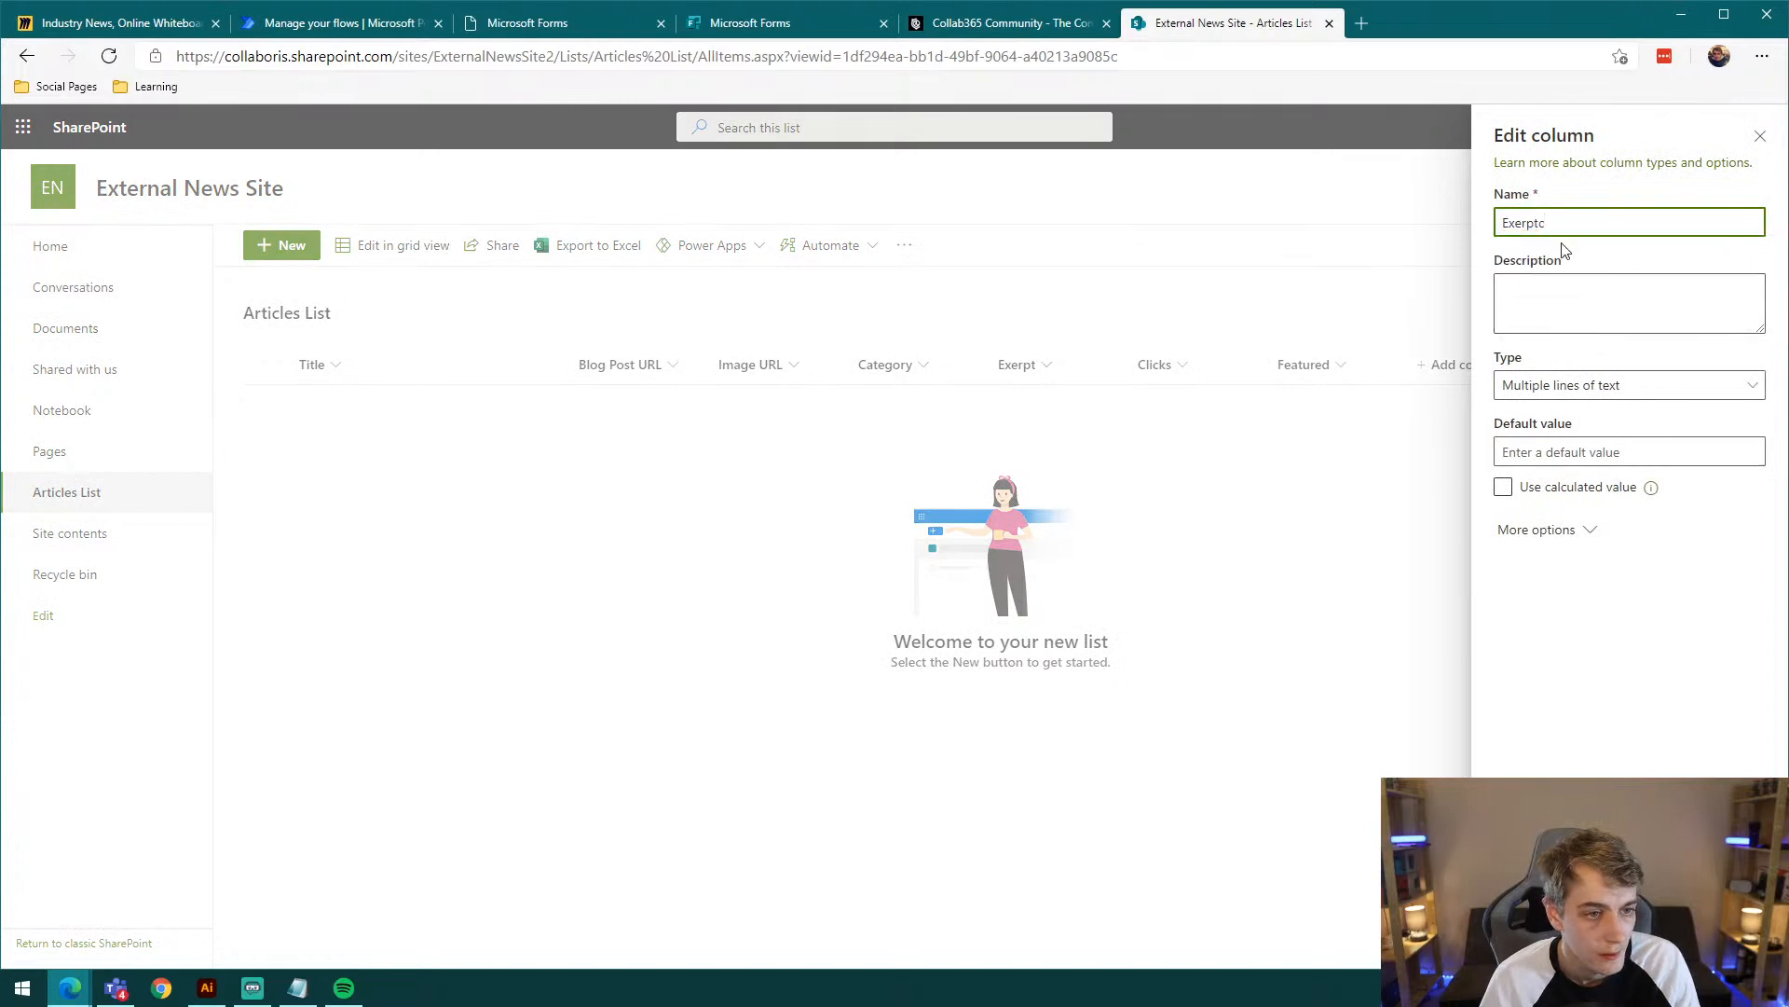
pyautogui.press('BackSpace')
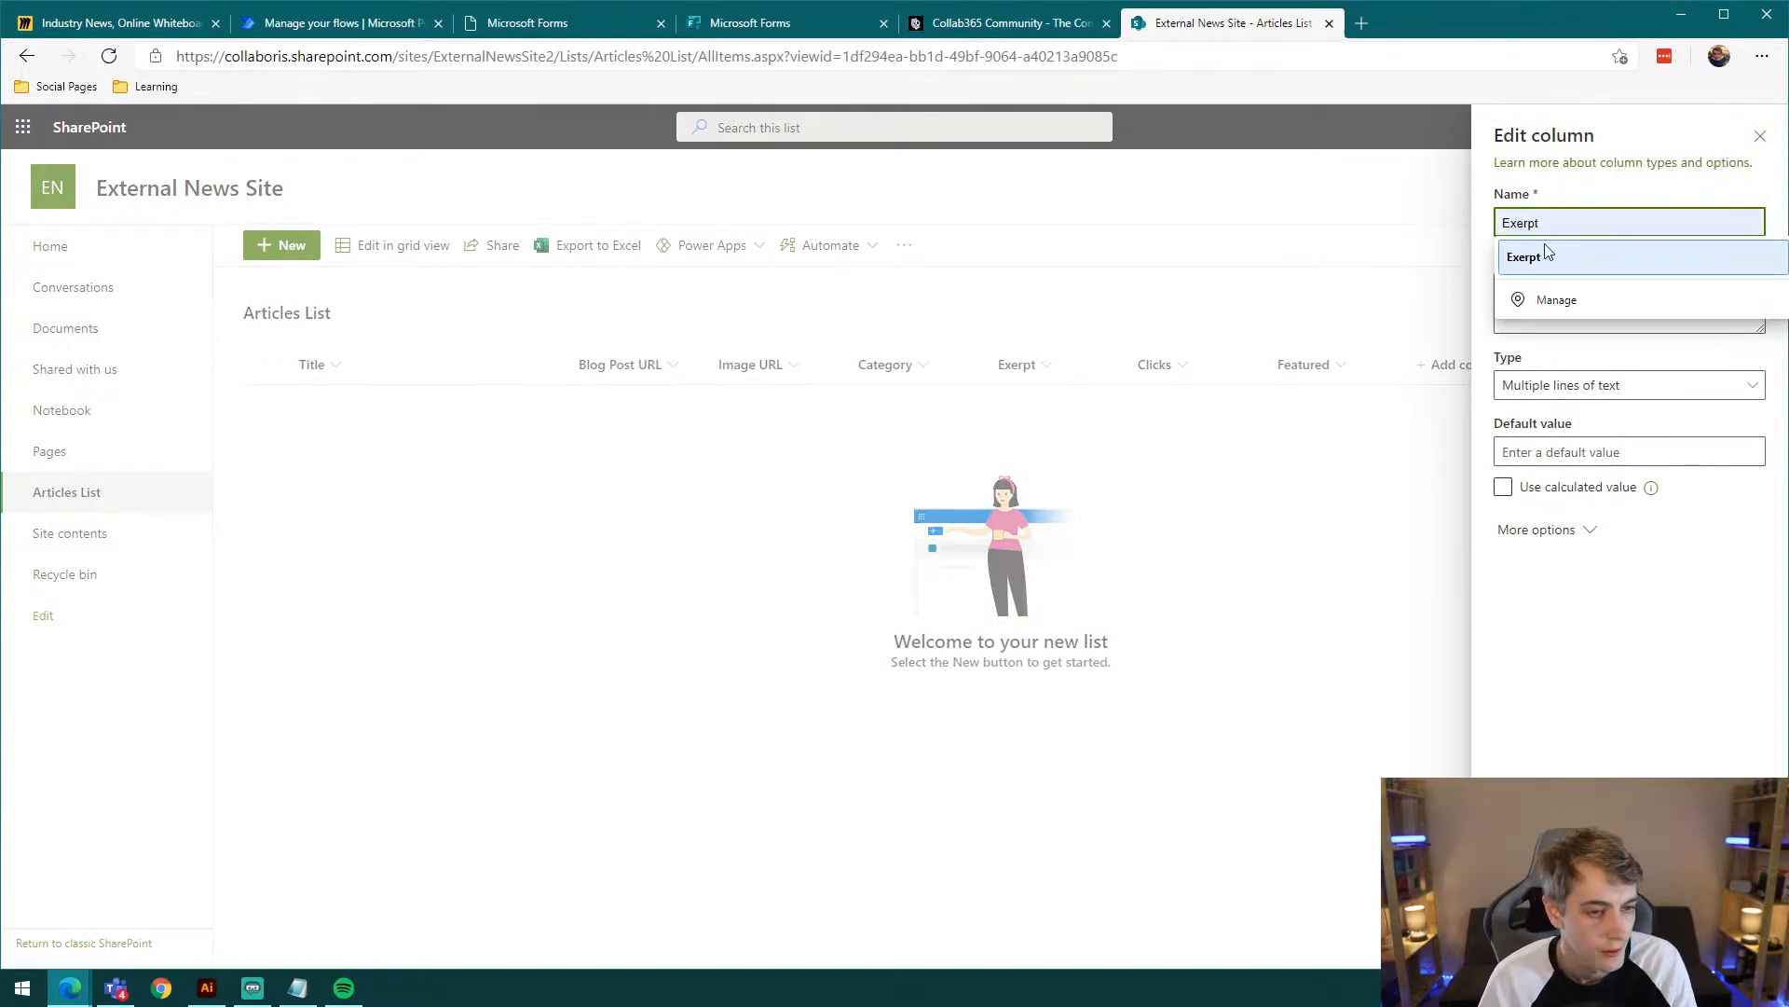
pyautogui.click(1516, 223)
pyautogui.write('c')
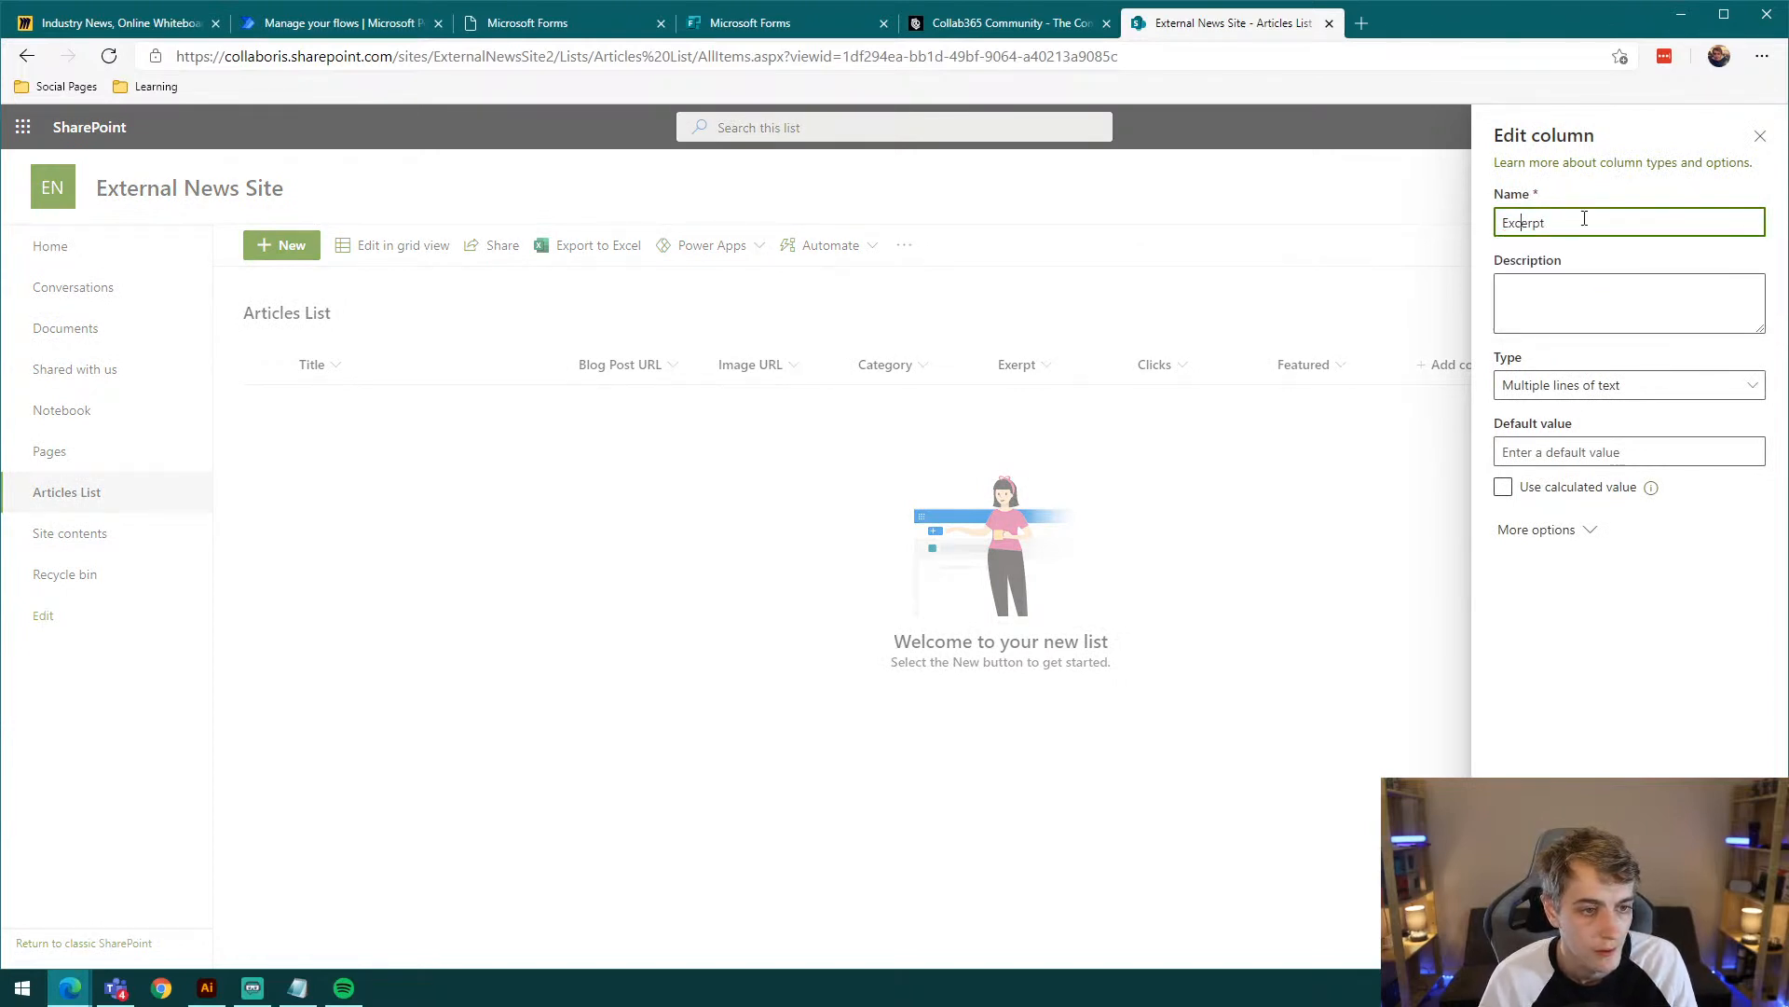
pyautogui.click(1584, 193)
pyautogui.click(1530, 938)
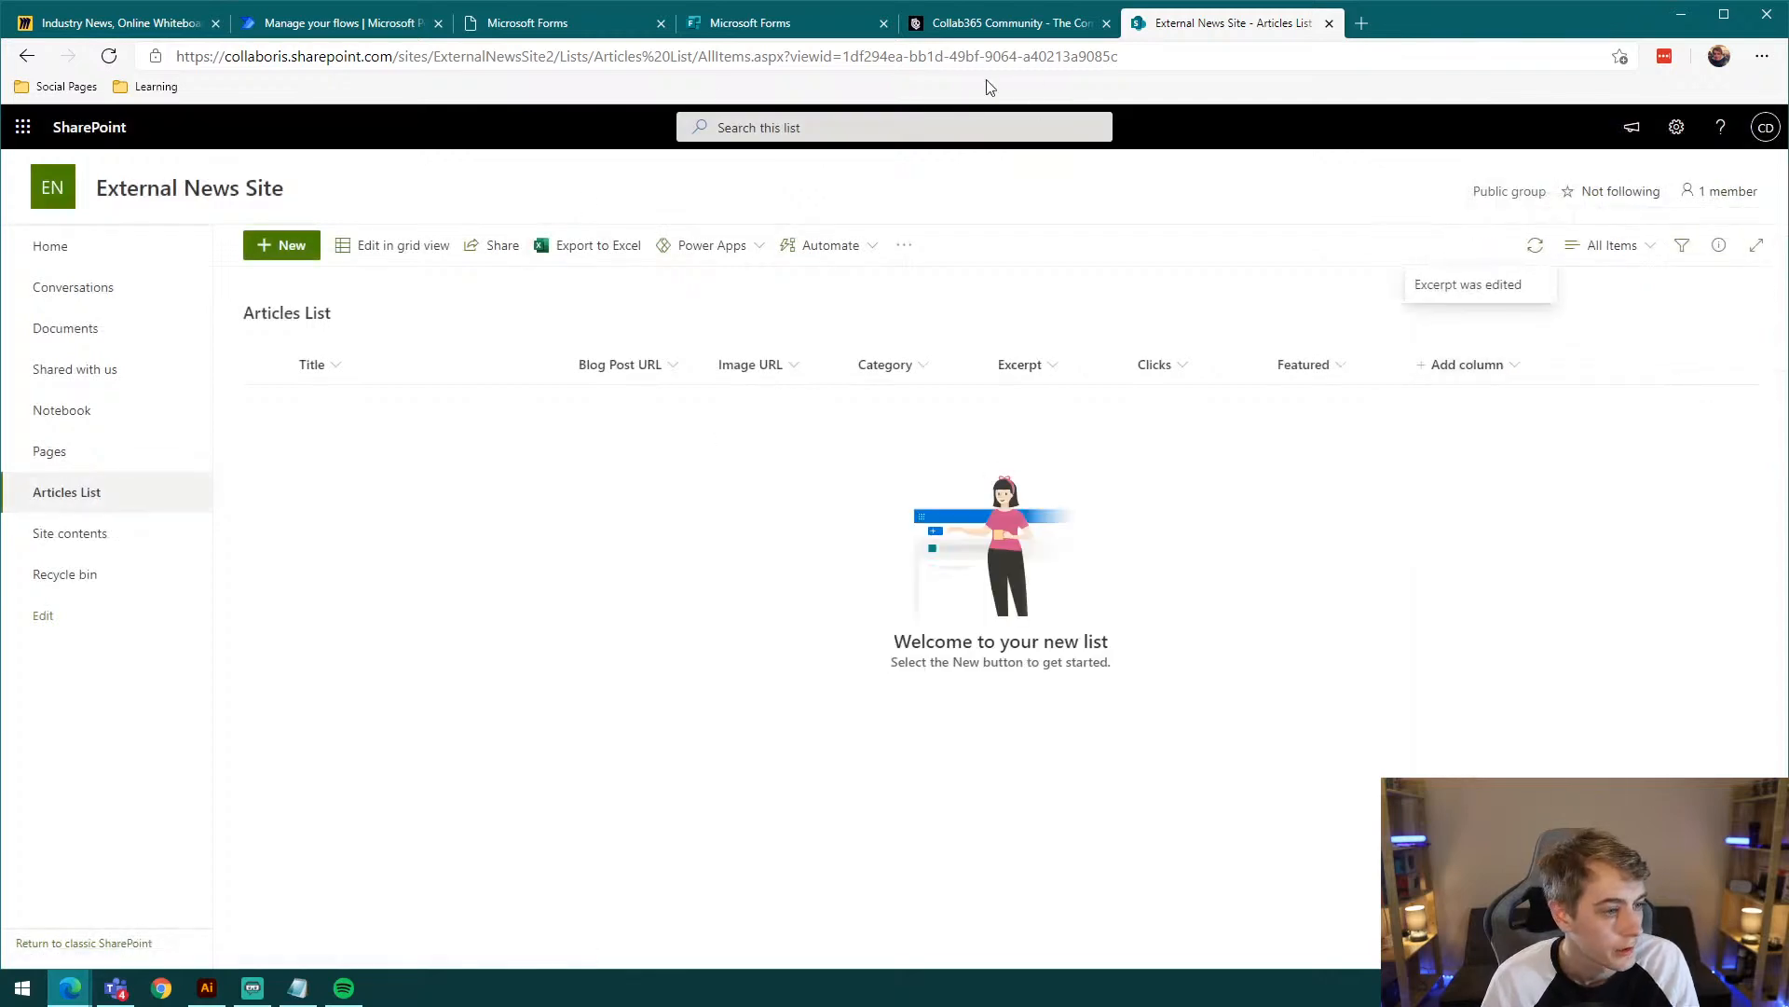
# Step: Return to the article submission form and make the "Excerpt (short description)" question optional
pyautogui.click(803, 31)
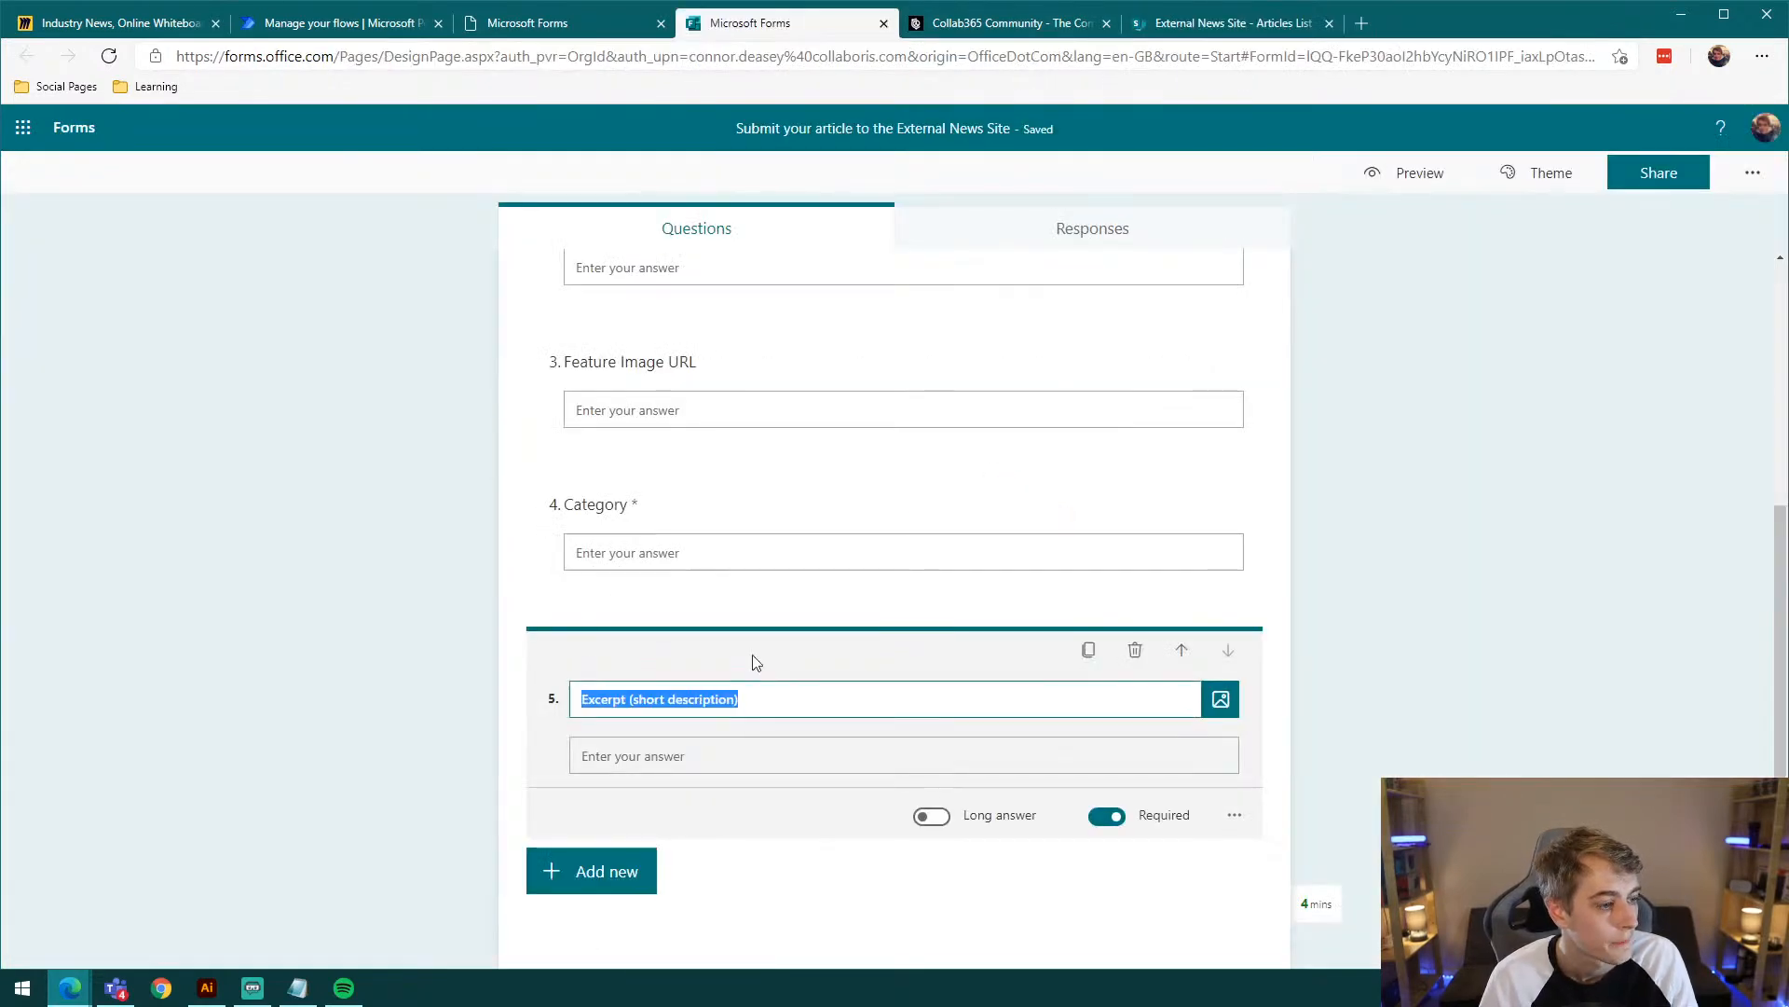
pyautogui.click(790, 848)
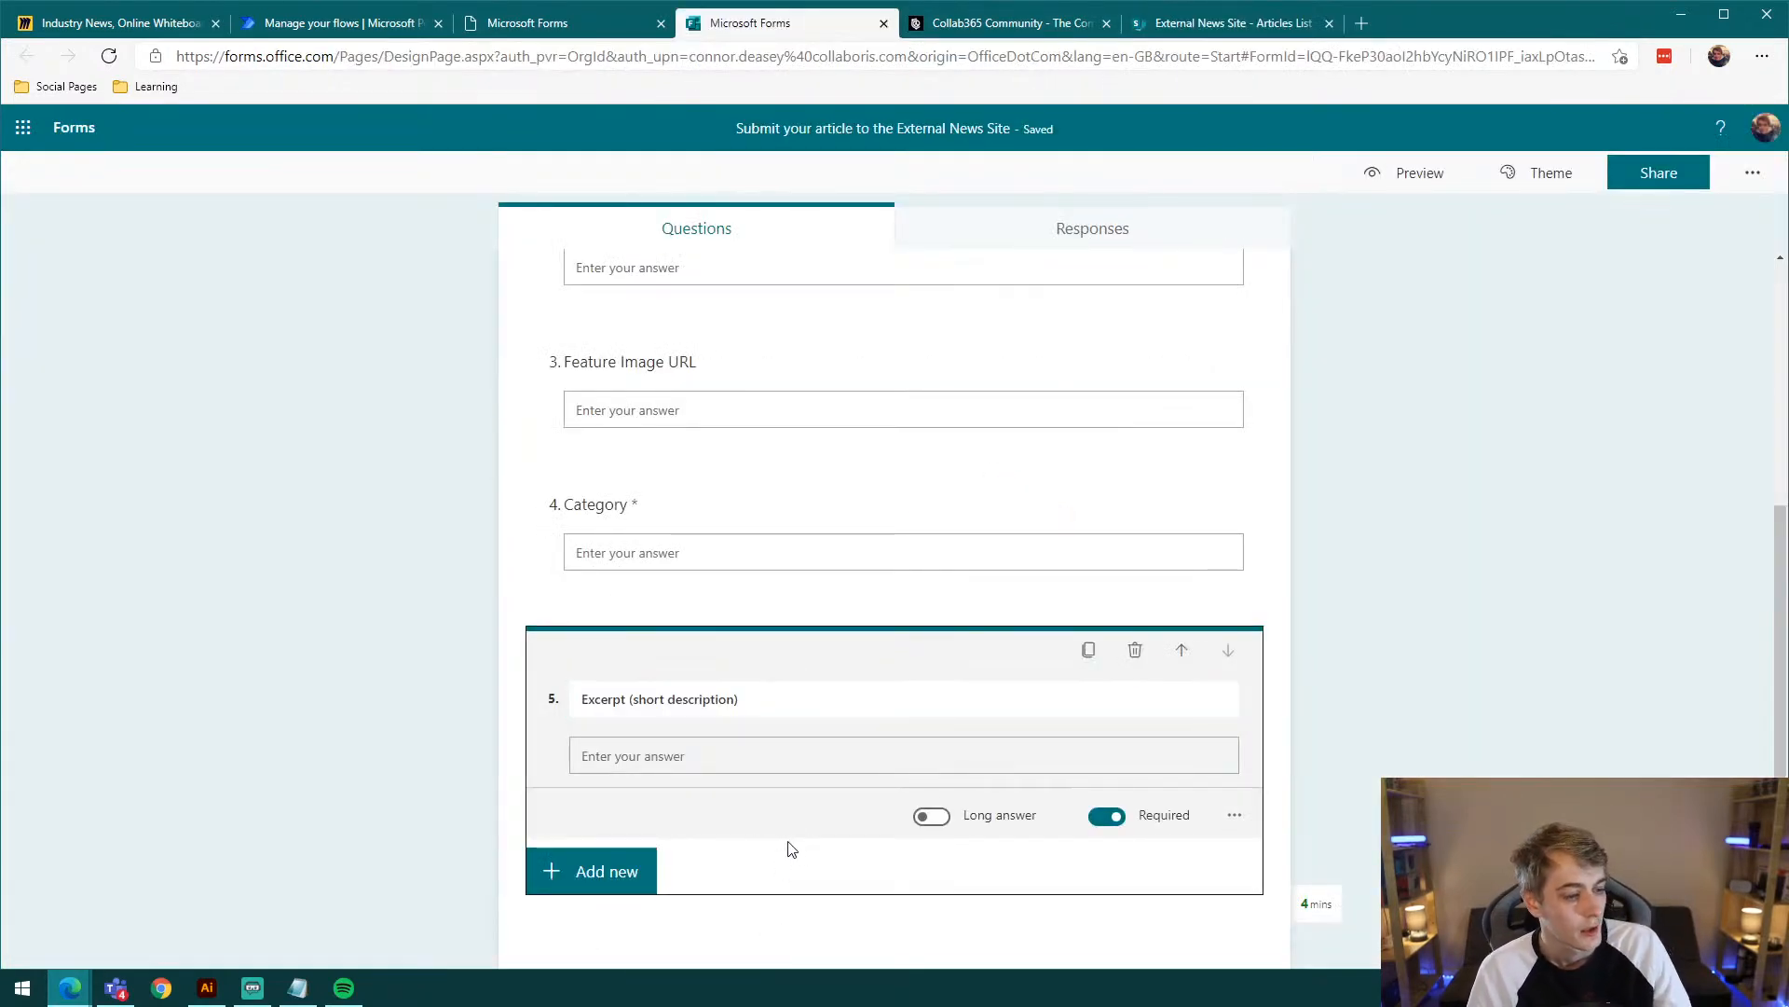
pyautogui.click(1107, 816)
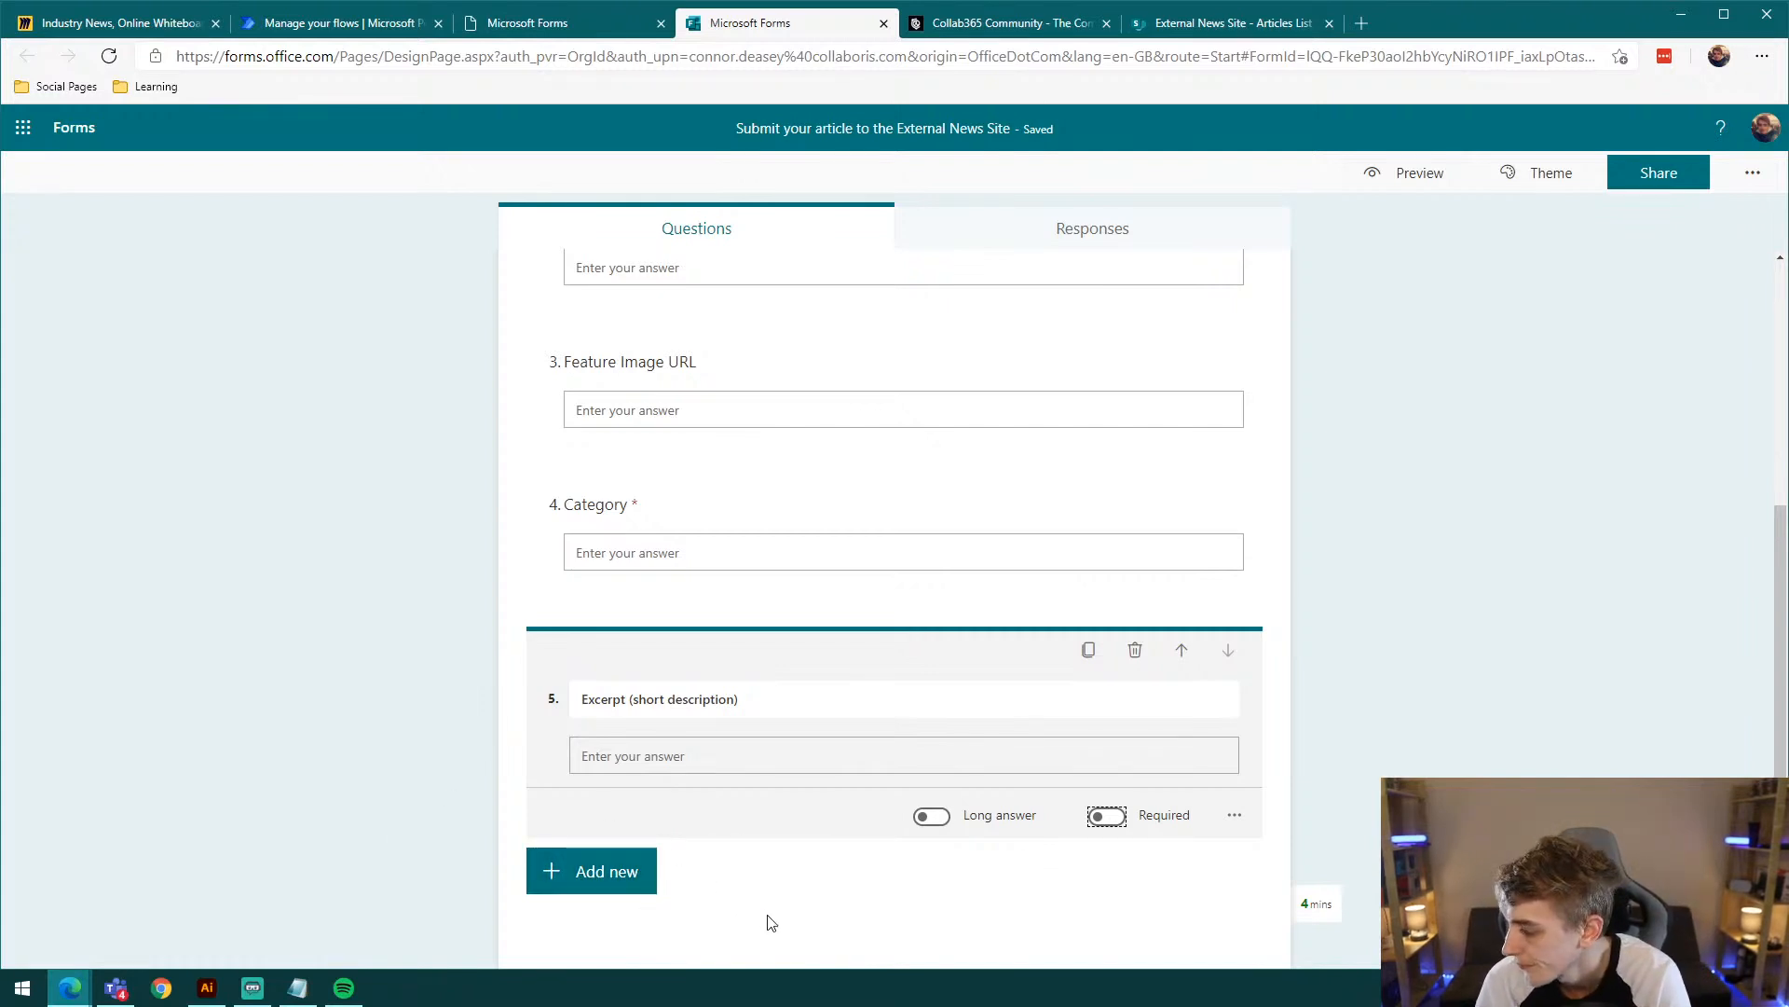
pyautogui.scroll(4, 1492, 637)
pyautogui.scroll(-4, 1489, 637)
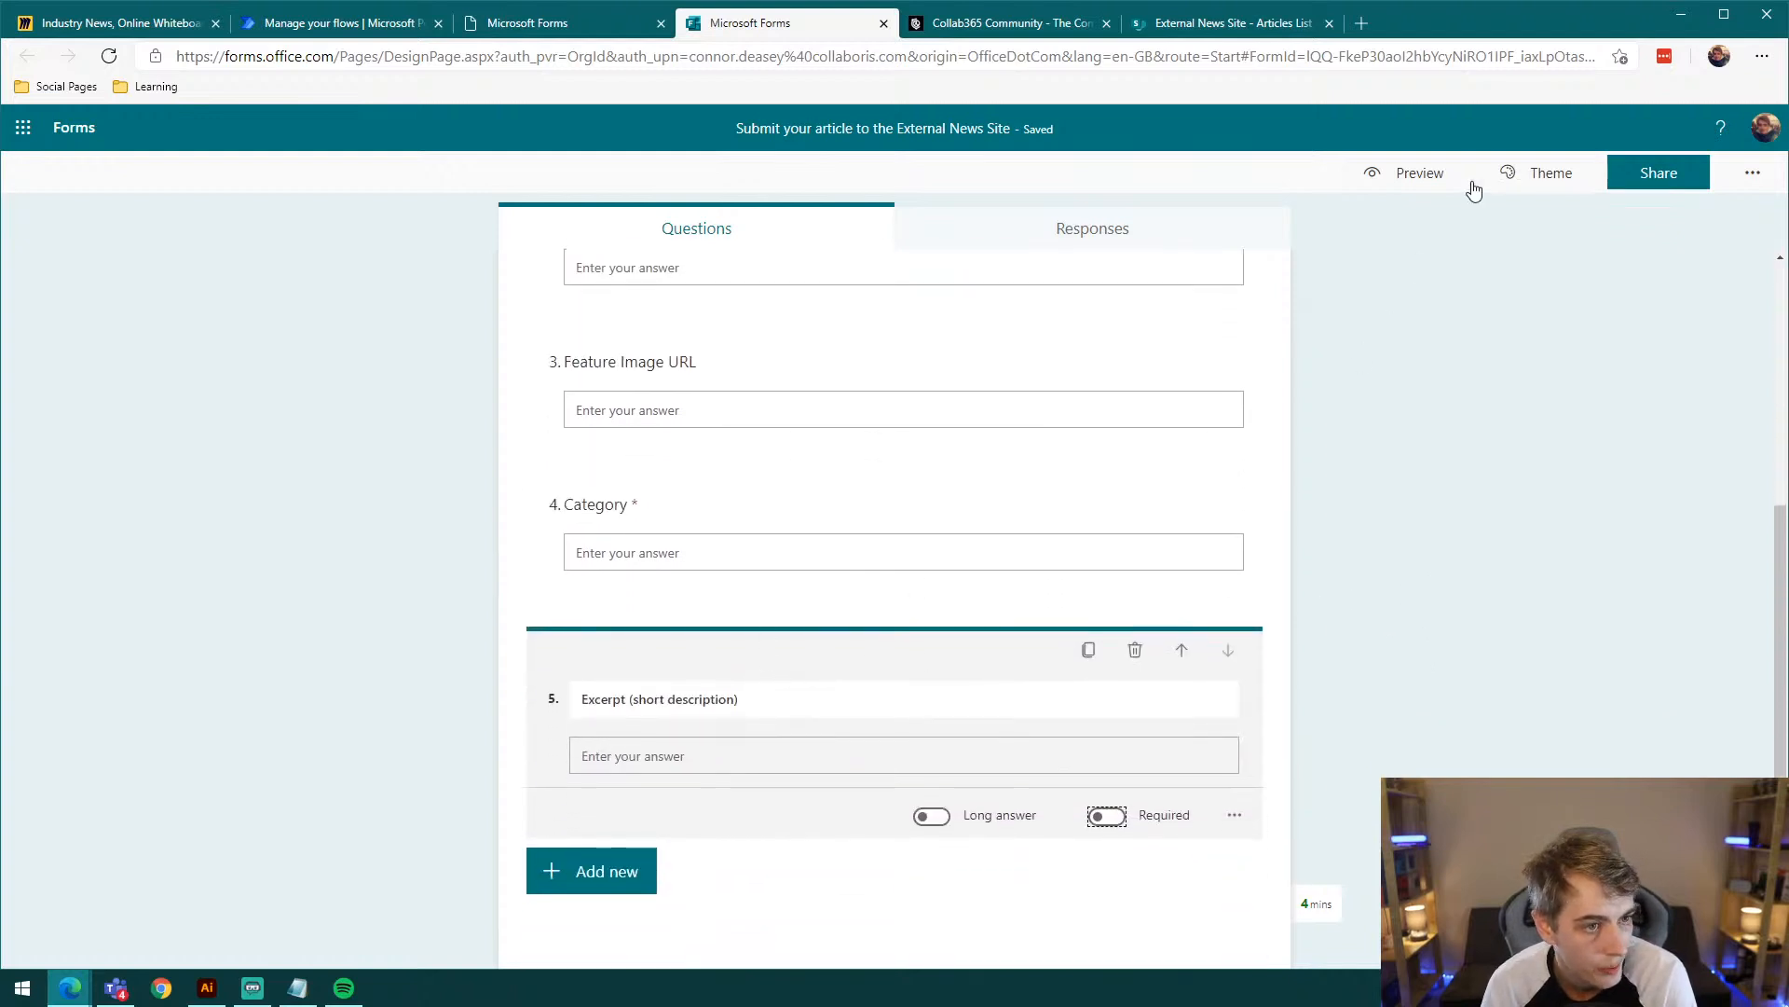
# Step: Preview the whole form in the computer and mobile layouts, then return to editing
pyautogui.click(1398, 175)
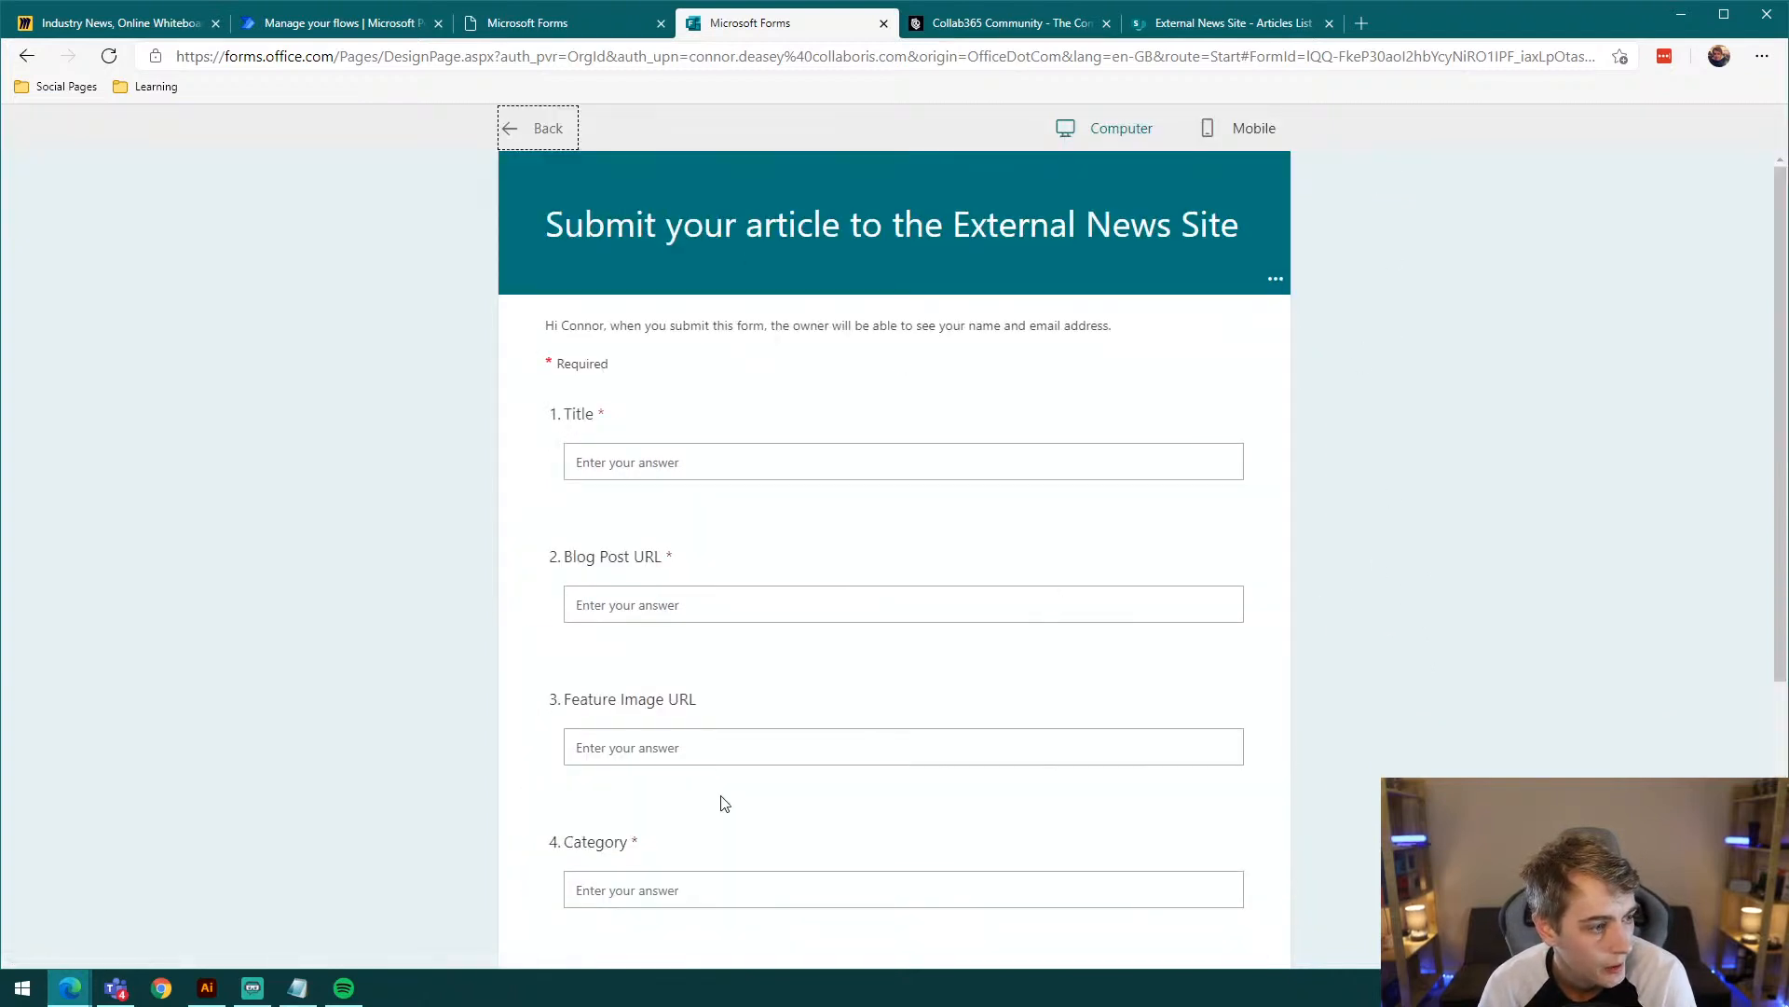
pyautogui.scroll(-5, 1007, 591)
pyautogui.scroll(5, 1013, 587)
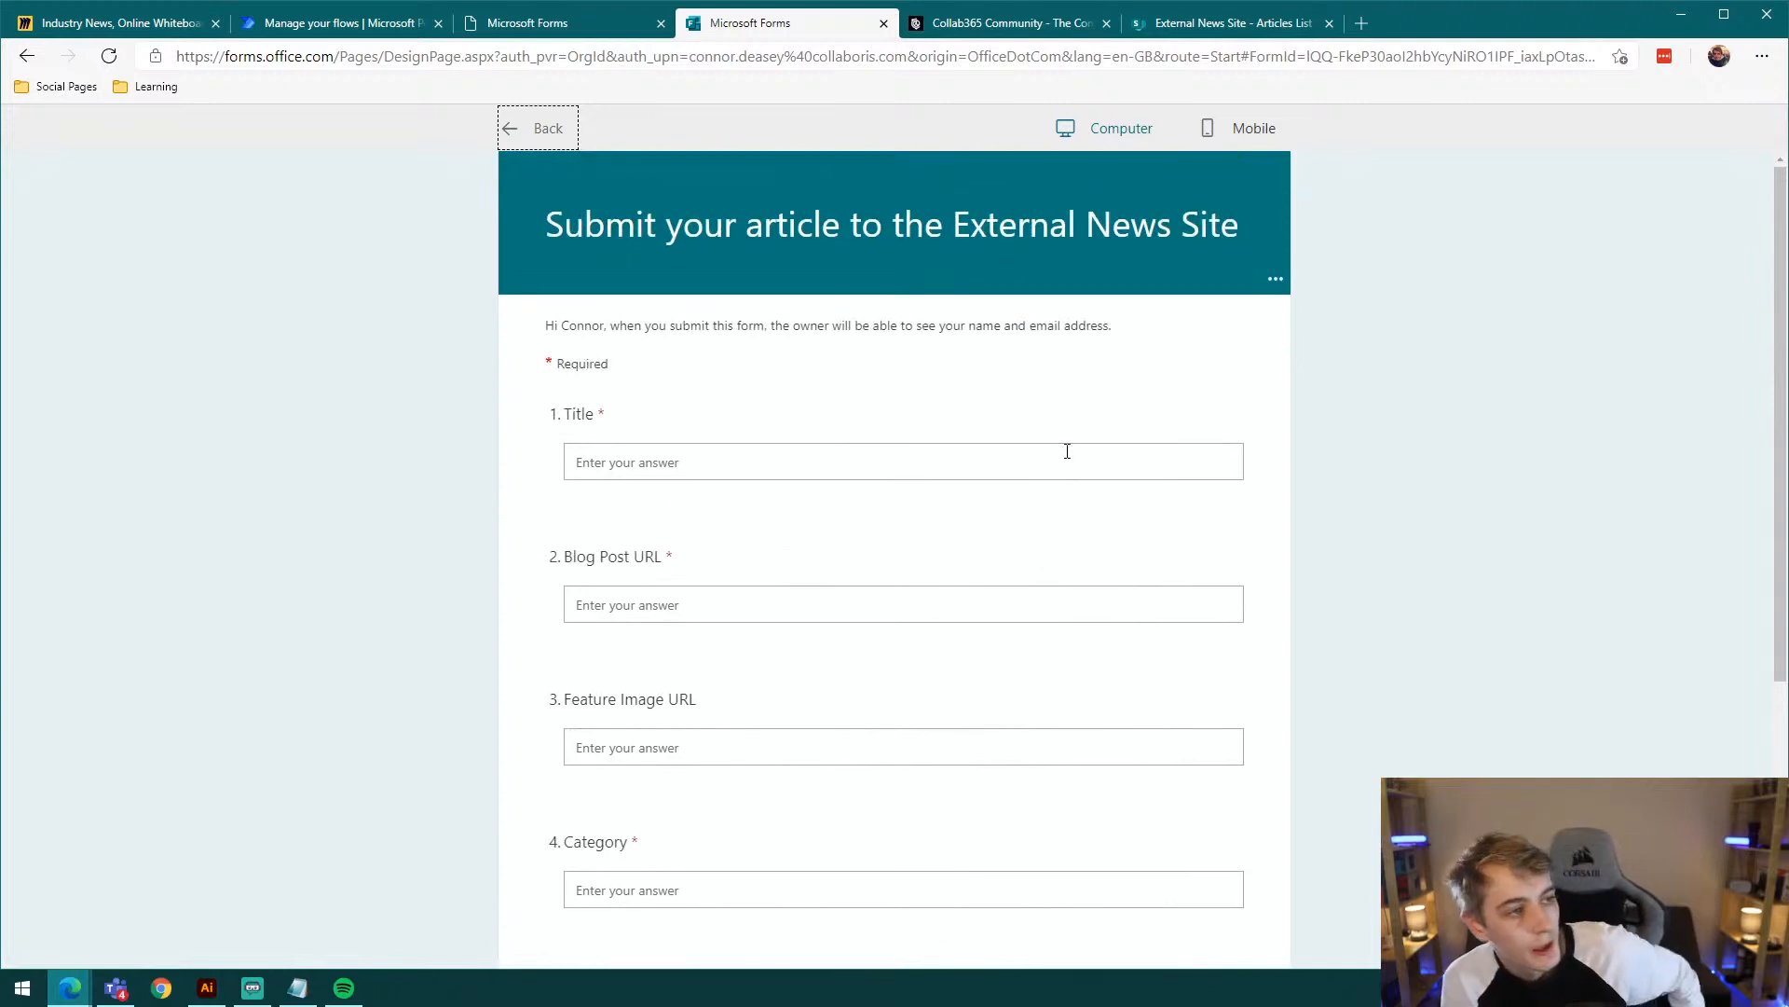
pyautogui.scroll(-5, 1072, 529)
pyautogui.scroll(5, 1068, 517)
pyautogui.click(1255, 130)
pyautogui.scroll(-5, 995, 476)
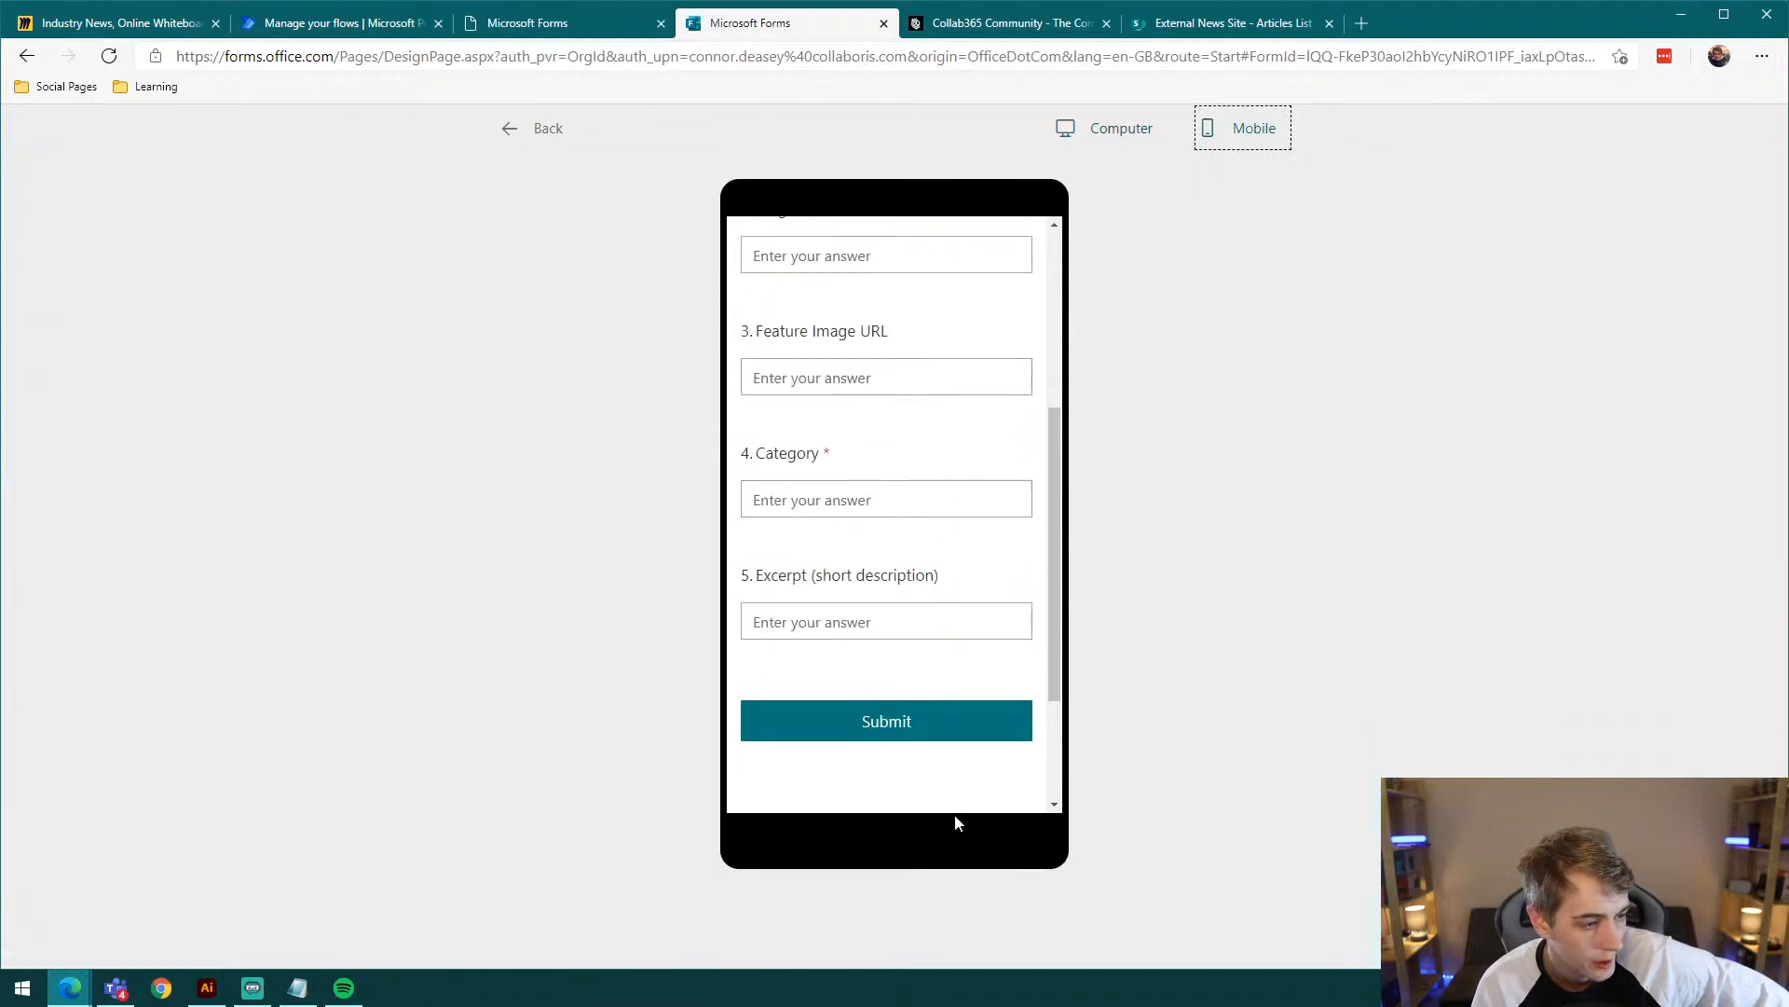
pyautogui.click(1114, 135)
pyautogui.click(541, 130)
# Step: Enable a long answer for the "Excerpt (short description)" question
pyautogui.scroll(-3, 951, 647)
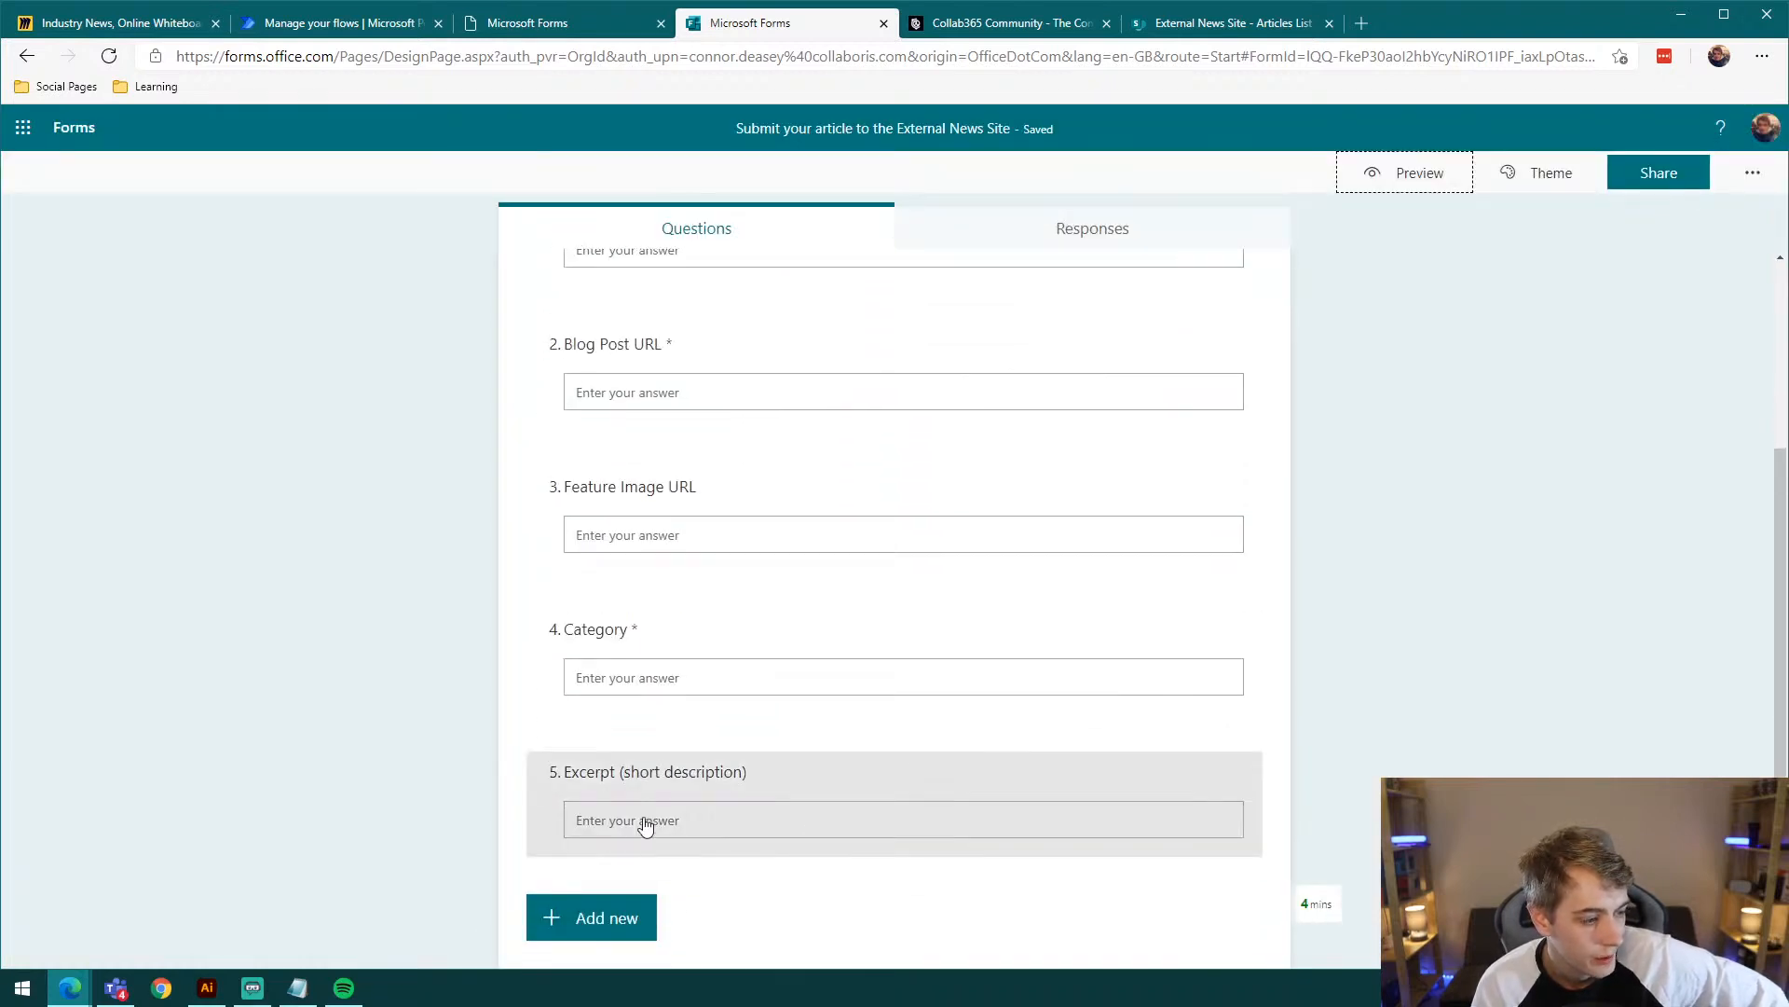
pyautogui.click(693, 826)
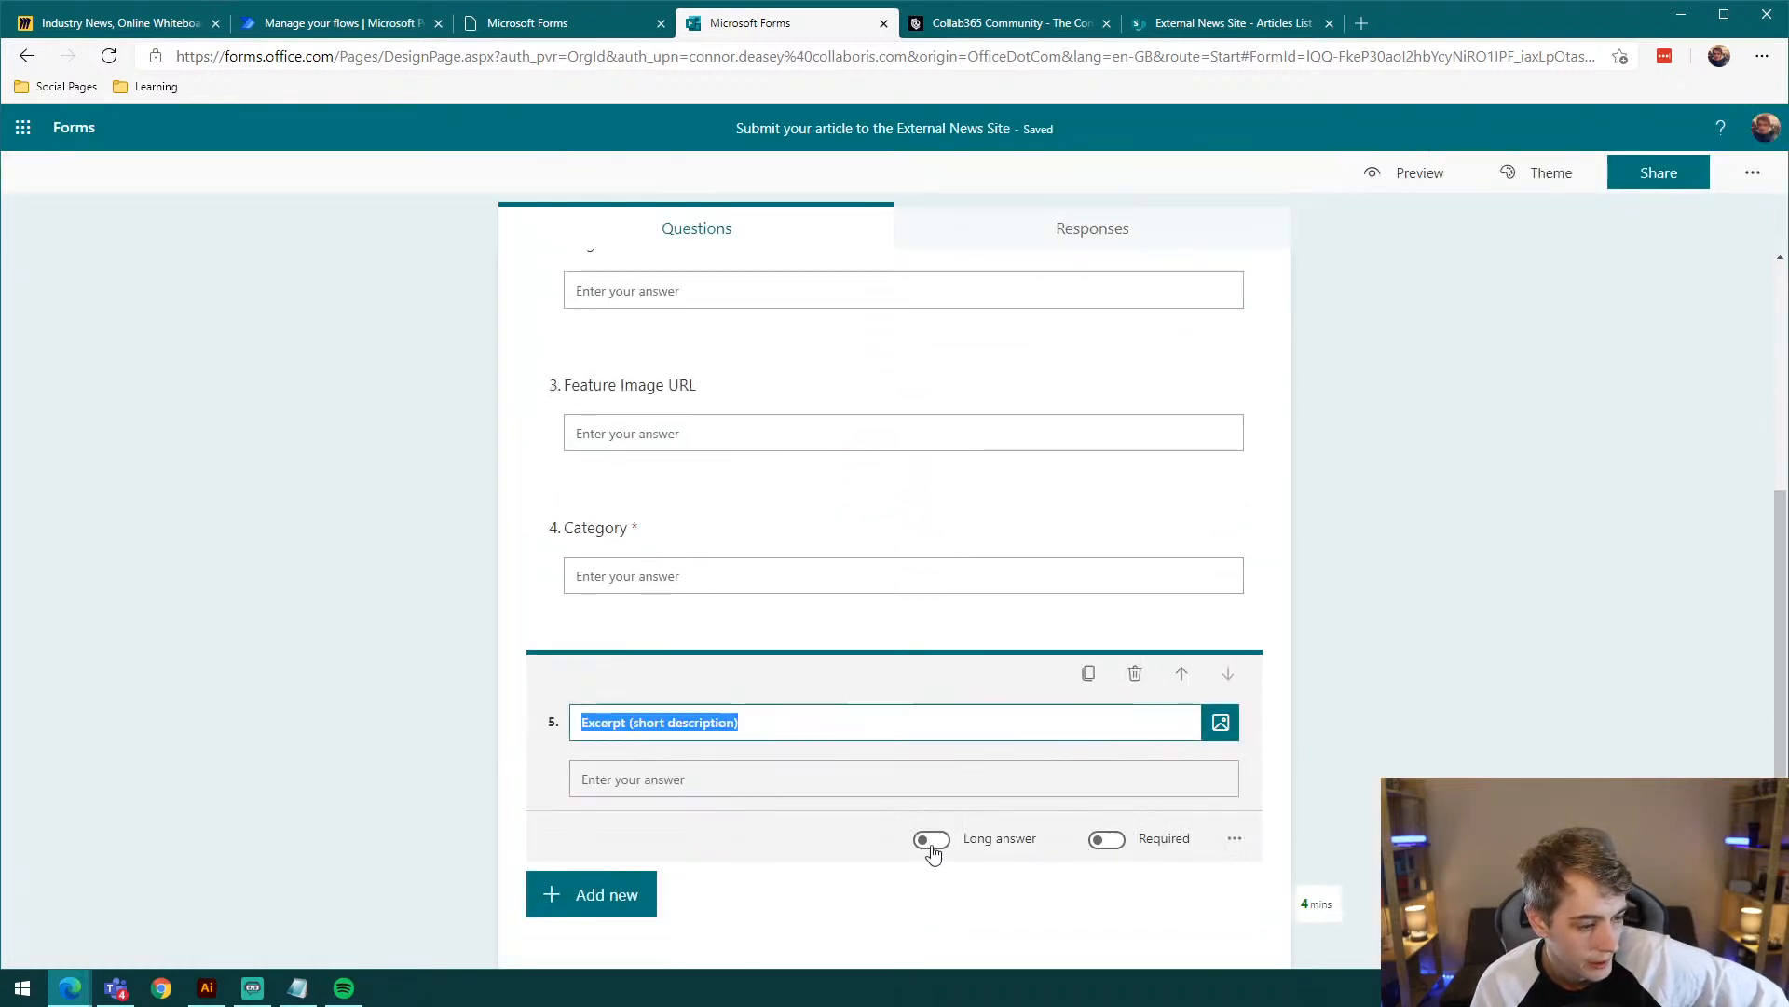
pyautogui.click(932, 840)
pyautogui.click(332, 783)
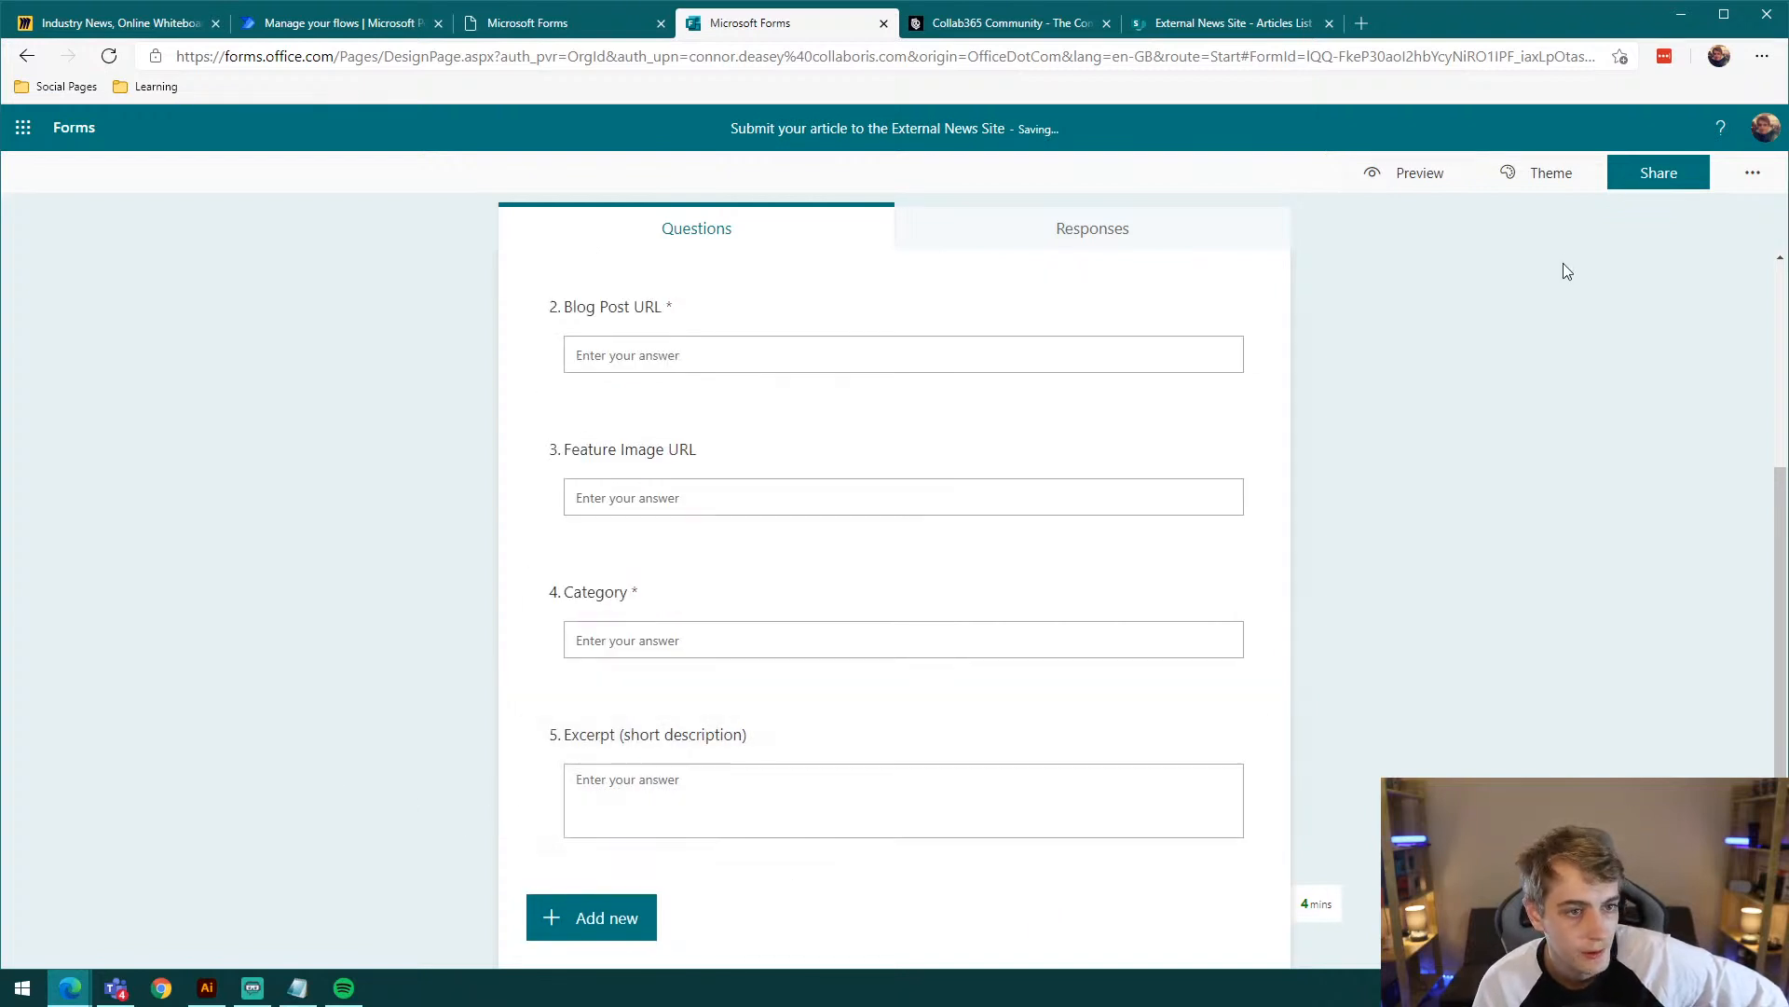
# Step: Preview the form in the mobile layout again to check the enlarged Excerpt answer field
pyautogui.click(1405, 179)
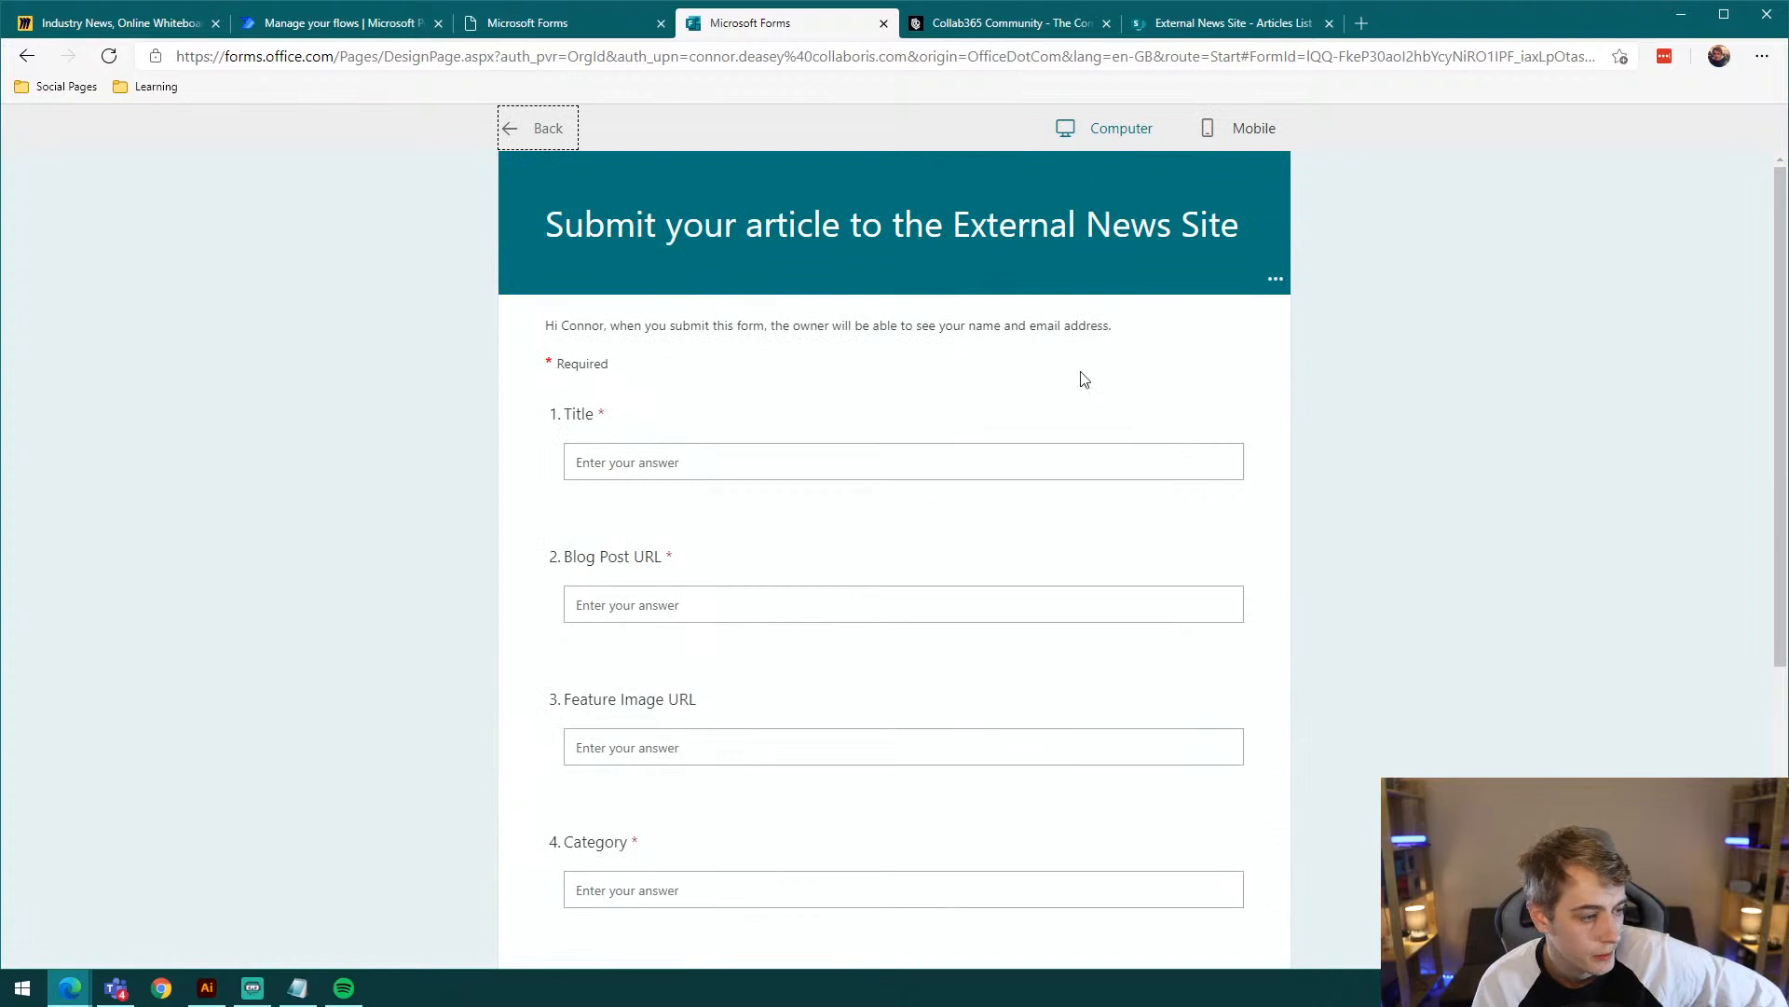
pyautogui.click(1249, 128)
pyautogui.scroll(-5, 943, 652)
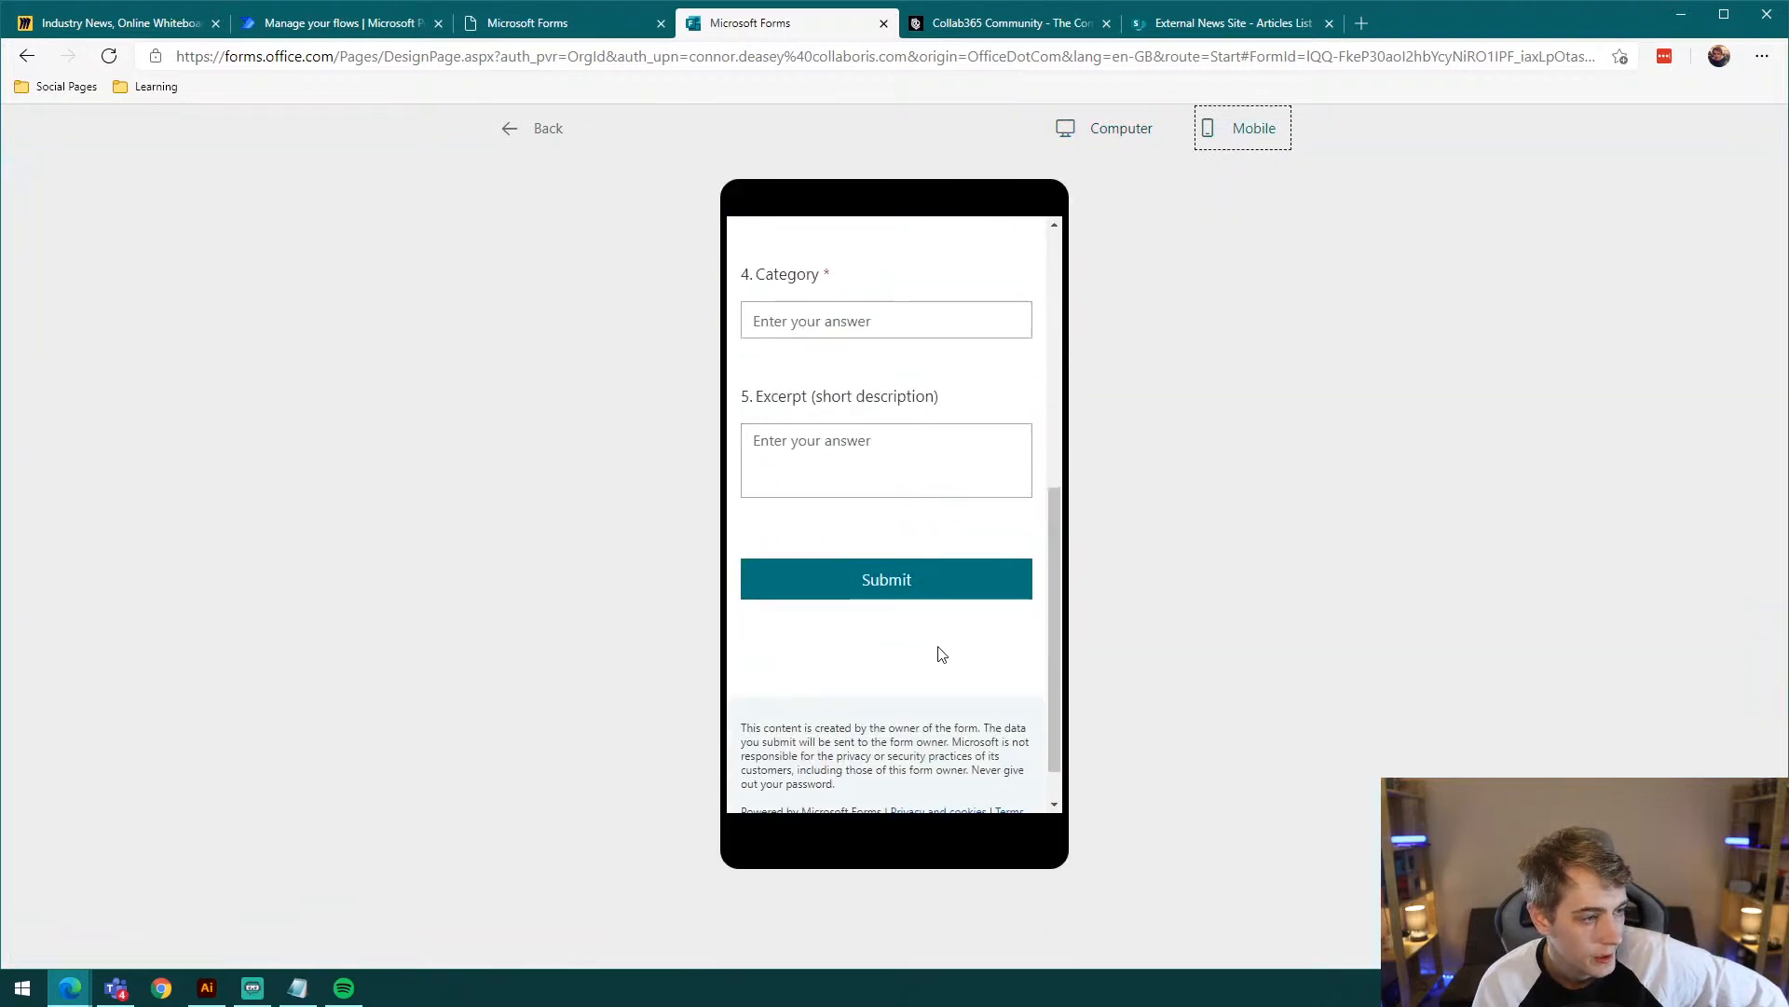
pyautogui.scroll(5, 940, 650)
pyautogui.click(1333, 479)
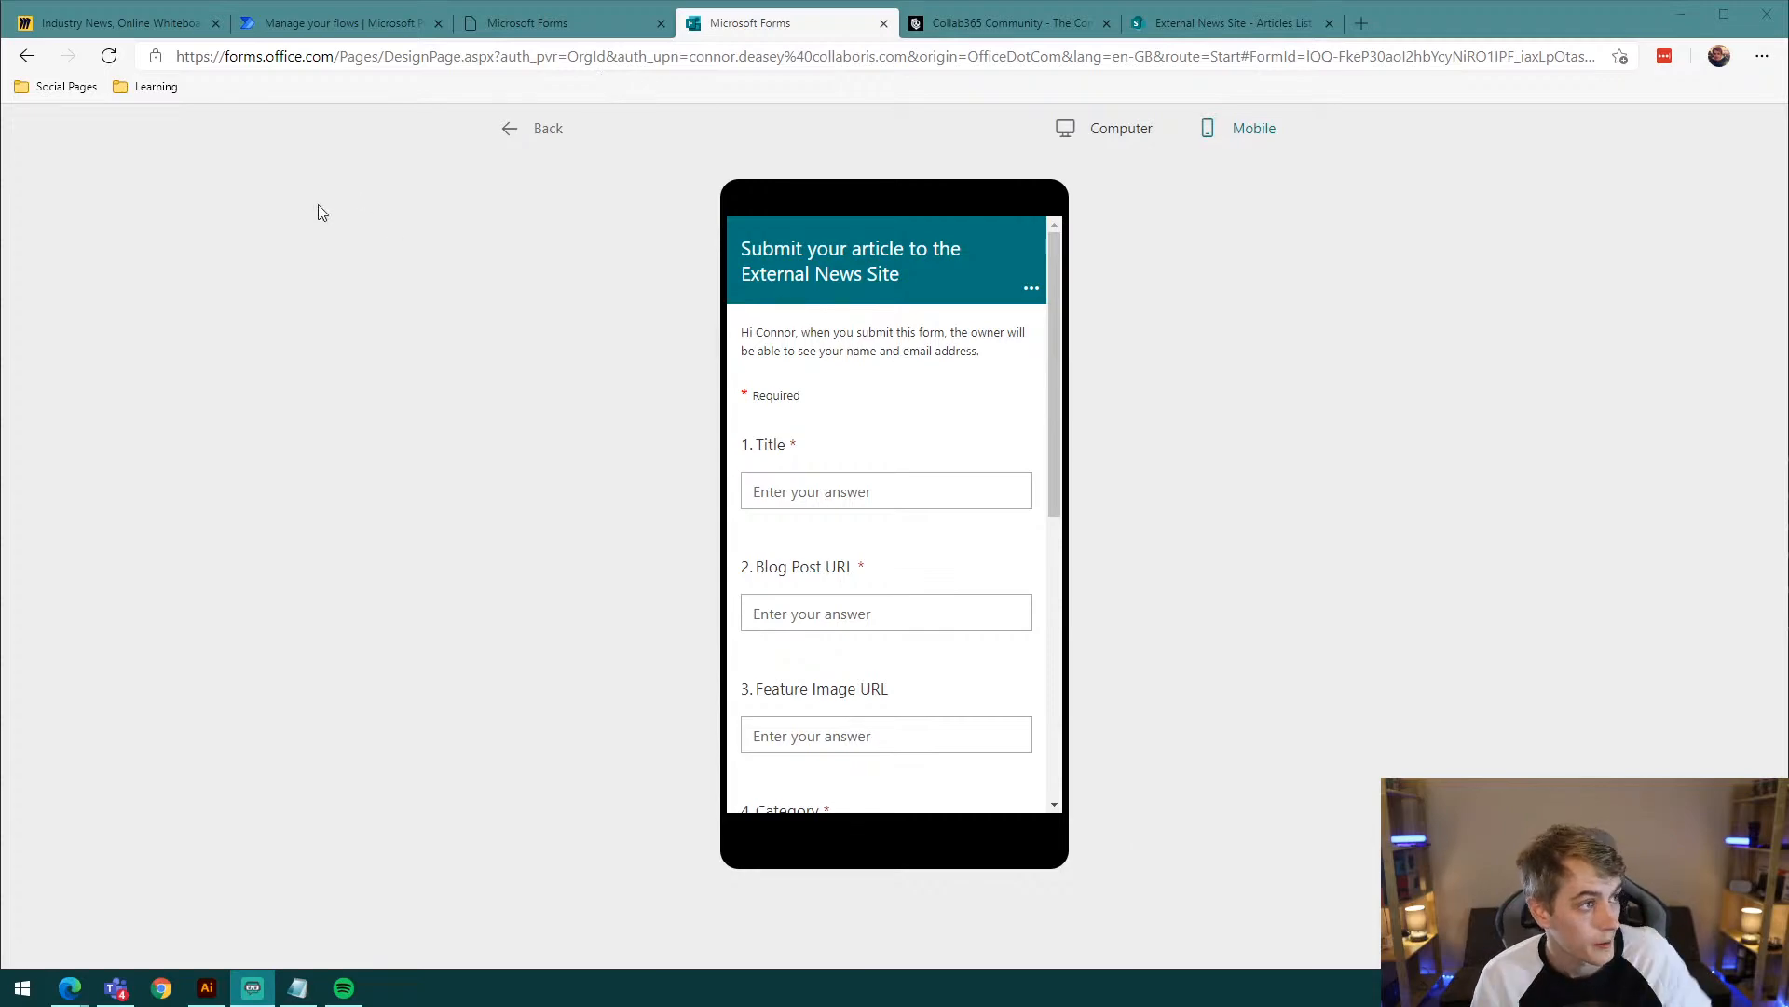
# Step: Switch to Power Automate, dismiss the new-names notice, and start building an automated cloud flow from blank
pyautogui.click(345, 37)
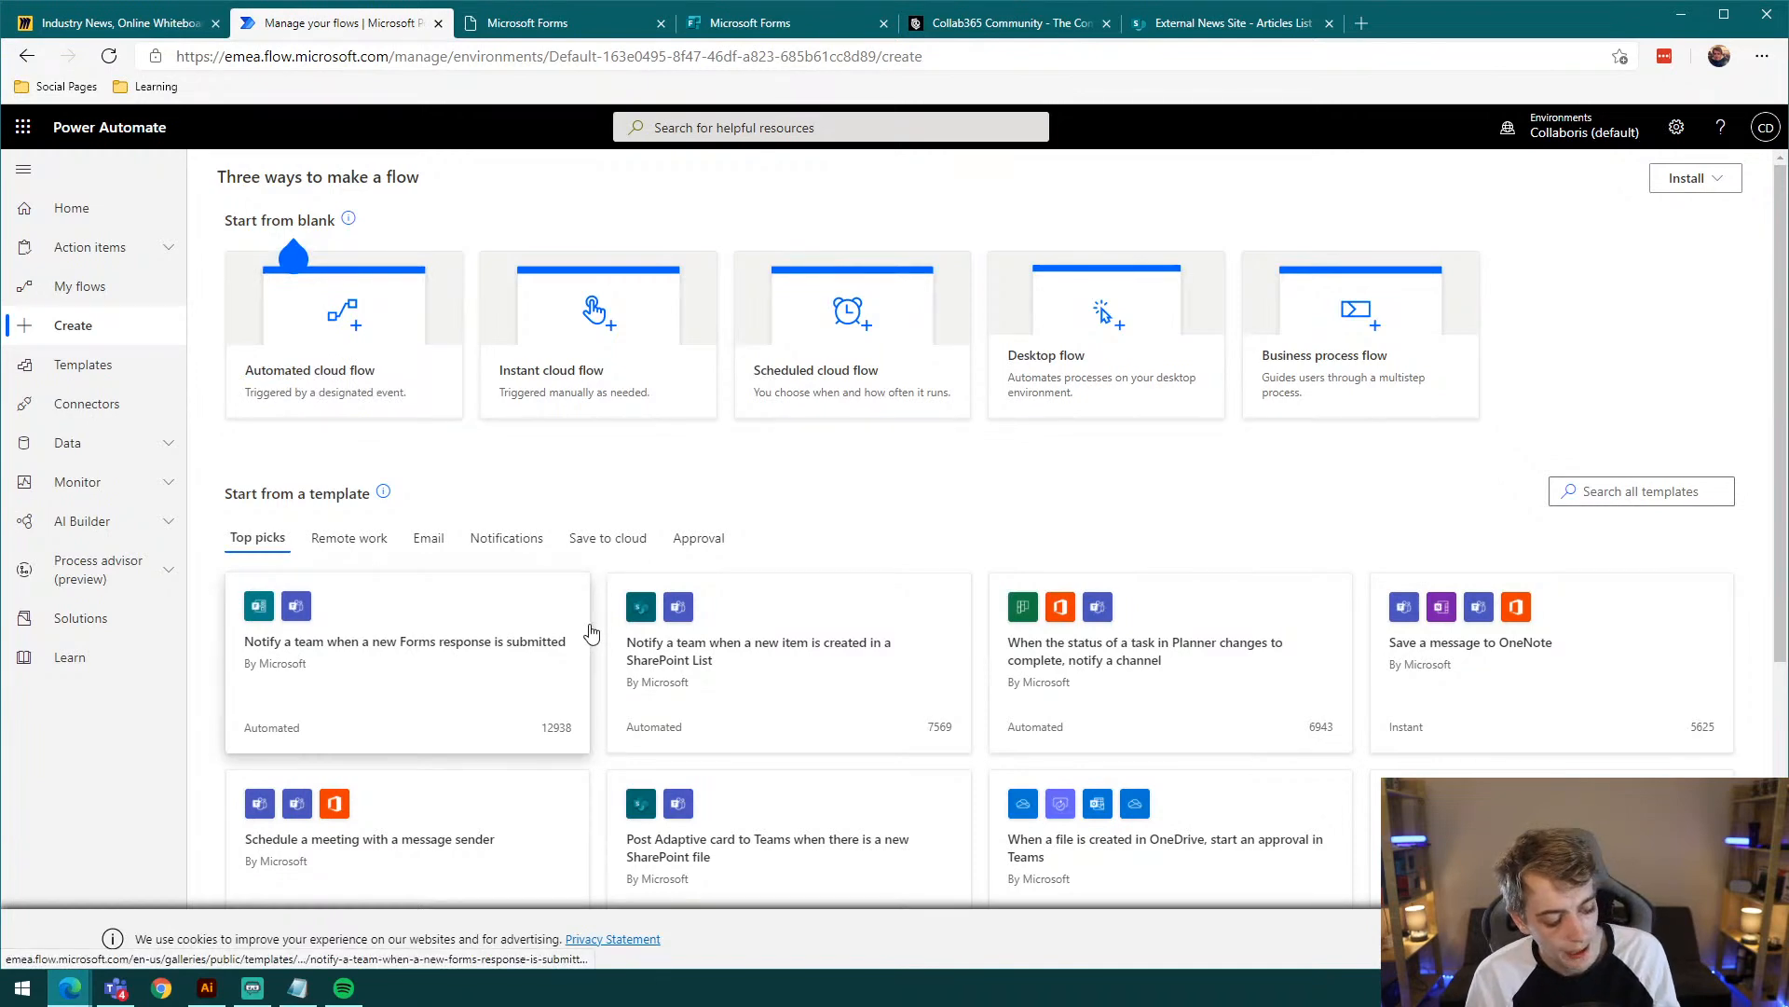
pyautogui.moveTo(294, 256)
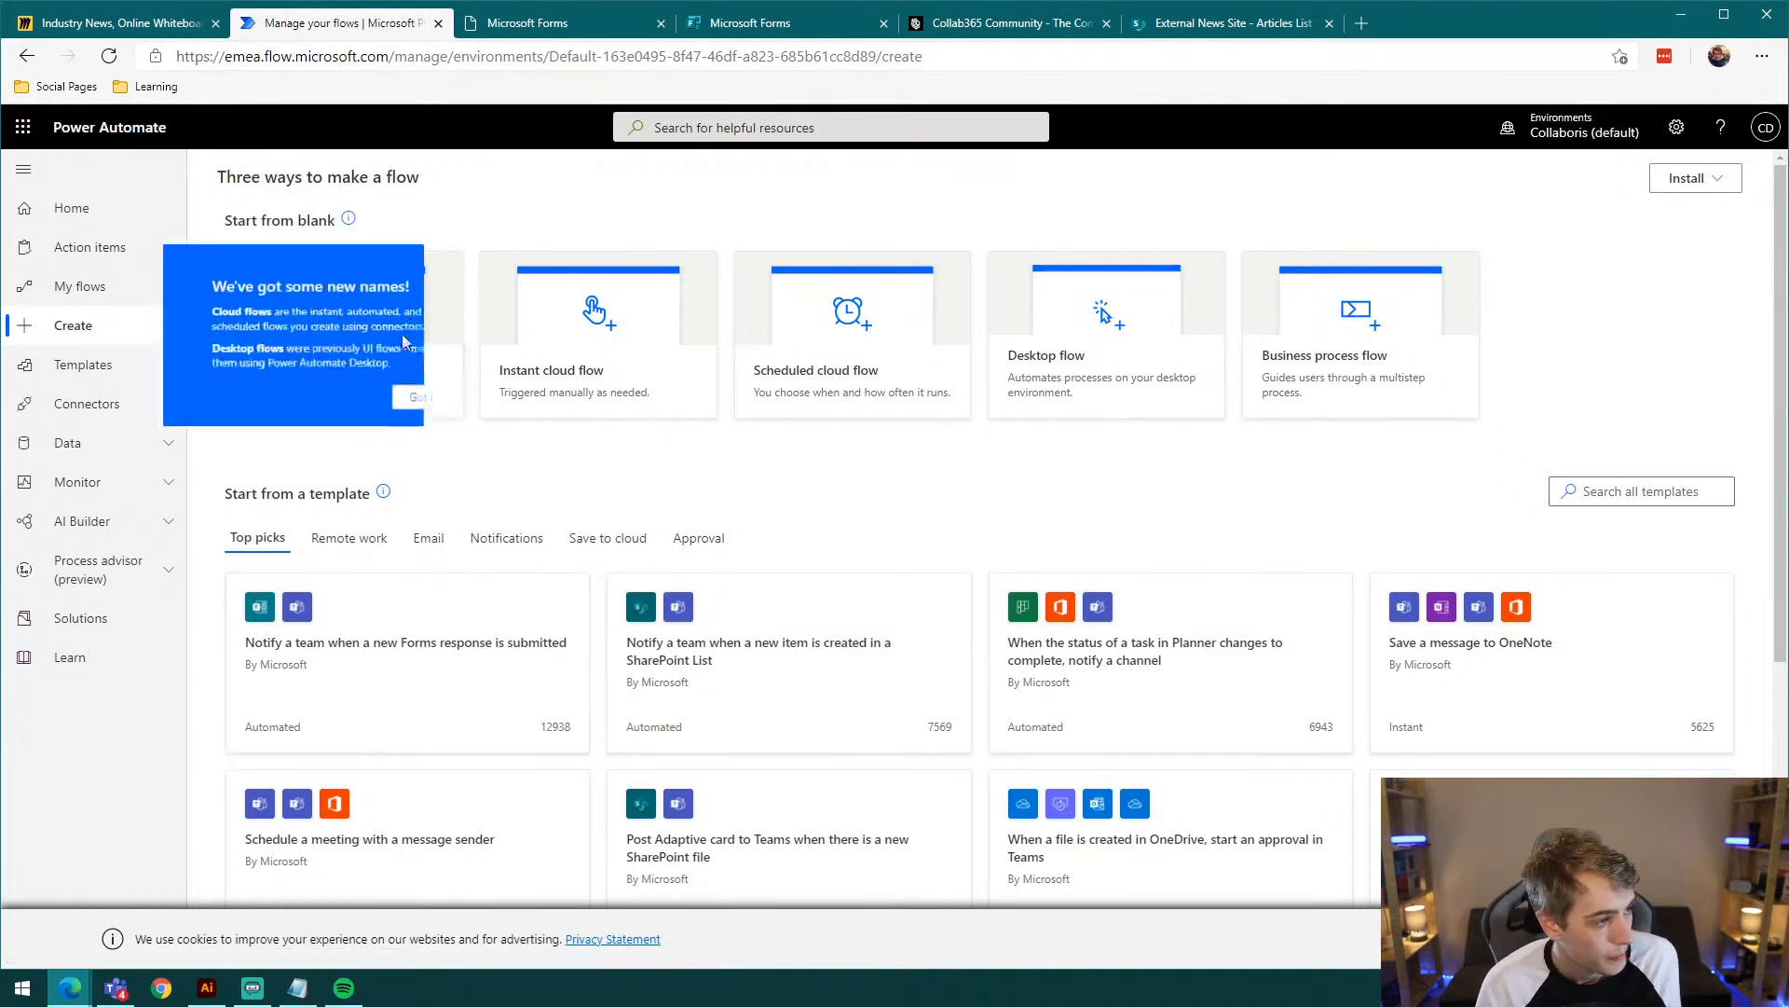
pyautogui.click(435, 272)
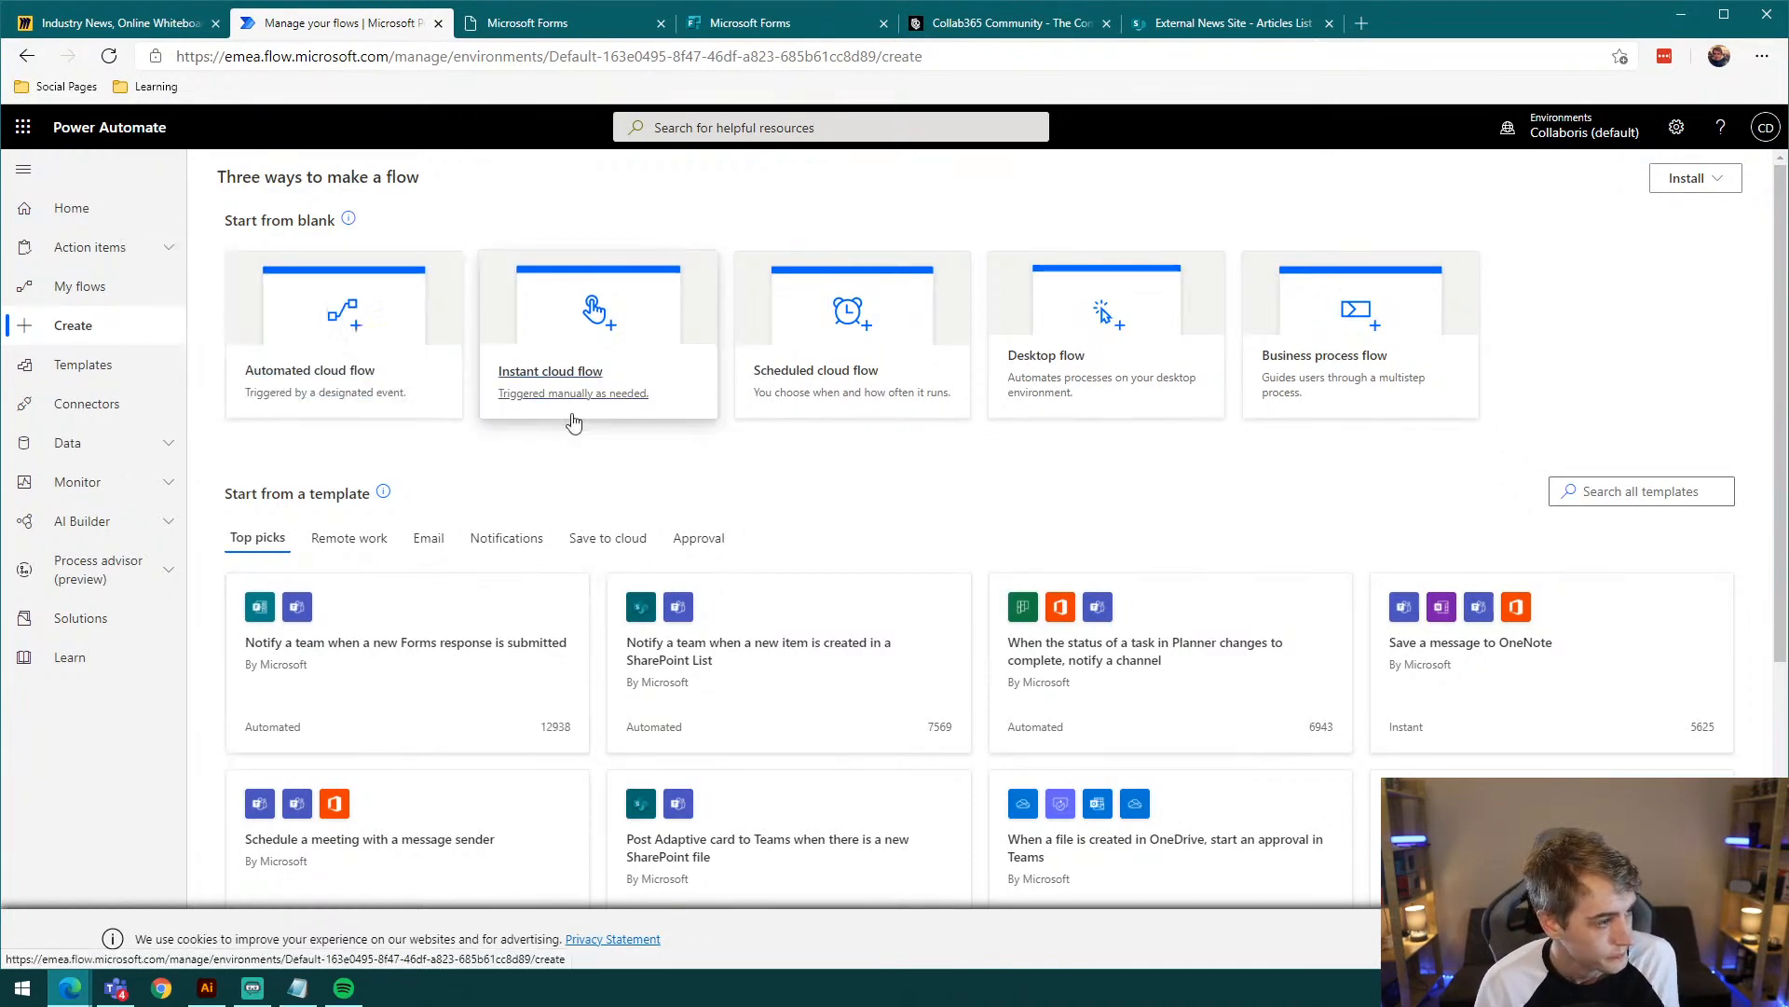
pyautogui.click(349, 385)
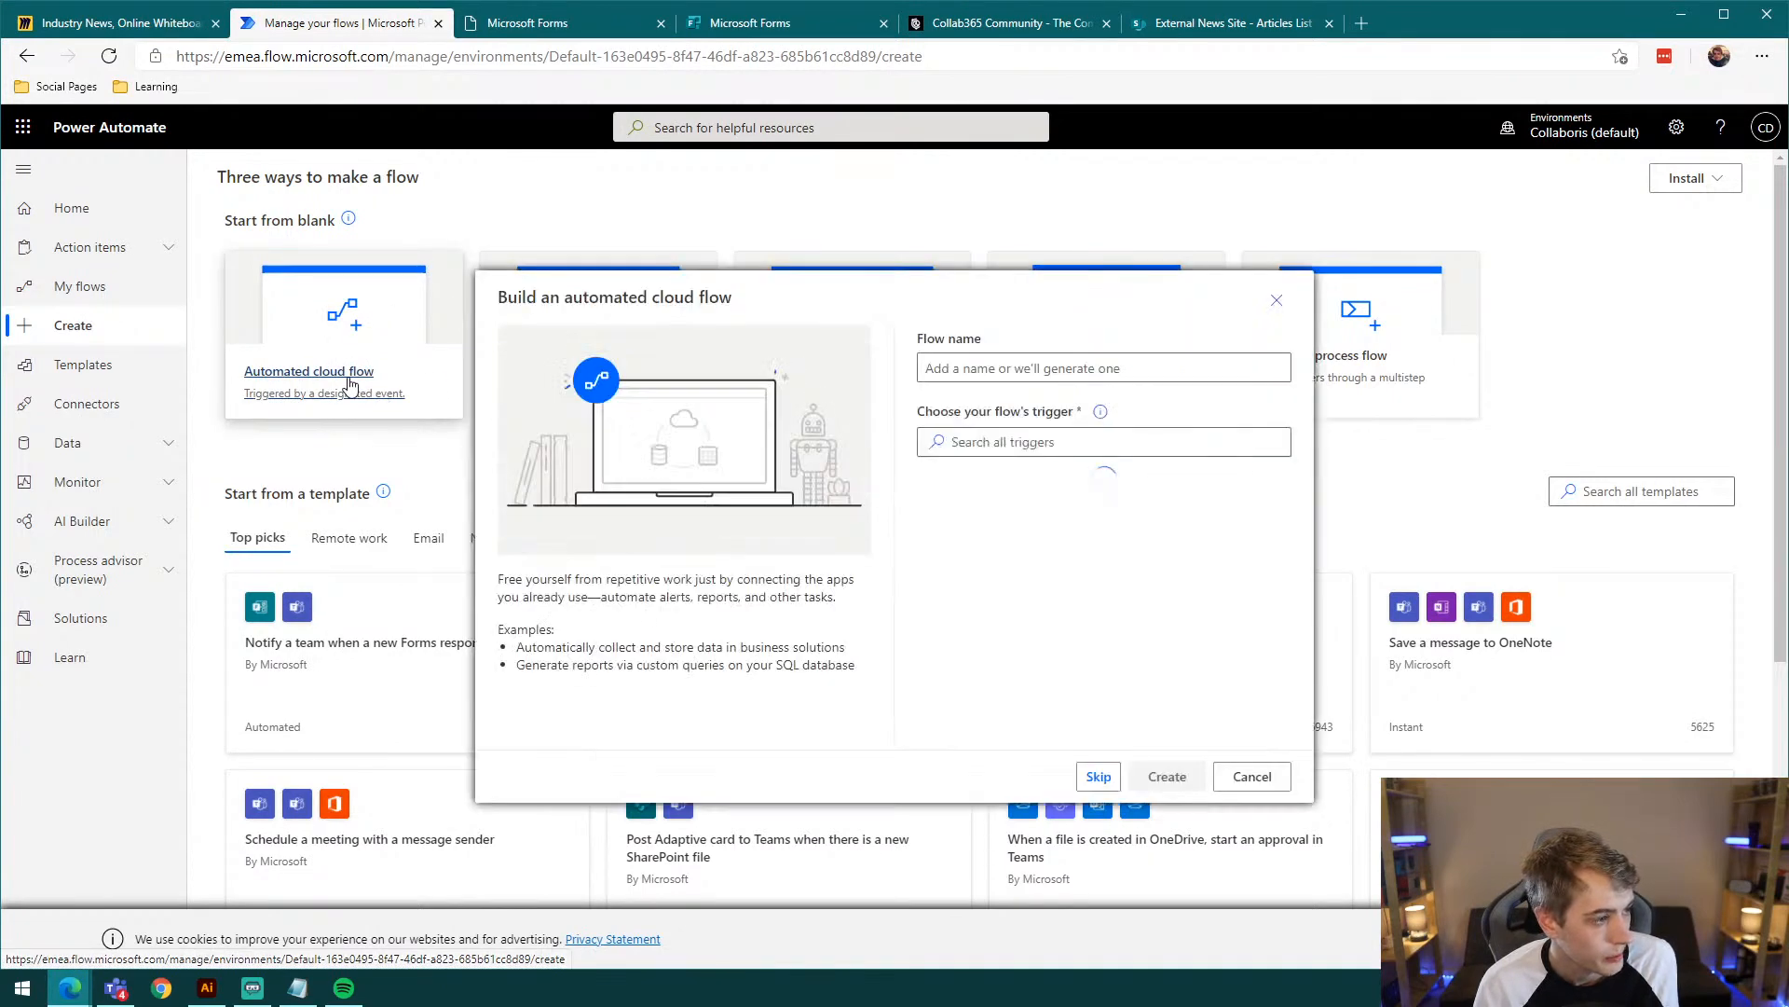
# Step: Search the flow triggers for "forms" and choose the Microsoft Forms trigger "When a new response is submitted"
pyautogui.click(1017, 369)
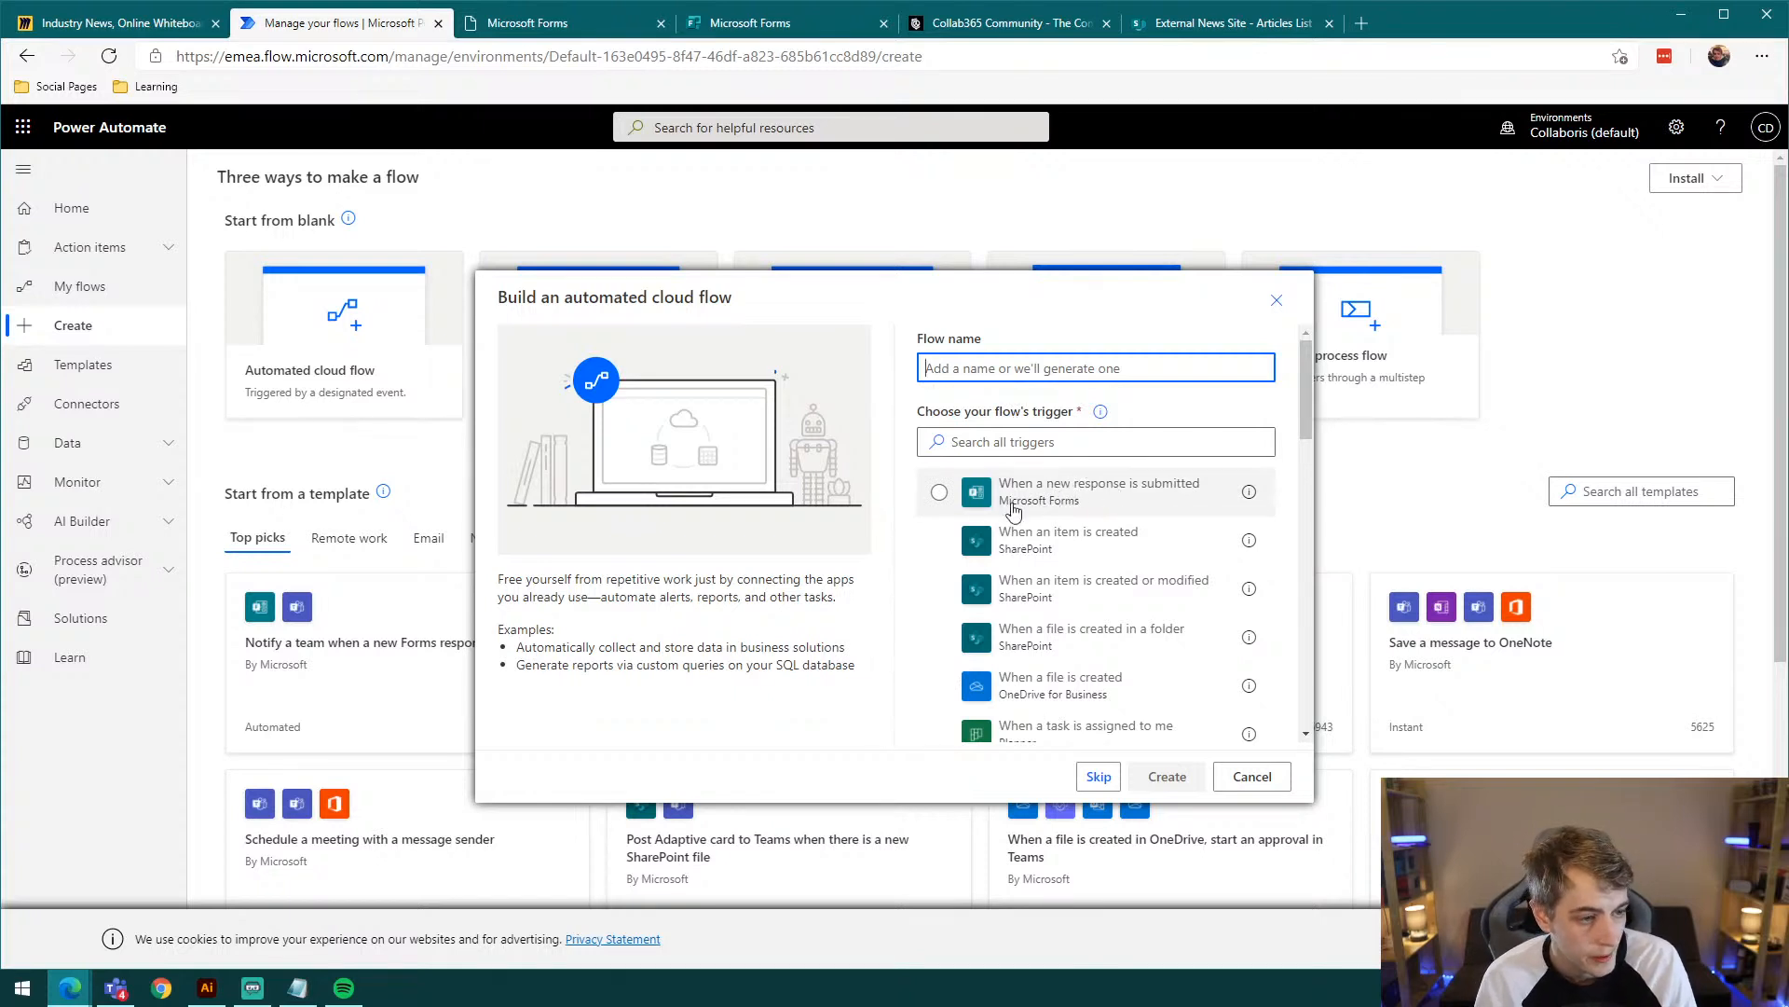
pyautogui.click(1045, 444)
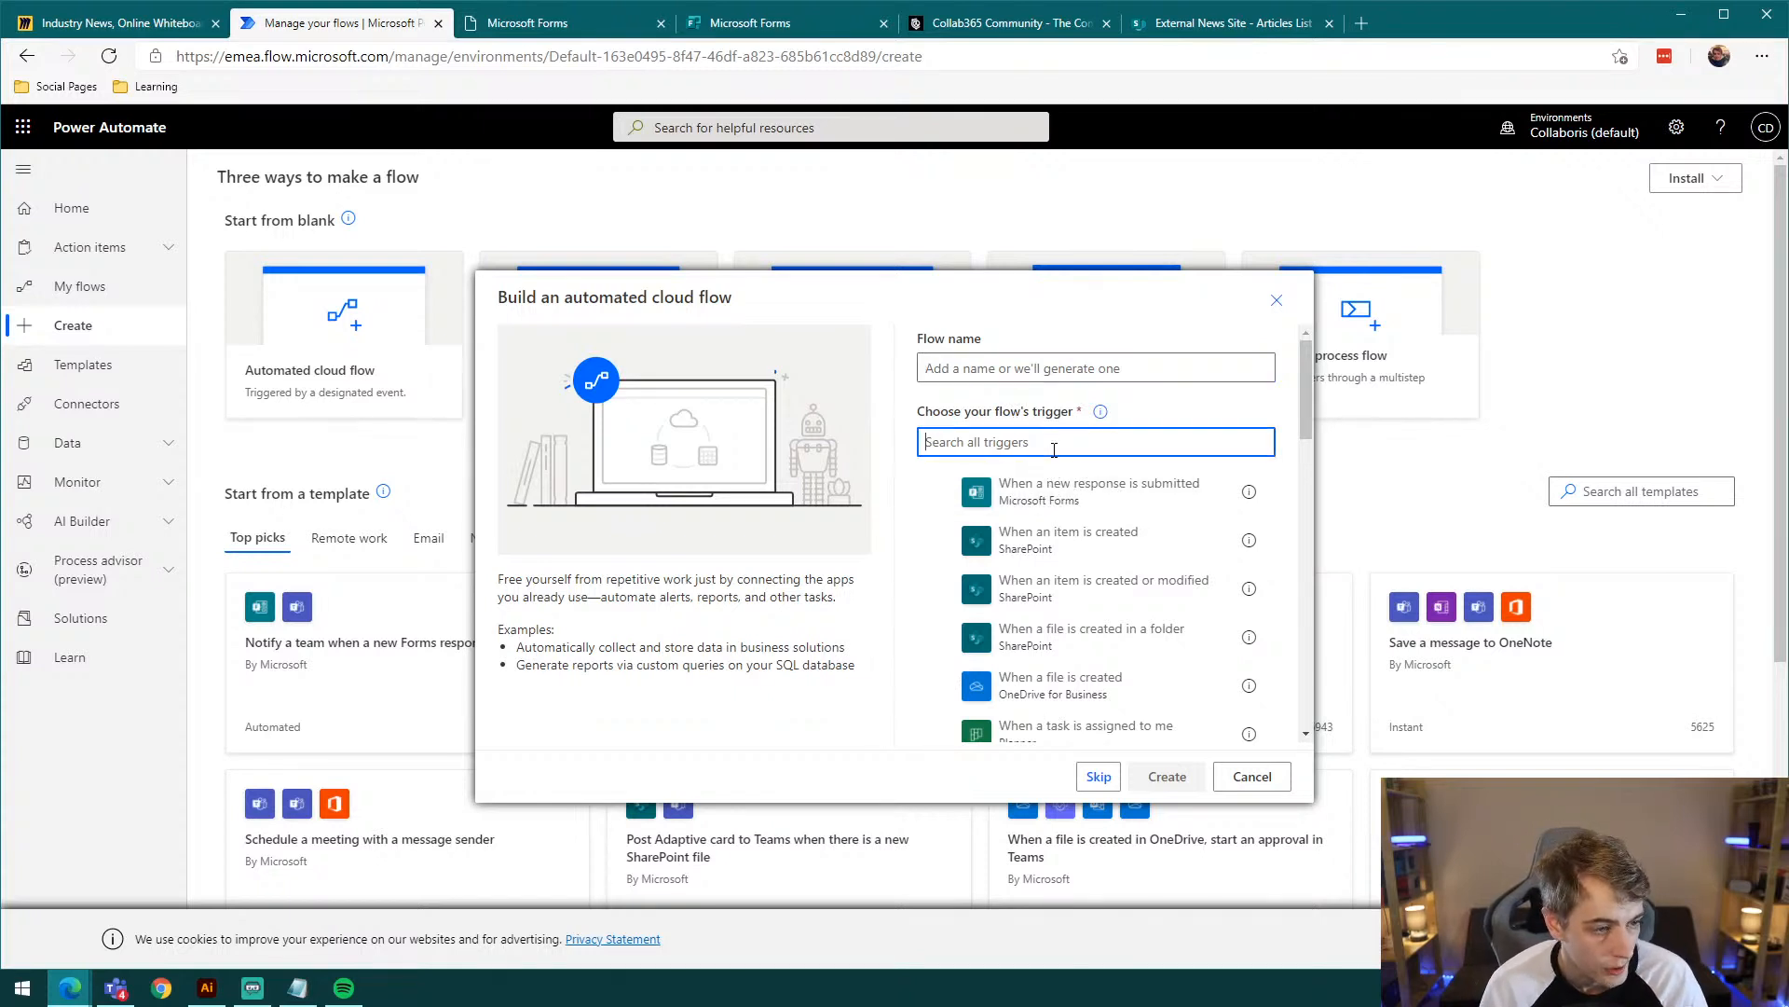
pyautogui.write('forms')
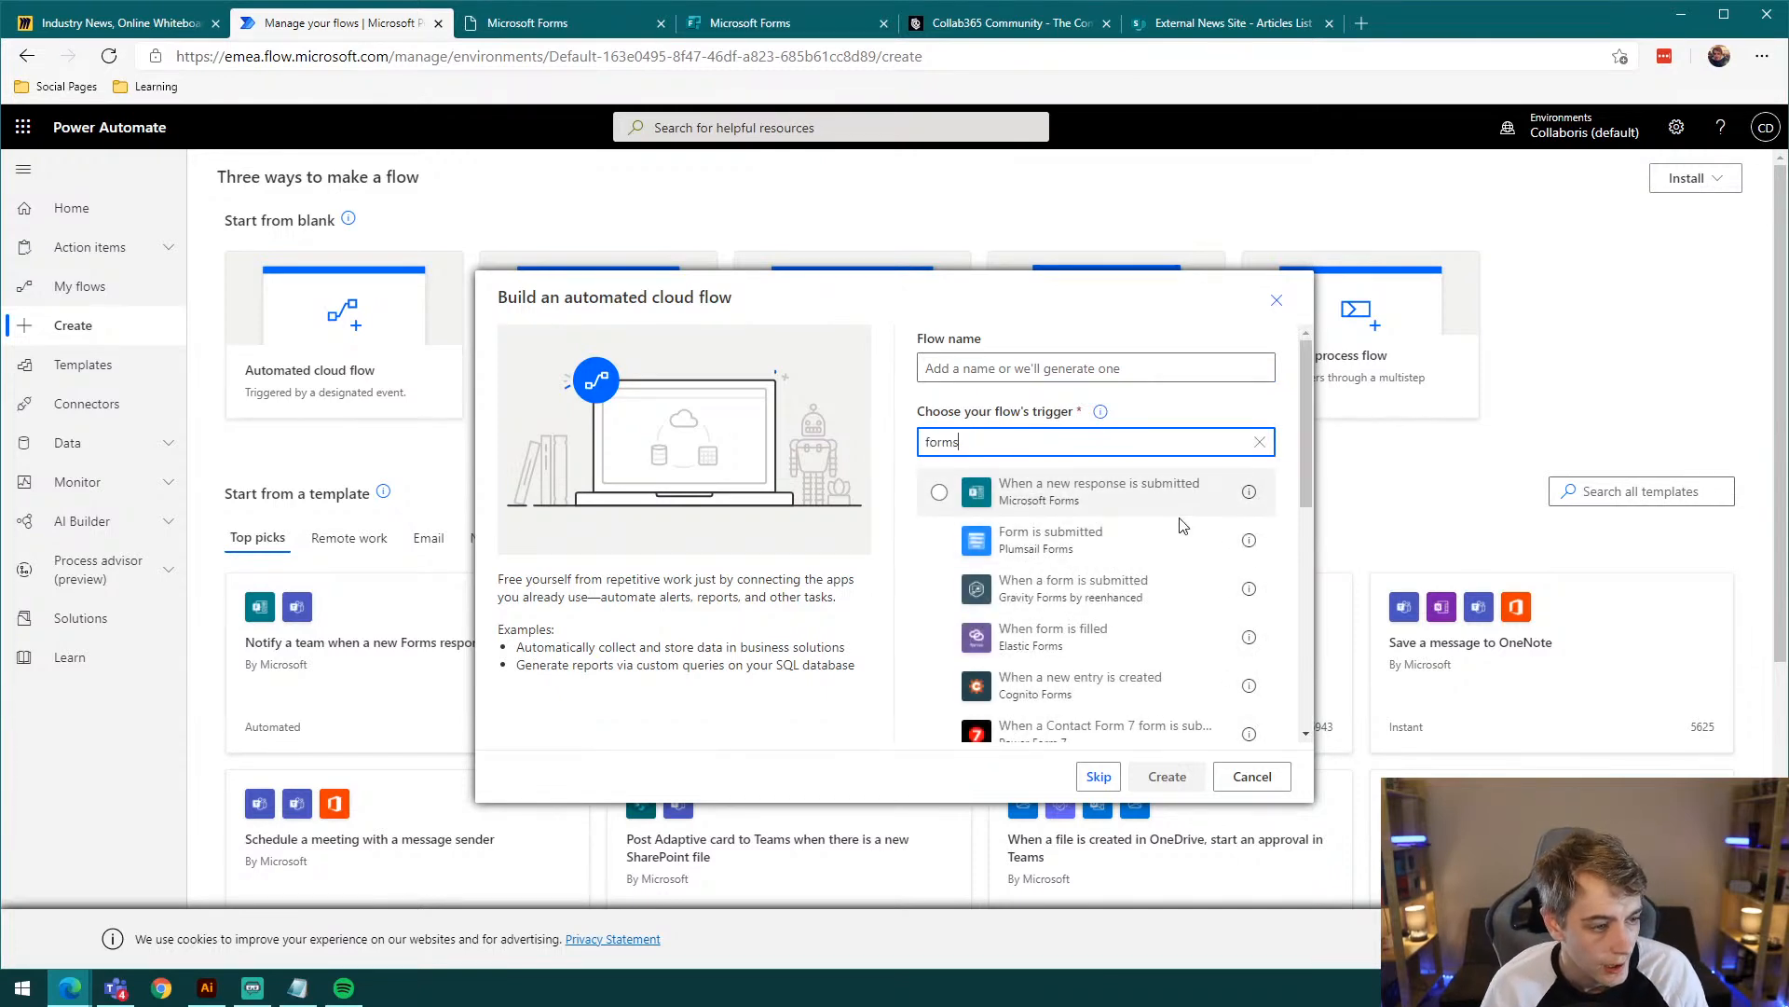
pyautogui.scroll(-5, 1128, 596)
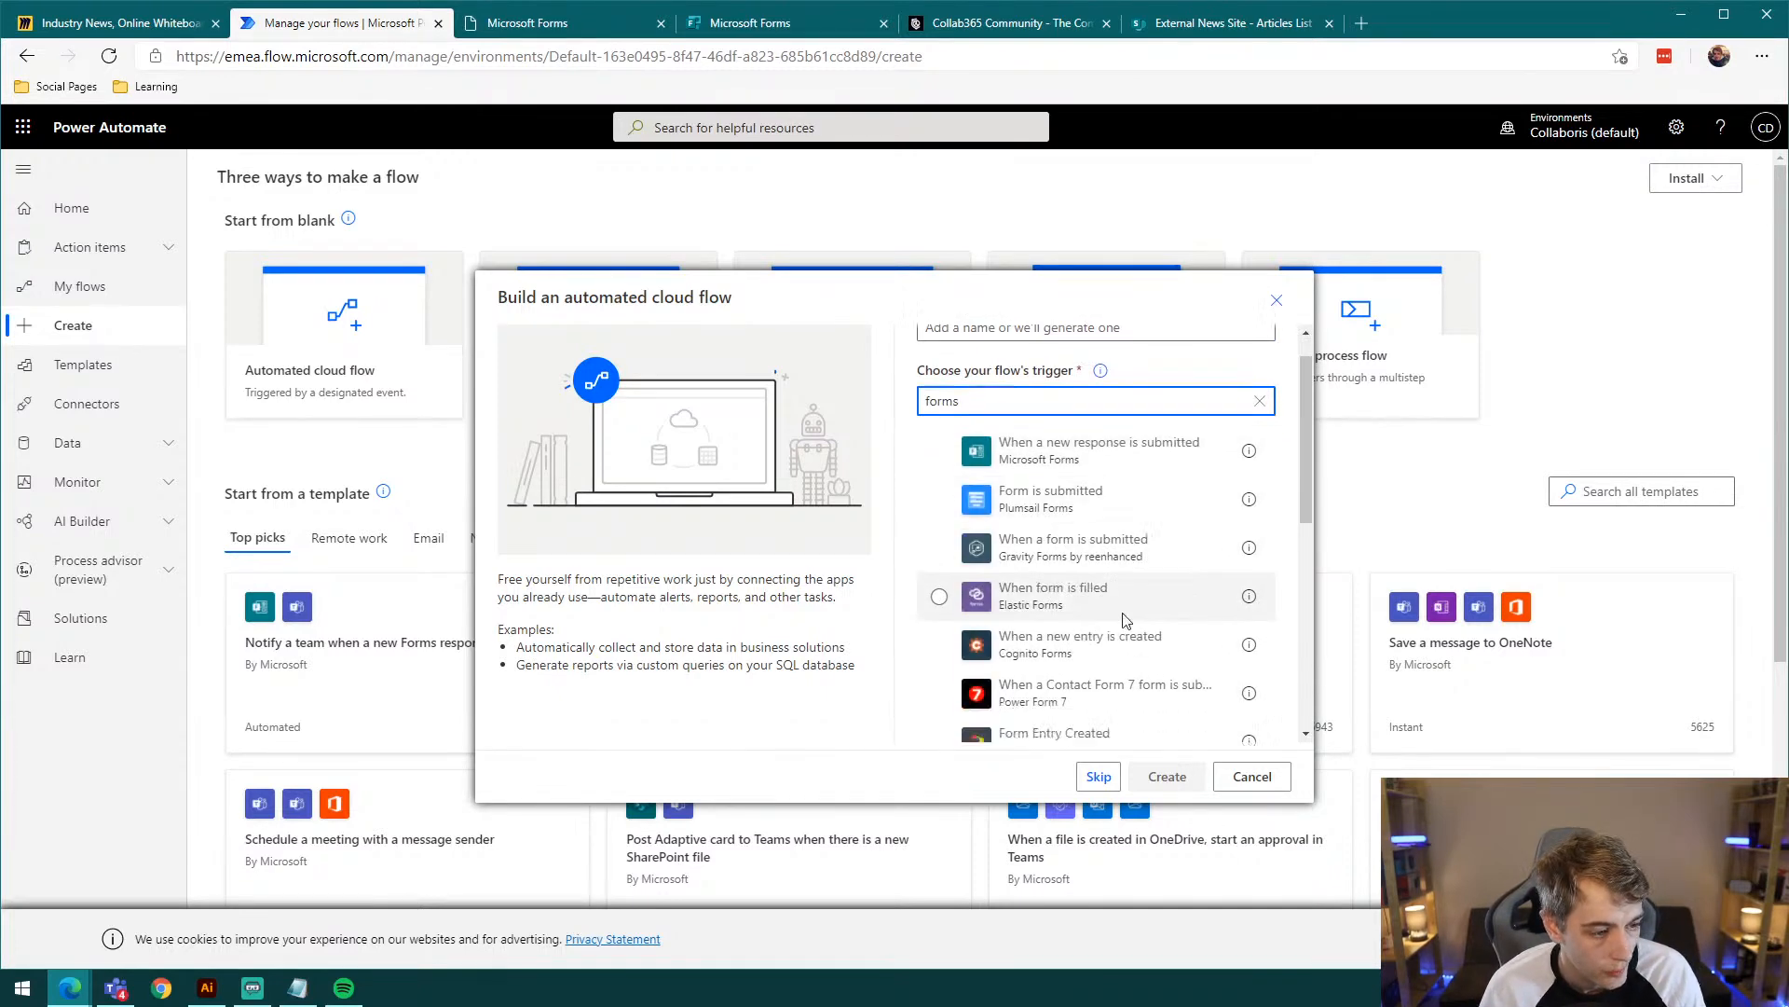
pyautogui.scroll(3, 1130, 622)
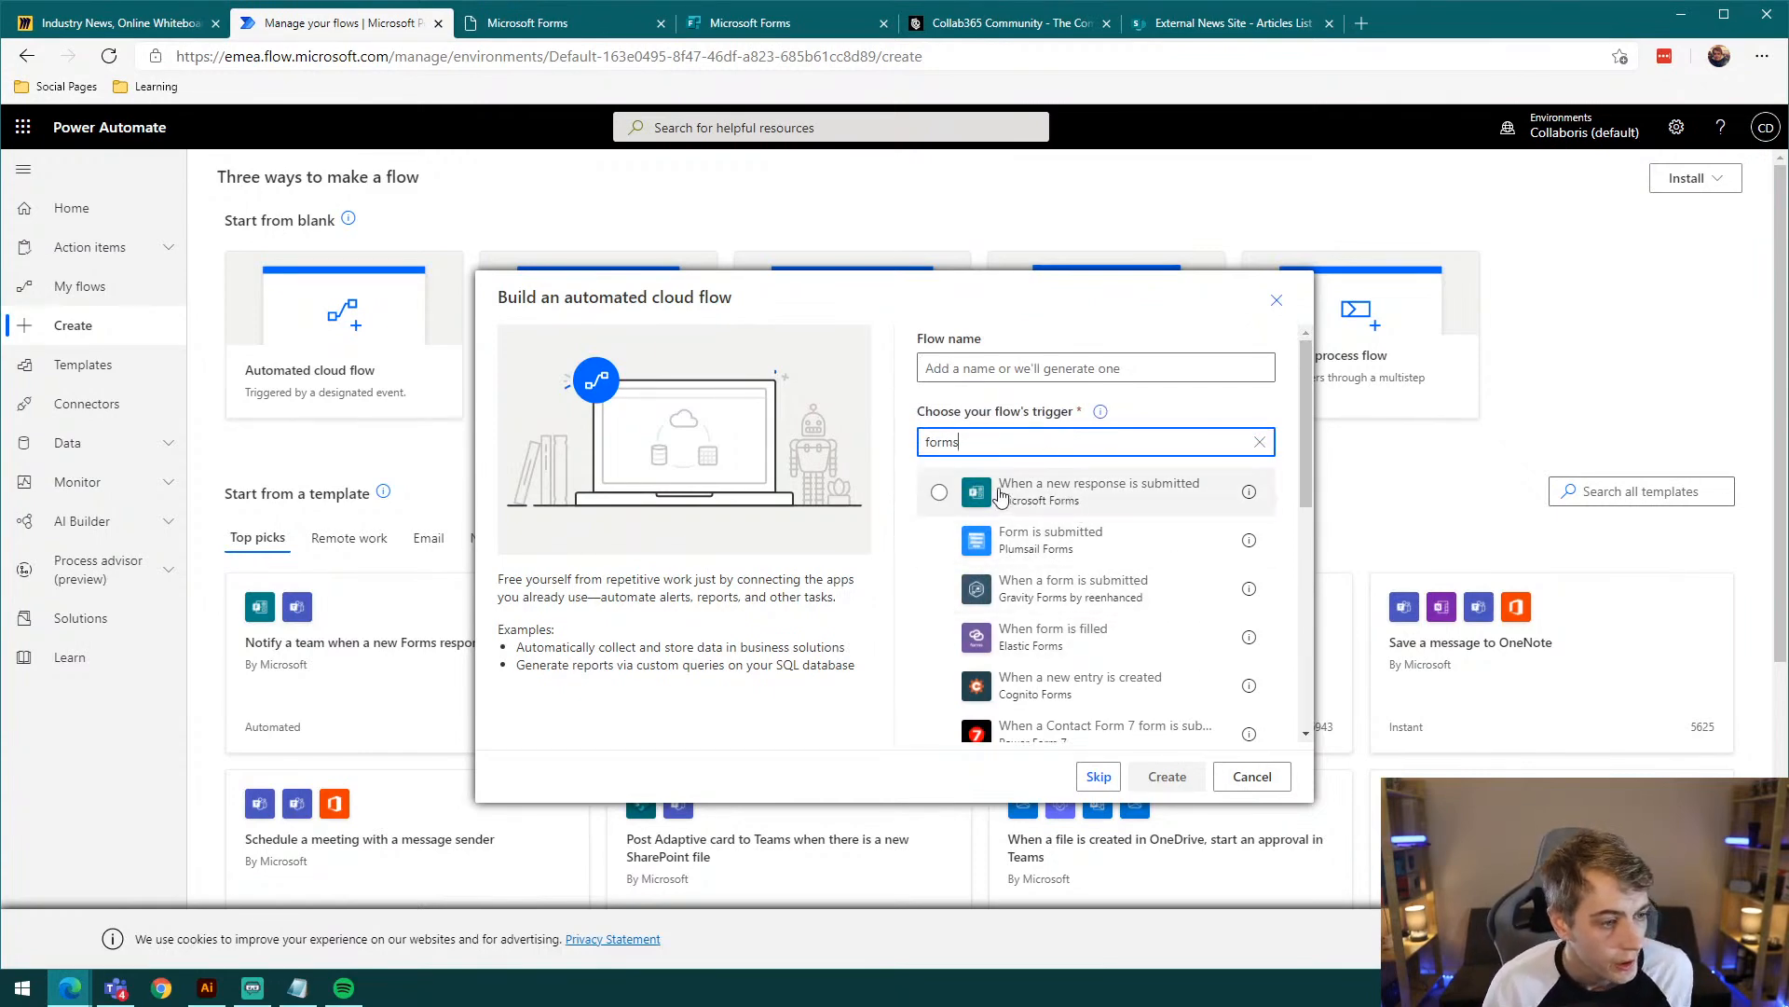
pyautogui.click(1037, 503)
# Step: Name the flow "When an Article is Submitted in Forms" and create it
pyautogui.click(1177, 371)
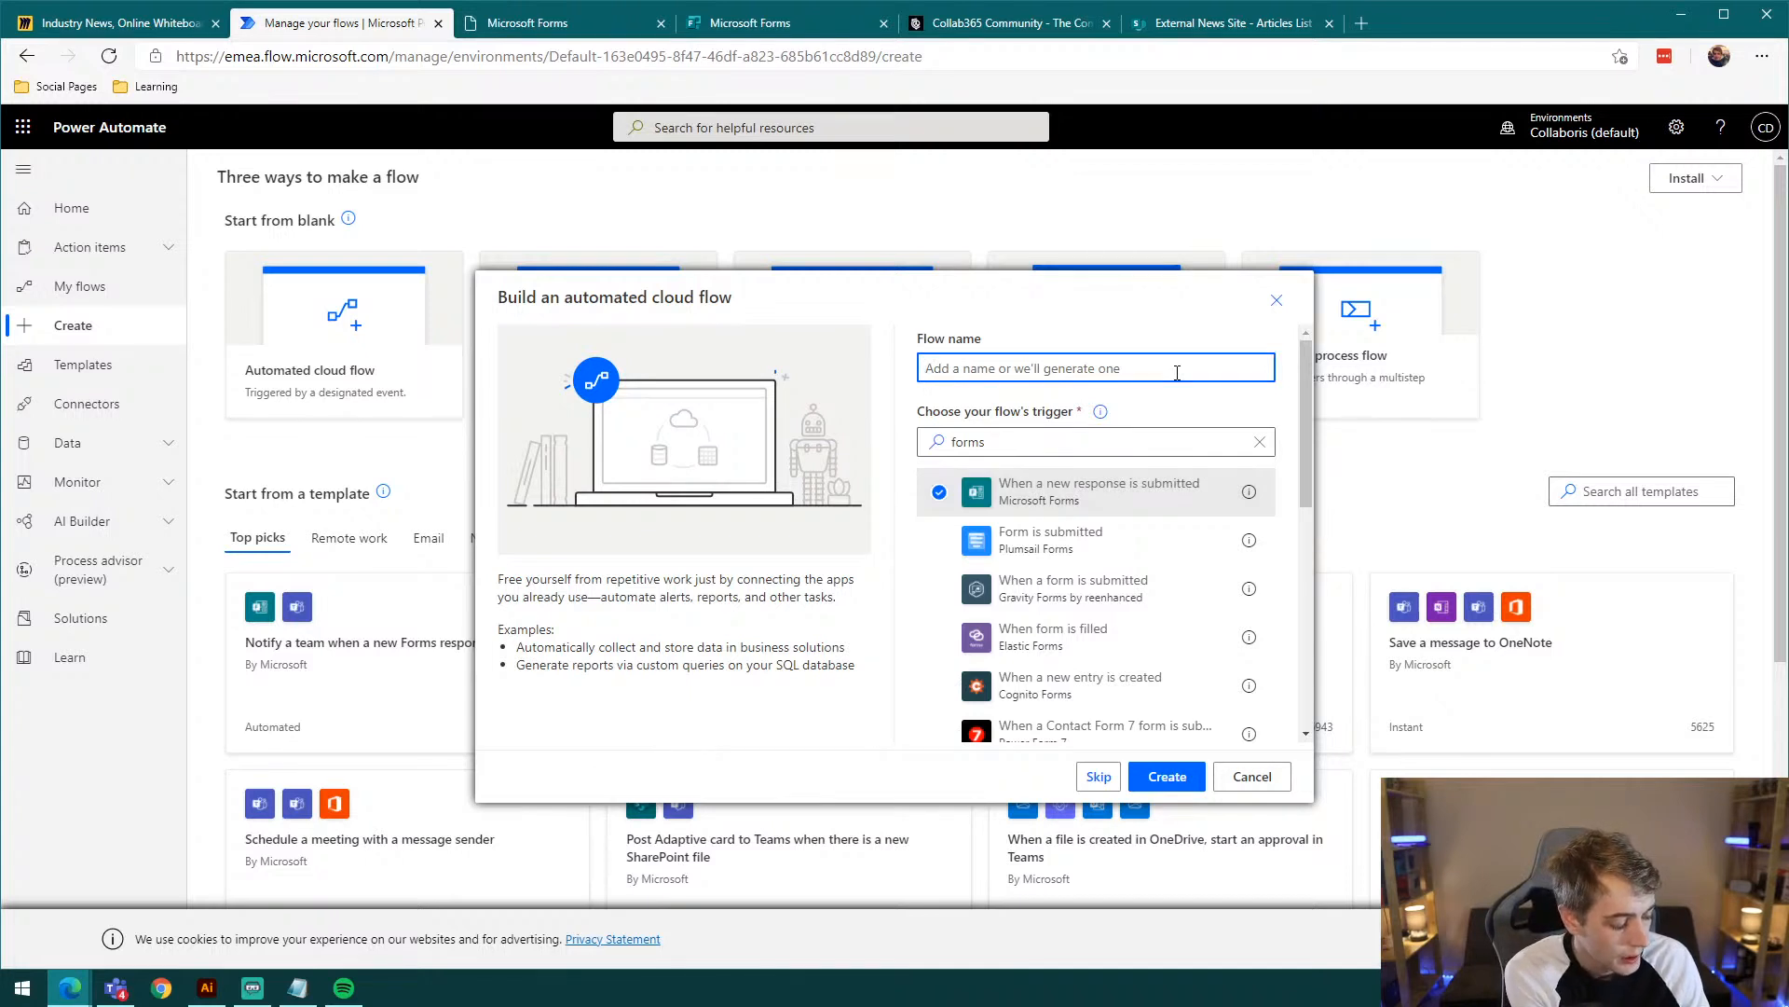
pyautogui.write('When')
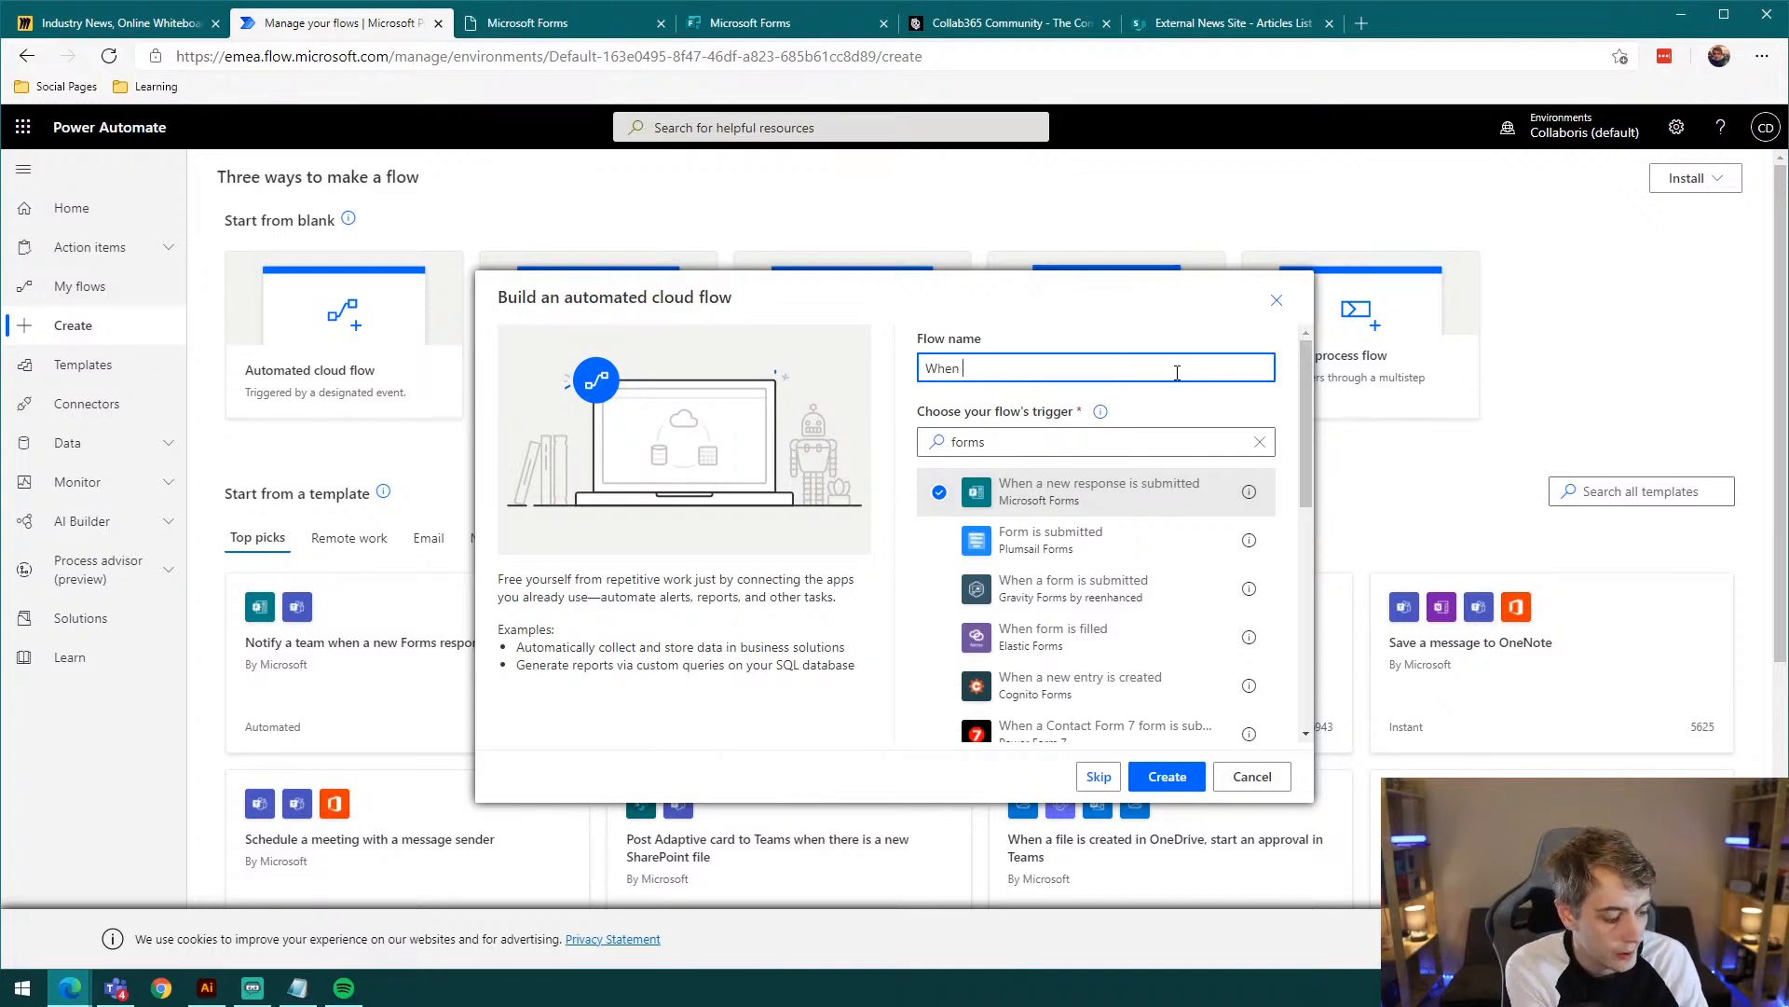
pyautogui.write(' an Article is Submitted in Forms')
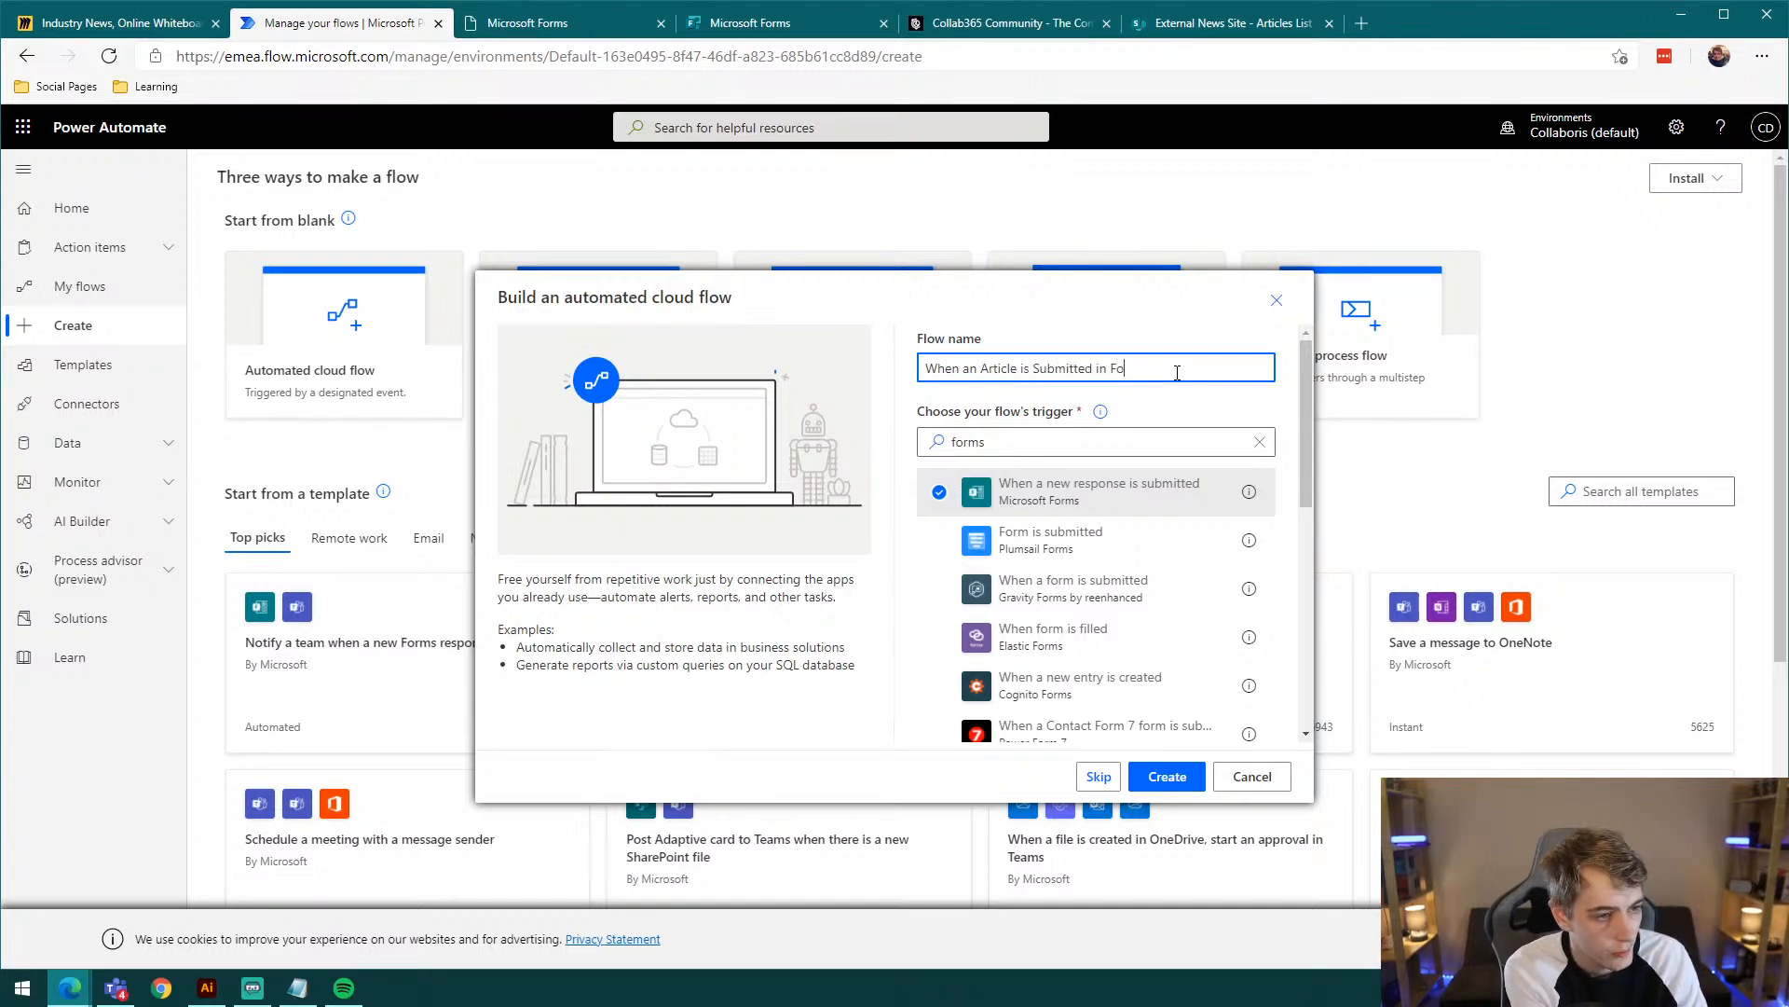
pyautogui.click(1186, 779)
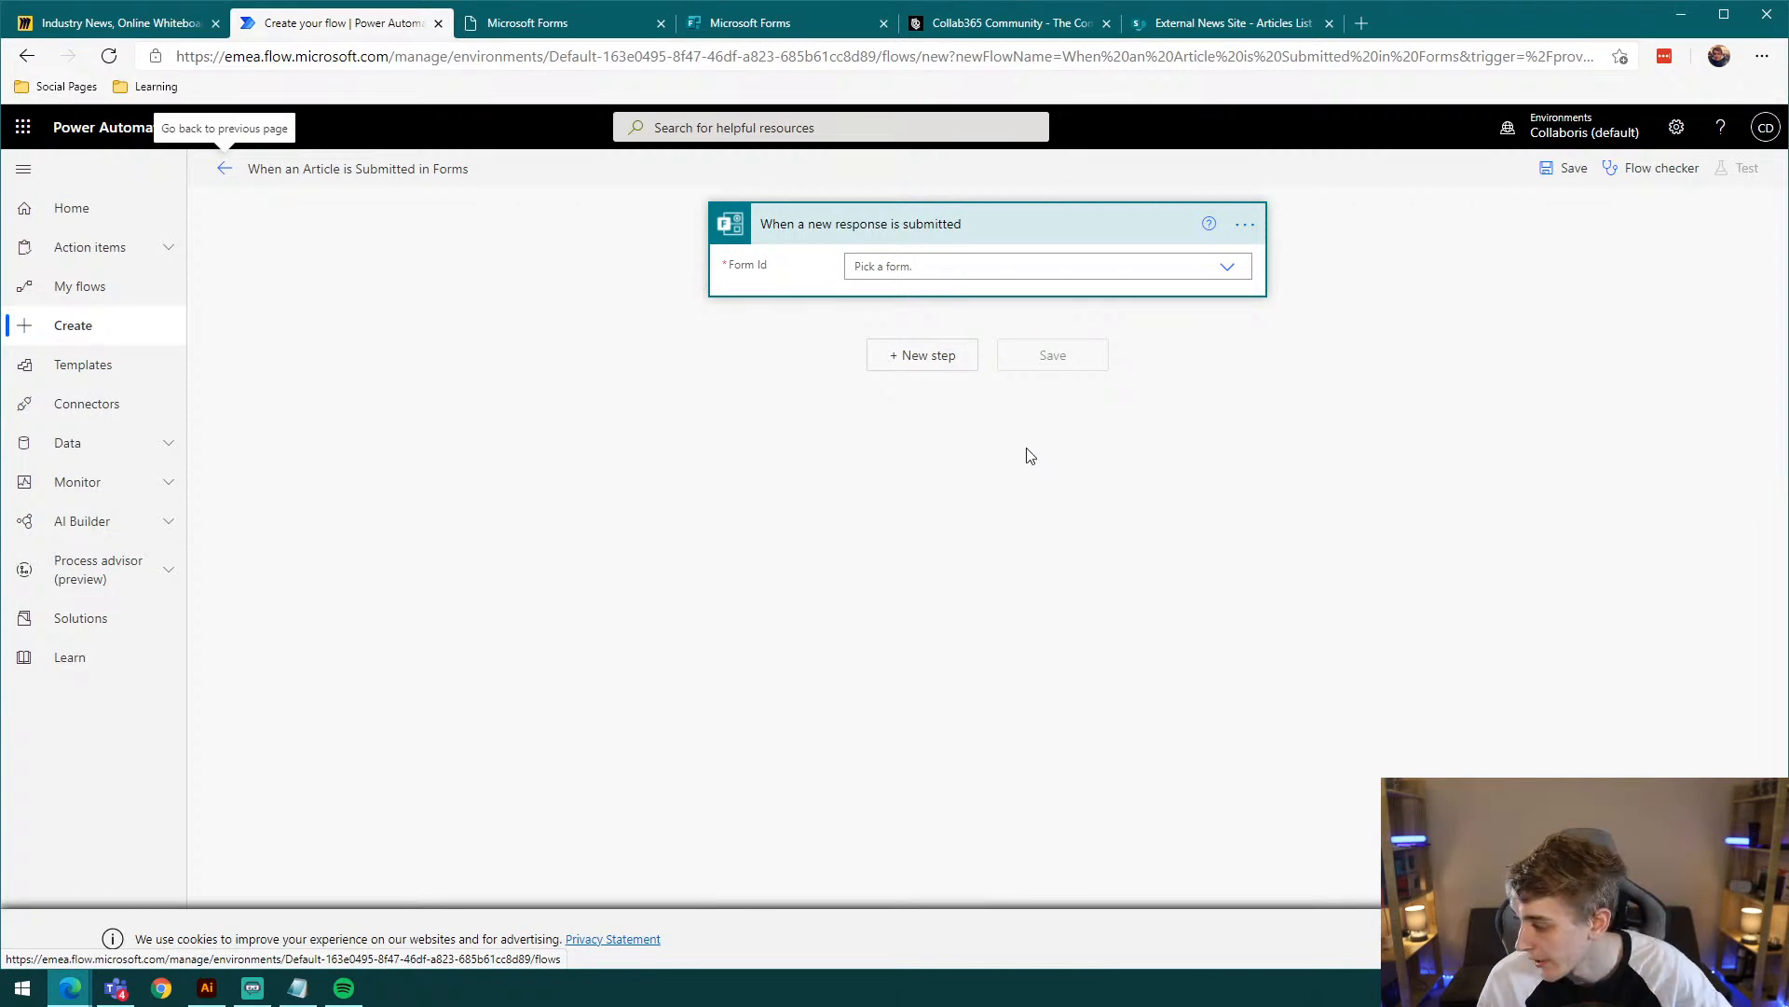
# Step: Set the form of the "When a new response is submitted" trigger to "Article Submission Form"
pyautogui.click(957, 265)
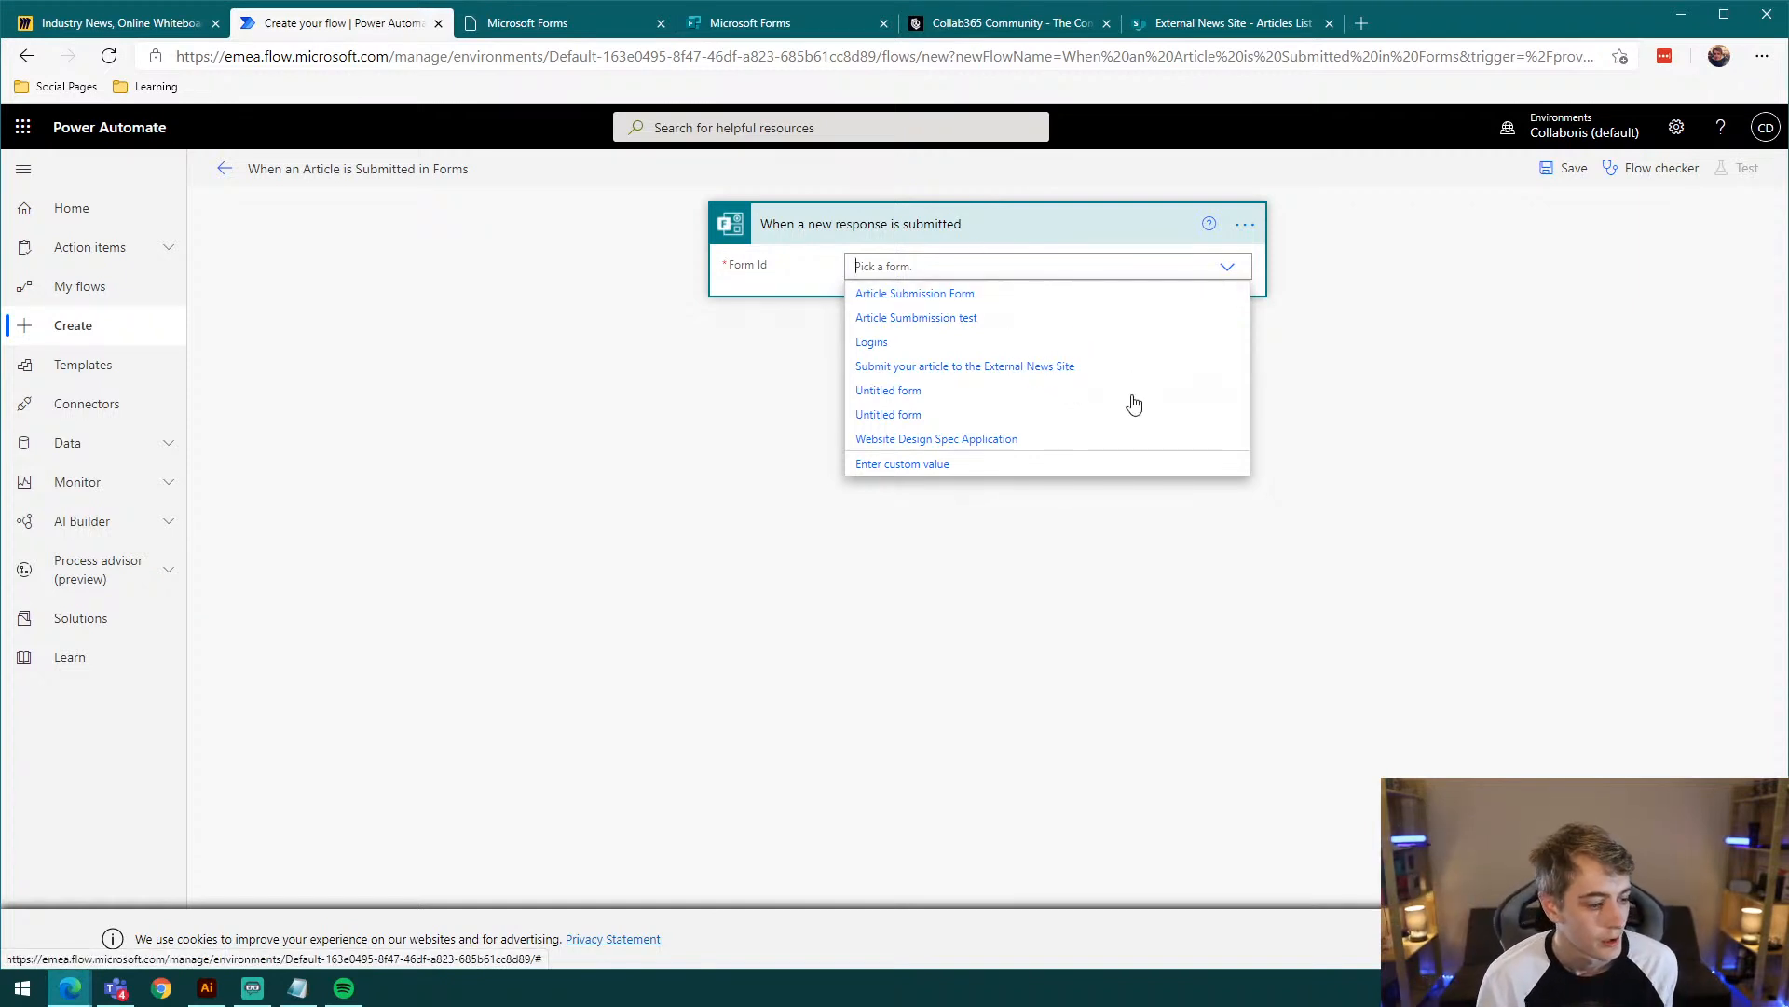
pyautogui.click(961, 296)
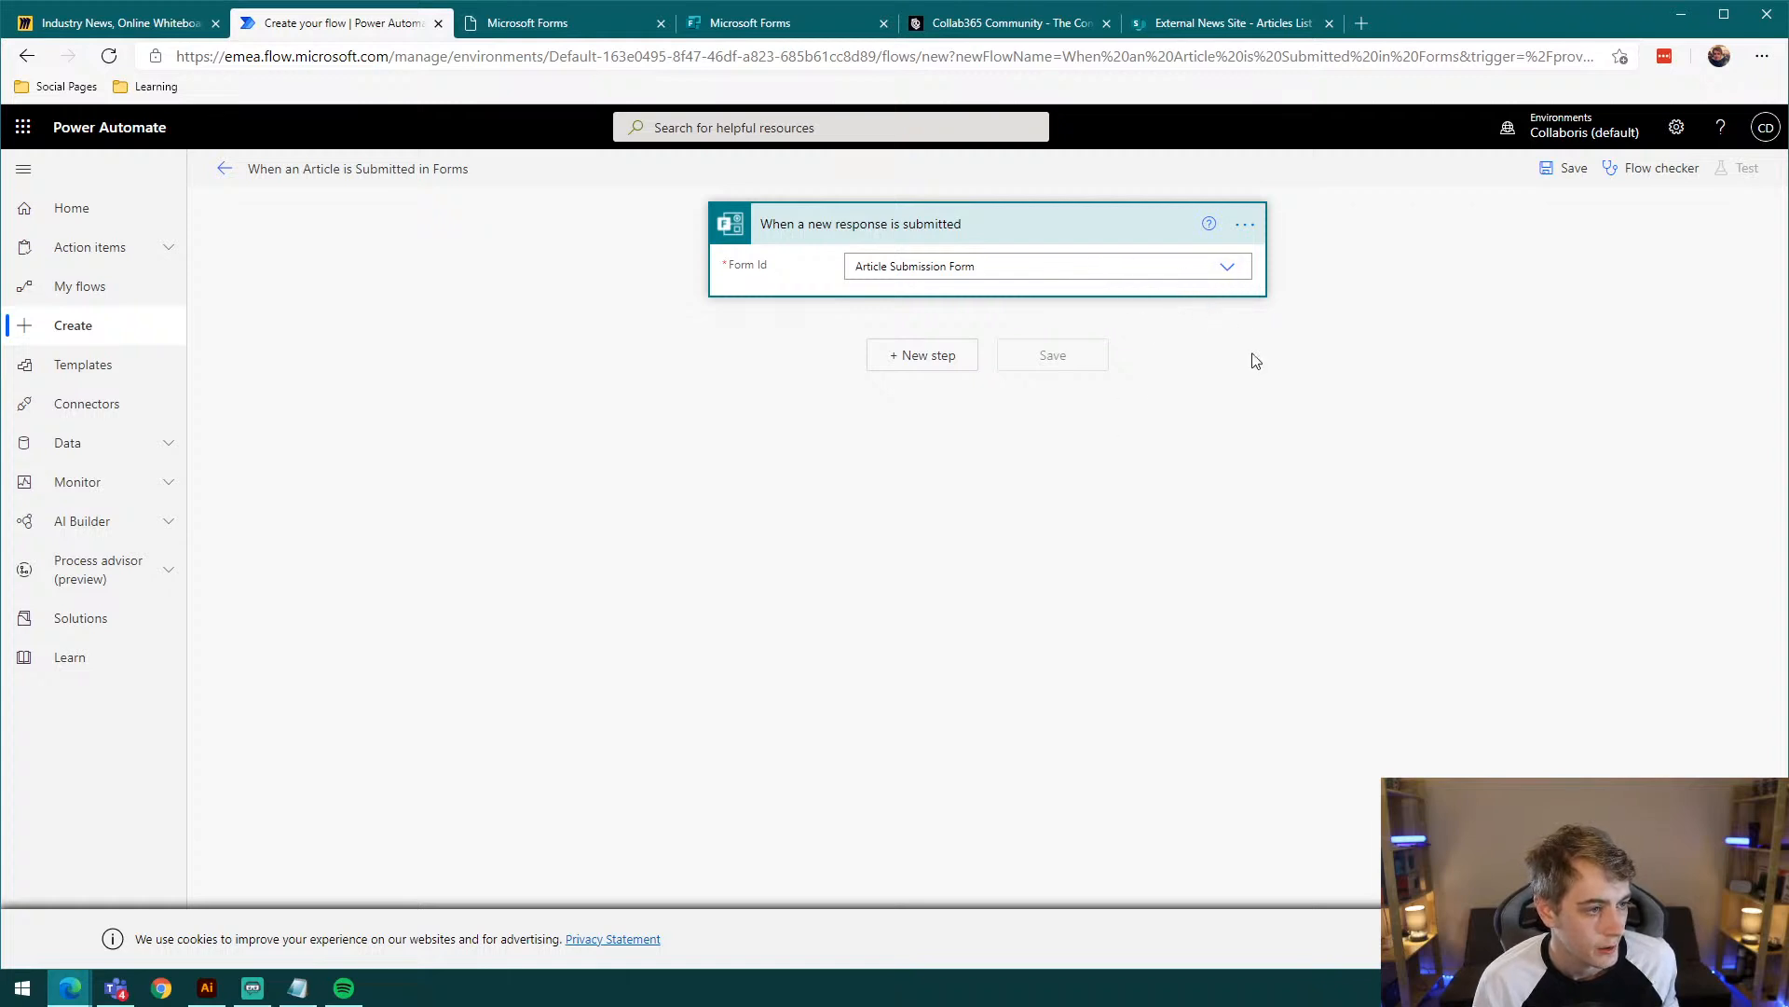
# Step: Check the submission form's title in its preview, and set the trigger's form to "Submit your article to the External News Site"
pyautogui.click(1214, 338)
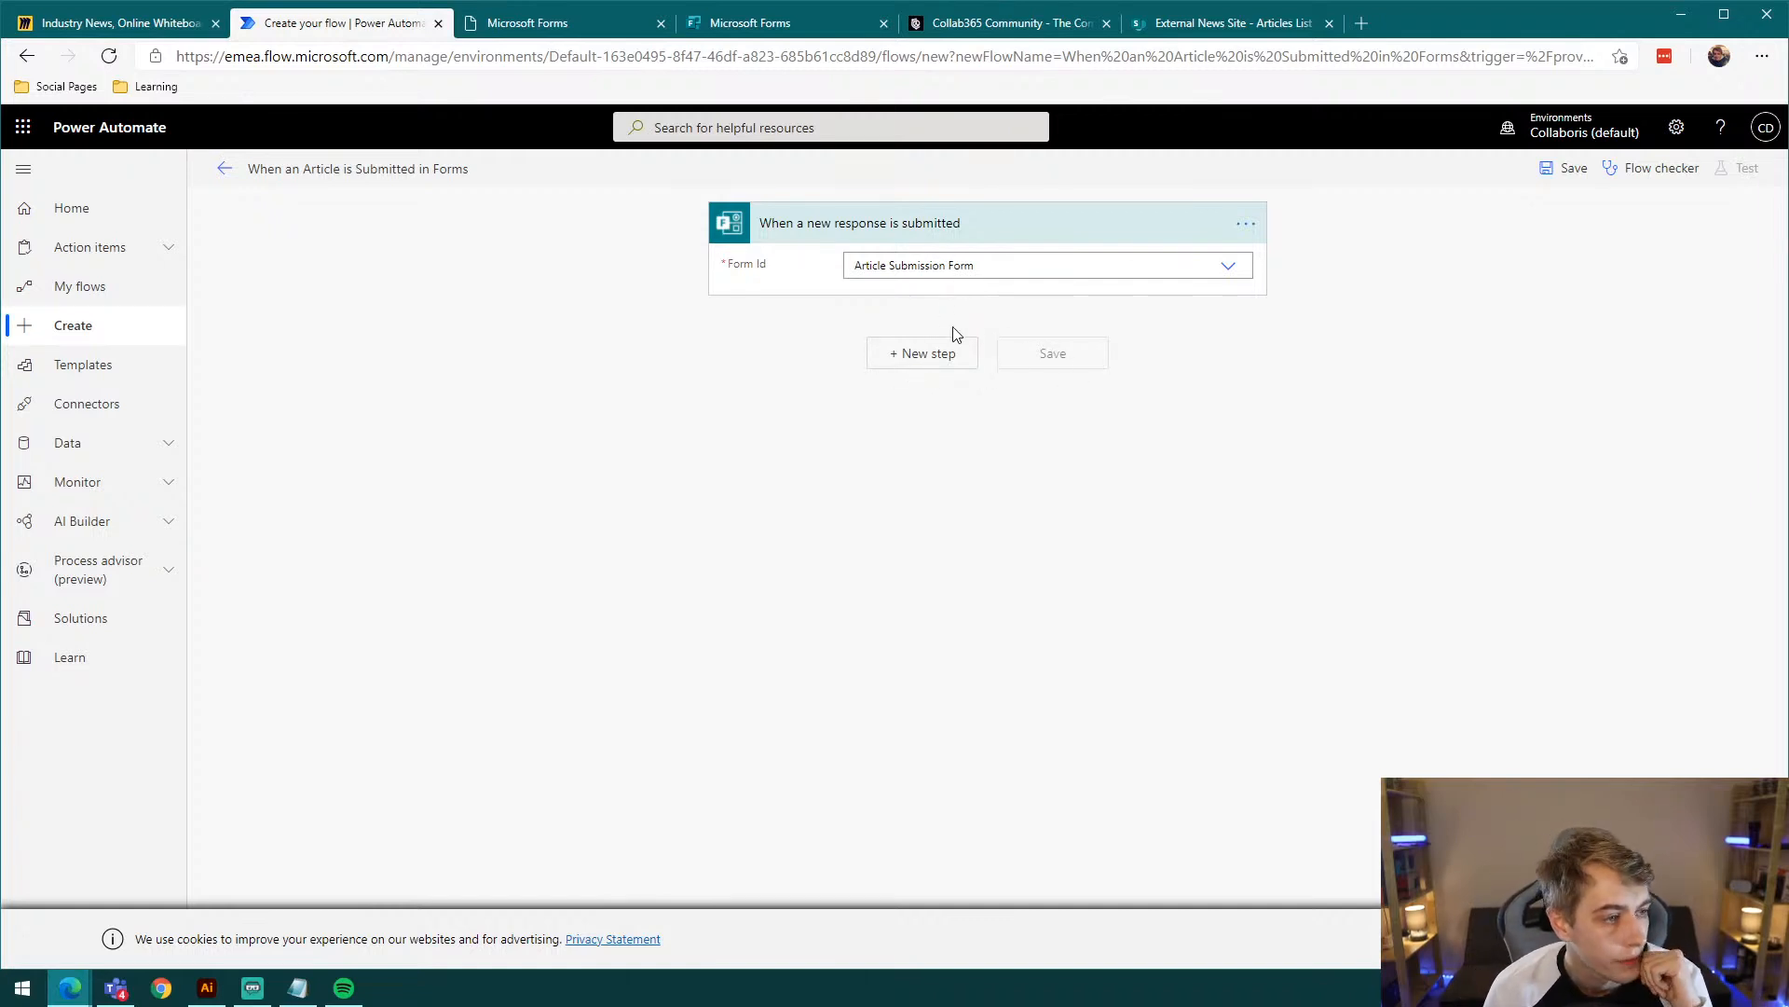
pyautogui.click(756, 24)
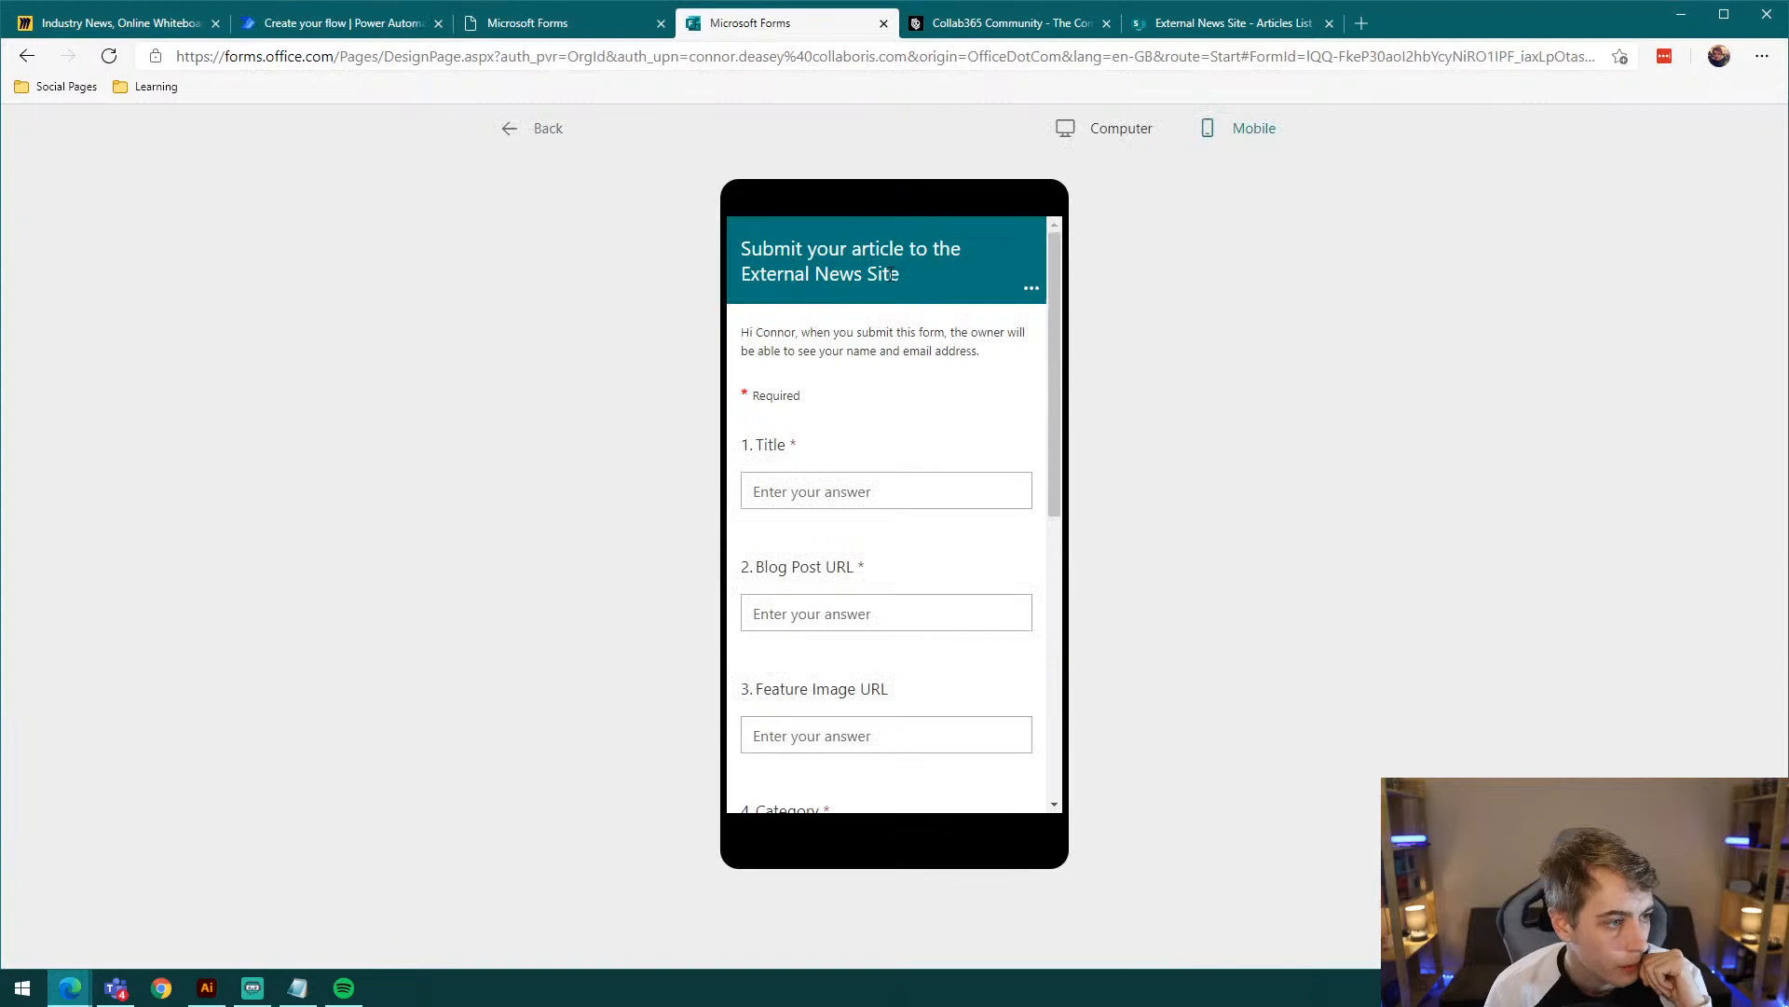
pyautogui.scroll(-2, 951, 280)
pyautogui.scroll(2, 932, 279)
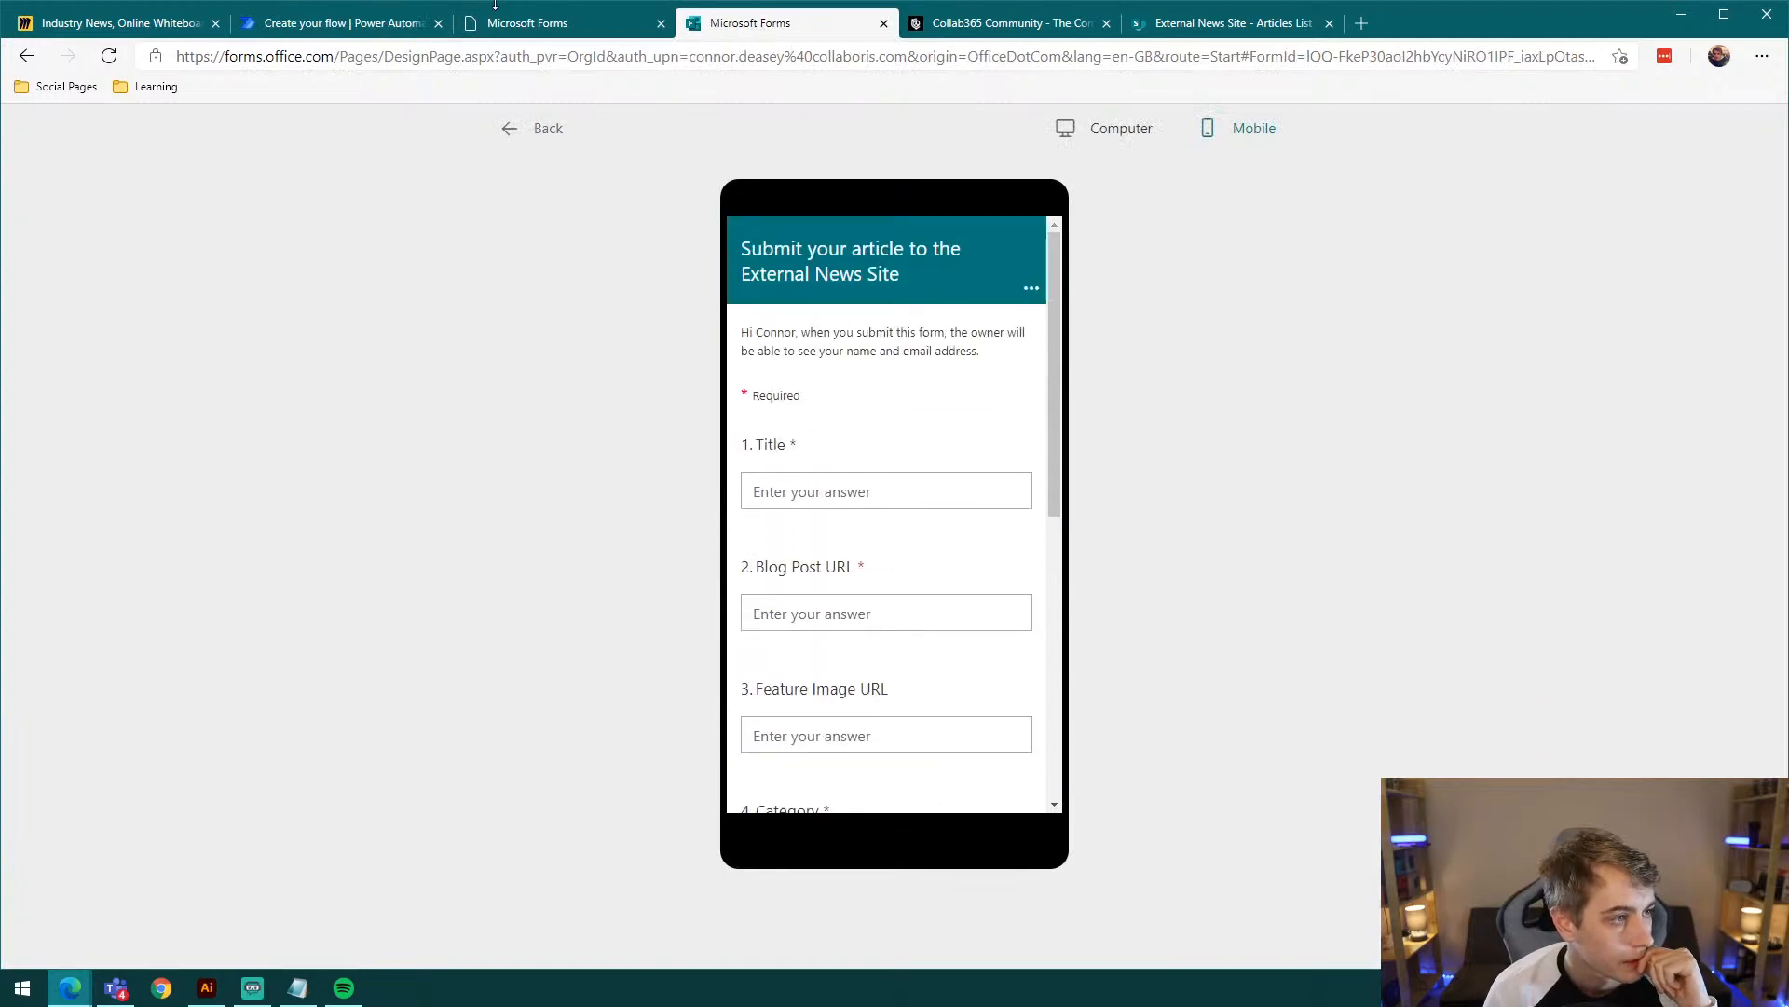
pyautogui.click(527, 28)
pyautogui.click(403, 26)
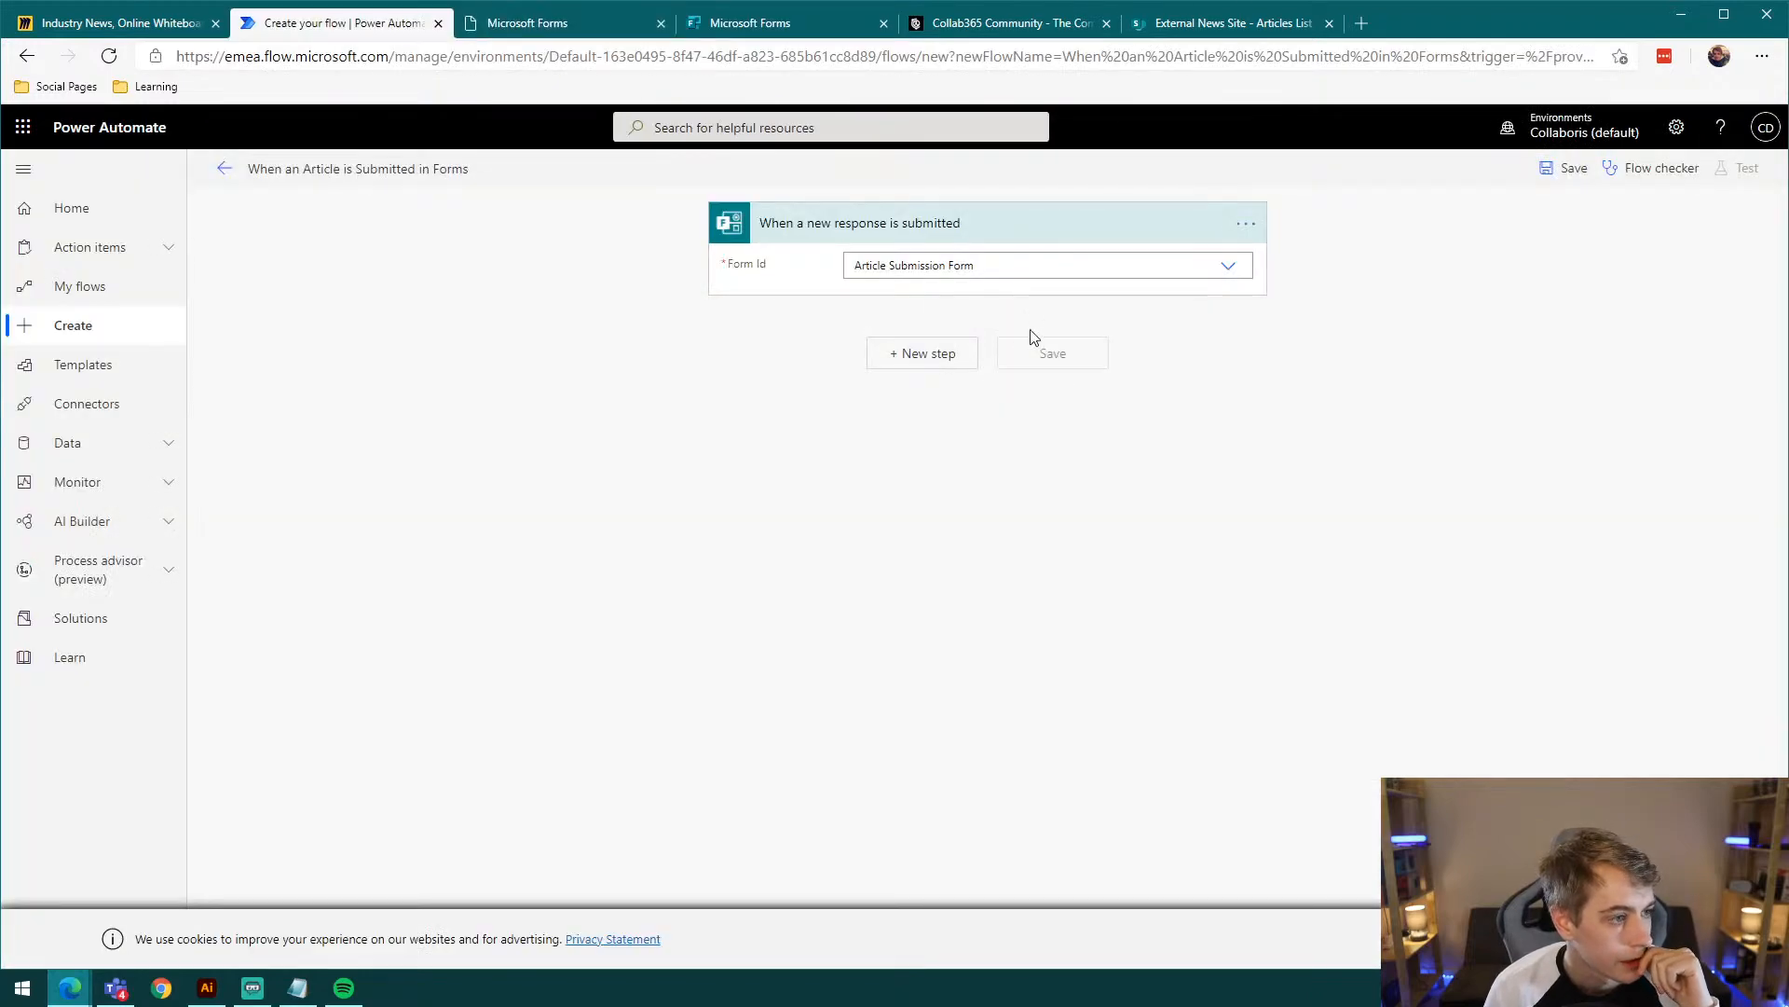
pyautogui.click(1022, 268)
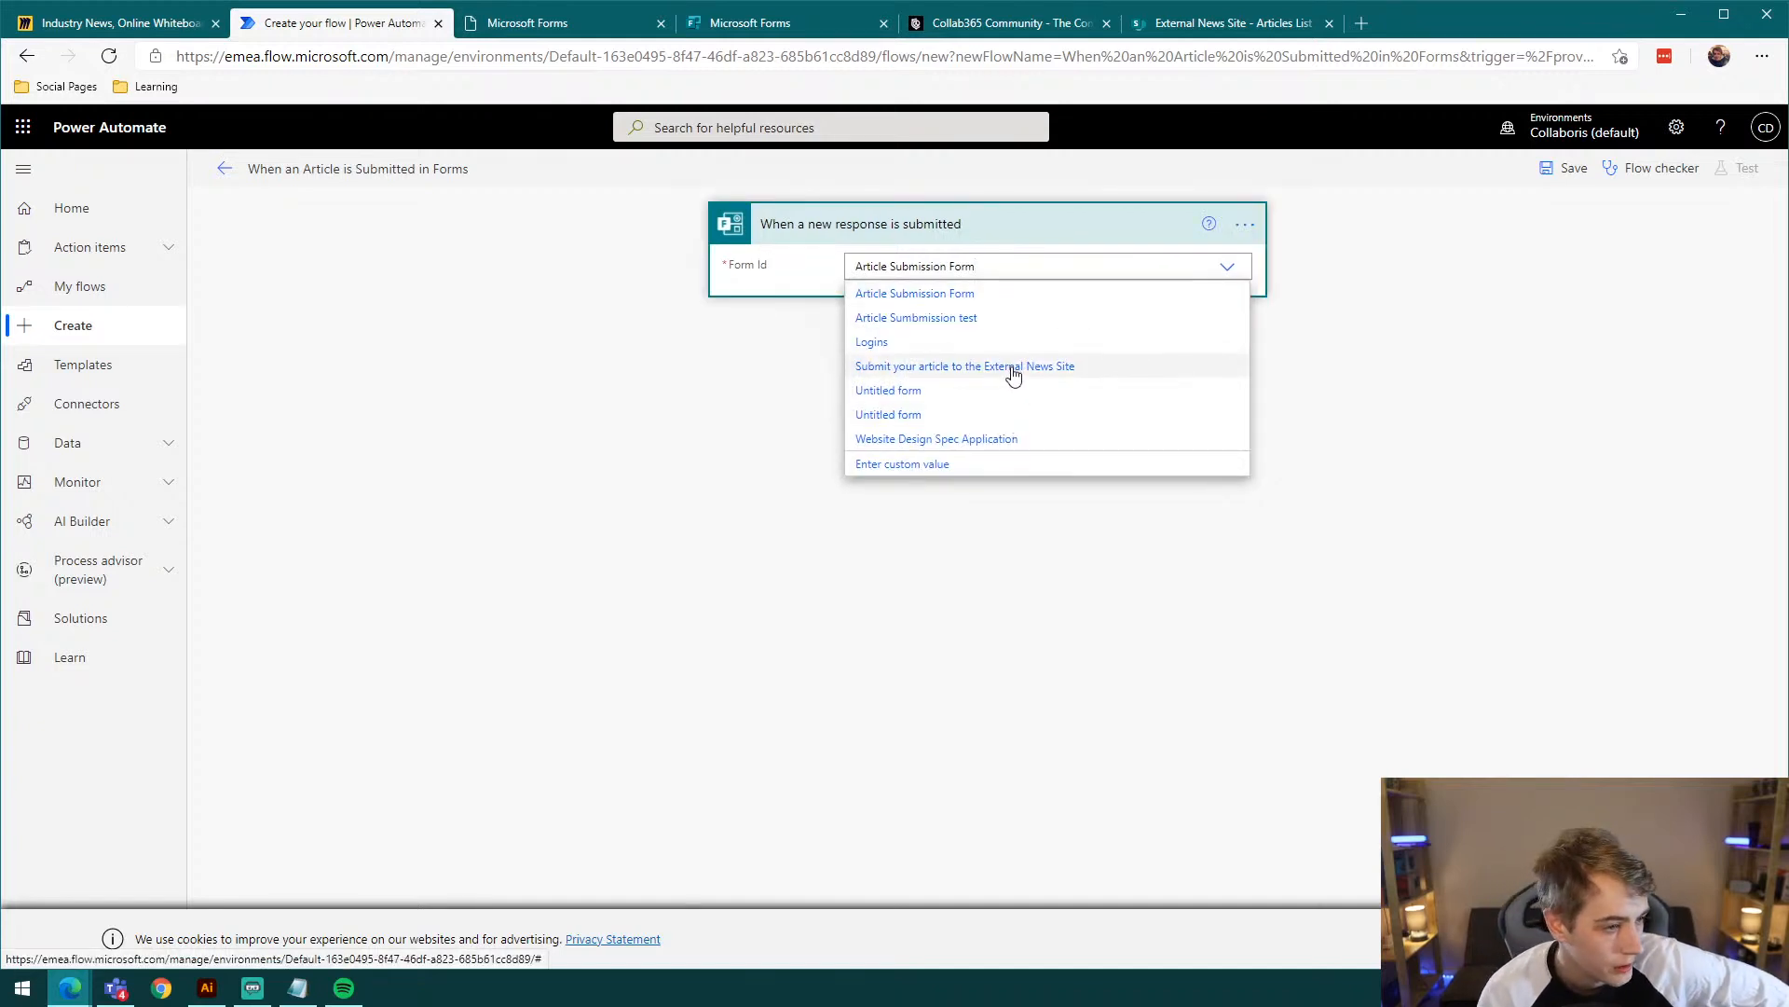
pyautogui.click(1014, 371)
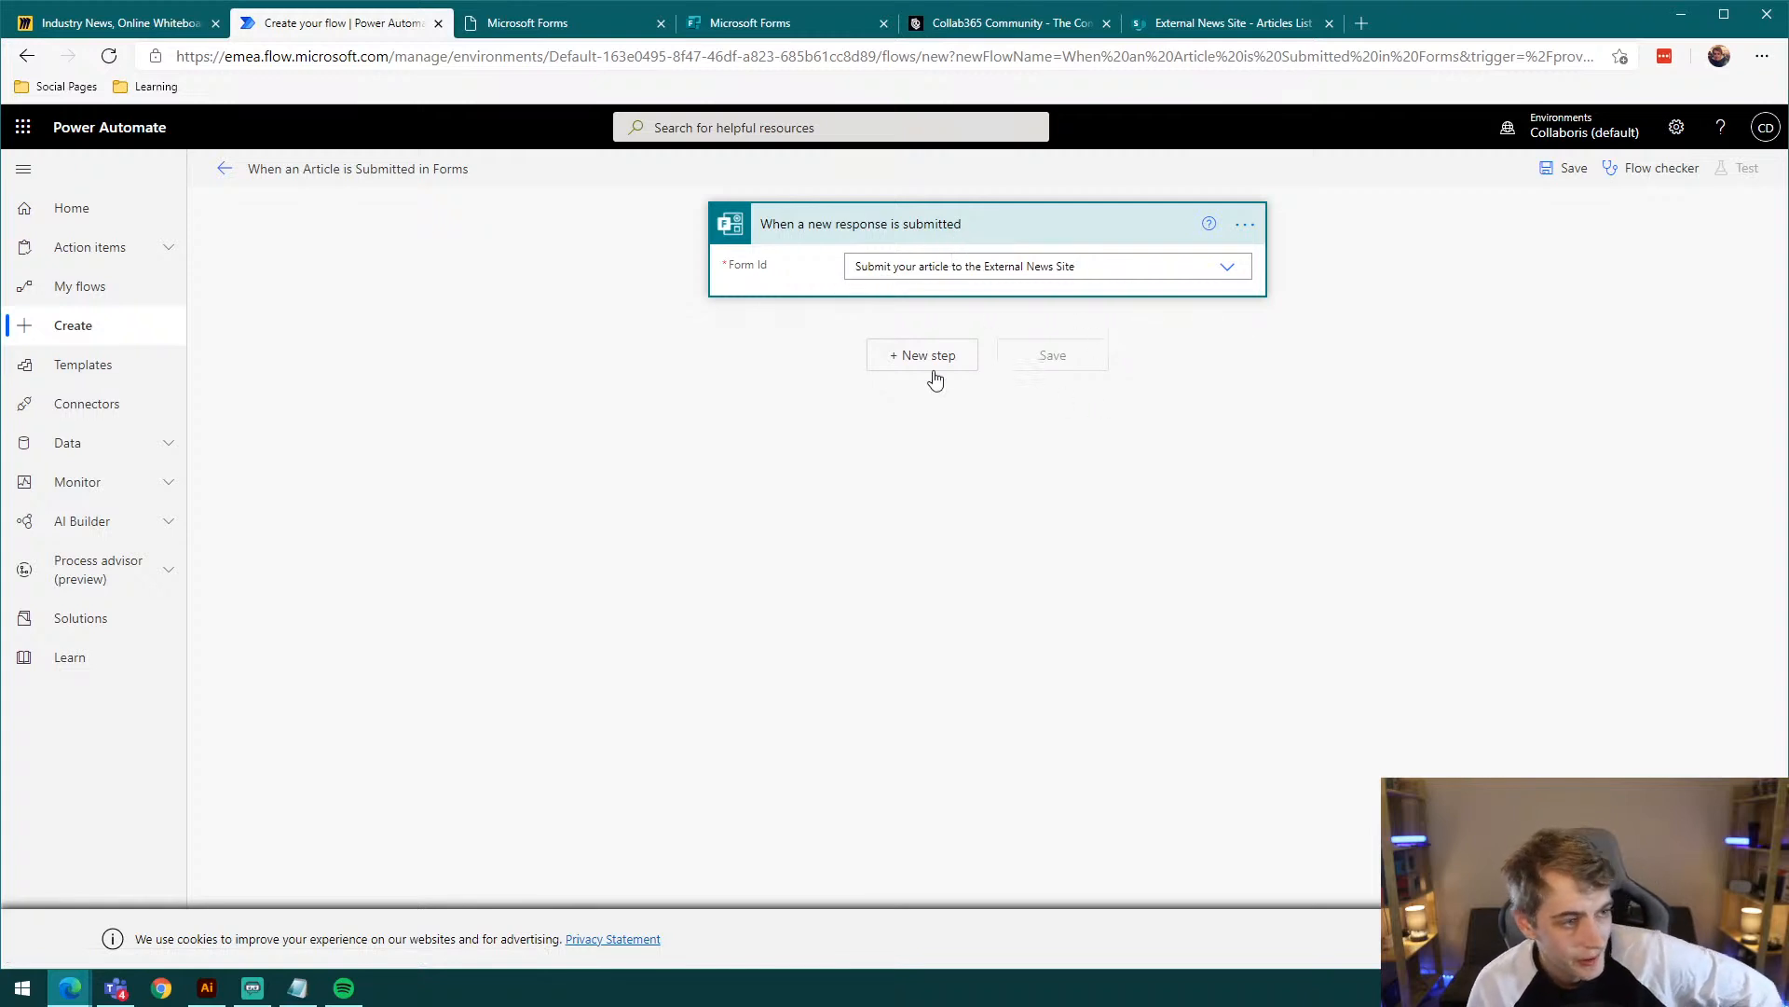
# Step: Search the actions for "get response" and add the Microsoft Forms action "Get response details" after the trigger
pyautogui.click(926, 361)
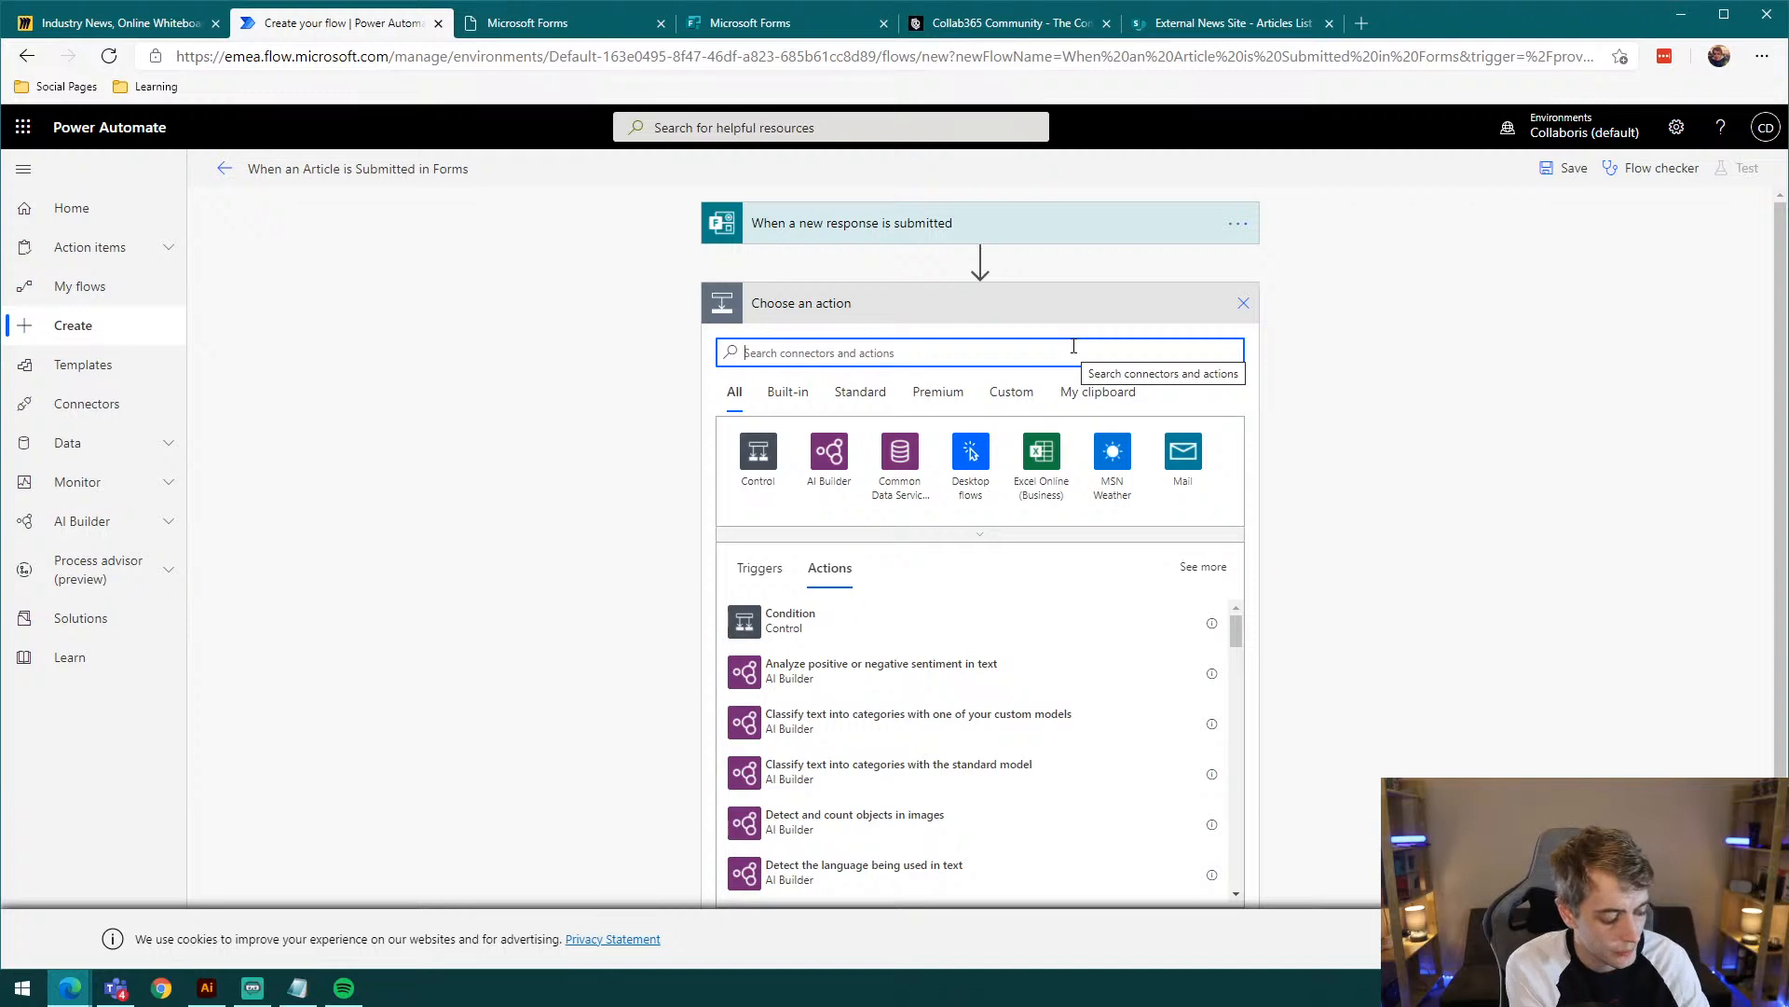
pyautogui.write('get response')
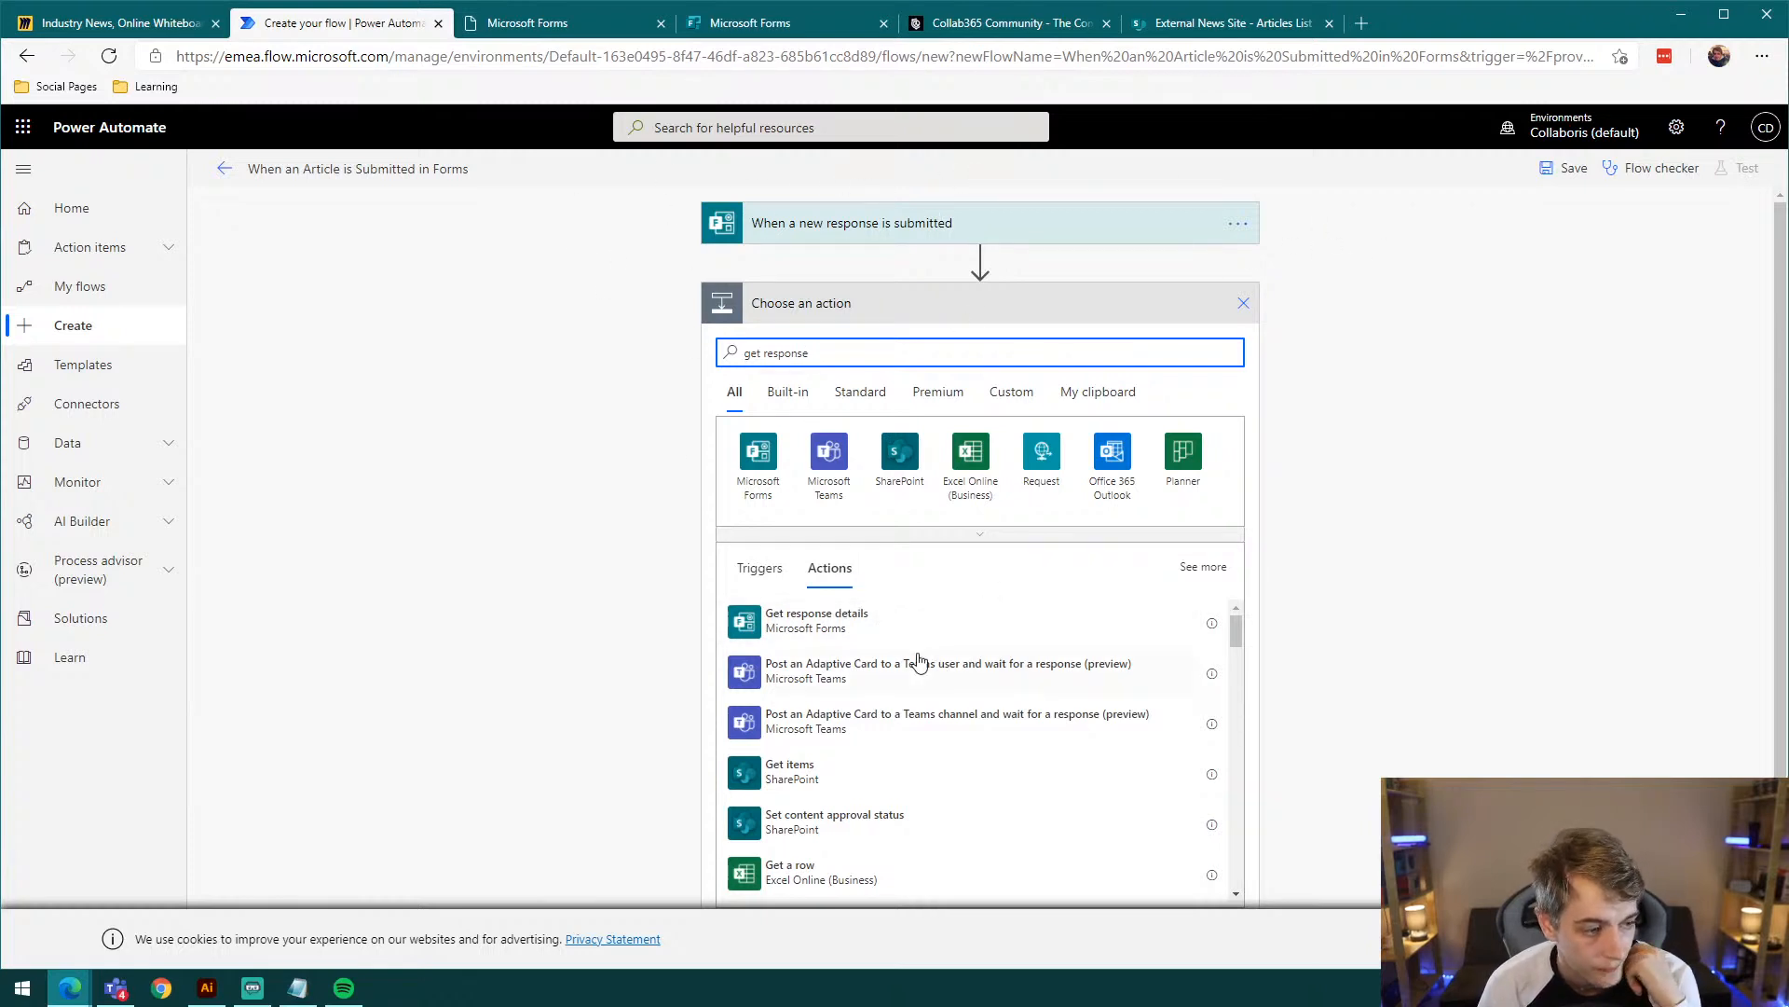
pyautogui.click(872, 626)
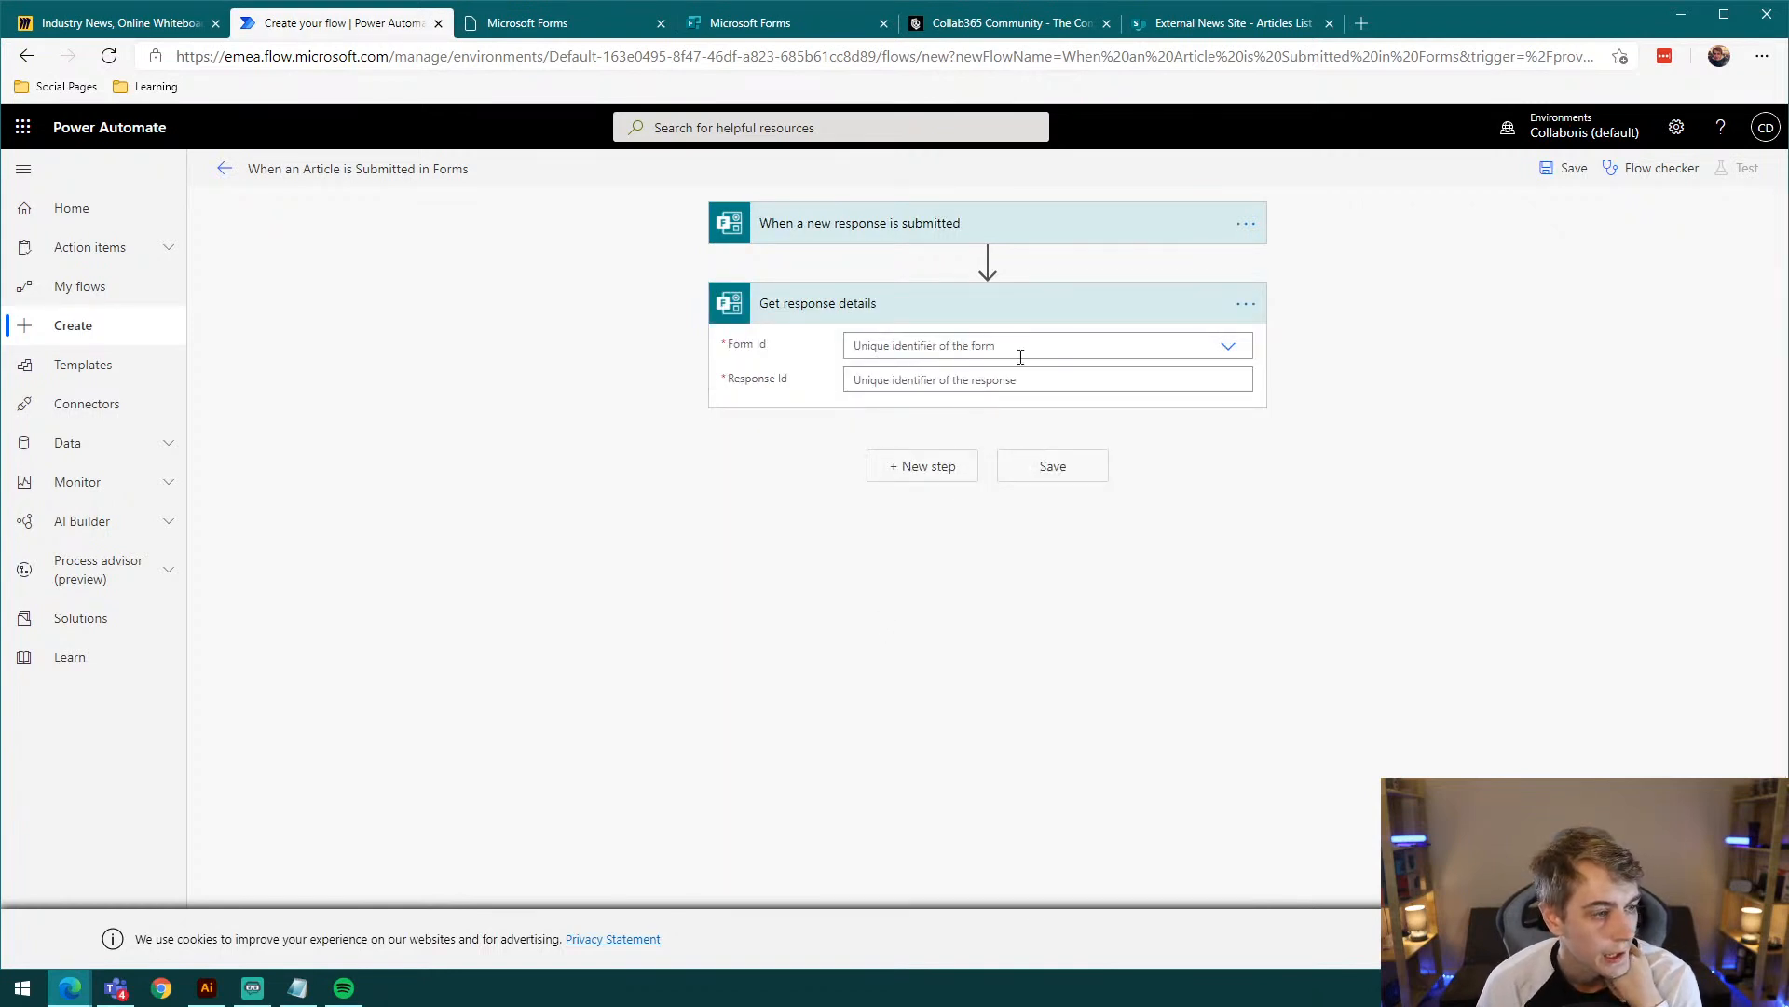
# Step: Set Get response details to the form "Submit your article to the External News Site" with the trigger's dynamic Response Id
pyautogui.click(1229, 347)
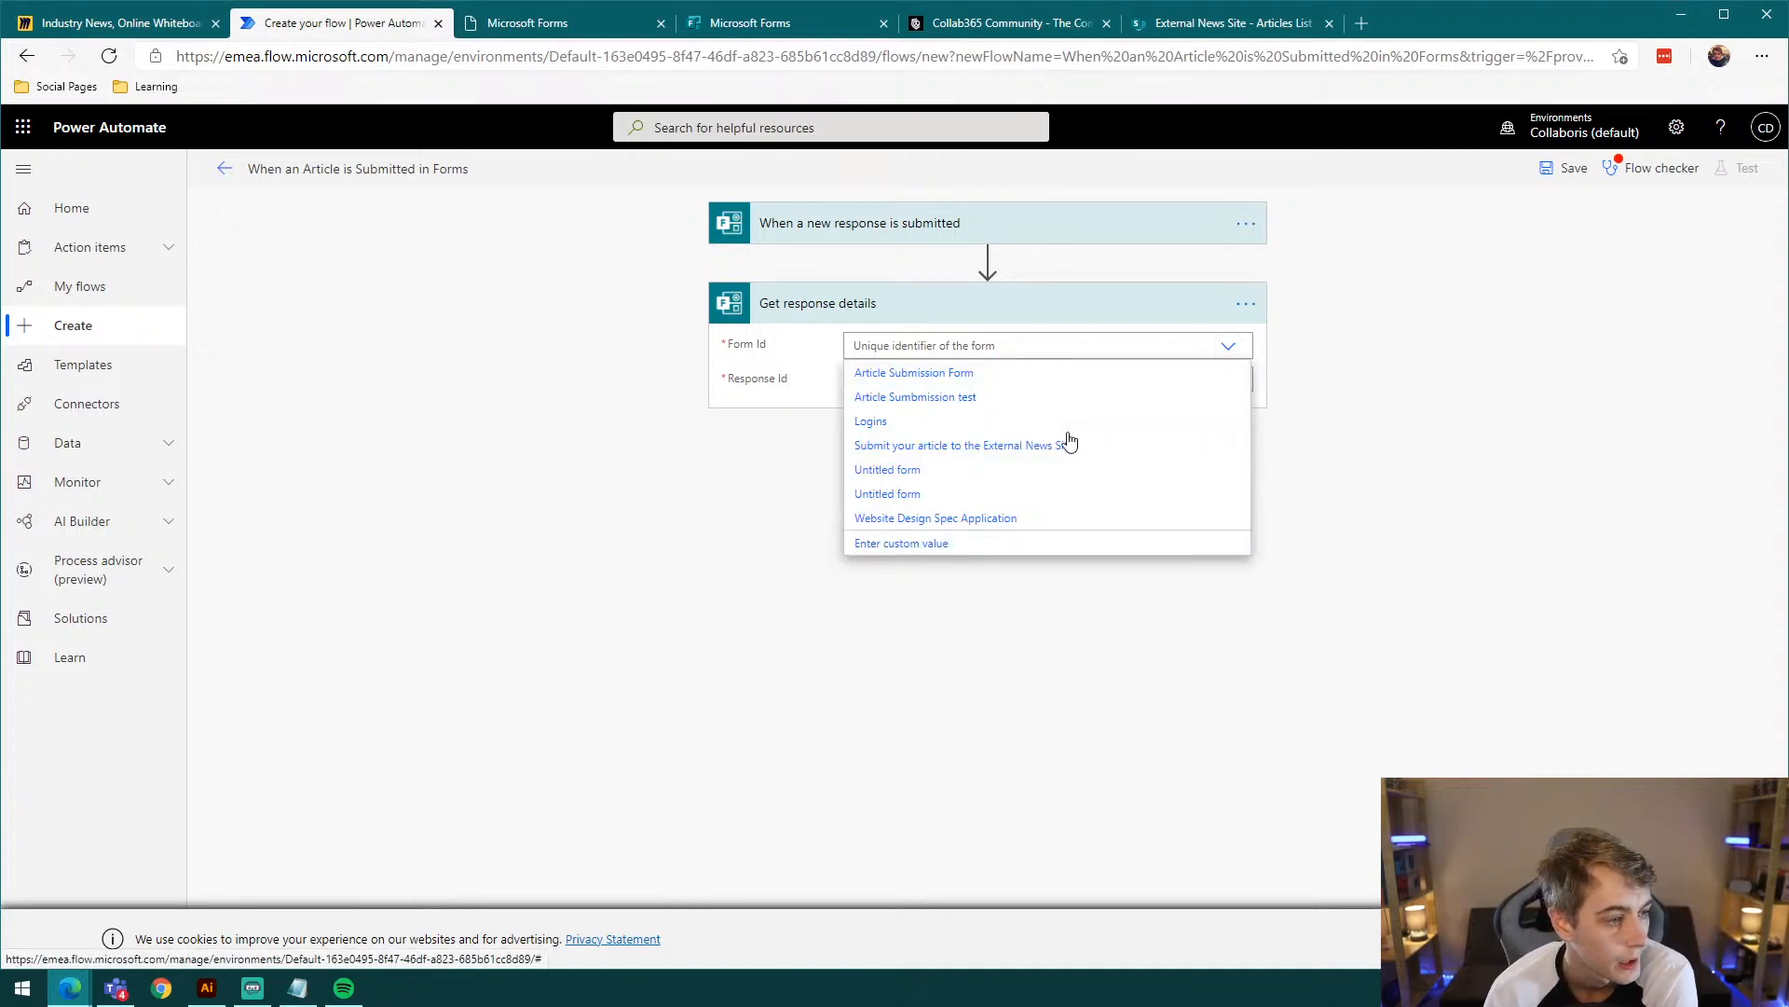
pyautogui.click(962, 447)
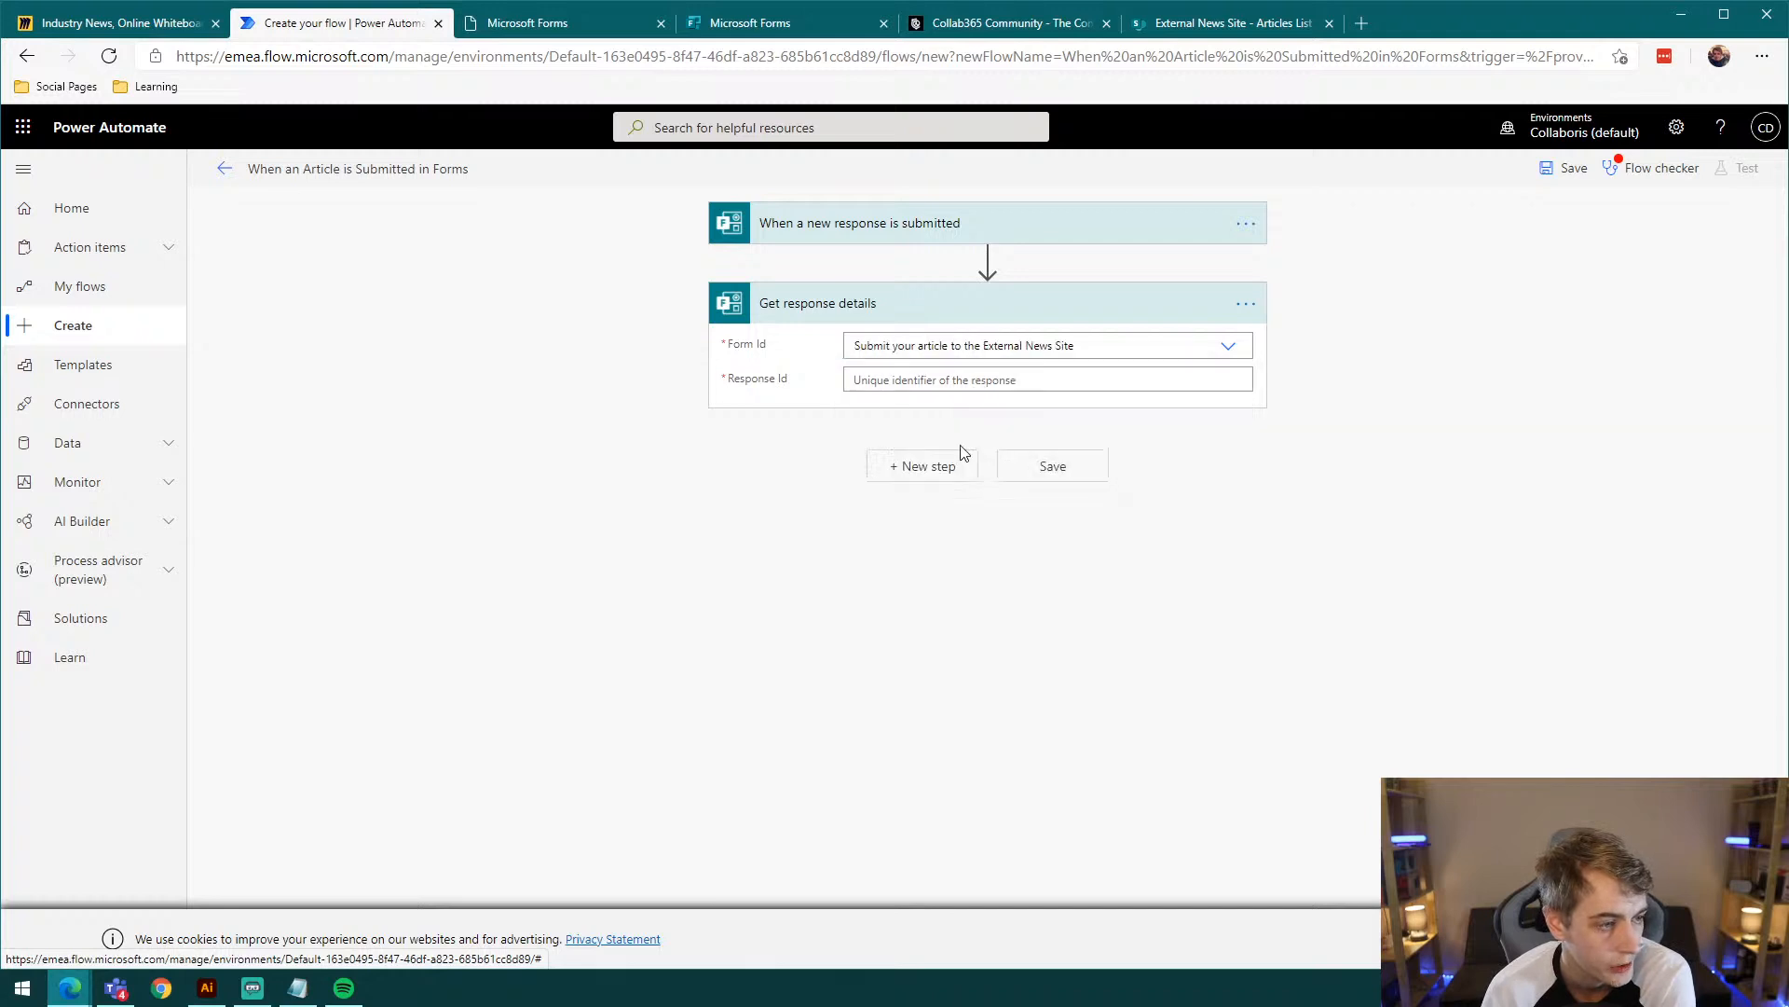
pyautogui.click(937, 380)
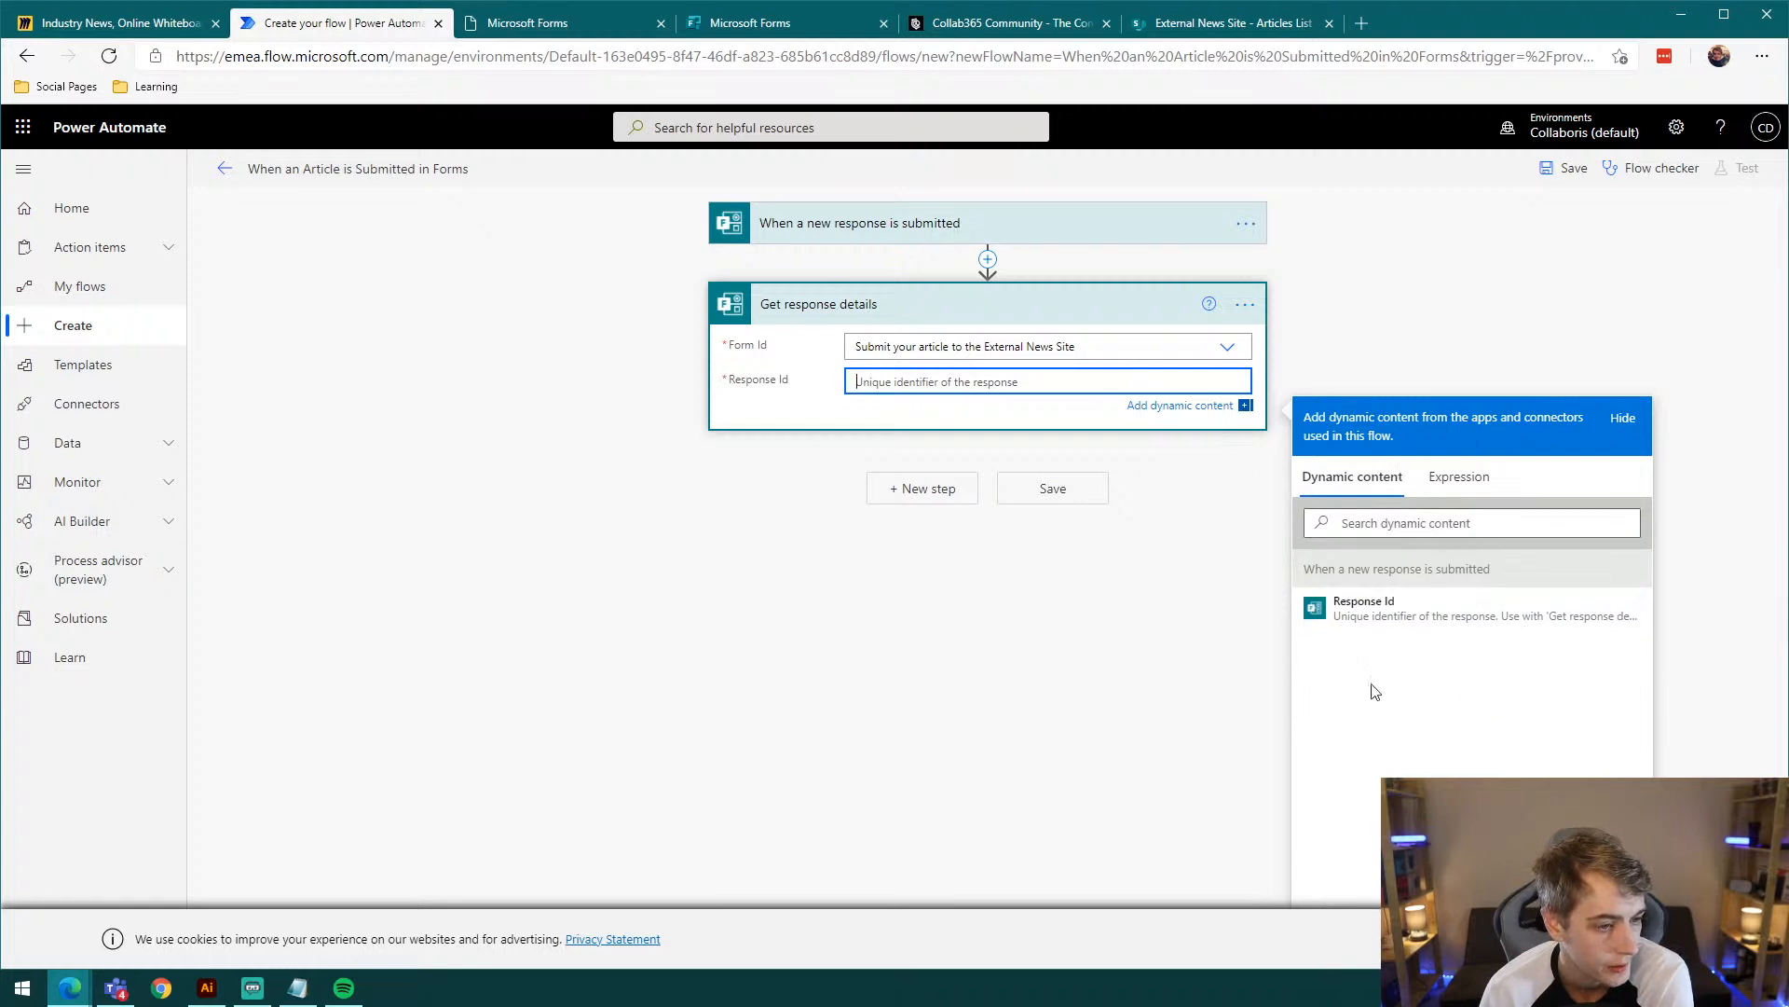
pyautogui.click(1382, 611)
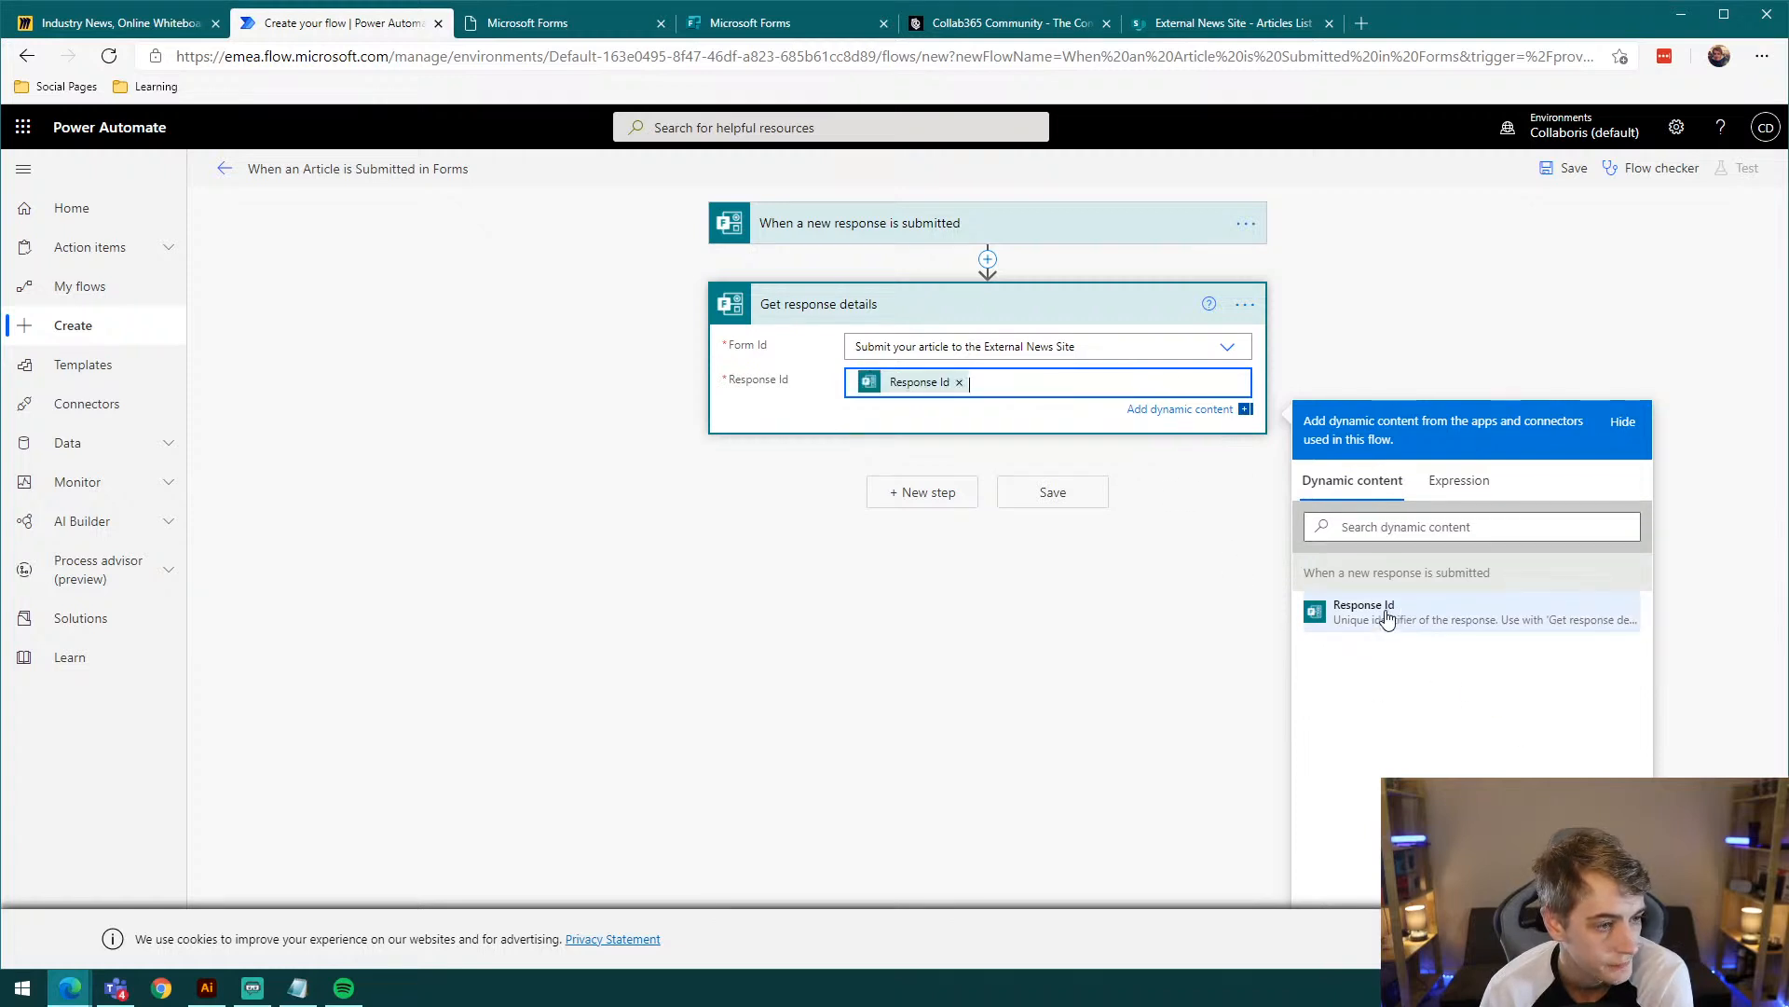
pyautogui.click(1128, 625)
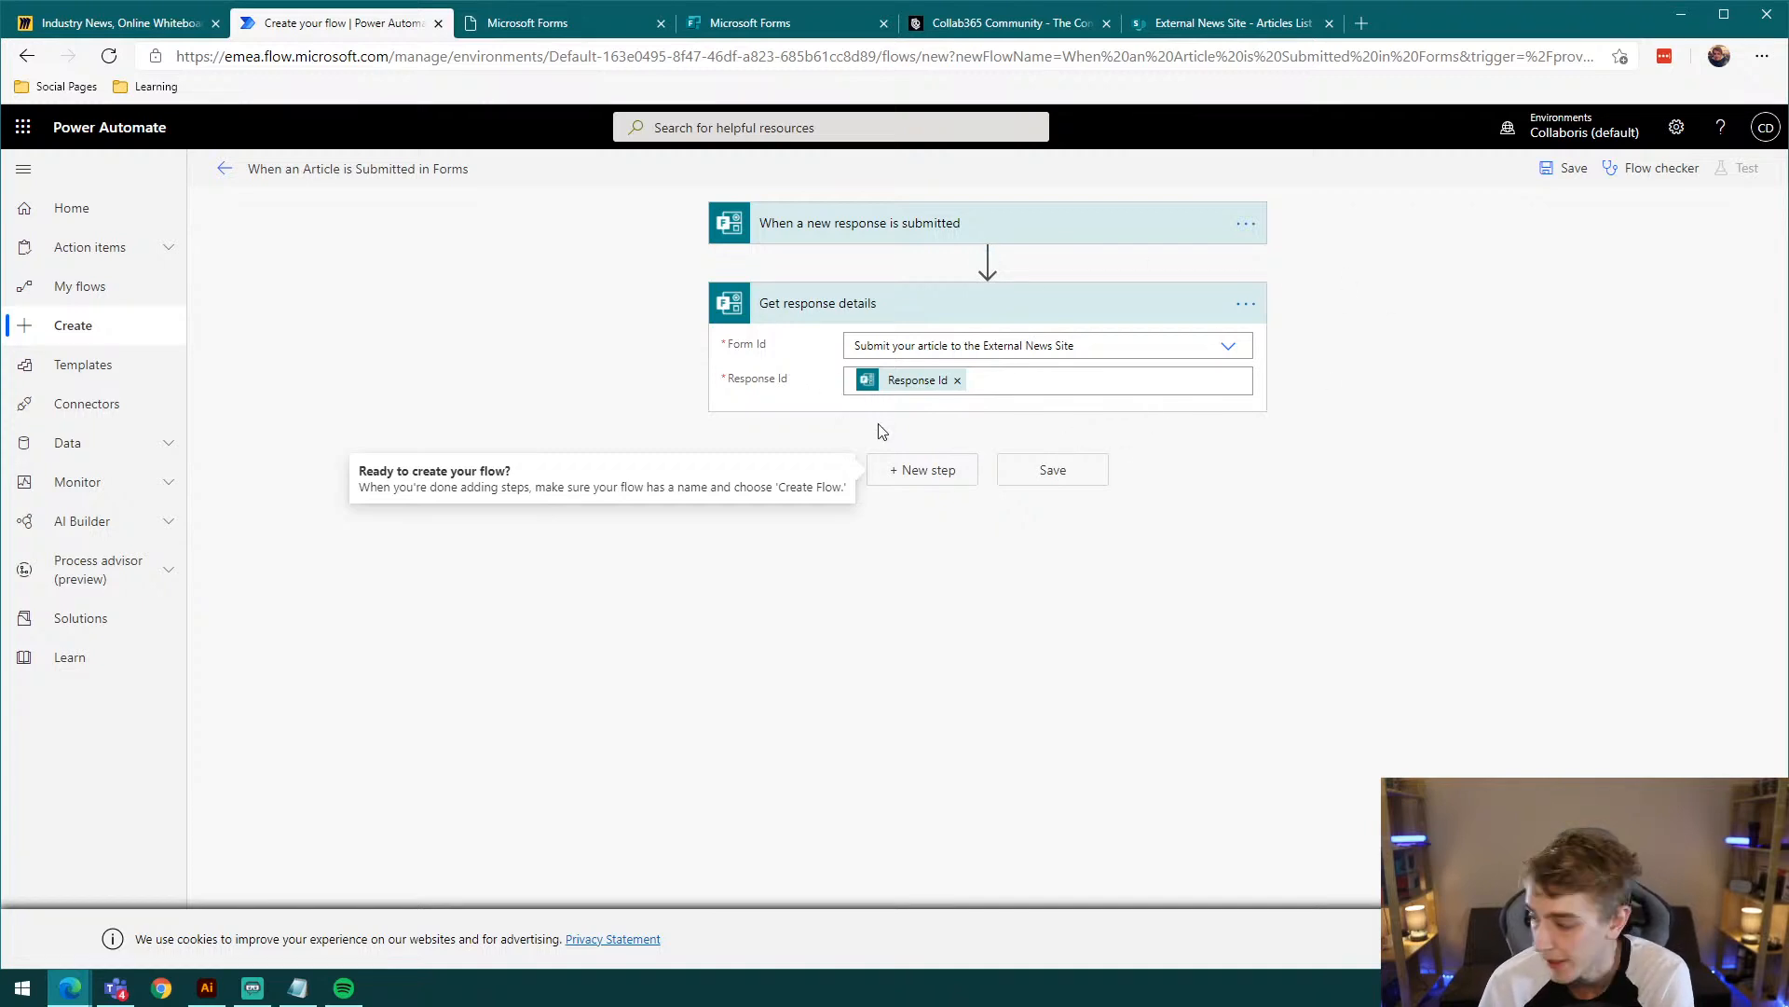
# Step: Search the actions for "create item" and add the SharePoint action "Create item" after Get response details
pyautogui.click(946, 476)
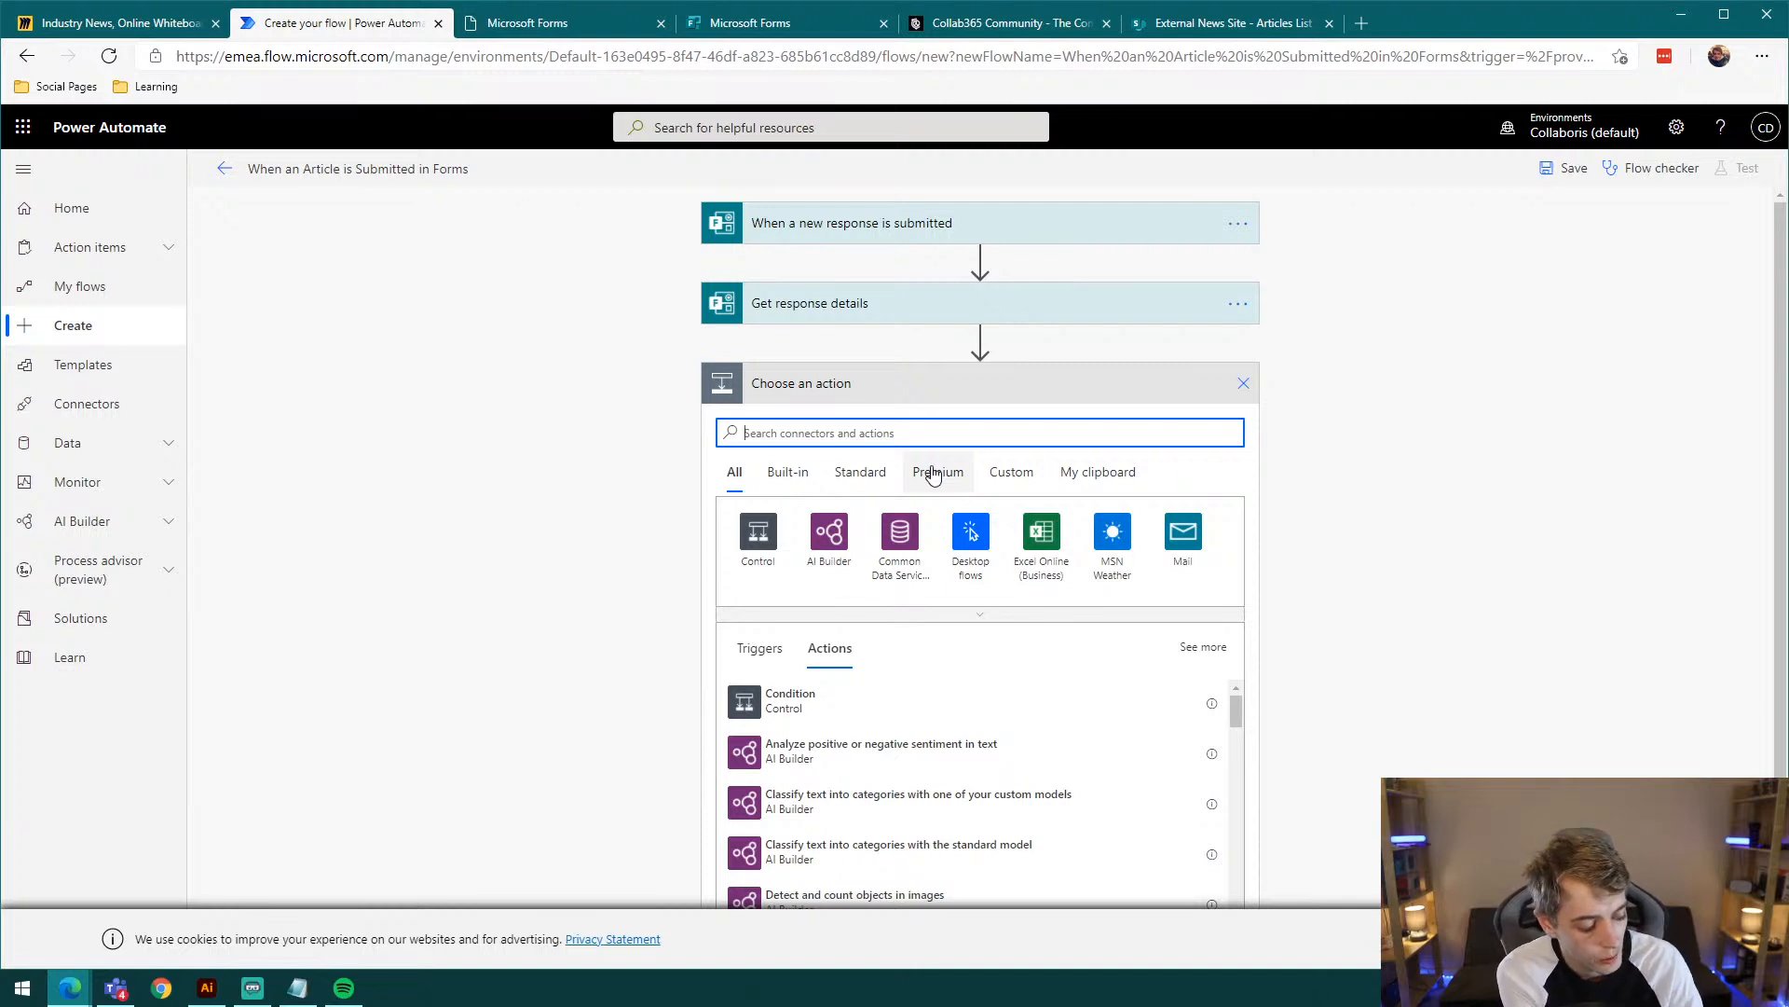
pyautogui.write('create item')
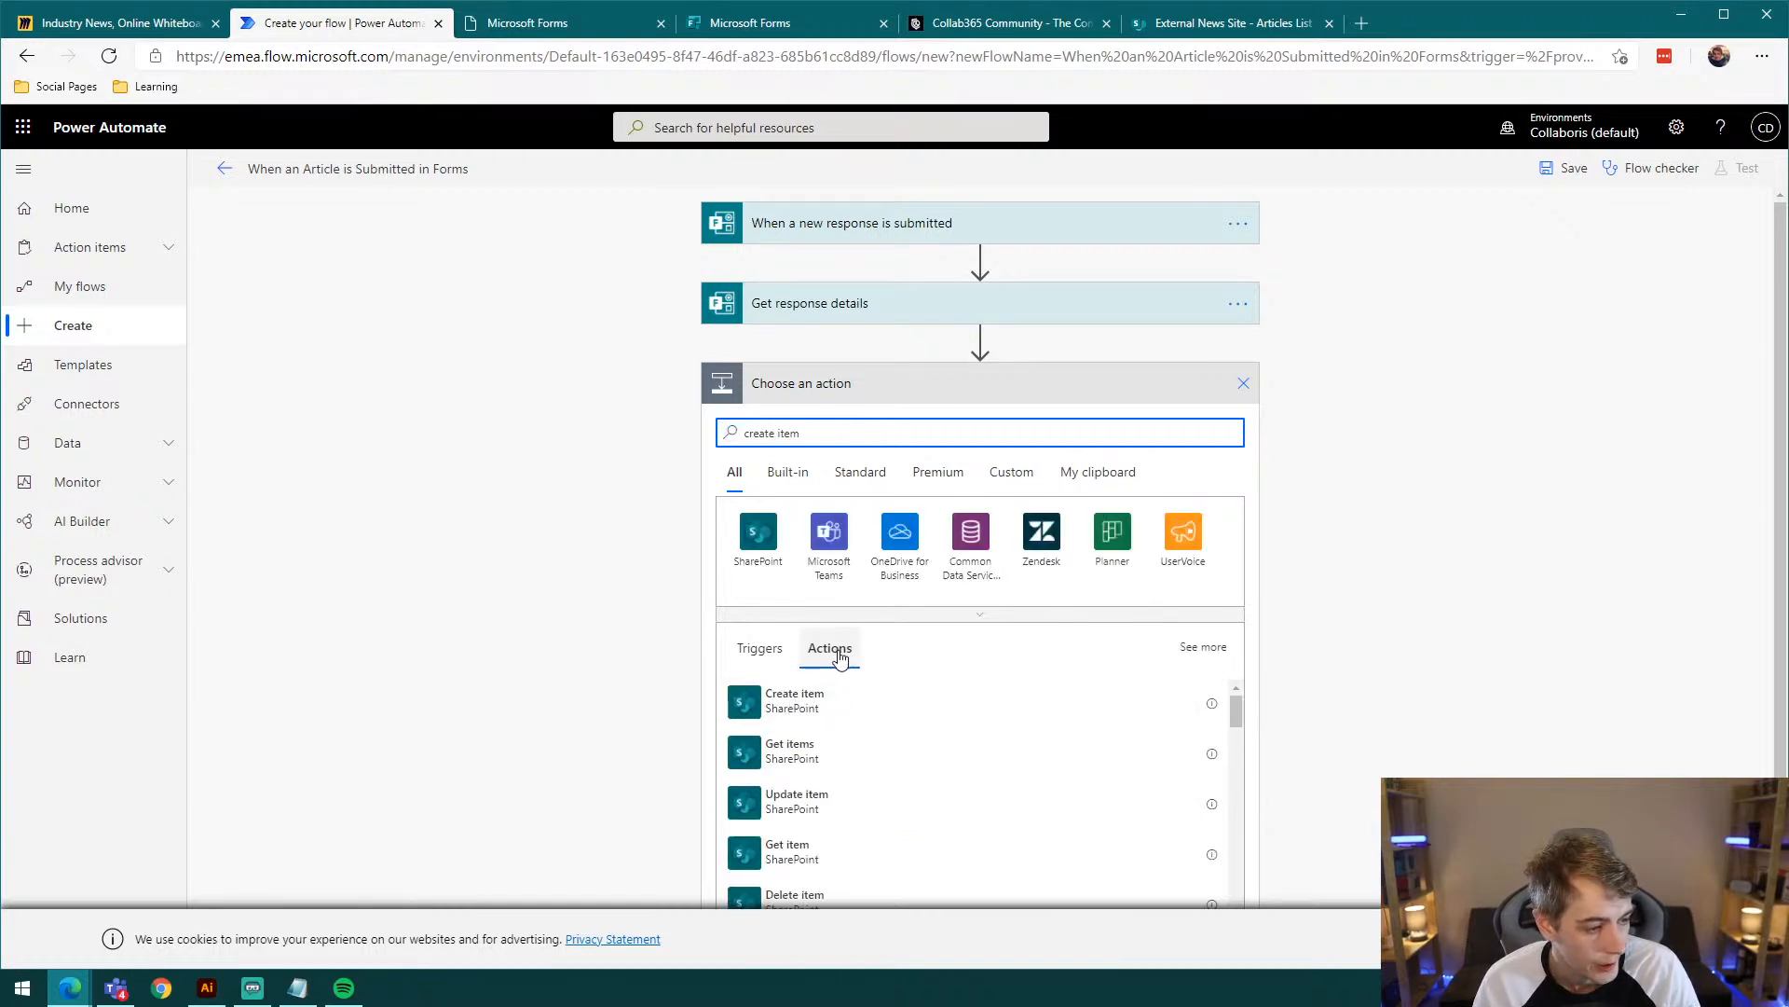
pyautogui.click(817, 701)
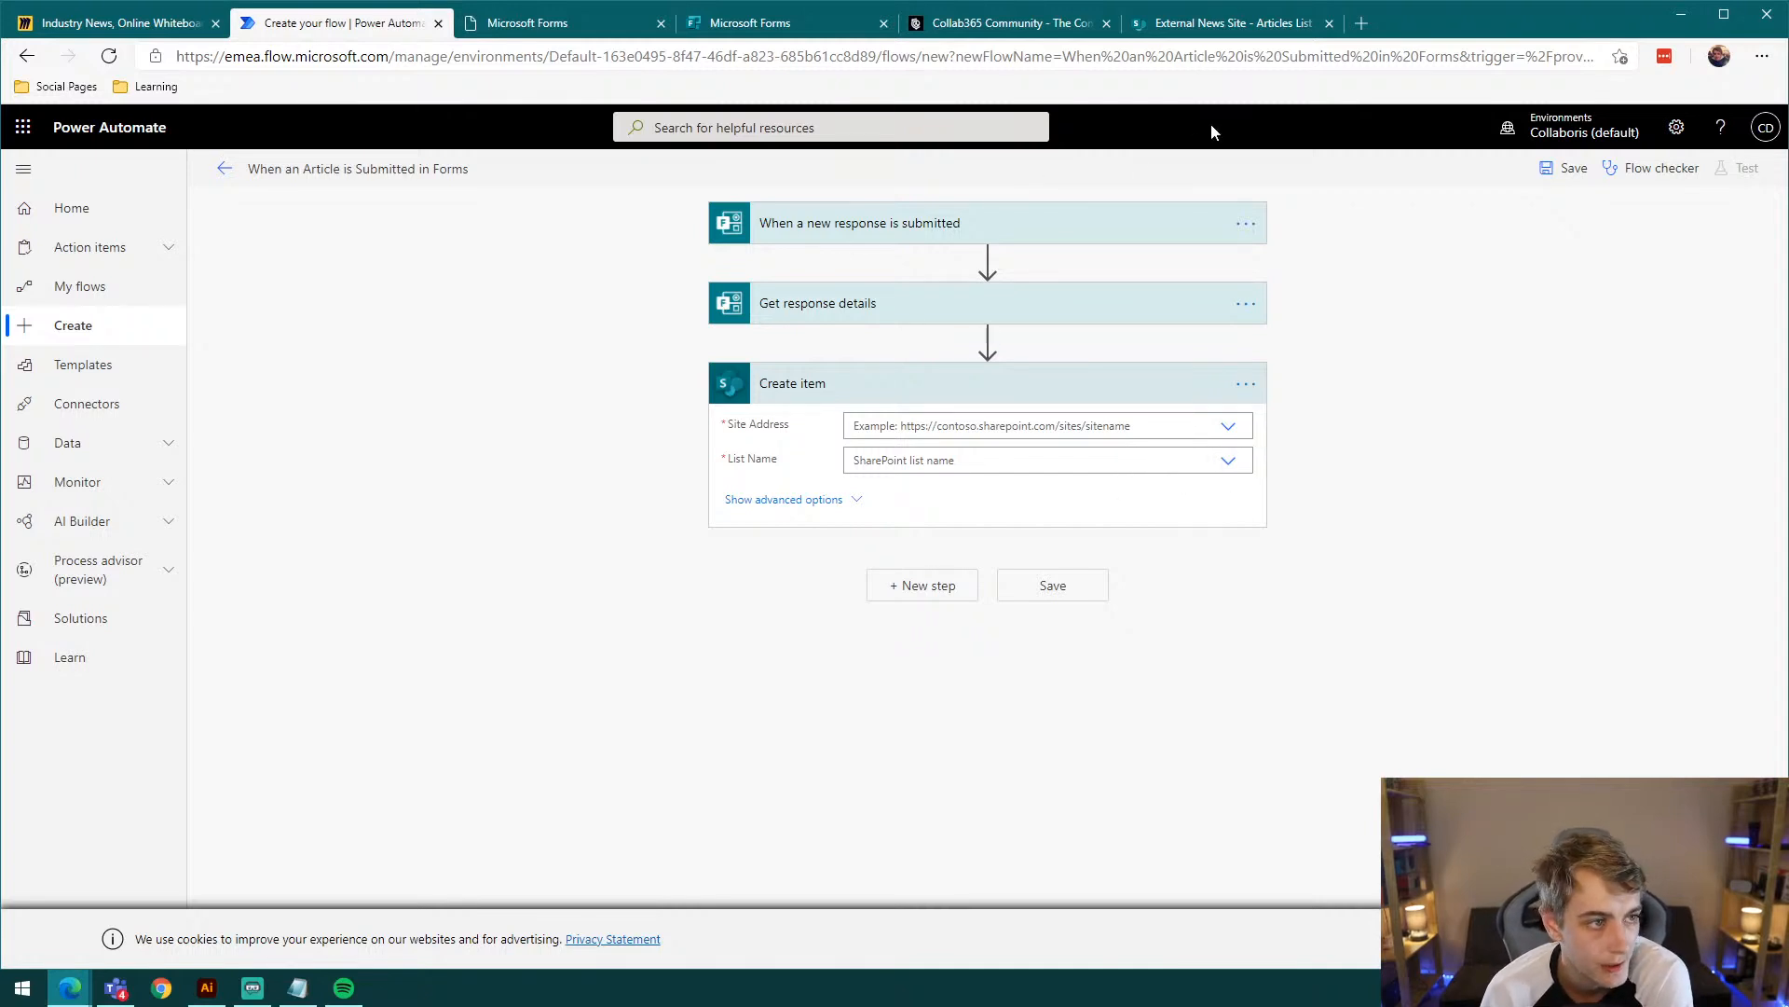
# Step: Check which SharePoint site holds the Articles List and look for it among Create item's Site Address choices
pyautogui.click(1217, 24)
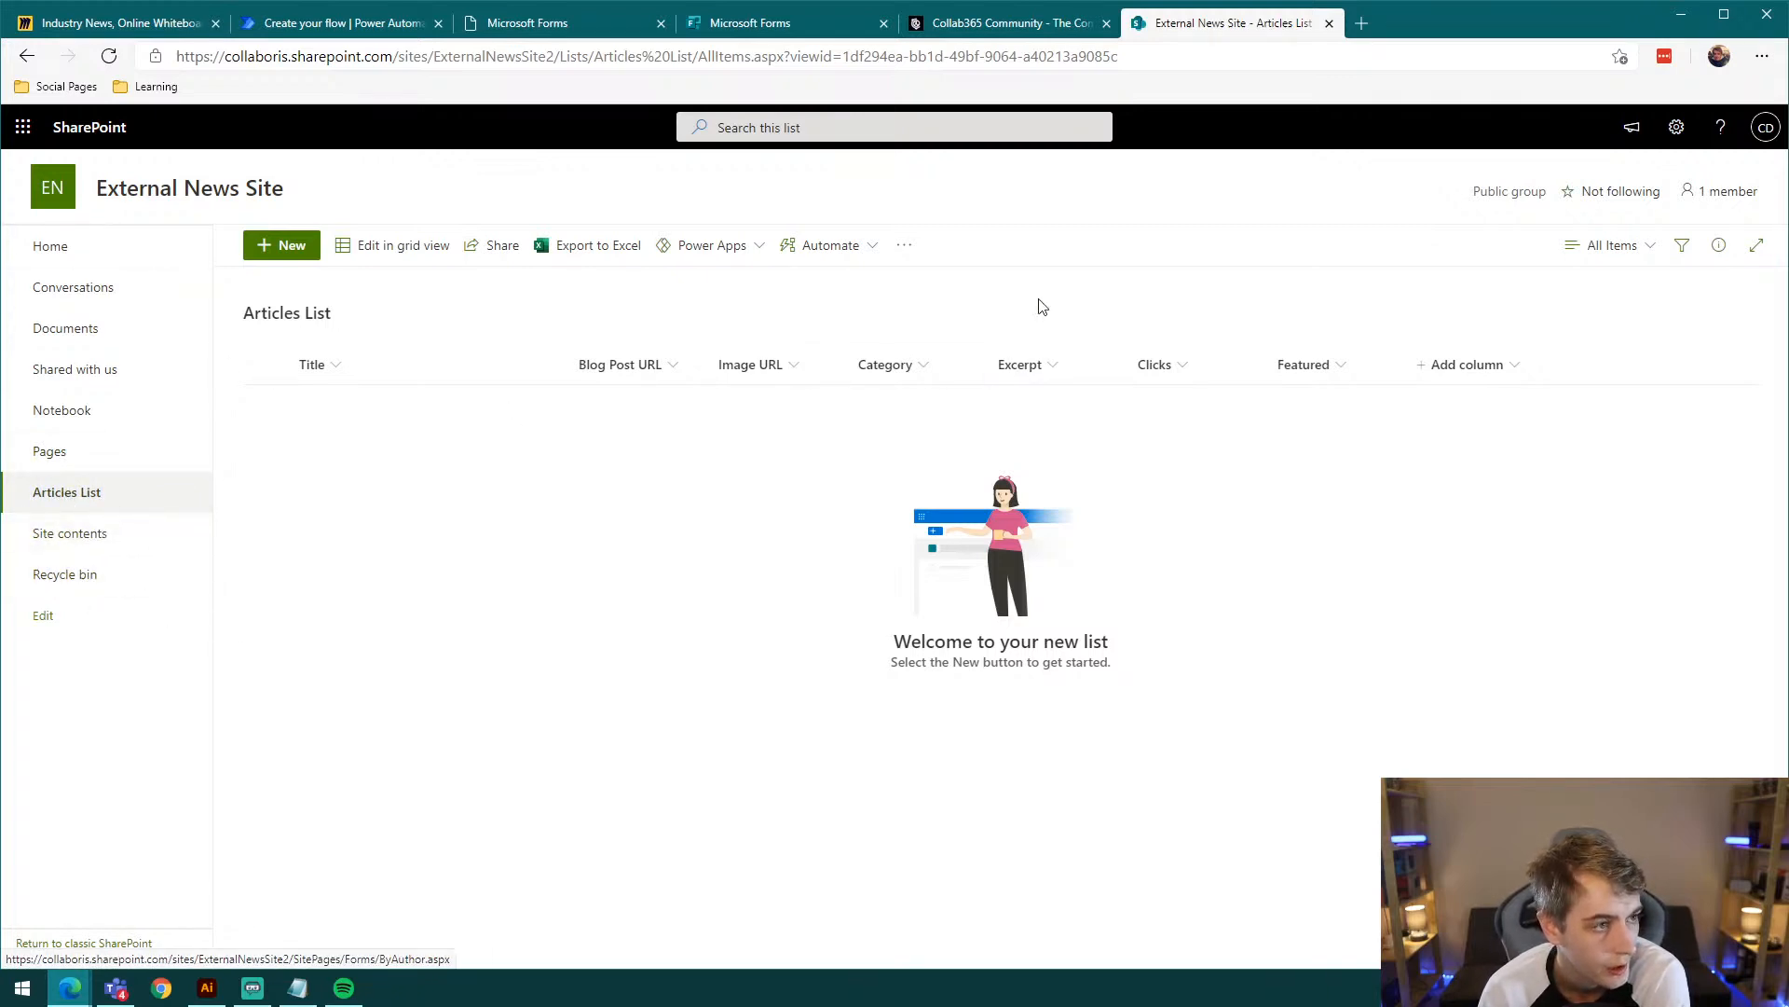
pyautogui.click(792, 24)
pyautogui.click(518, 30)
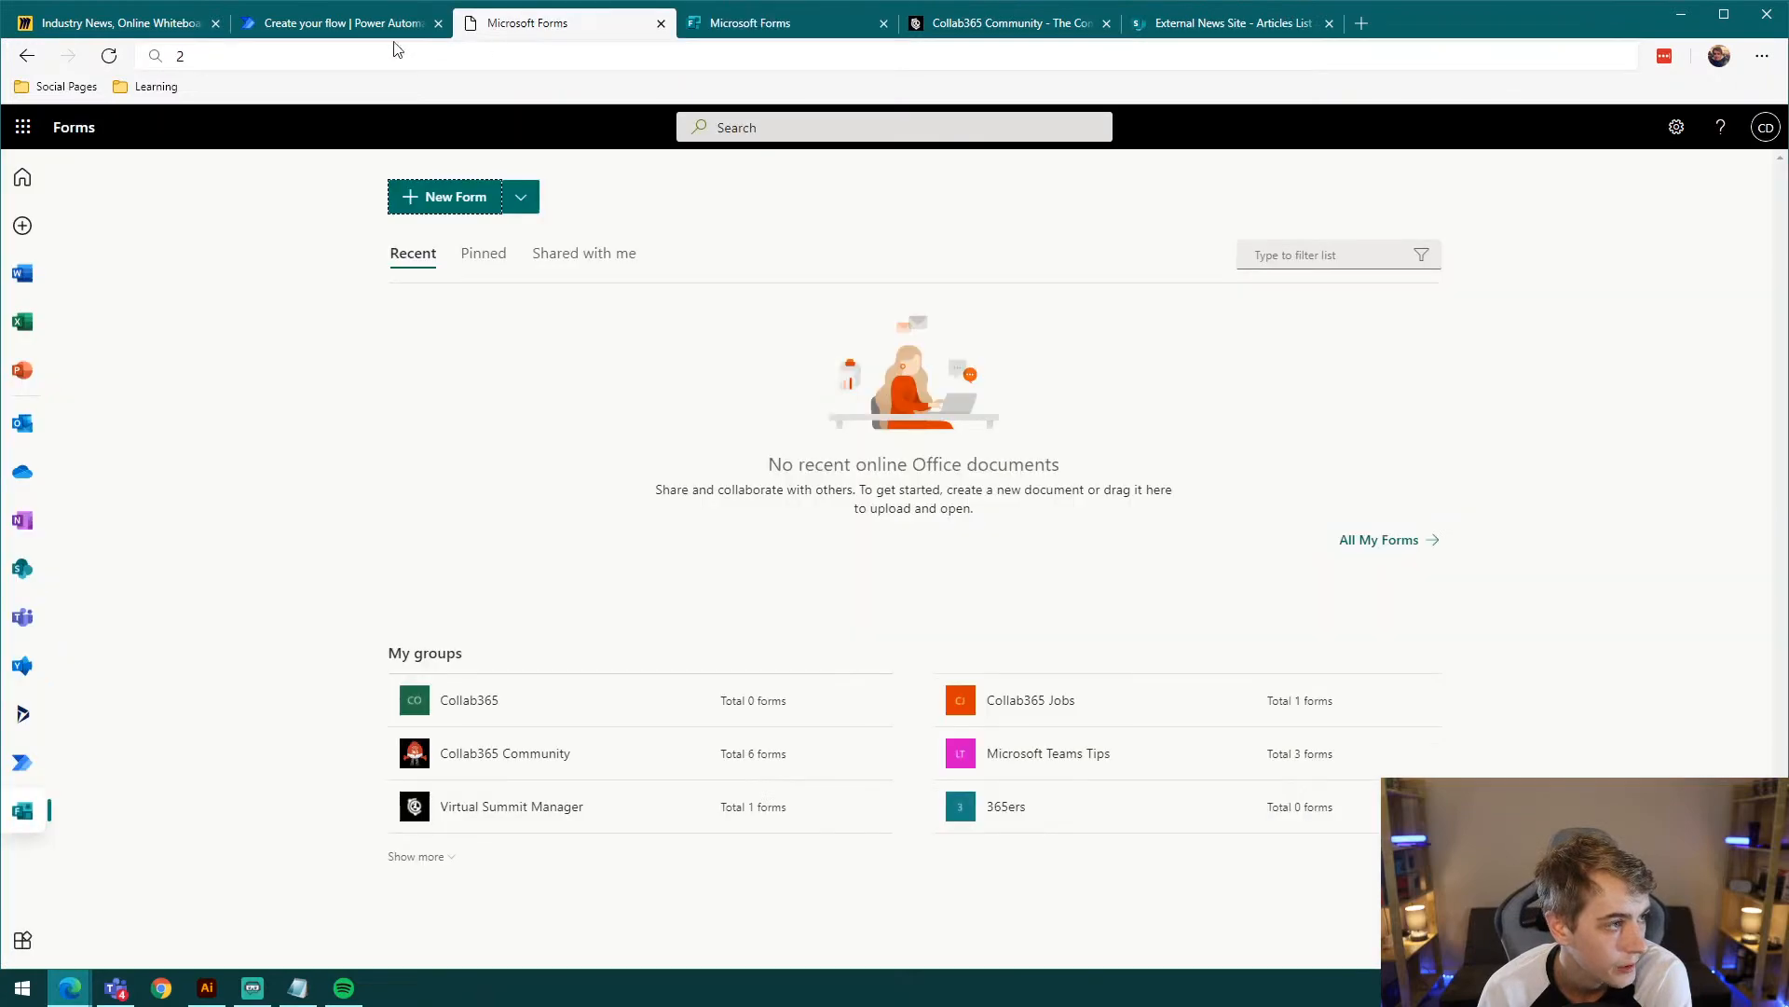
pyautogui.click(337, 30)
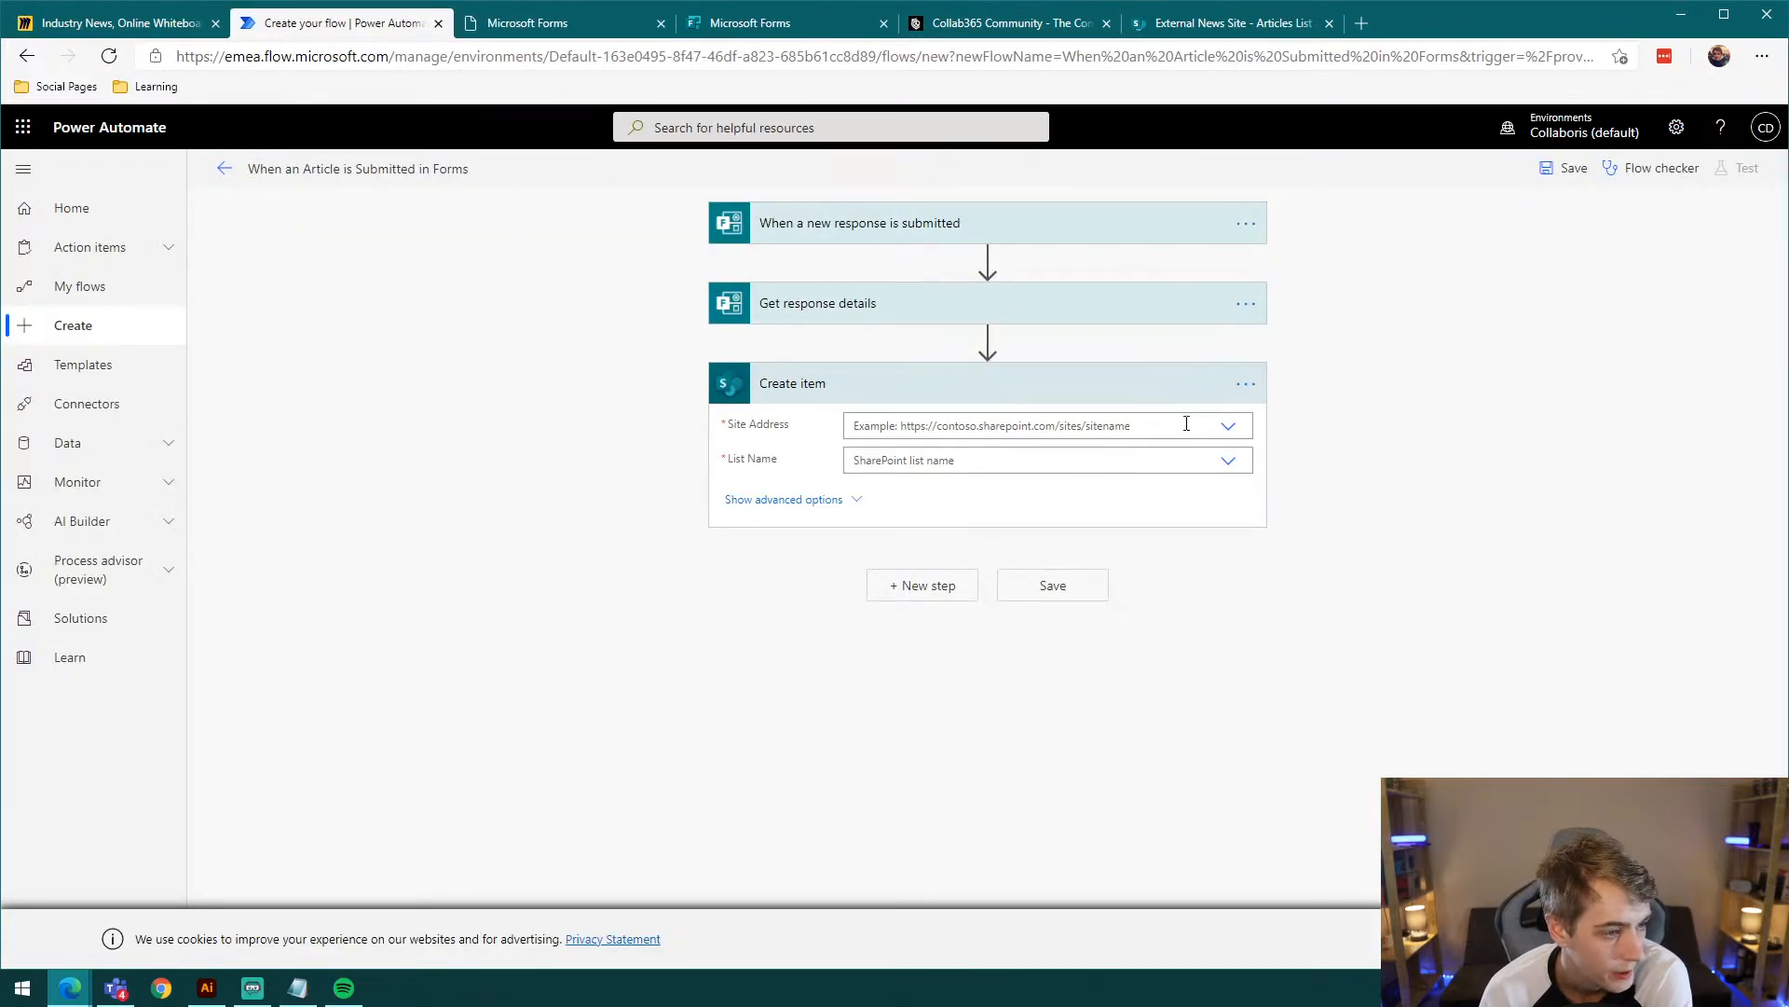
pyautogui.click(1227, 426)
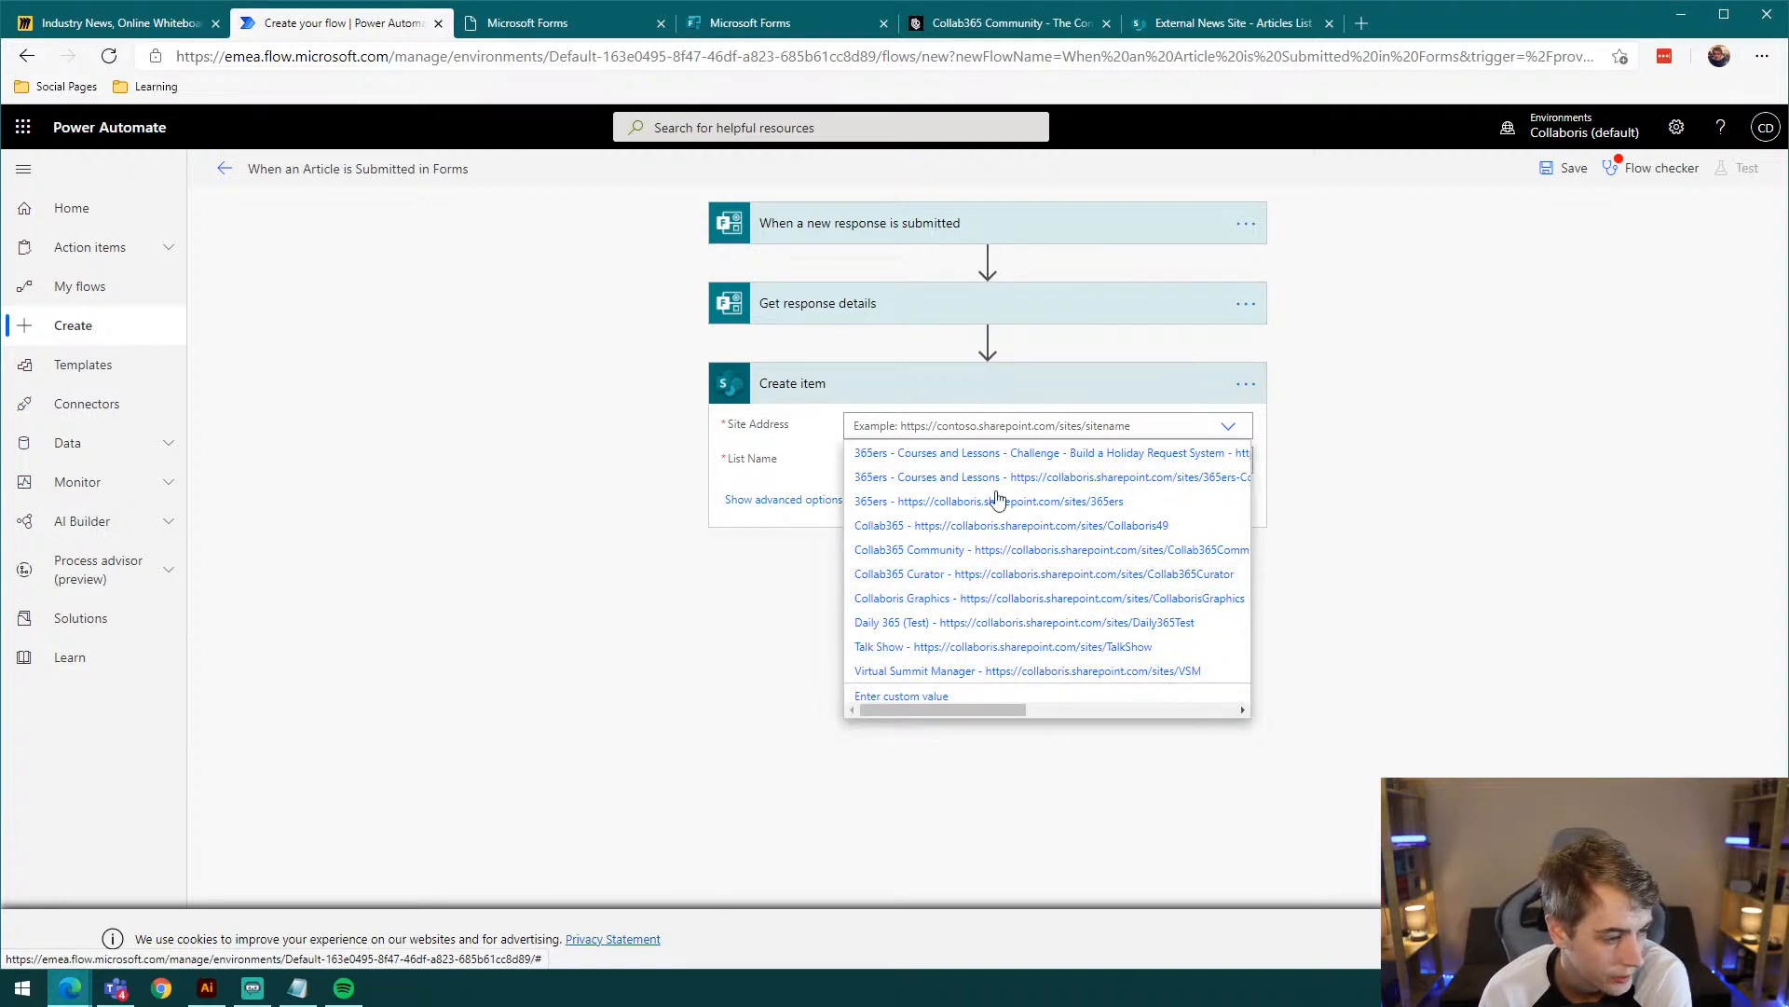
pyautogui.scroll(-1, 969, 554)
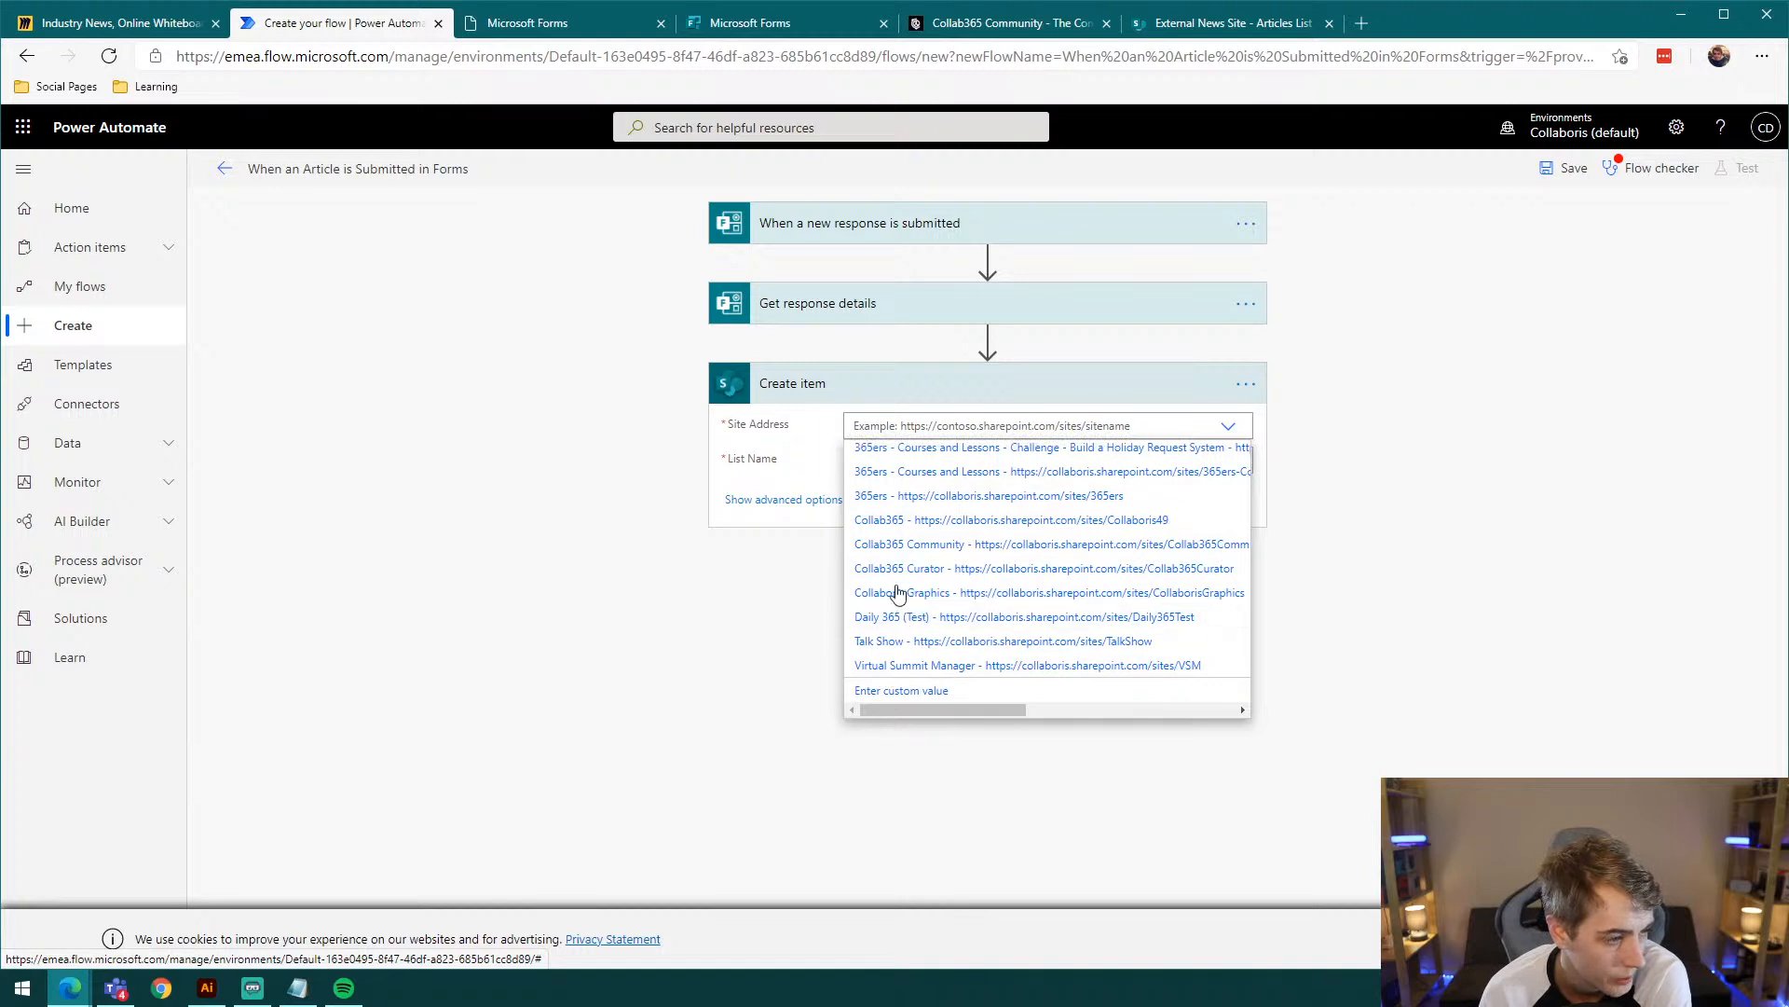
pyautogui.scroll(1, 938, 628)
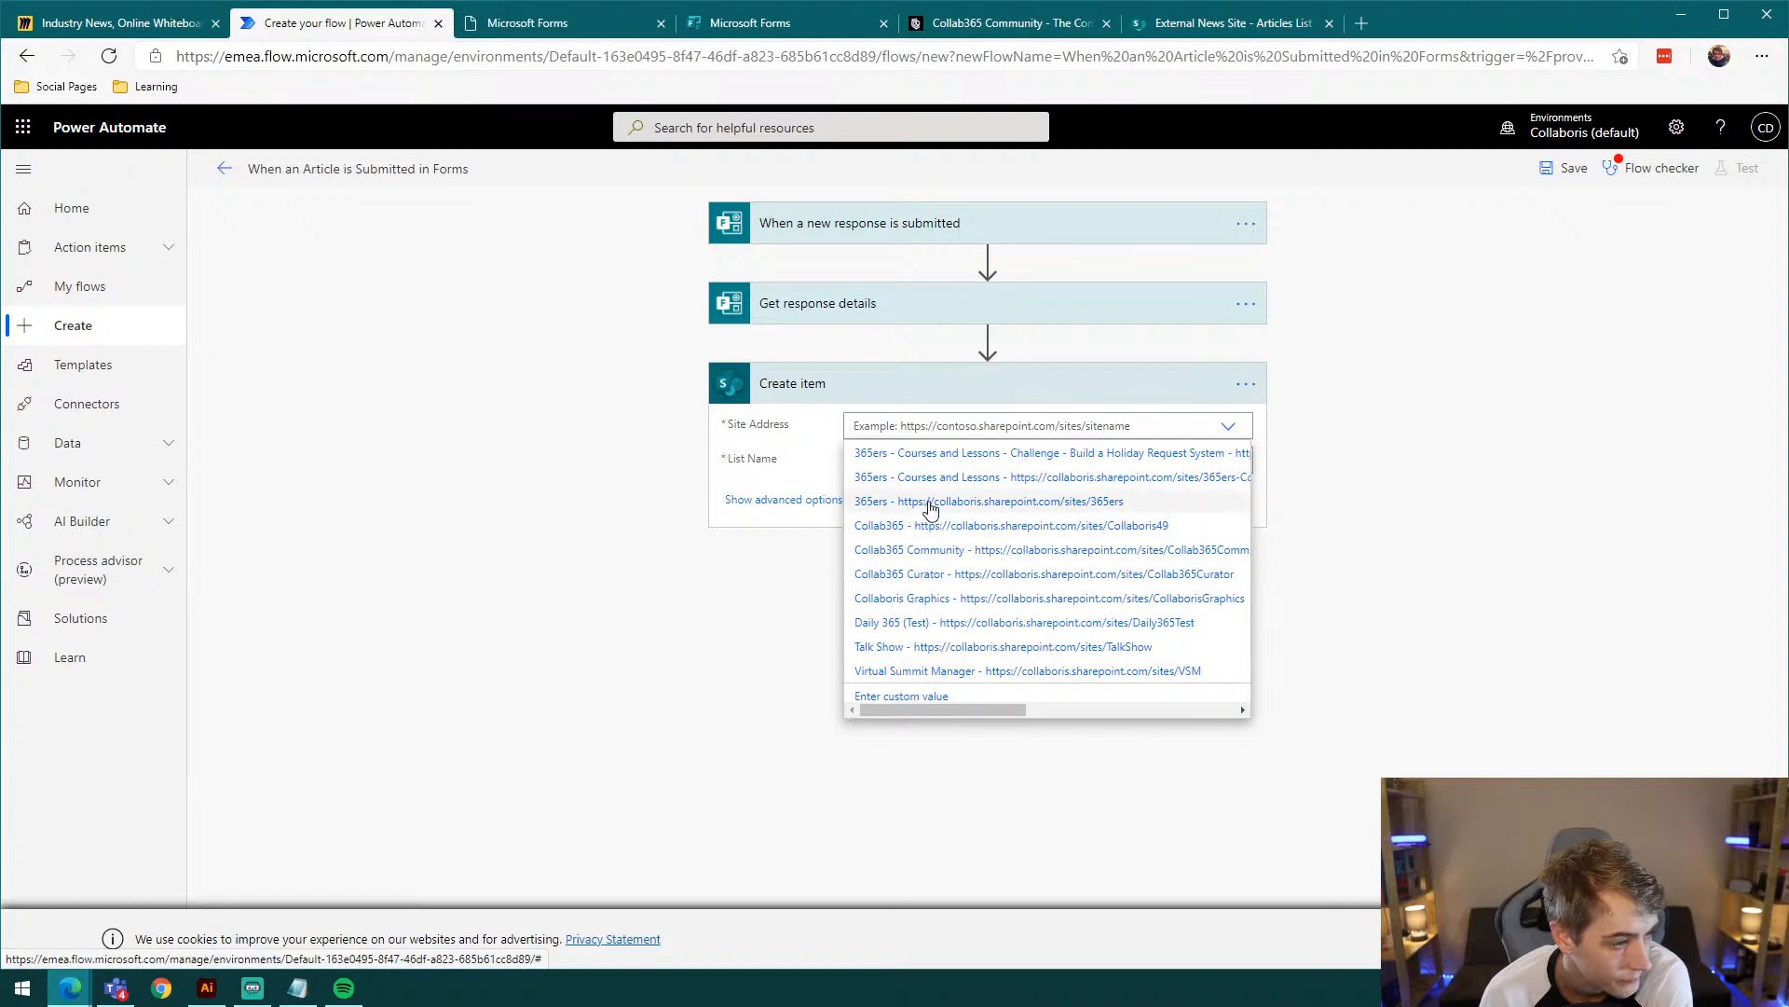
pyautogui.click(783, 643)
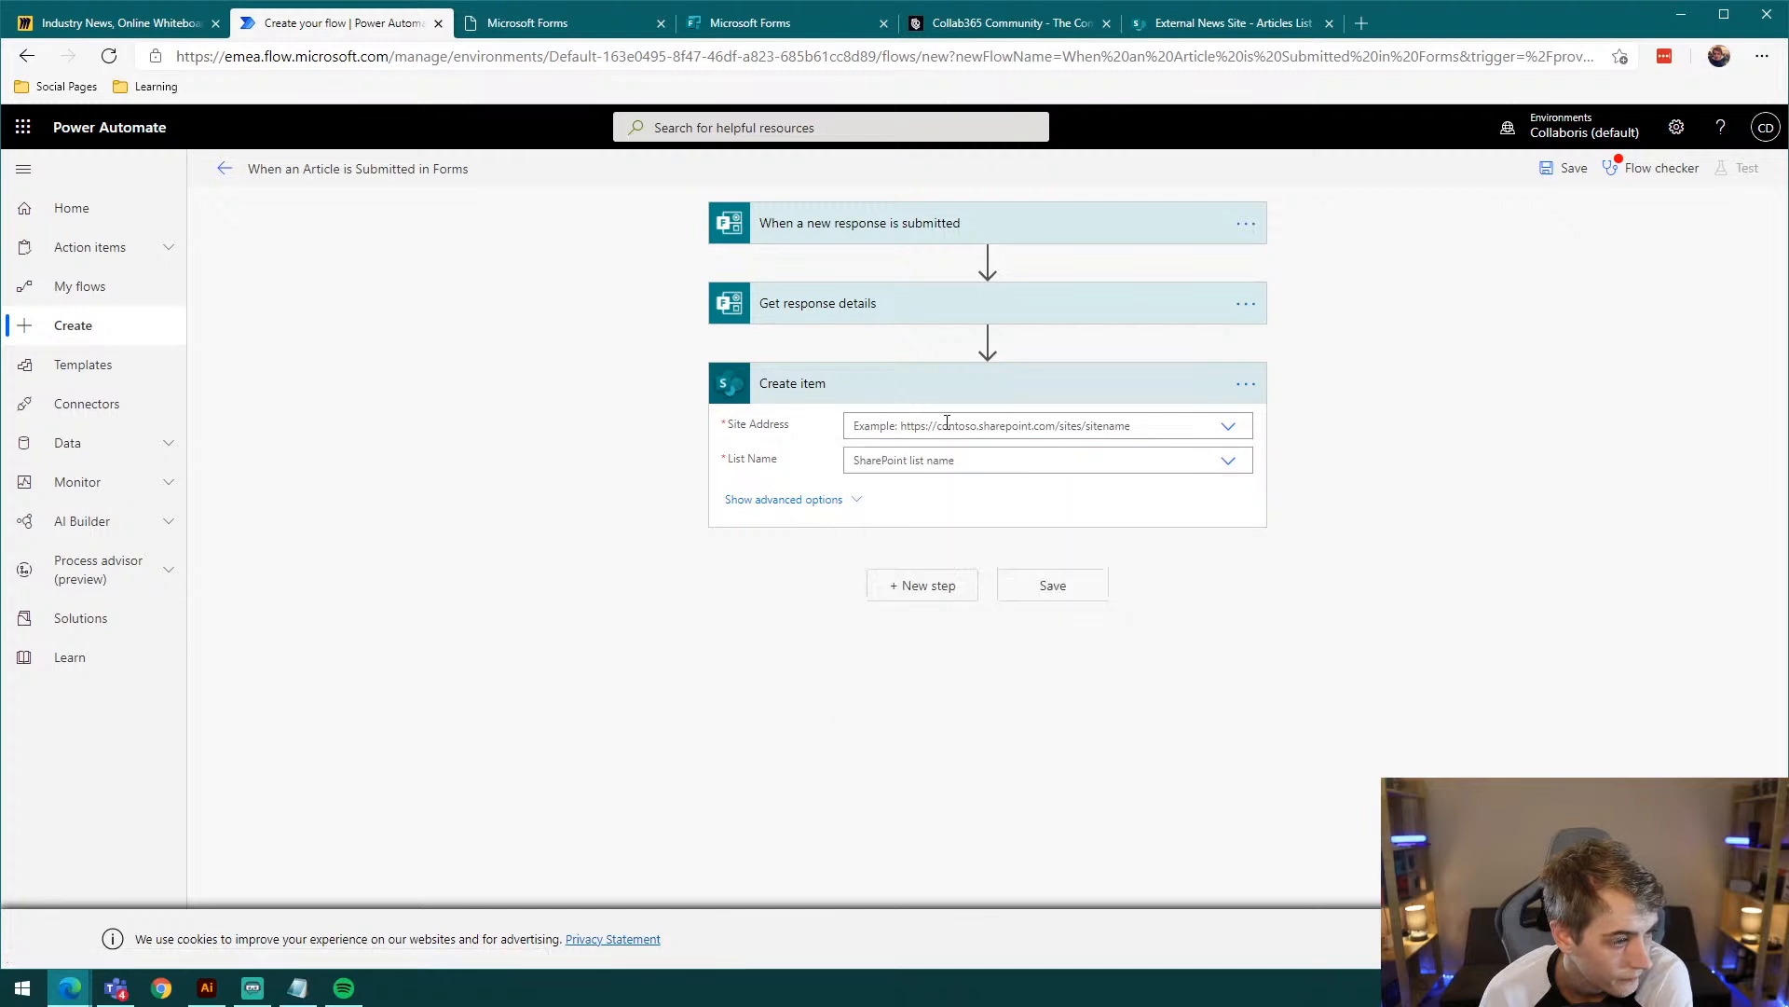
# Step: Set Create item's Site Address to the "Daily 365 (Test)" site and its List Name to "Articles List"
pyautogui.click(1228, 426)
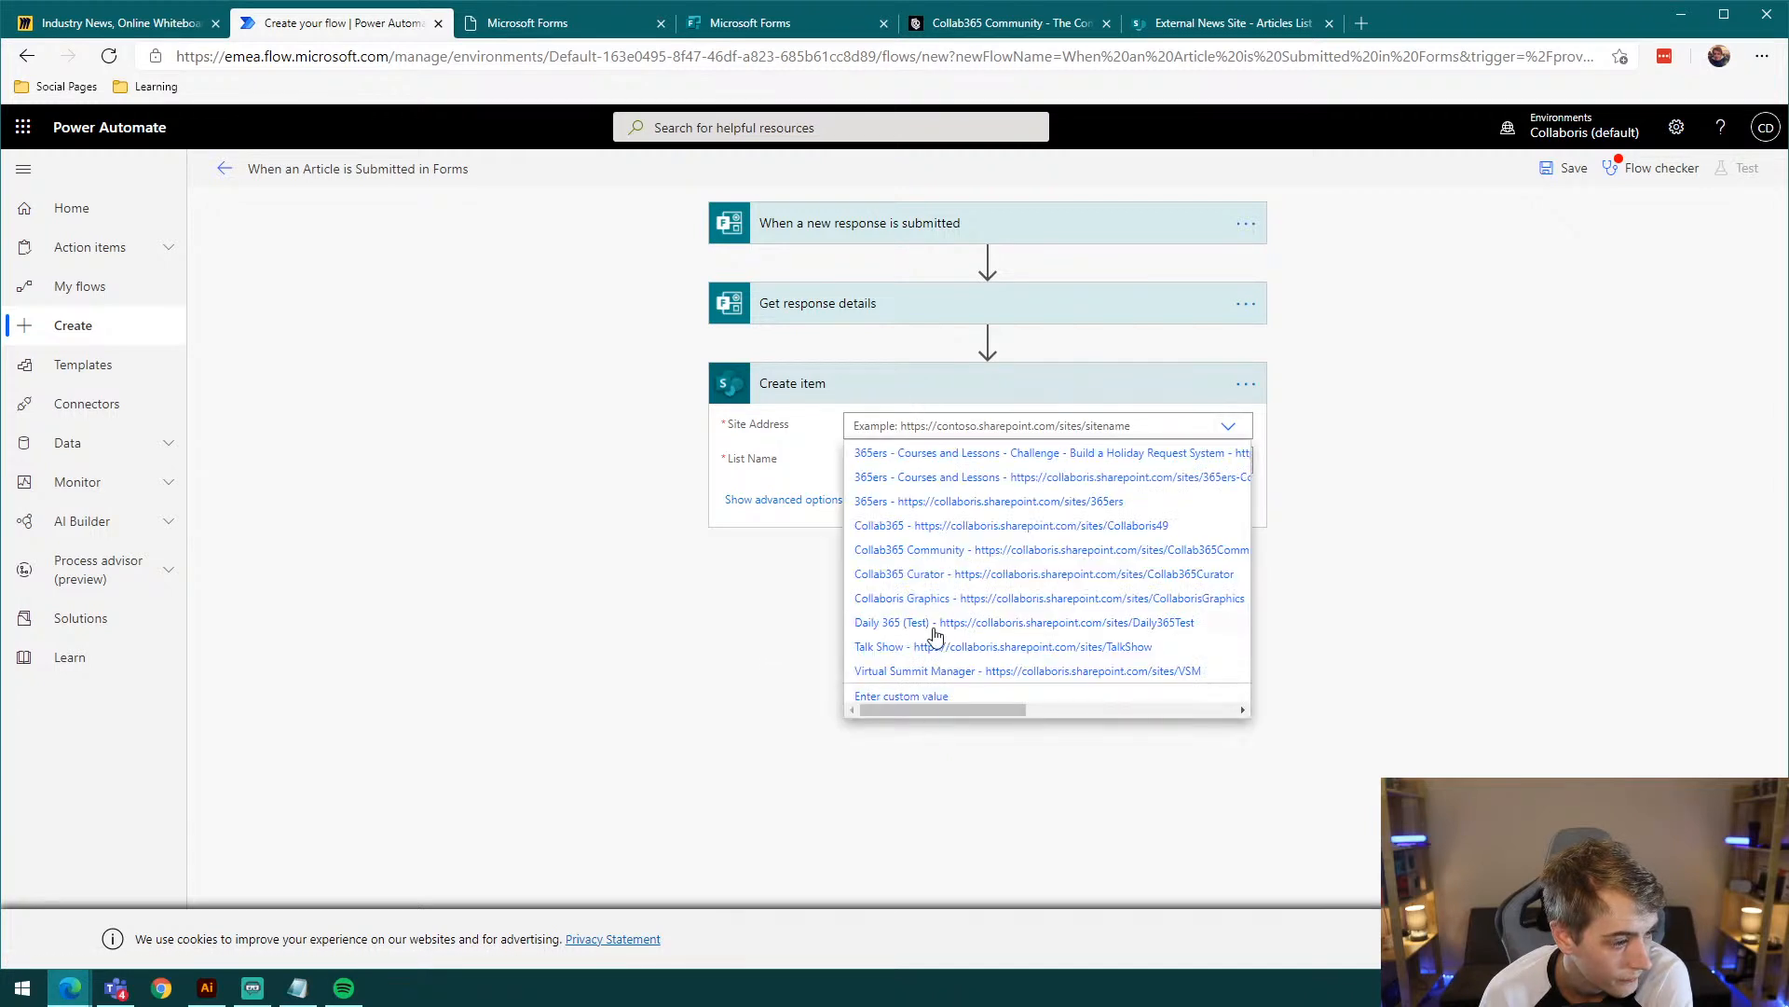
pyautogui.click(970, 627)
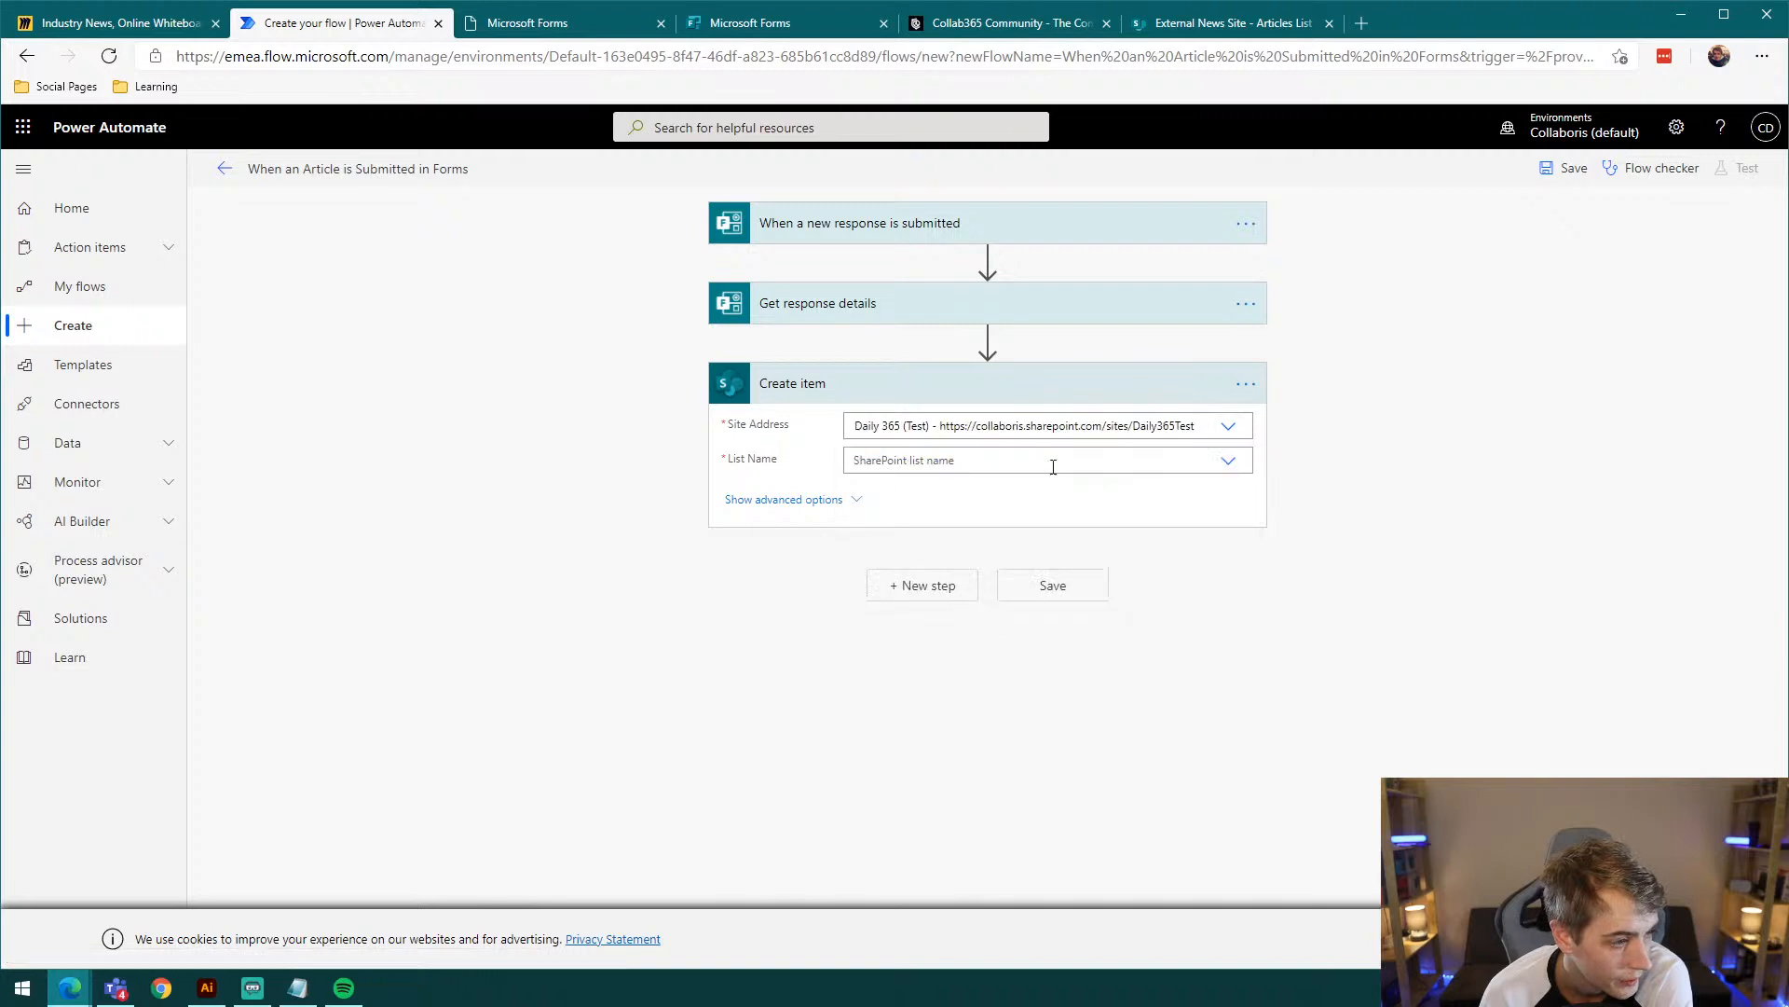
pyautogui.click(1230, 461)
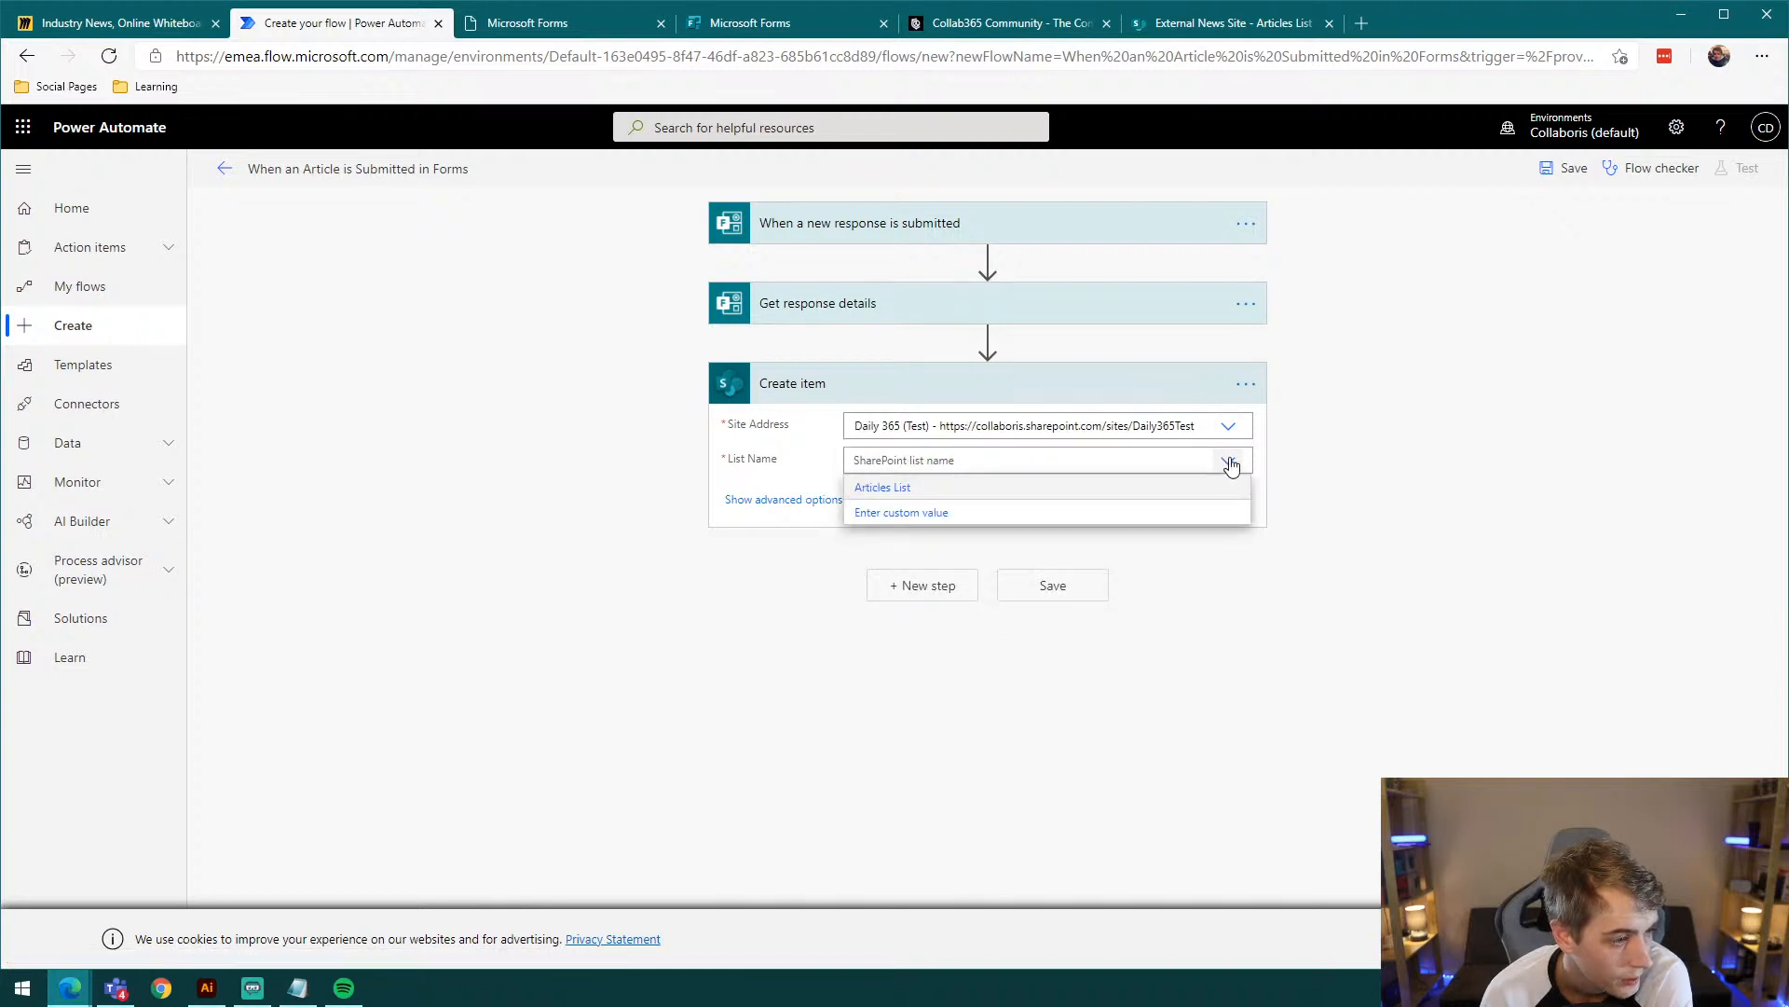
pyautogui.click(877, 492)
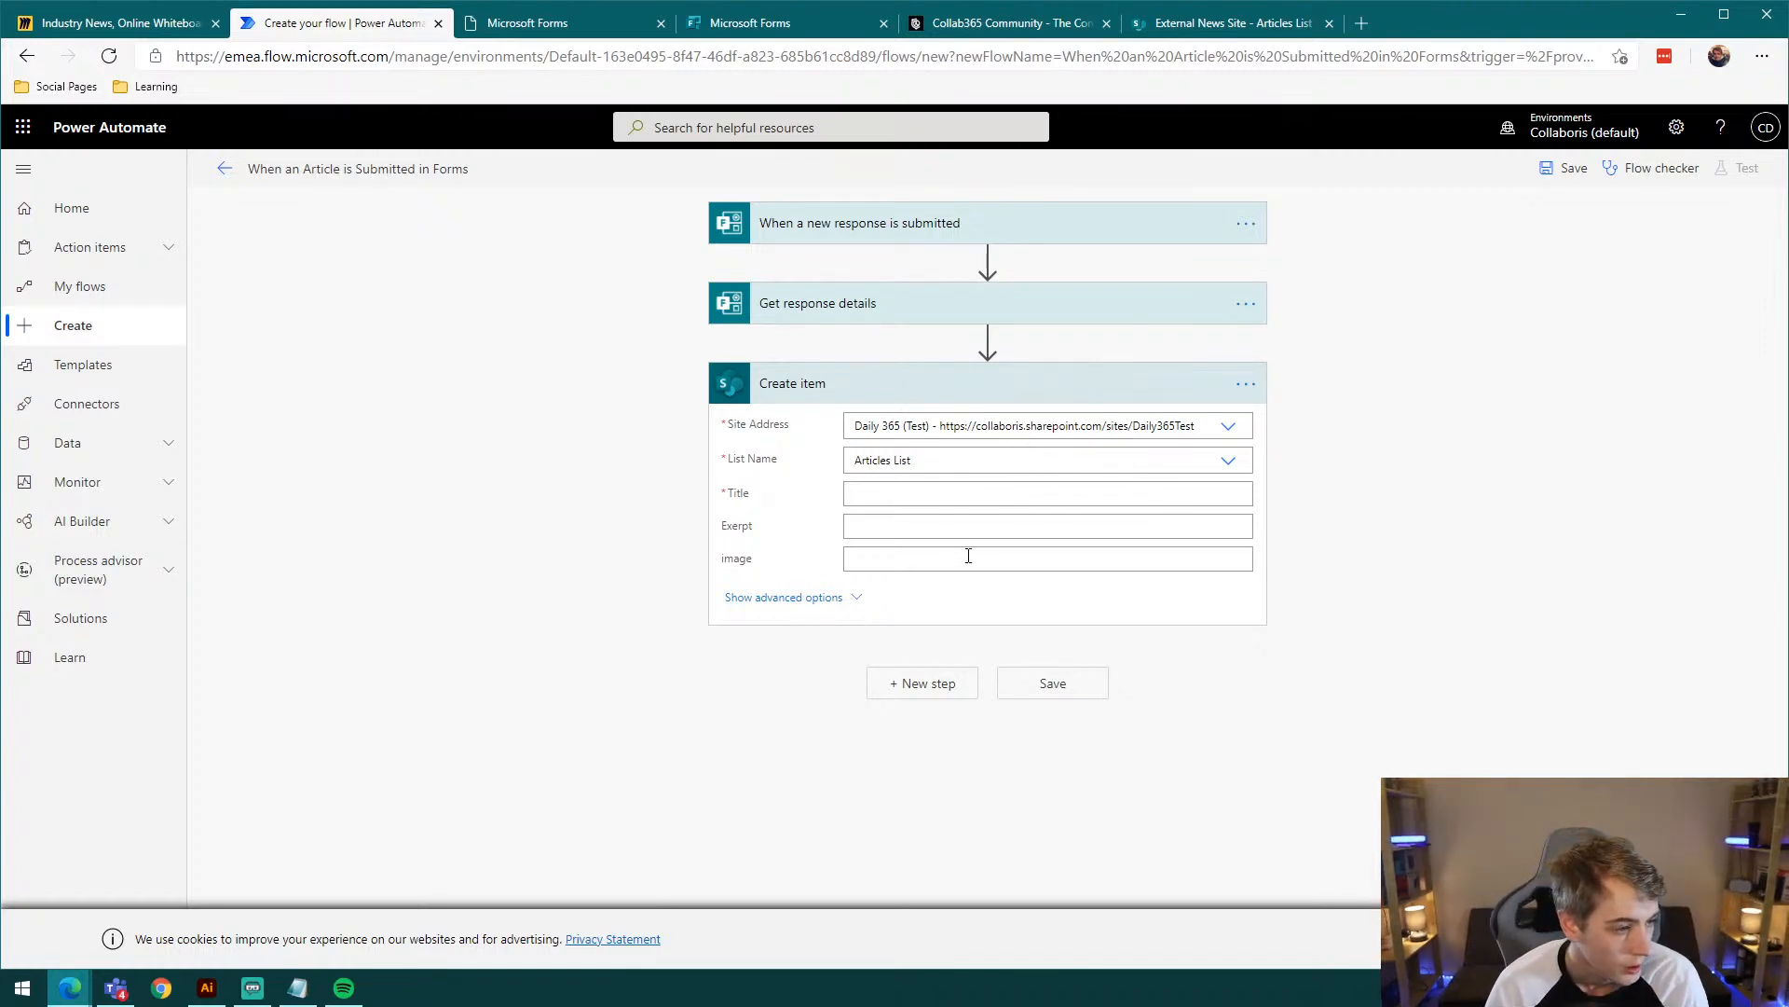
# Step: Recheck Create item's Site Address choices and try to reload the flow page
pyautogui.click(1224, 431)
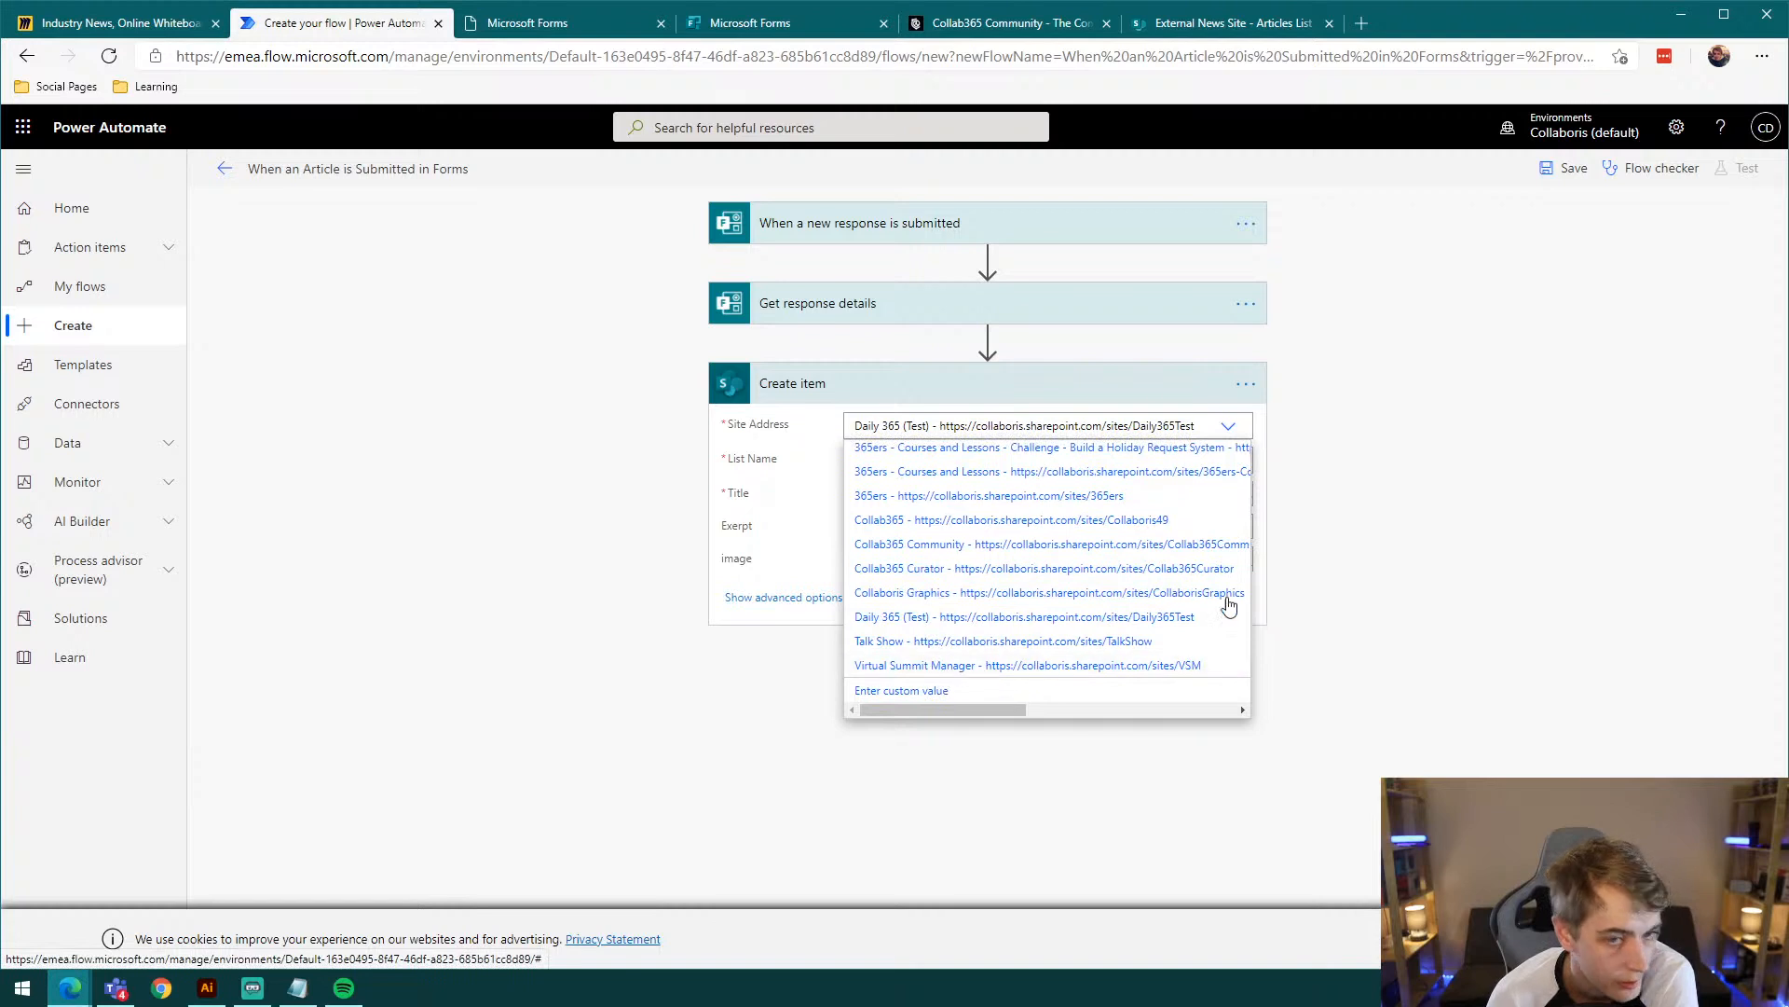
pyautogui.hotkey('alt', 'Tab')
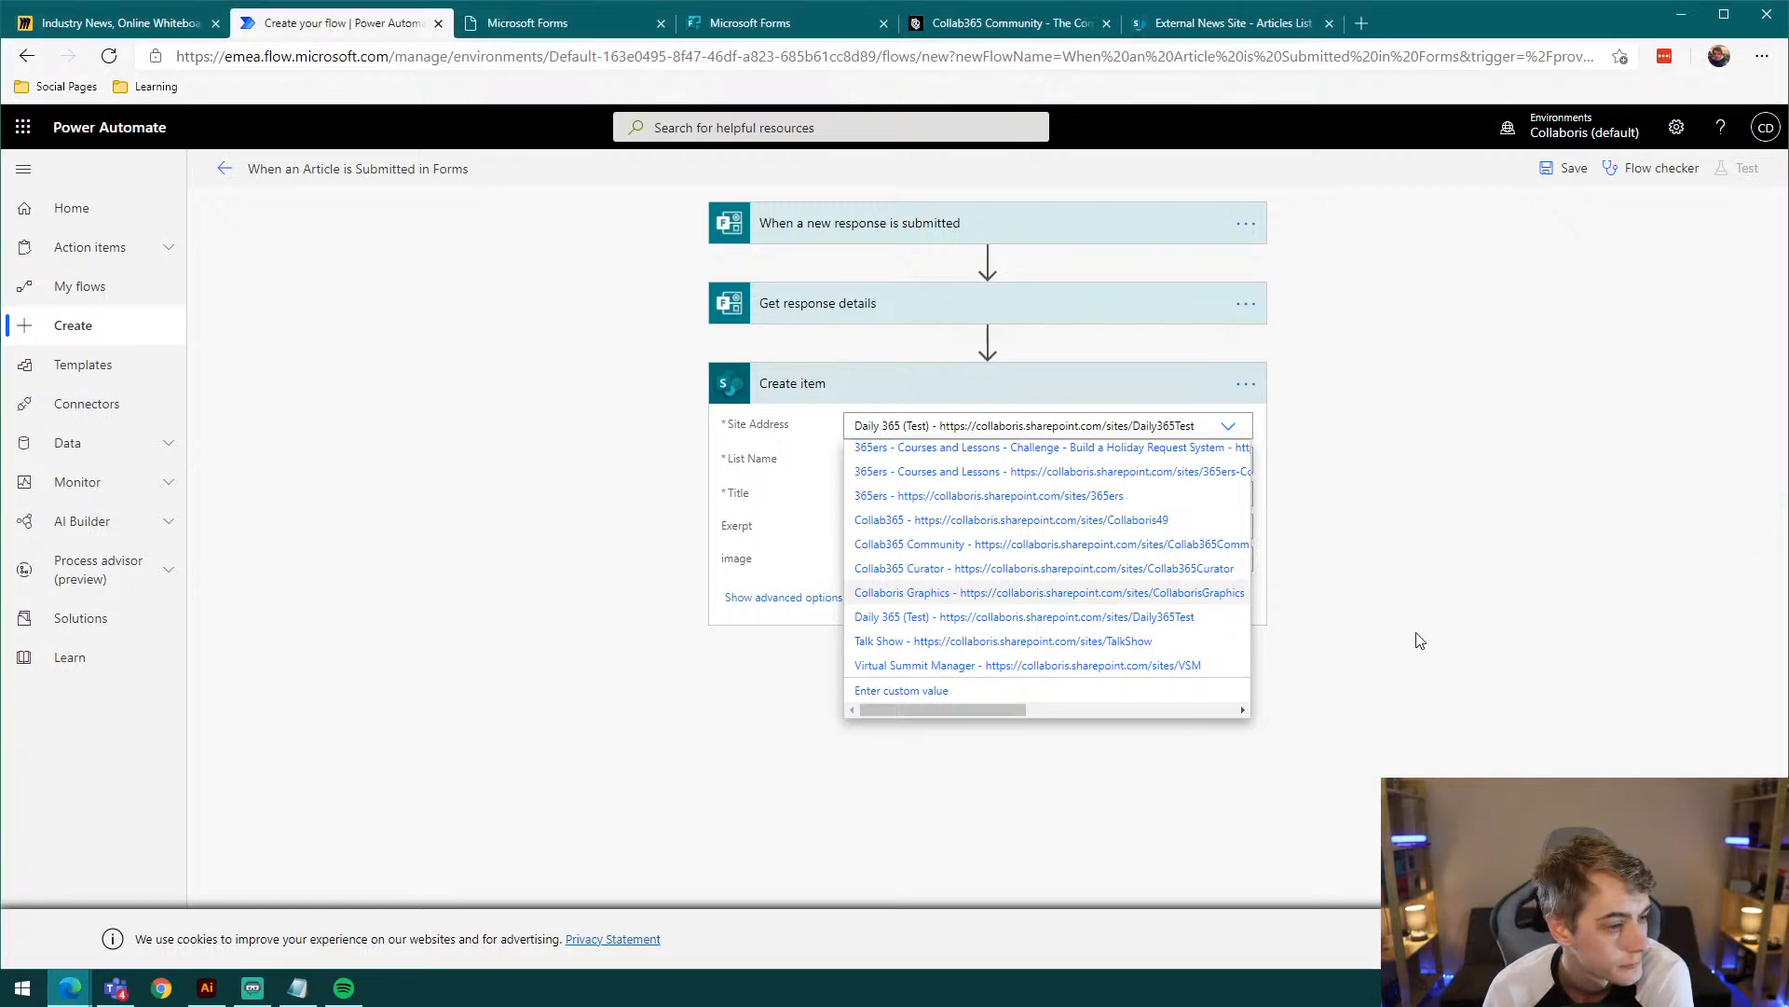
pyautogui.click(1388, 637)
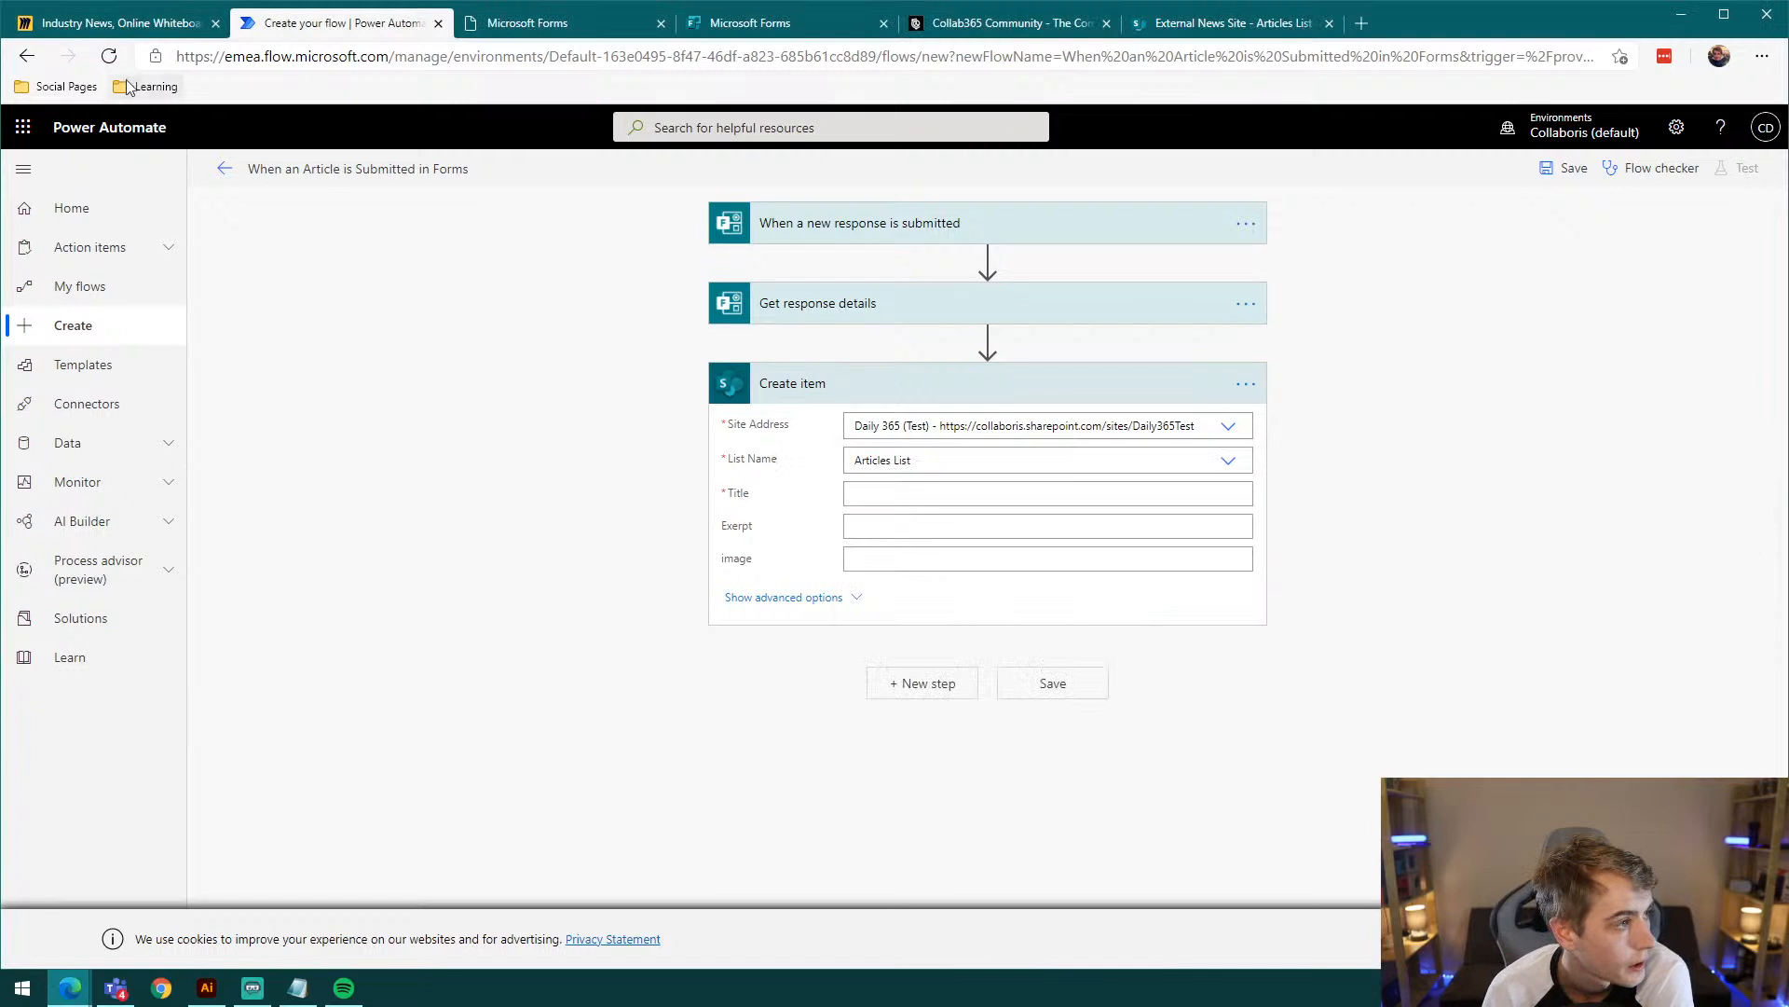
pyautogui.click(109, 56)
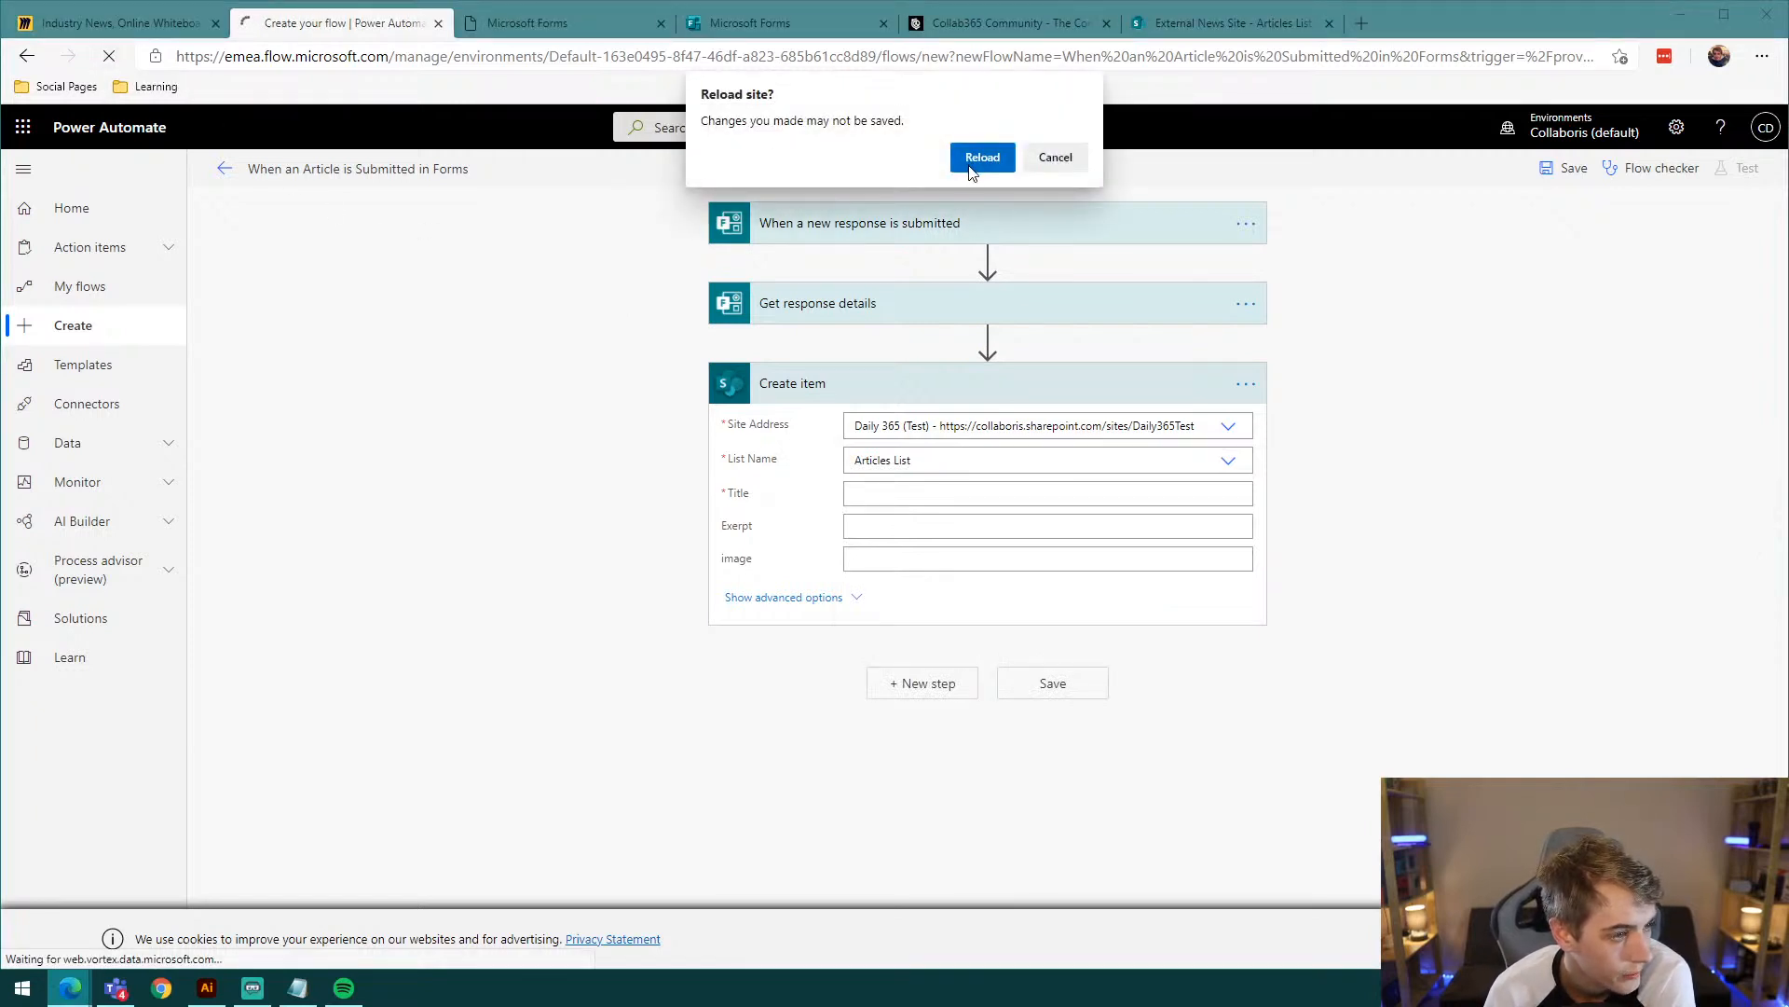
pyautogui.click(993, 168)
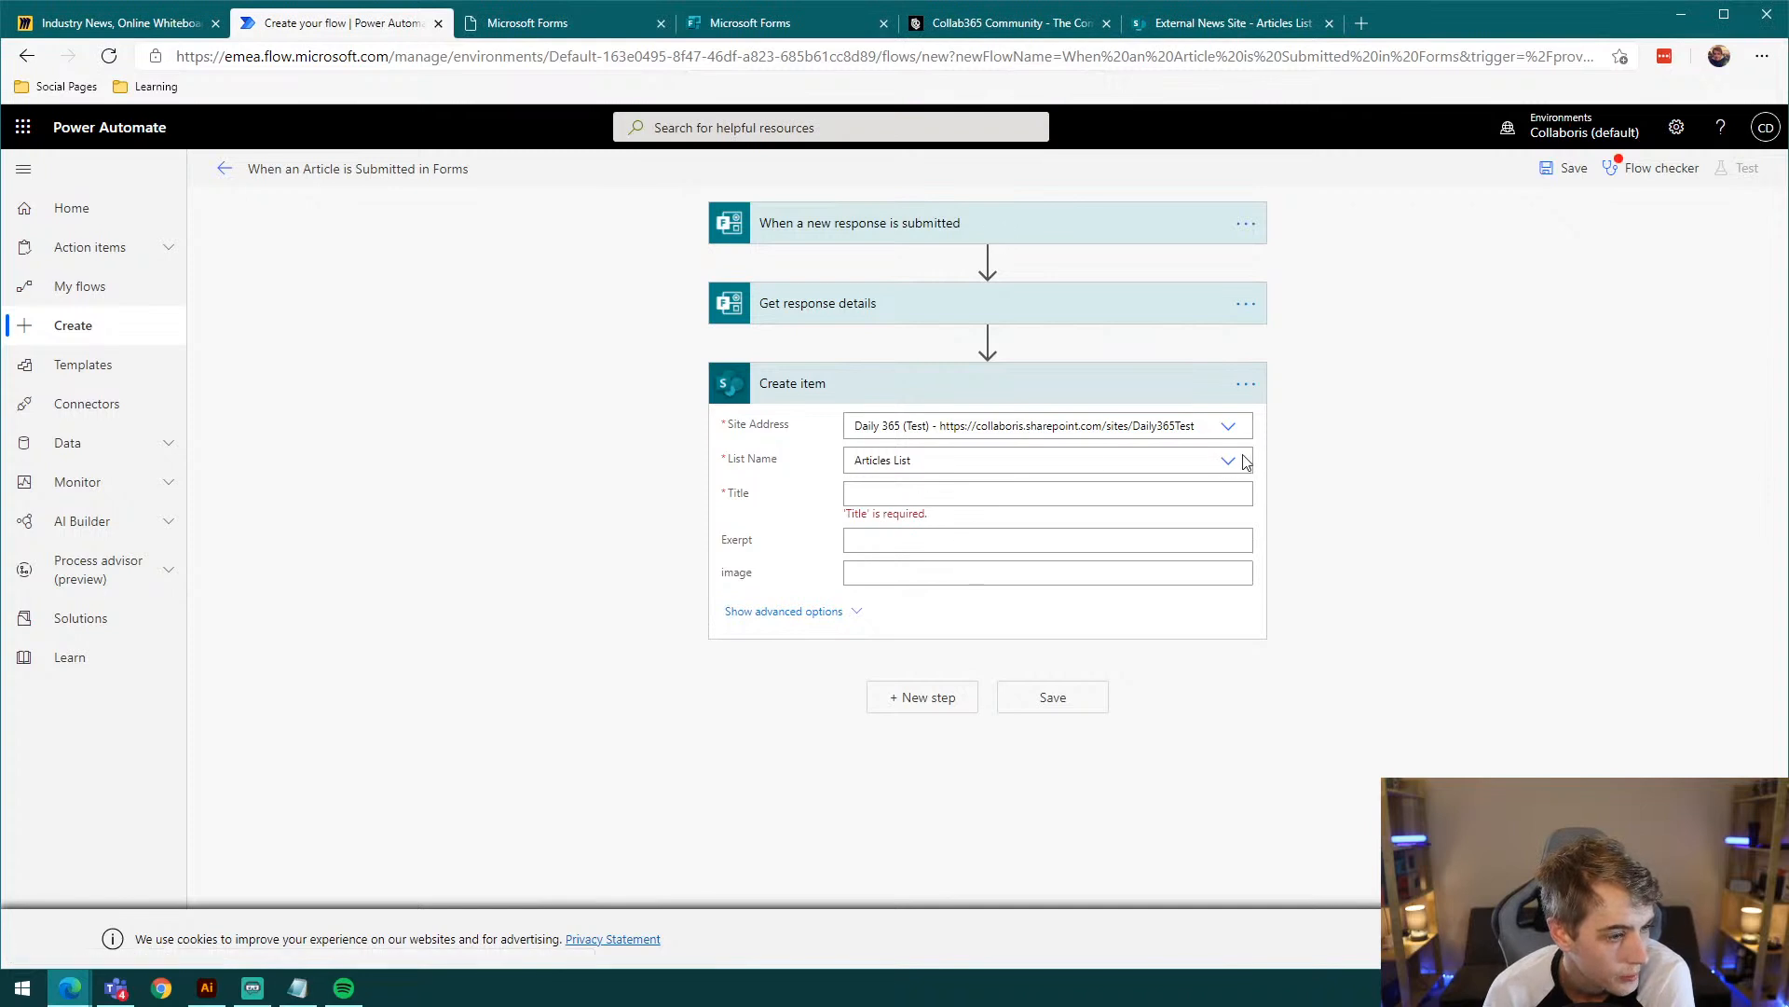
# Step: Switch Create item's Site Address to a custom value, try the copied Microsoft Teams team link there, and clear it
pyautogui.click(1229, 426)
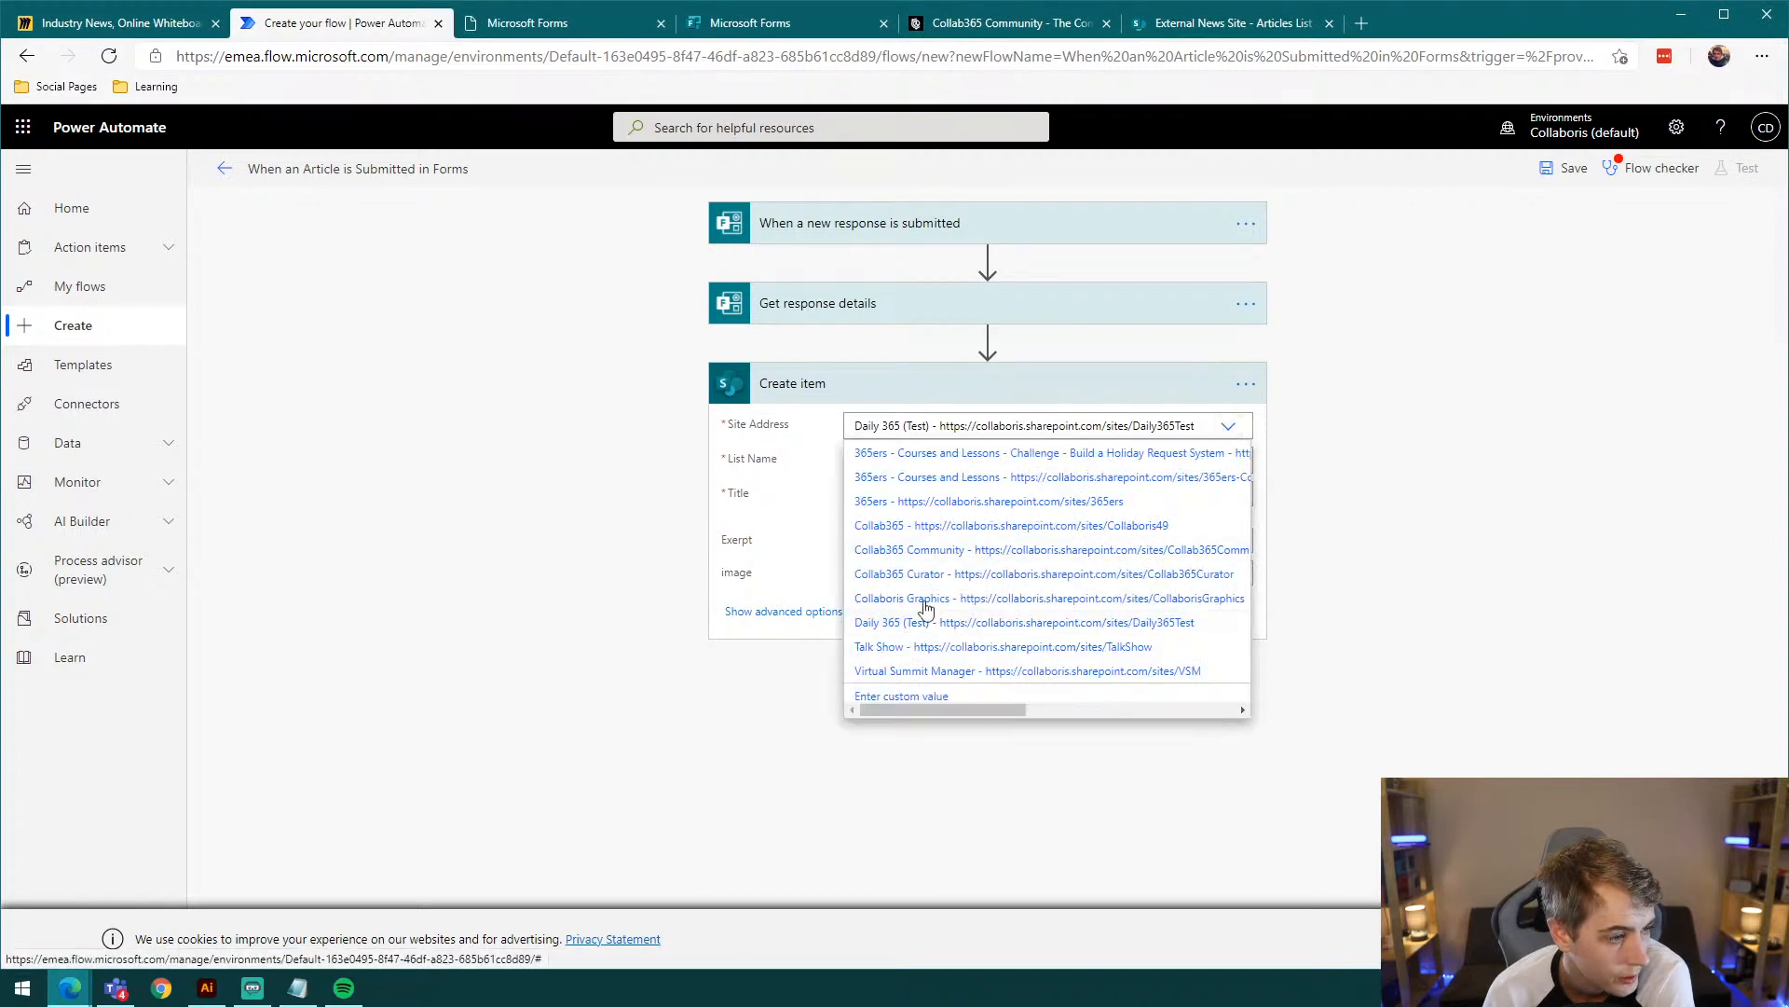
pyautogui.click(909, 697)
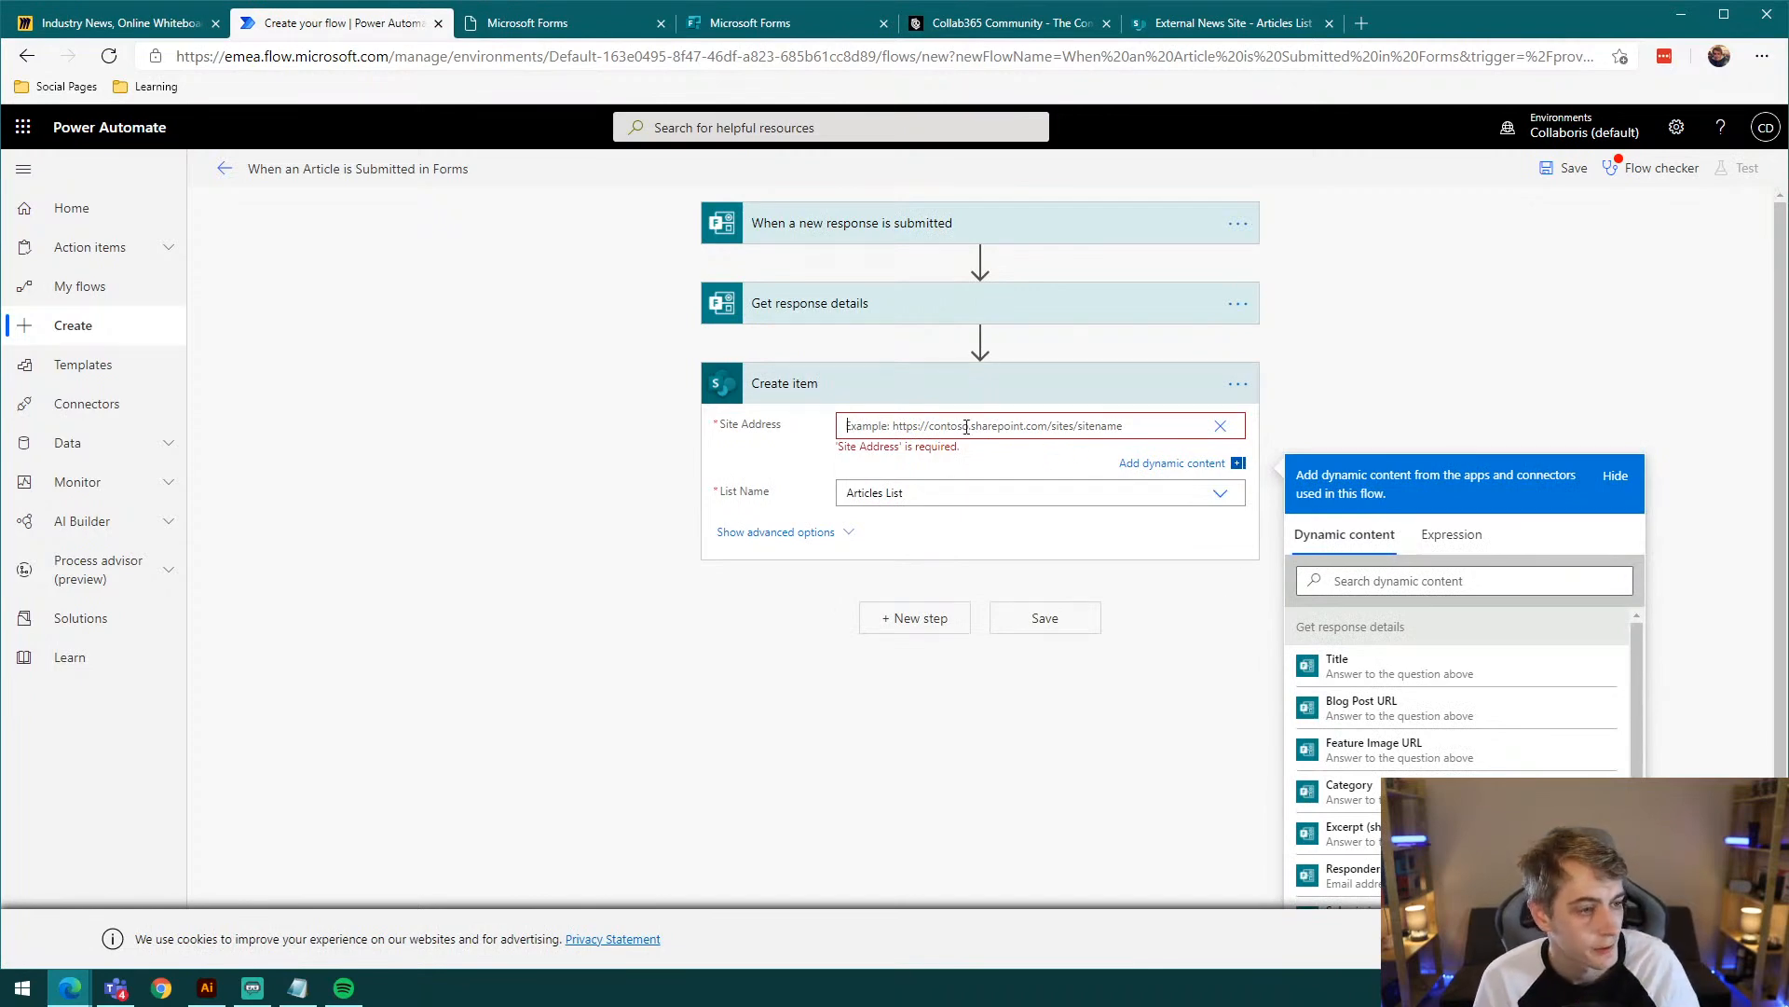
pyautogui.write('https://teams.microsoft.com/l/team/19%3afa09243f6f1d4f84a2924734a215b8aa%40thread.tacv2/conversations?groupId=411961e9-3b11-4d7d-8c0f-a7c93944e91f&tenantId=163e0495-8f47-46df-a823-685b61cc8d89')
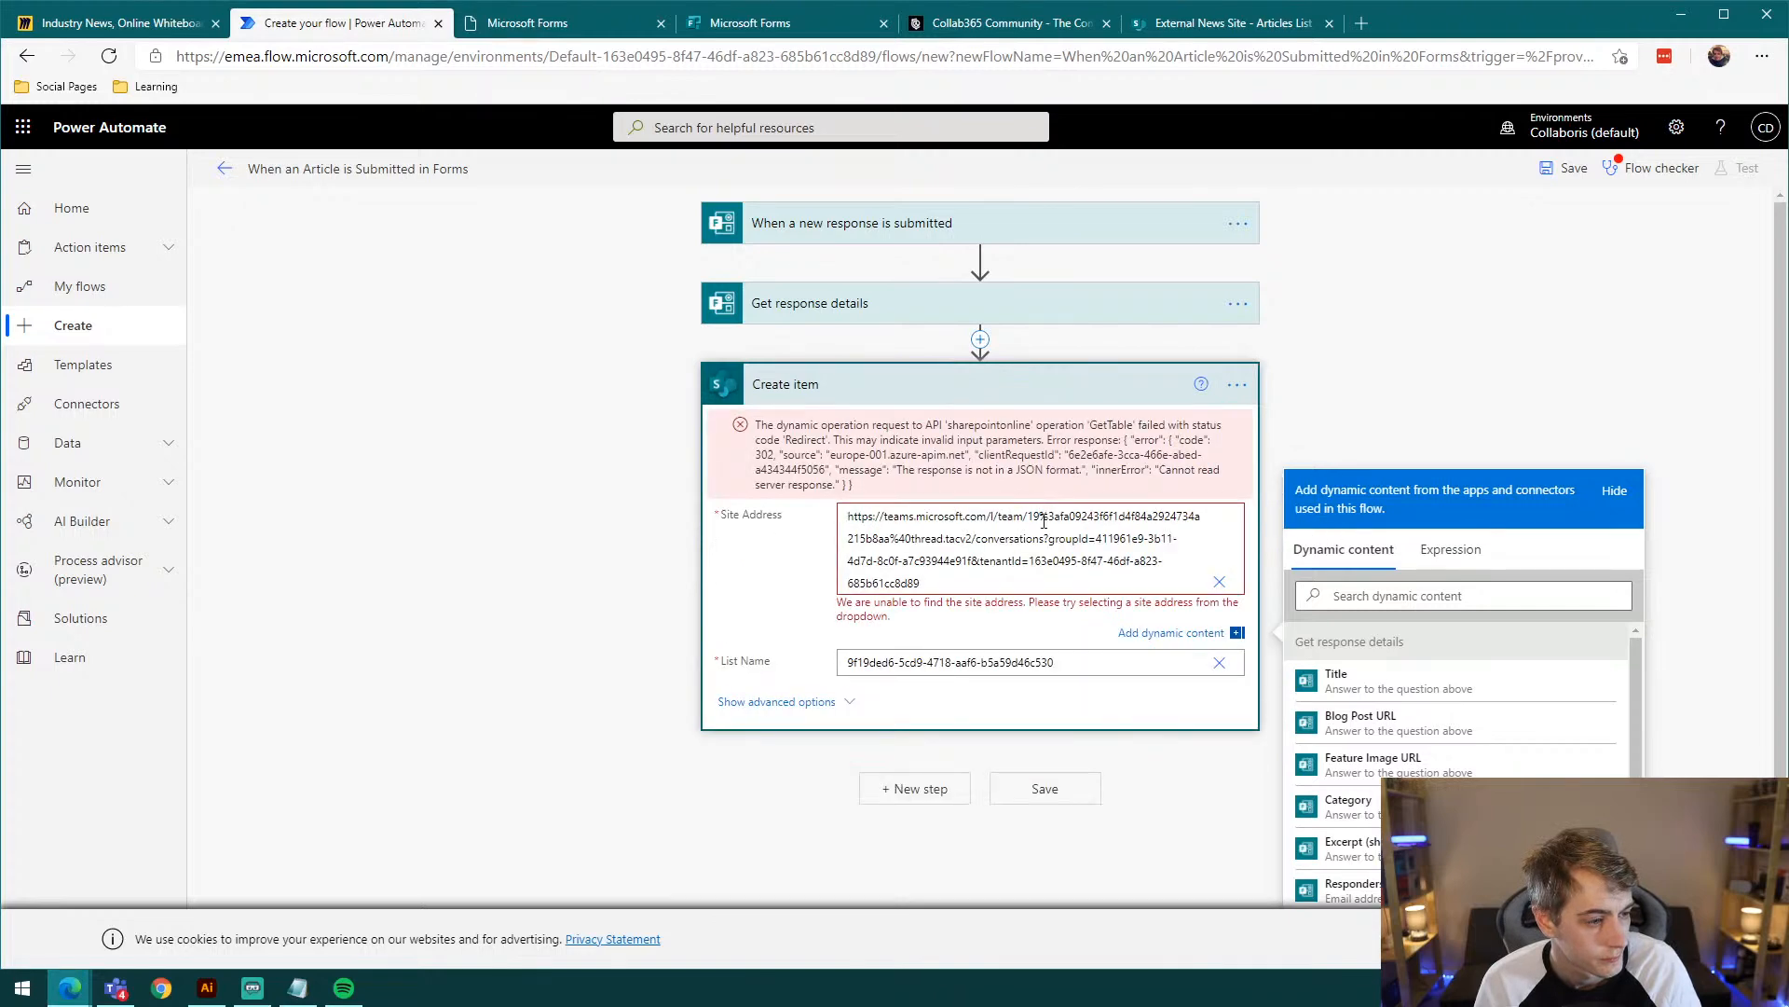
pyautogui.moveTo(1020, 576); pyautogui.dragTo(845, 515)
pyautogui.press('BackSpace')
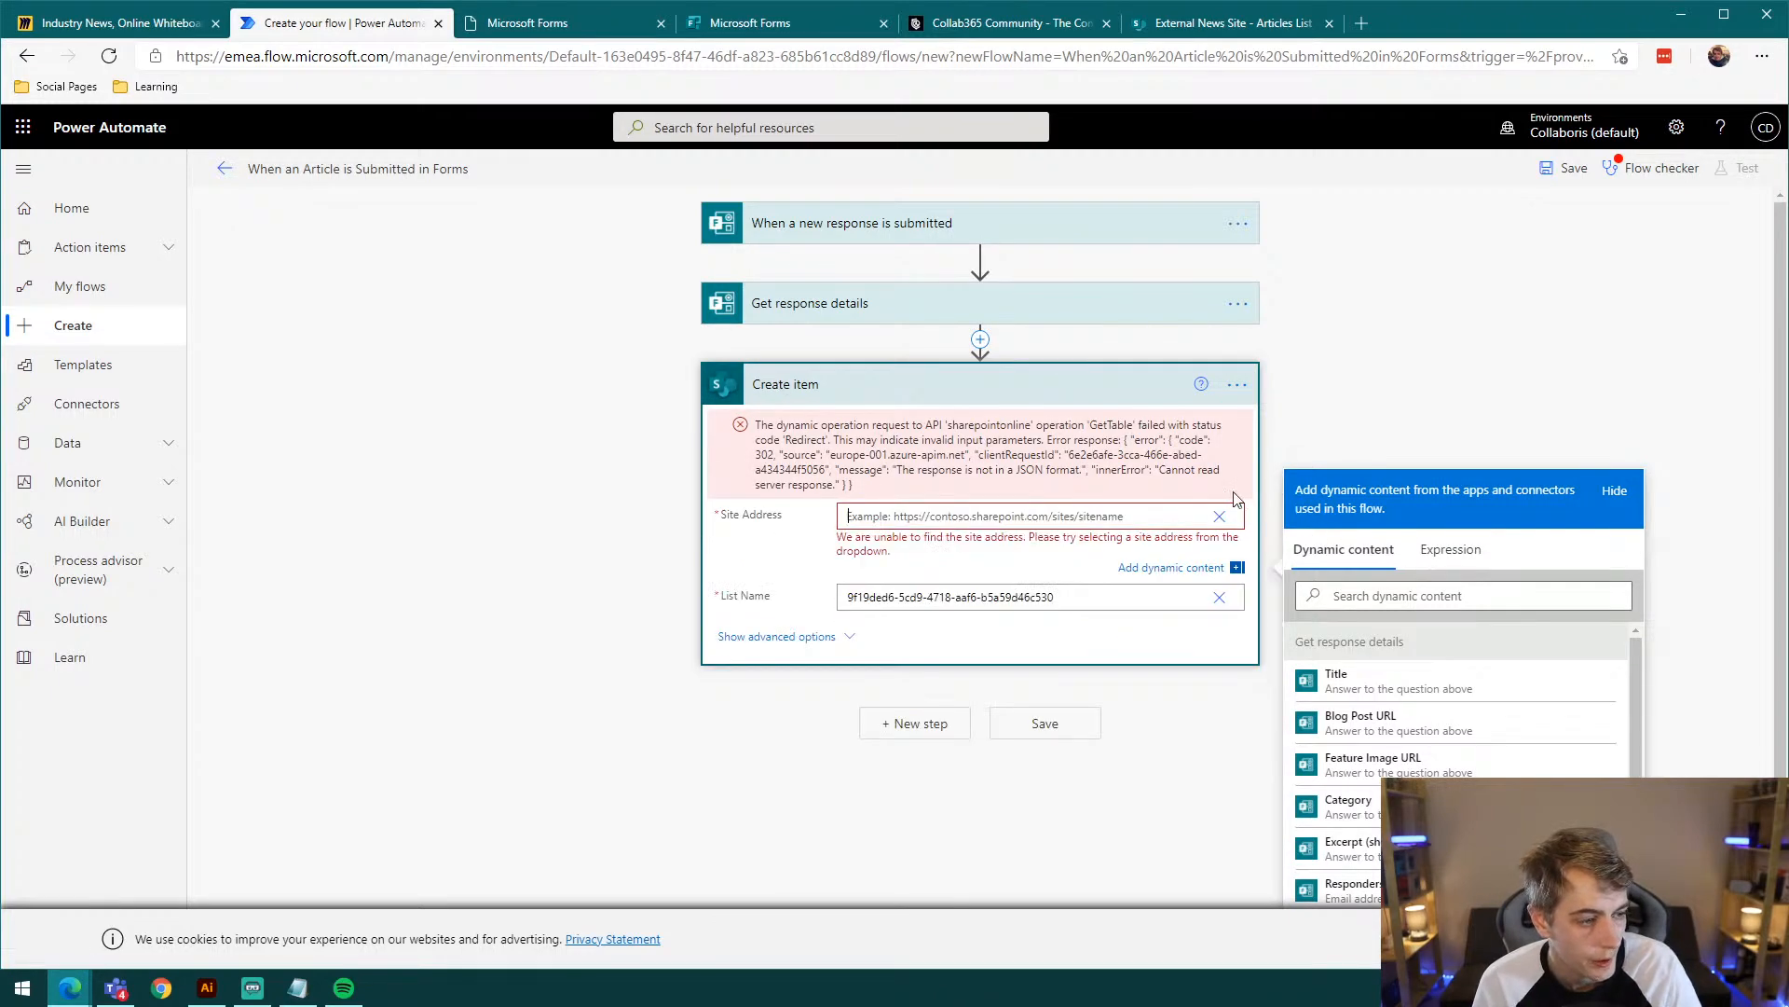
pyautogui.click(1212, 23)
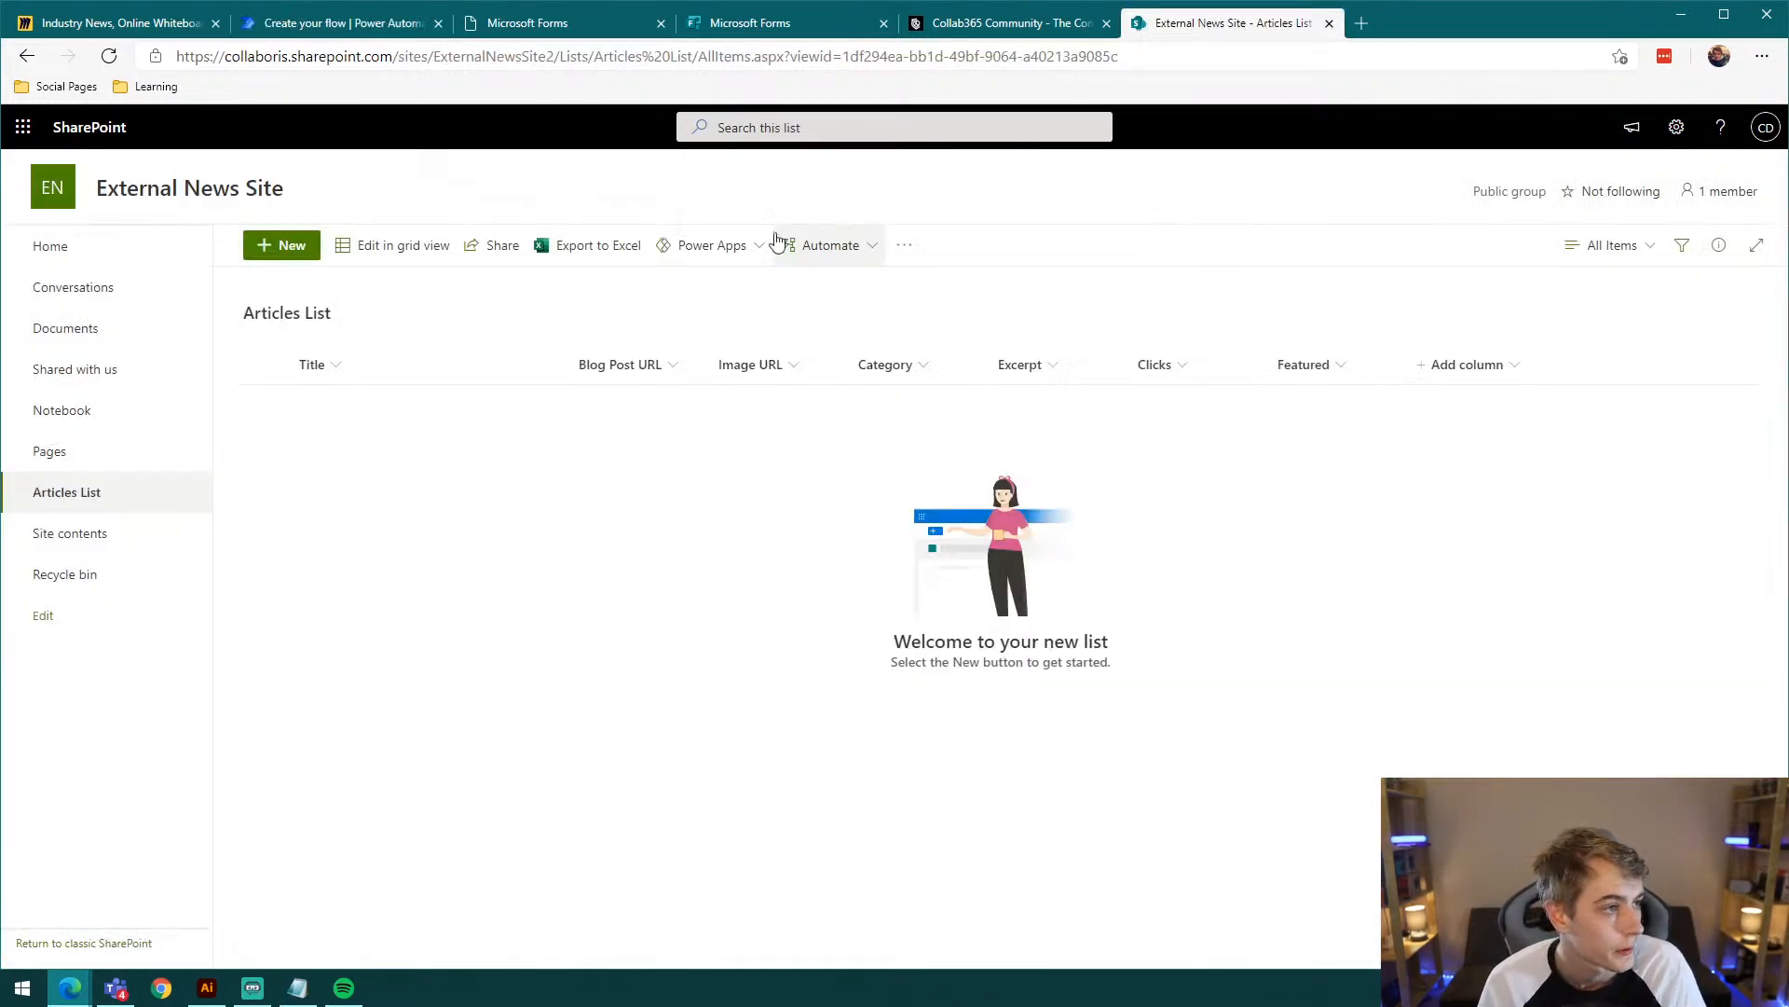
pyautogui.click(58, 247)
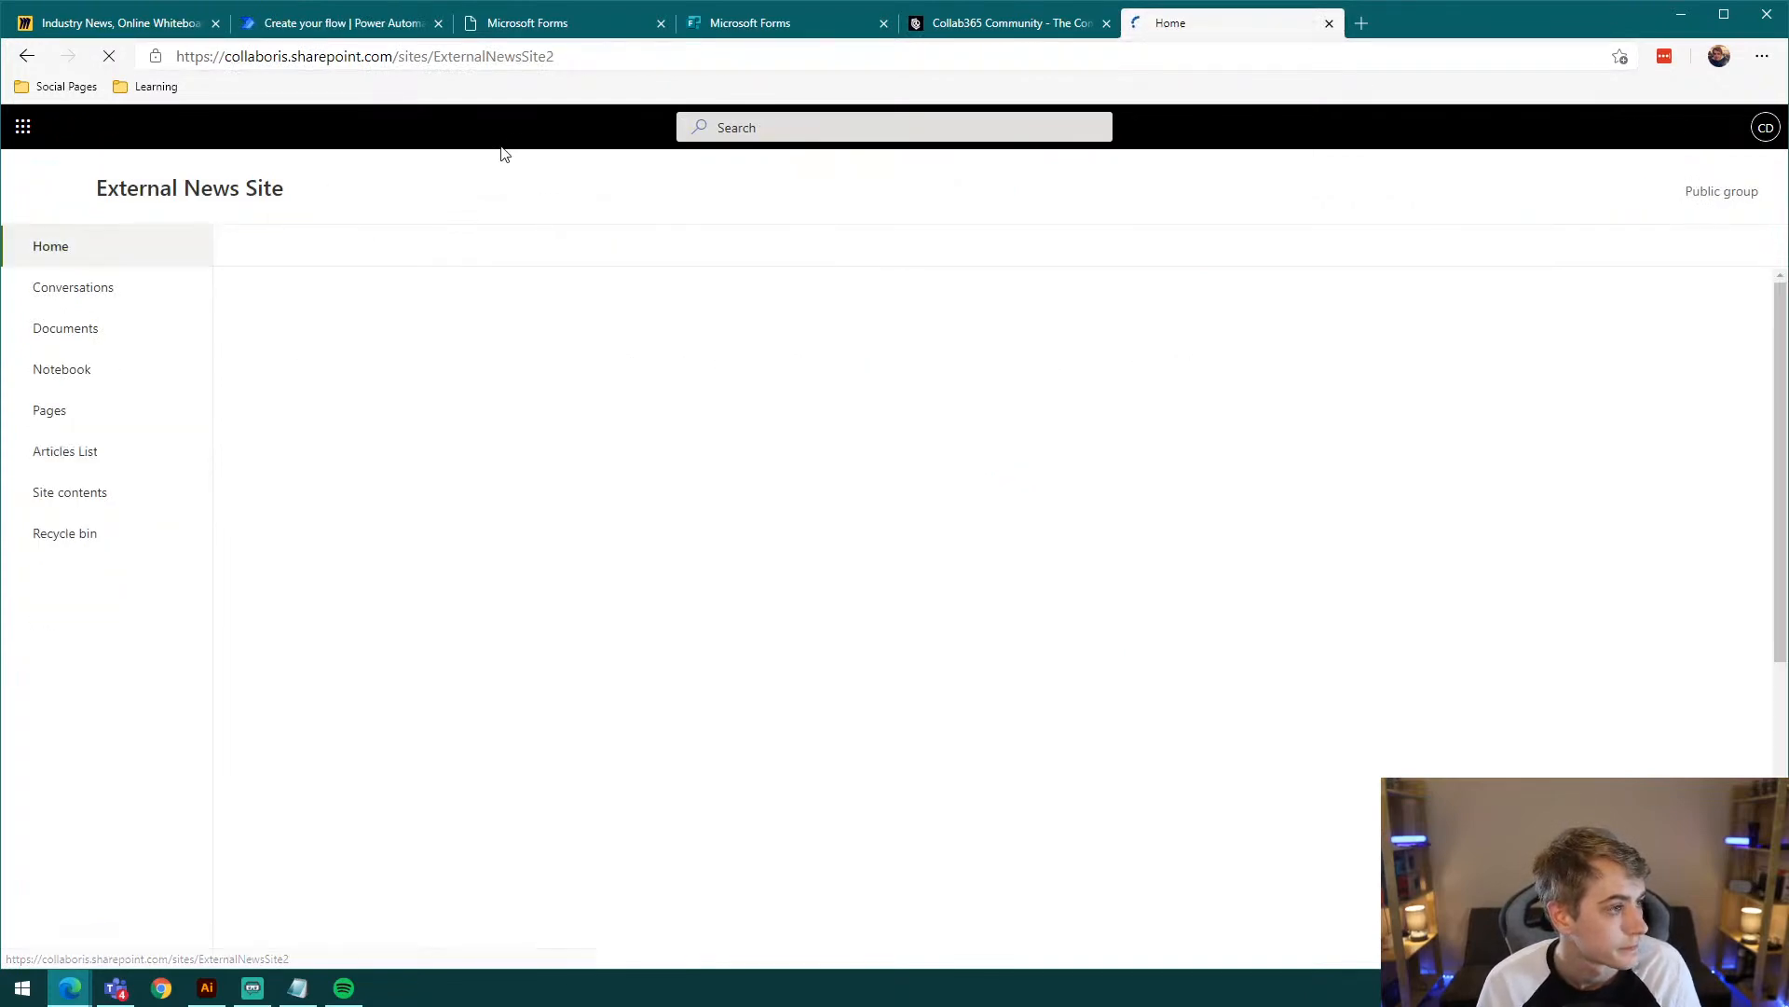
pyautogui.click(548, 58)
pyautogui.hotkey('ctrl', 'c')
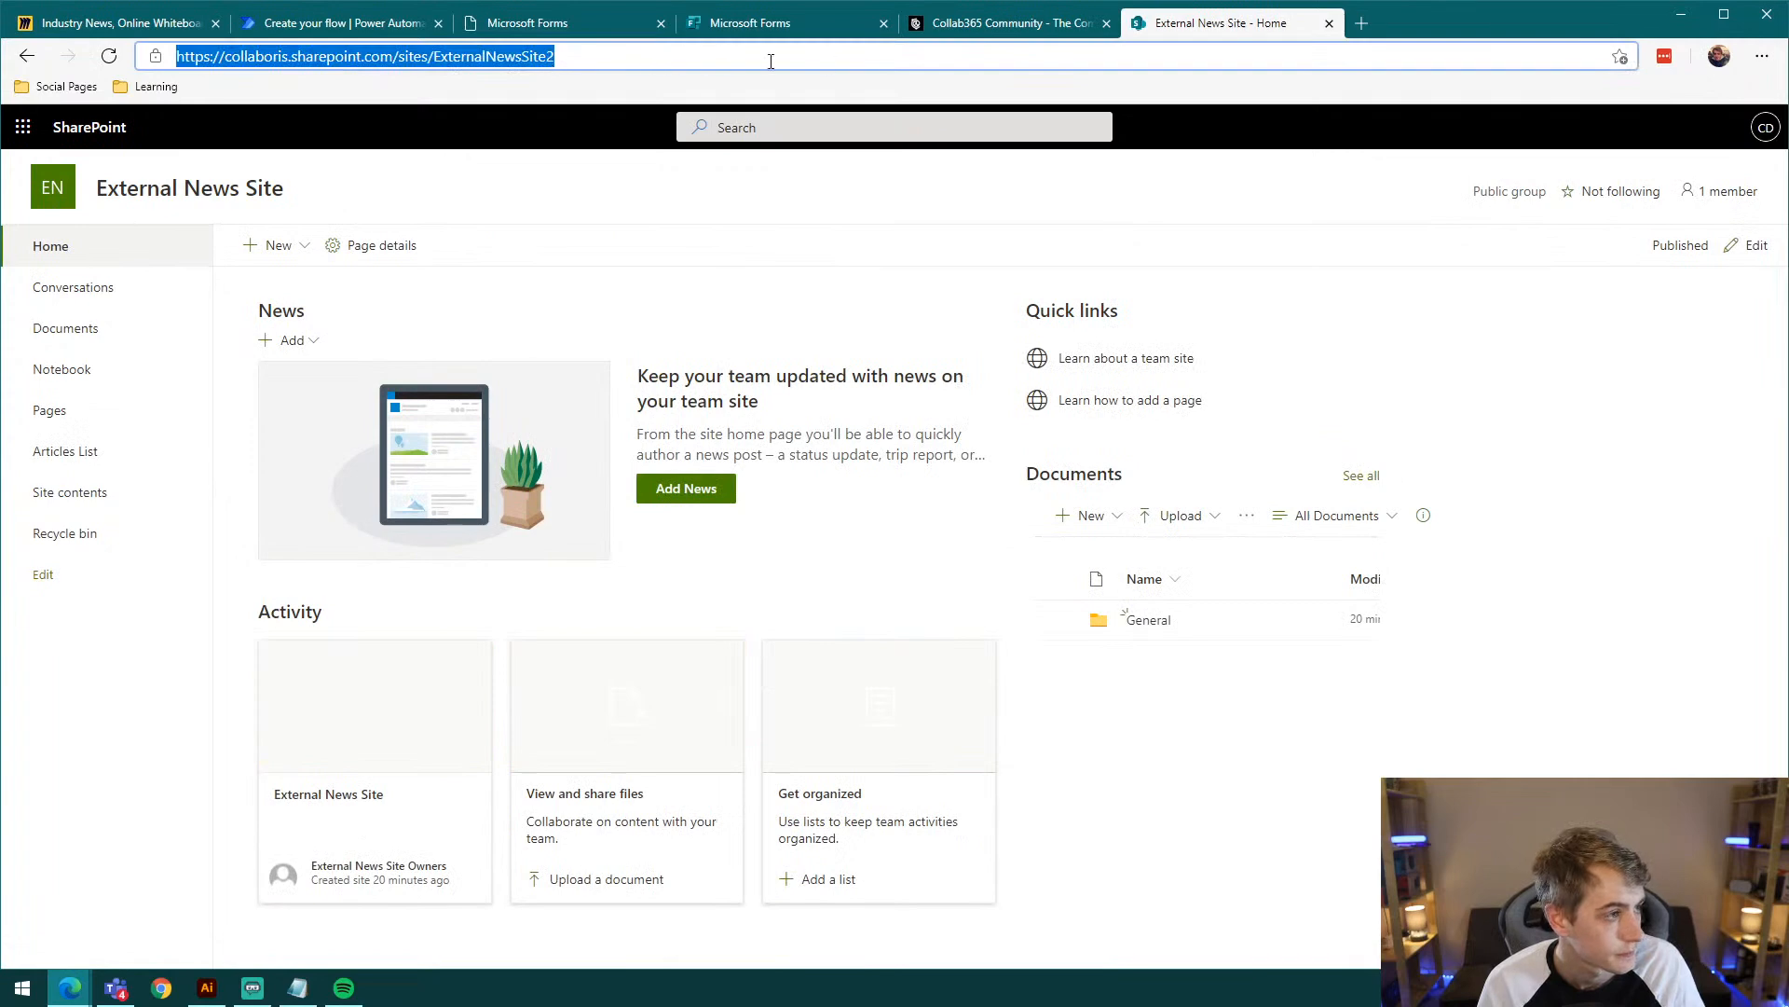
pyautogui.click(998, 24)
pyautogui.click(779, 26)
pyautogui.click(518, 26)
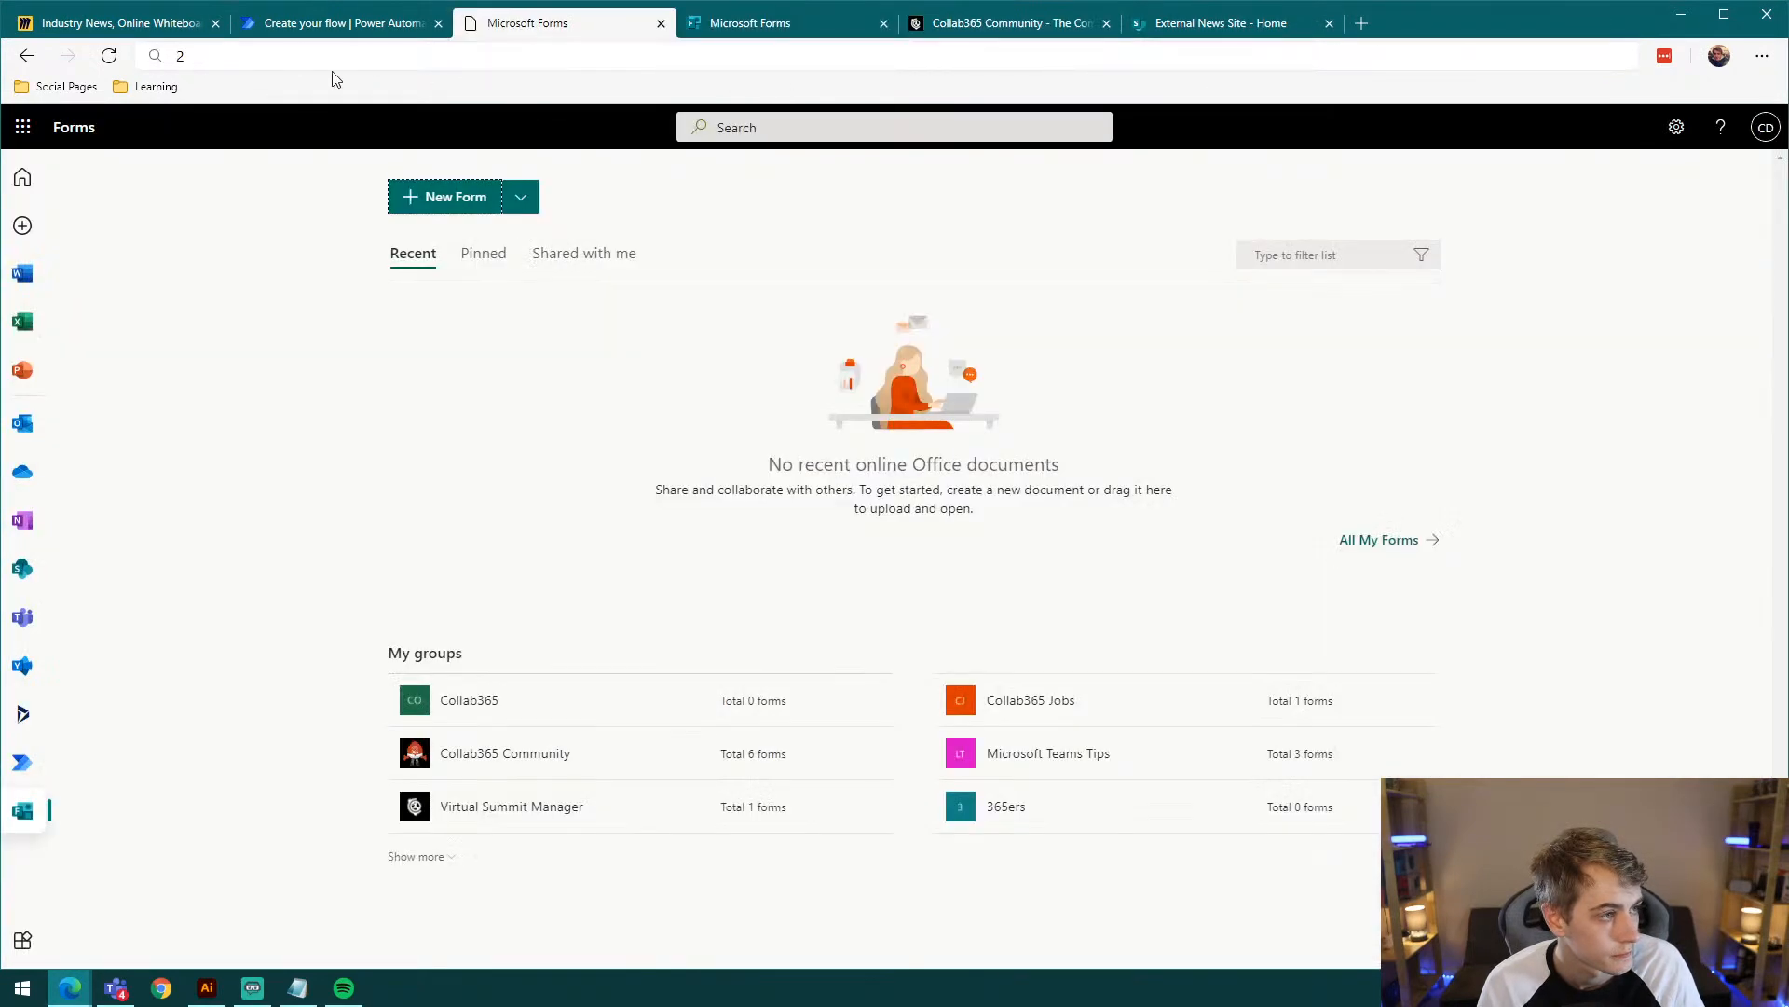
pyautogui.click(289, 26)
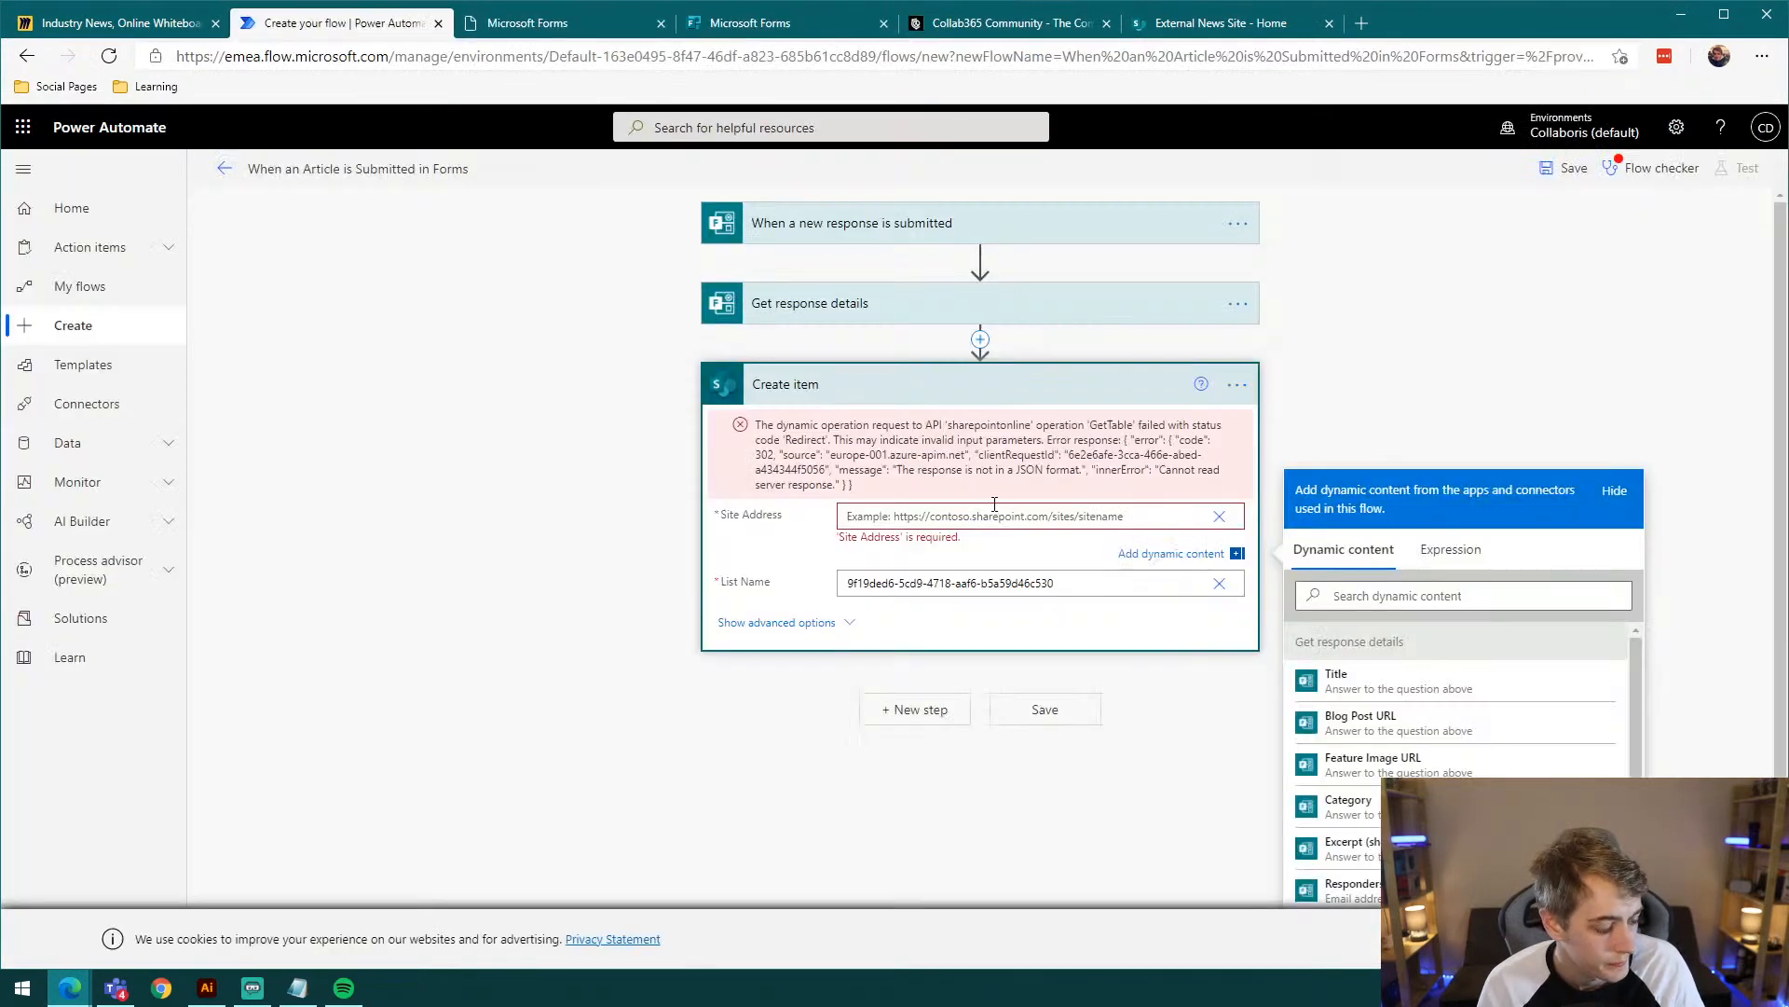
pyautogui.hotkey('ctrl', 'v')
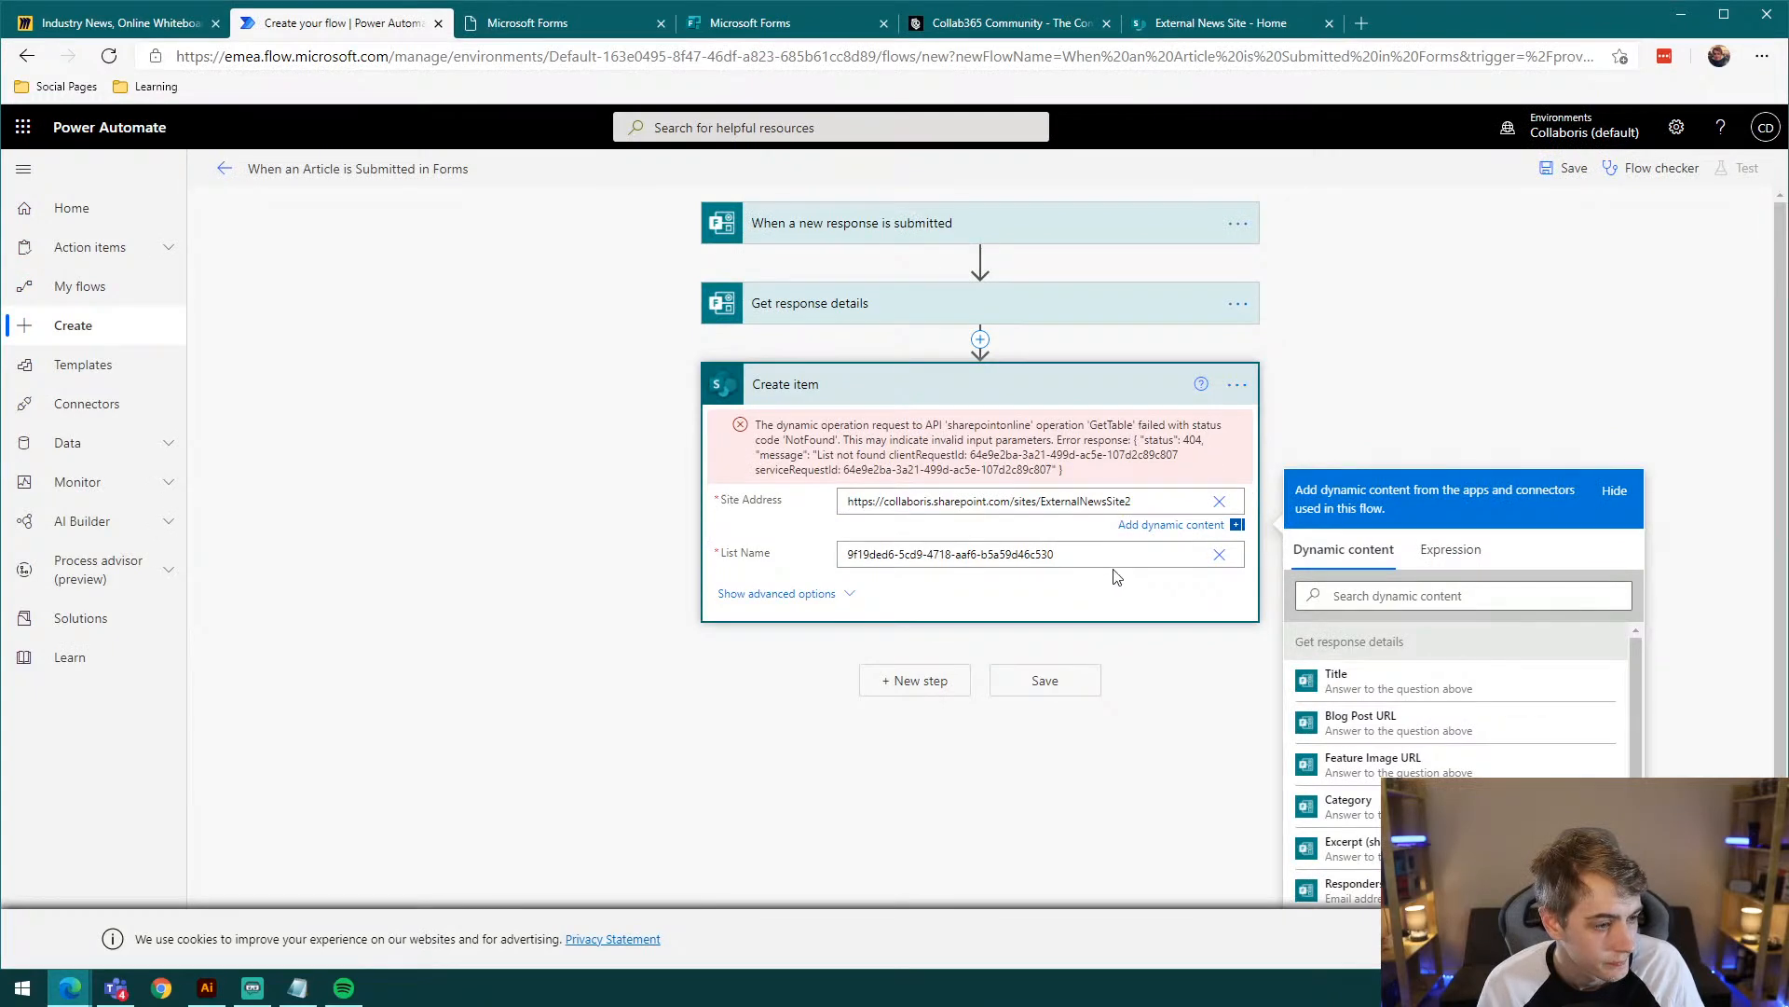
pyautogui.click(1156, 613)
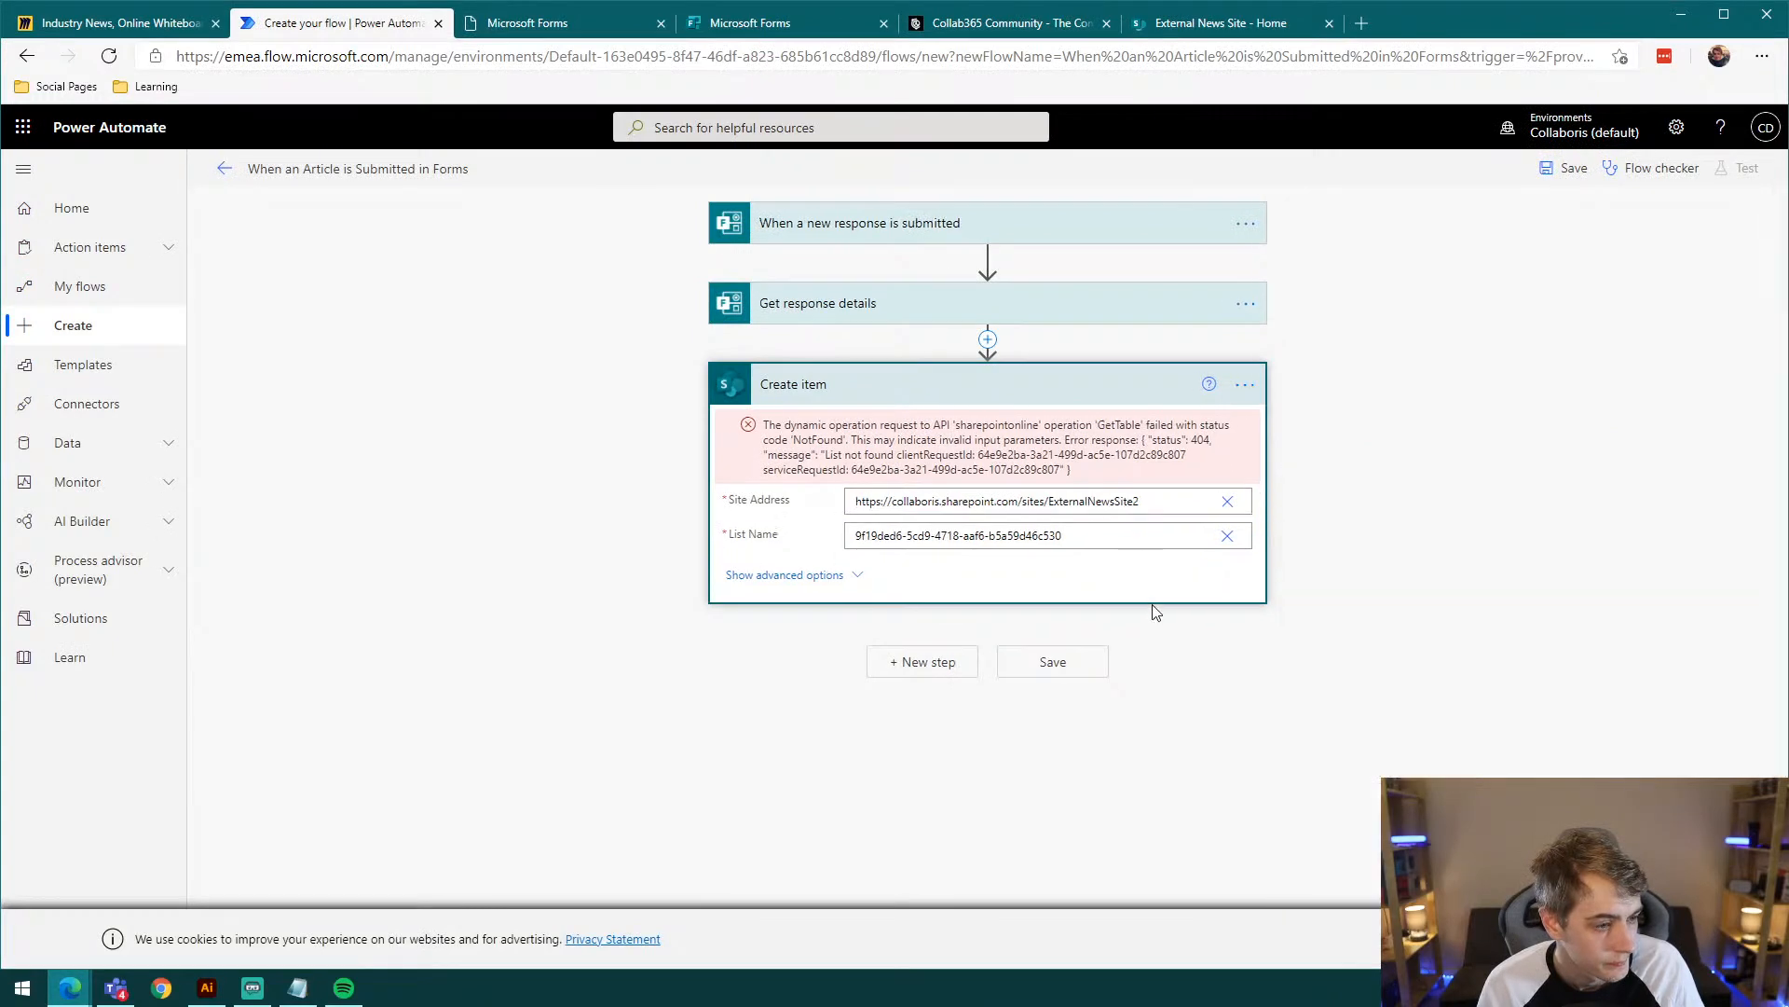
# Step: Clear the old list ID from Create item's List Name and choose "Articles List"
pyautogui.click(1228, 541)
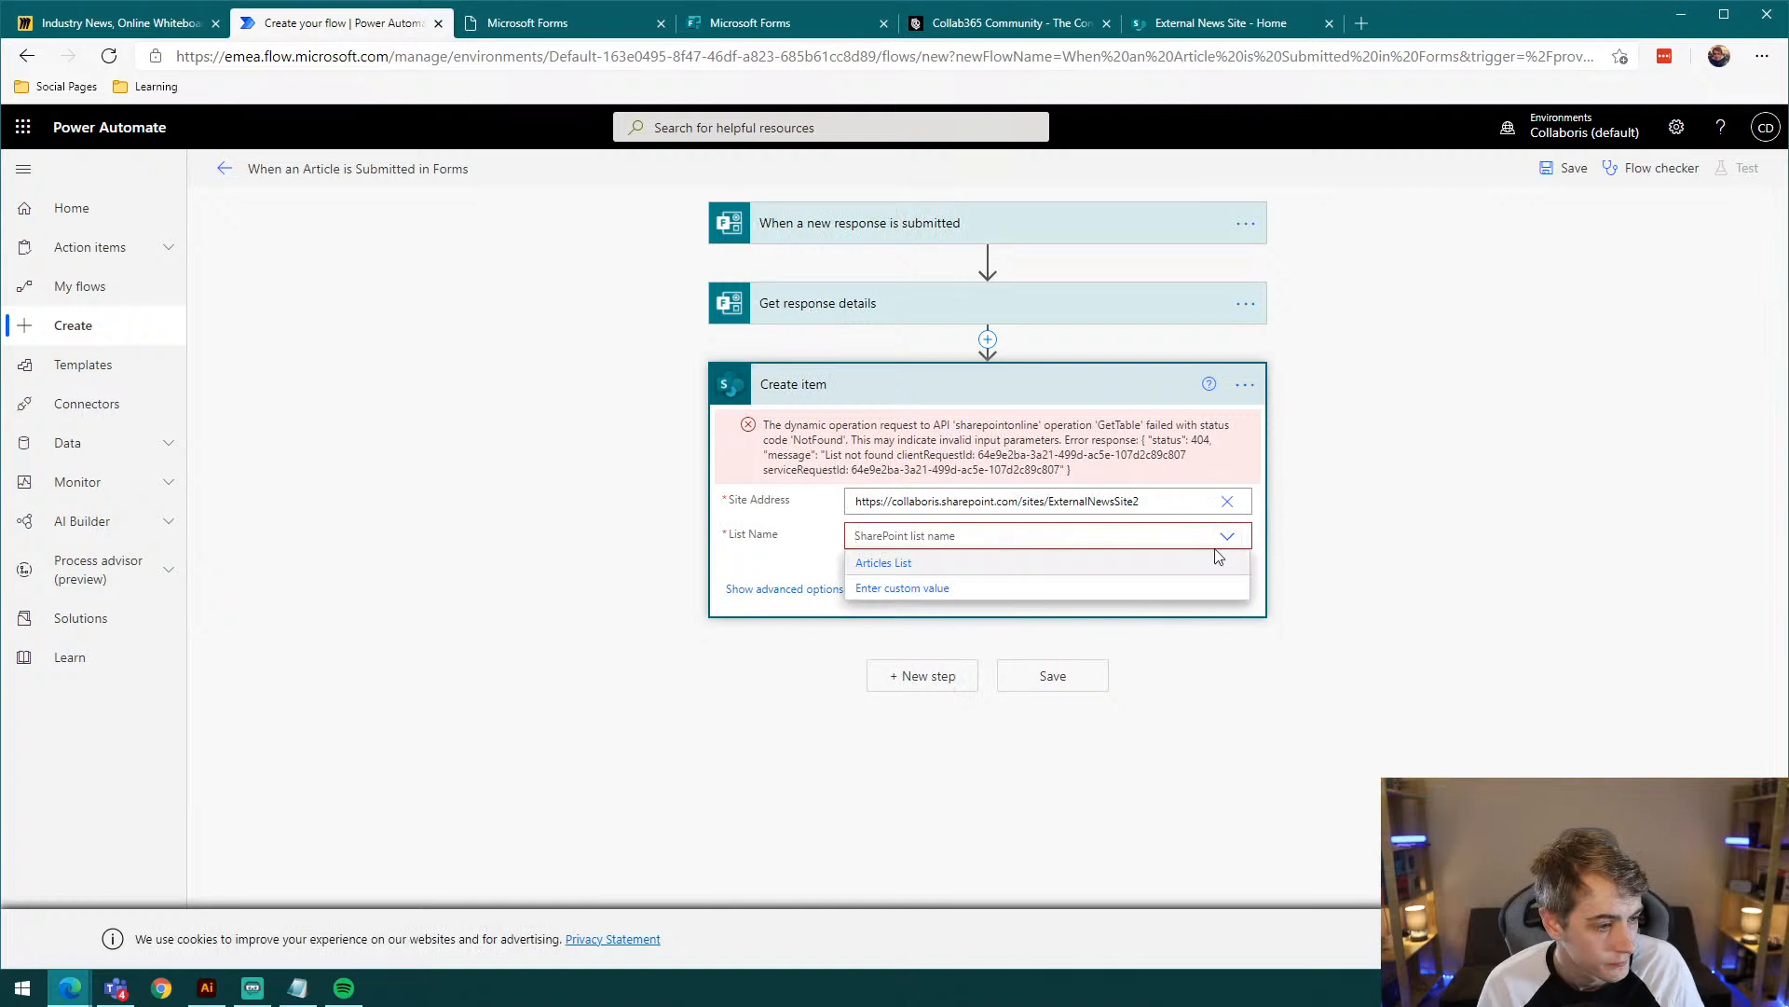
pyautogui.click(1228, 540)
pyautogui.click(1228, 541)
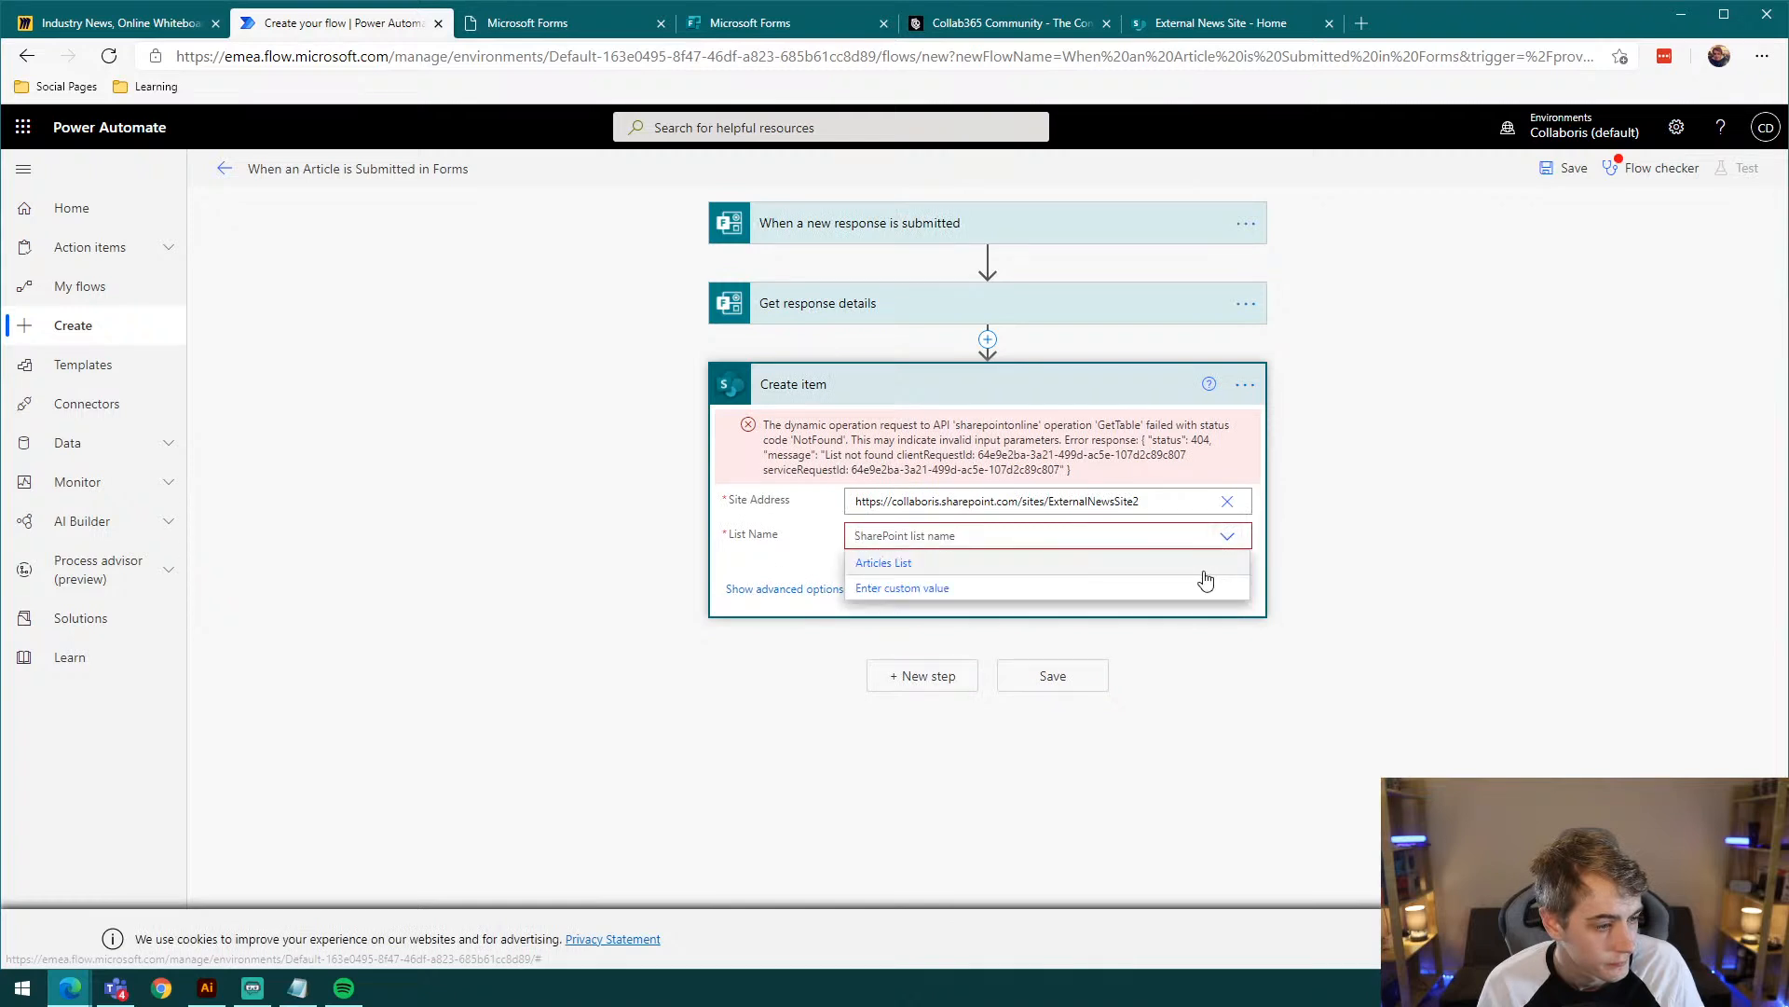
pyautogui.click(1203, 573)
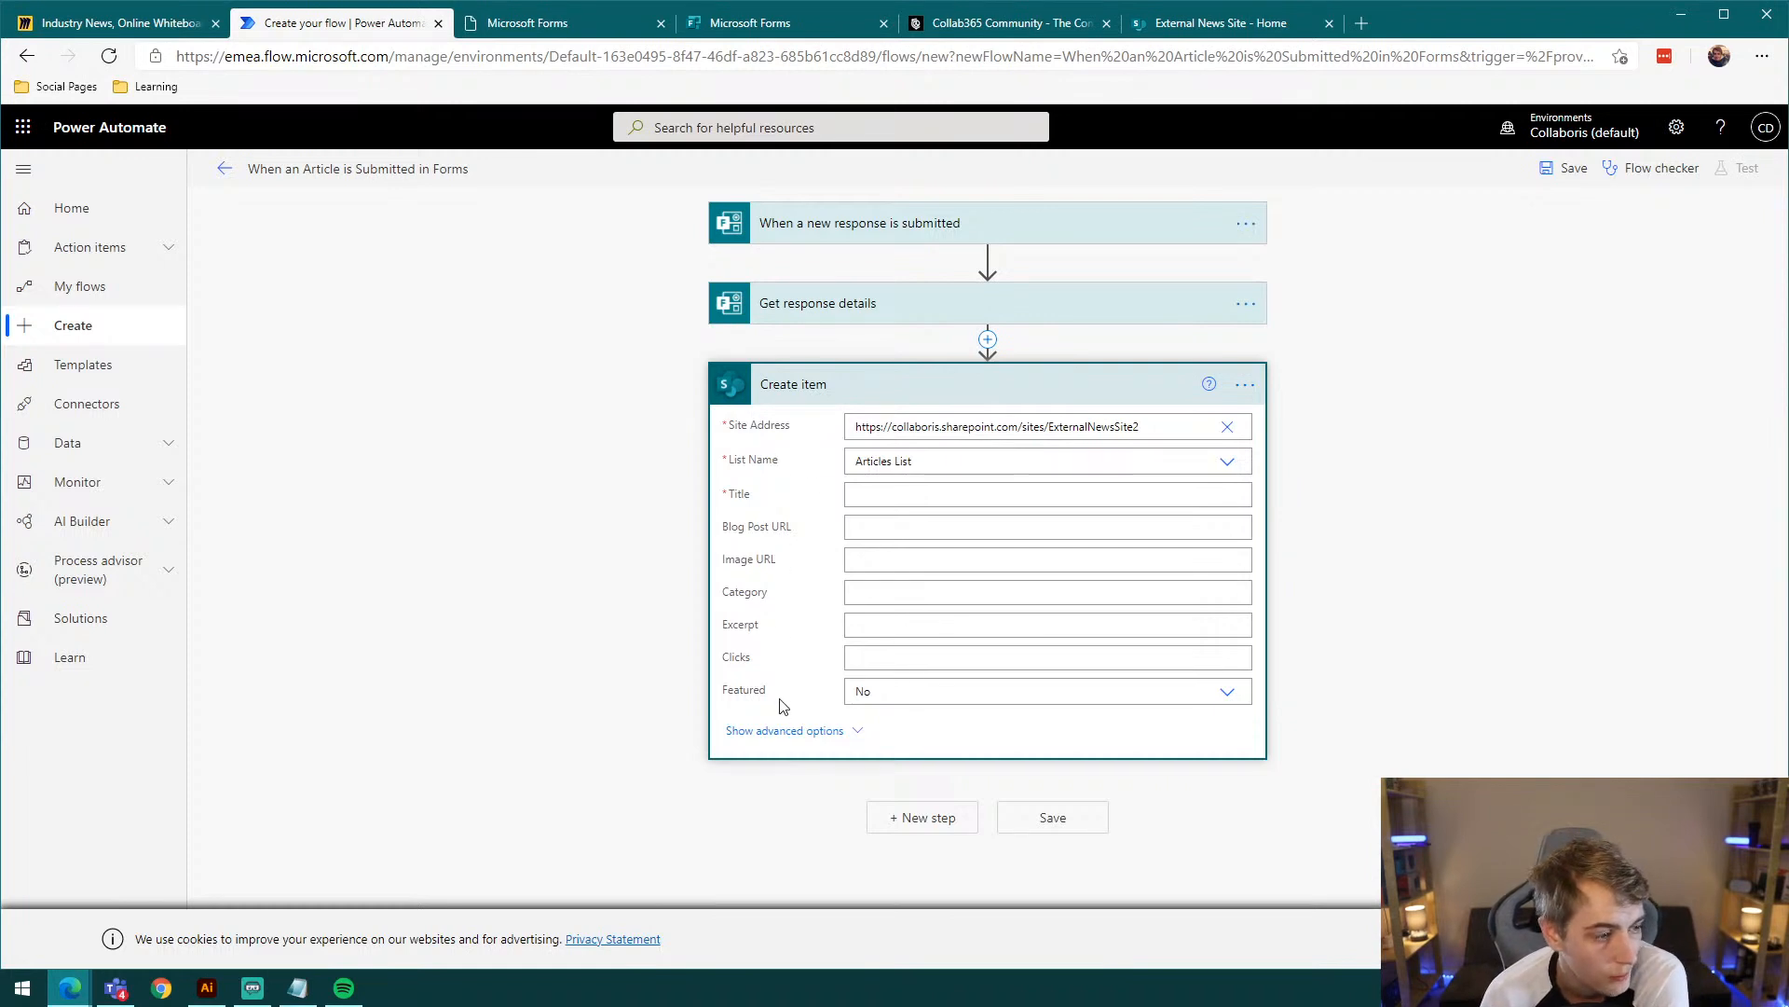
# Step: Review the External News Site's contents and the Articles List columns in SharePoint, and return to the flow
pyautogui.click(1200, 28)
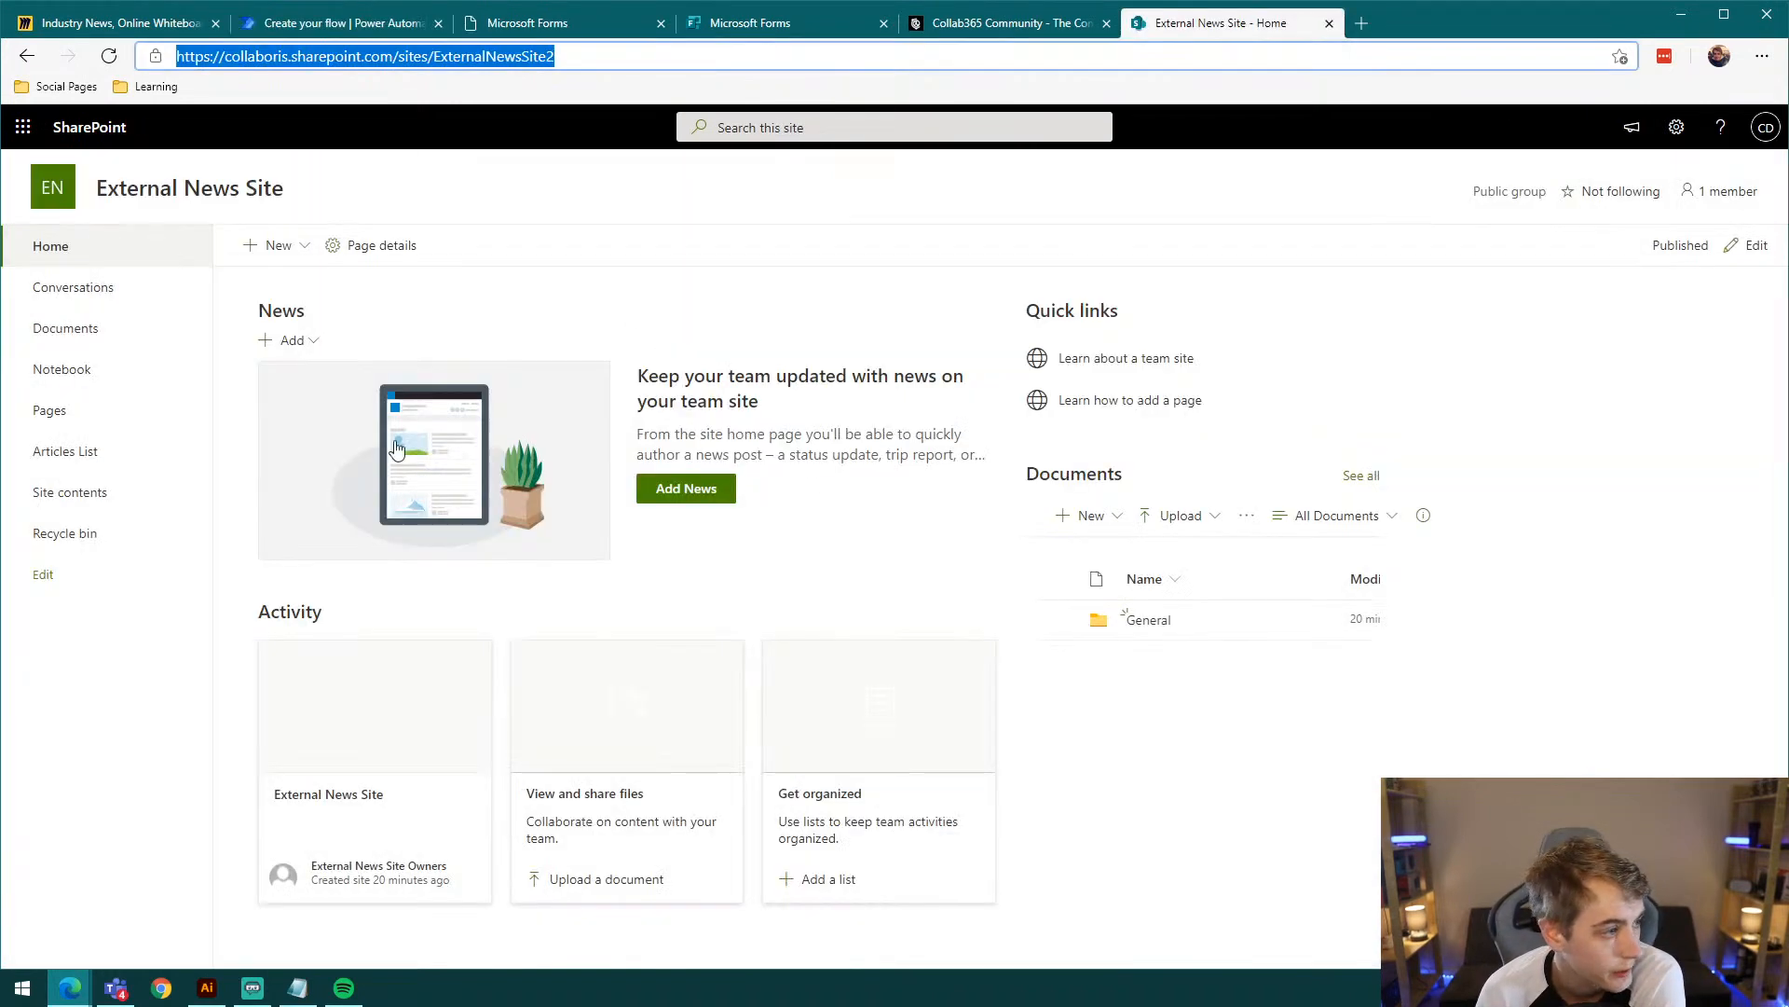
pyautogui.click(109, 489)
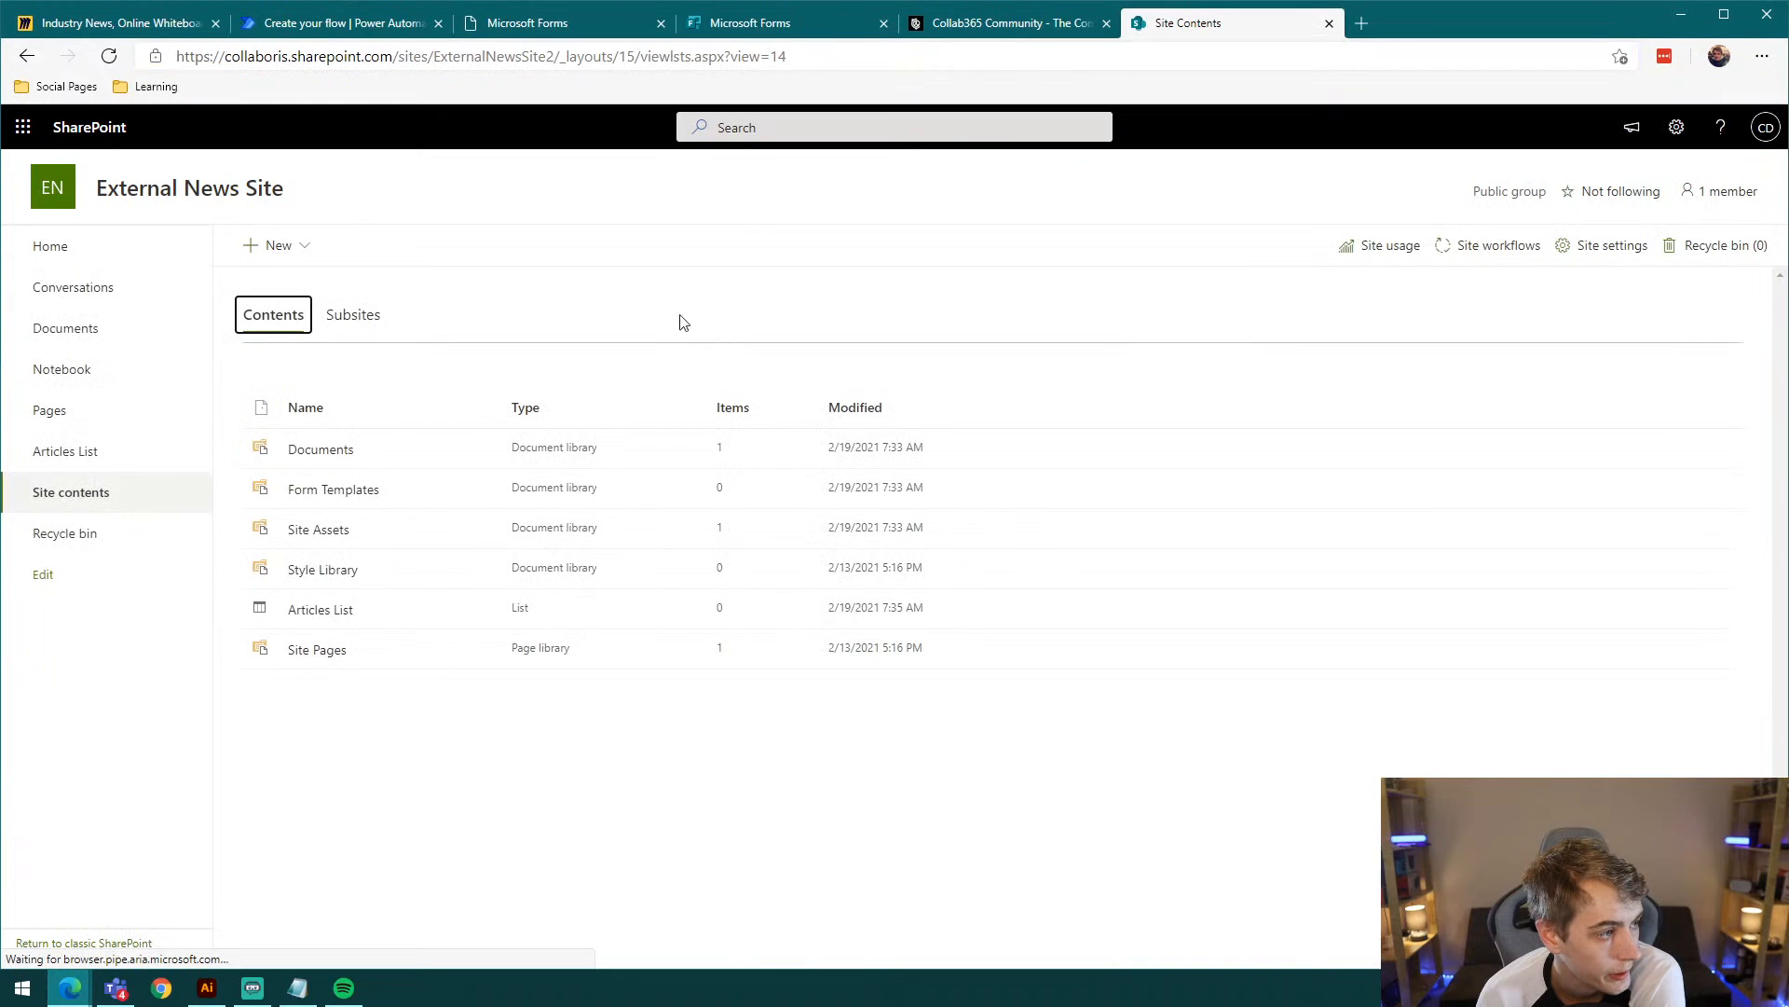
pyautogui.click(58, 440)
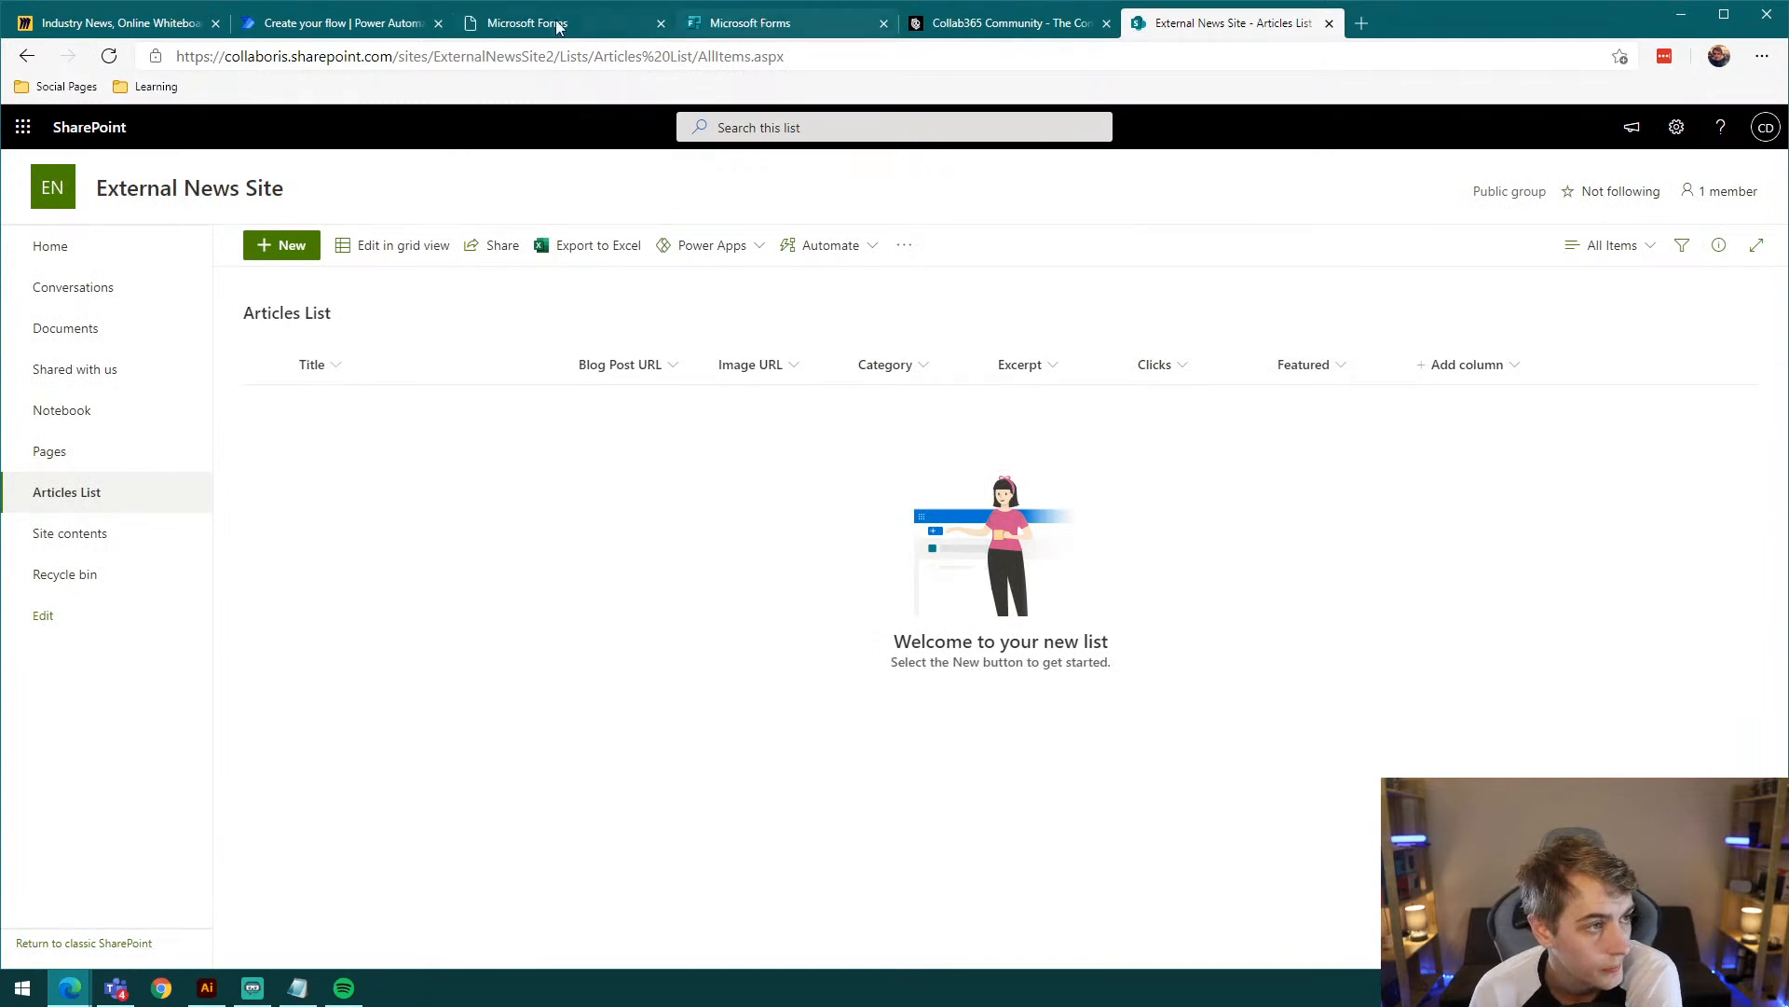
pyautogui.click(351, 23)
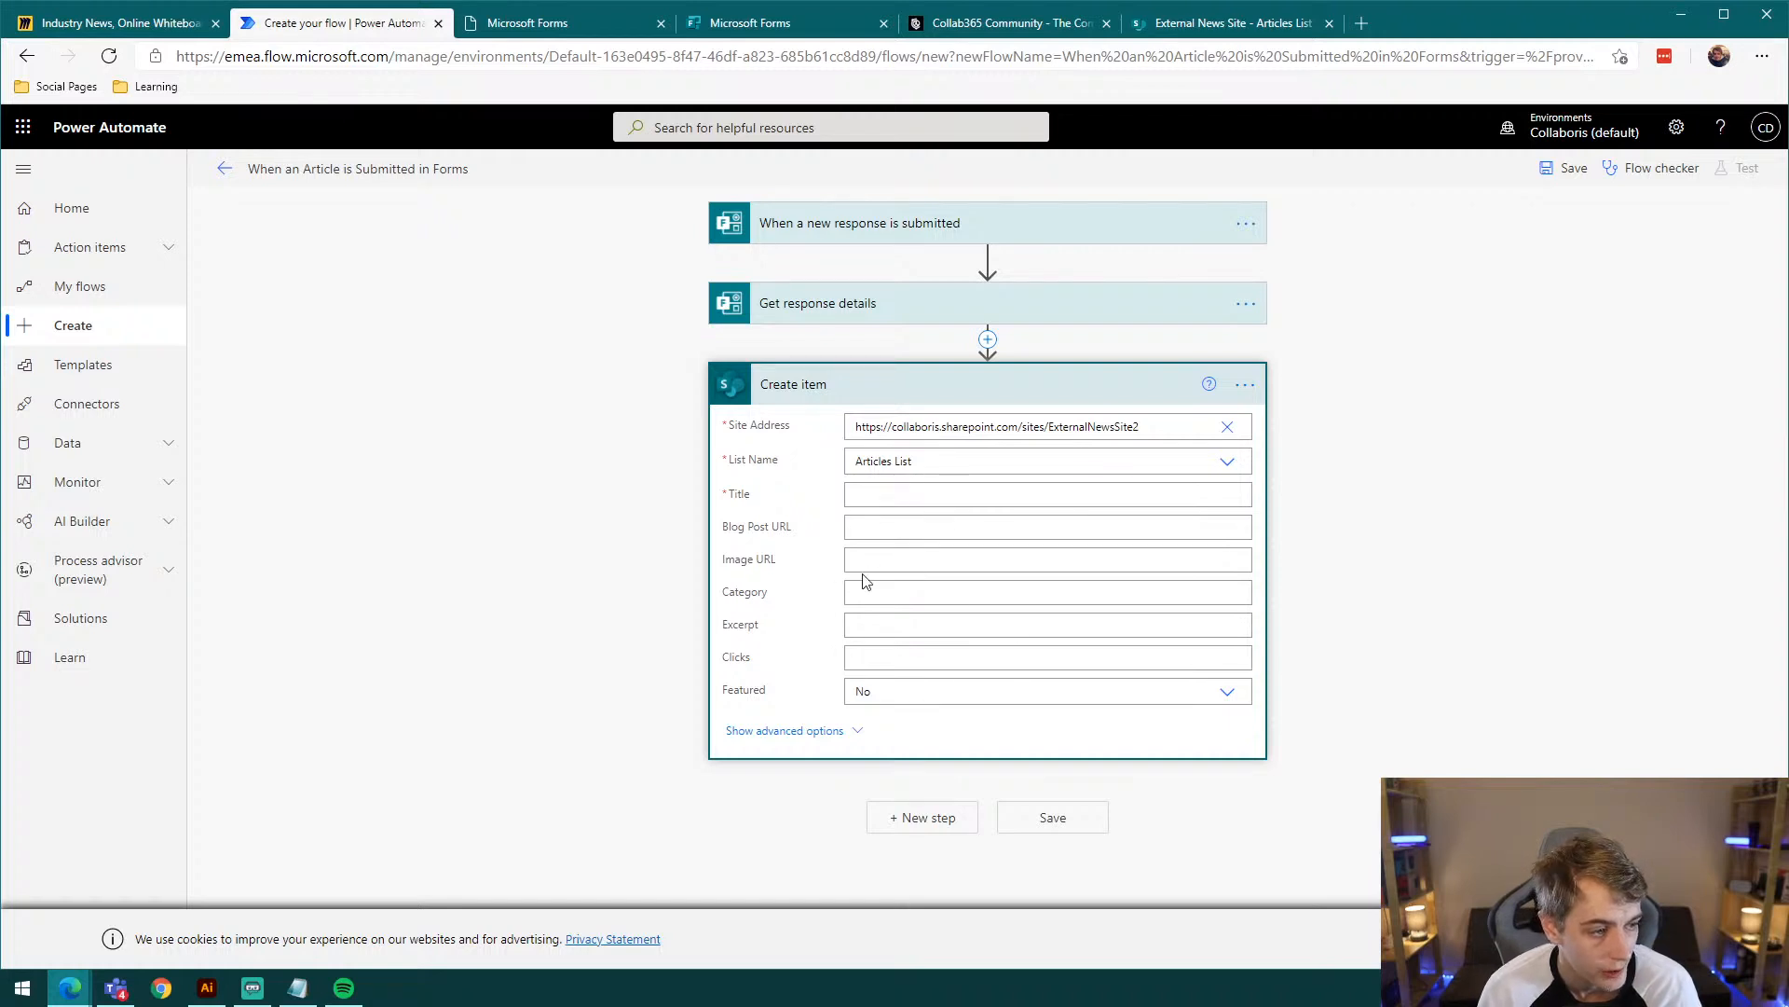
# Step: Fill Create item's Title and Blog Post URL with the form's Title and Blog Post URL answers as dynamic content
pyautogui.click(906, 491)
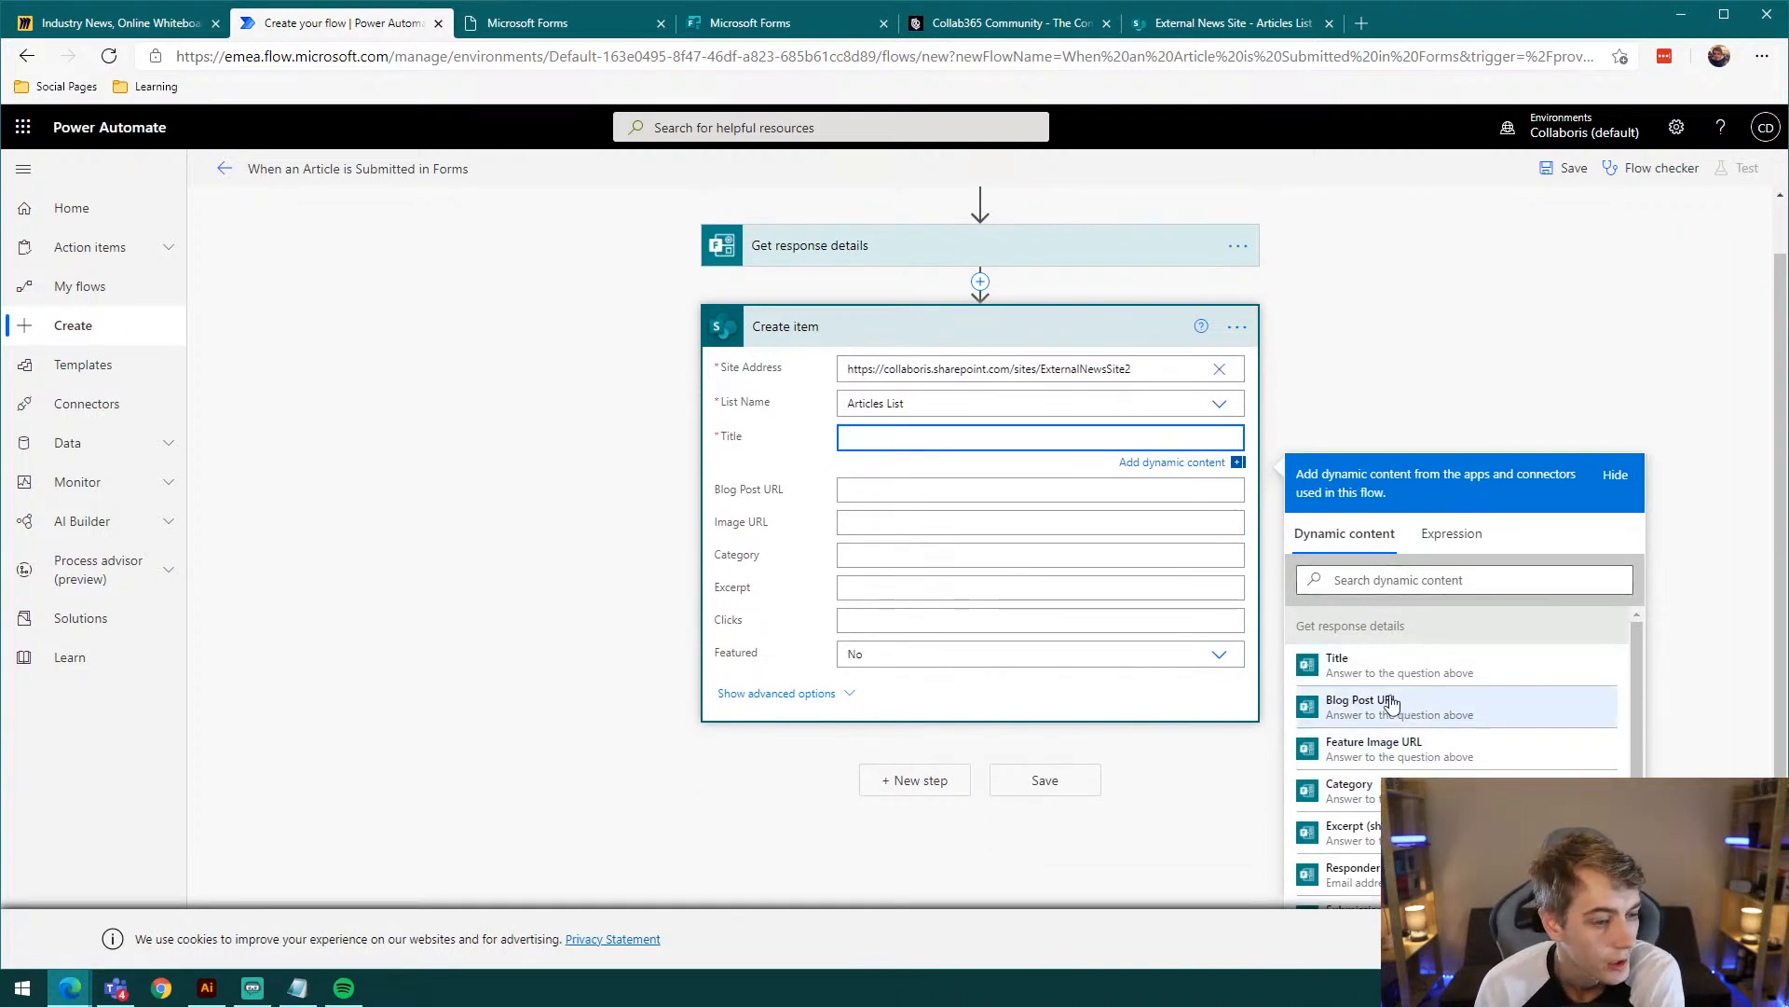
pyautogui.click(1351, 669)
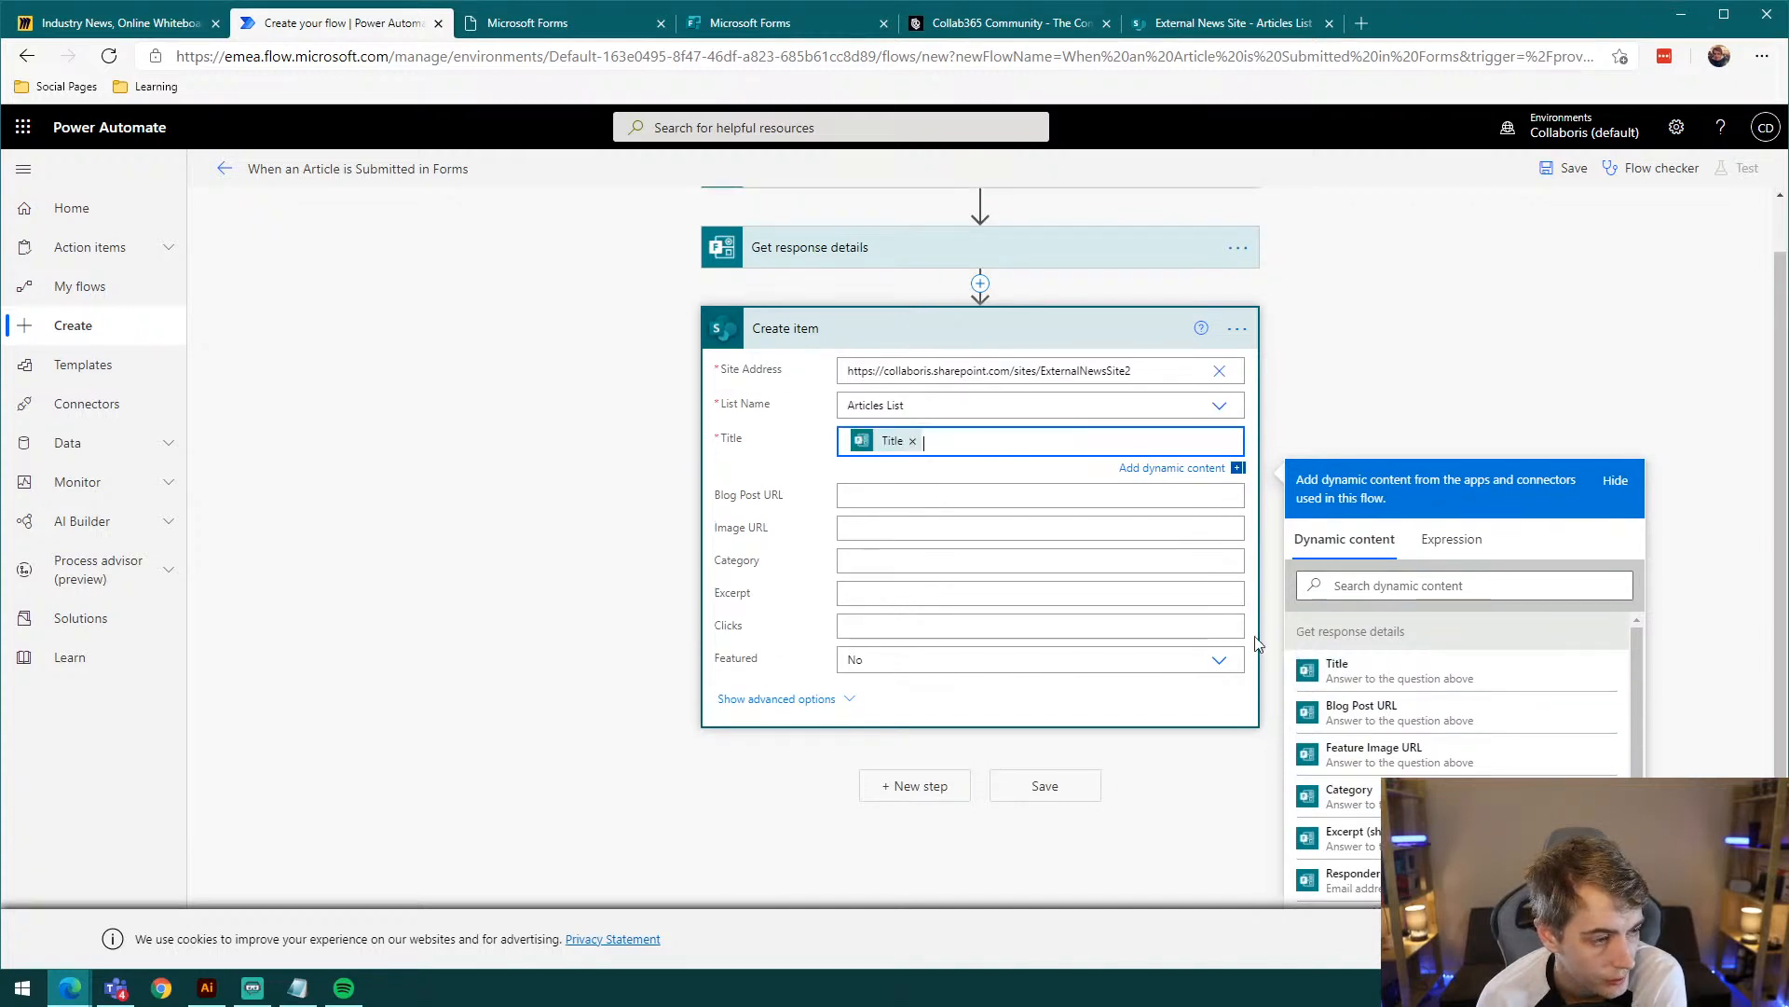
pyautogui.click(847, 490)
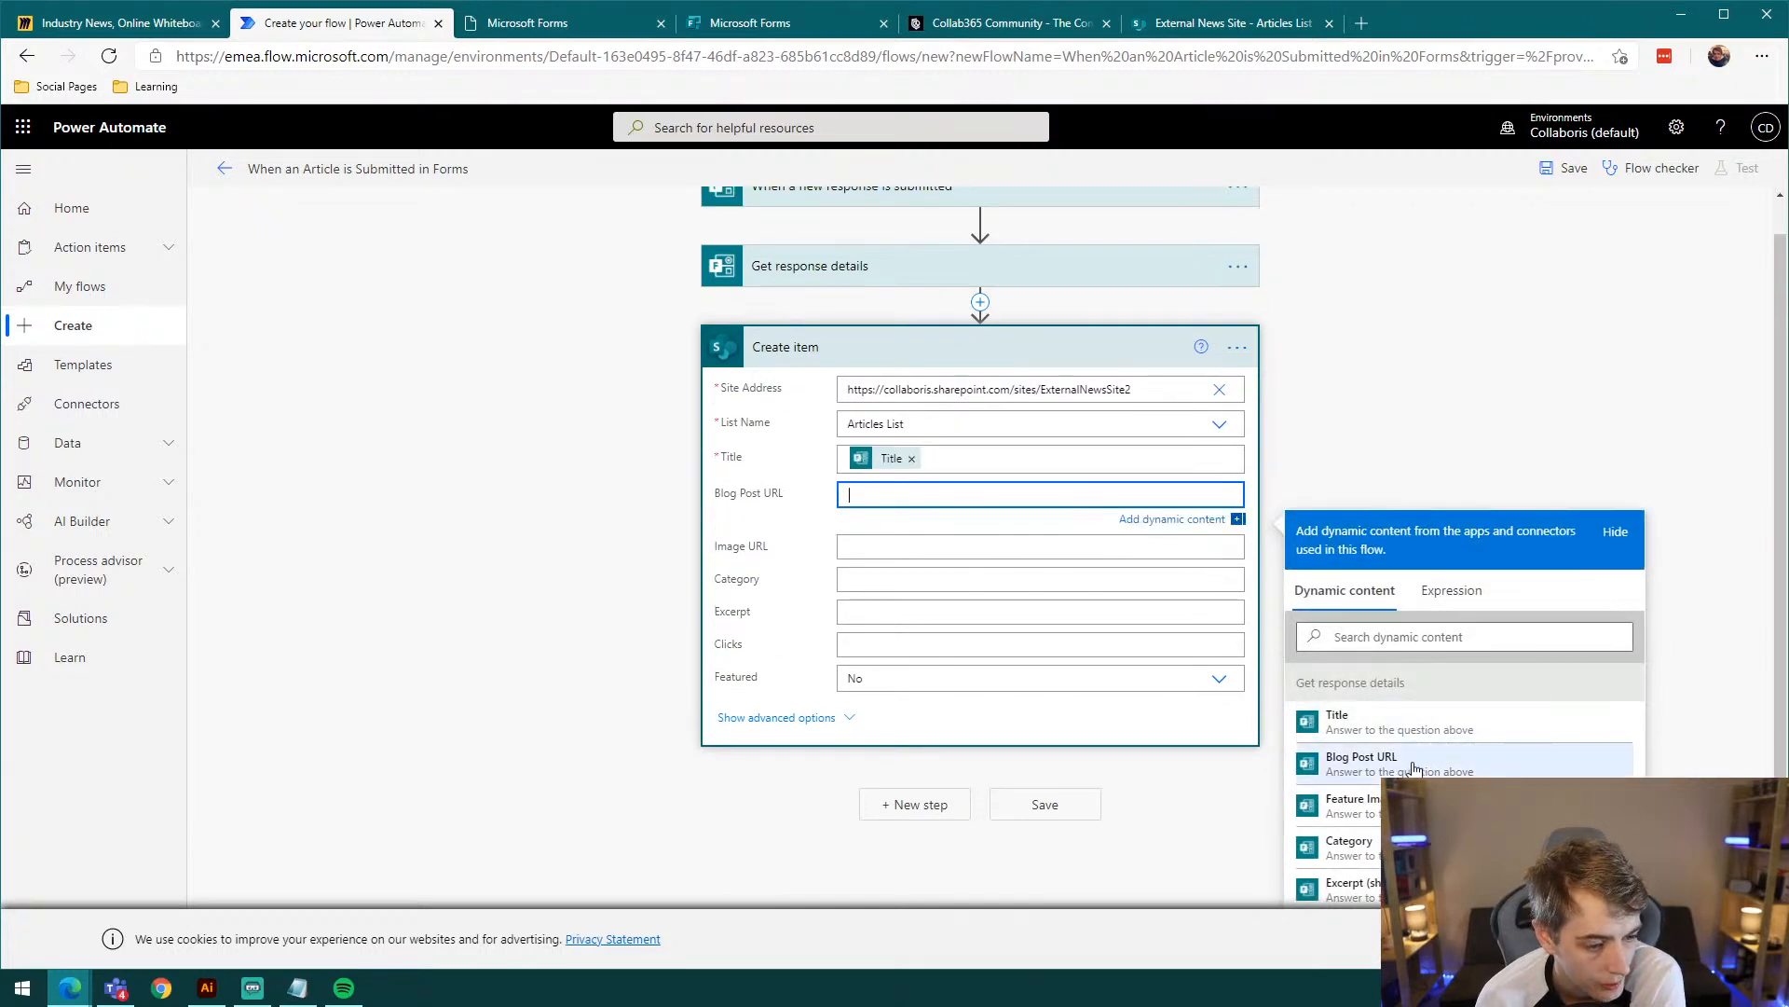
pyautogui.click(1414, 765)
# Step: Map the form's Feature Image URL answer to Create item's Image URL and its Category answer to Category
pyautogui.click(890, 550)
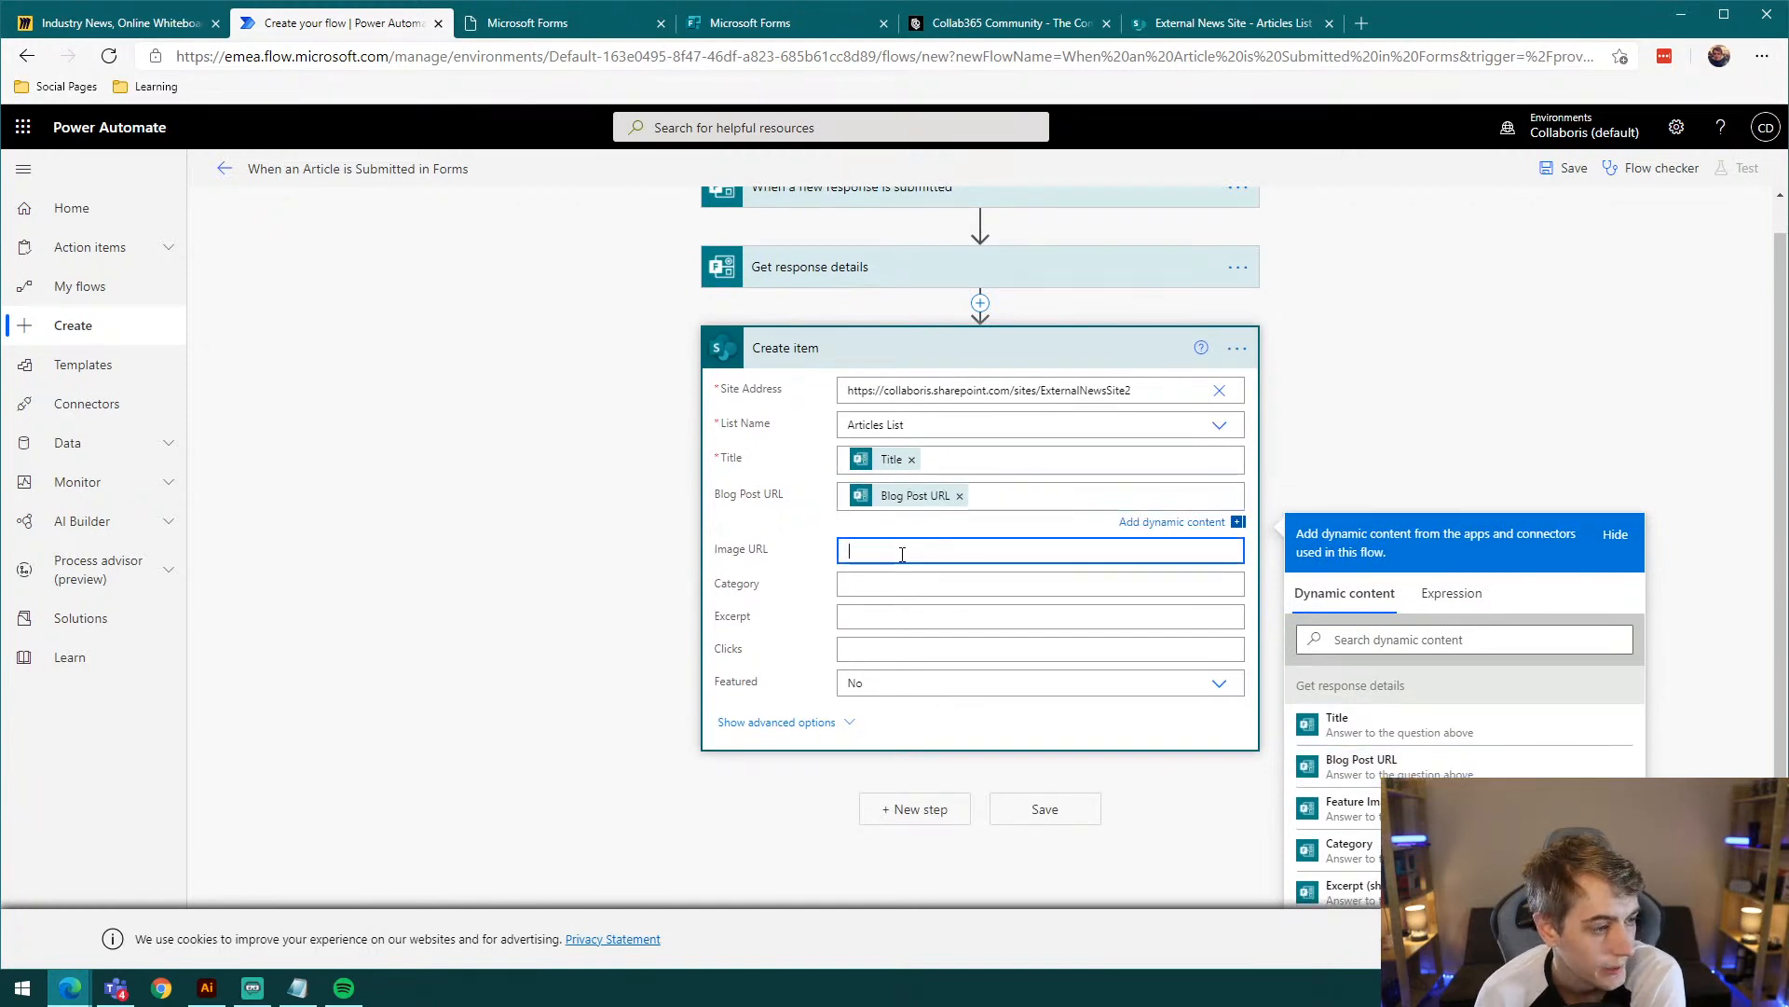
pyautogui.scroll(-1, 1378, 792)
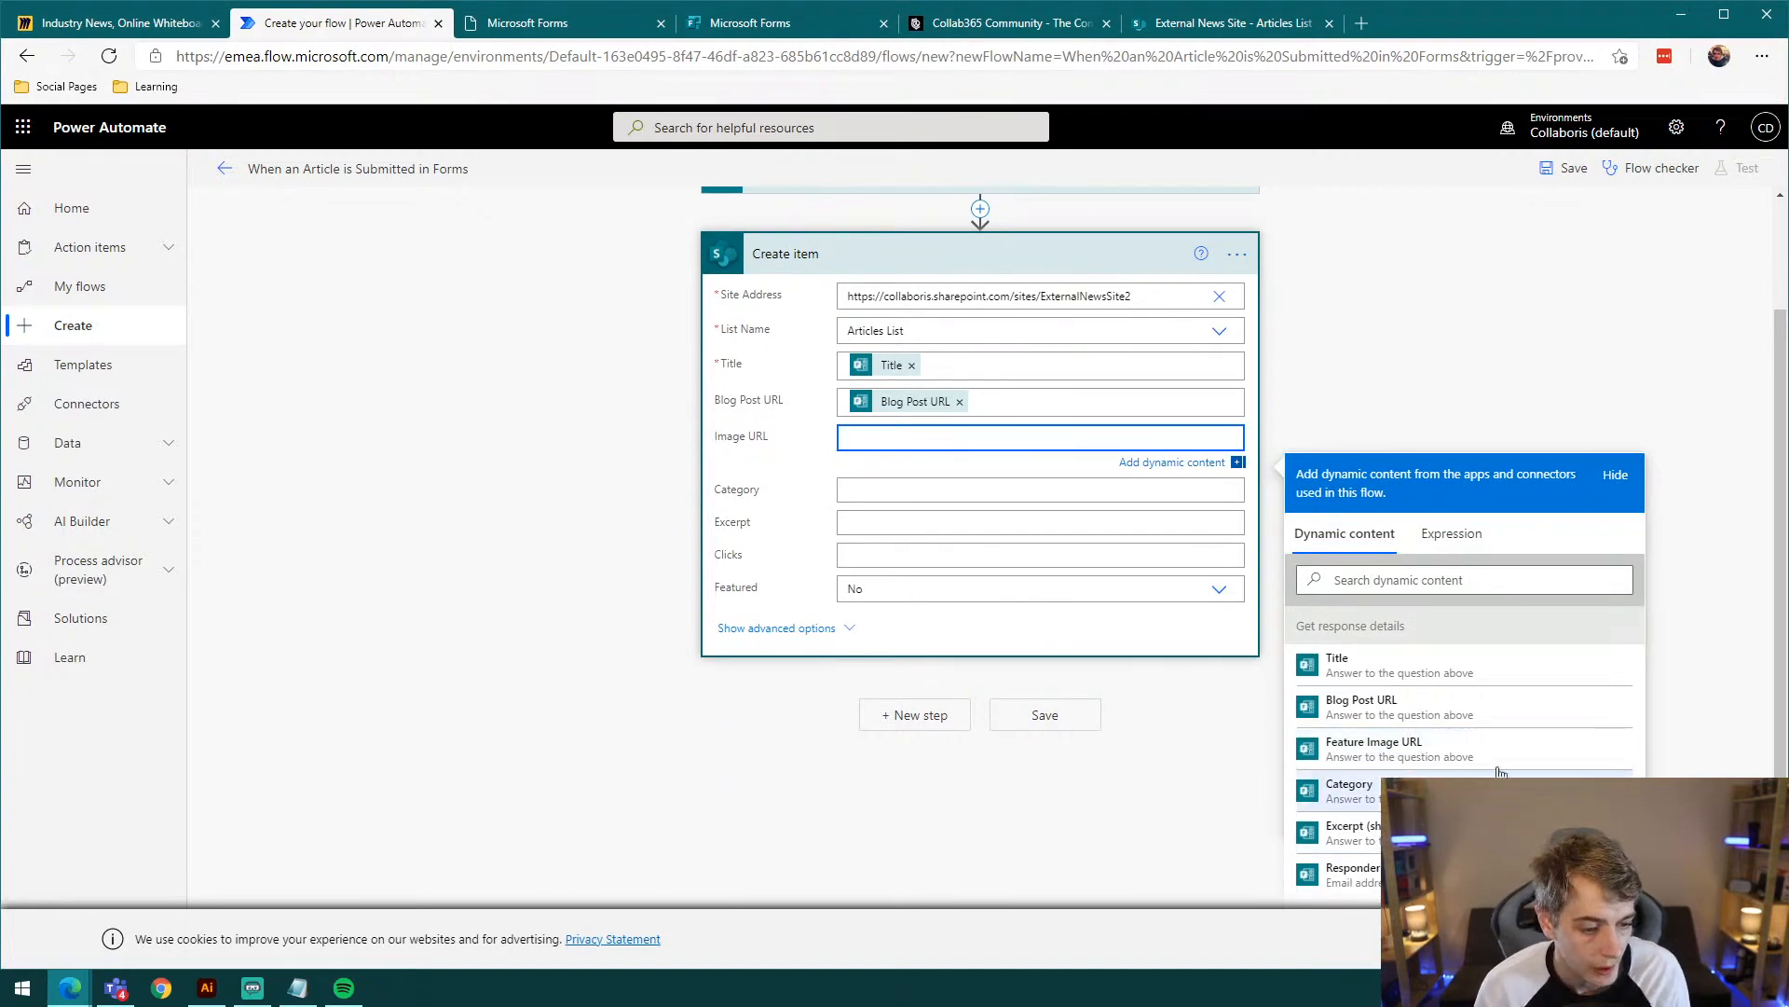
pyautogui.click(1410, 751)
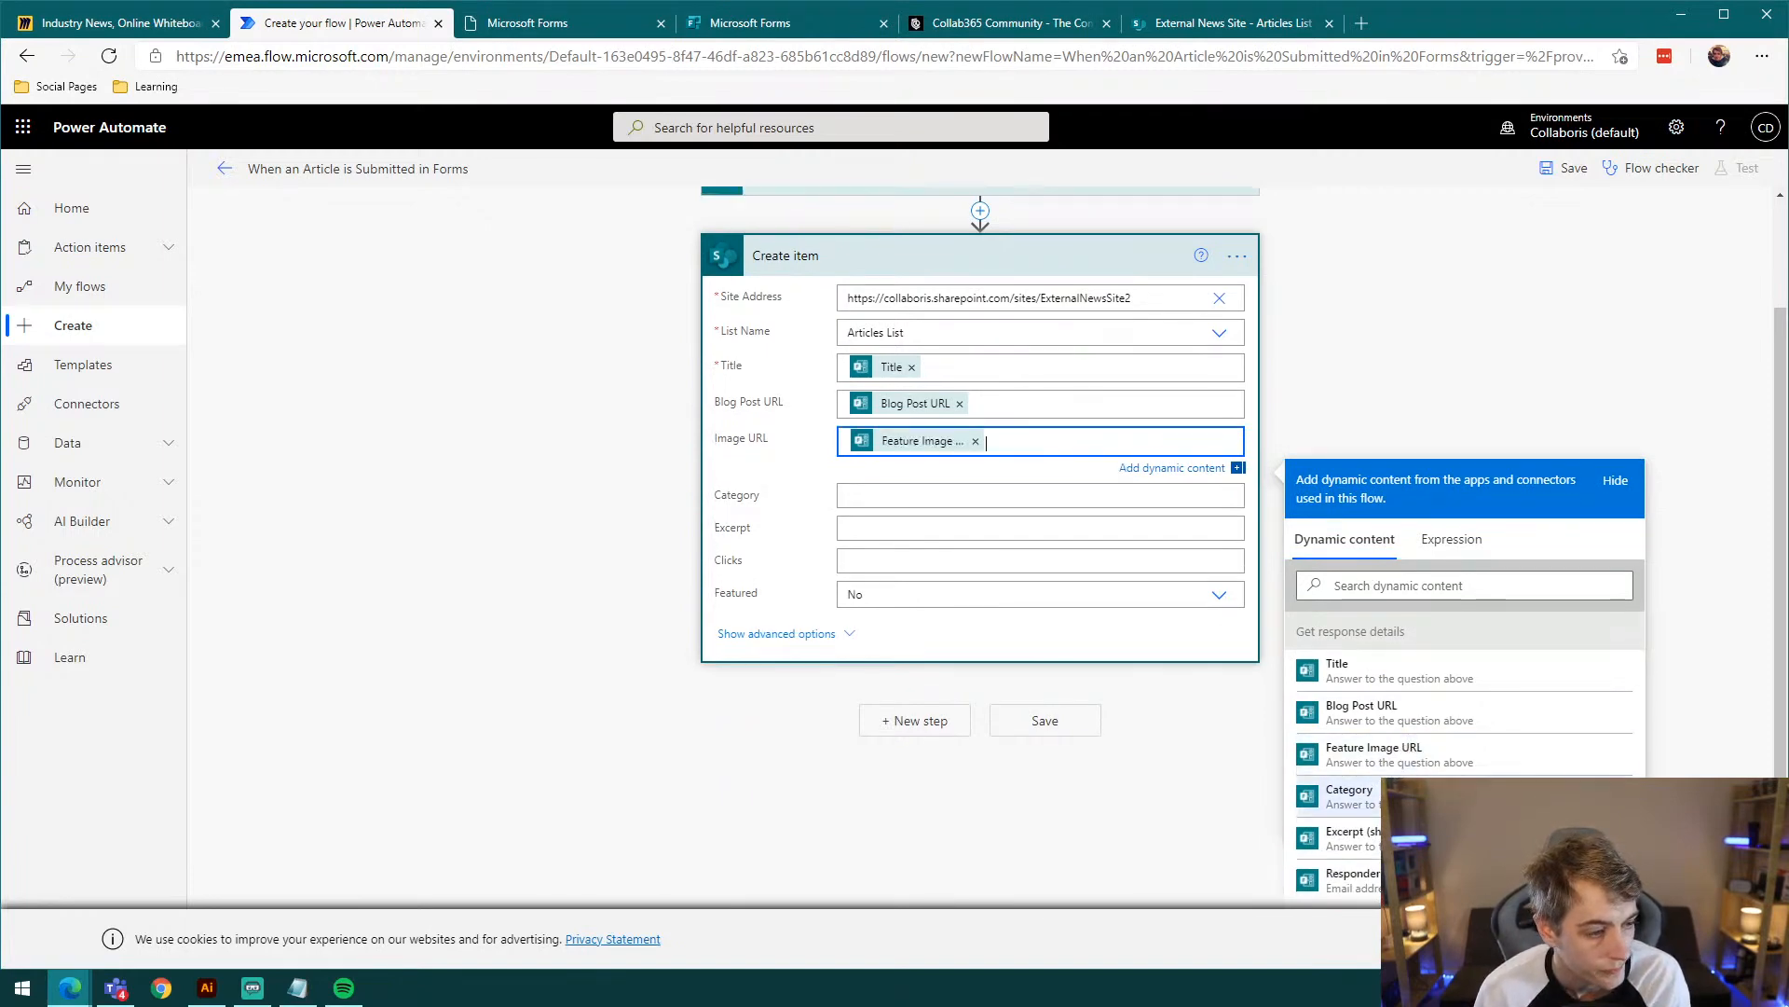
pyautogui.click(933, 489)
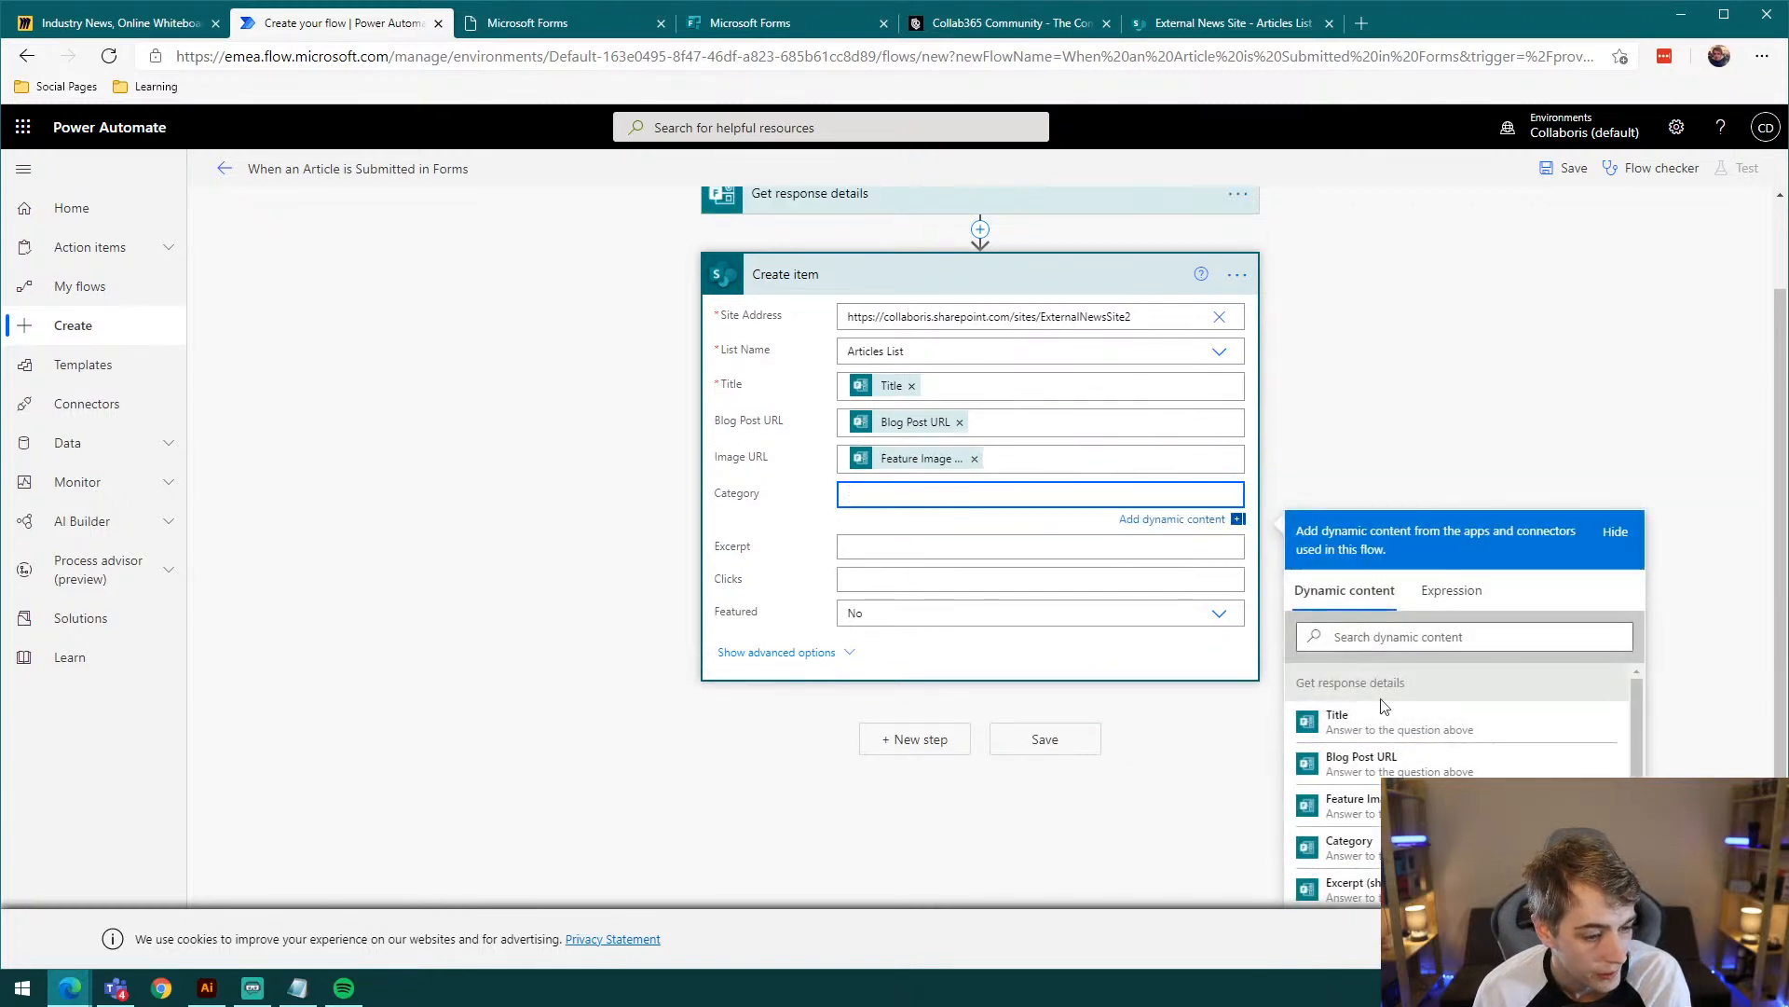
pyautogui.click(1347, 844)
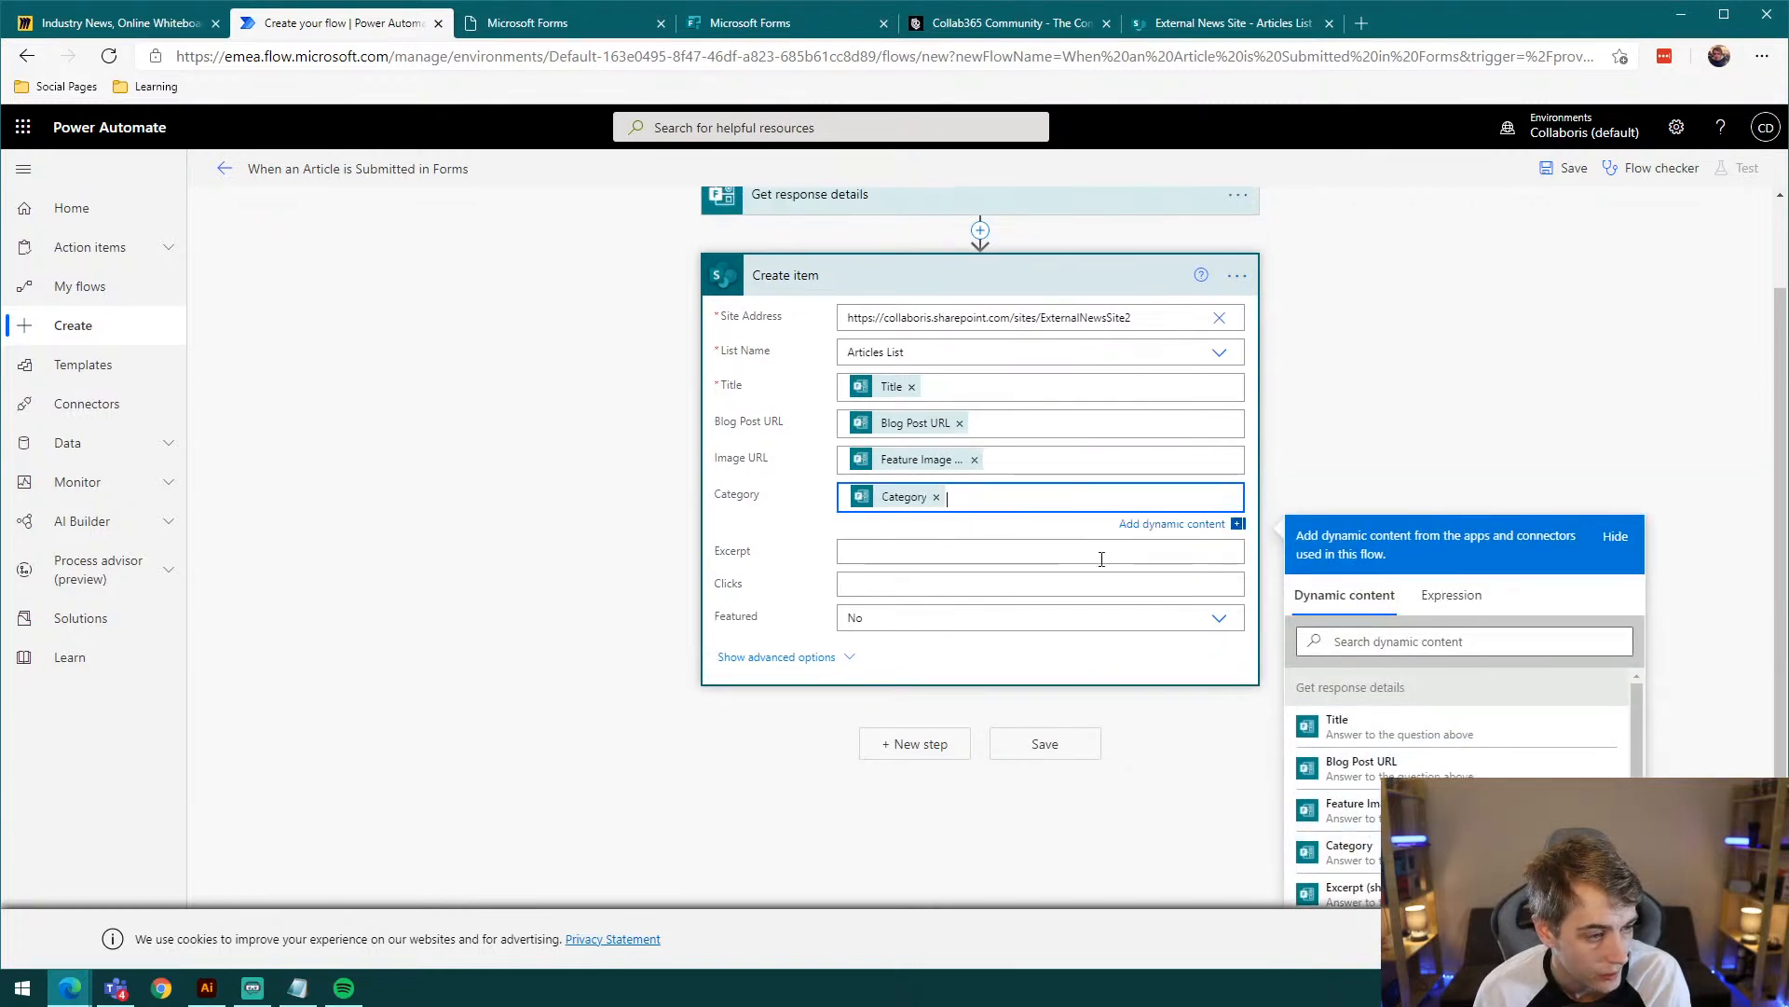
# Step: Map the form's Excerpt answer to Create item's Excerpt and close the dynamic content choices
pyautogui.scroll(-1, 1187, 584)
pyautogui.click(848, 504)
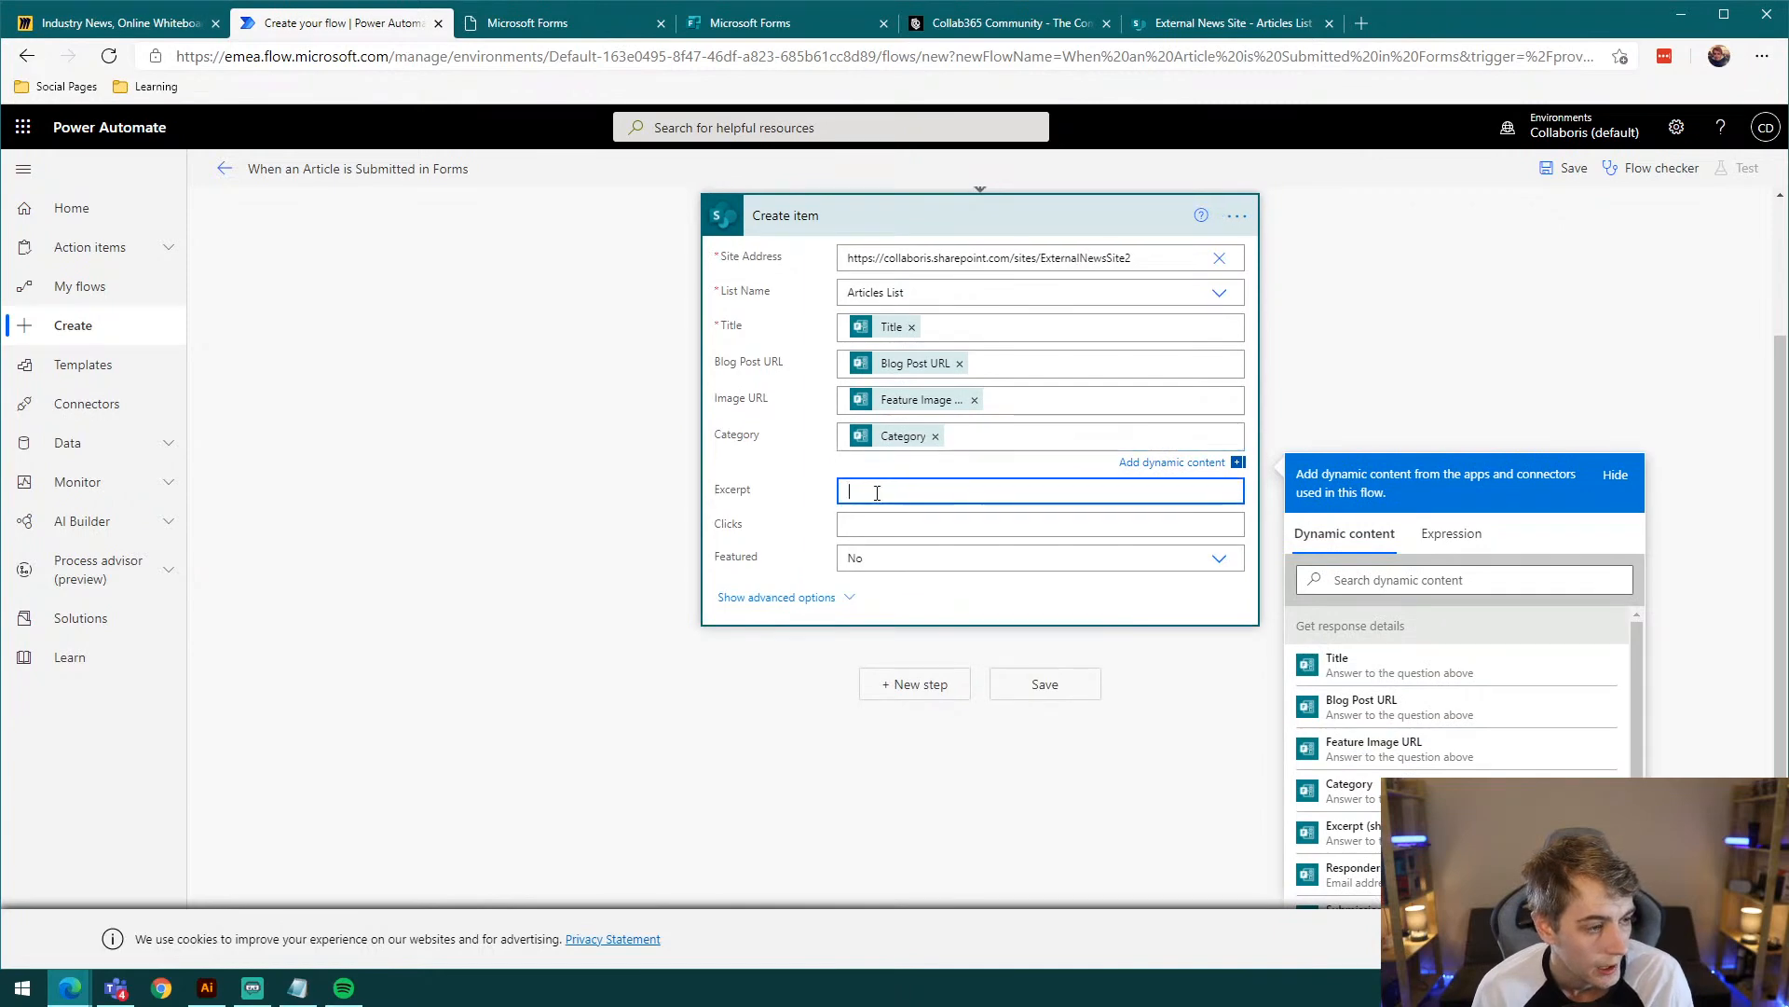
pyautogui.scroll(-1, 1520, 744)
pyautogui.click(1347, 837)
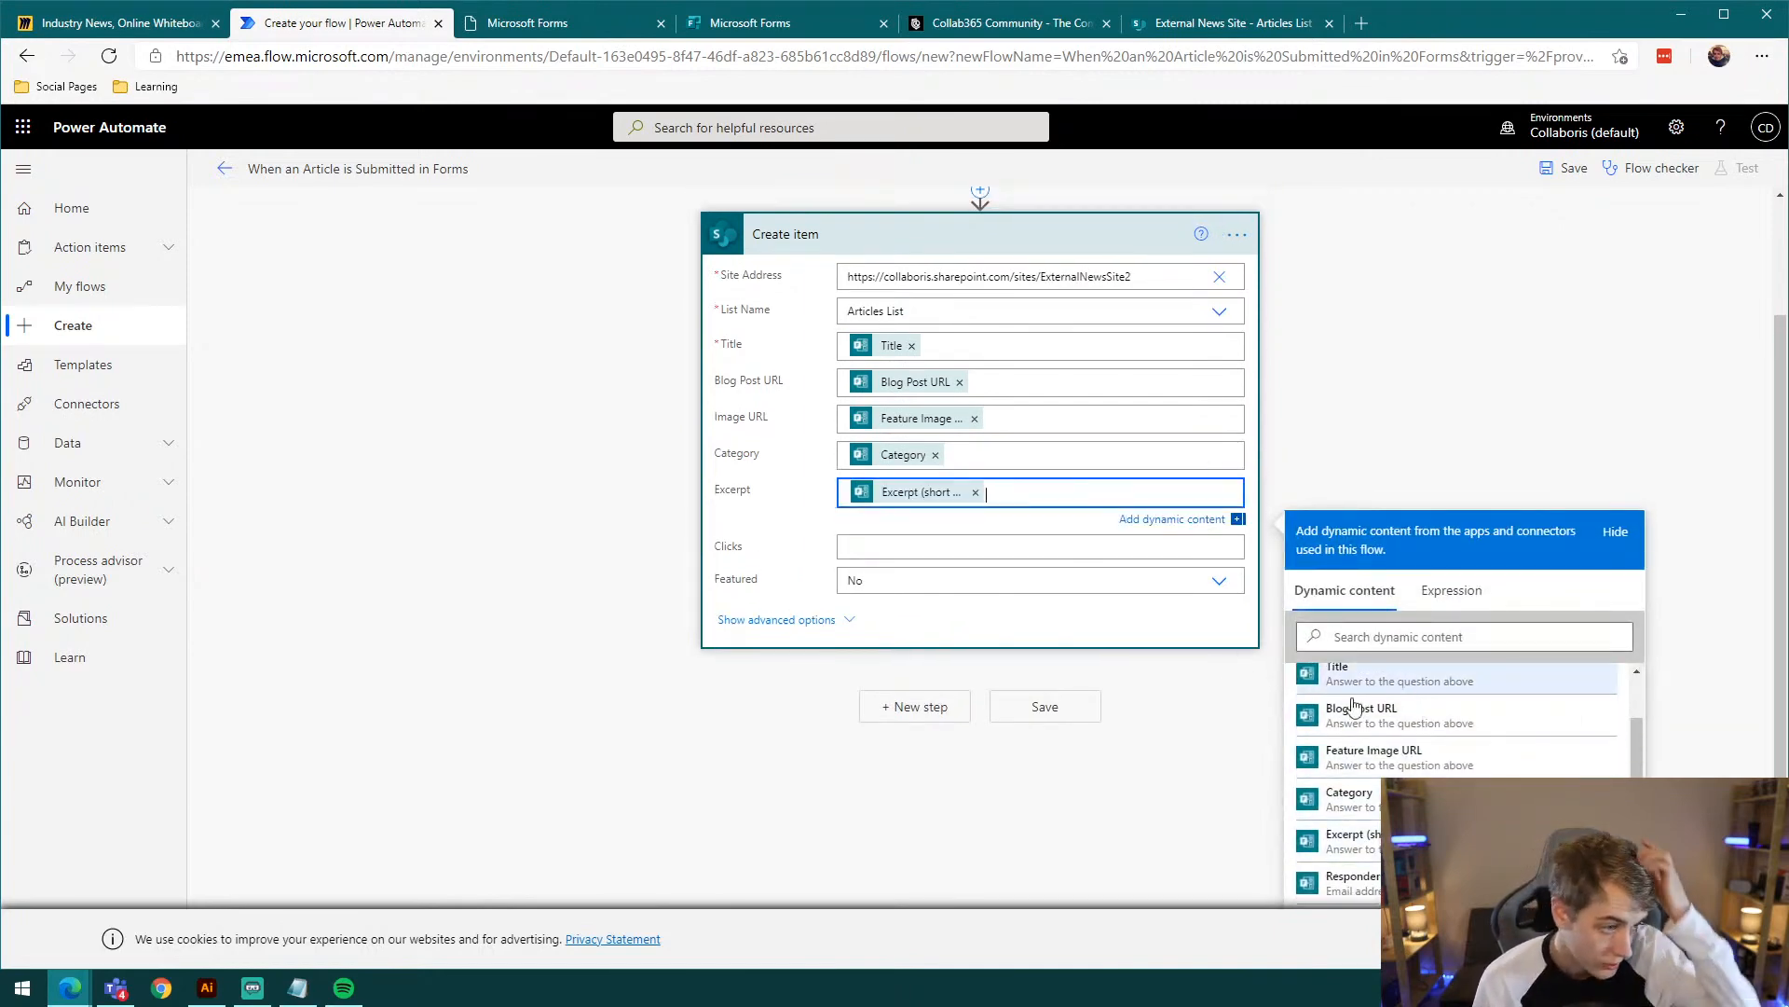
pyautogui.click(1176, 701)
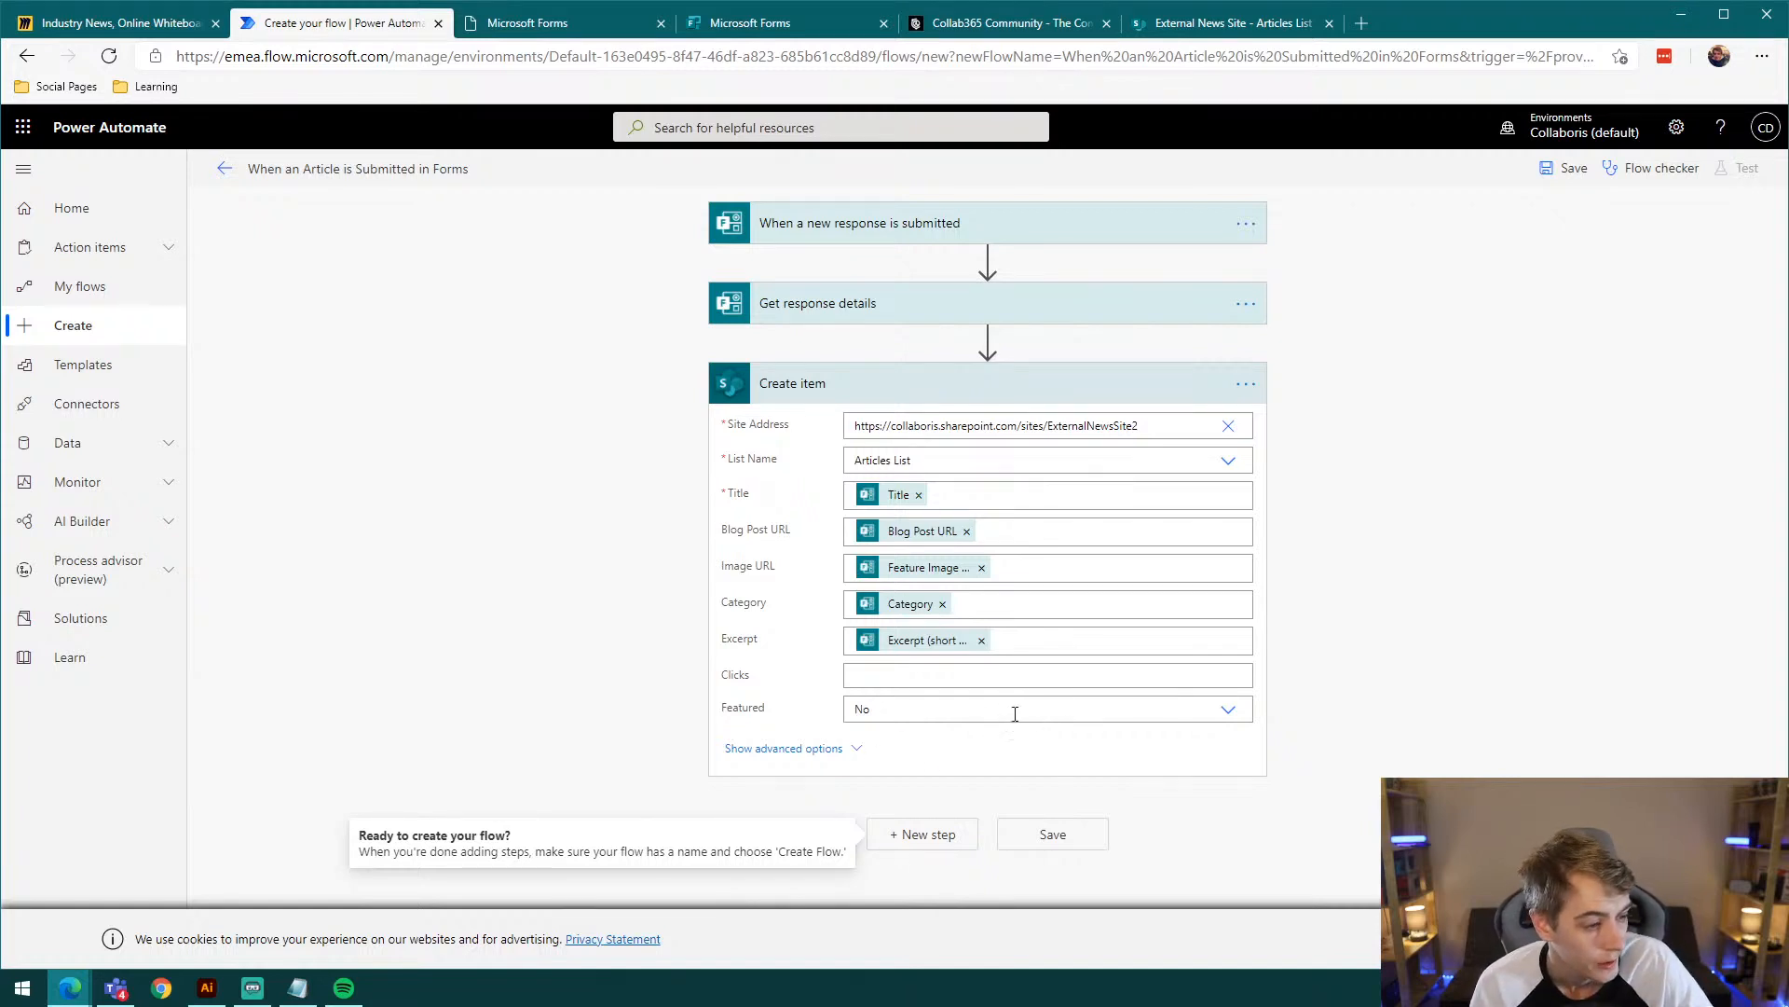
# Step: Save the flow and start a manual test run of it
pyautogui.click(1062, 835)
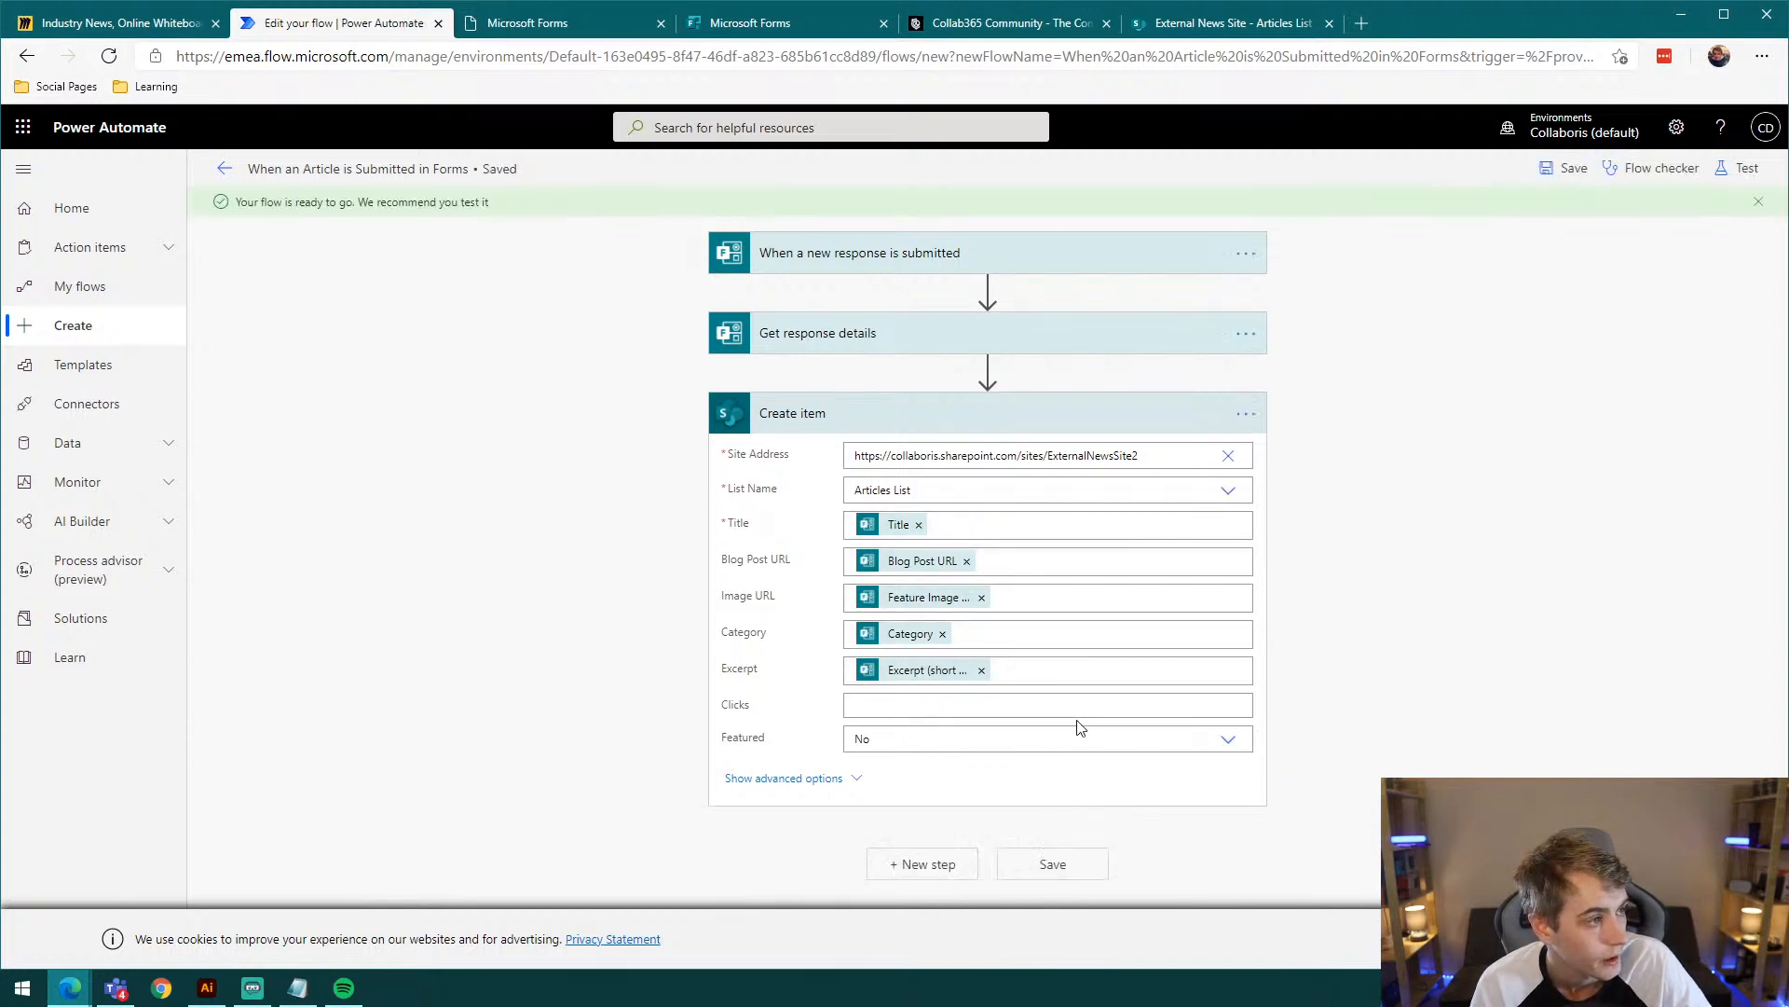
pyautogui.click(1739, 168)
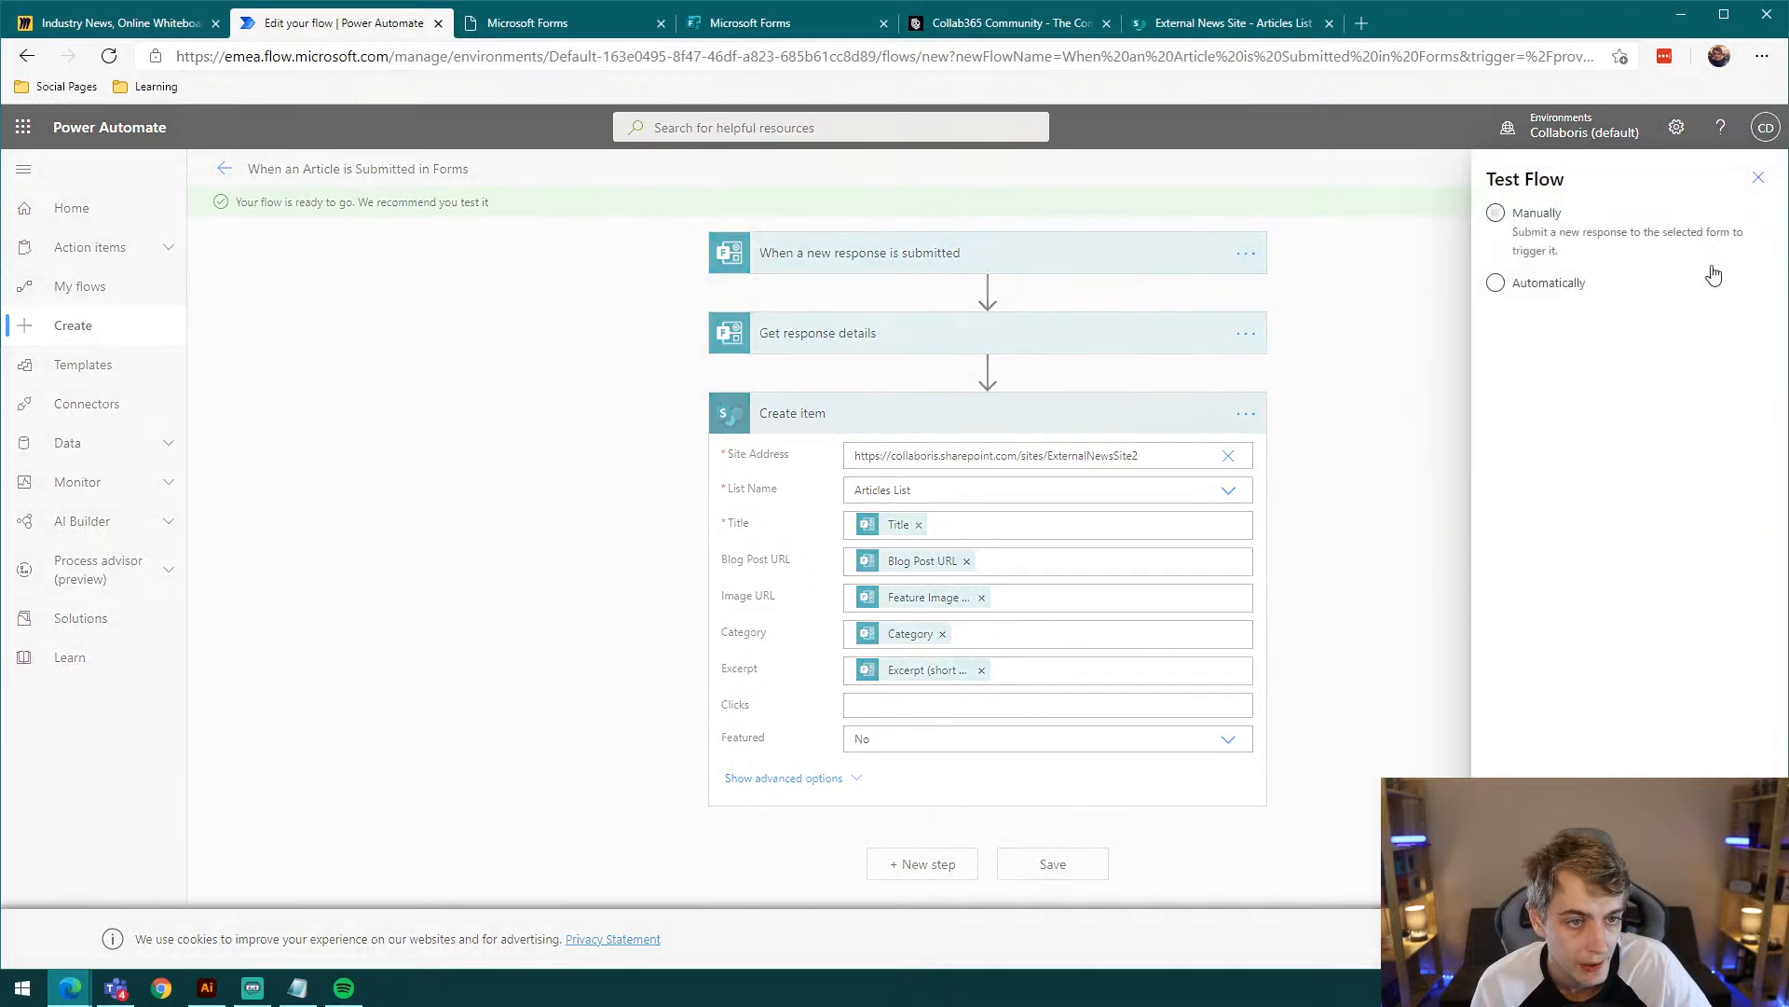
pyautogui.click(1498, 214)
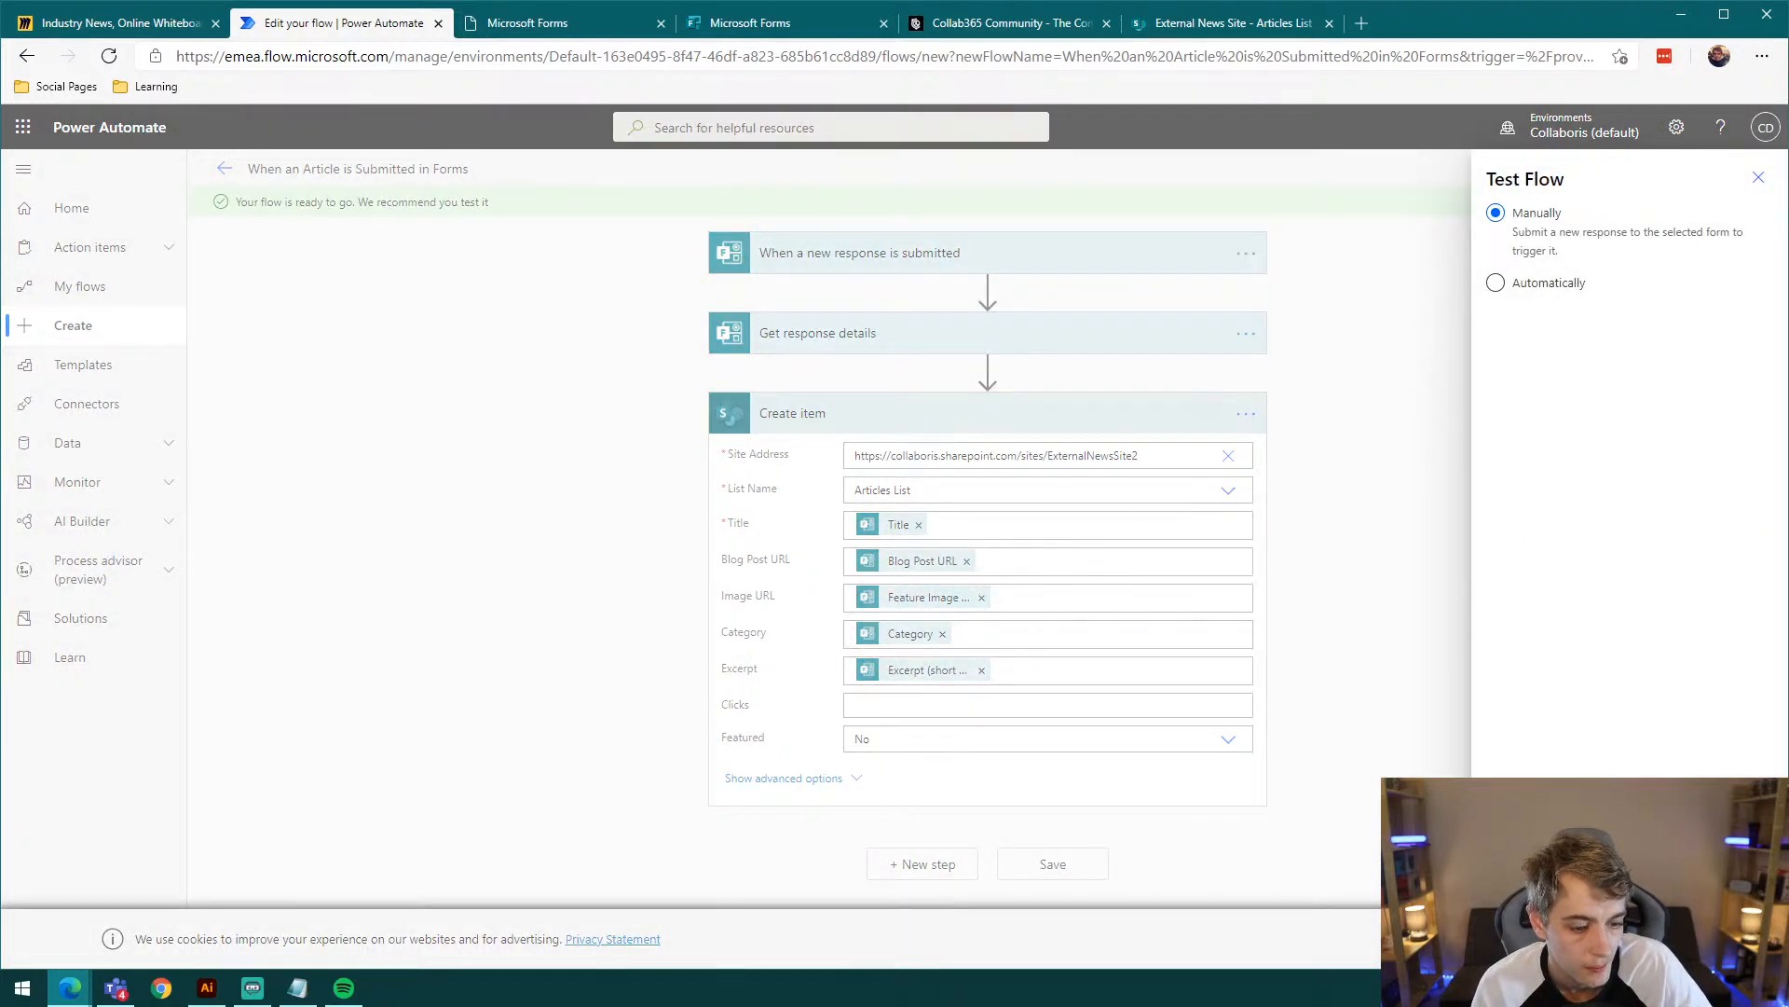
pyautogui.click(1526, 939)
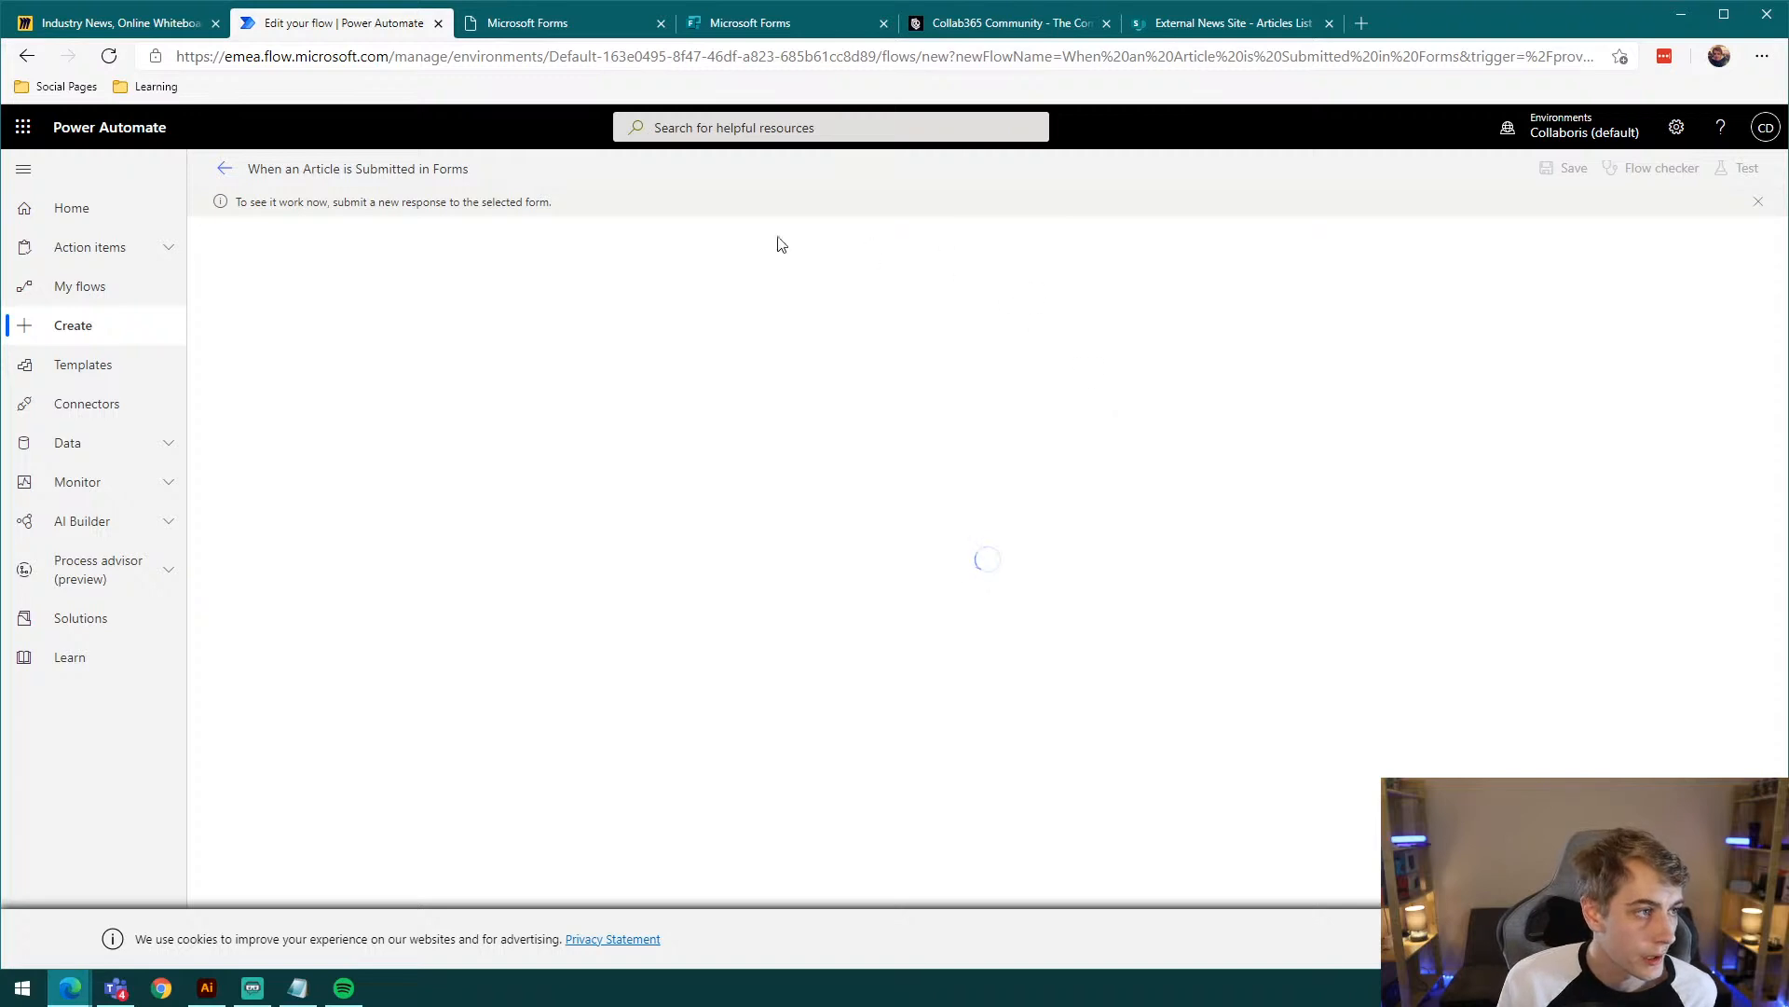
# Step: Open the article "8 Key Topics you need in your Microsoft Teams Governance Plan" on the Collab365 Community site and dismiss its workshop pop-up
pyautogui.click(1272, 30)
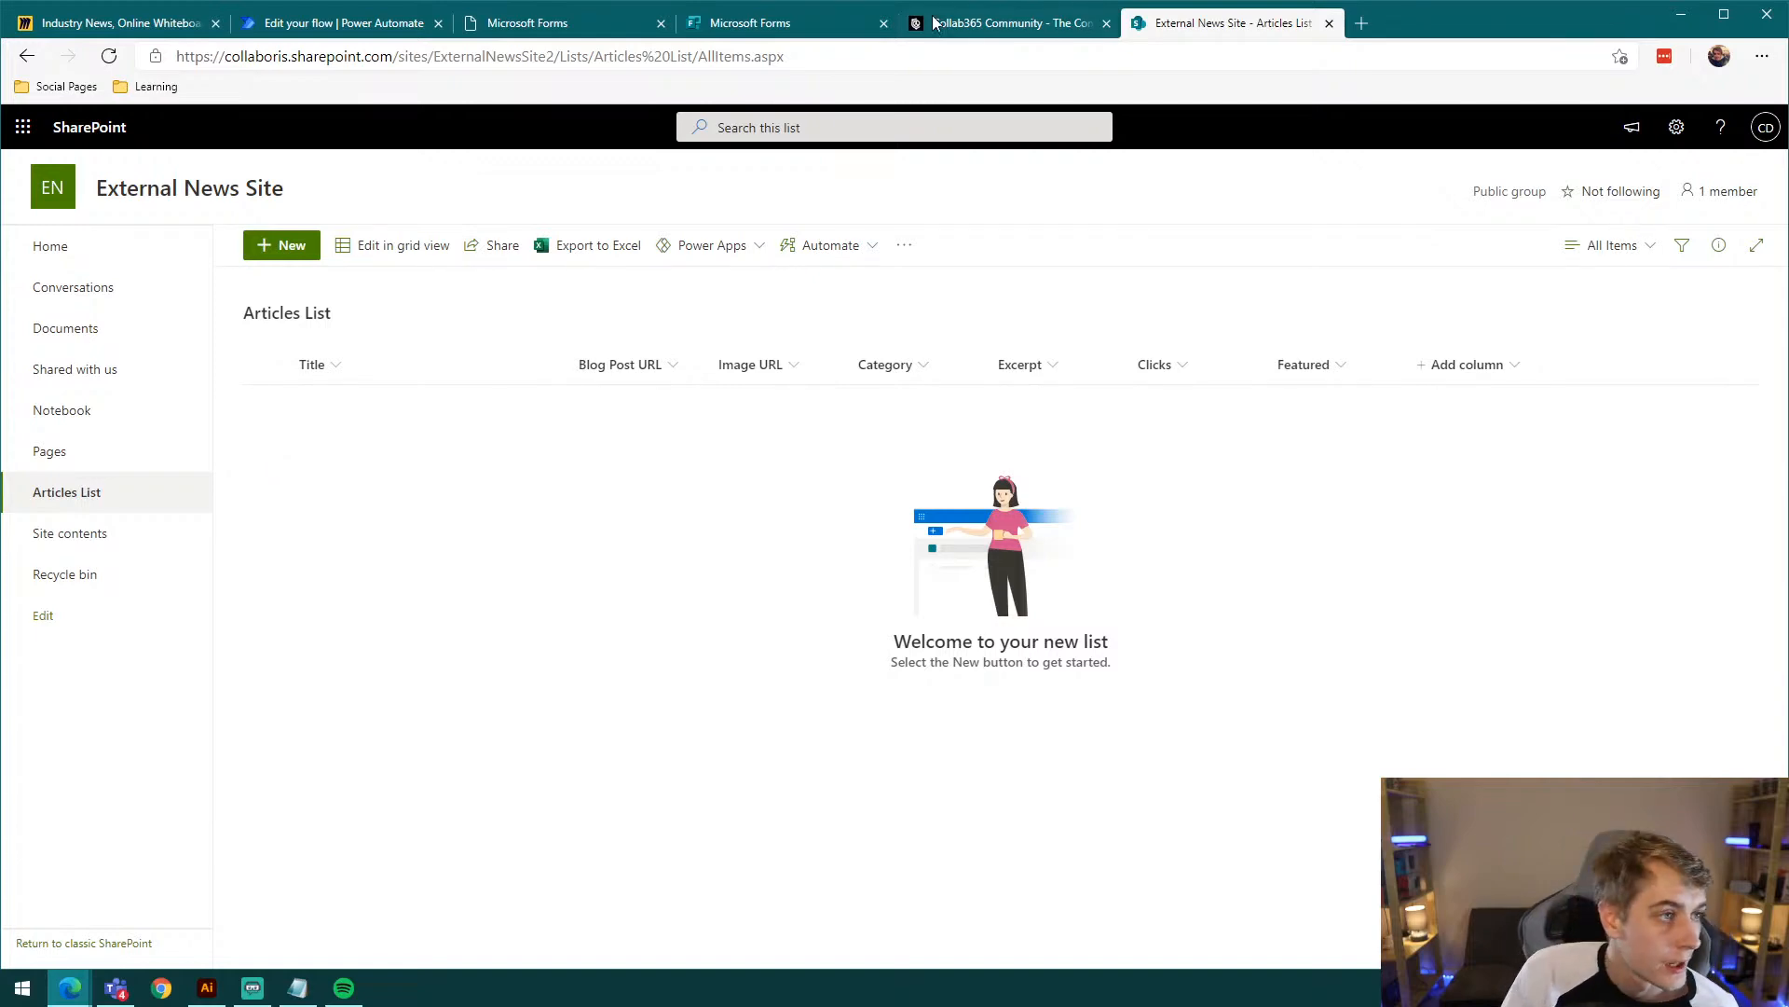
pyautogui.click(1015, 28)
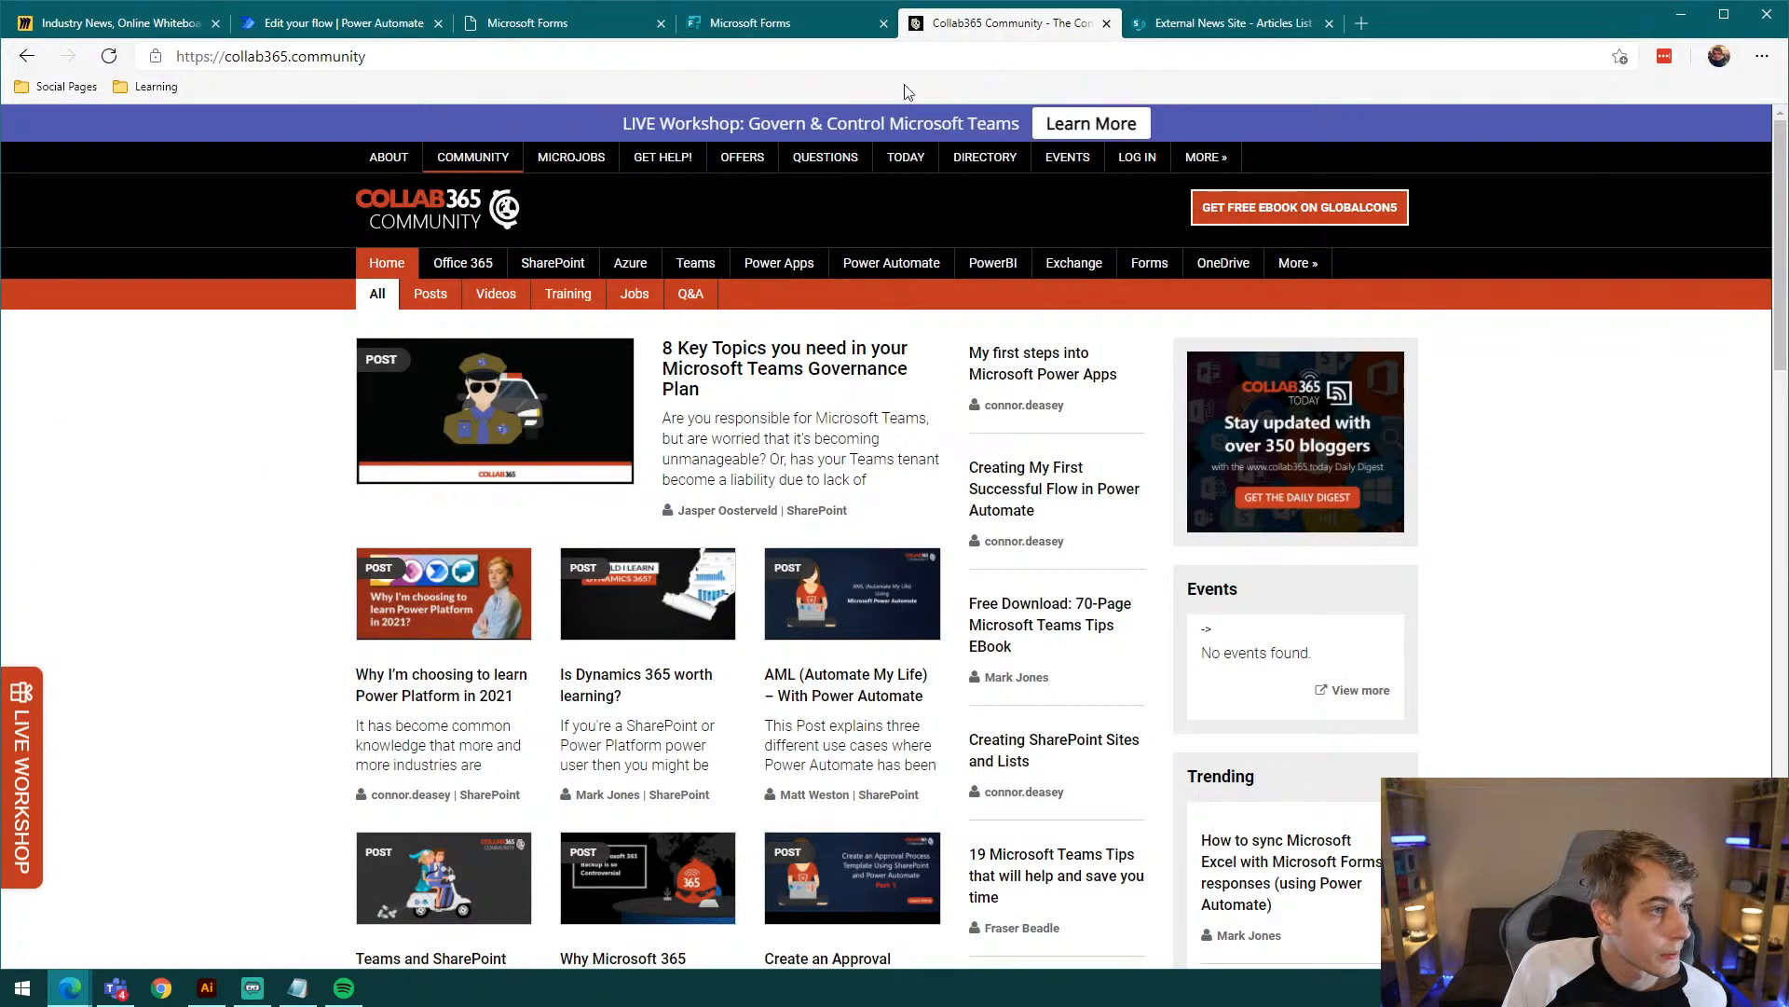
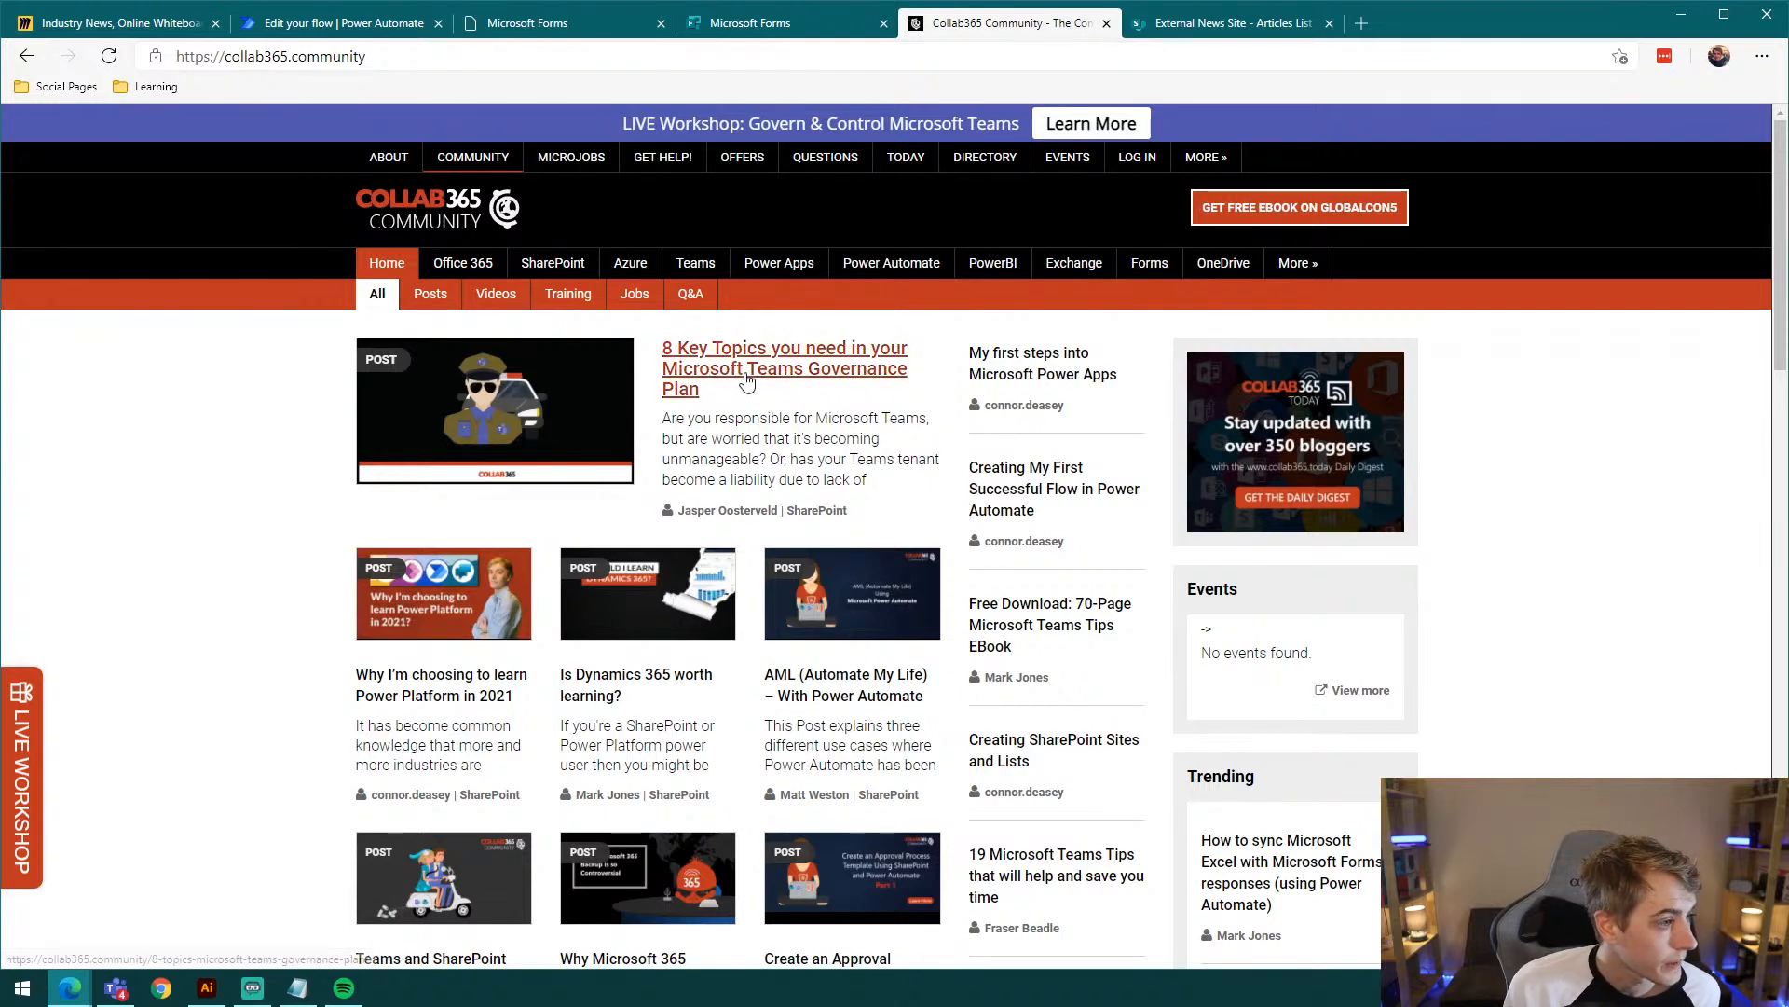
pyautogui.click(753, 371)
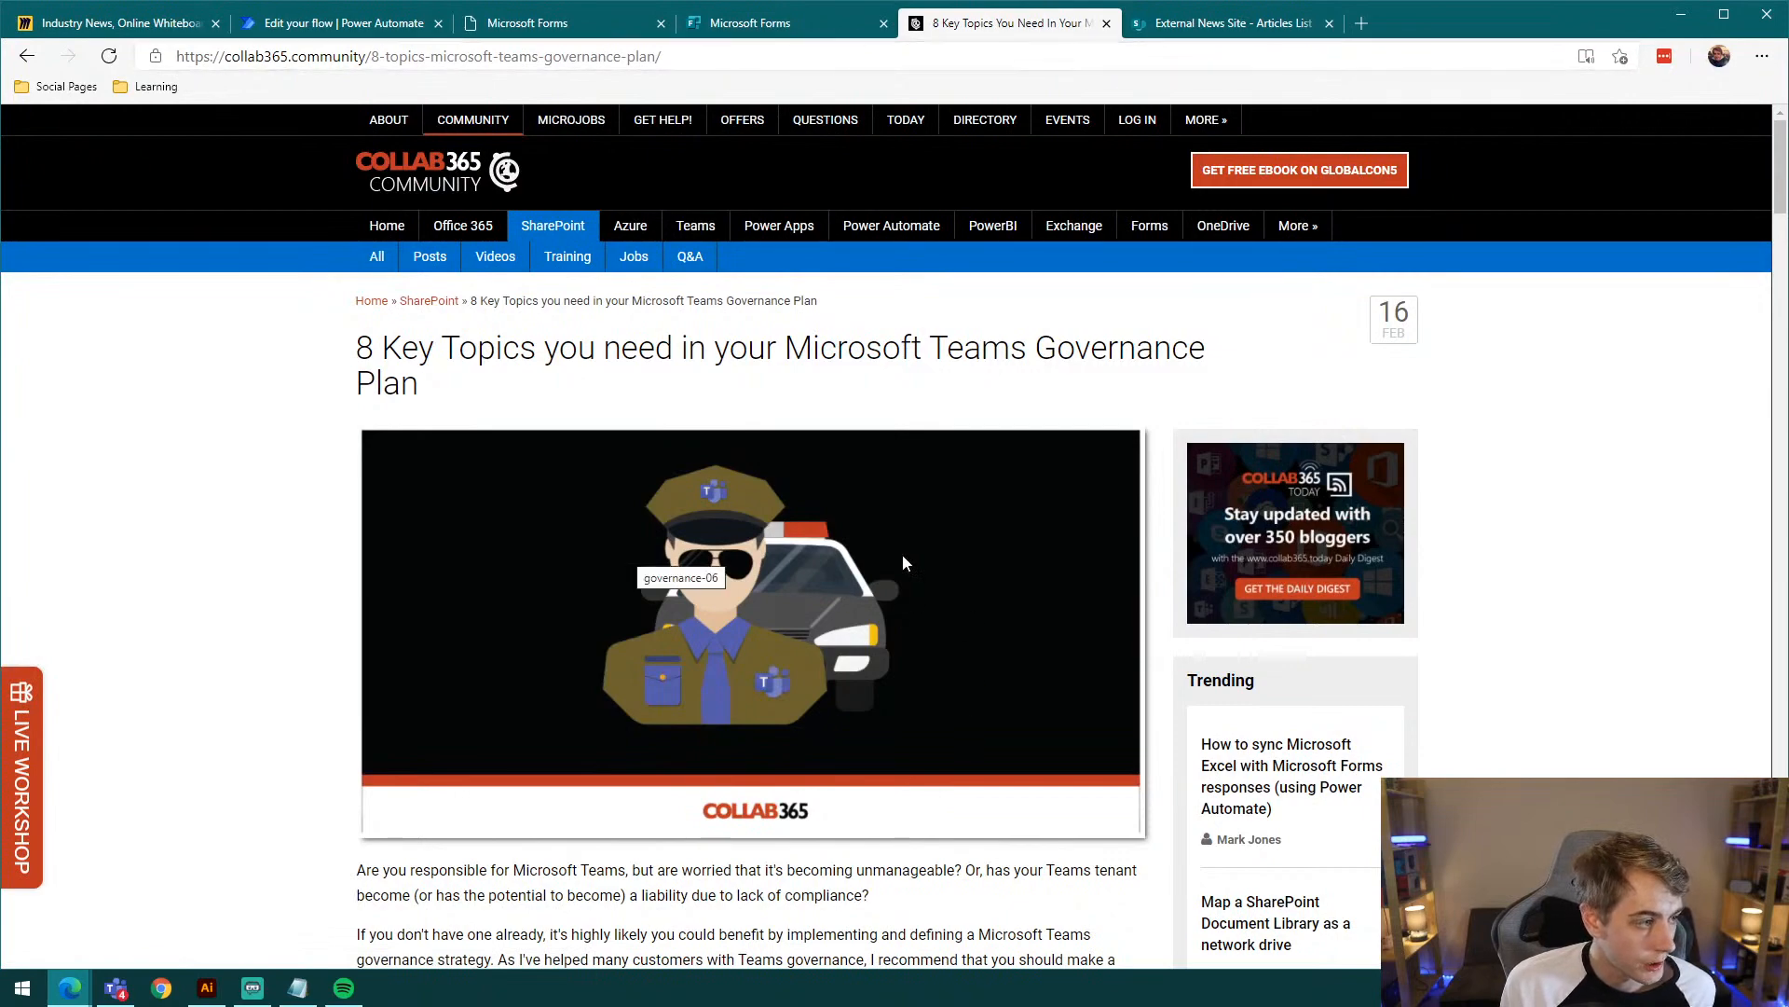
pyautogui.scroll(-5, 838, 568)
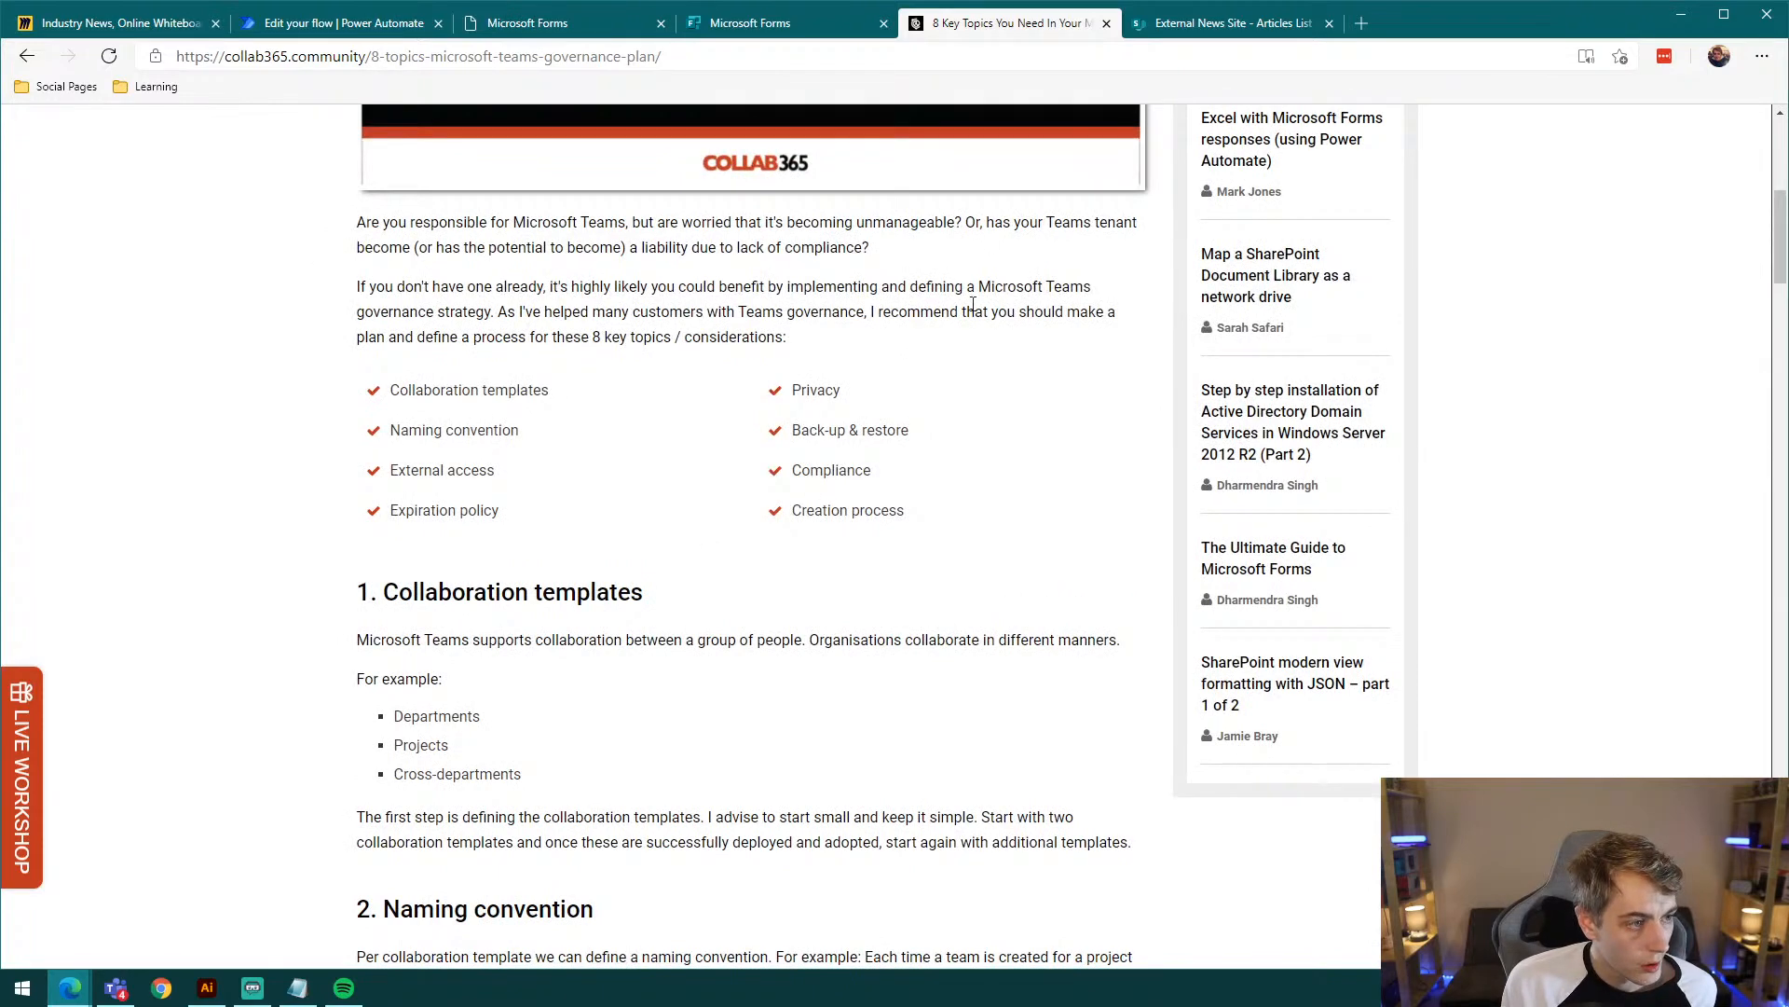
pyautogui.scroll(5, 777, 391)
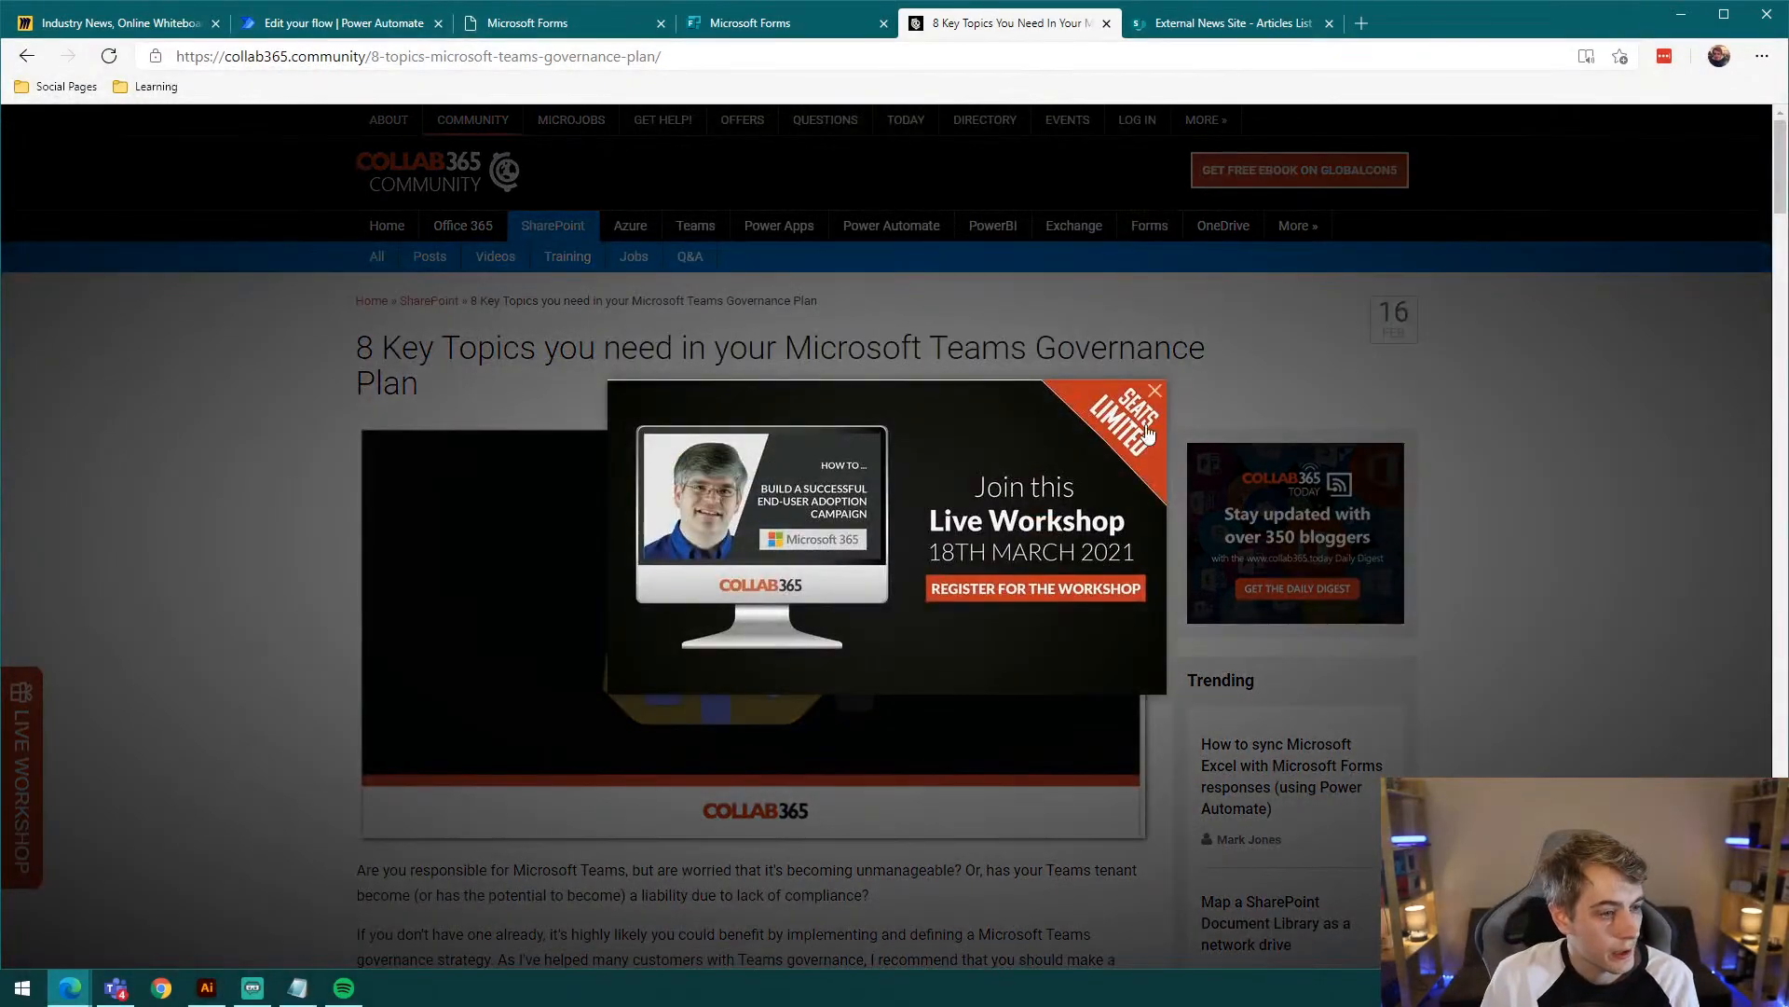
pyautogui.click(1155, 395)
# Step: Show the article submission form's preview in Computer layout
pyautogui.click(311, 21)
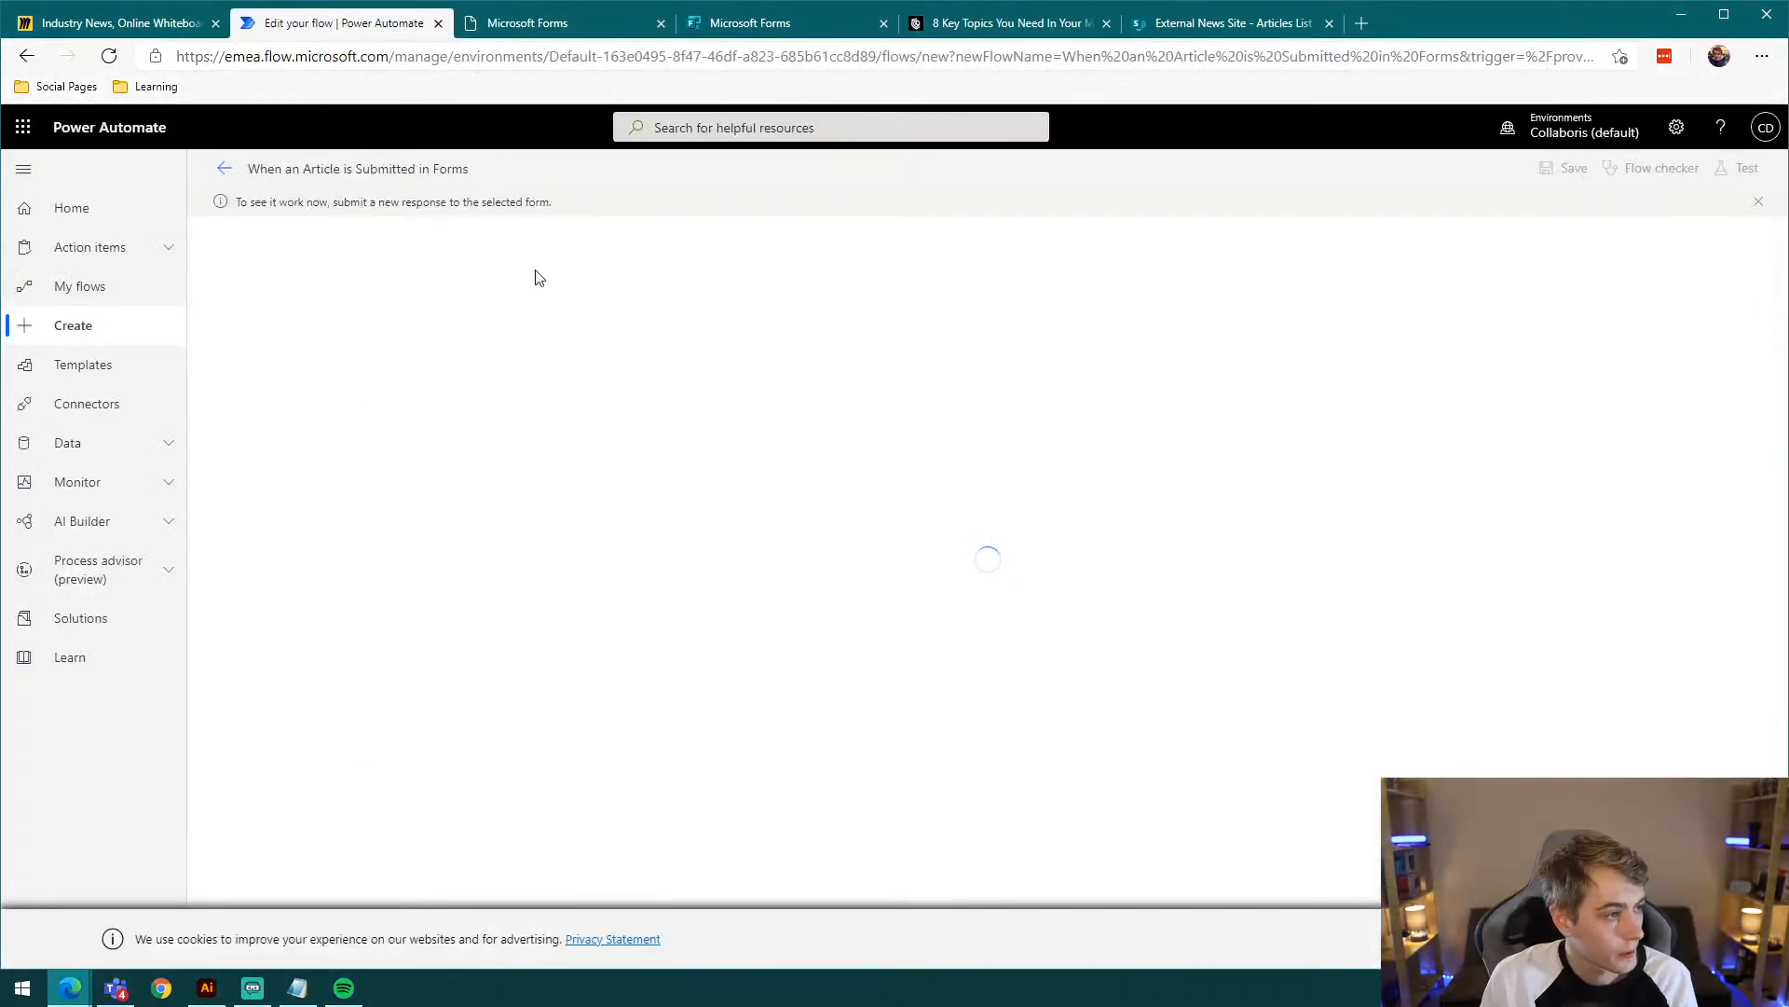
pyautogui.click(770, 22)
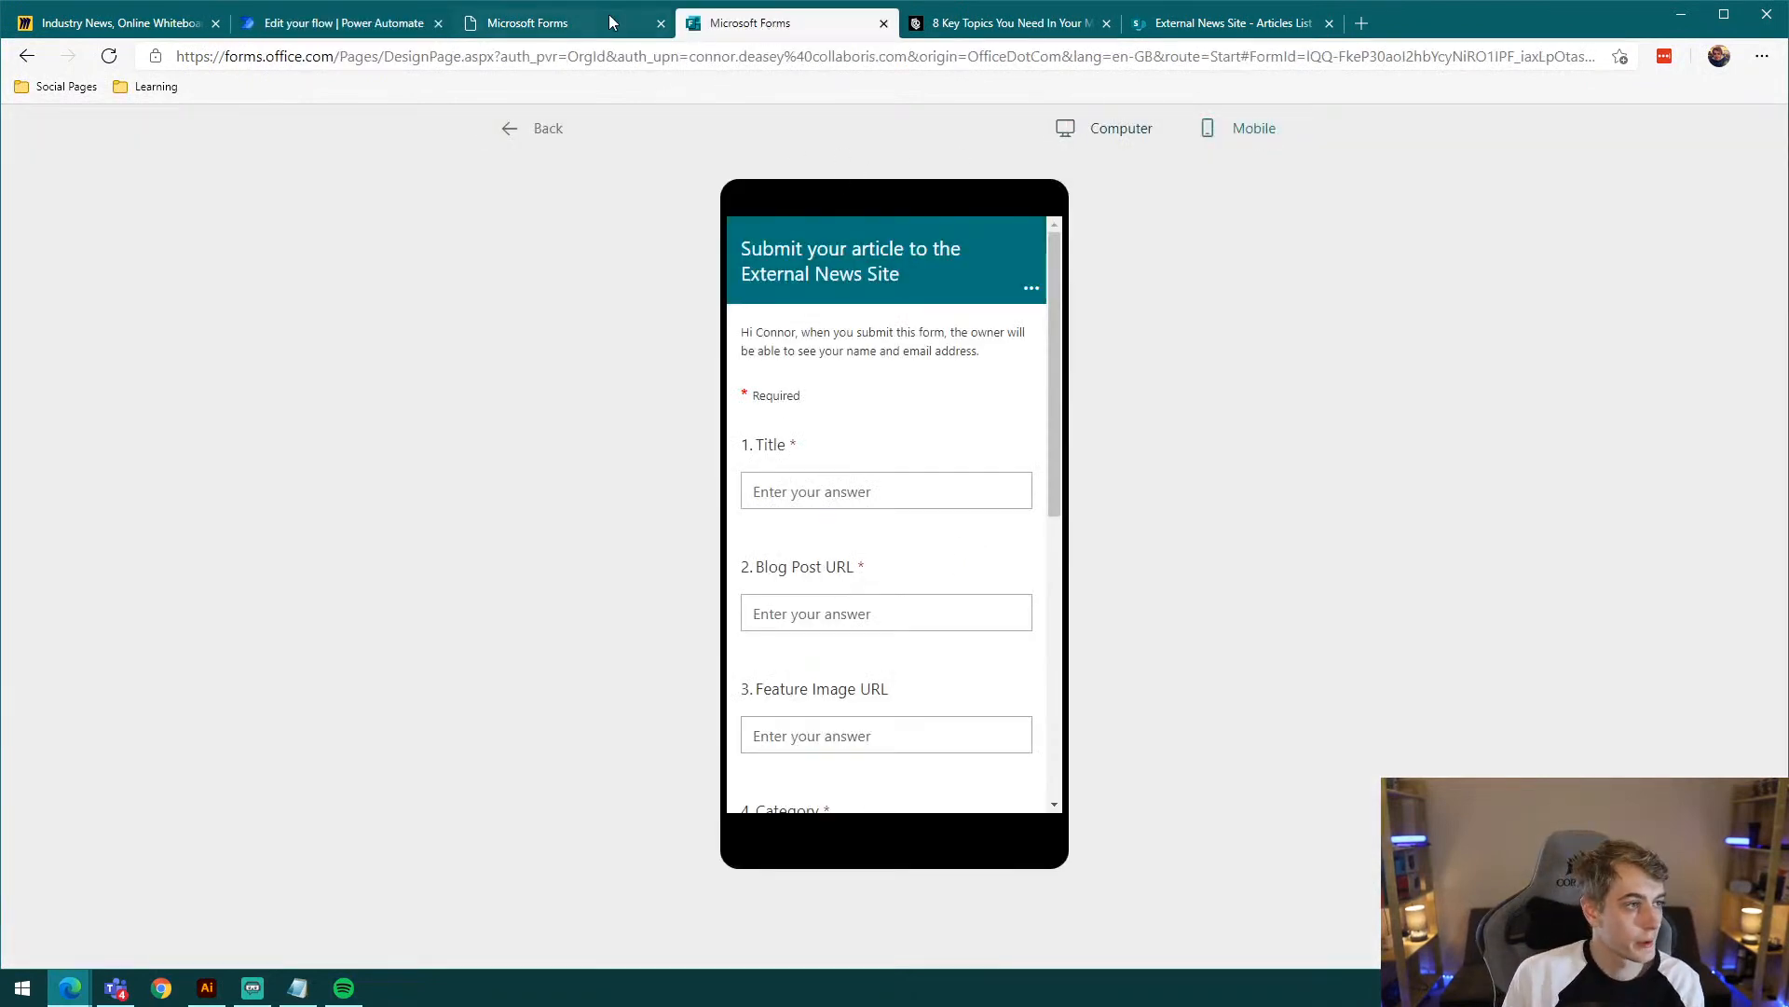
pyautogui.click(1081, 130)
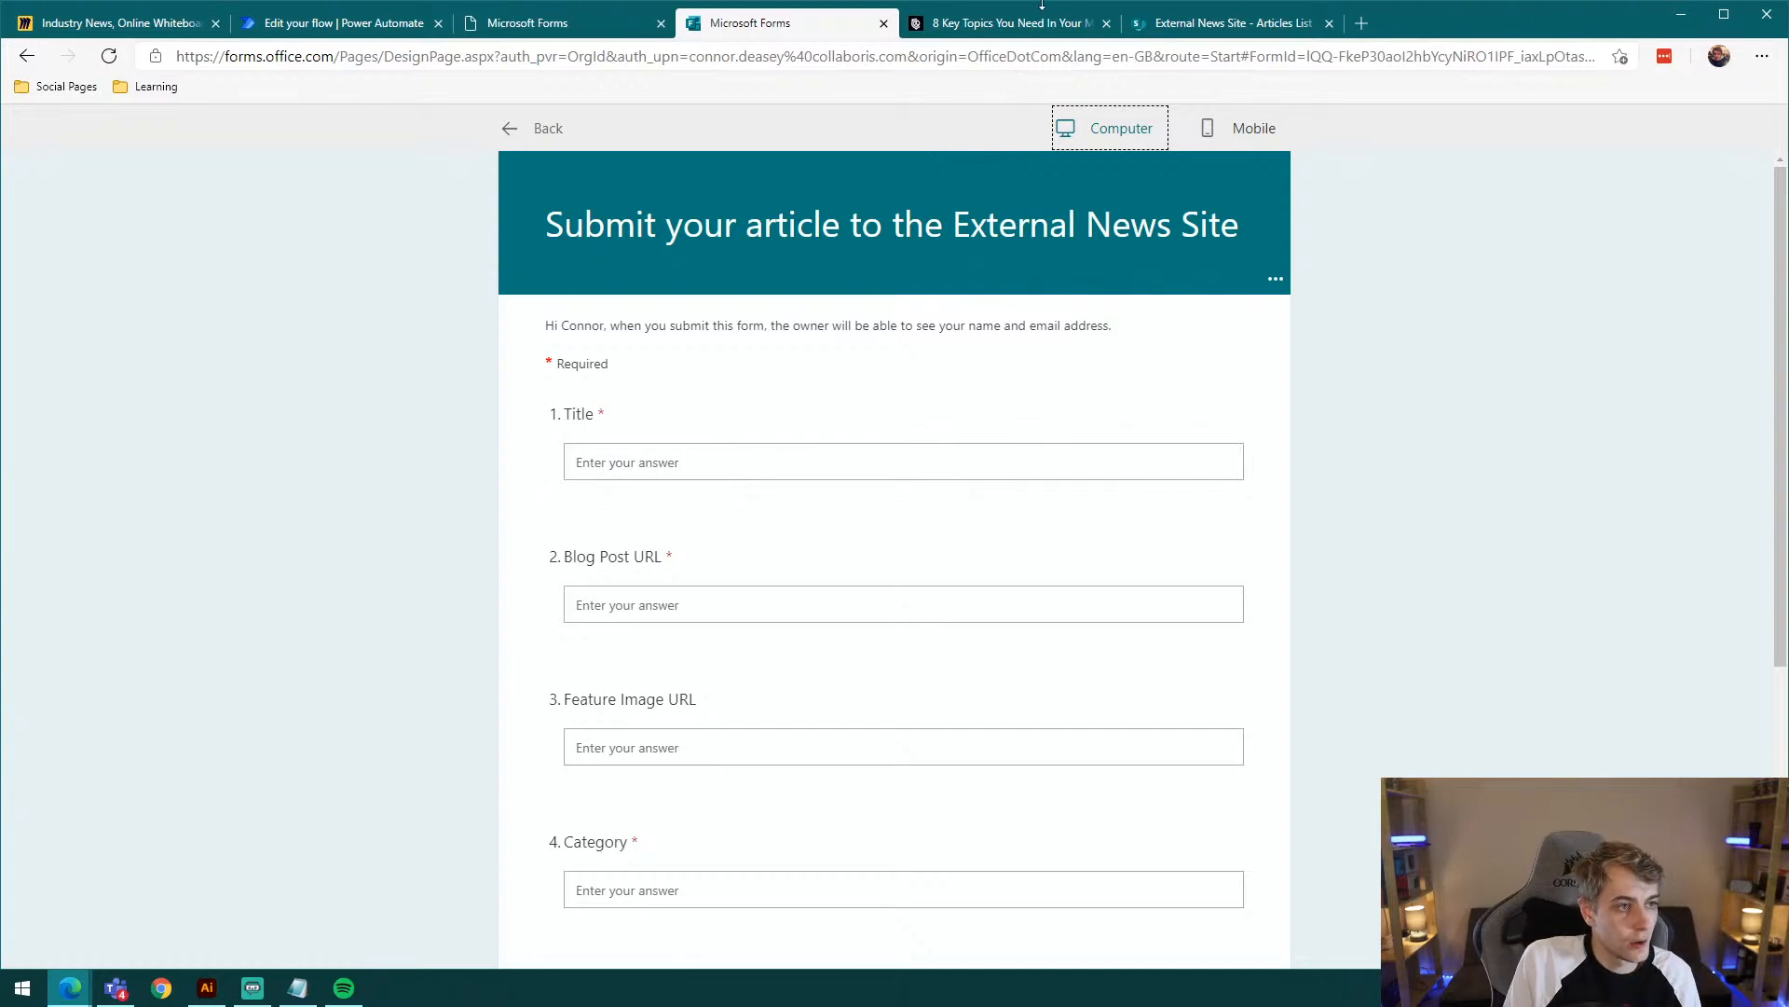
# Step: Copy the headline "8 Key Topics you need in your Microsoft Teams Governance Plan" from the article into the form's Title answer
pyautogui.click(999, 23)
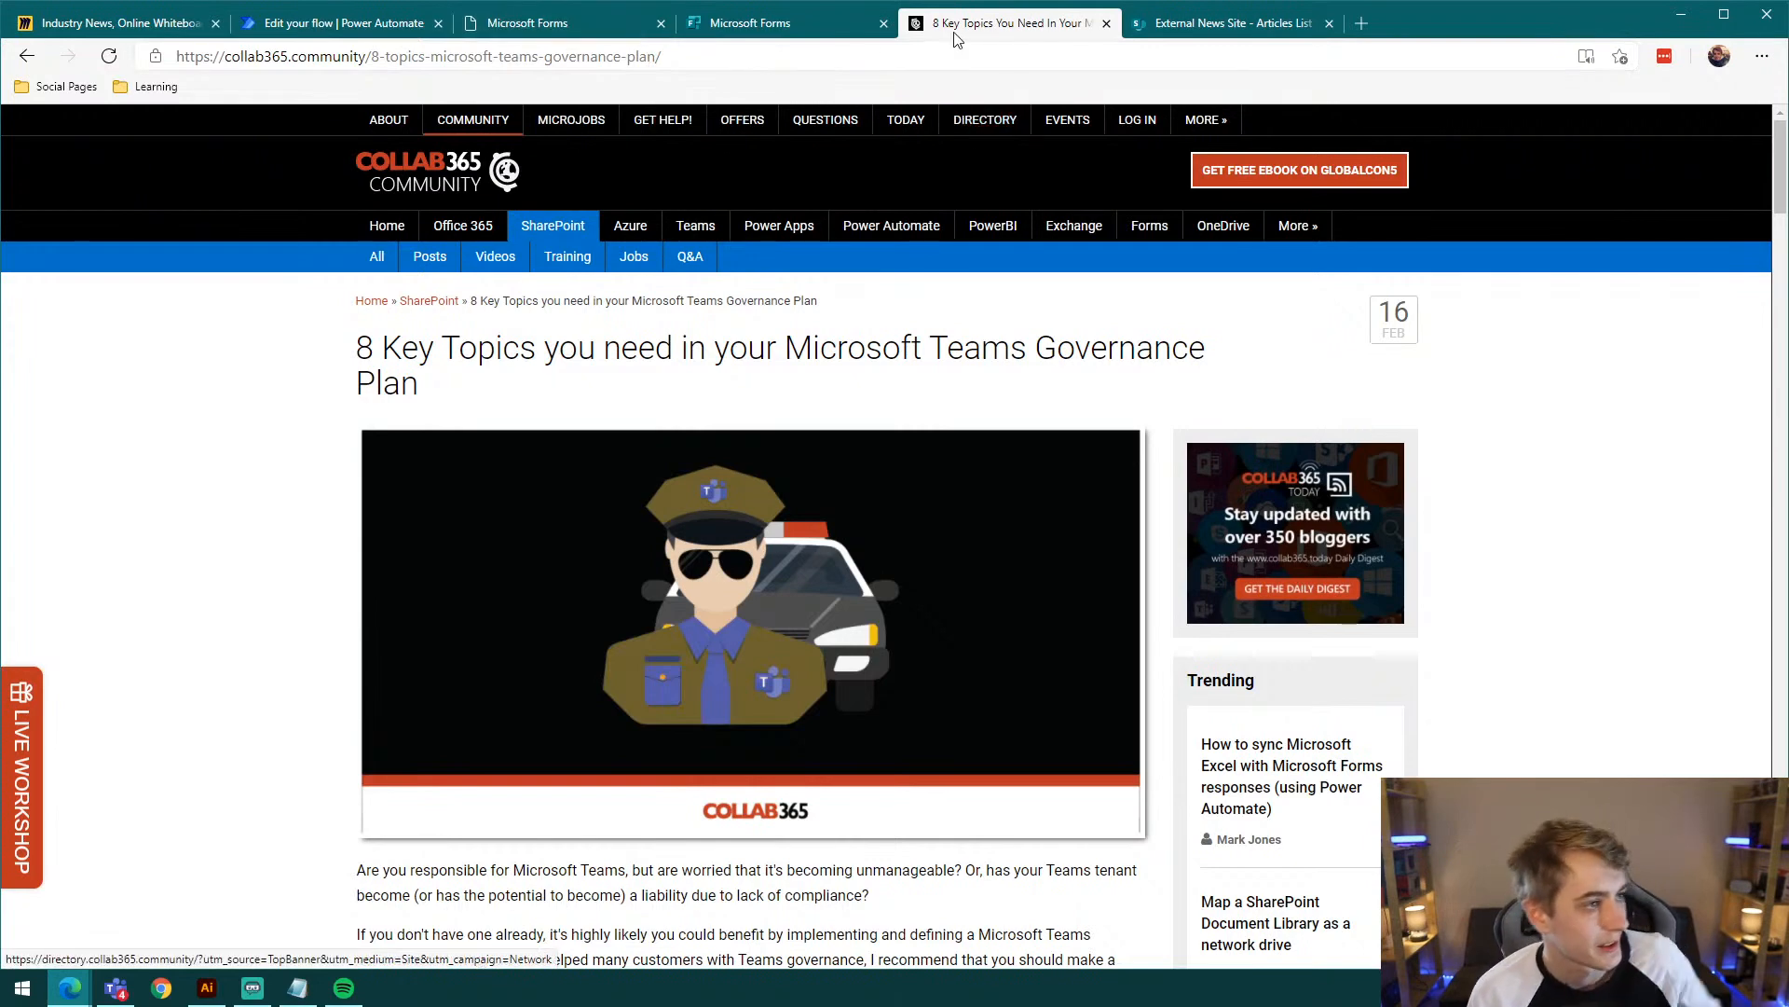
pyautogui.click(790, 35)
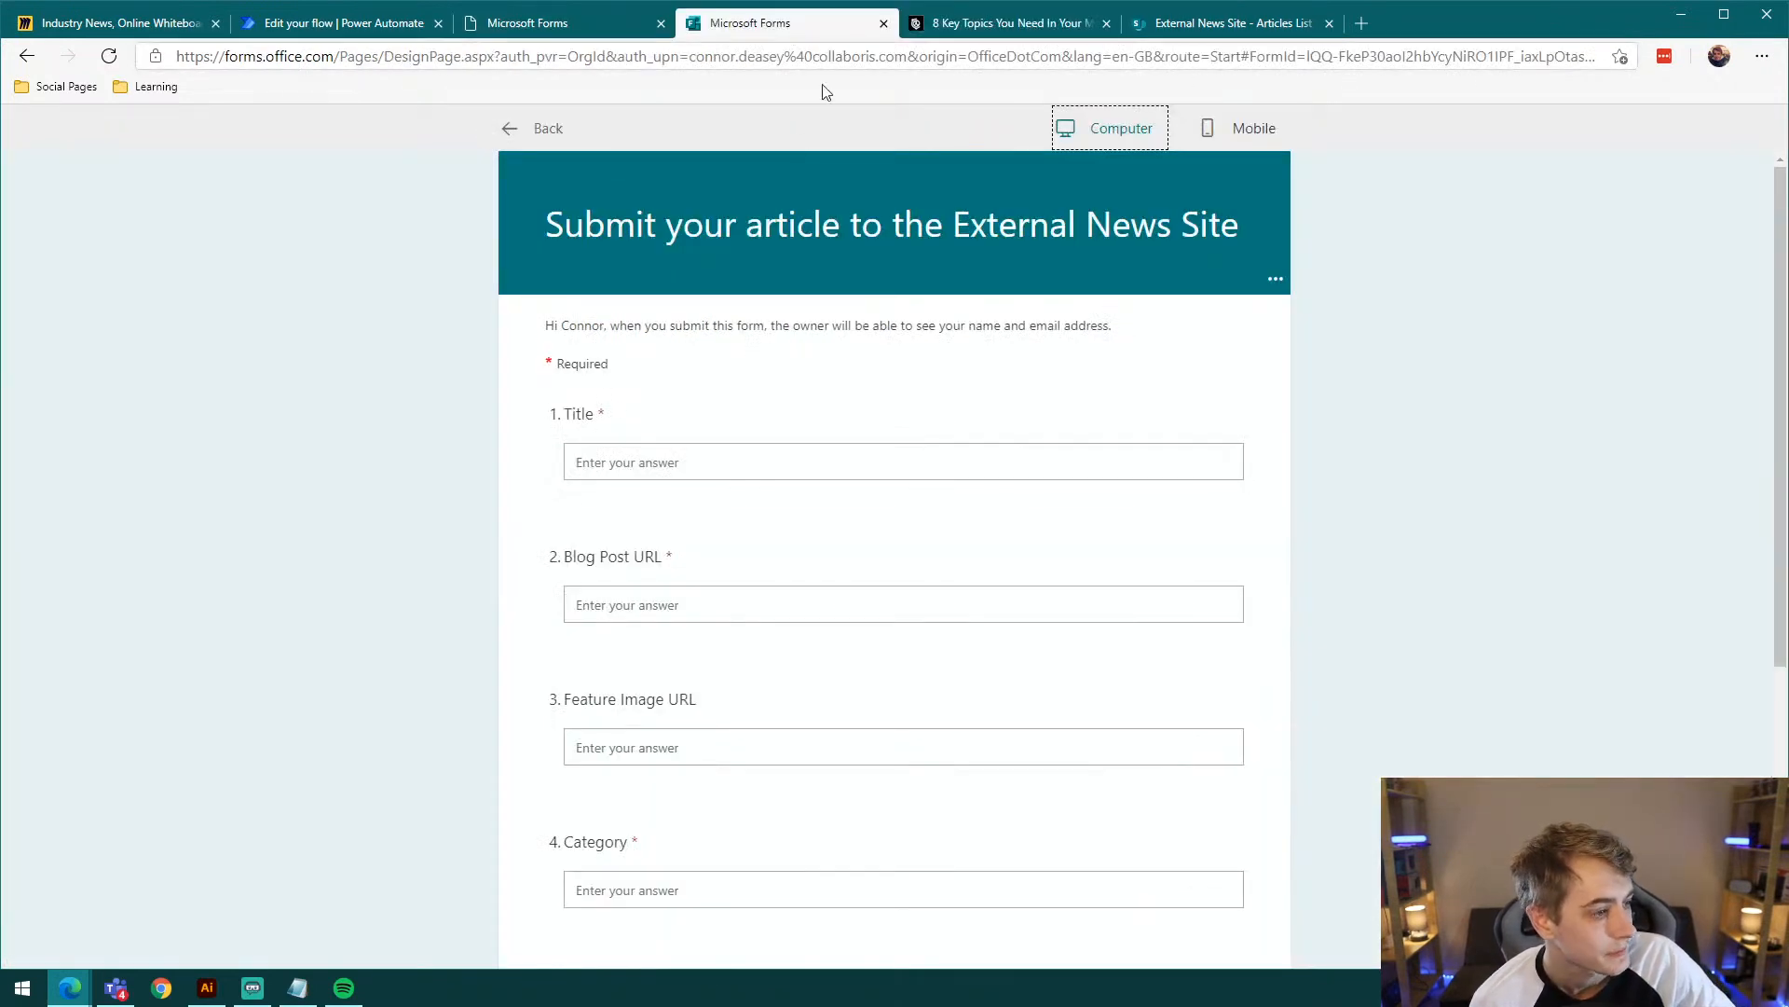
pyautogui.click(1018, 23)
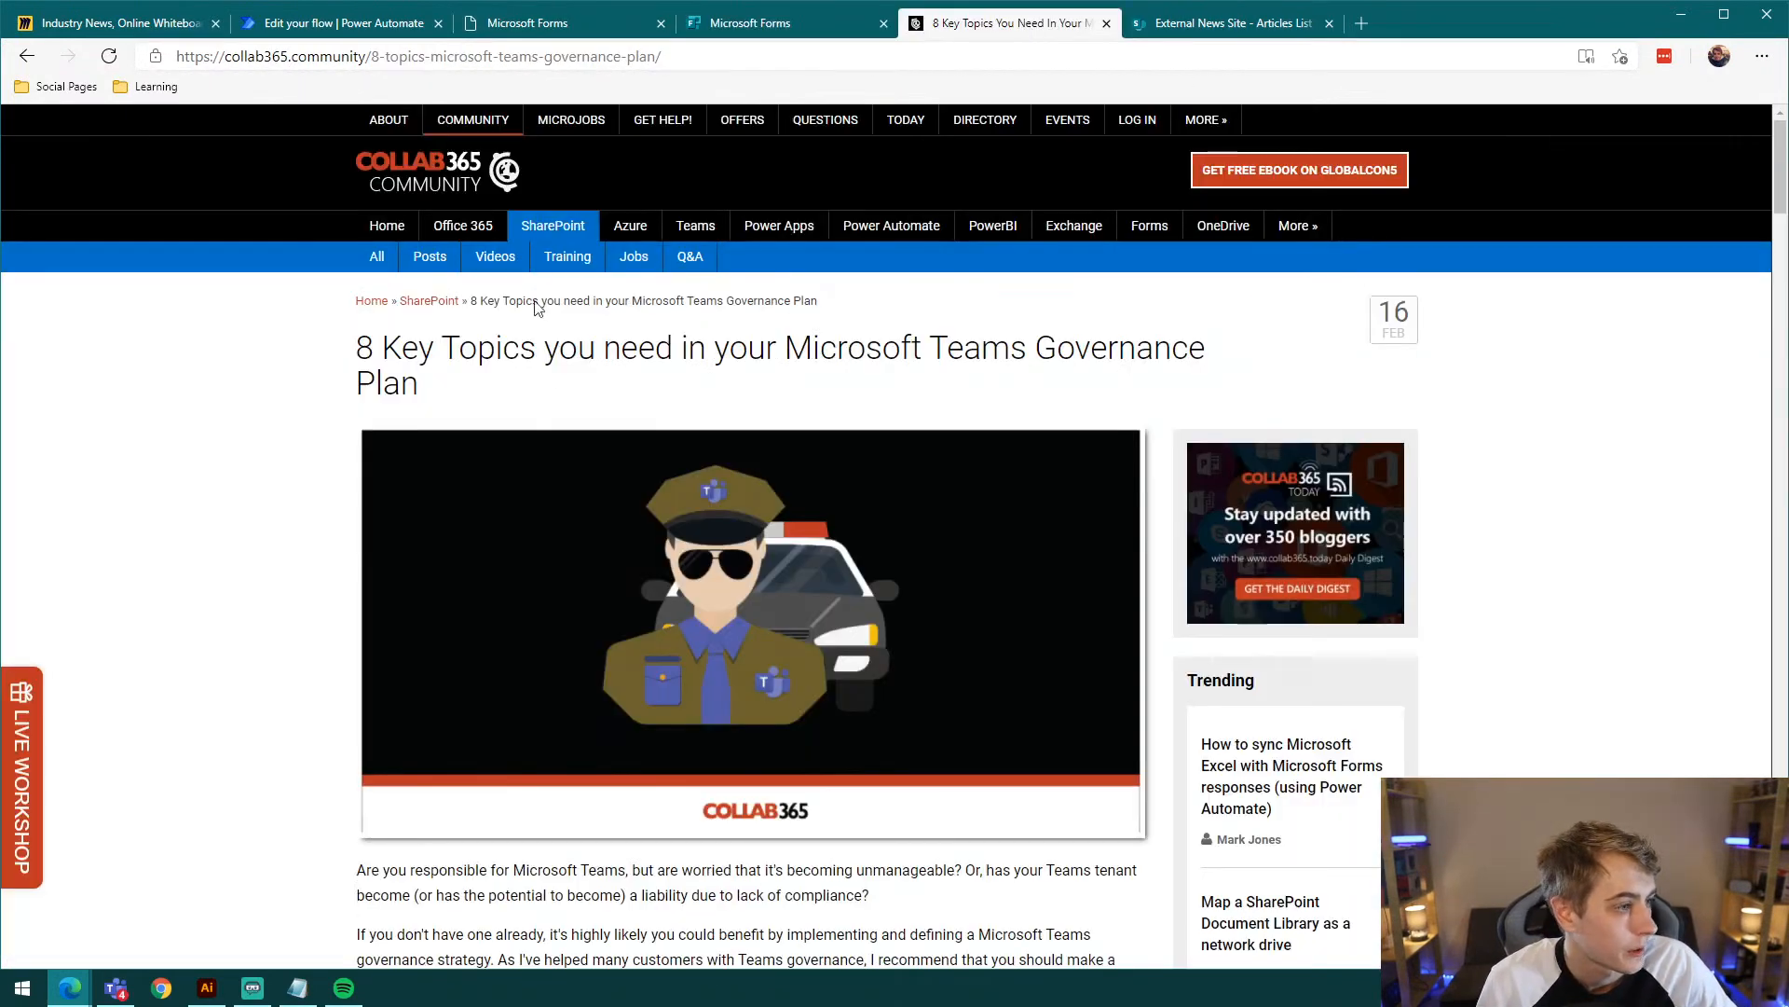
pyautogui.tripleClick(555, 349)
pyautogui.hotkey('ctrl', 'c')
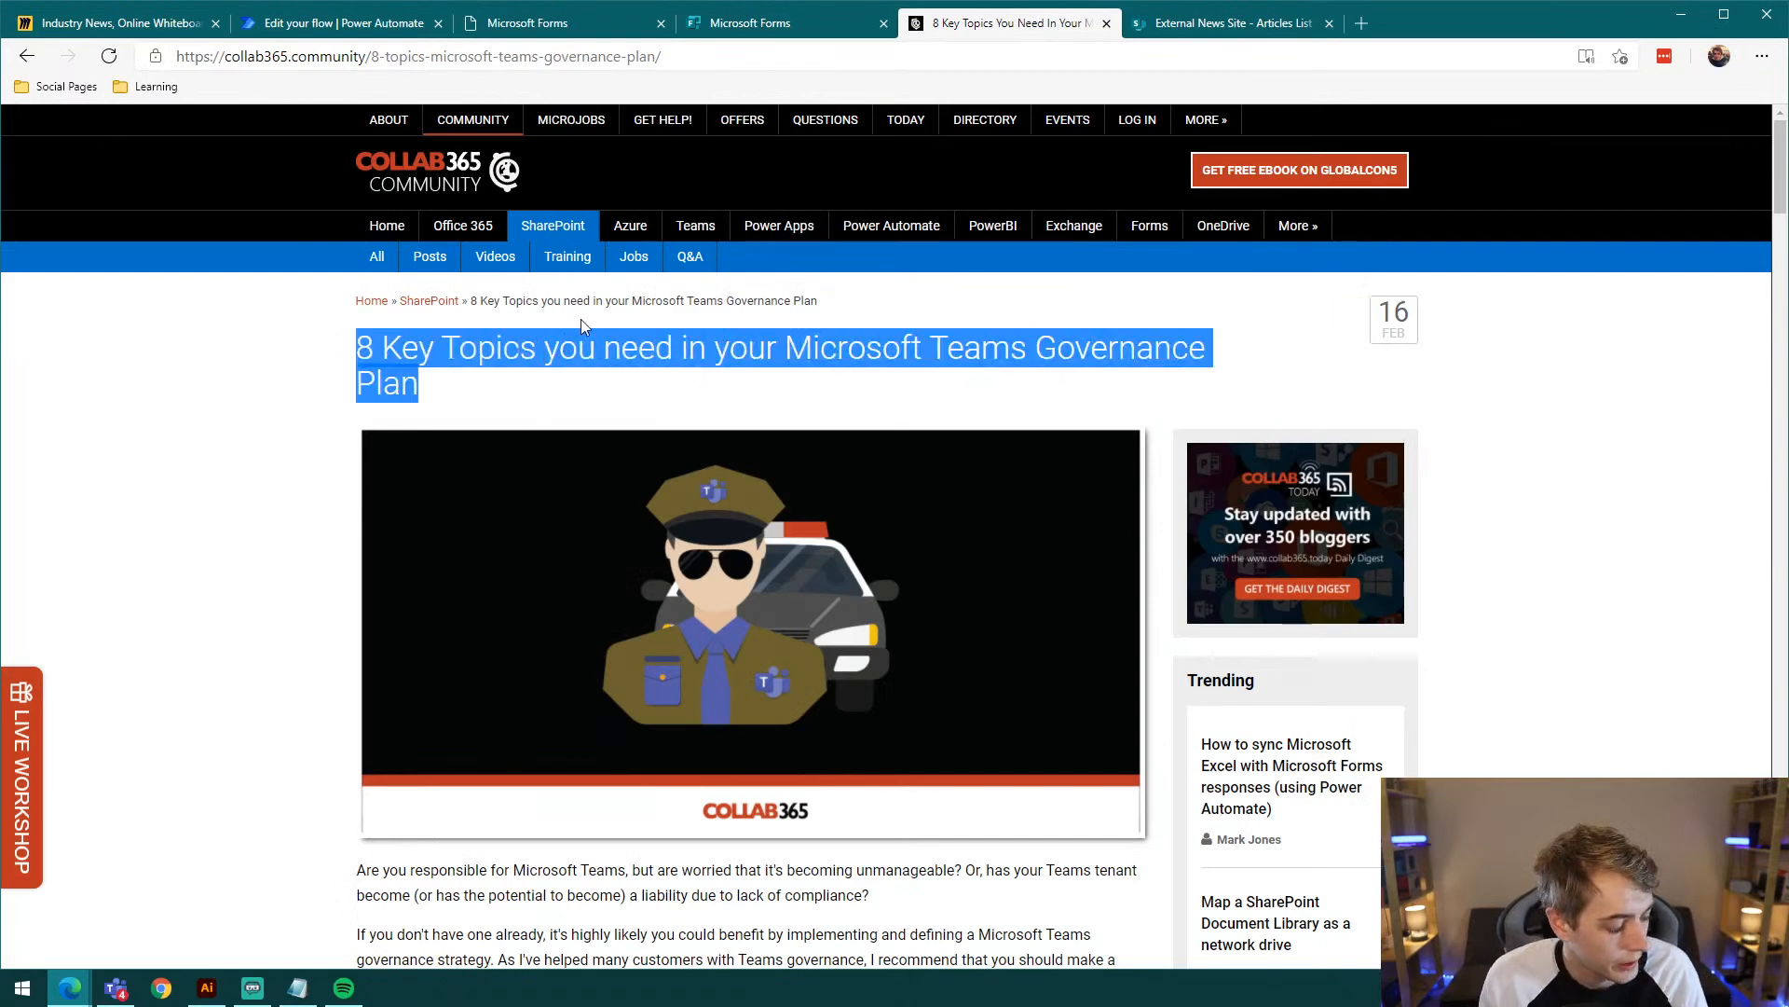
pyautogui.click(758, 26)
pyautogui.click(678, 457)
pyautogui.hotkey('ctrl', 'v')
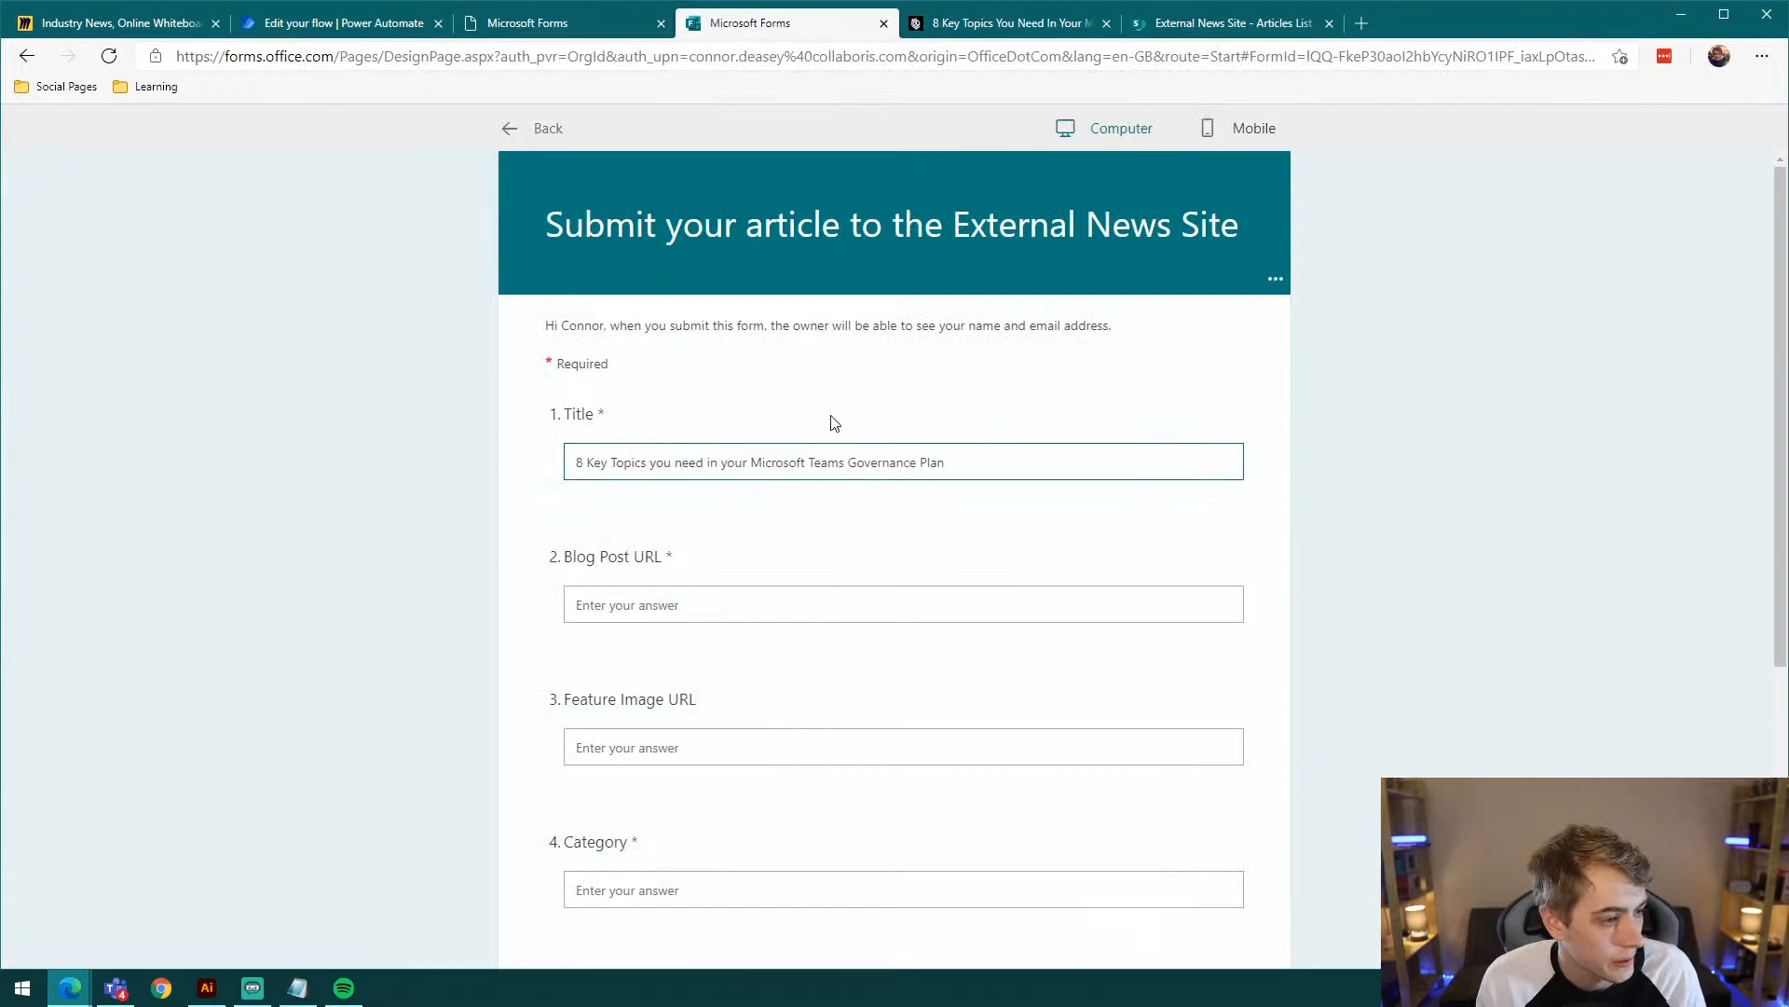
pyautogui.click(1007, 23)
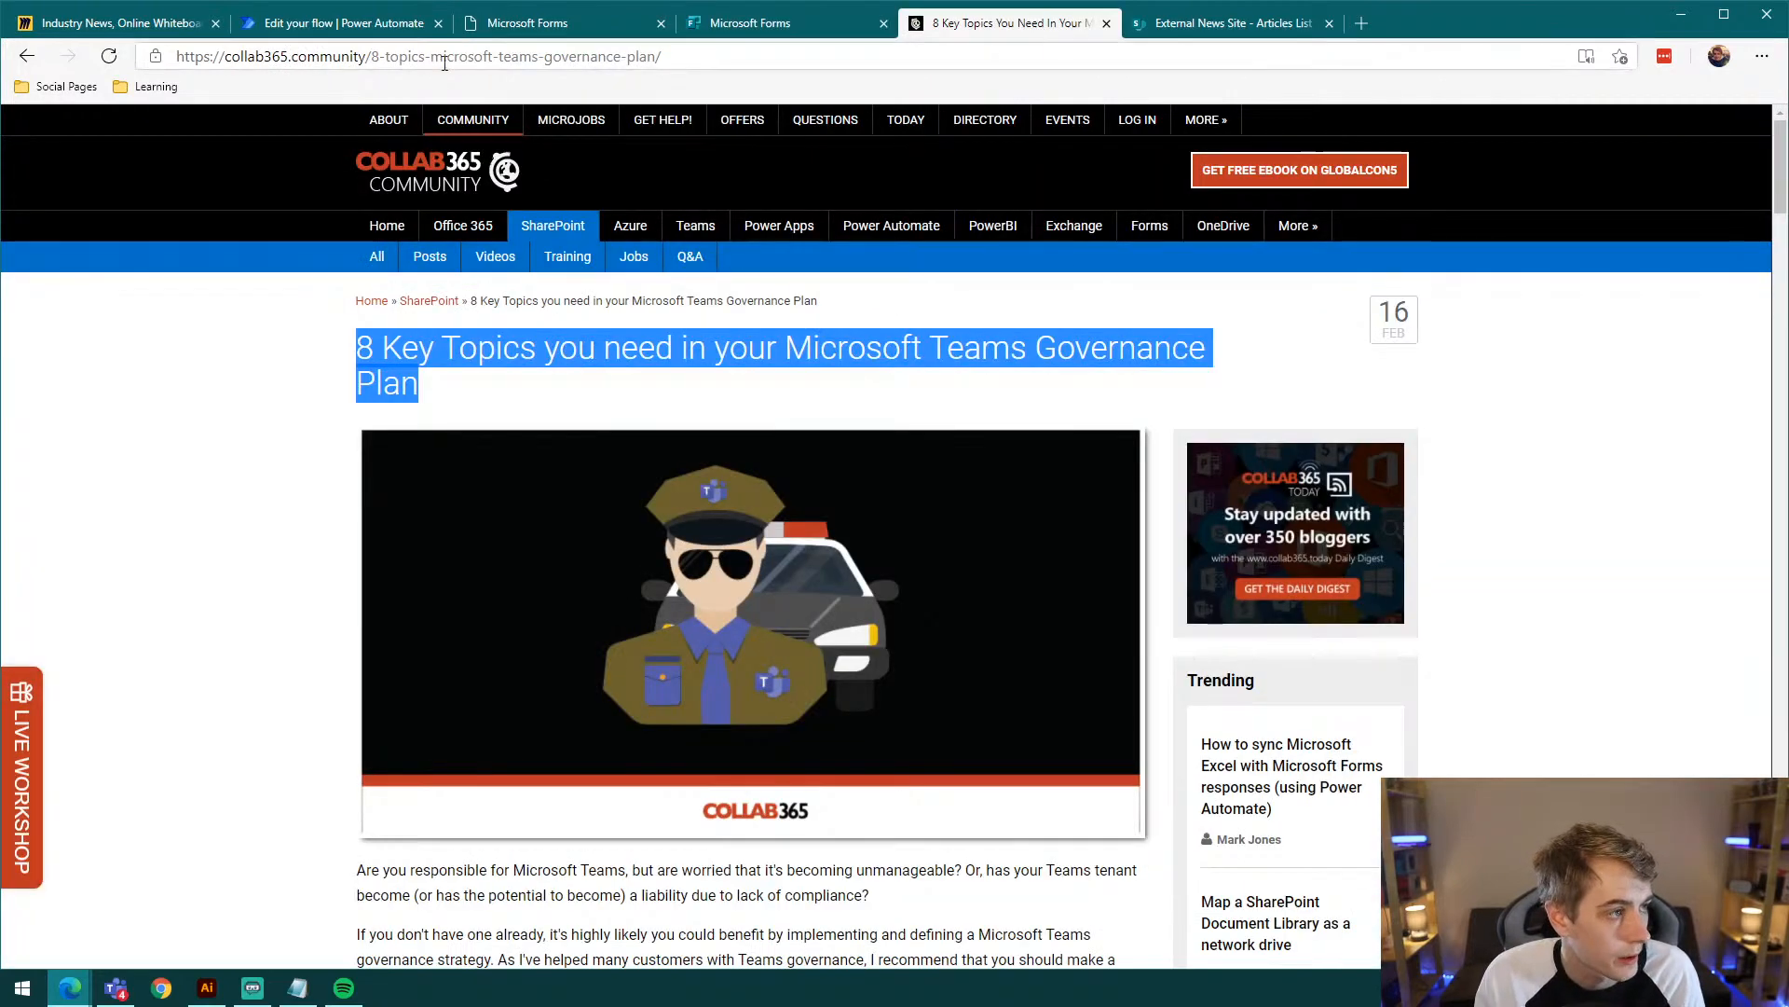
pyautogui.click(459, 57)
pyautogui.hotkey('ctrl', 'c')
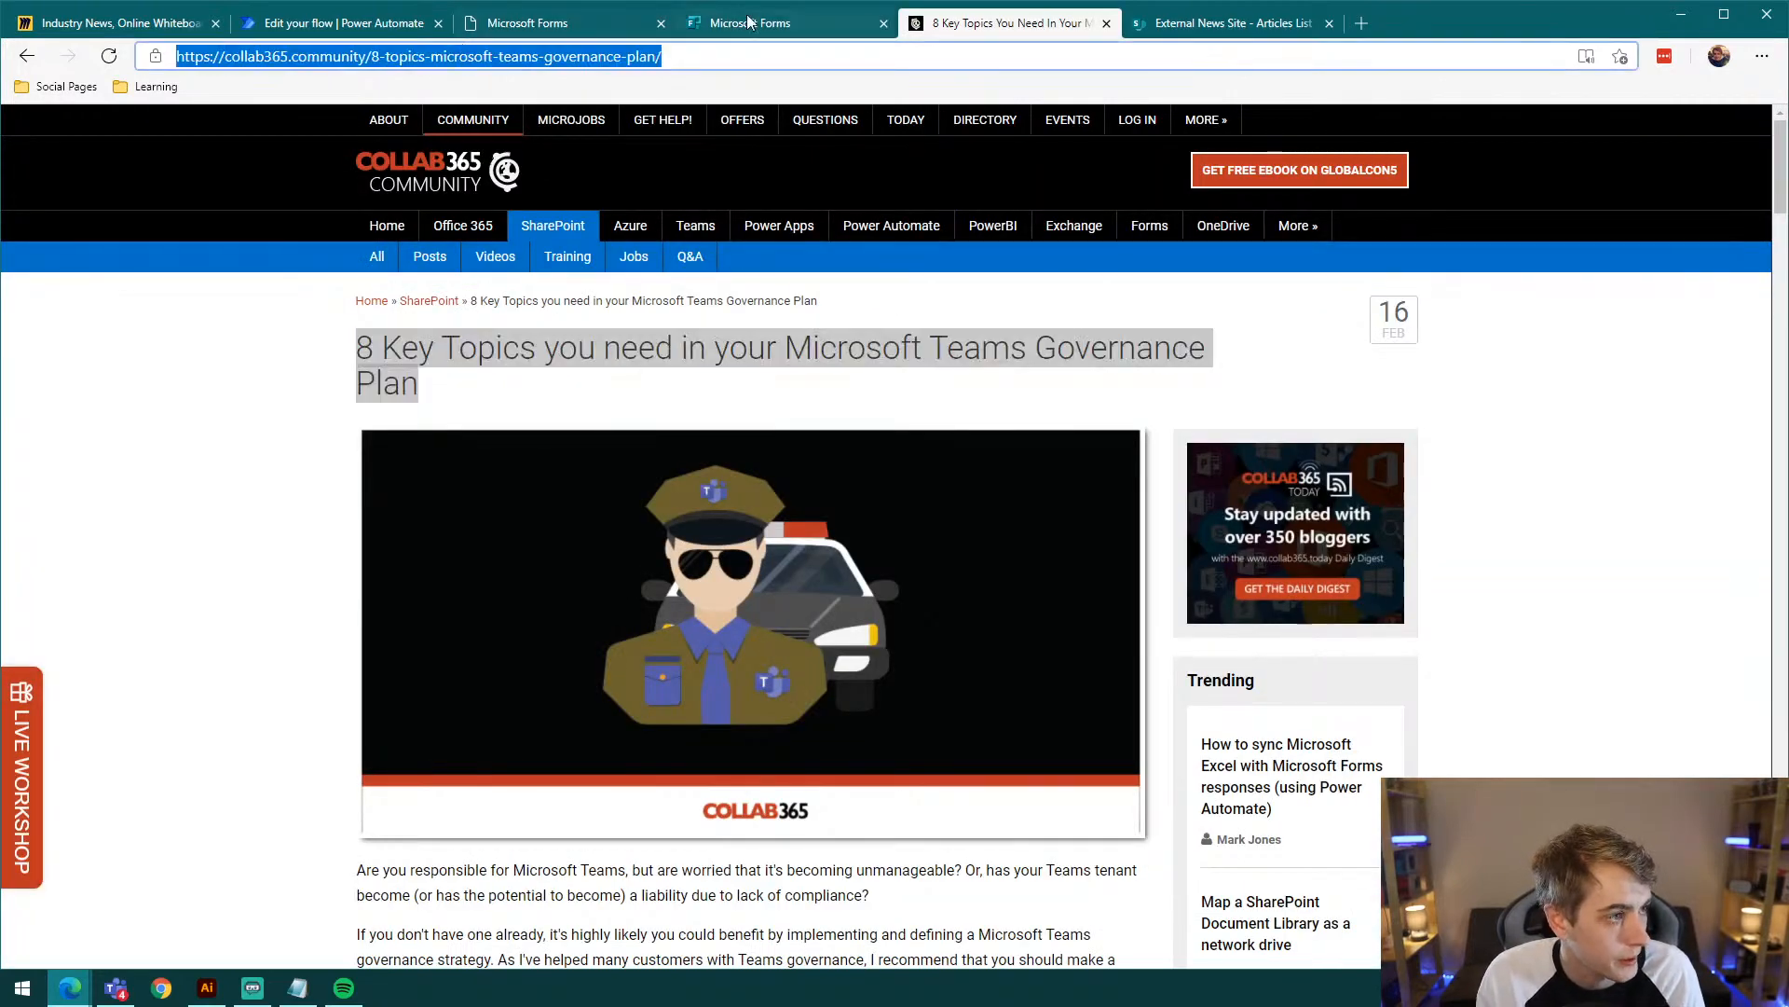
pyautogui.click(751, 22)
pyautogui.click(672, 604)
pyautogui.hotkey('ctrl', 'v')
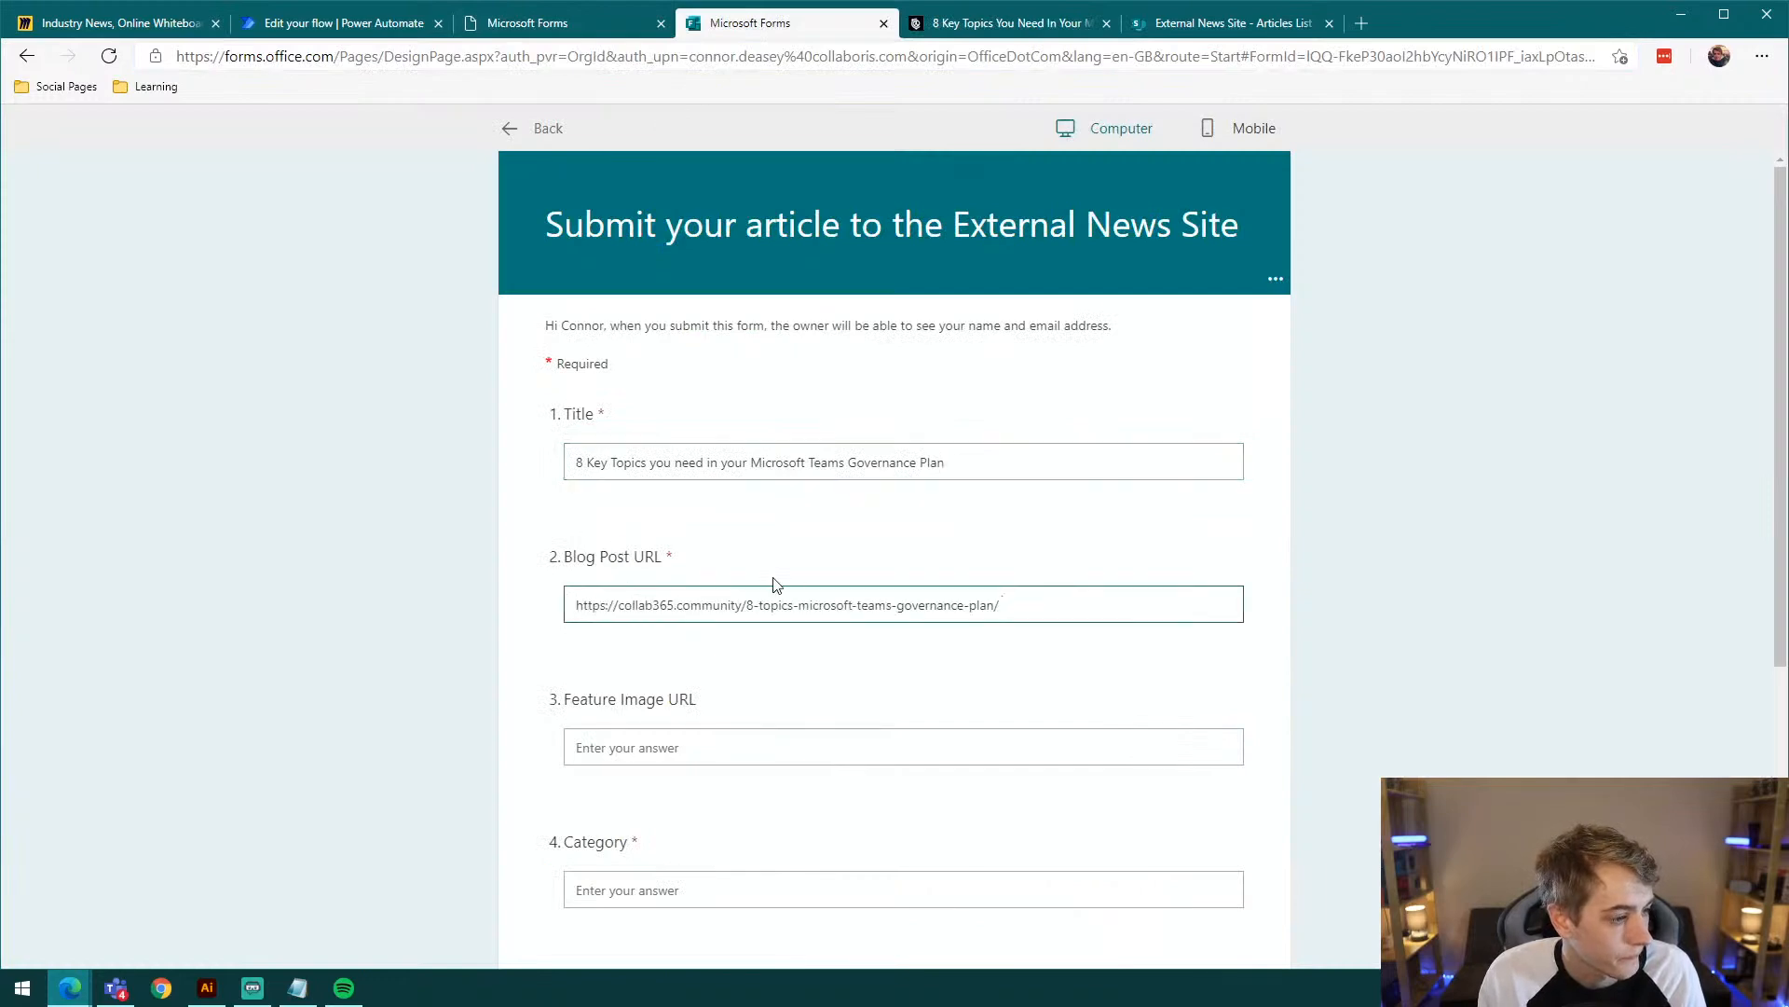
# Step: Copy the link of the article's header image and paste it into the form's Feature Image URL answer
pyautogui.scroll(-3, 835, 527)
pyautogui.click(1002, 25)
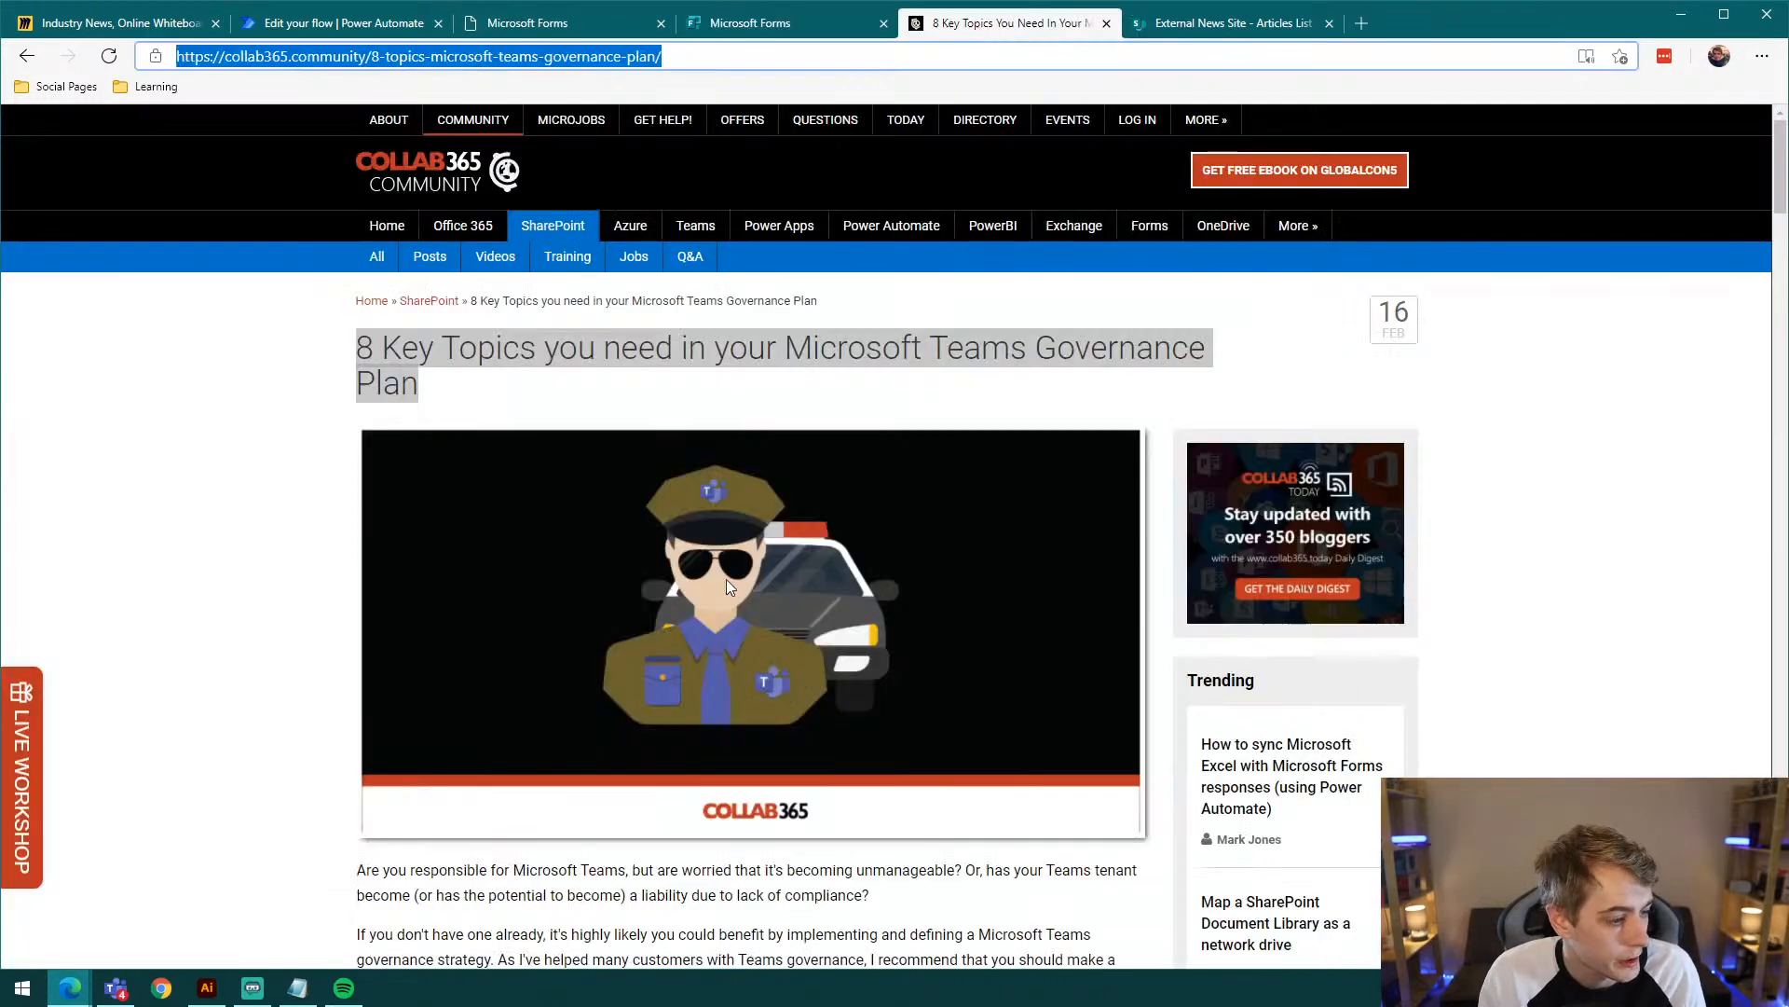
pyautogui.rightClick(804, 604)
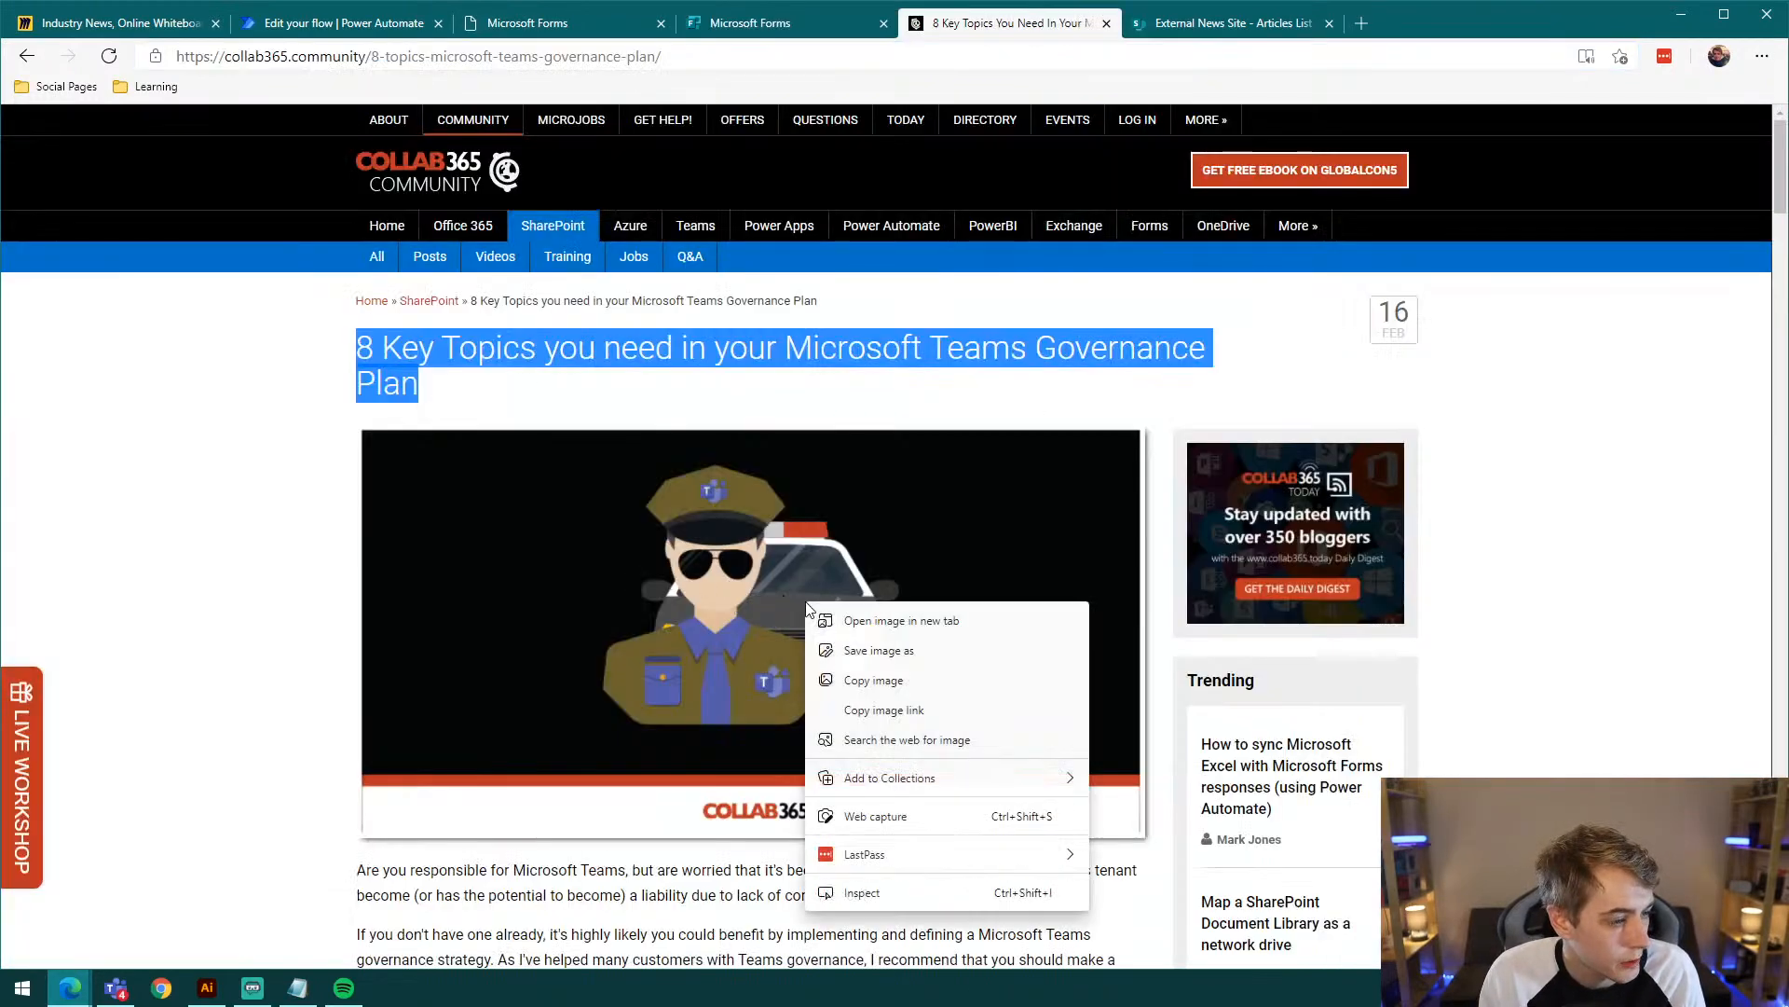
pyautogui.click(884, 712)
pyautogui.click(490, 23)
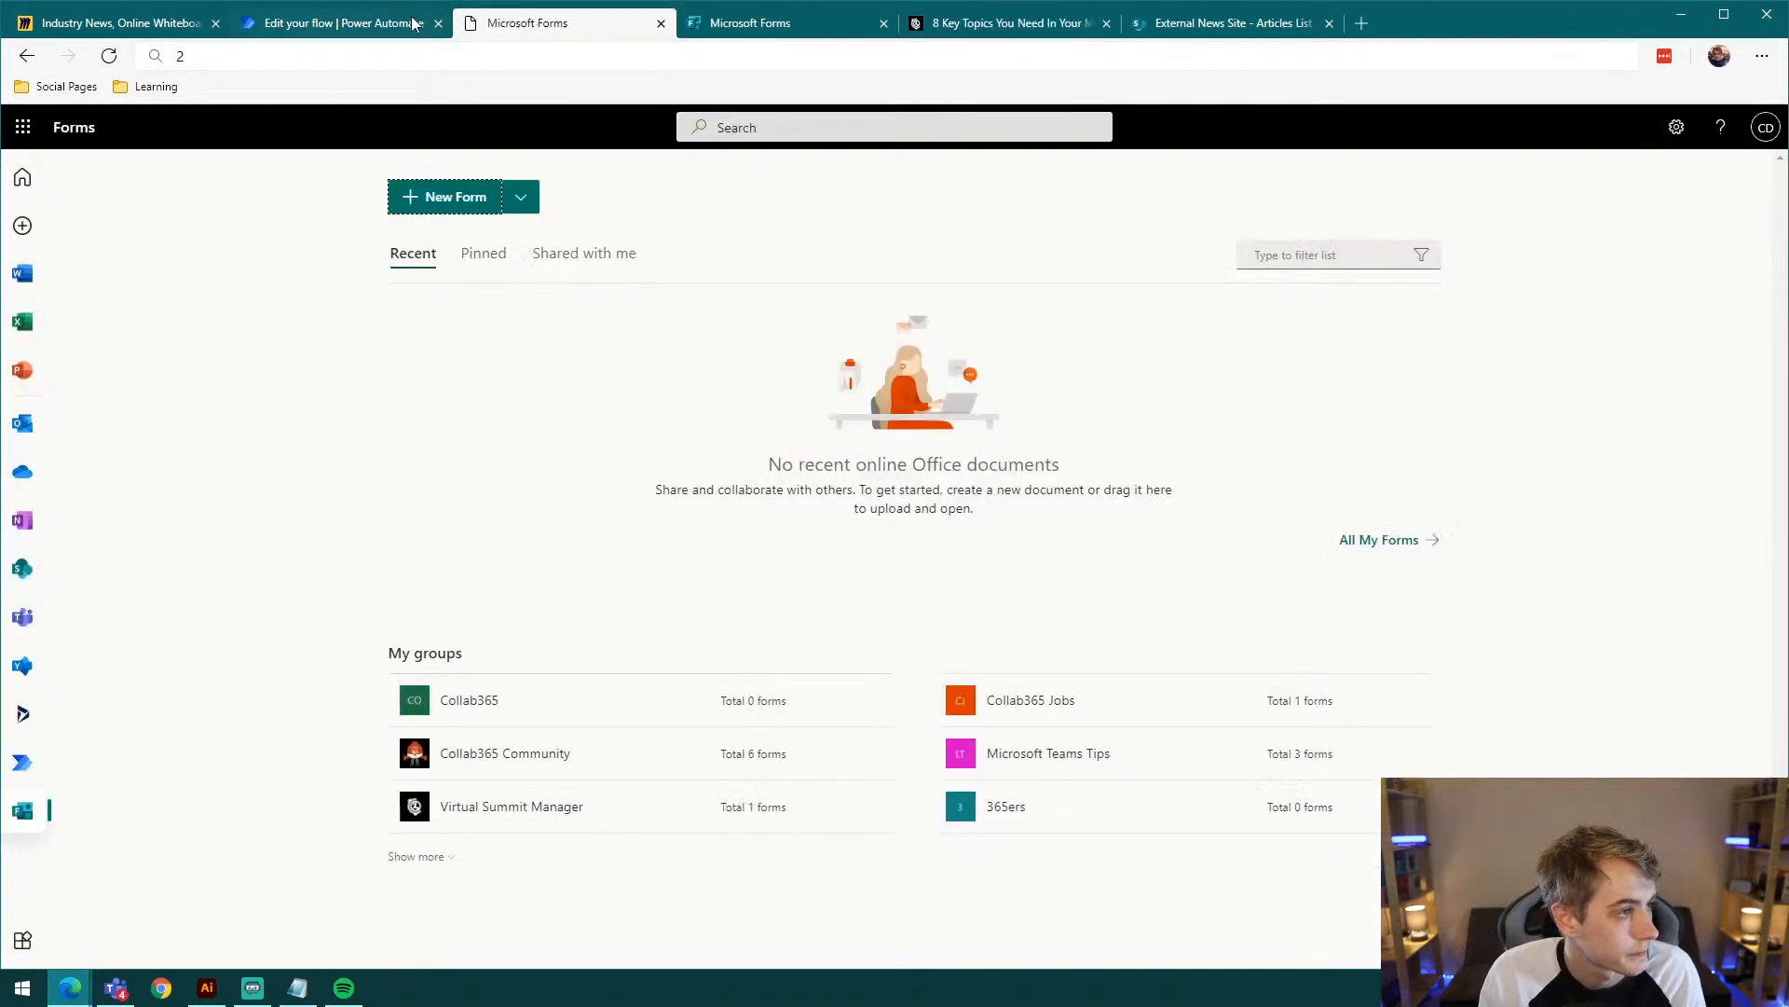
pyautogui.click(822, 19)
pyautogui.click(713, 508)
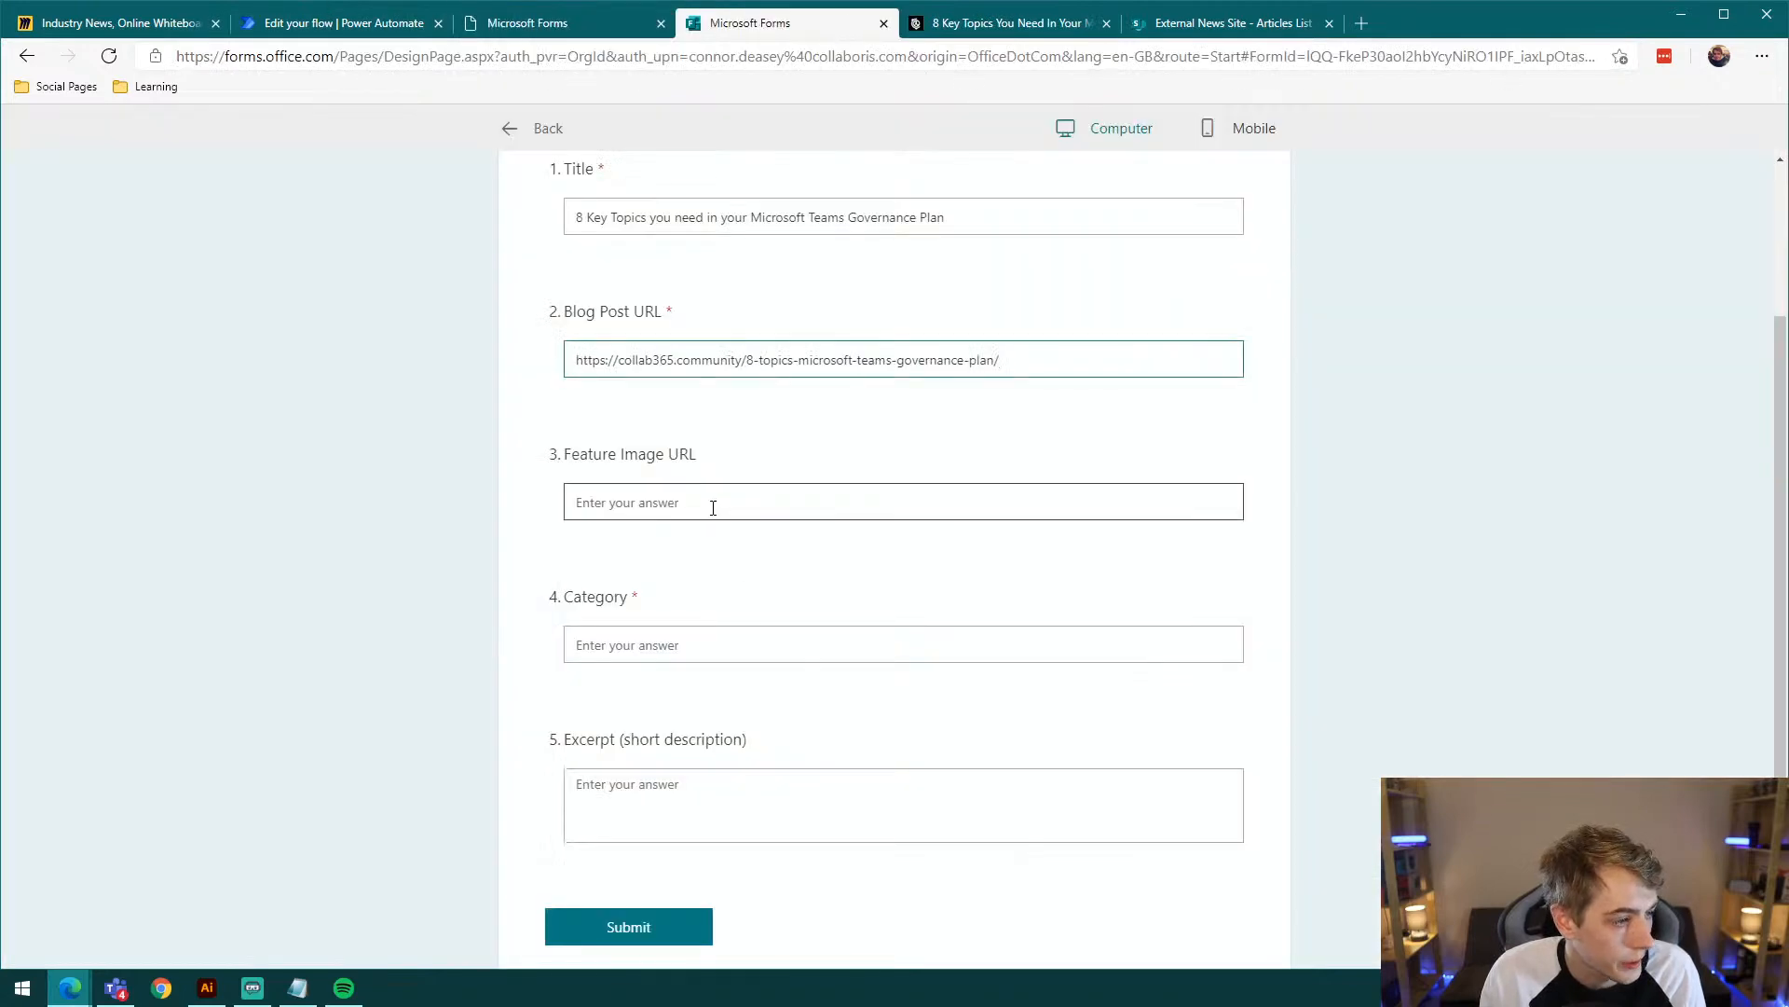
pyautogui.hotkey('ctrl', 'v')
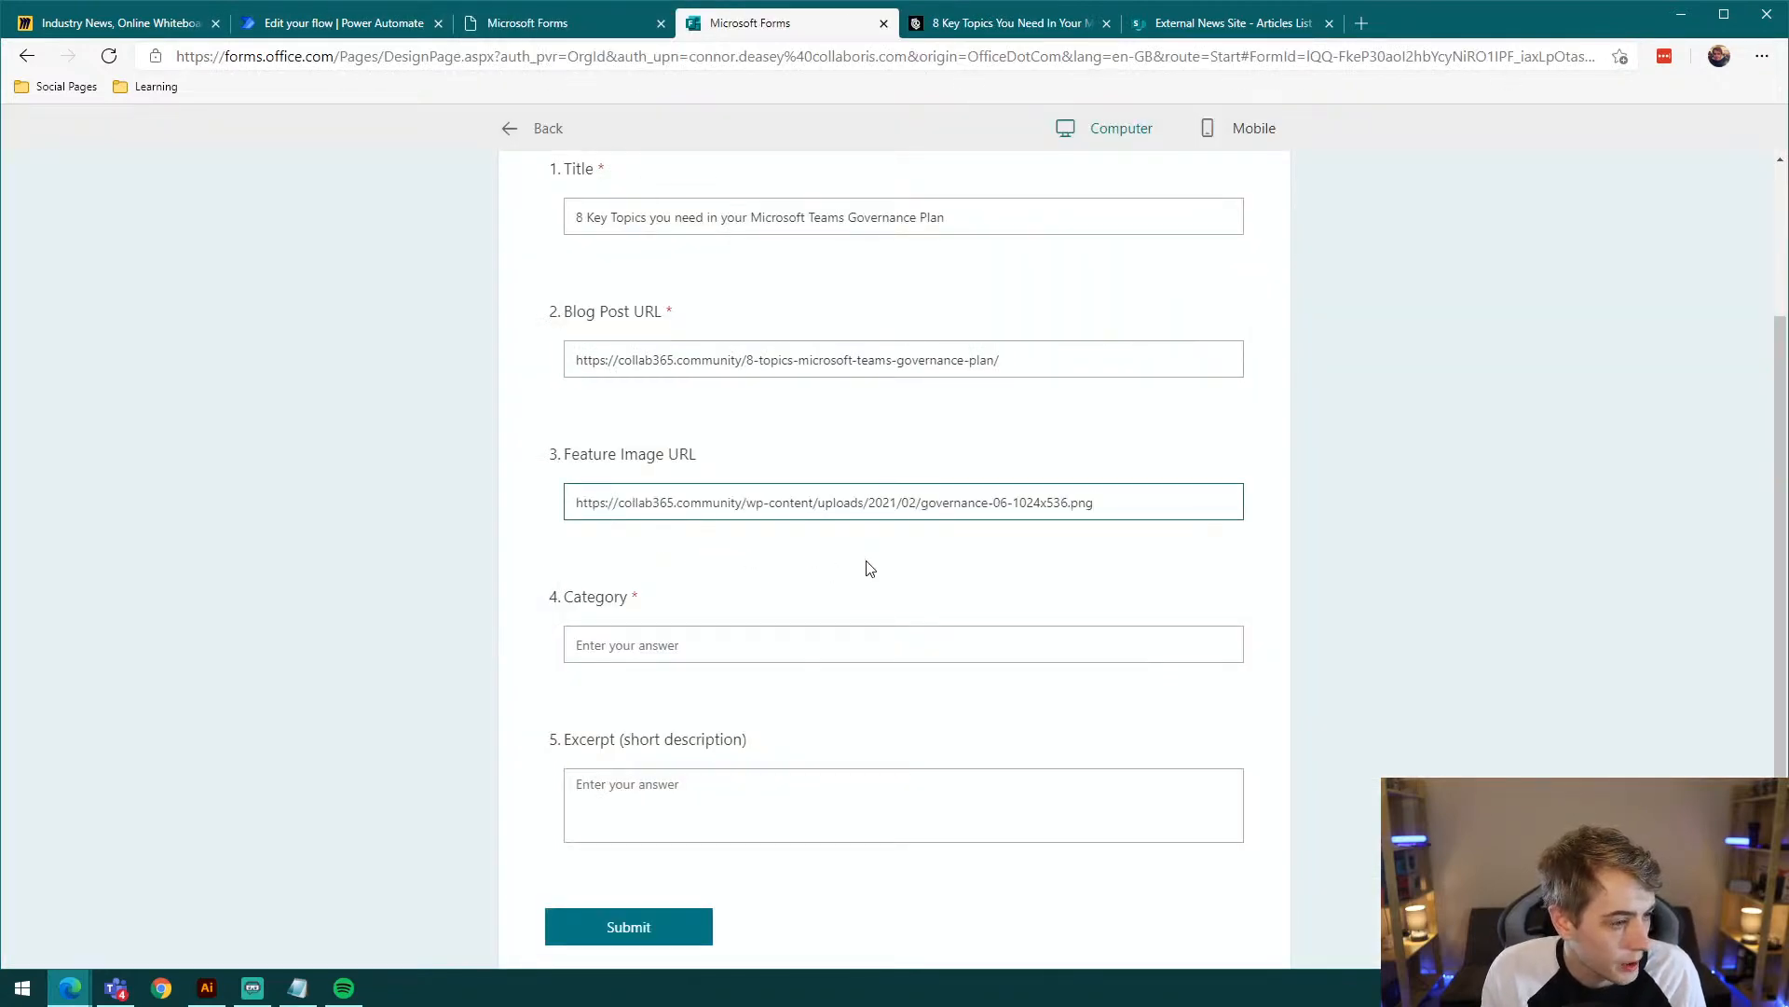
# Step: Enter "Microsoft Teams" as the form's Category answer
pyautogui.click(1031, 21)
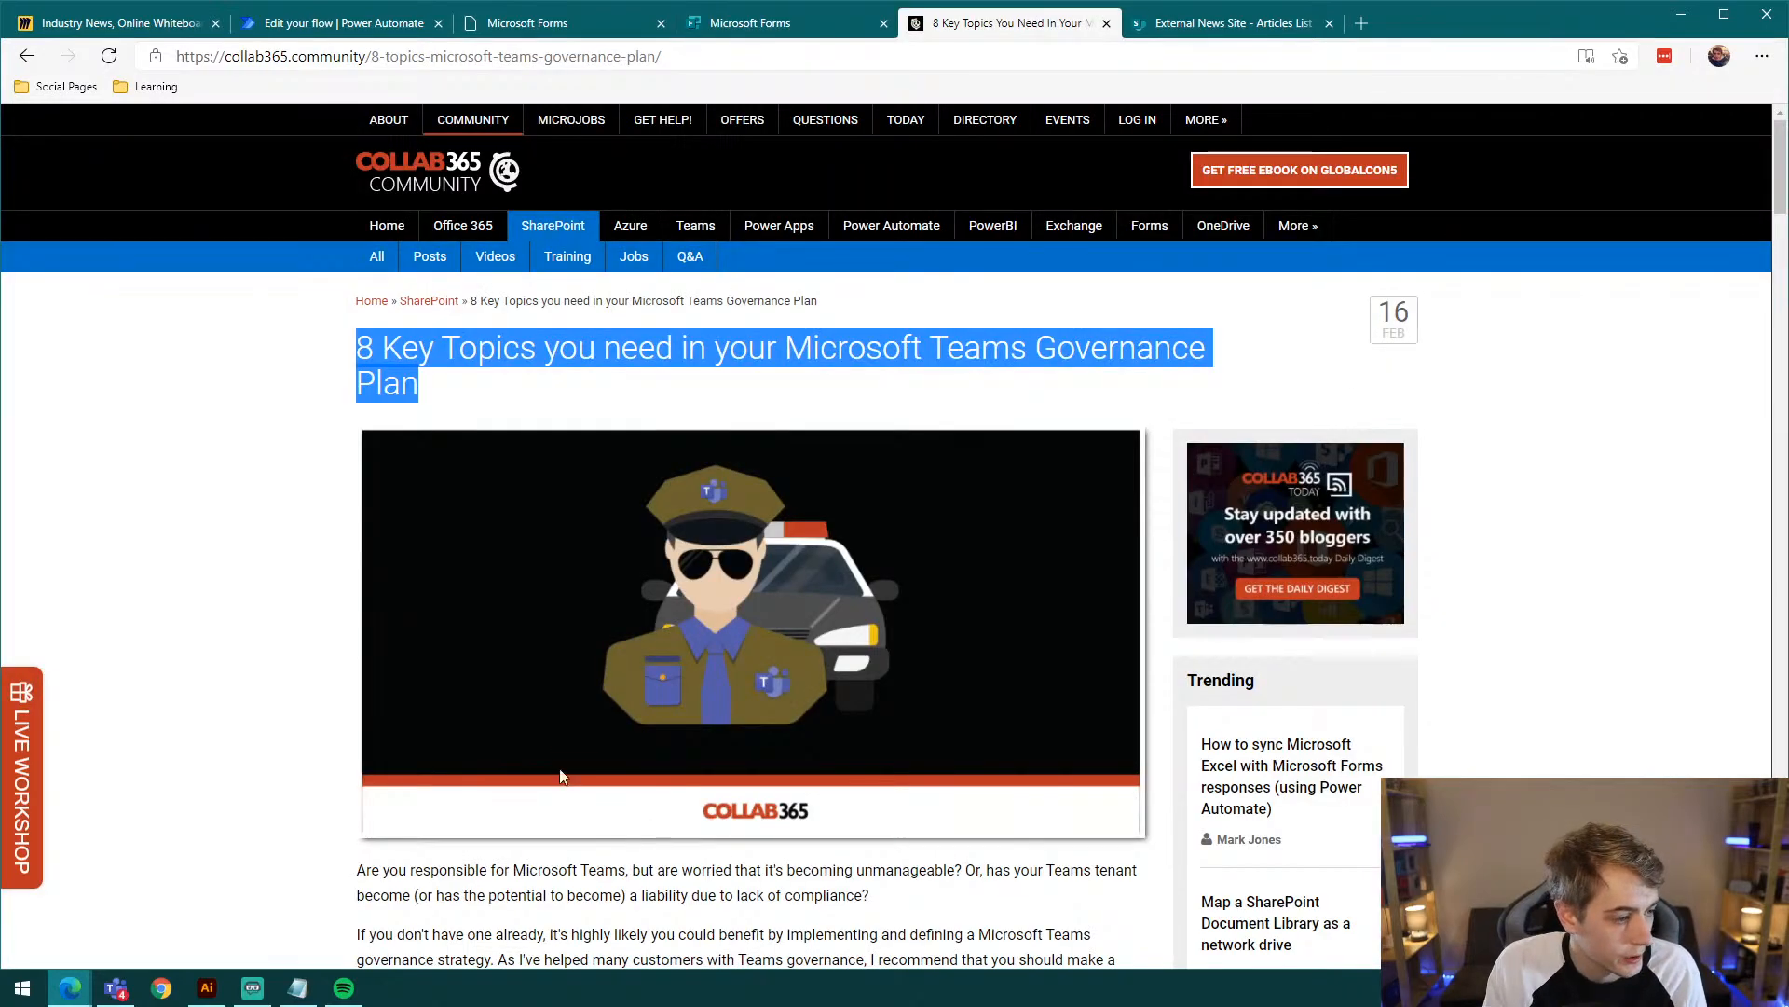
pyautogui.scroll(-8, 503, 690)
pyautogui.scroll(8, 739, 706)
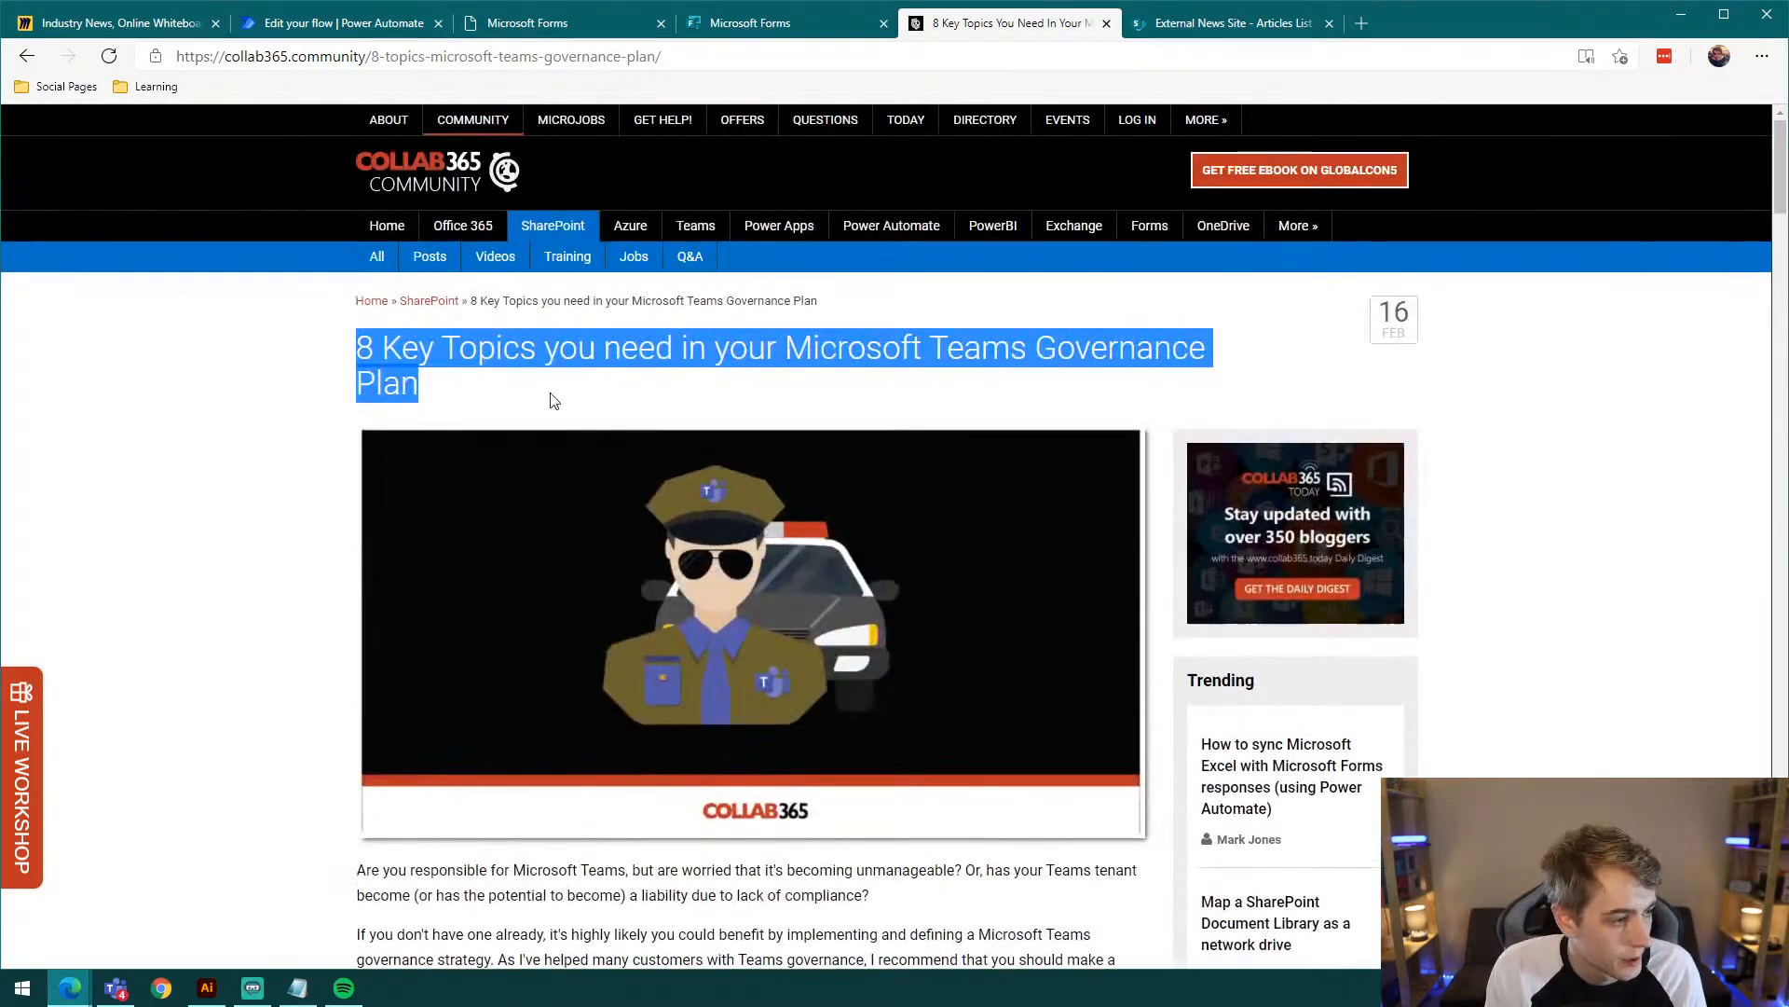
pyautogui.click(208, 488)
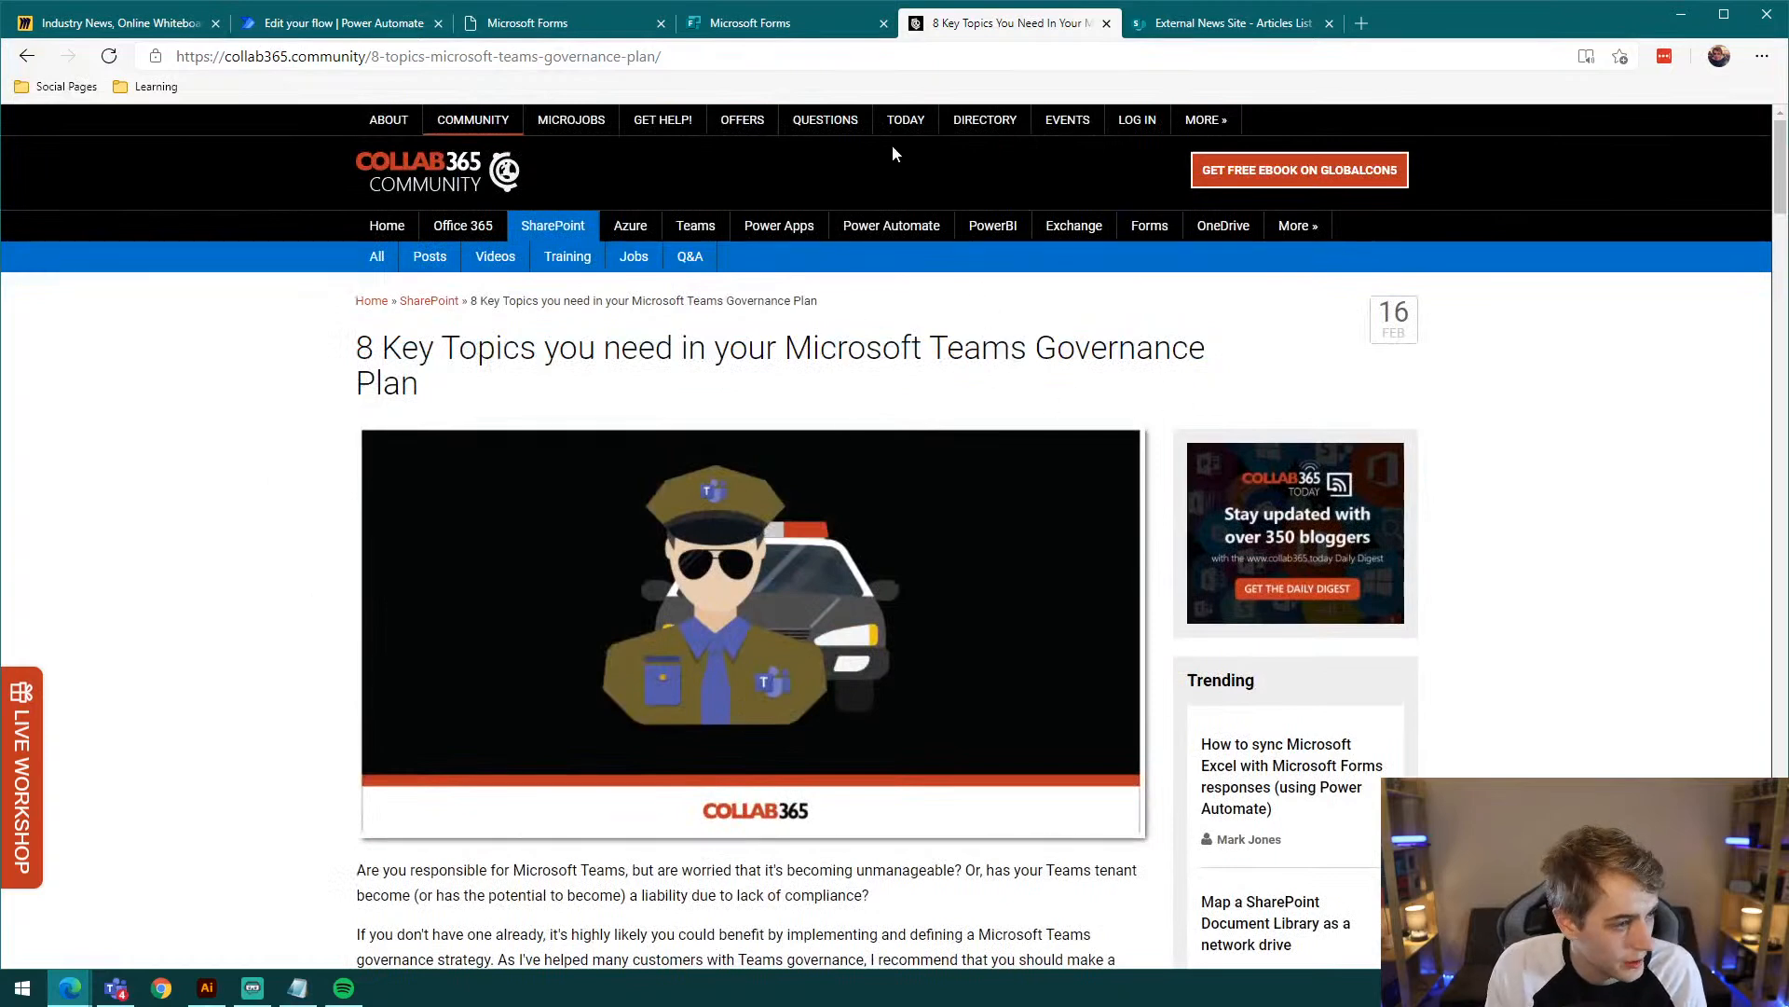
pyautogui.click(526, 22)
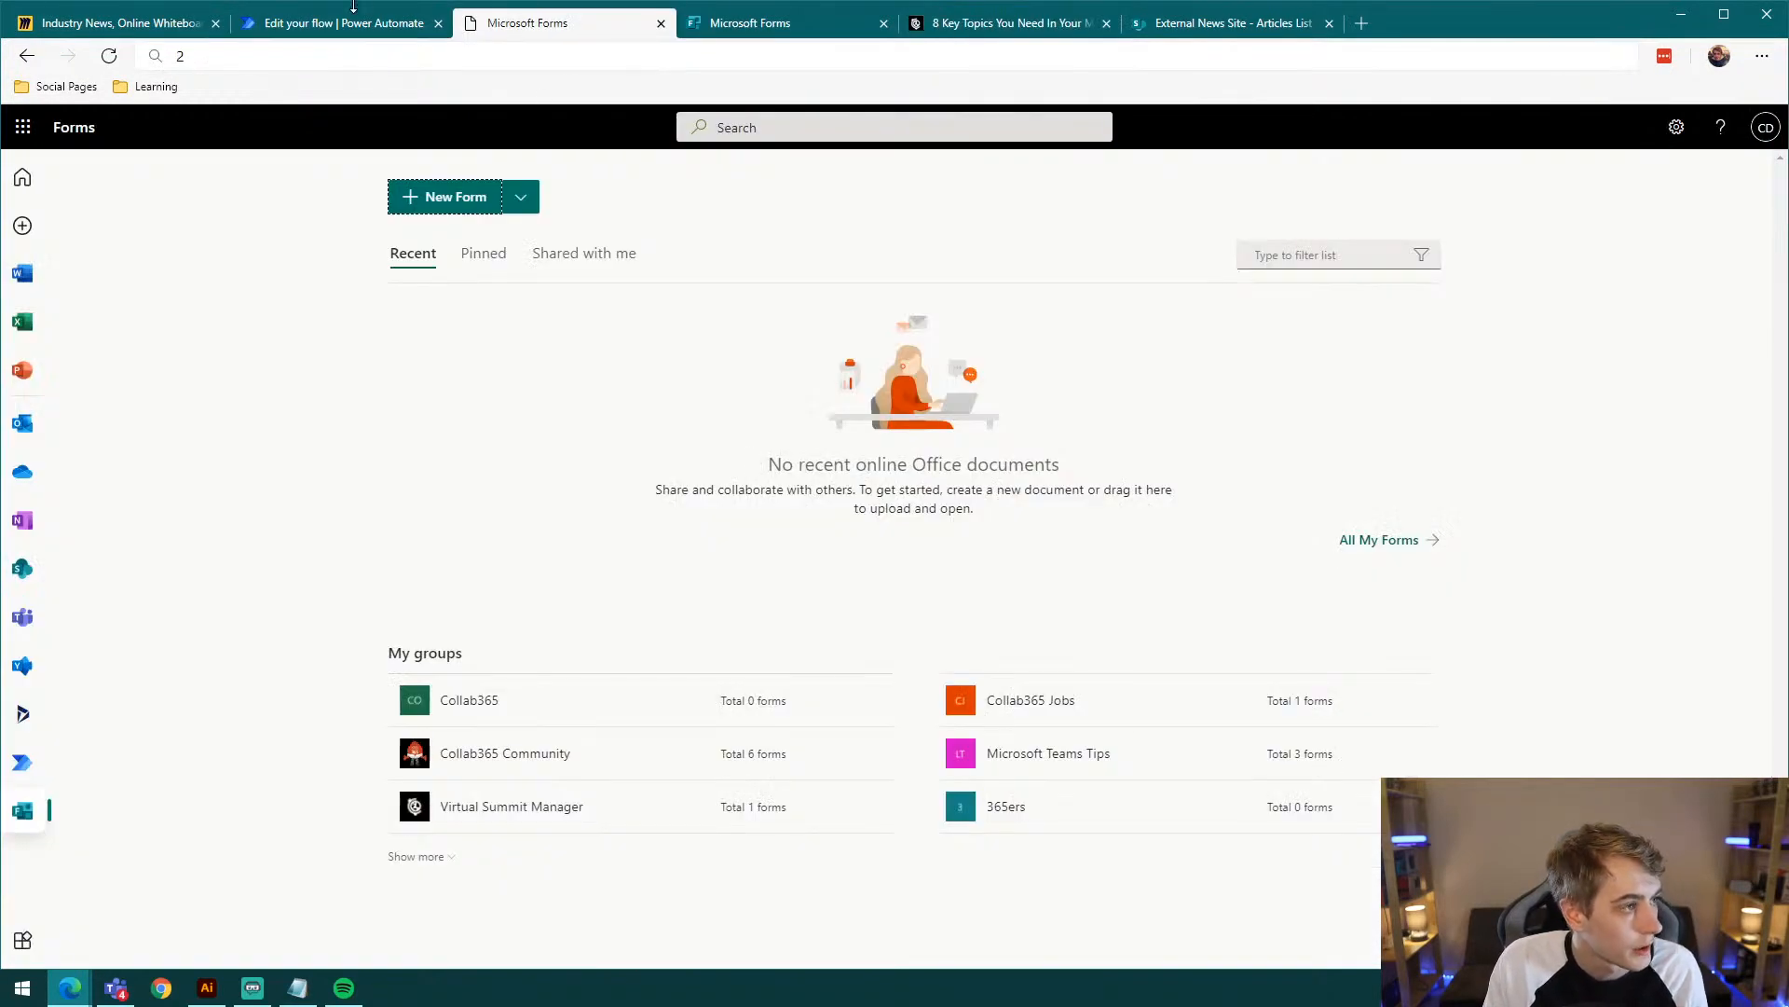
pyautogui.click(751, 23)
pyautogui.click(687, 634)
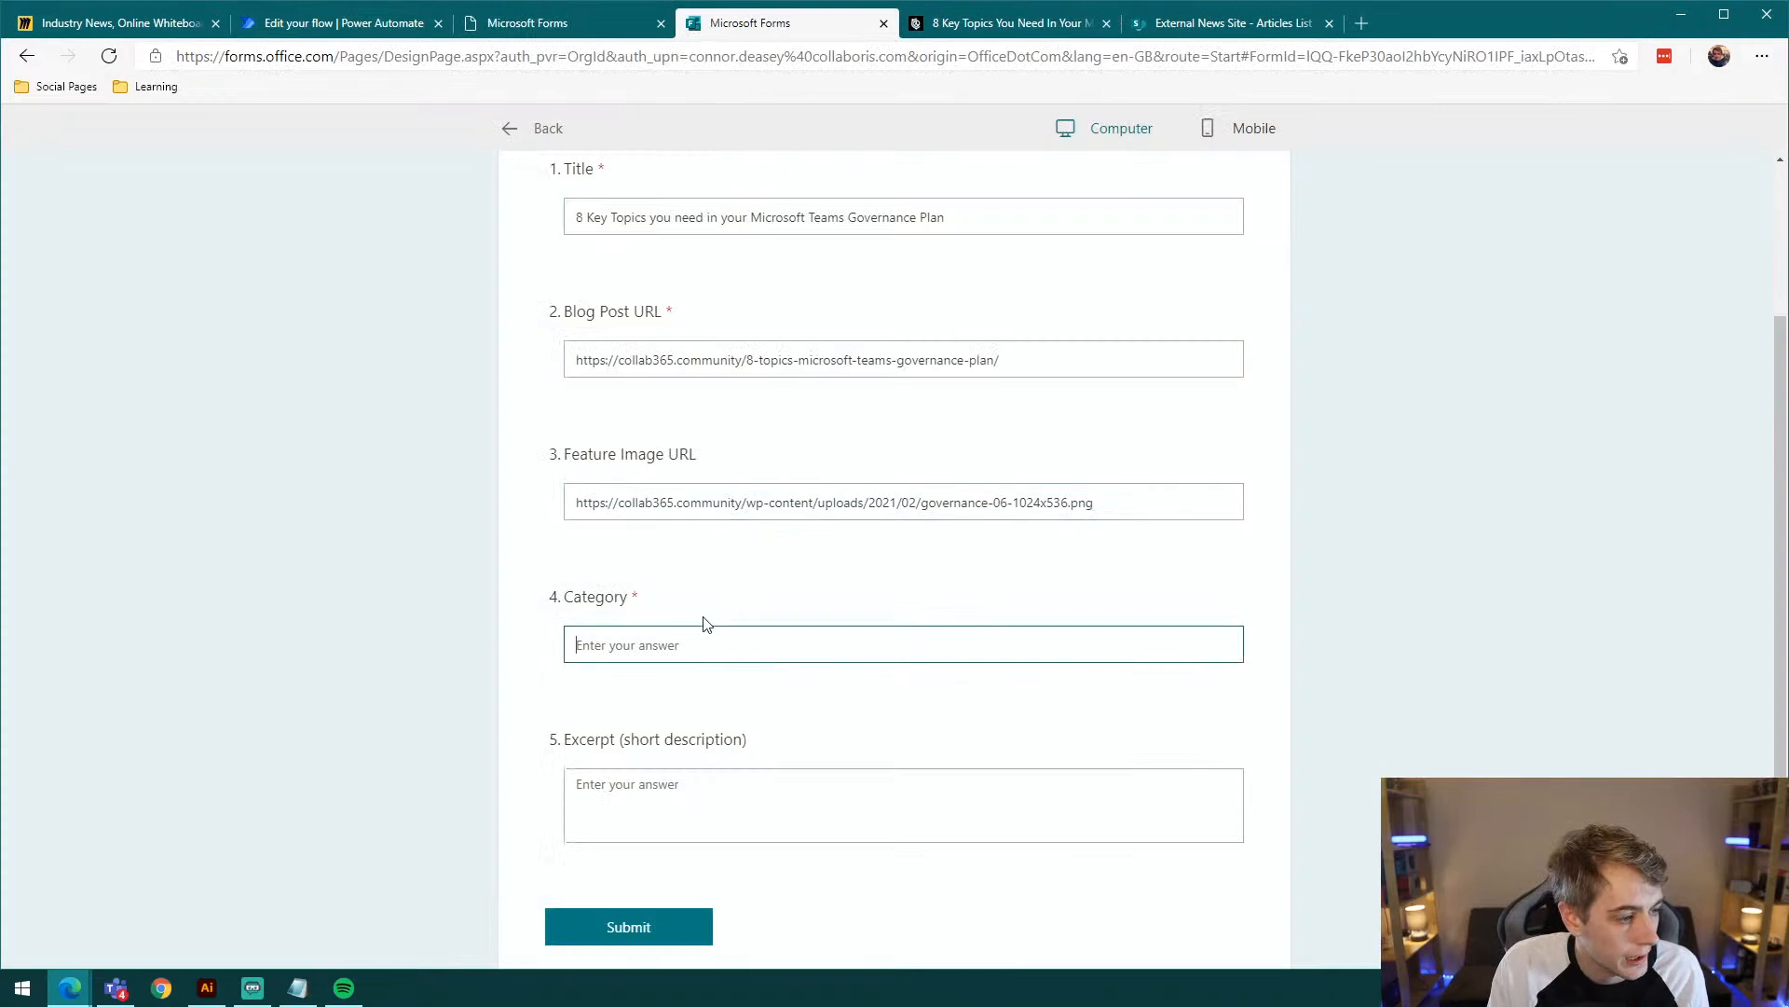
pyautogui.write('Microsoft Teams')
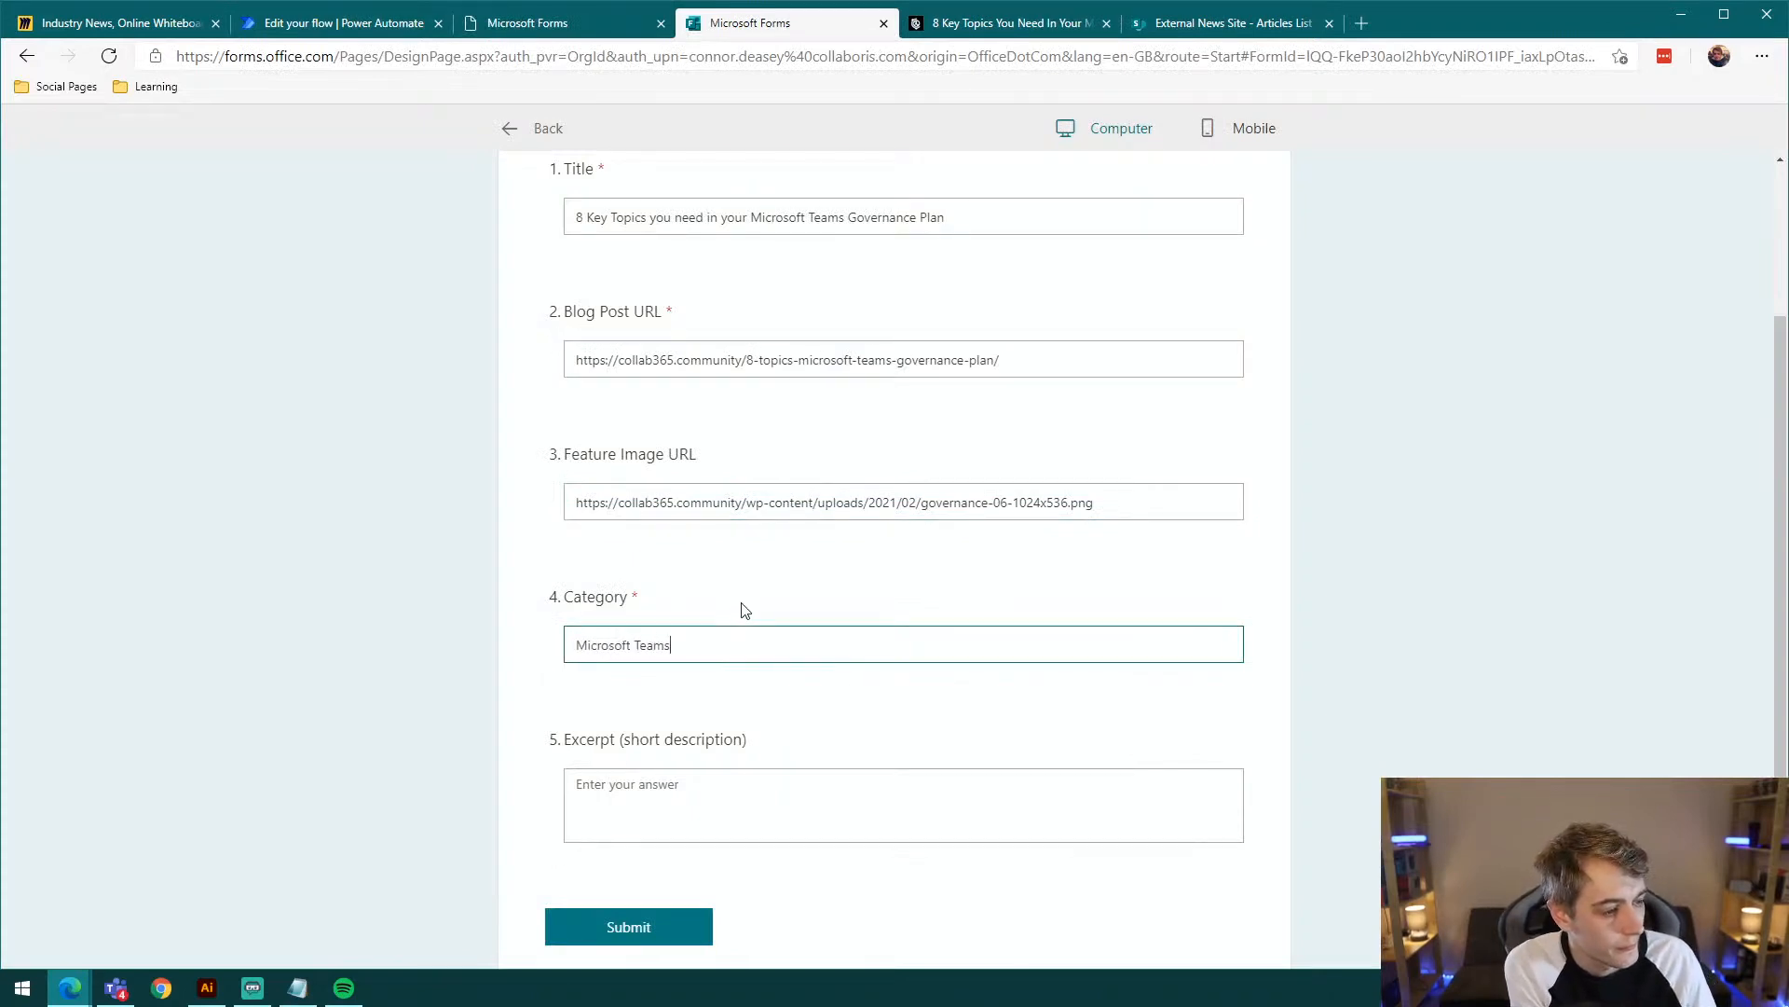
# Step: Copy the article's opening paragraph, starting "Are you responsible for Microsoft Teams", into the form's Excerpt (short description) answer
pyautogui.click(746, 818)
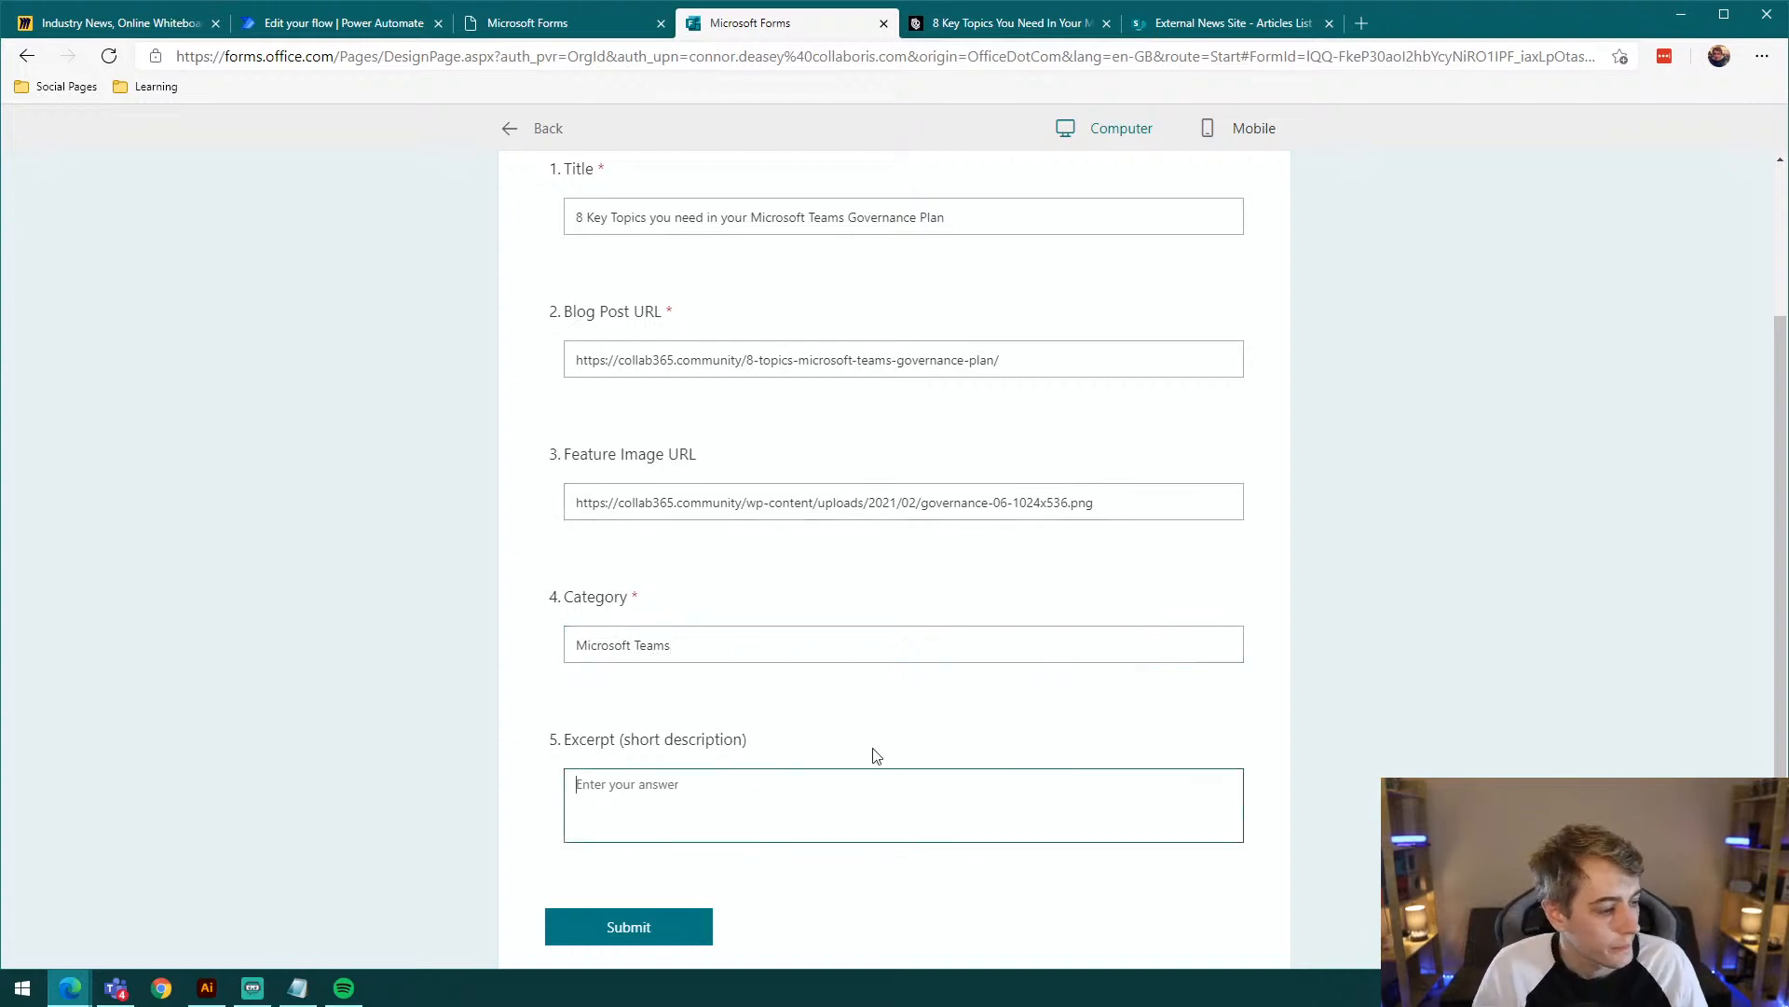
pyautogui.click(1012, 22)
pyautogui.scroll(-5, 932, 372)
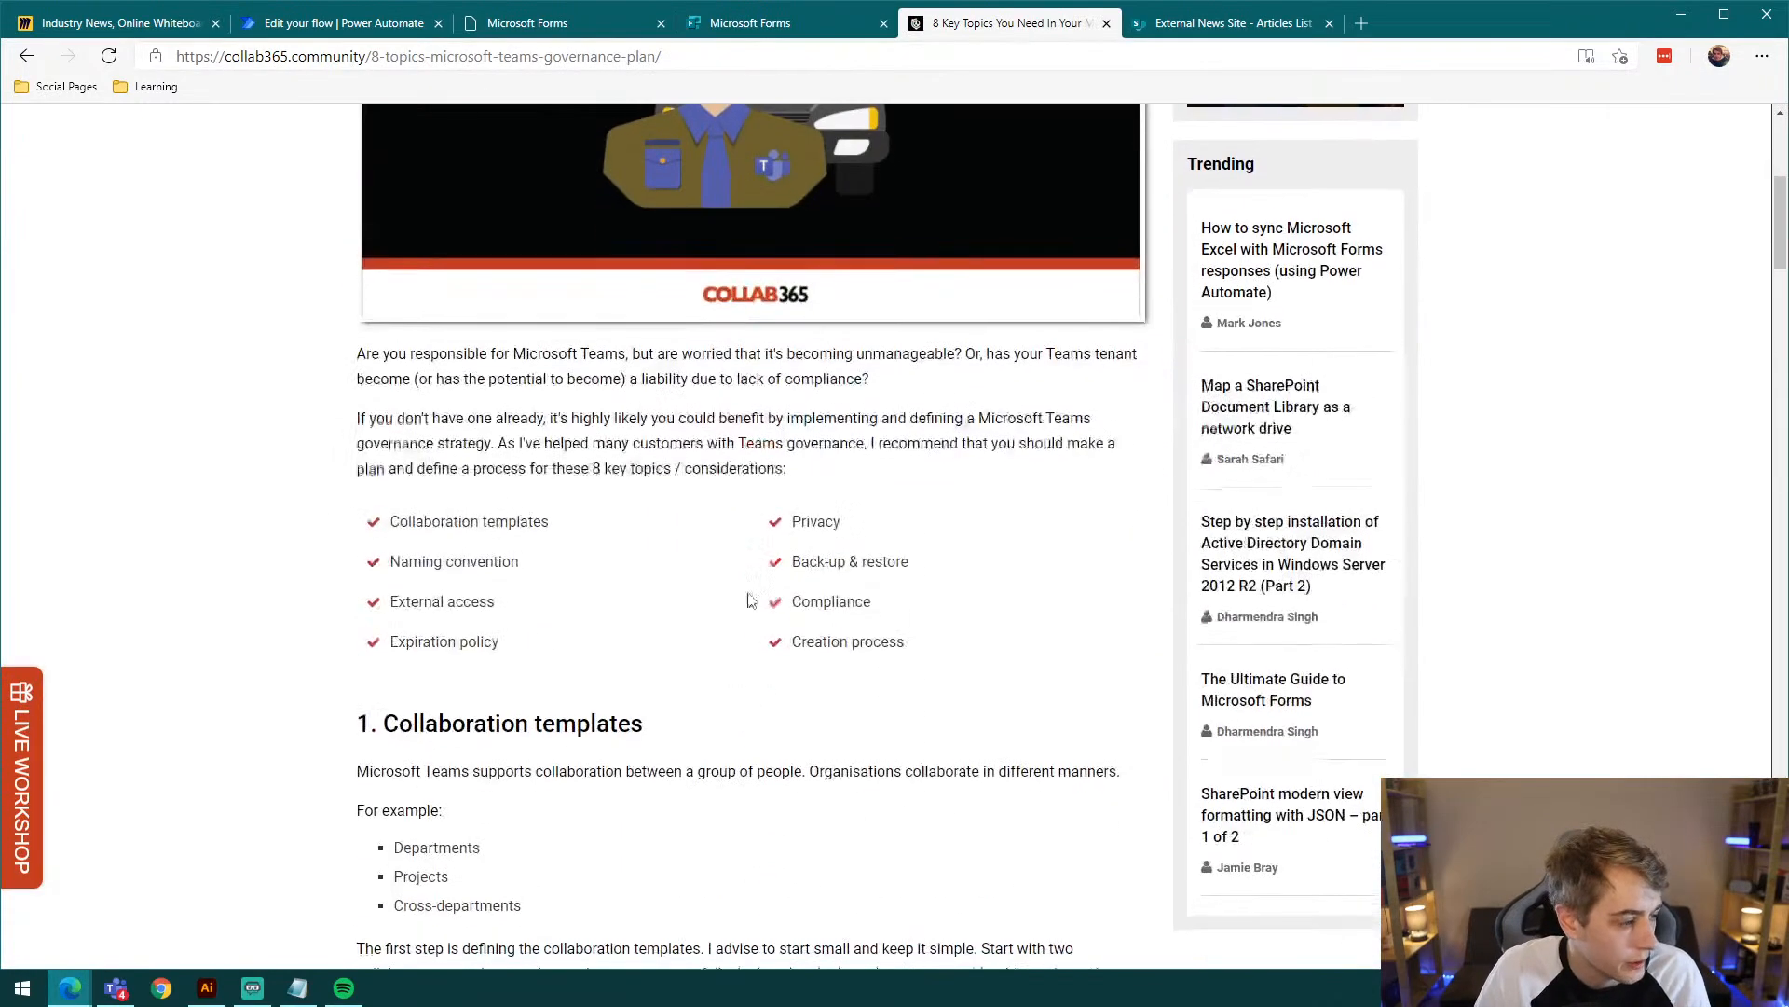
pyautogui.moveTo(899, 391); pyautogui.dragTo(364, 354)
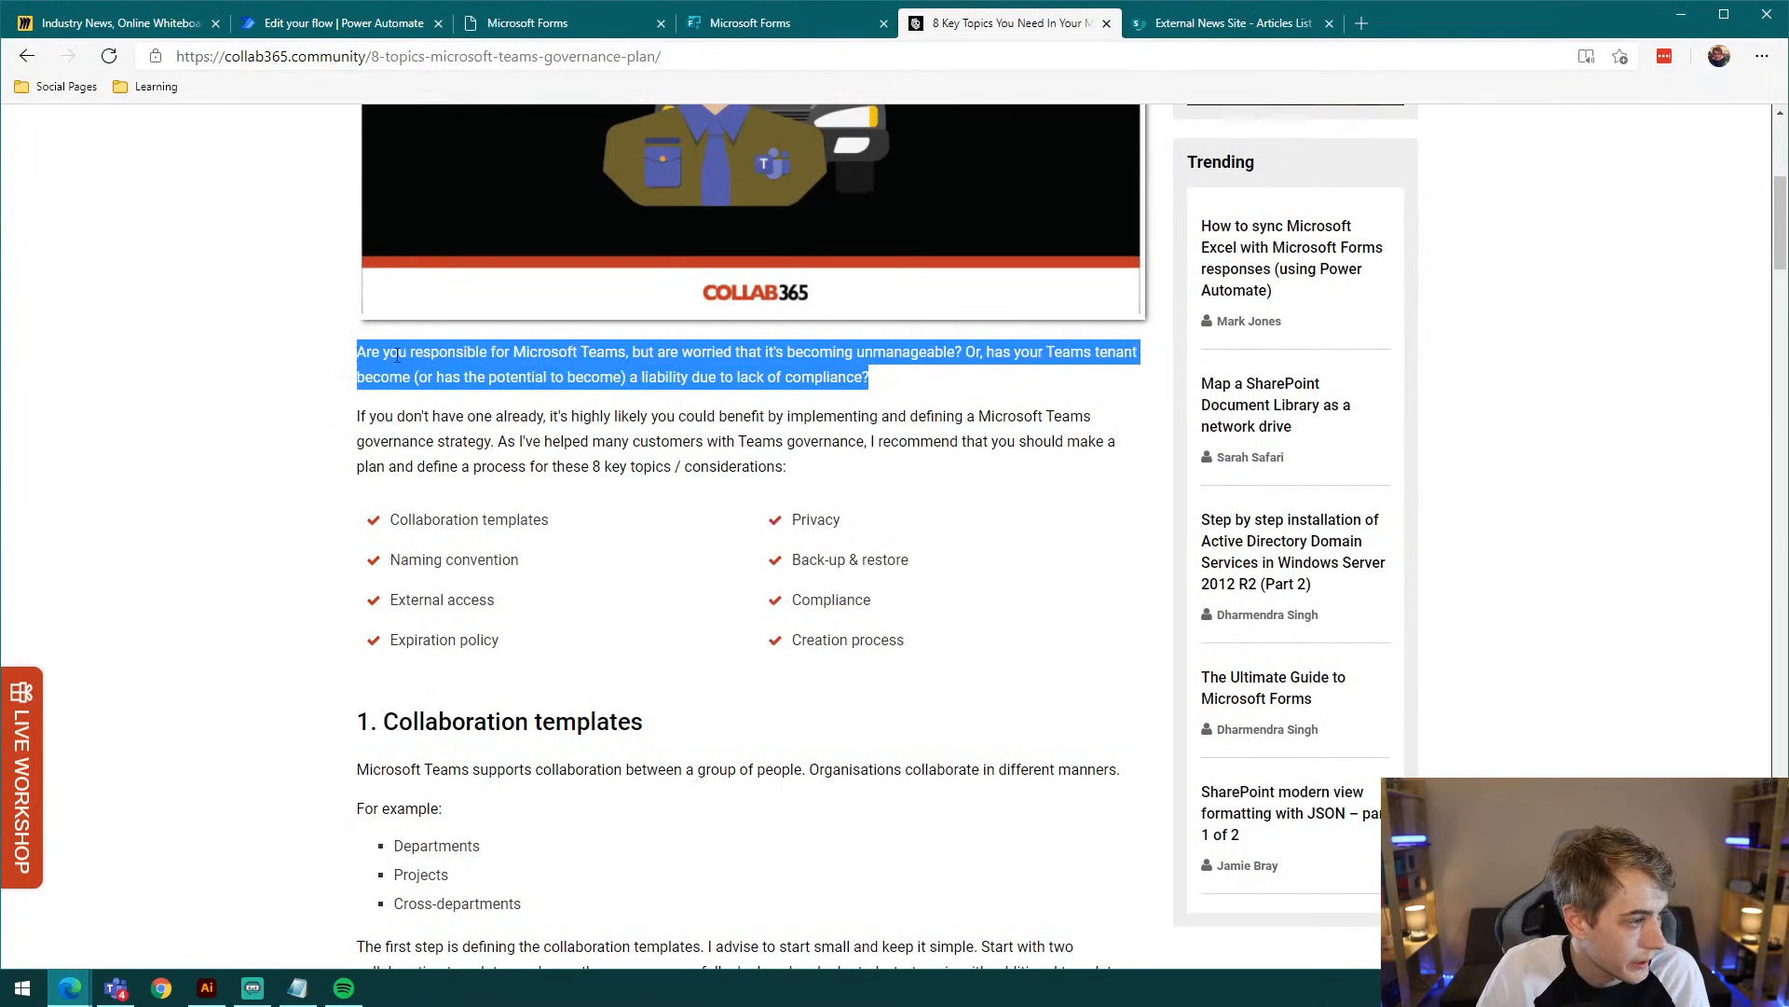
pyautogui.click(736, 7)
pyautogui.hotkey('ctrl', 'v')
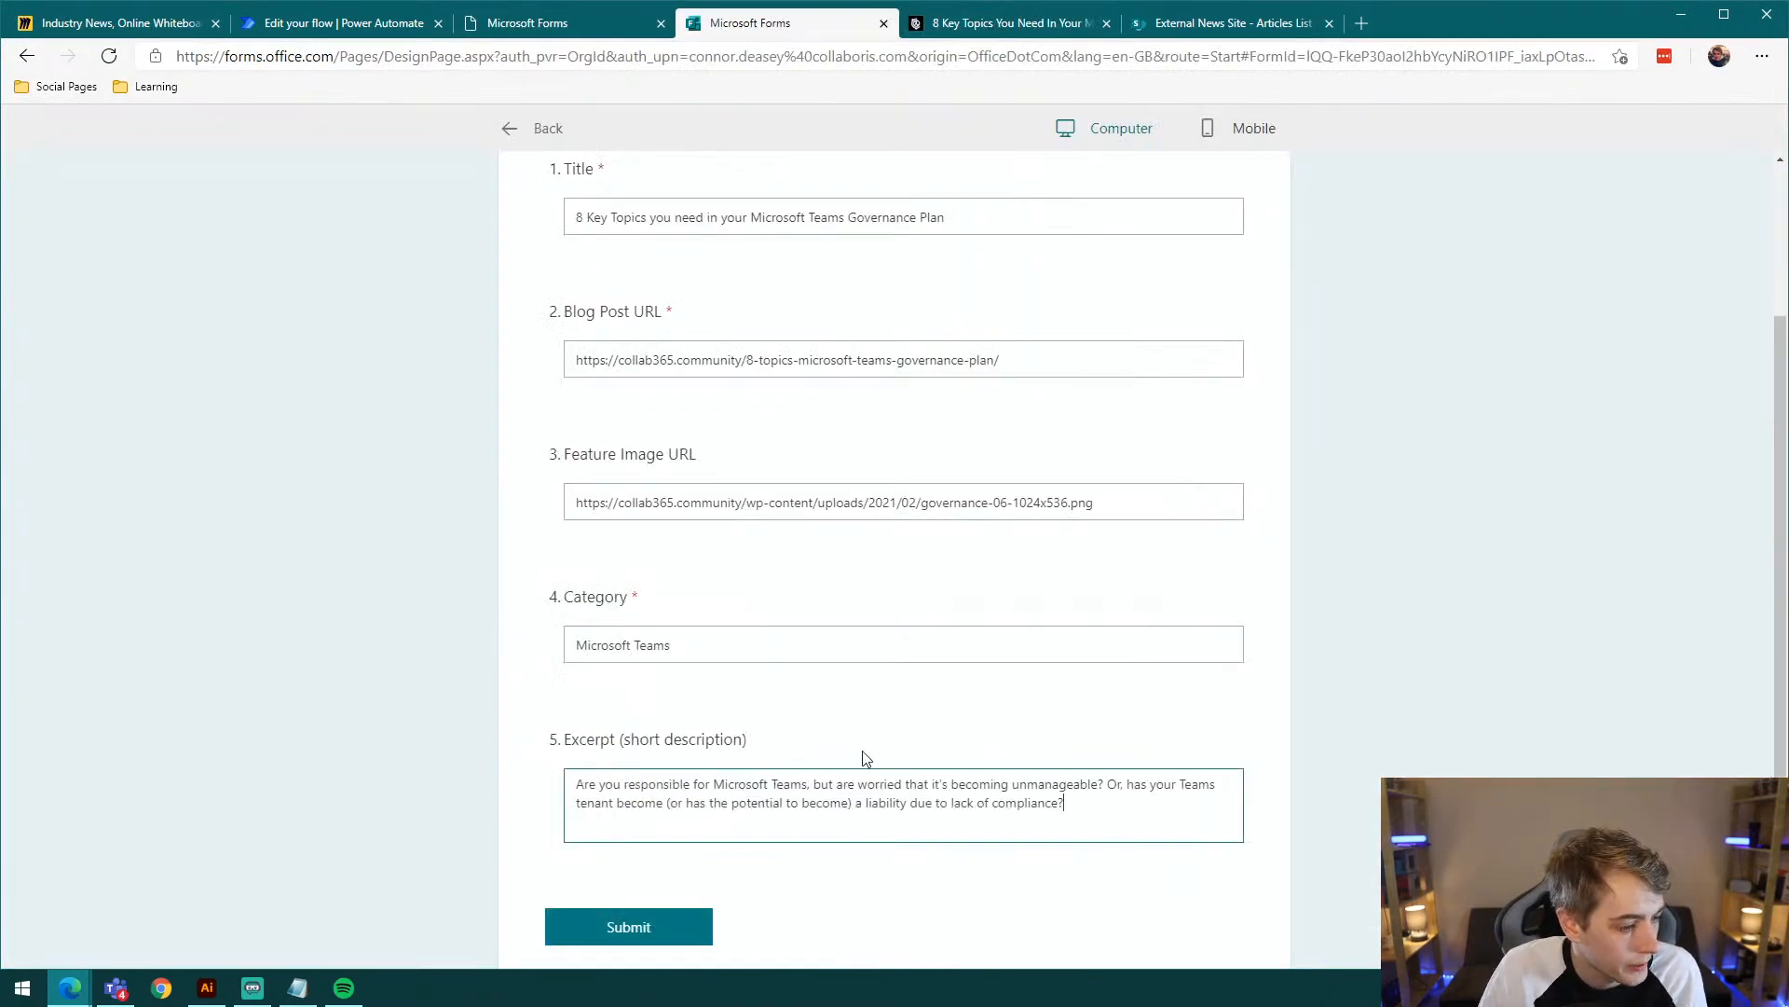
# Step: Review the completed form answers down to the end and return to Power Automate to check the flow's status
pyautogui.scroll(-2, 923, 715)
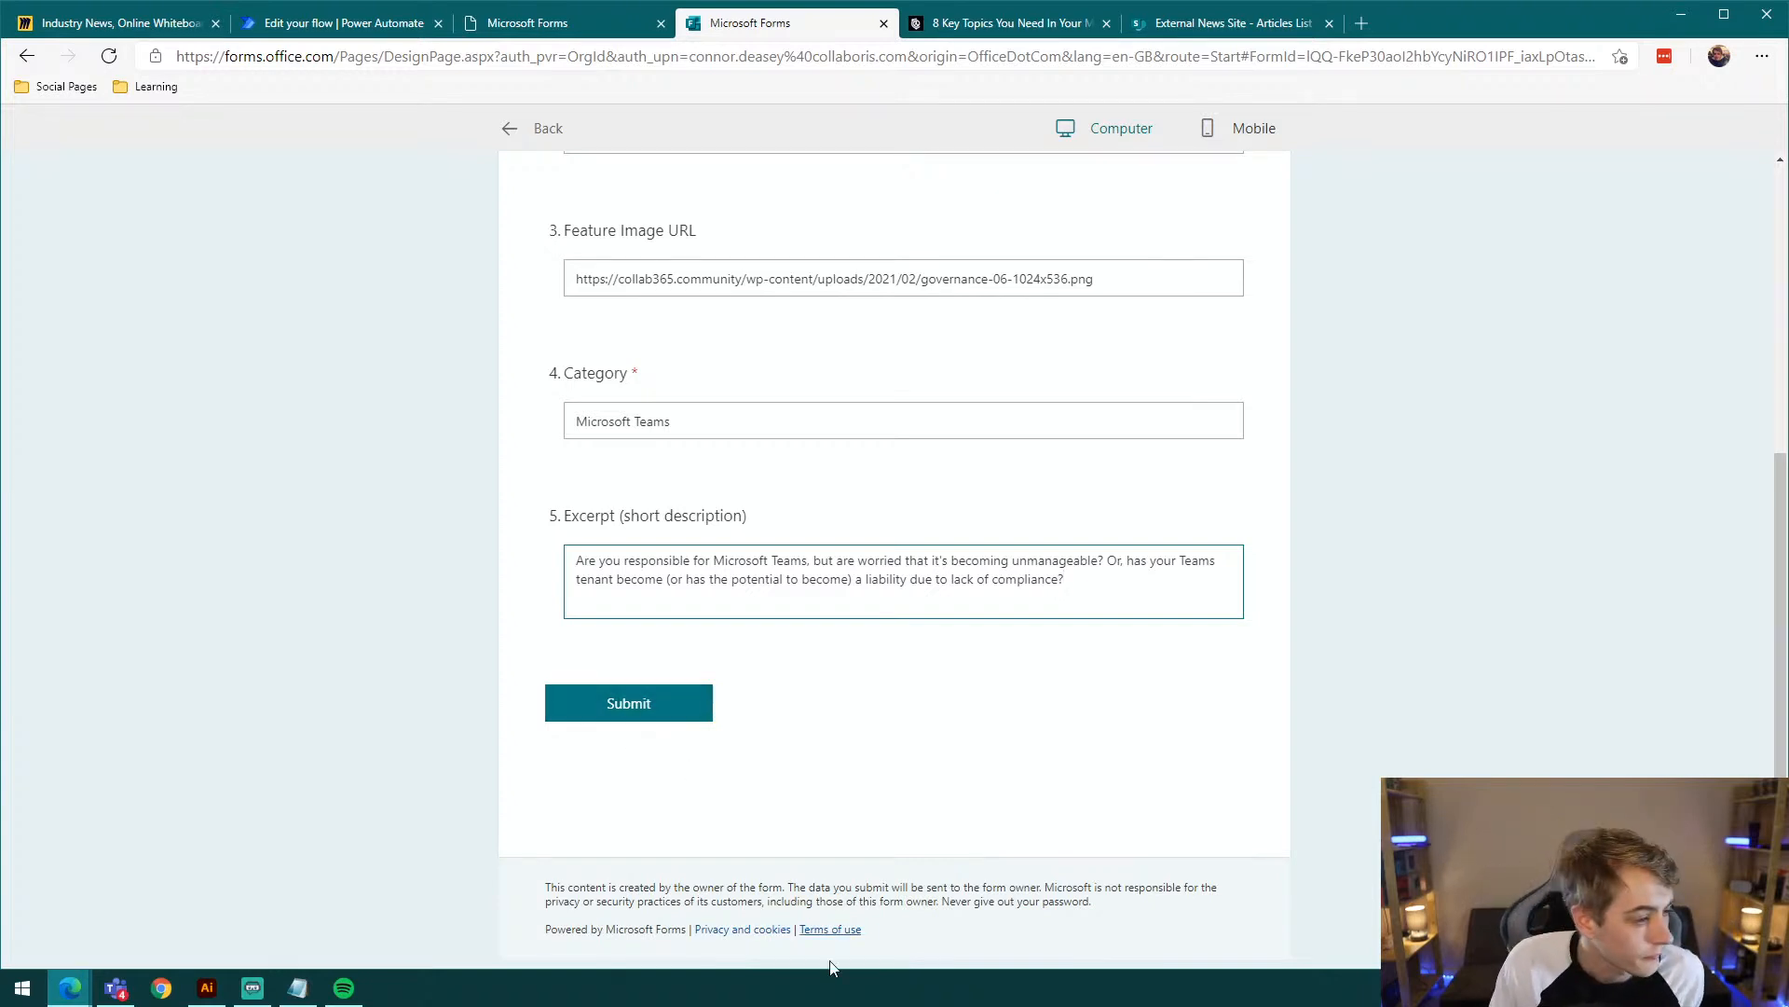
pyautogui.click(785, 681)
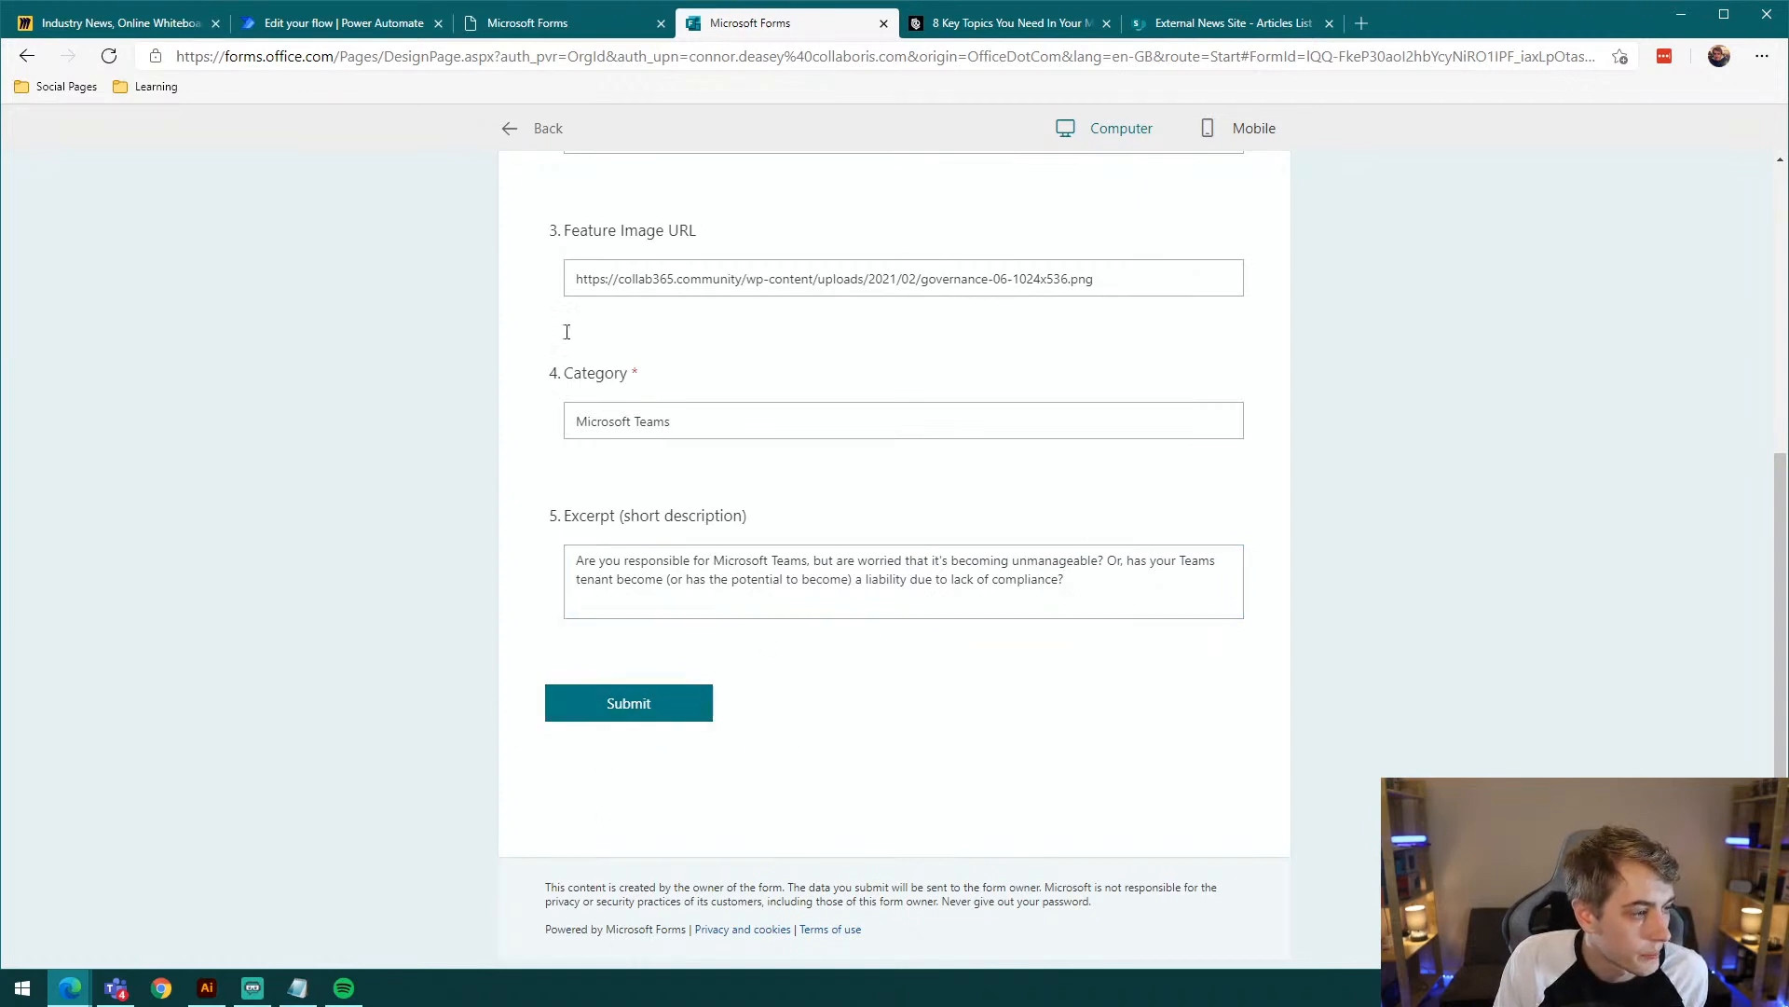
pyautogui.click(385, 28)
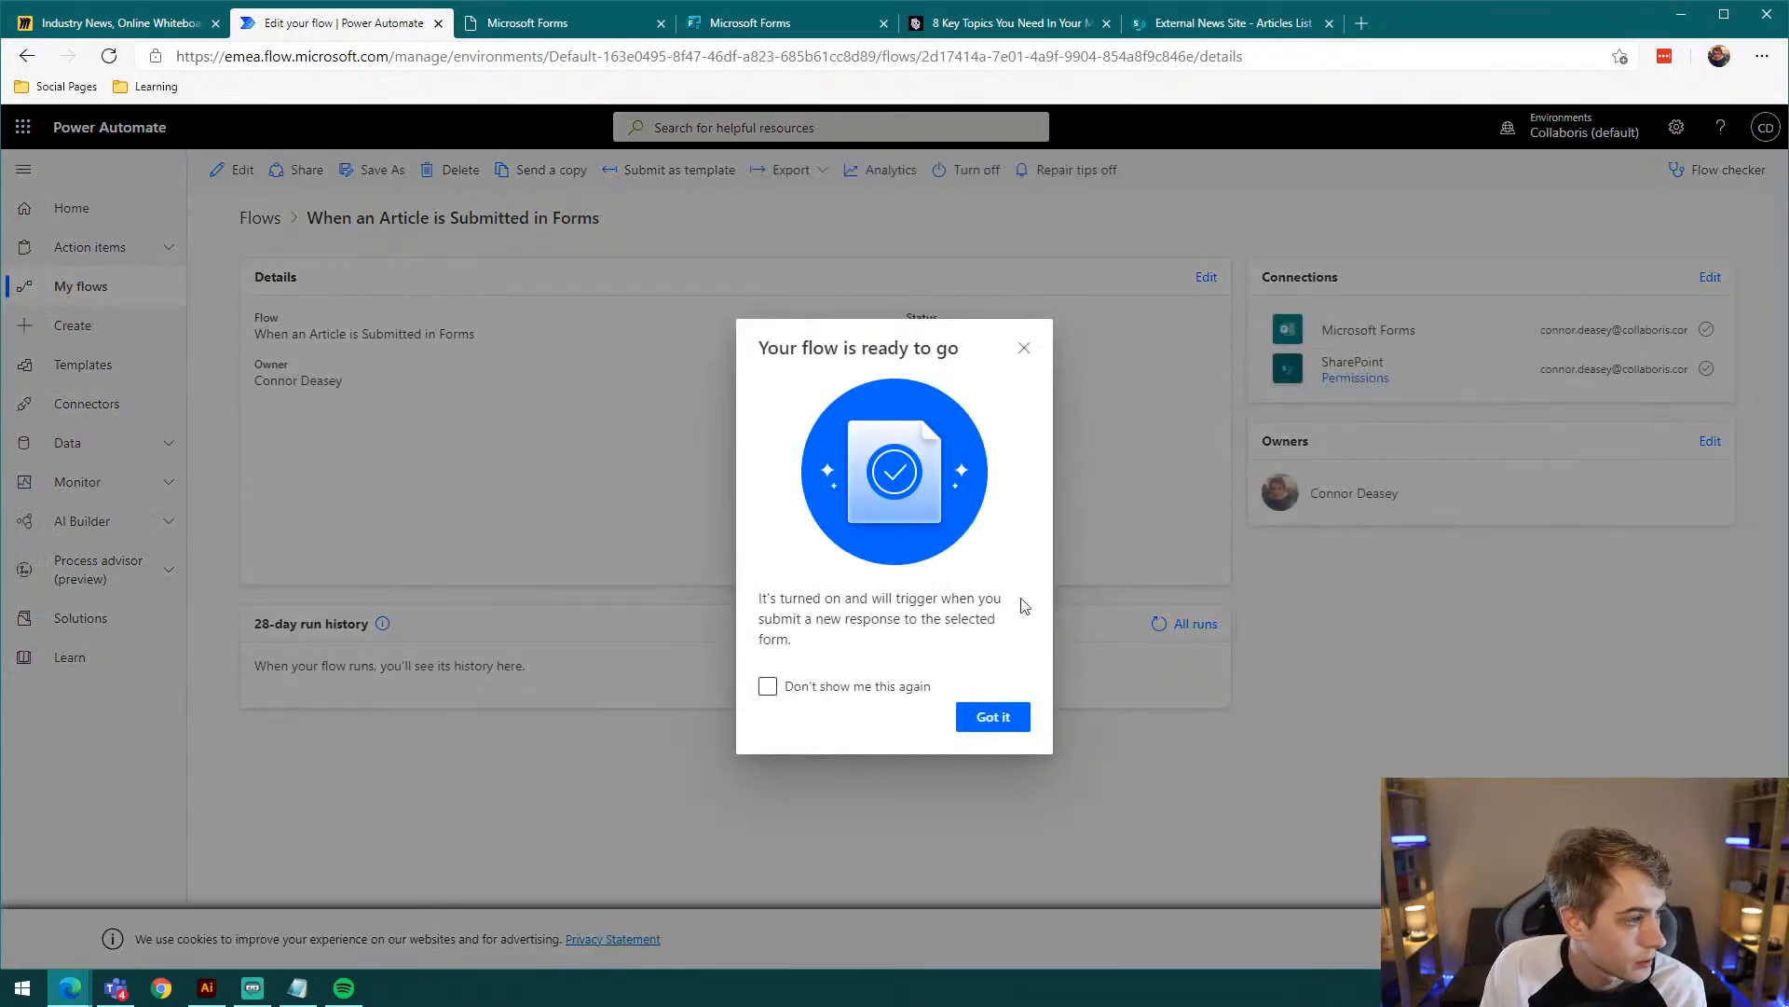
# Step: Dismiss the flow-ready notice, open the flow's editor to view its steps, and check the Articles List before submitting
pyautogui.click(995, 725)
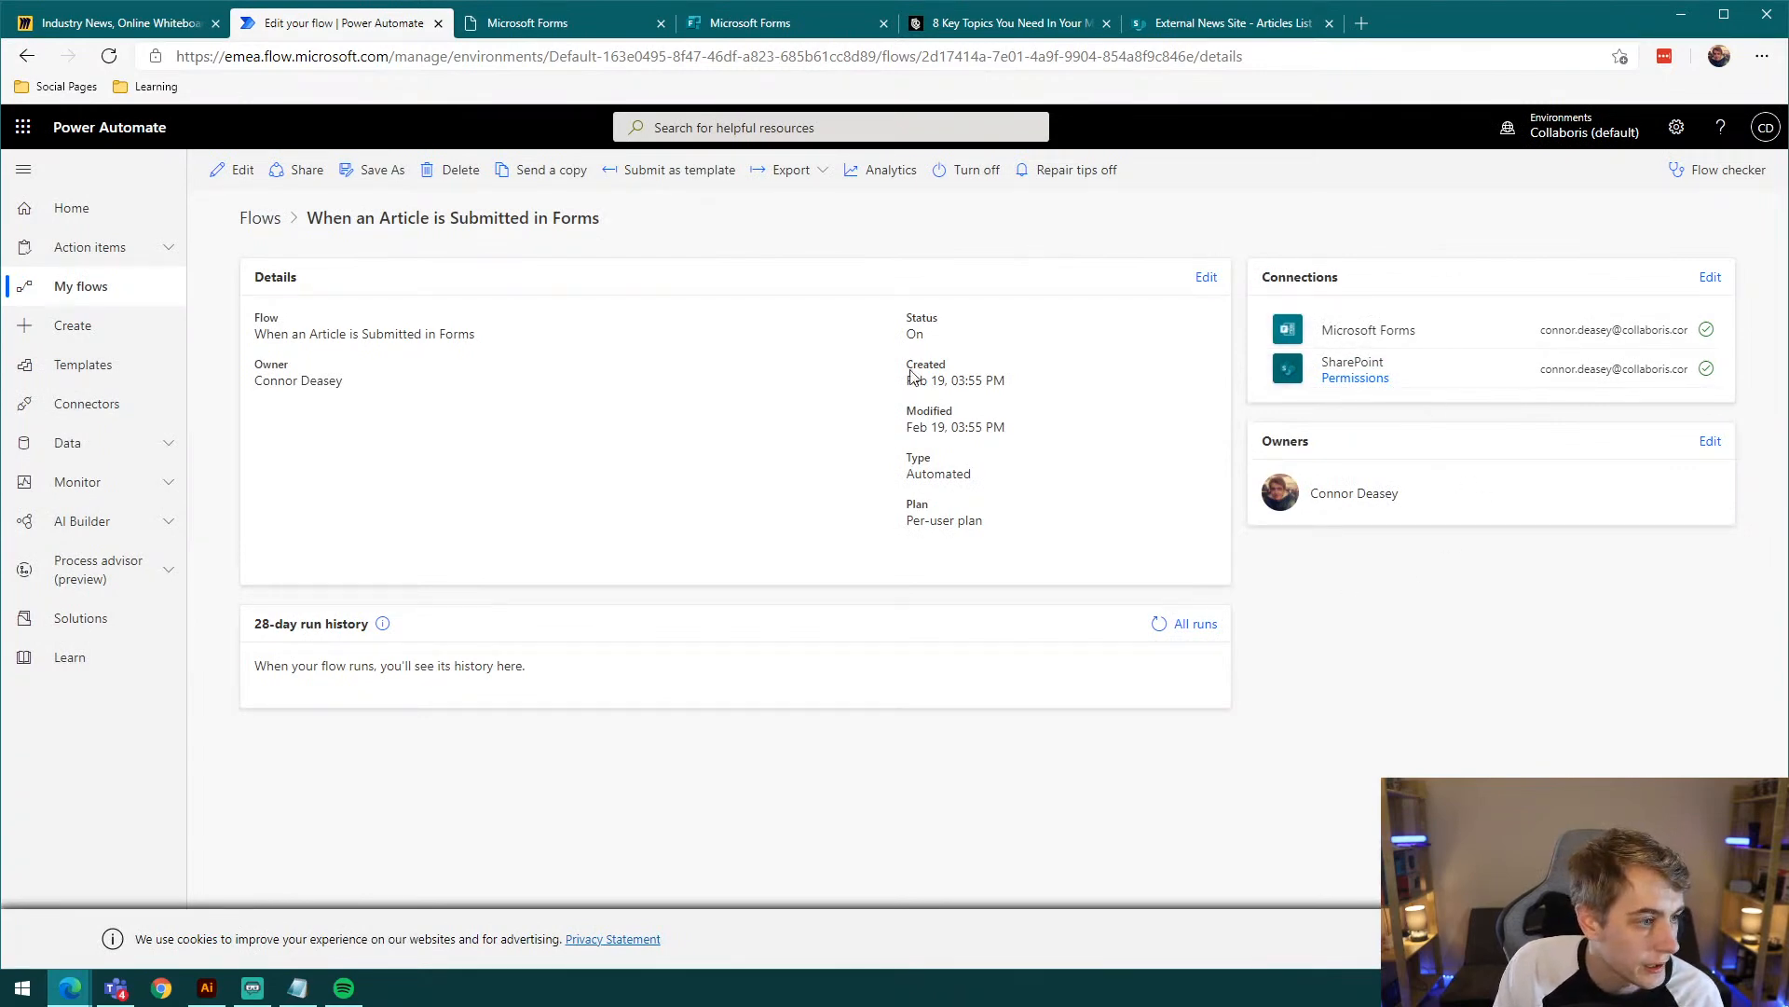
pyautogui.click(240, 174)
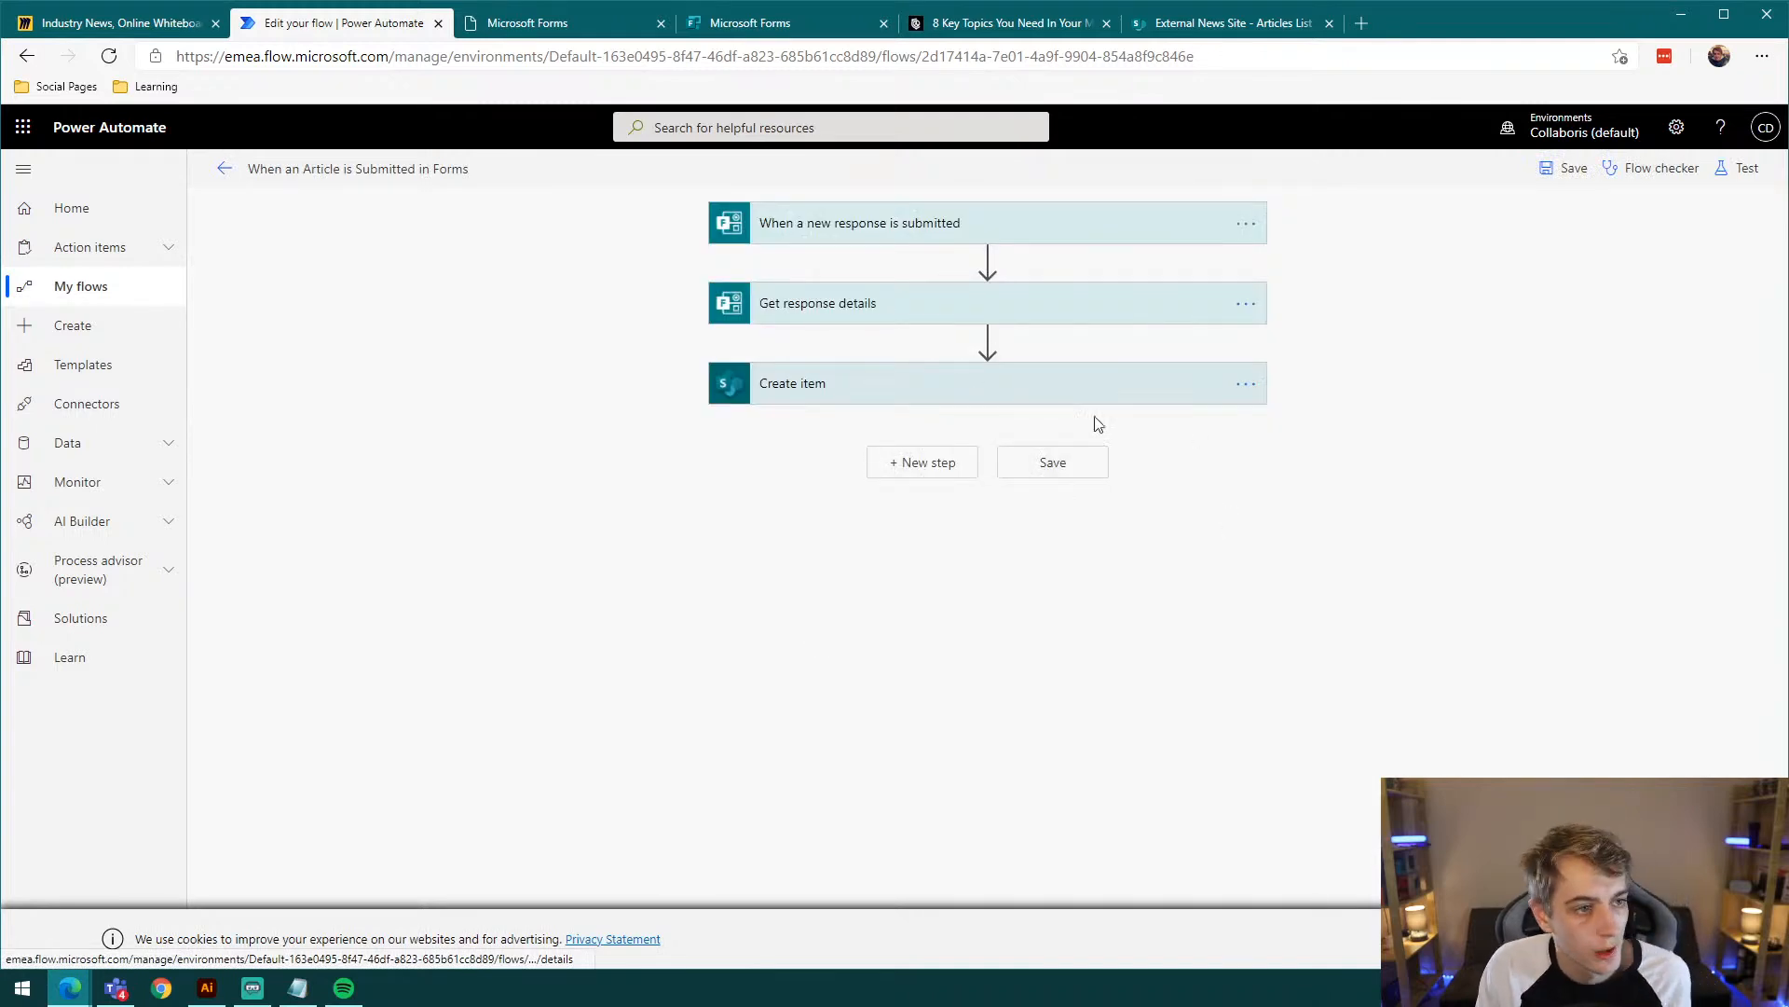
pyautogui.click(1238, 18)
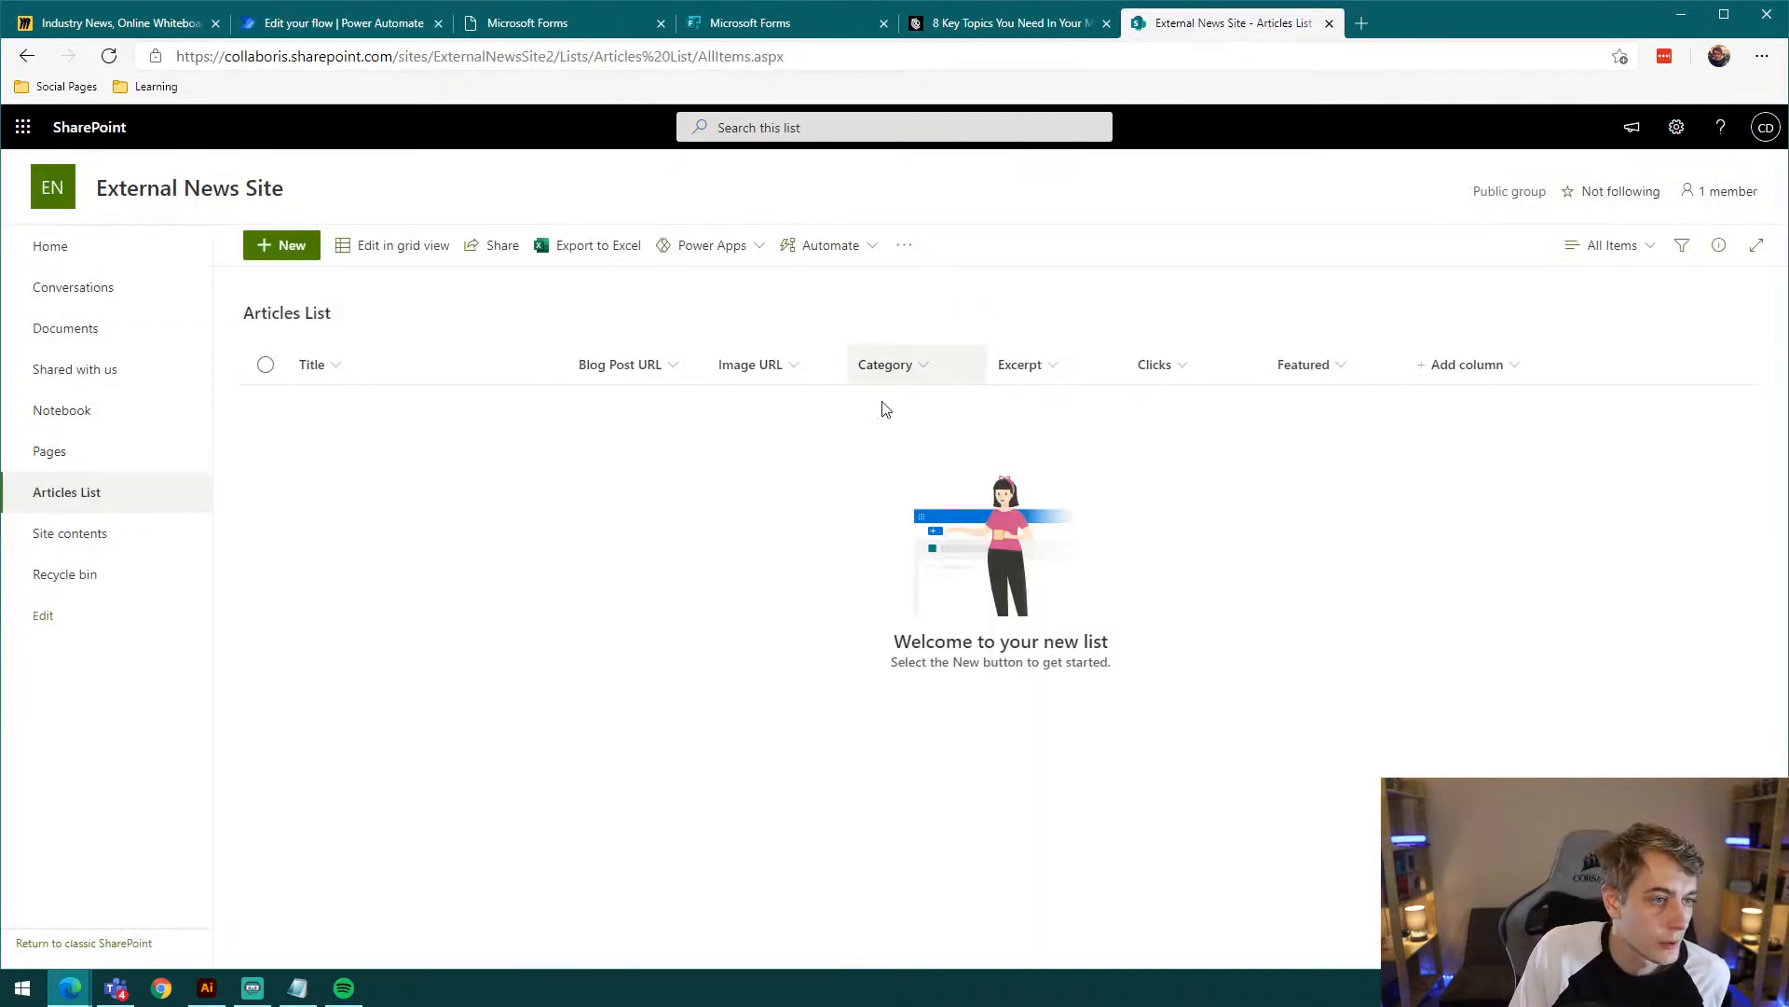
# Step: Submit the completed Microsoft Teams article form and refresh the SharePoint Articles List to check for the new item
pyautogui.click(733, 28)
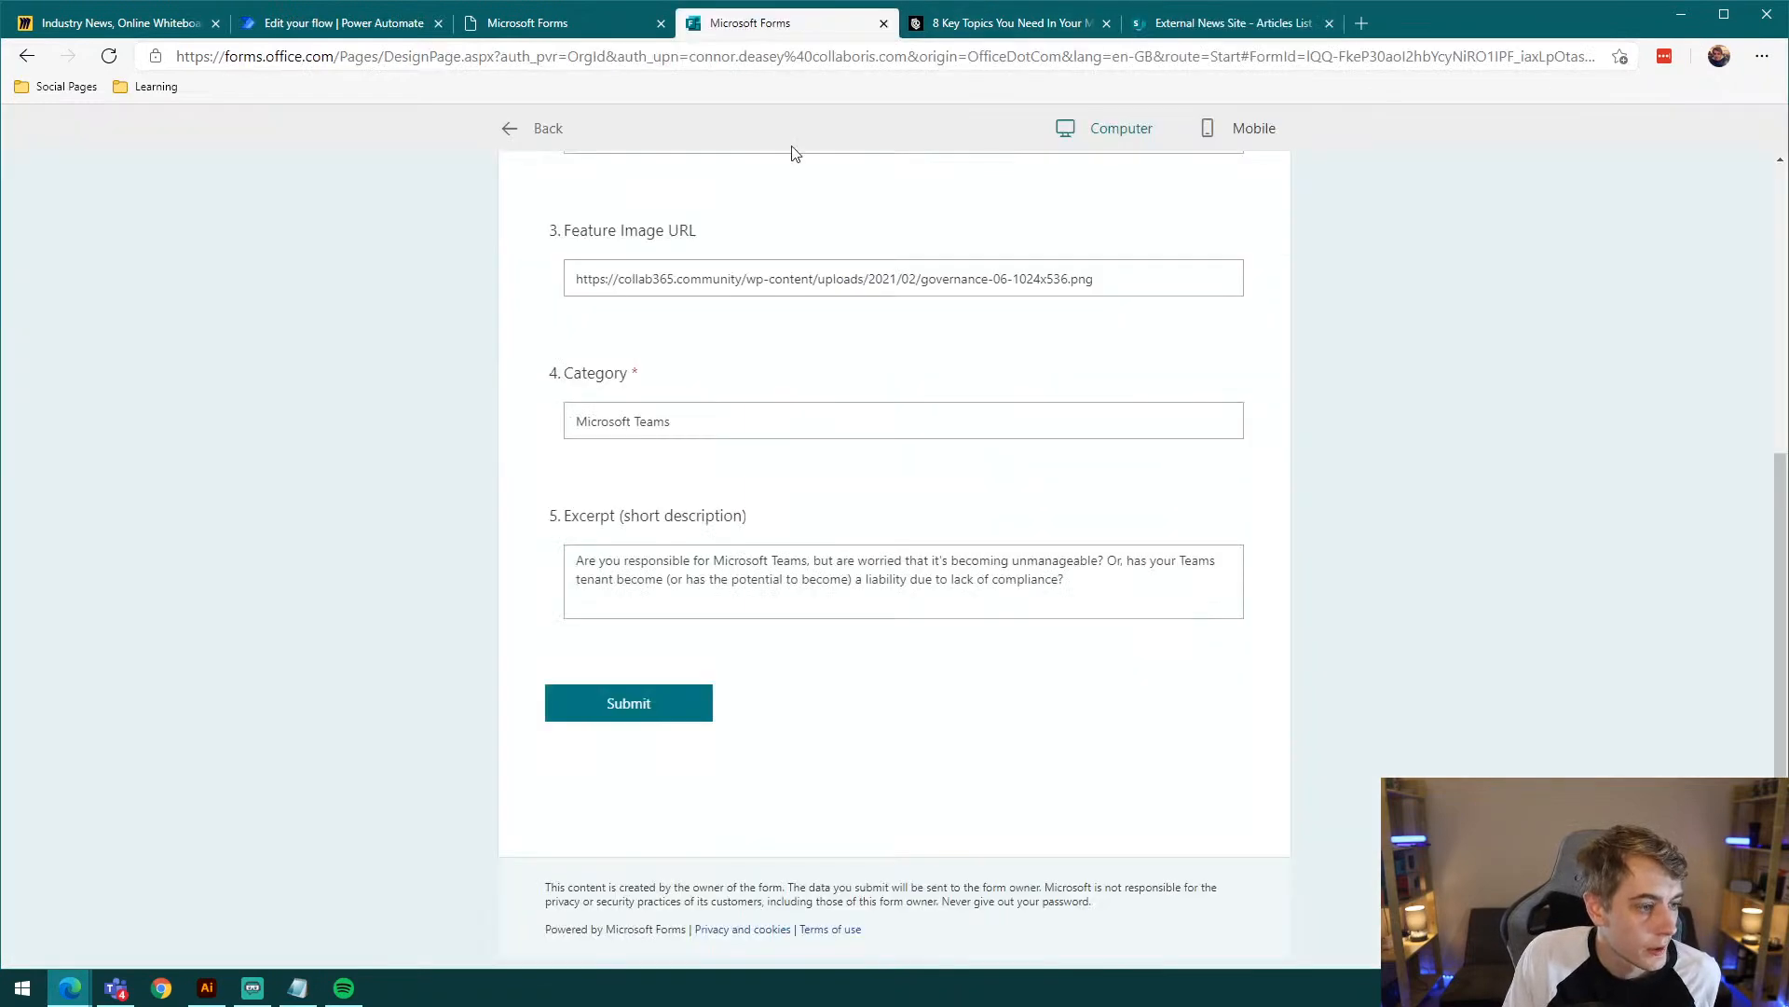
pyautogui.click(656, 706)
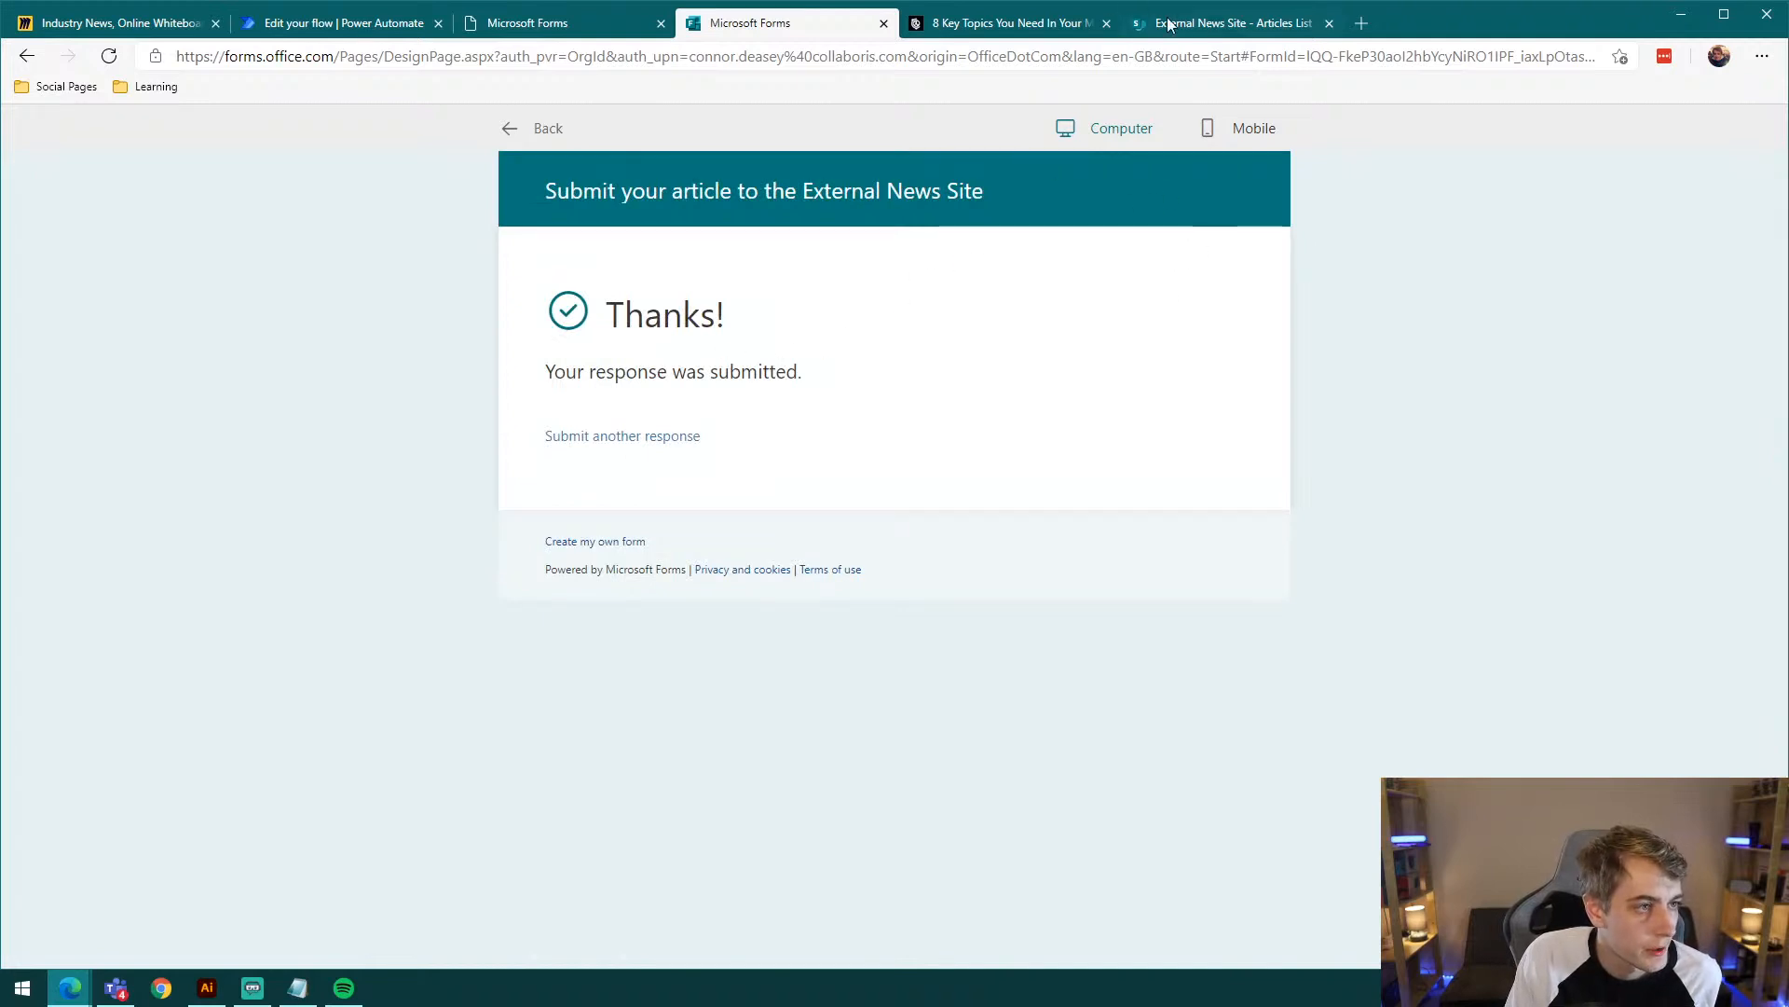
pyautogui.click(1217, 38)
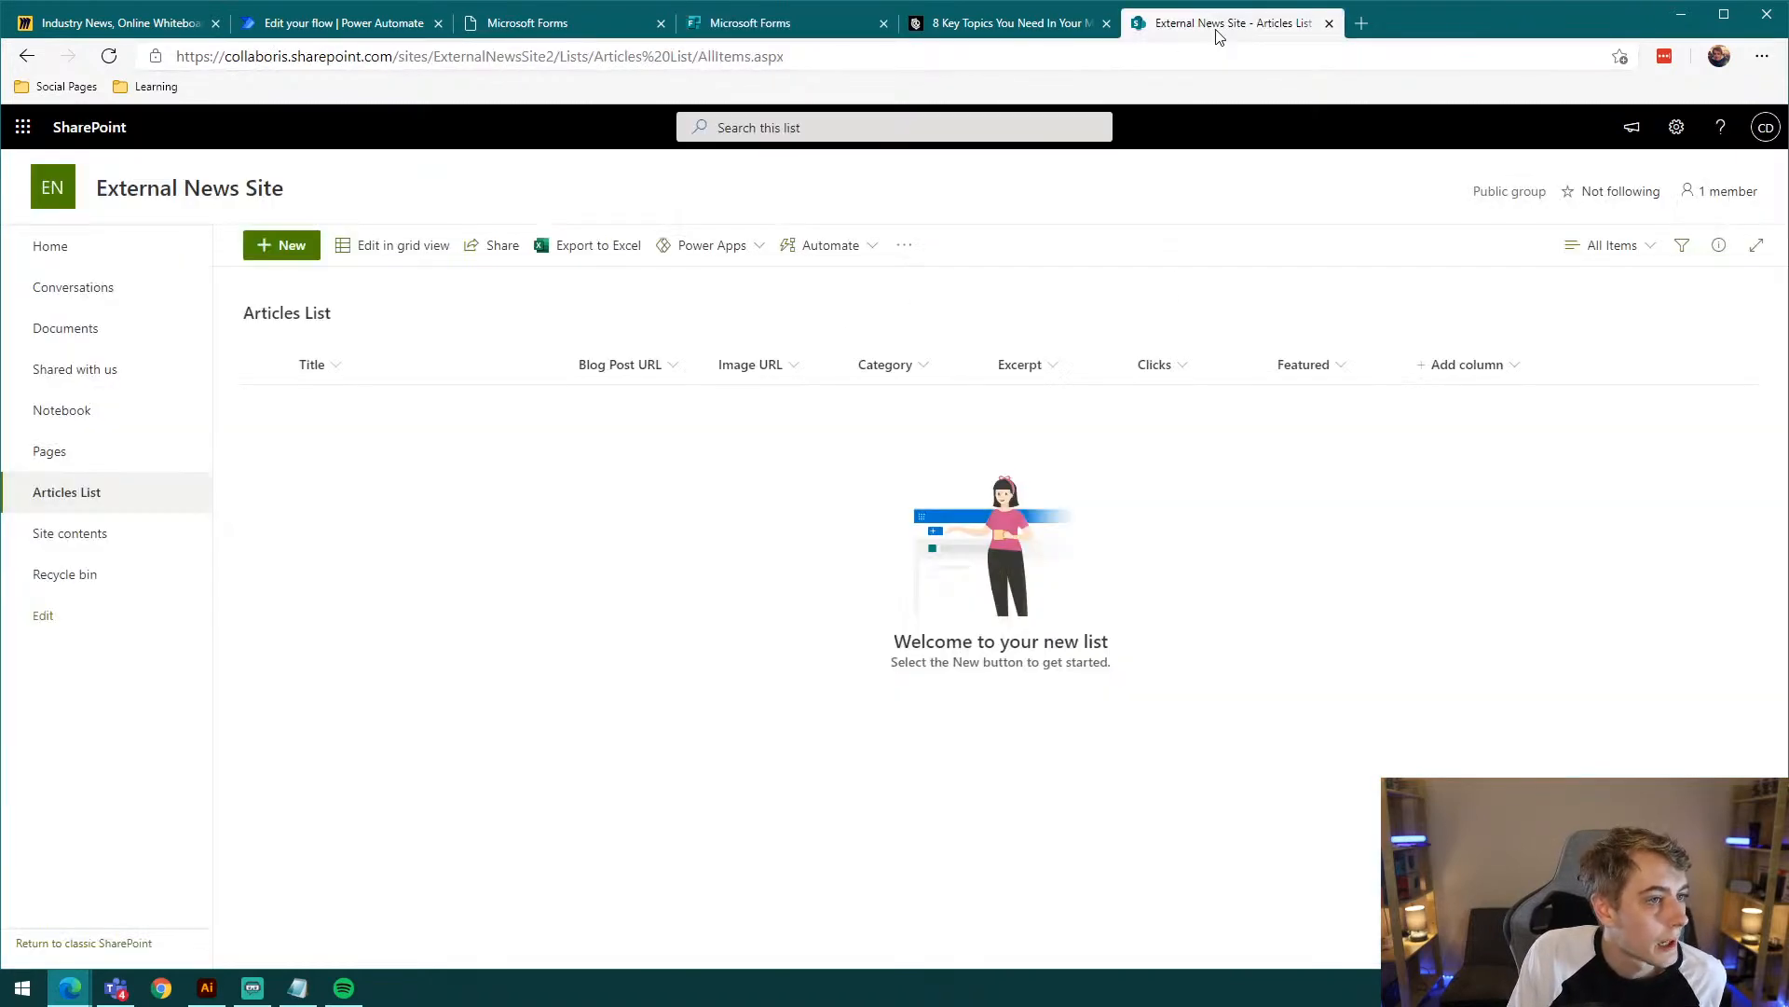
pyautogui.click(108, 56)
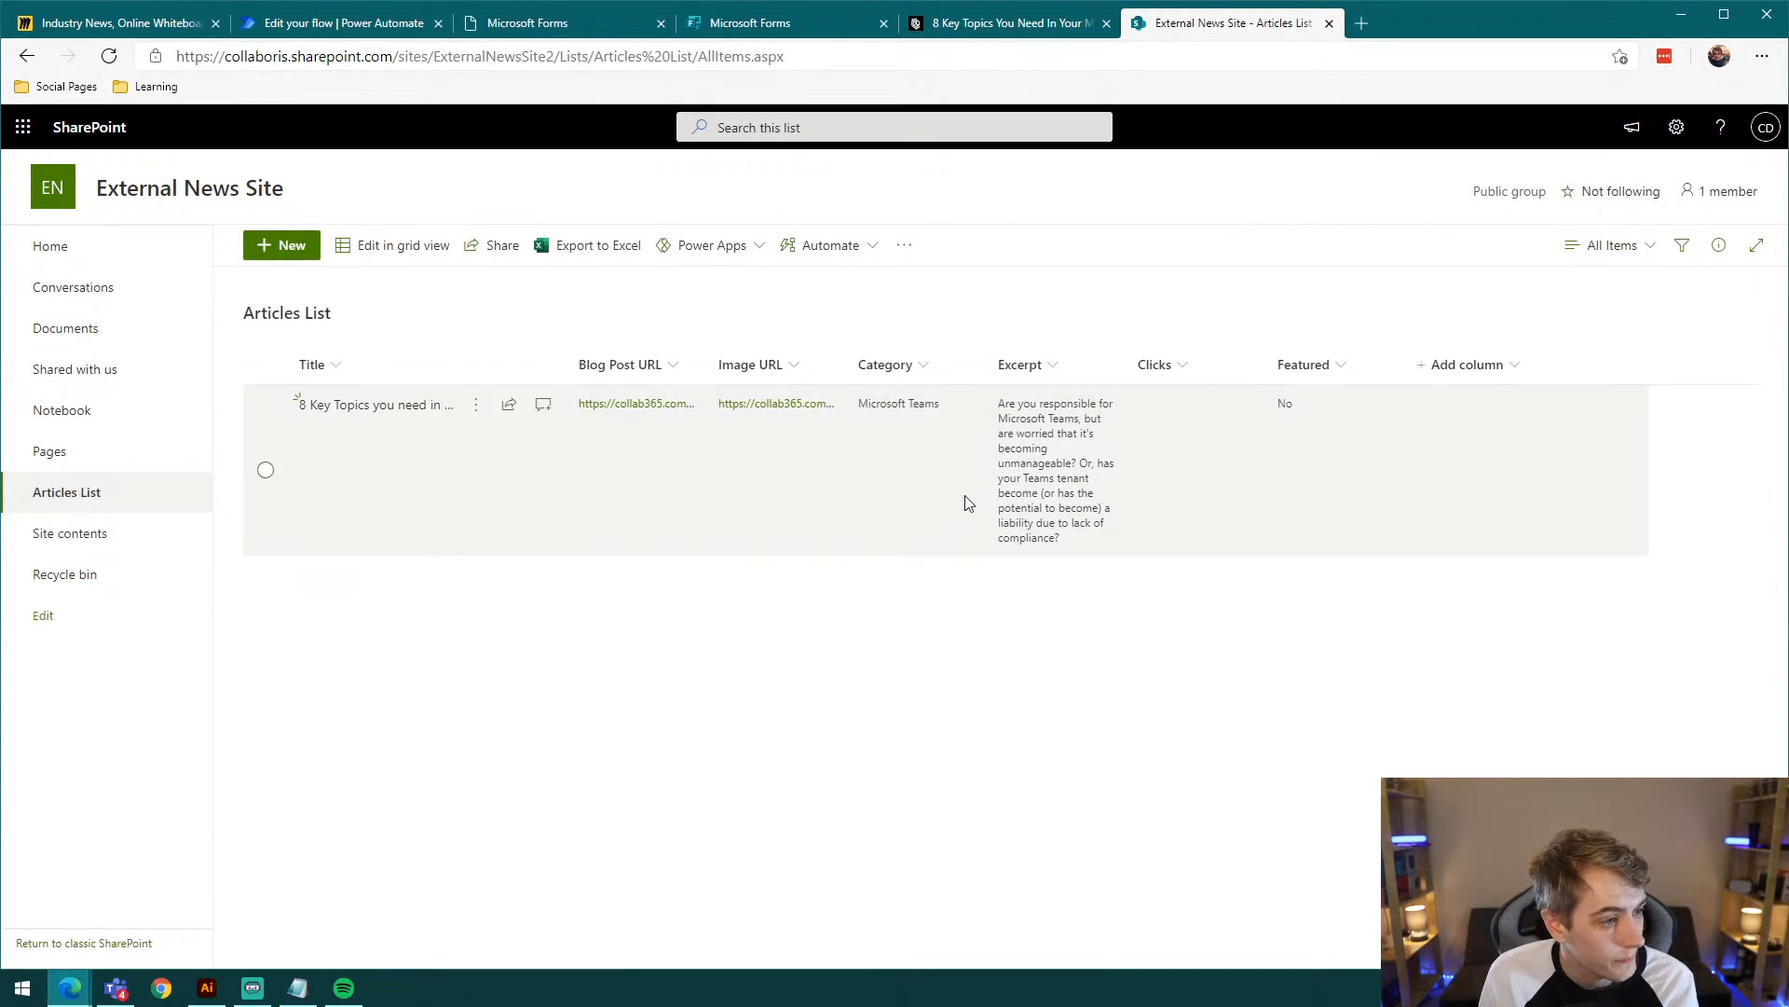
# Step: Open the article "Why I'm choosing to learn Power Platform in 2021" on the Collab365 Community site and copy its title
pyautogui.click(974, 31)
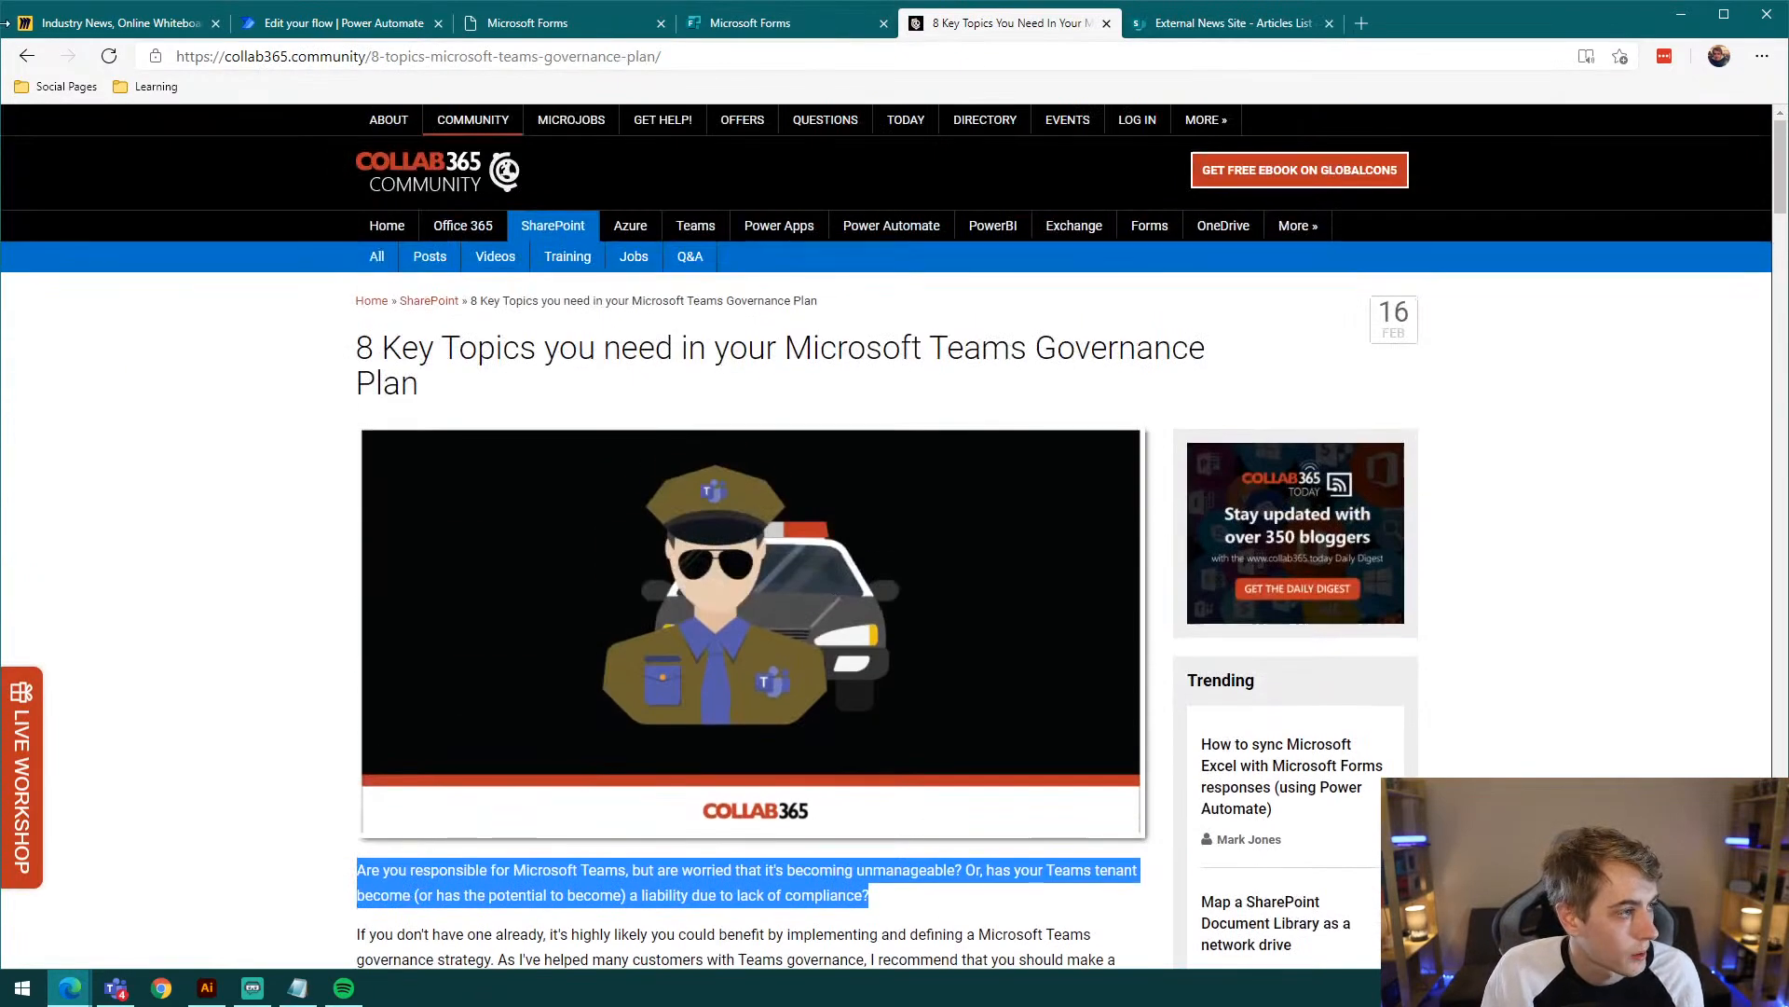
pyautogui.click(28, 58)
pyautogui.click(482, 549)
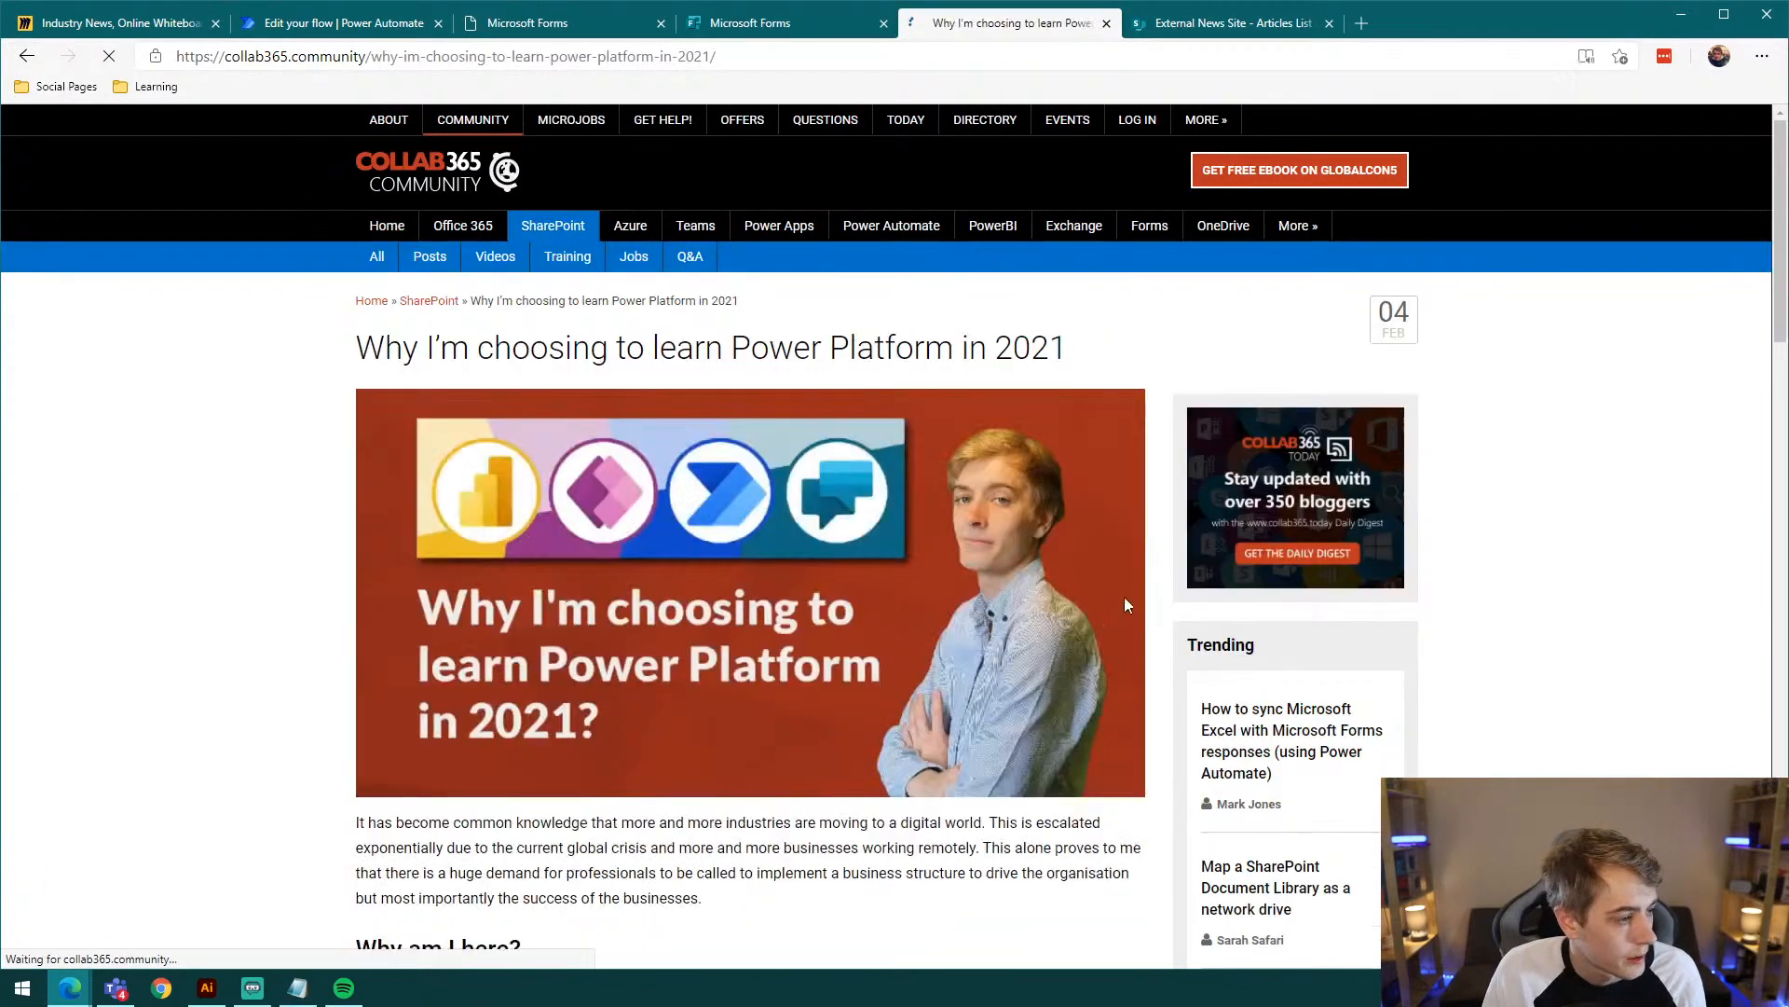
pyautogui.tripleClick(771, 337)
pyautogui.hotkey('ctrl', 'c')
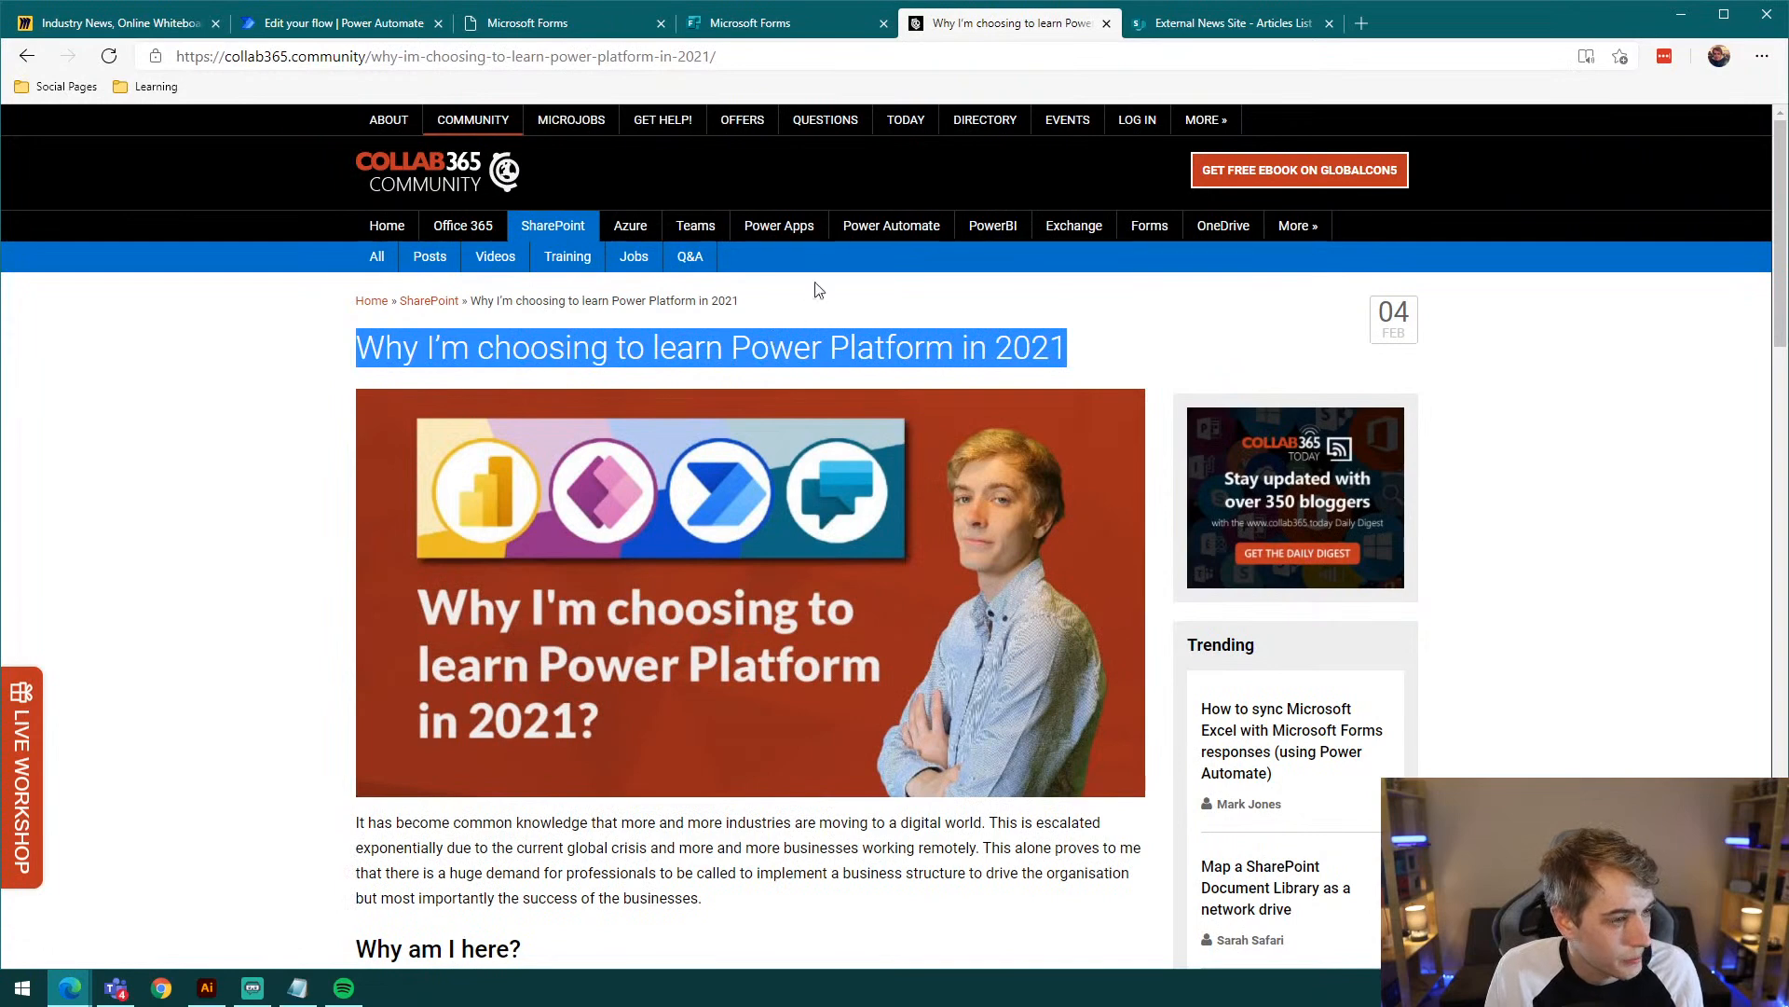
# Step: Start another form response and paste the copied article title as the Title answer
pyautogui.click(1228, 24)
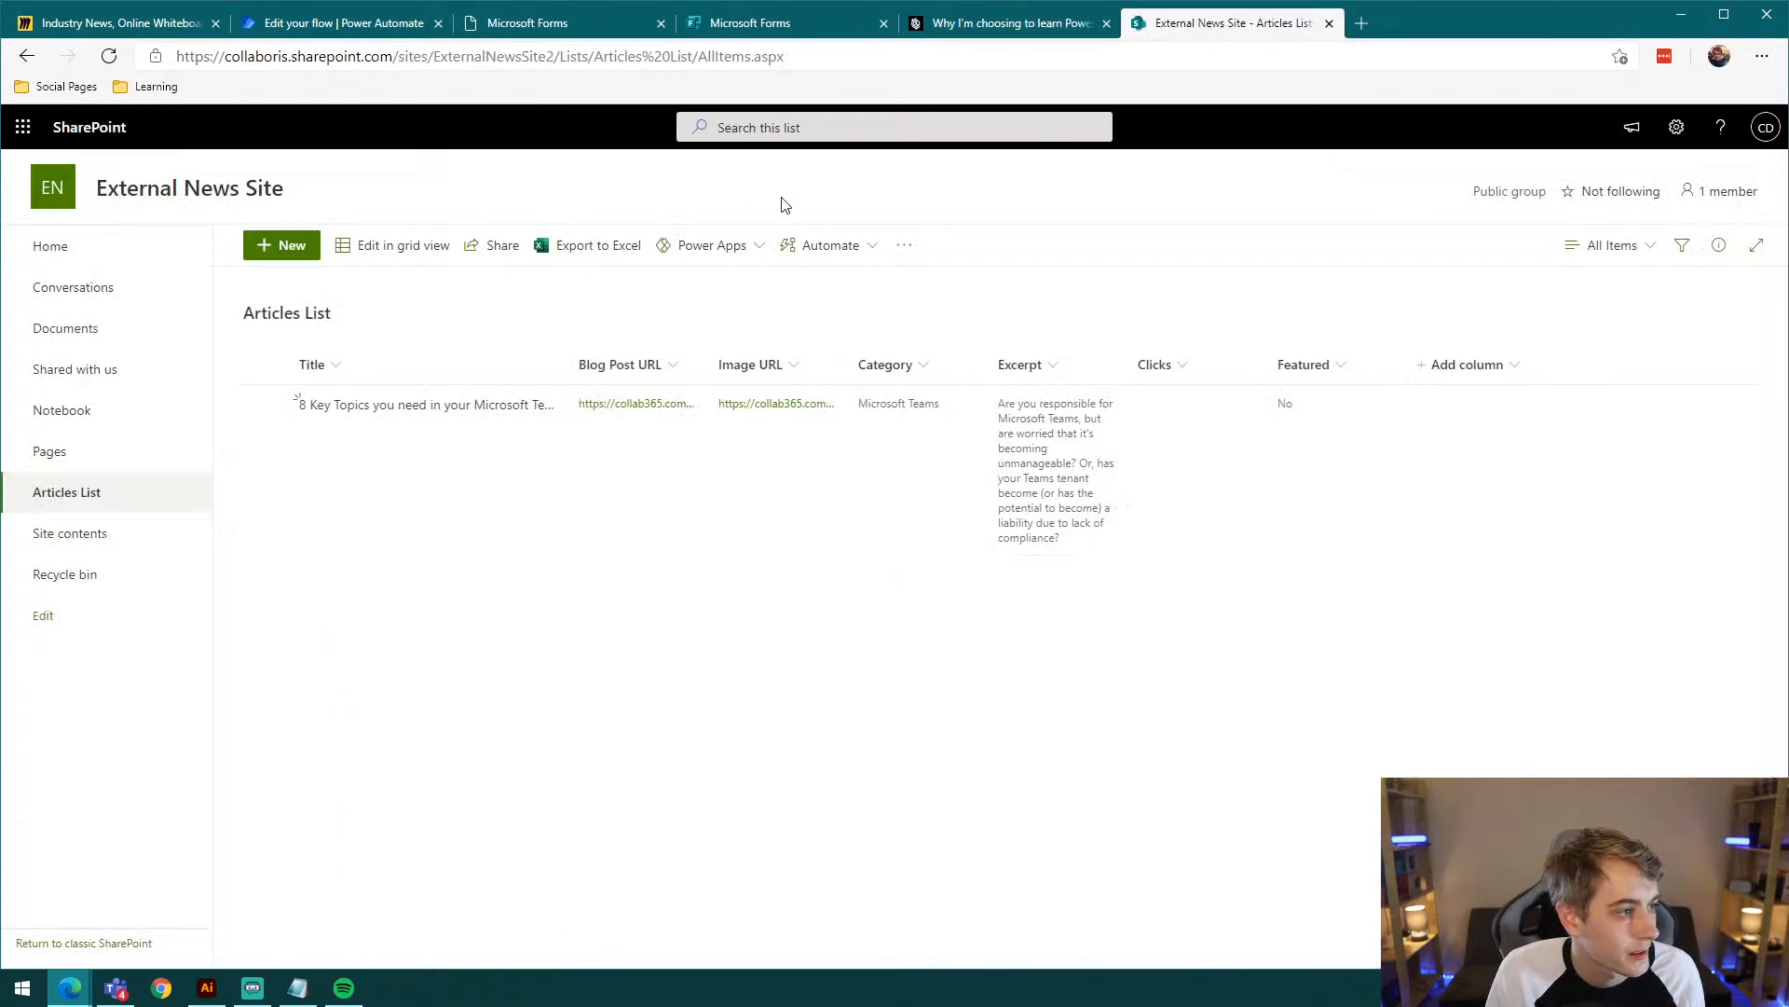
pyautogui.click(776, 26)
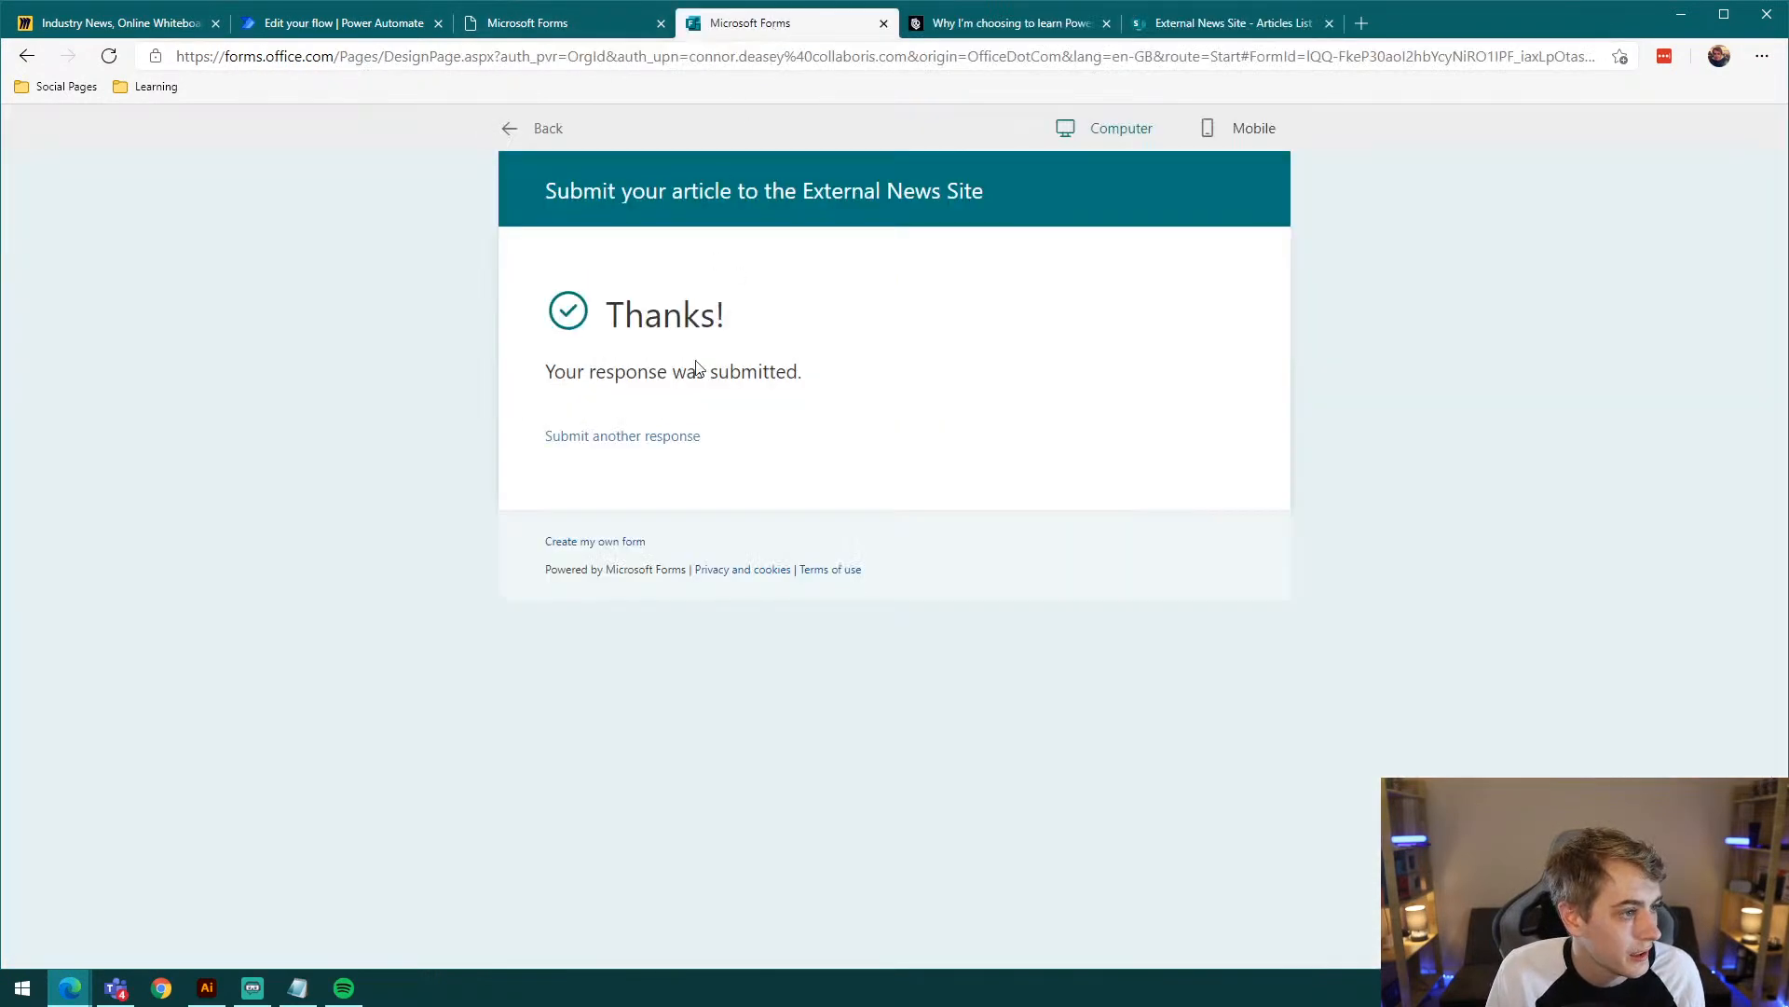
pyautogui.click(626, 435)
pyautogui.click(716, 451)
pyautogui.hotkey('ctrl', 'v')
# Step: Copy the Power Platform article's web address into the form's Blog Post URL answer
pyautogui.click(797, 604)
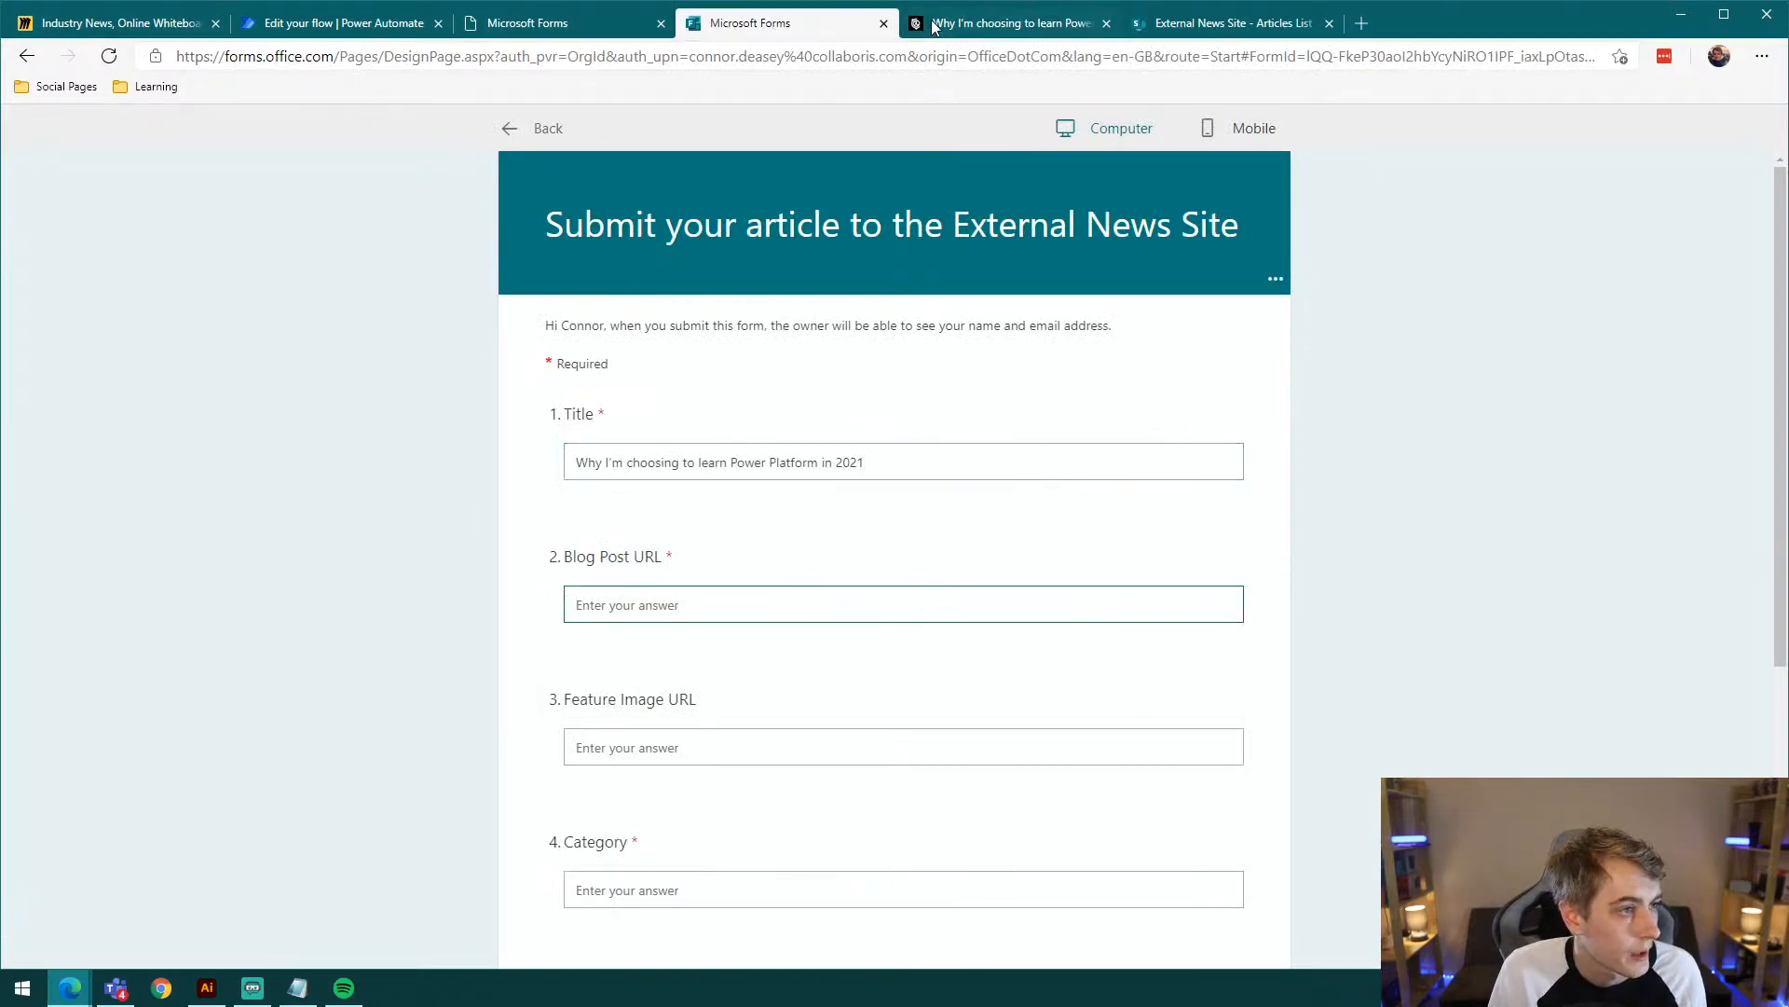
pyautogui.click(932, 26)
pyautogui.click(696, 58)
pyautogui.click(746, 23)
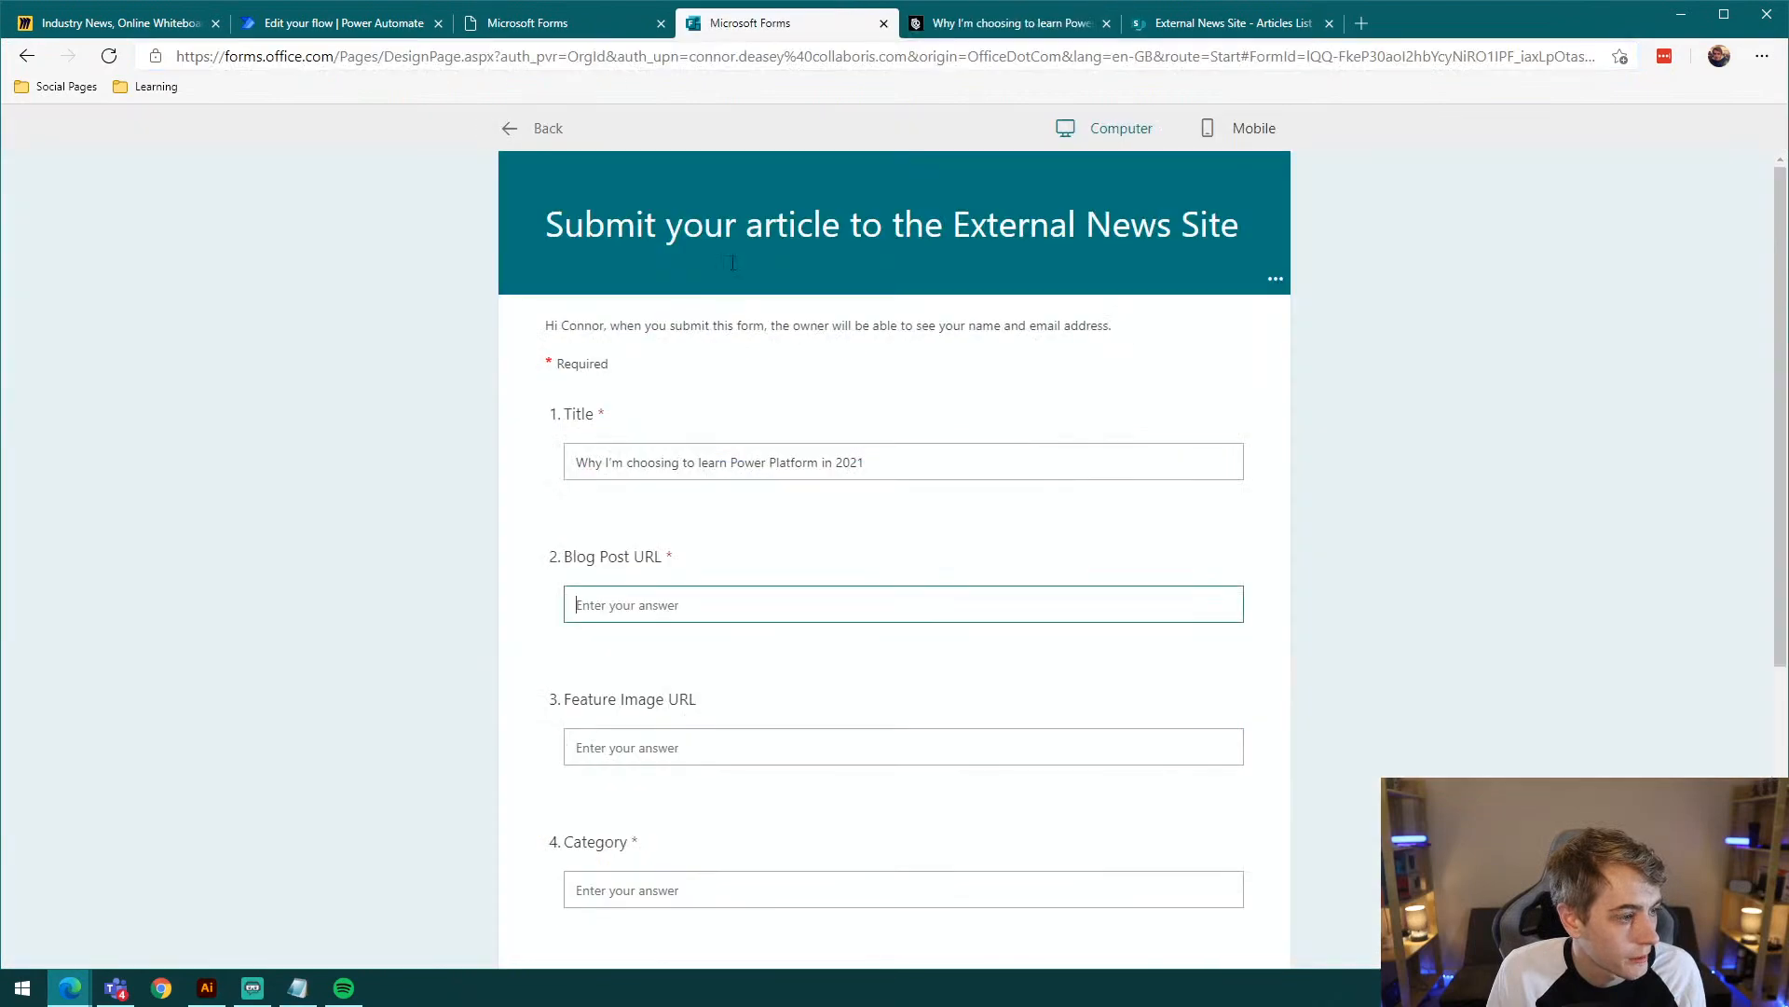
pyautogui.write('https://collab365.community/why-im-choosing-to-learn-power-platform-in-2021/')
# Step: Copy the link of the Power Platform article's header image into the form's Feature Image URL answer
pyautogui.click(977, 25)
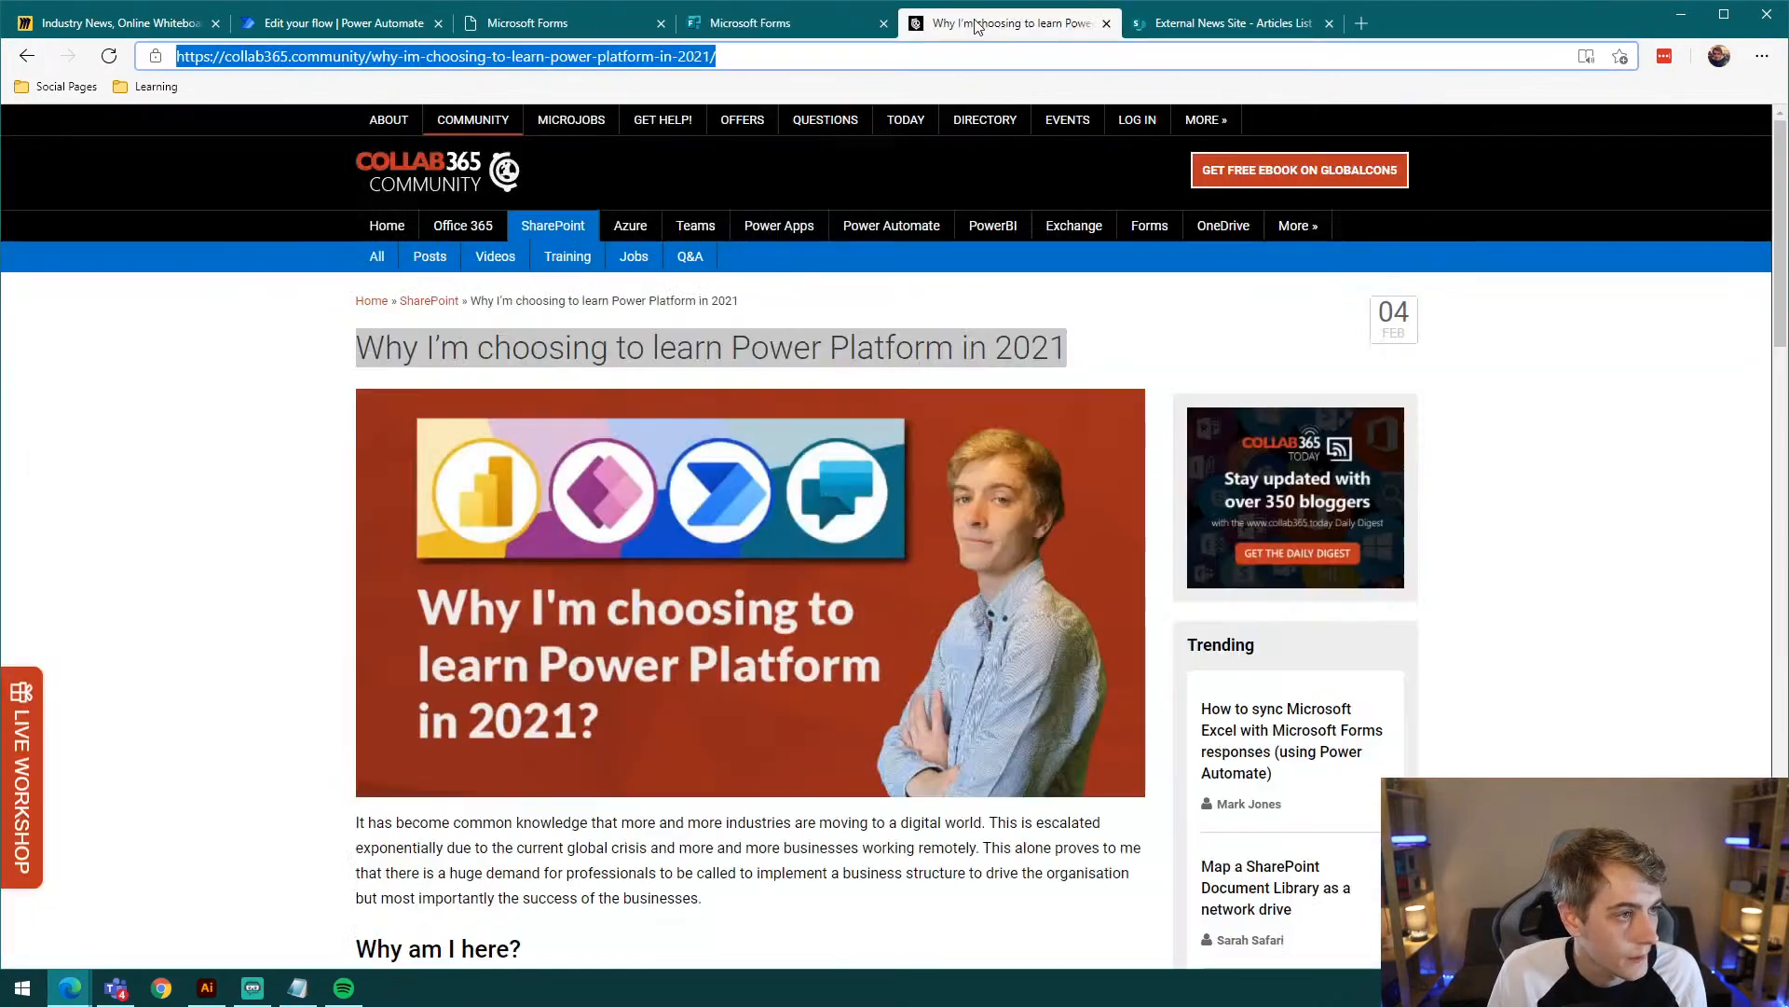
pyautogui.rightClick(776, 572)
pyautogui.click(884, 689)
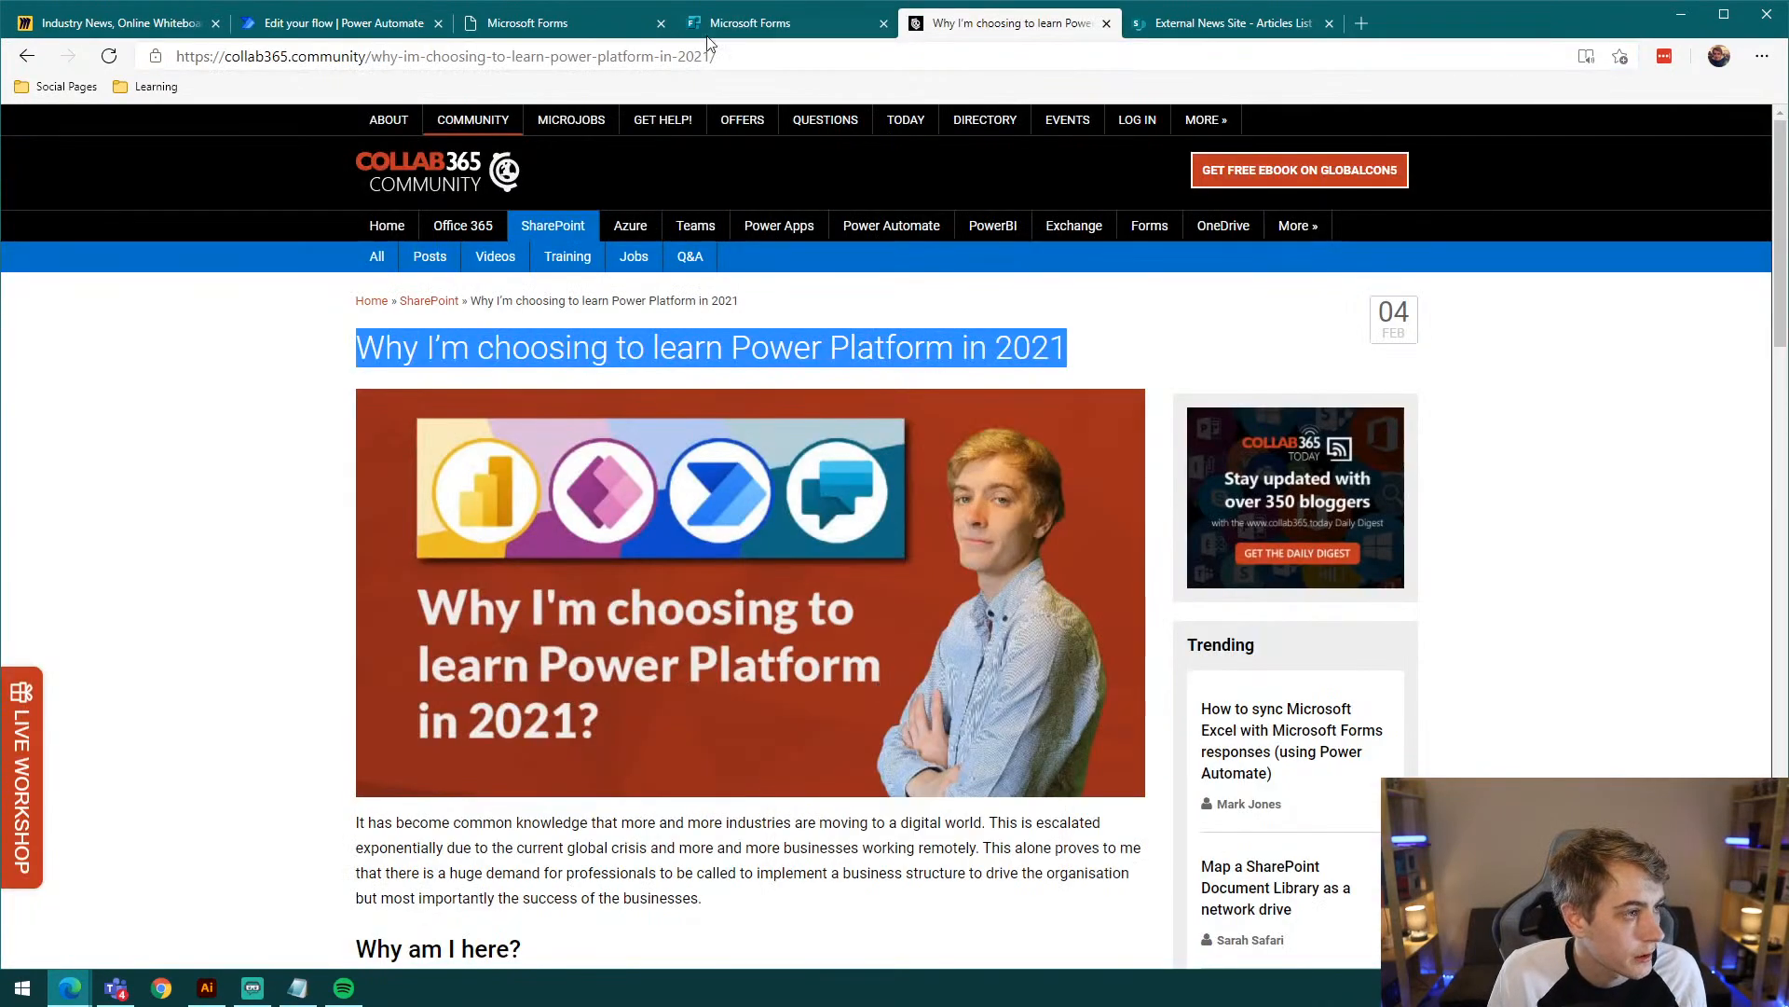
pyautogui.click(697, 26)
pyautogui.click(751, 746)
pyautogui.hotkey('ctrl', 'v')
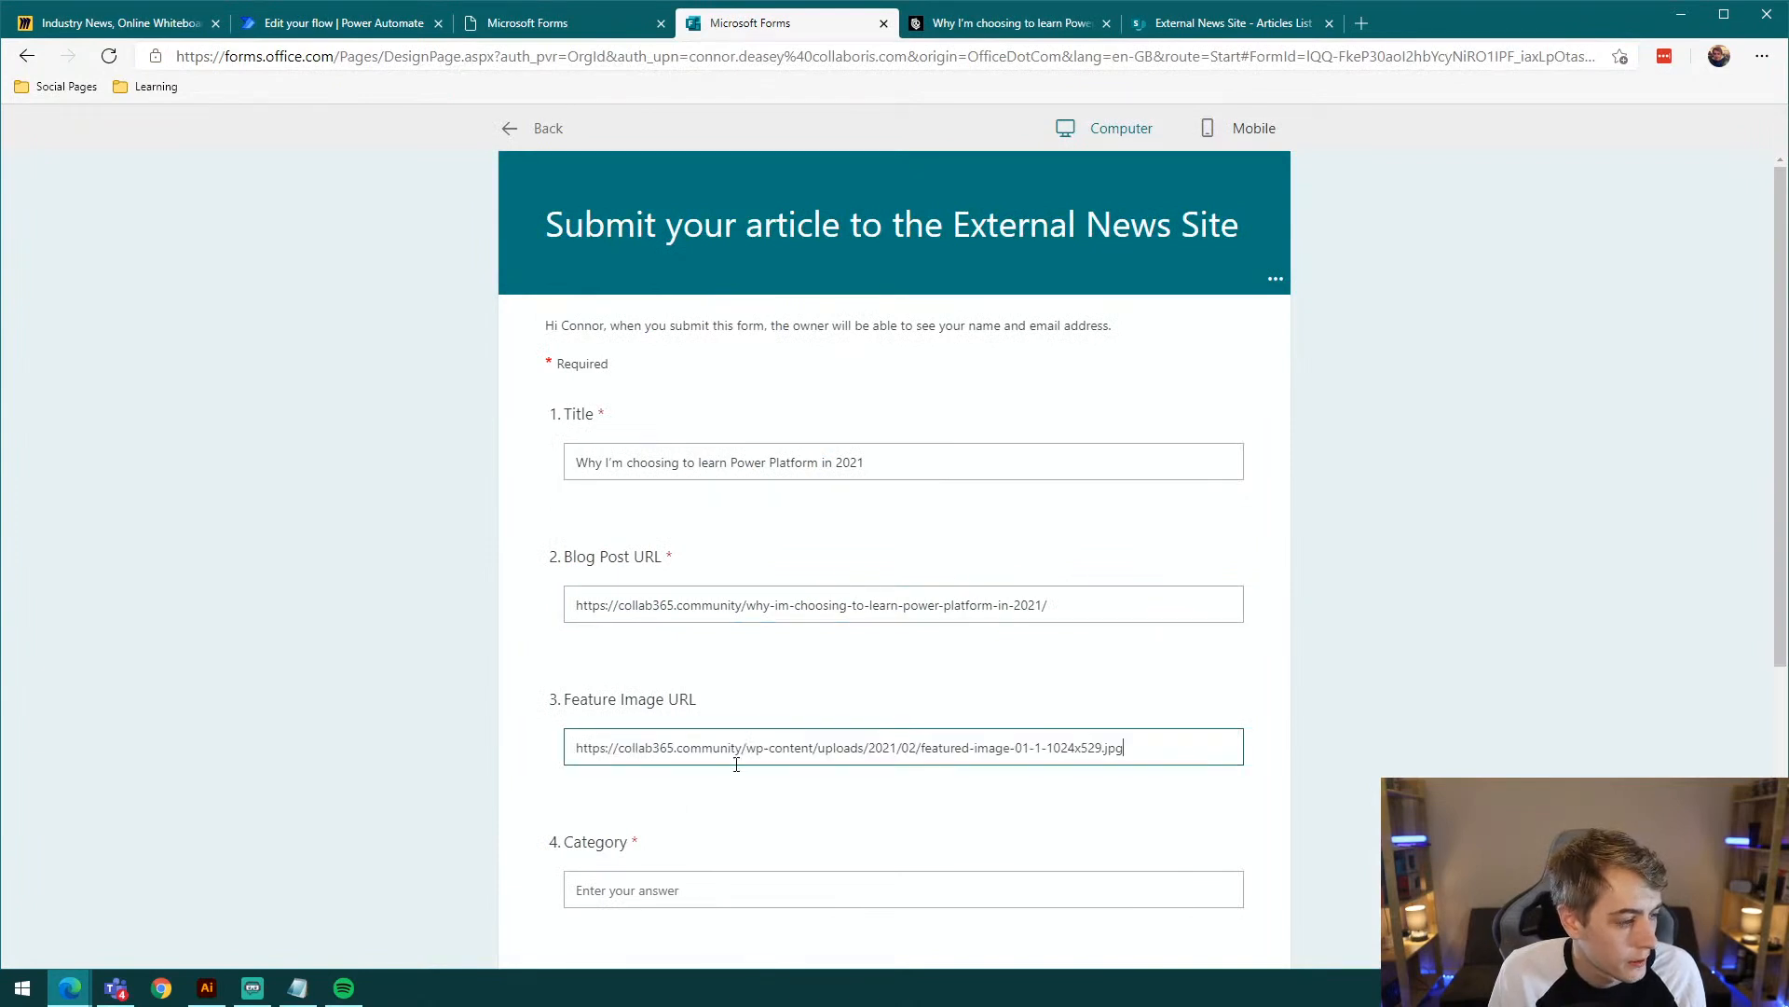
# Step: Enter "Power Platform" as the form's Category answer
pyautogui.scroll(-3, 739, 755)
pyautogui.click(668, 641)
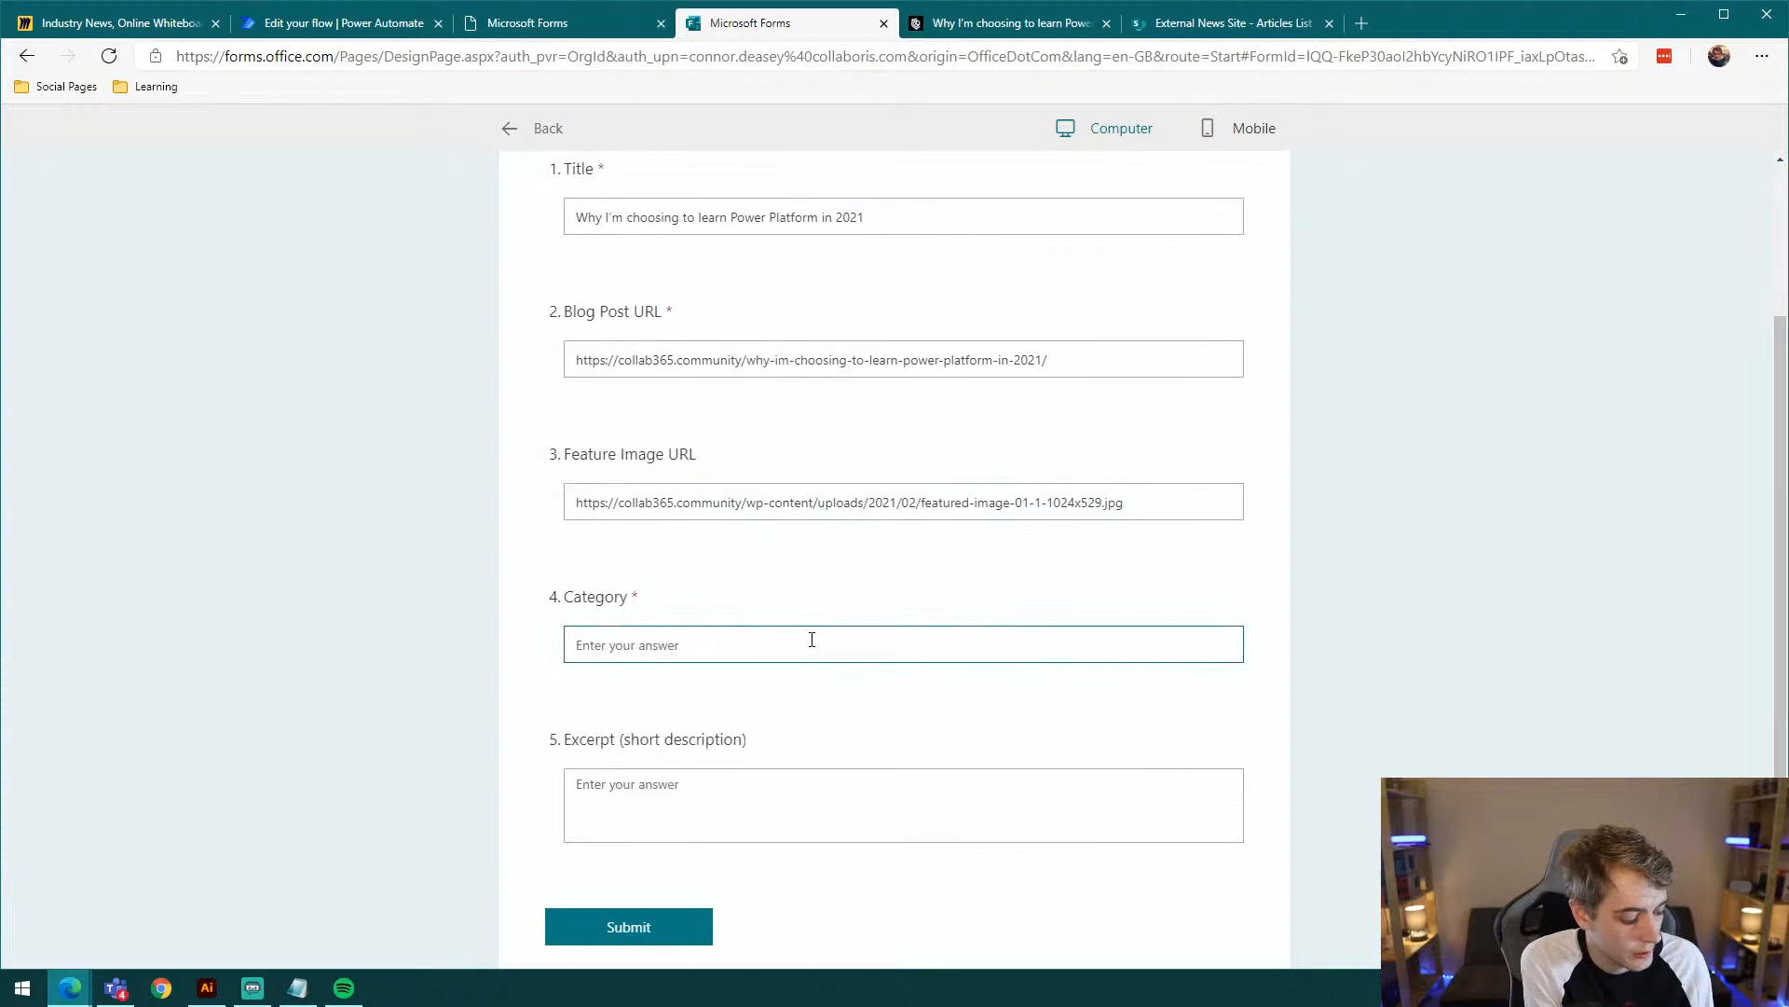
pyautogui.write('Power Platform')
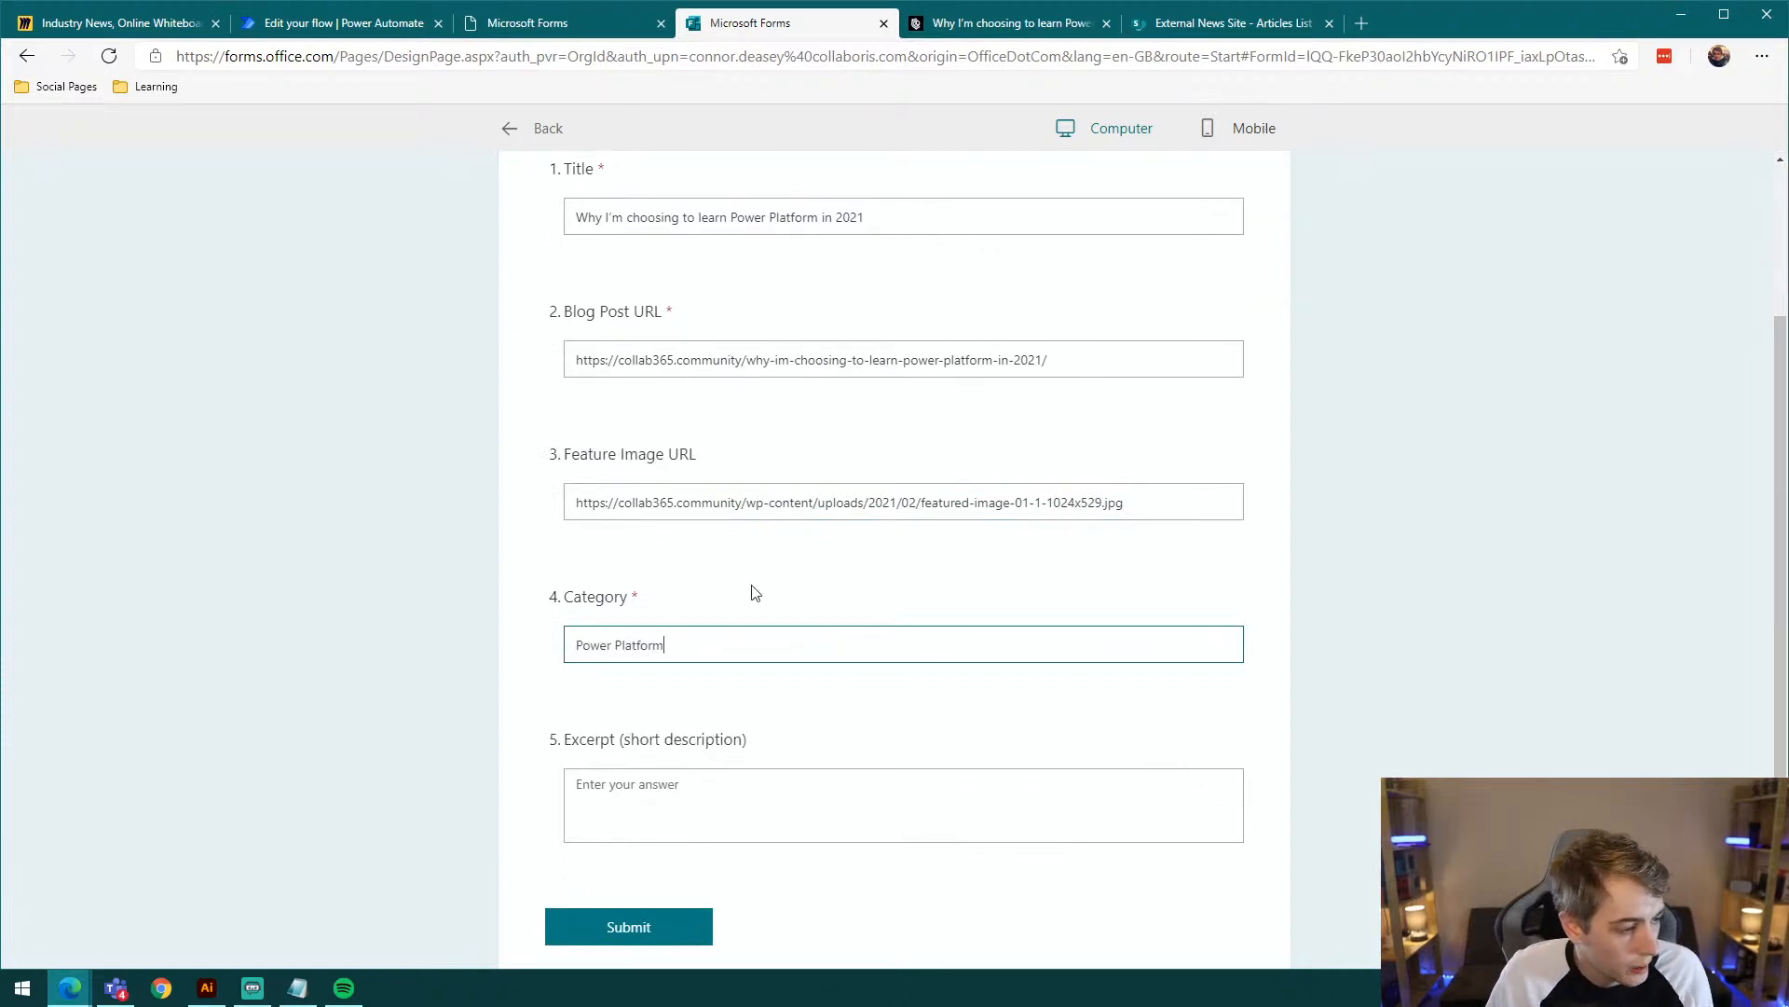
# Step: Copy the article's opening paragraph, starting "It has become common knowledge", into the form's Excerpt (short description) answer
pyautogui.click(1002, 22)
pyautogui.scroll(-4, 767, 463)
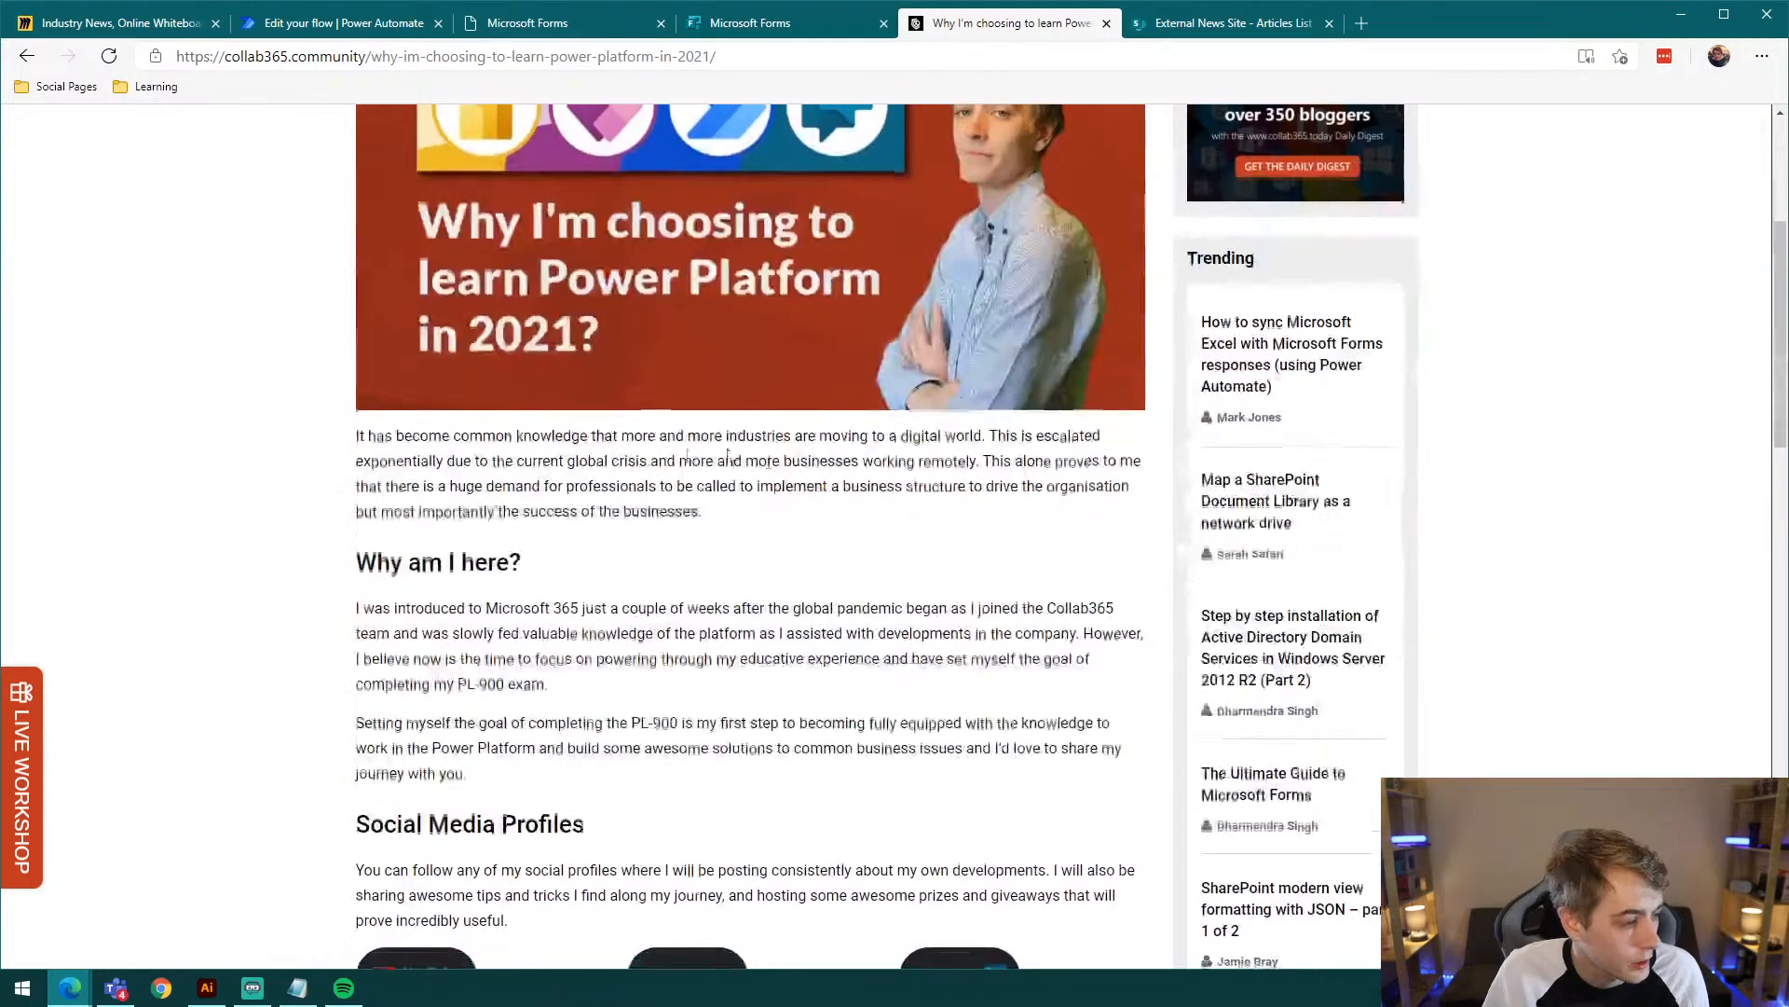
pyautogui.moveTo(708, 517); pyautogui.dragTo(347, 448)
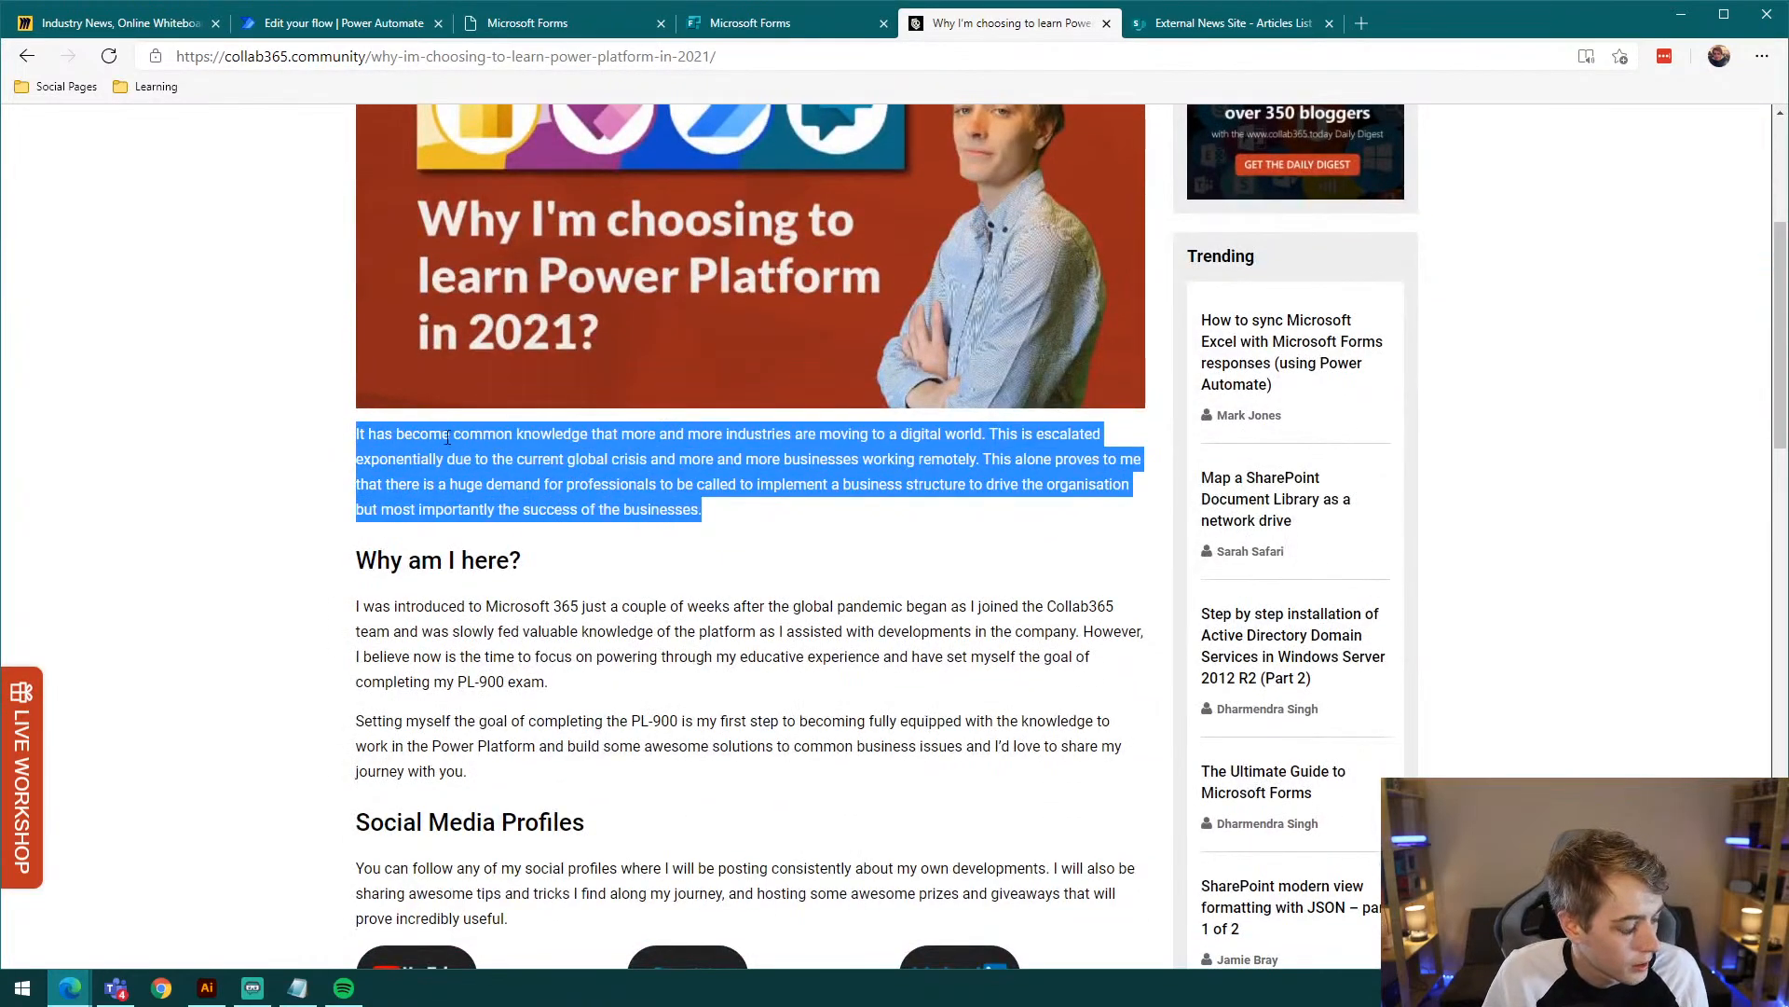
pyautogui.click(741, 22)
pyautogui.click(683, 812)
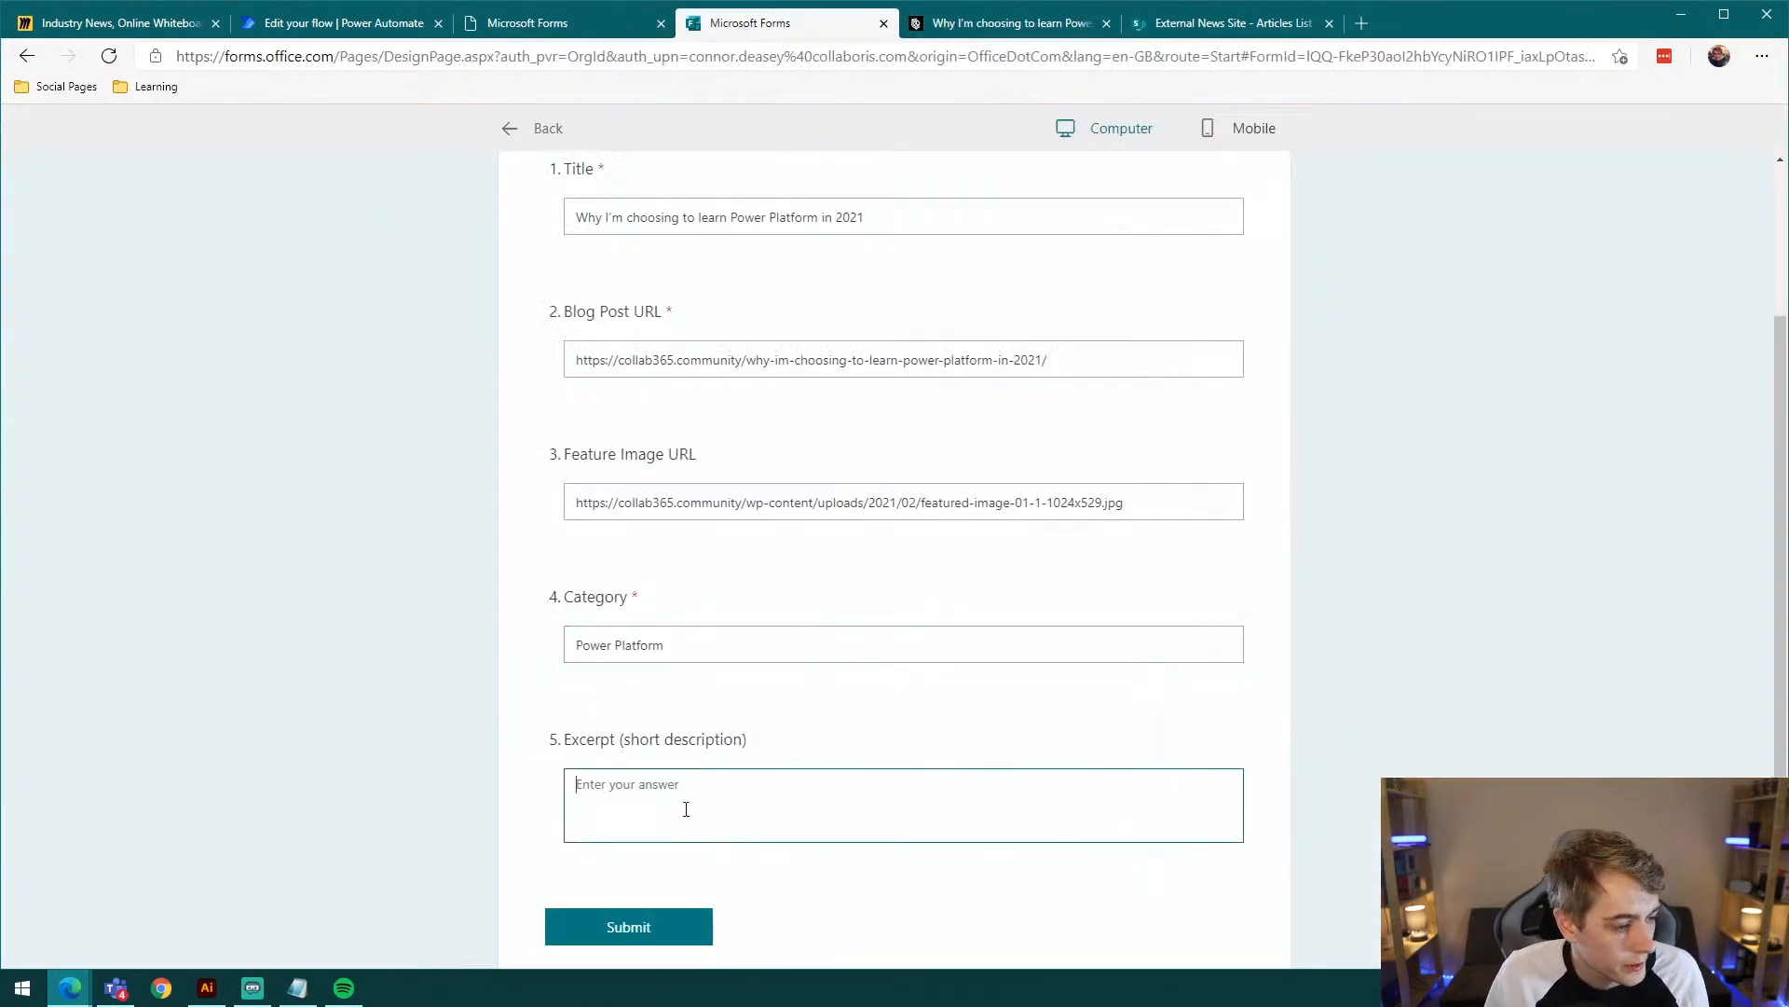
pyautogui.hotkey('ctrl', 'v')
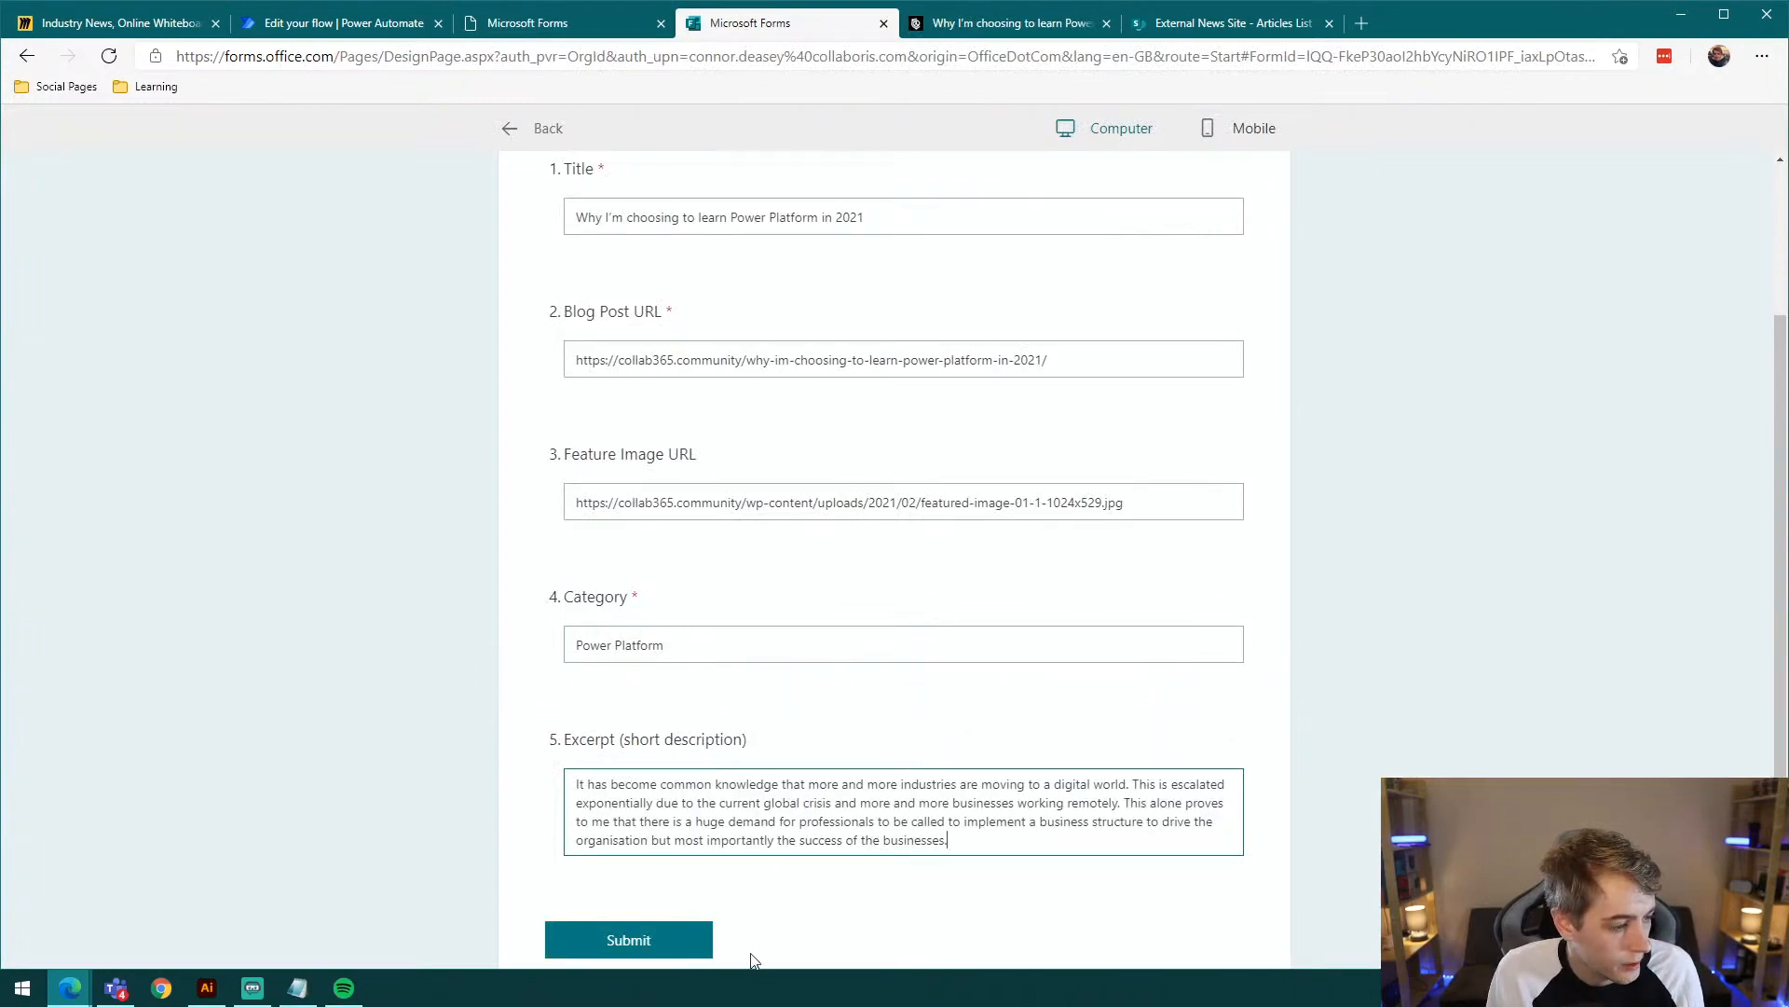
# Step: Review the completed Power Platform article answers, submit the form, and start another response
pyautogui.scroll(5, 755, 932)
pyautogui.scroll(-7, 702, 759)
pyautogui.click(628, 707)
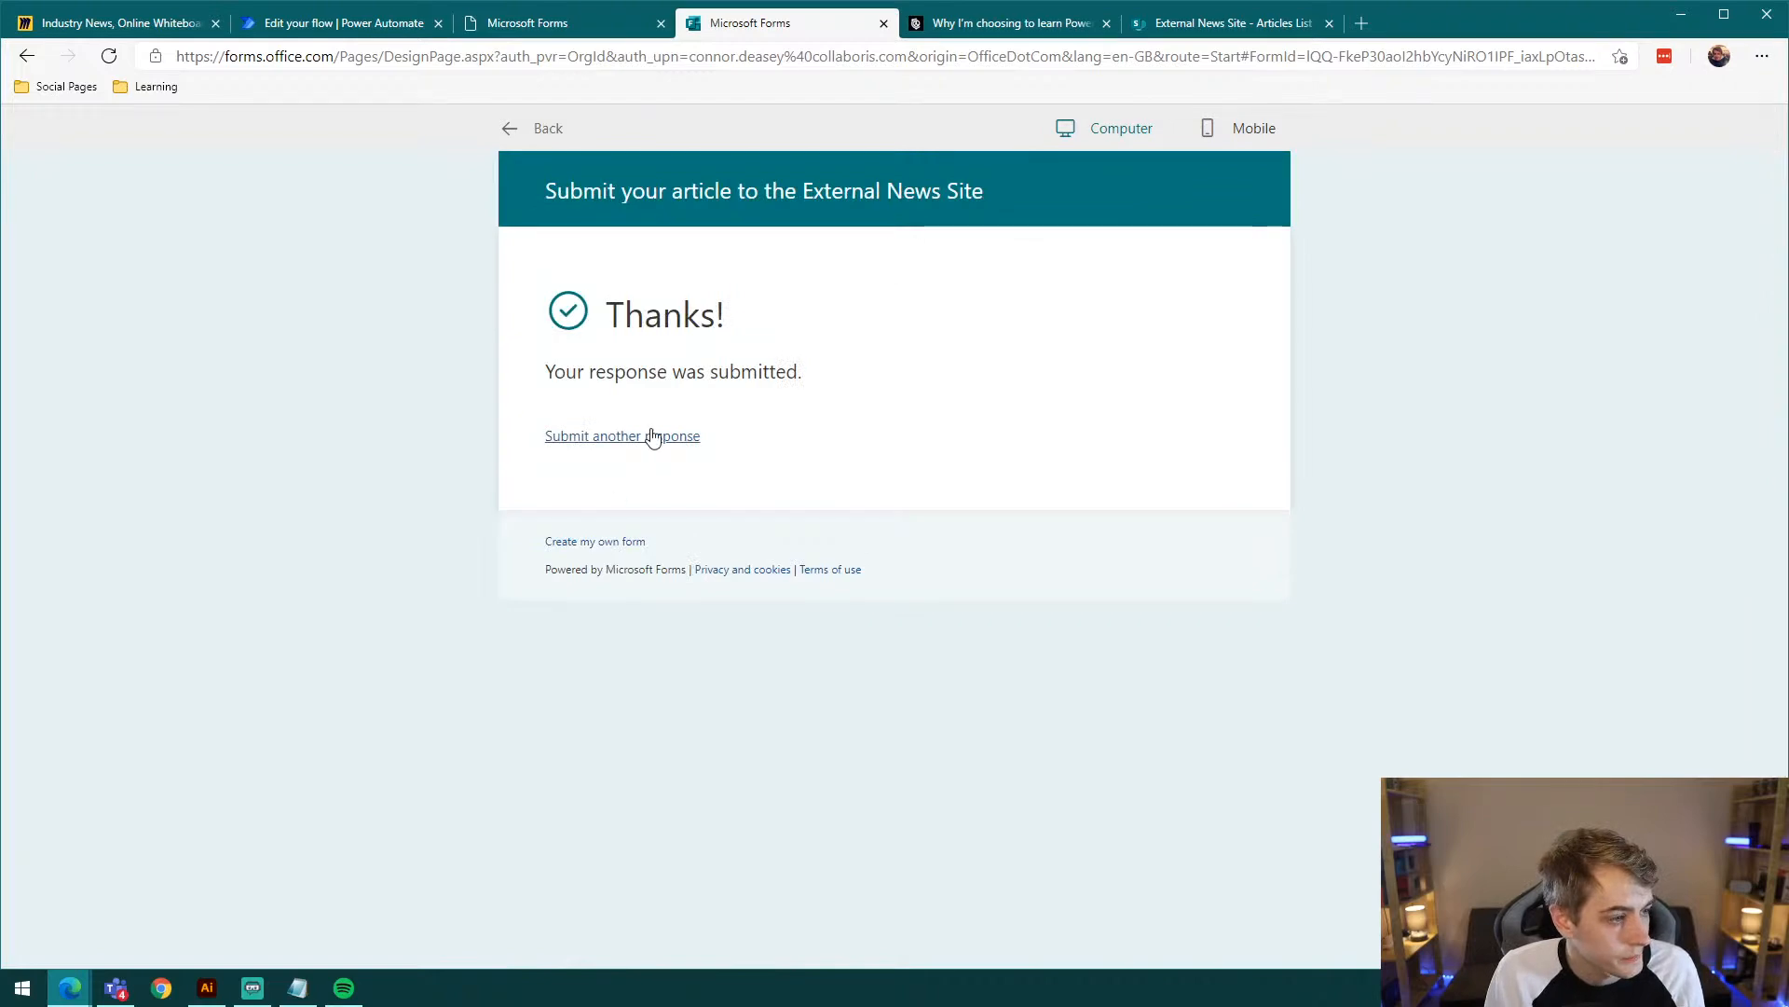
pyautogui.click(632, 437)
# Step: Return to the Collab365 Community home page and open the article "Is Dynamics 365 worth learning?"
pyautogui.click(1005, 33)
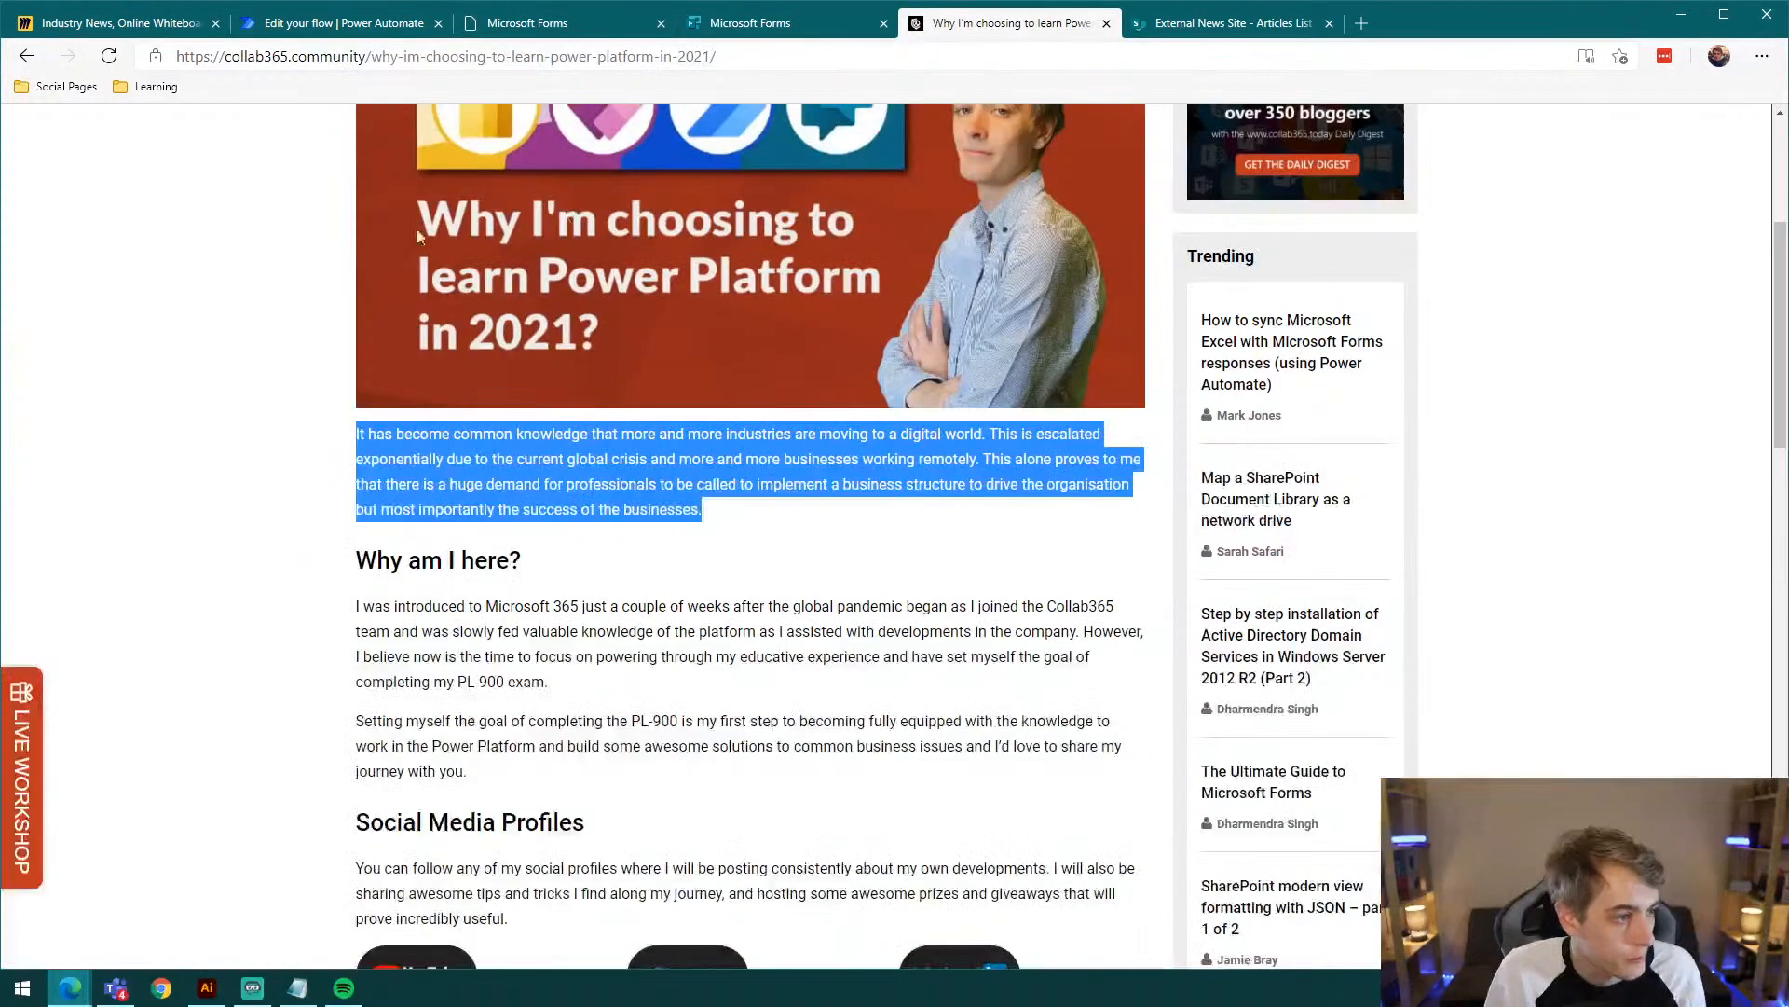
pyautogui.click(27, 56)
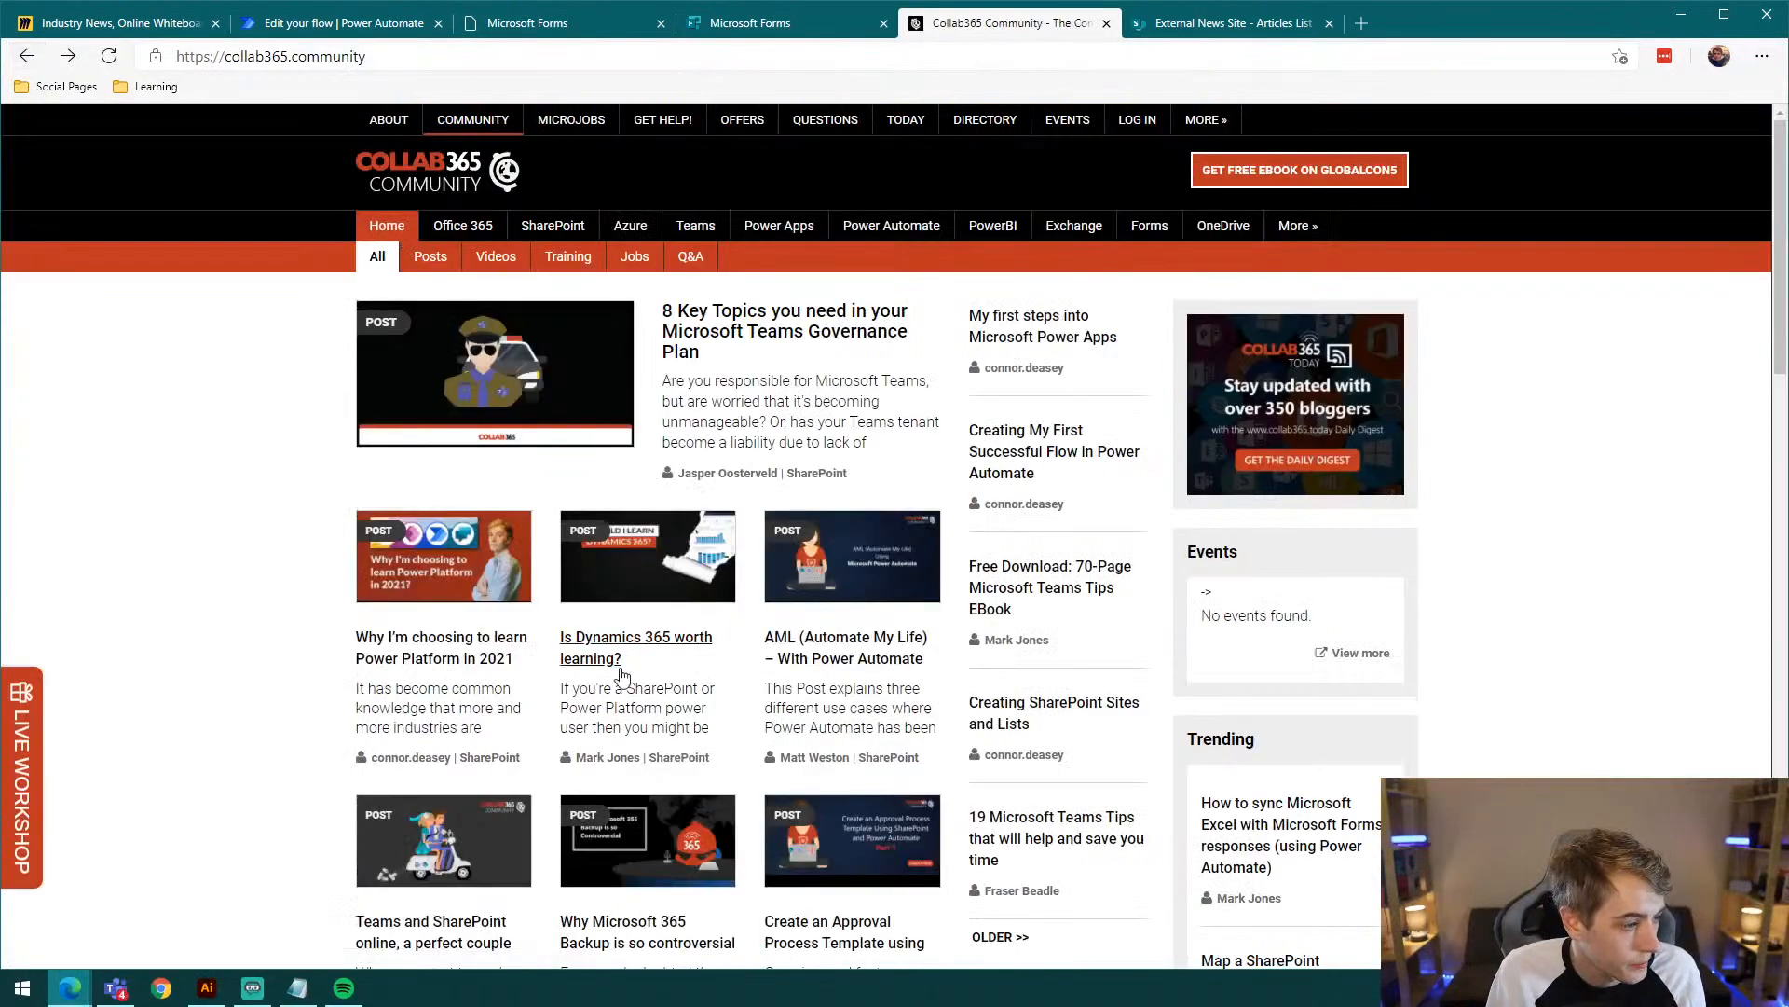
pyautogui.click(673, 647)
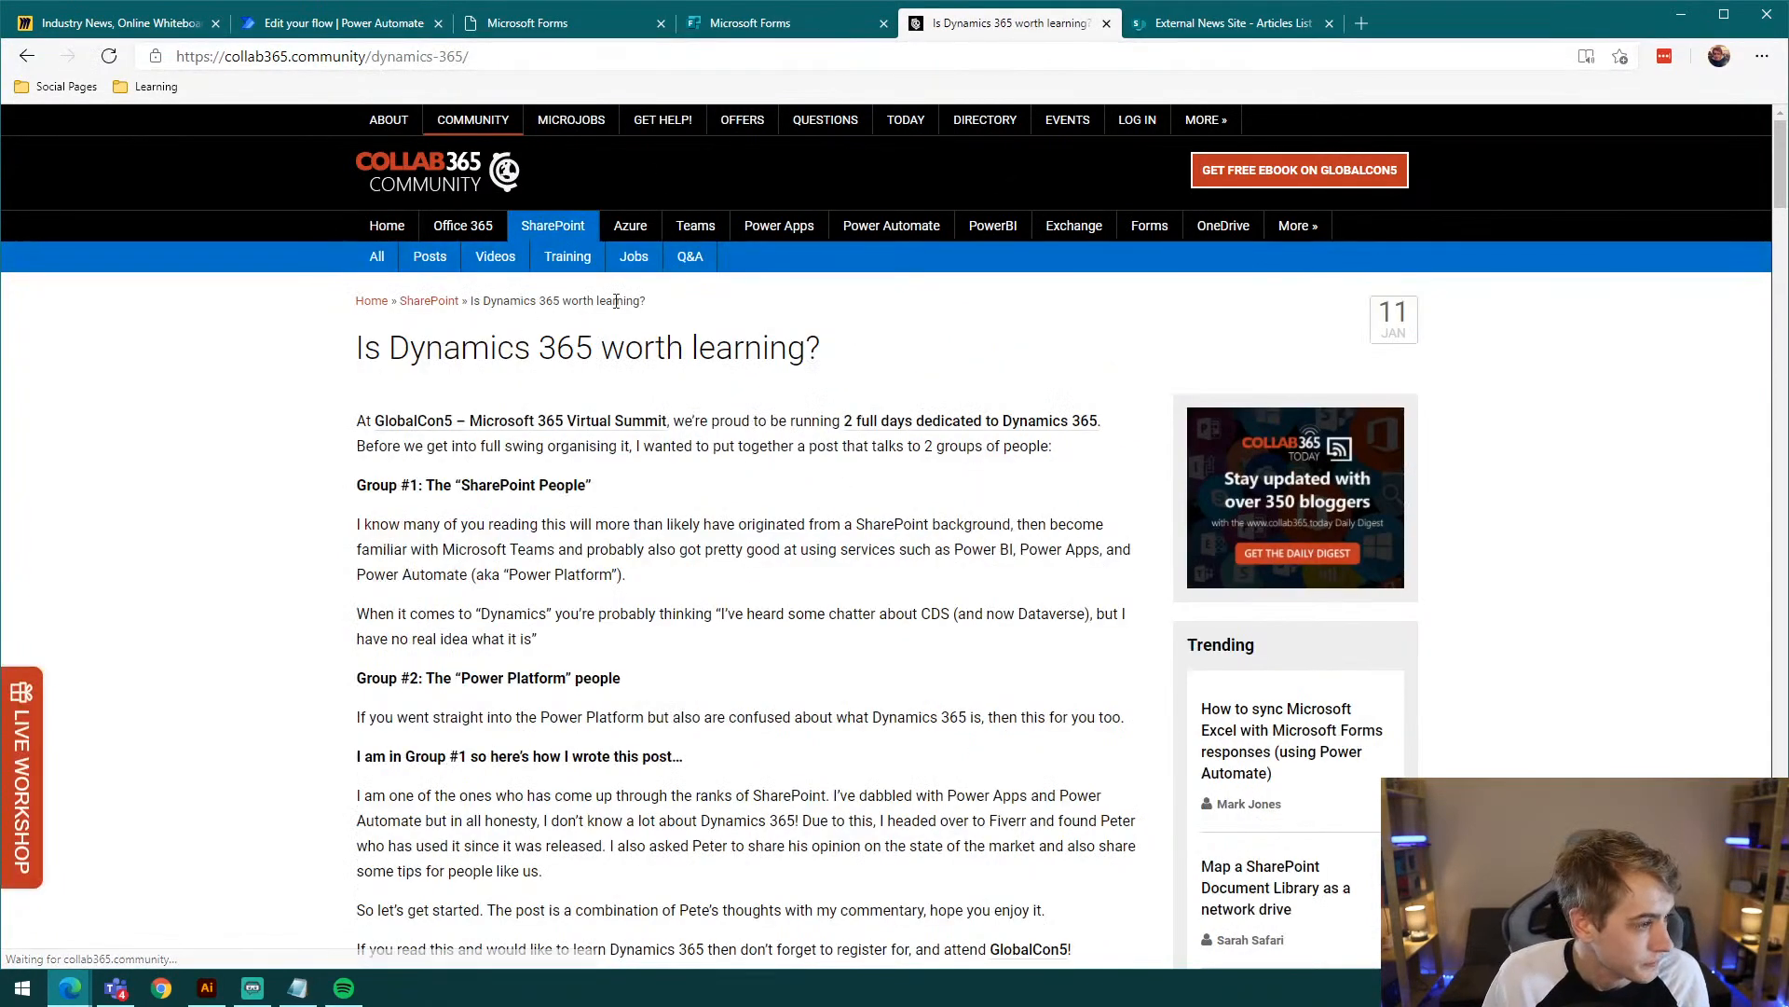
pyautogui.click(504, 57)
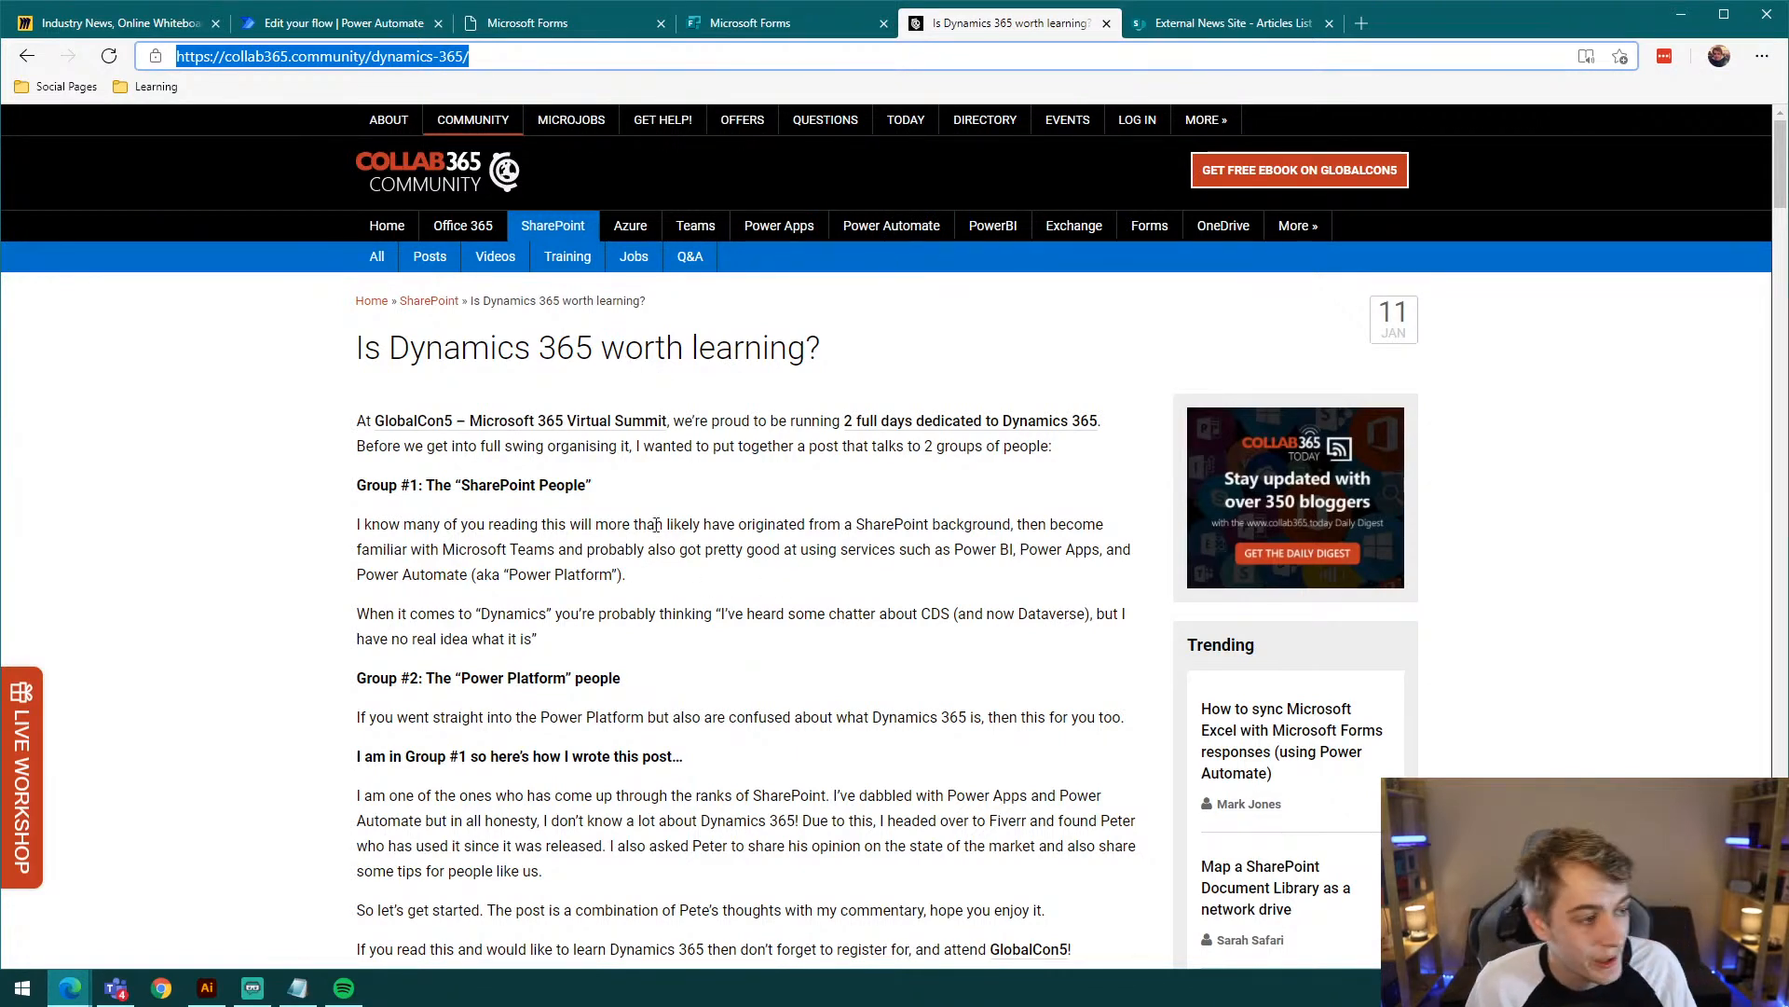
pyautogui.moveTo(822, 337); pyautogui.dragTo(329, 356)
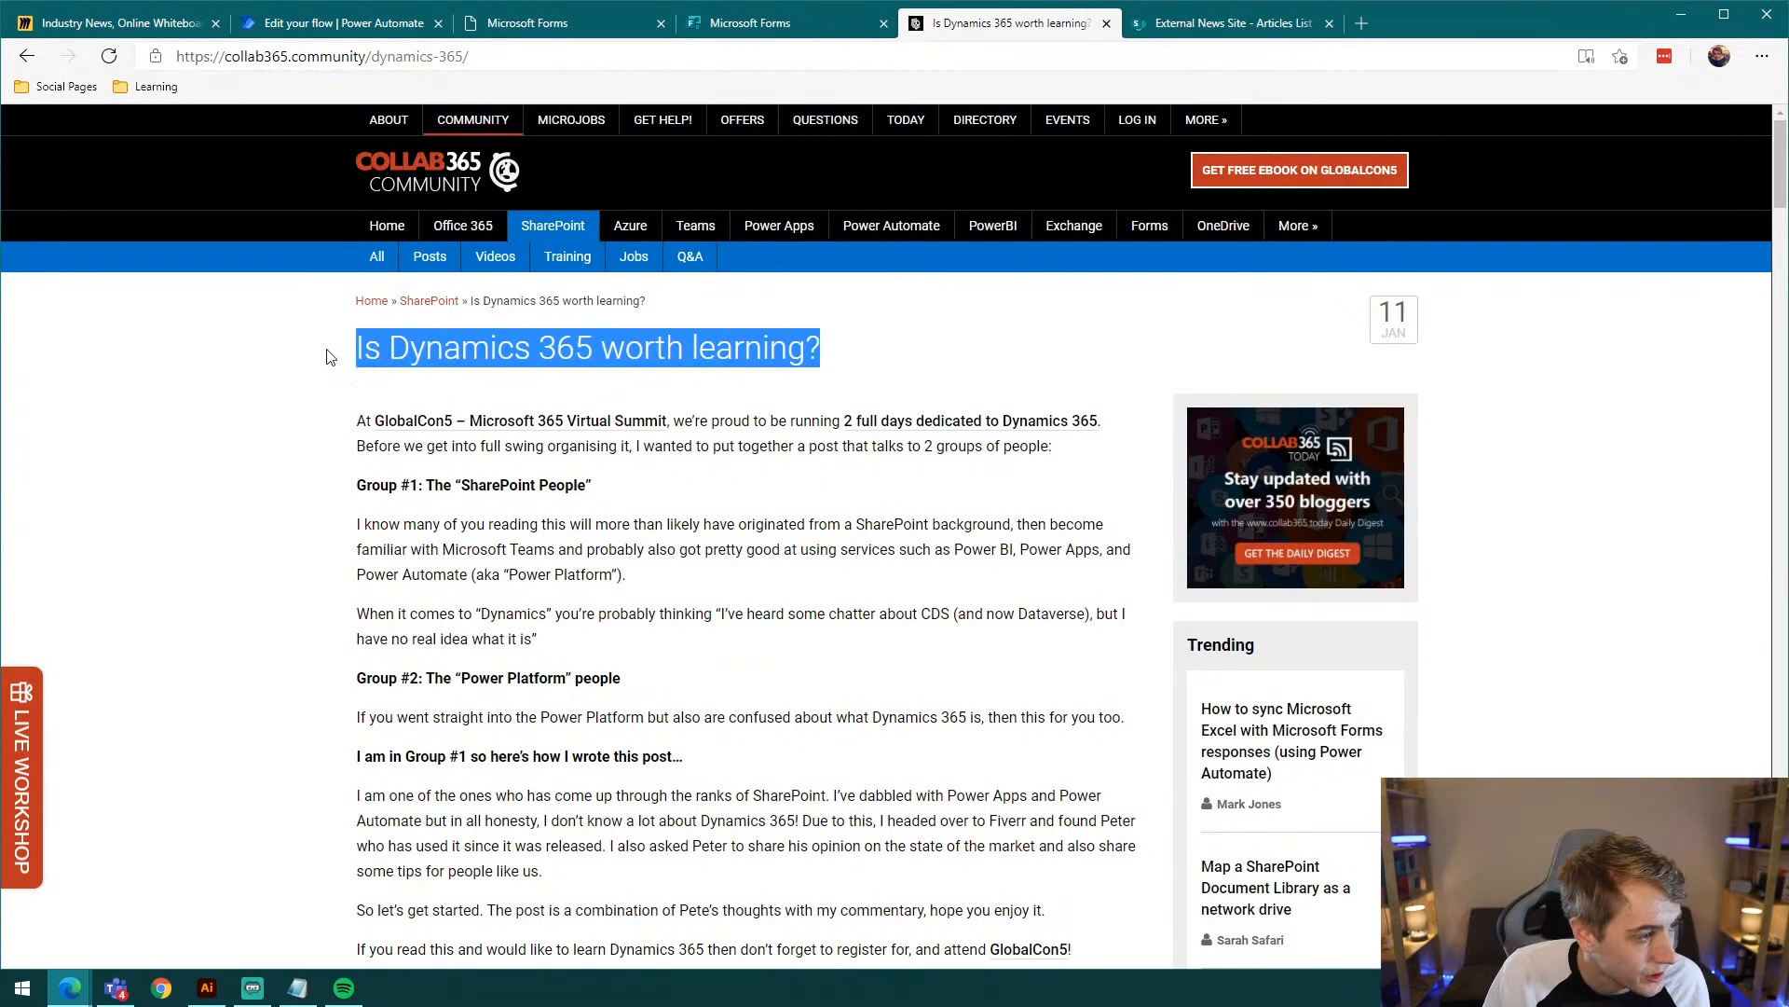
pyautogui.click(890, 353)
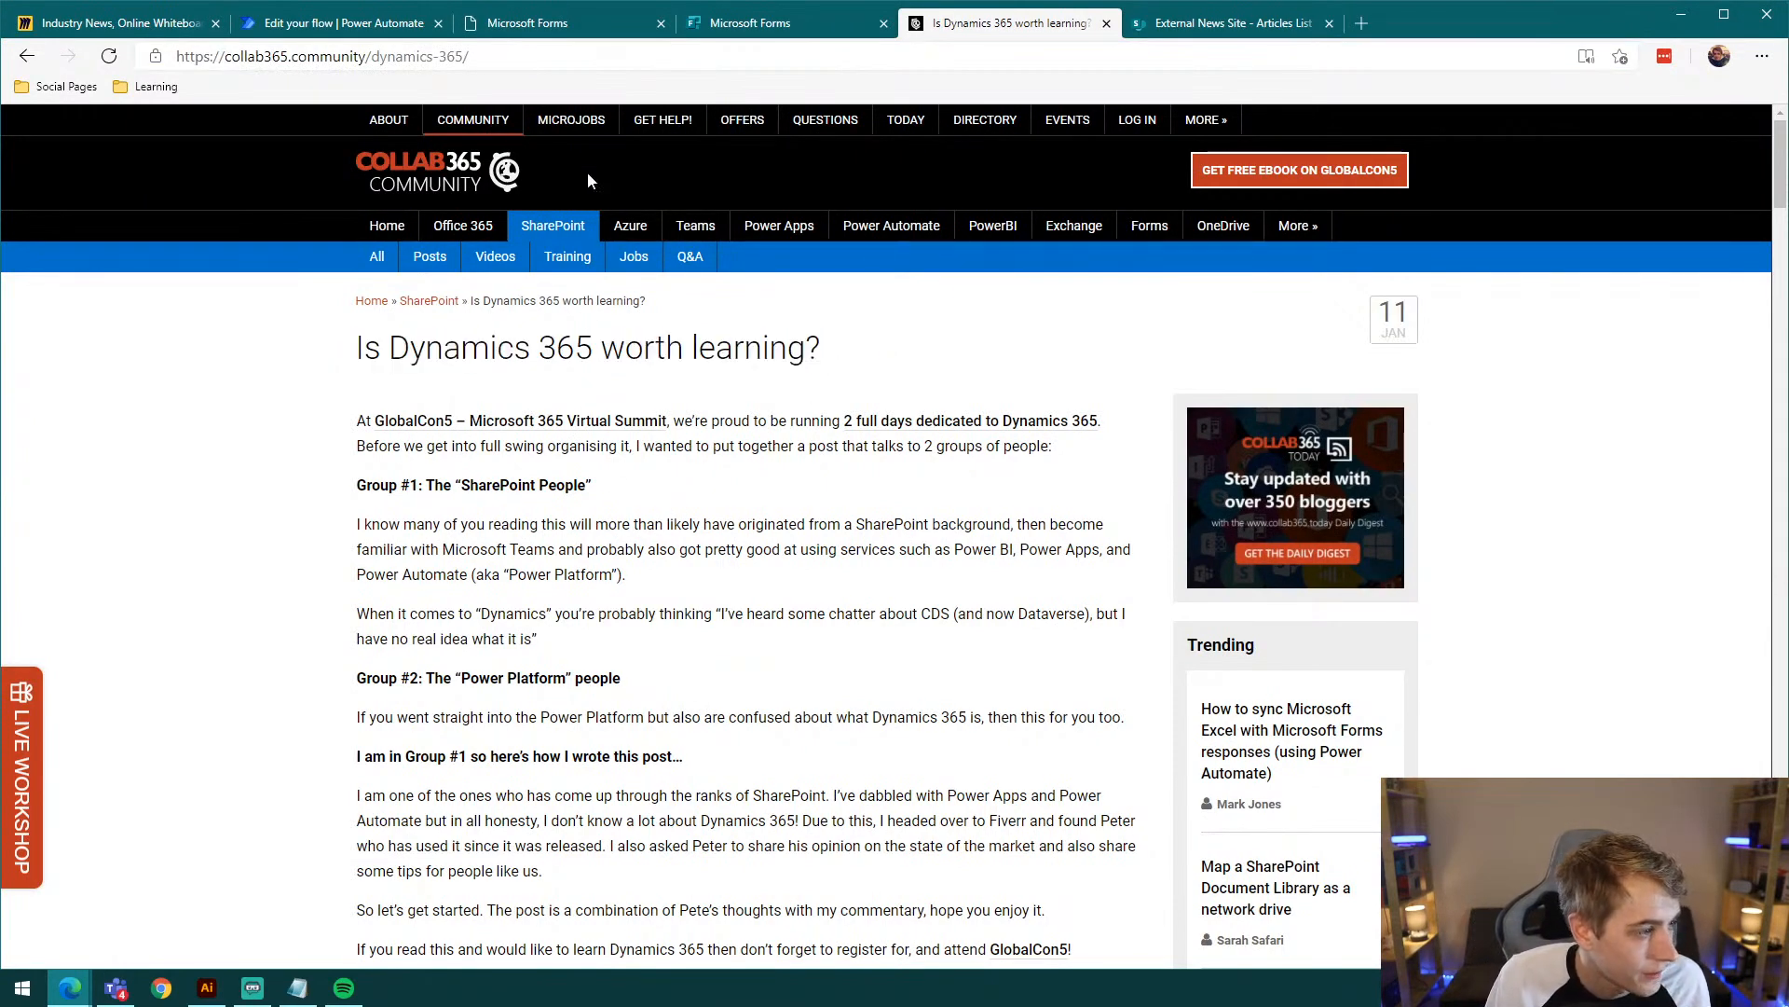
pyautogui.moveTo(850, 359); pyautogui.dragTo(491, 362)
pyautogui.click(837, 365)
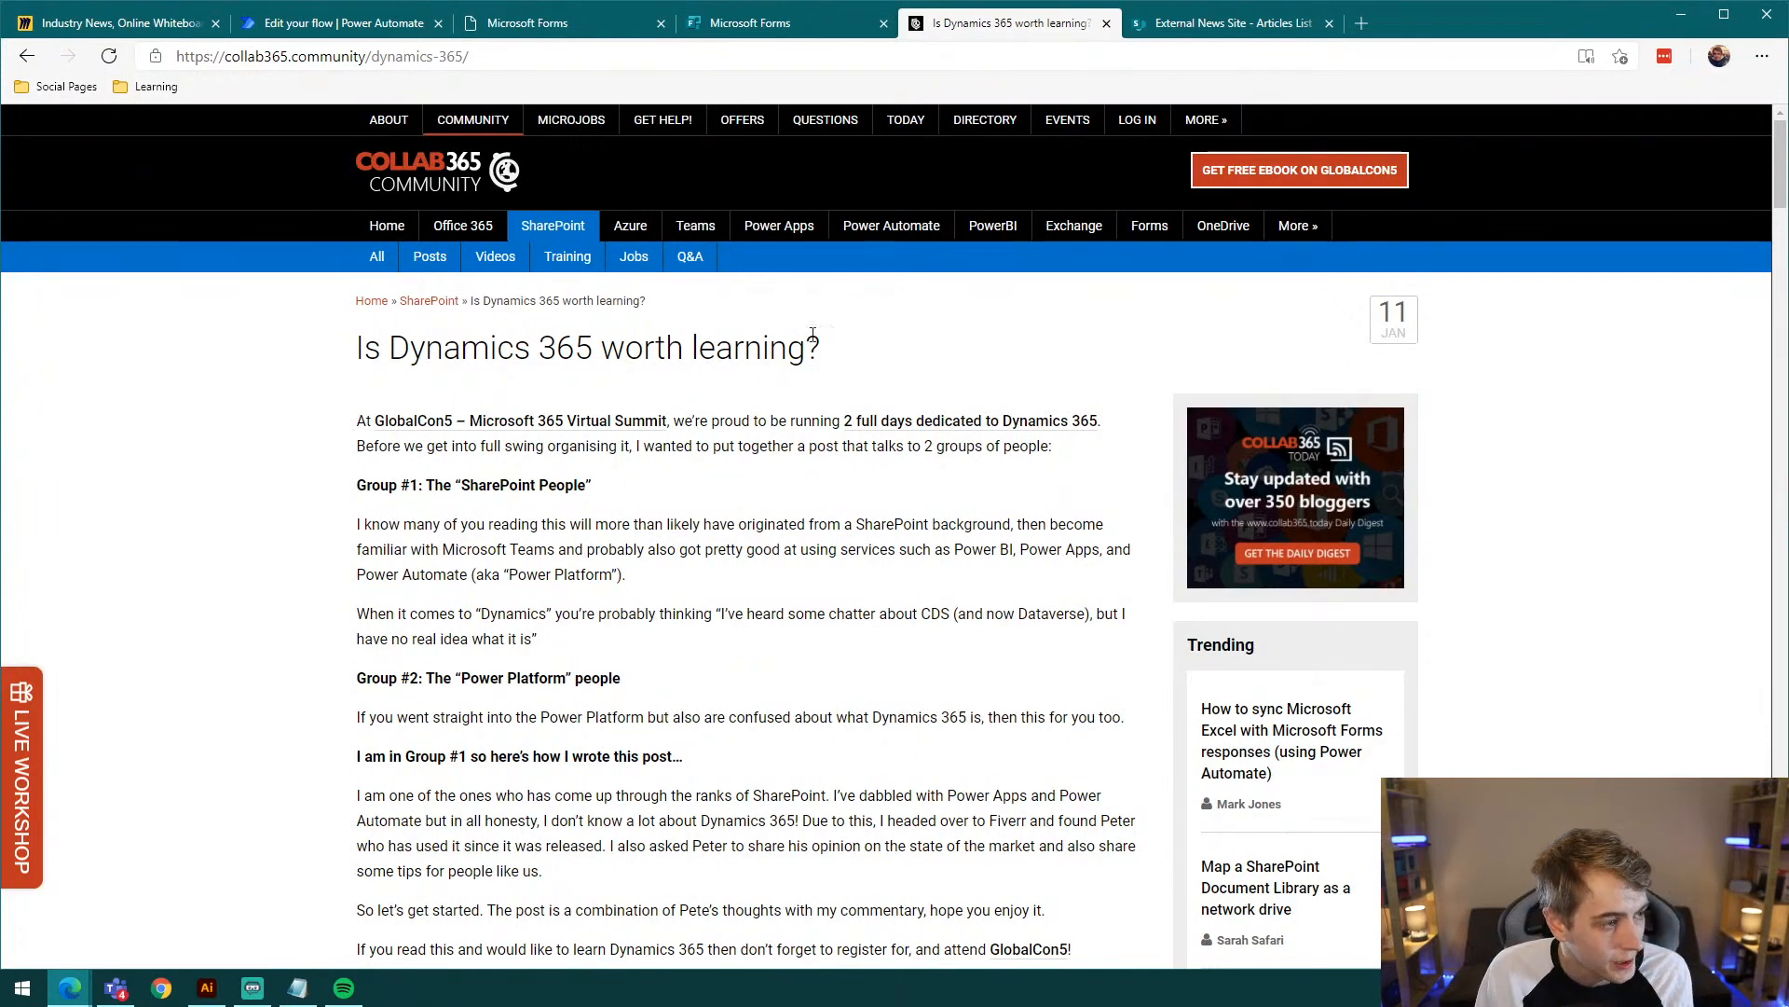
pyautogui.moveTo(851, 347); pyautogui.dragTo(353, 352)
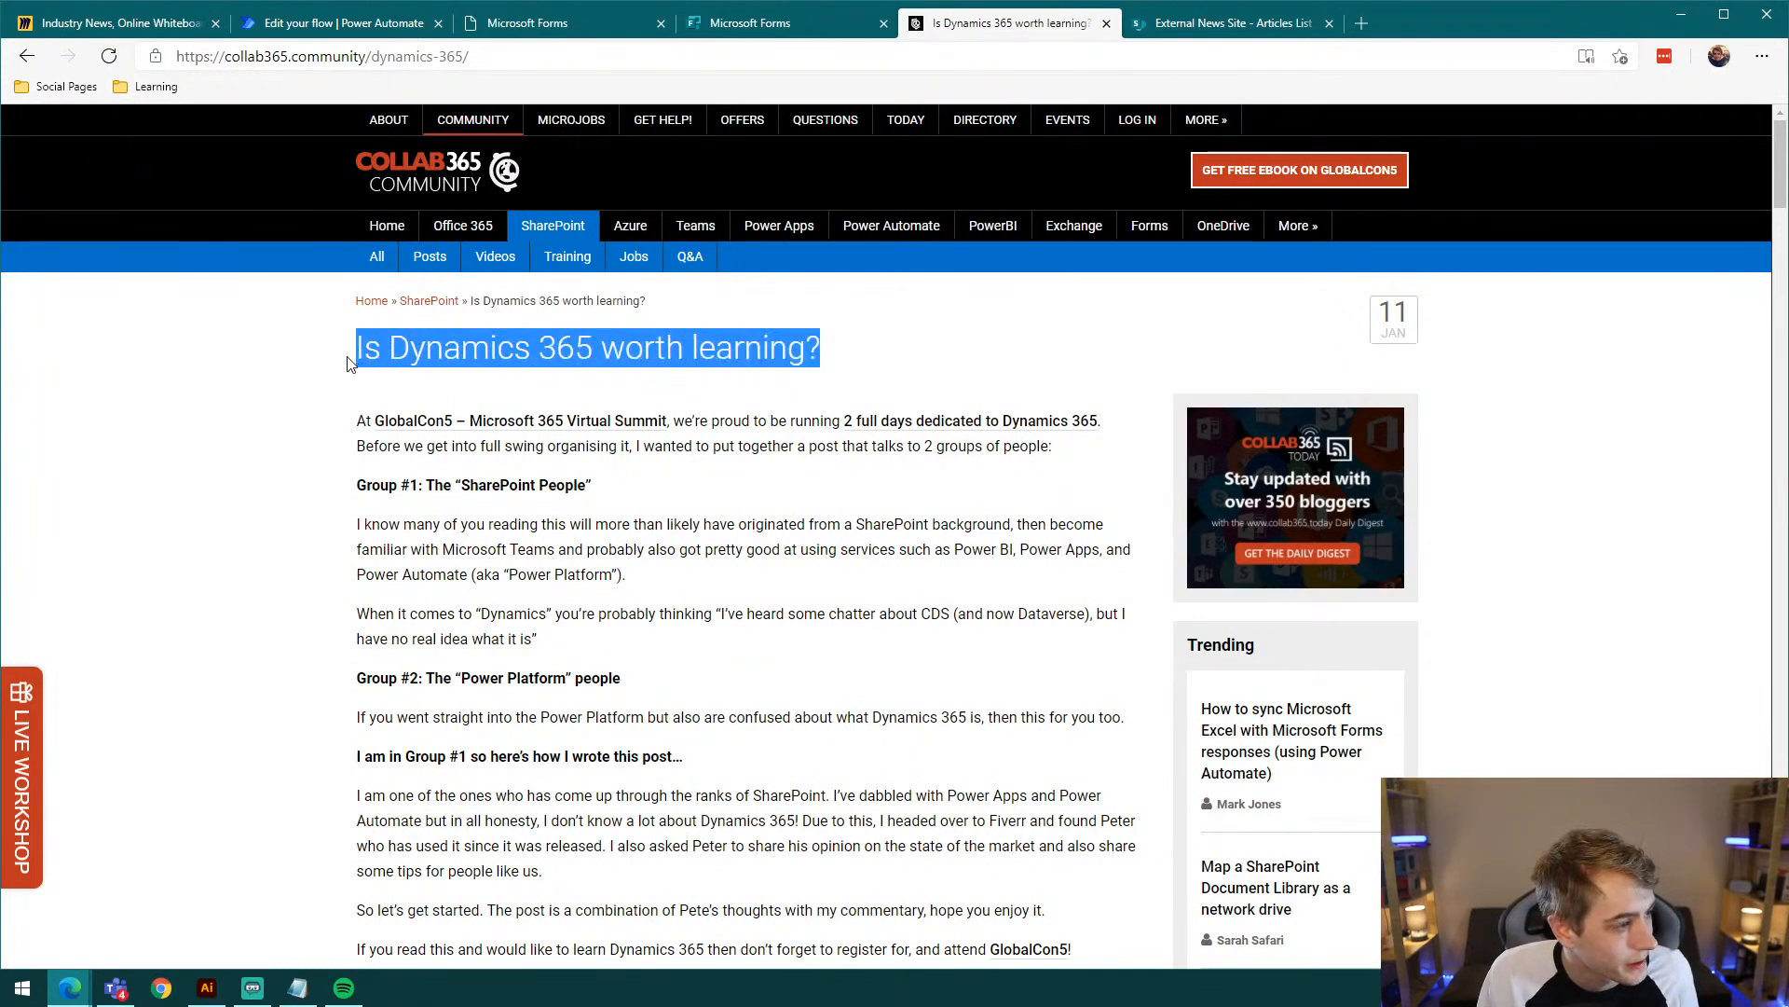
pyautogui.click(921, 367)
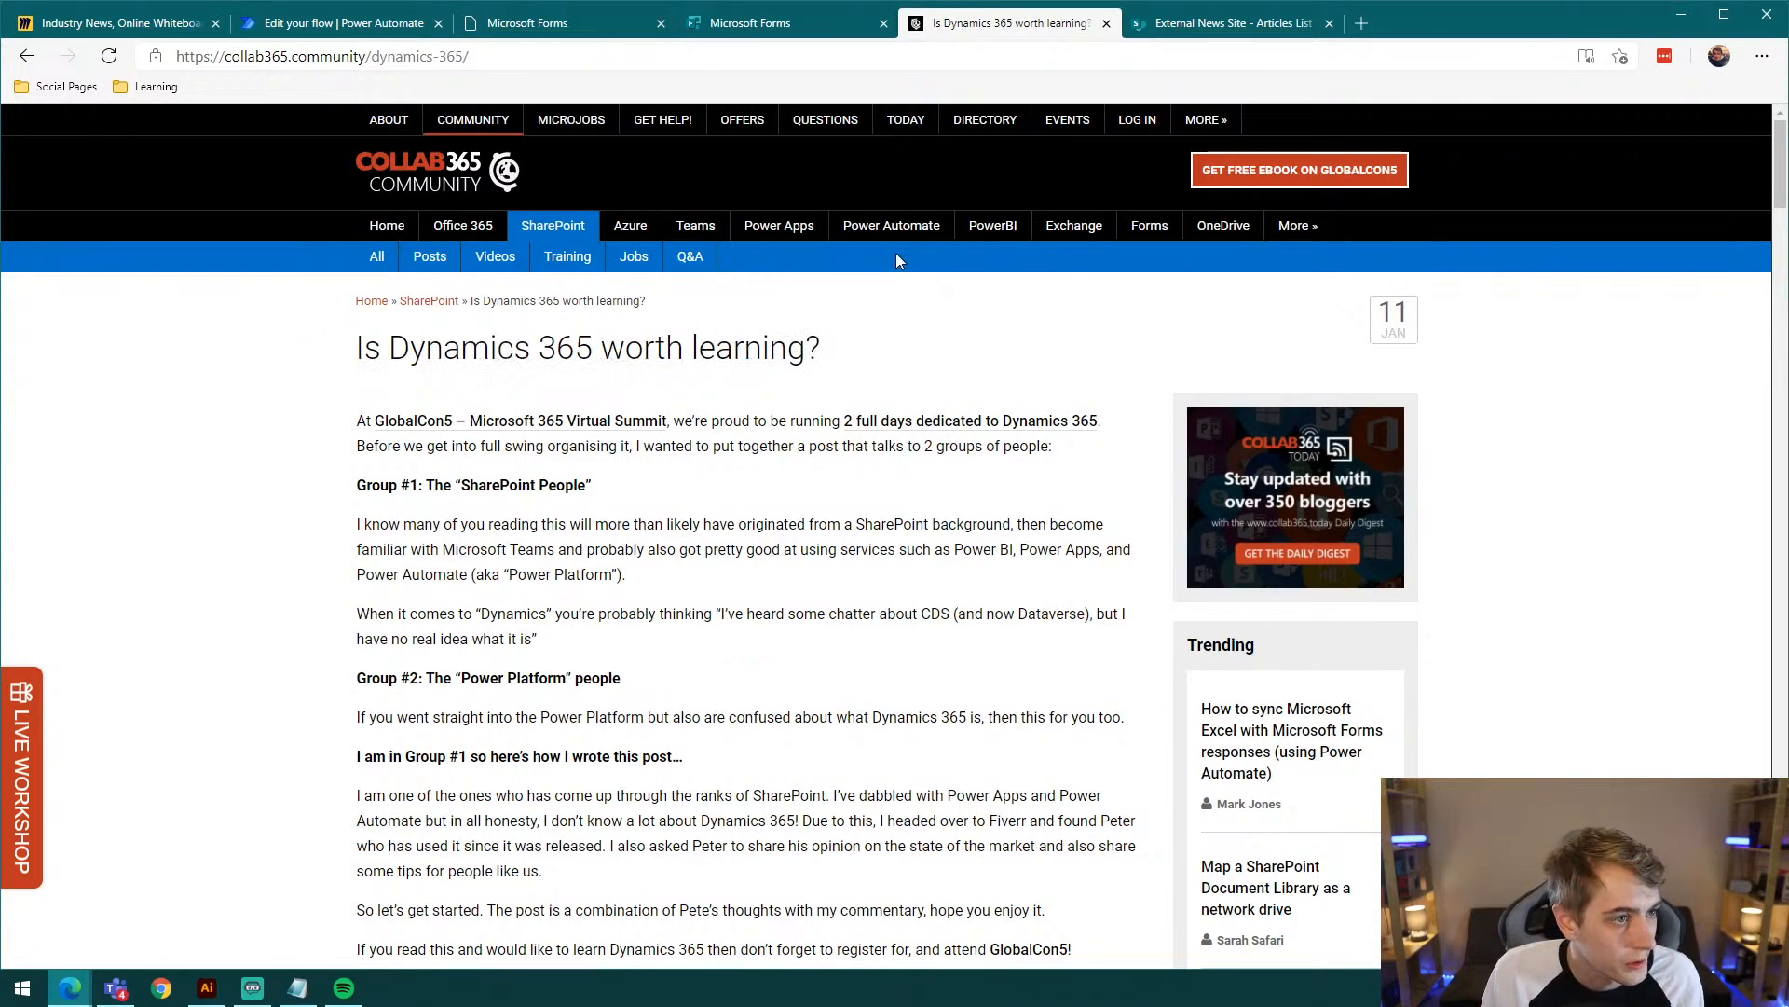
pyautogui.click(759, 24)
pyautogui.click(995, 33)
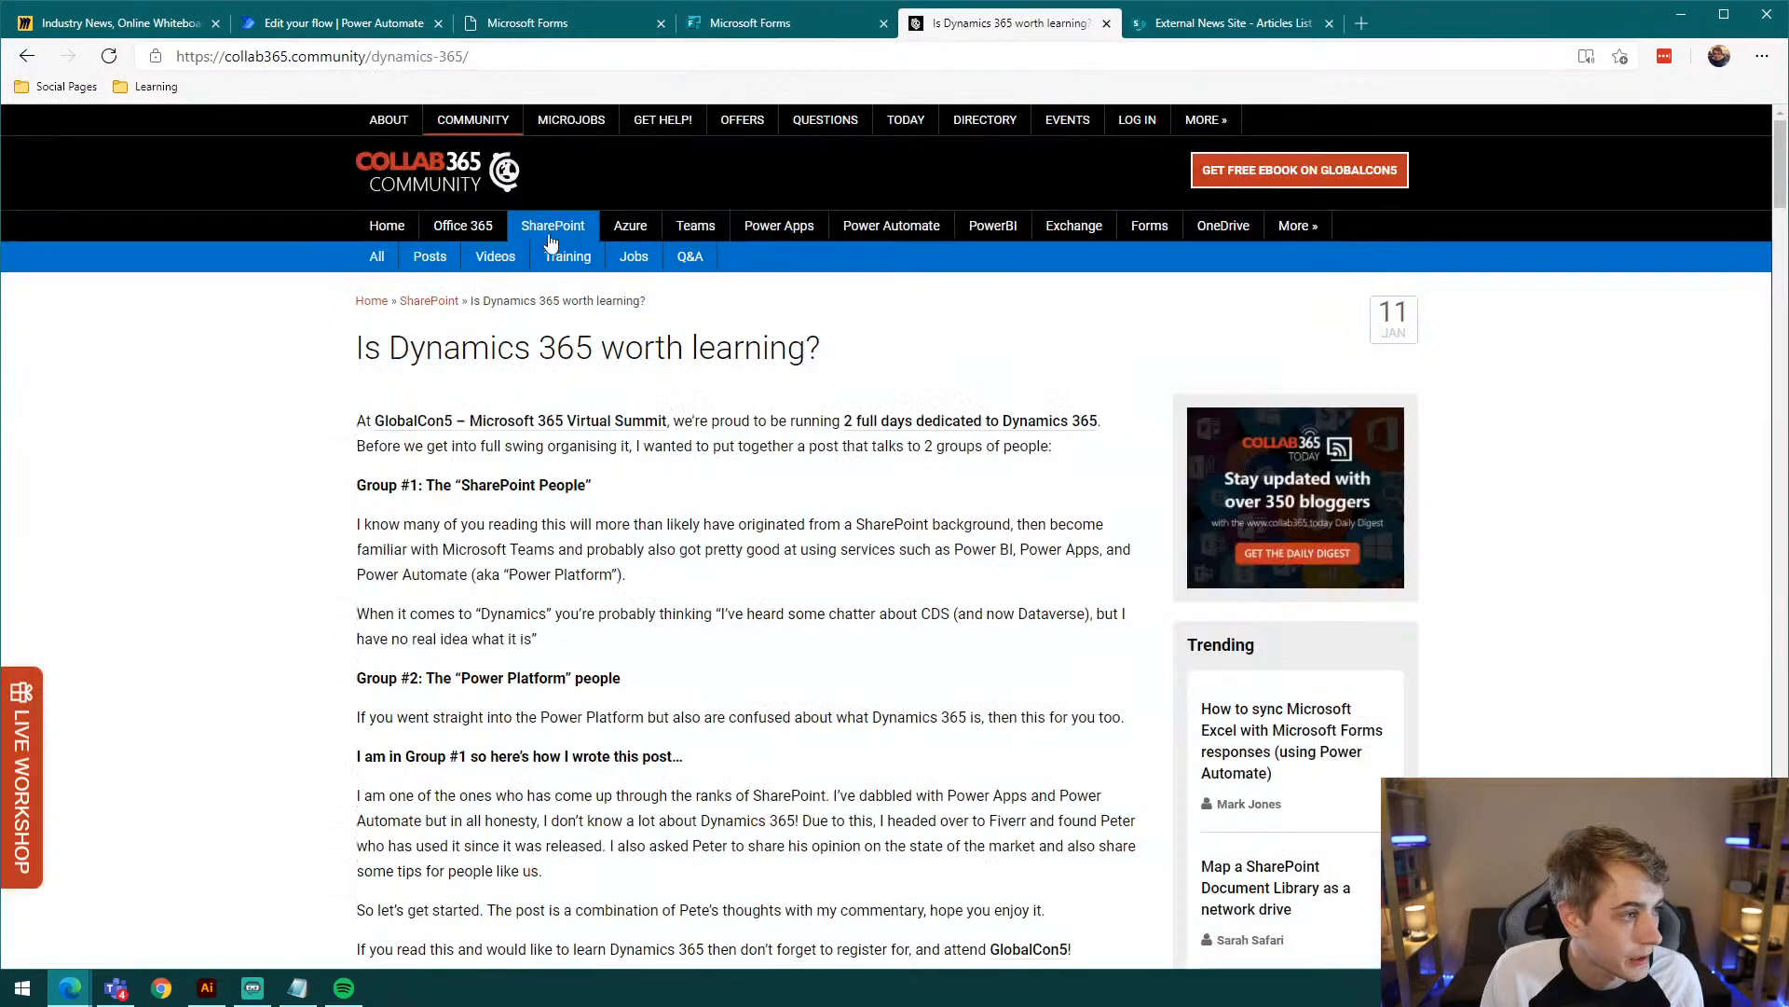
# Step: Copy the title "Is Dynamics 365 worth learning?" from the article into the new response's Title answer
pyautogui.tripleClick(564, 347)
pyautogui.hotkey('ctrl', 'c')
pyautogui.click(802, 28)
pyautogui.click(663, 460)
pyautogui.hotkey('ctrl', 'v')
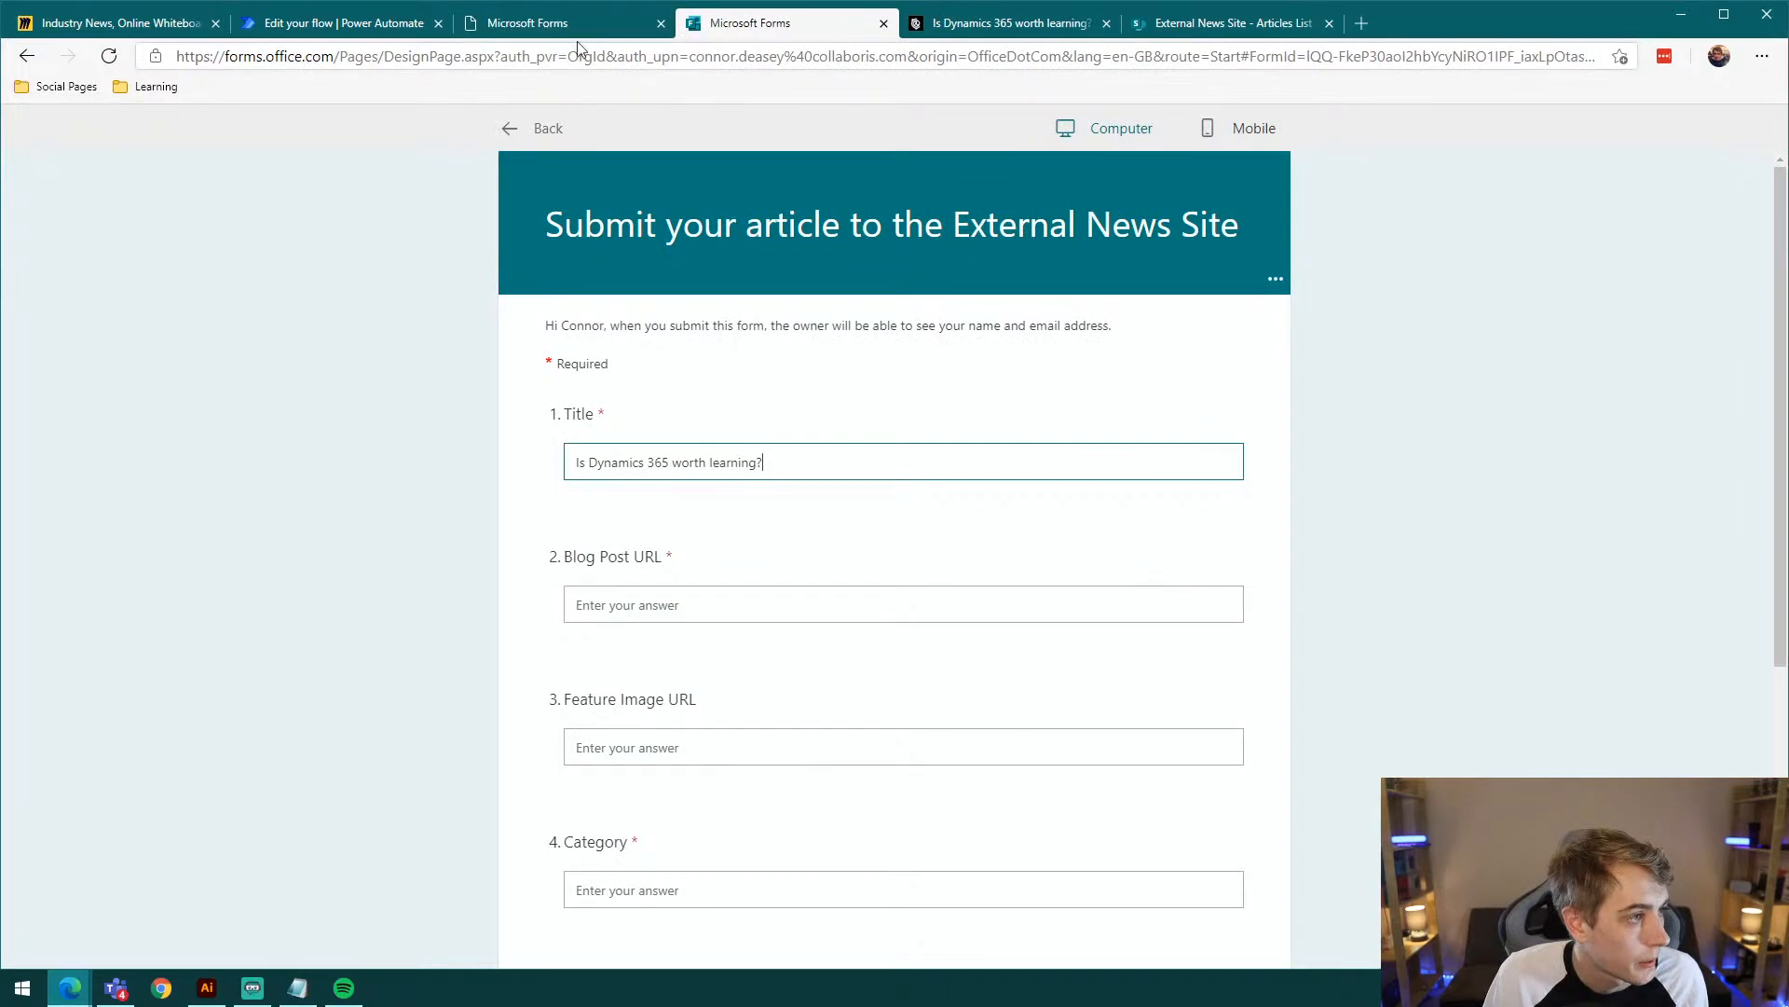
# Step: Copy the web address of the article "Is Dynamics 365 worth learning?" into the form's Blog Post URL answer
pyautogui.click(979, 23)
pyautogui.click(544, 58)
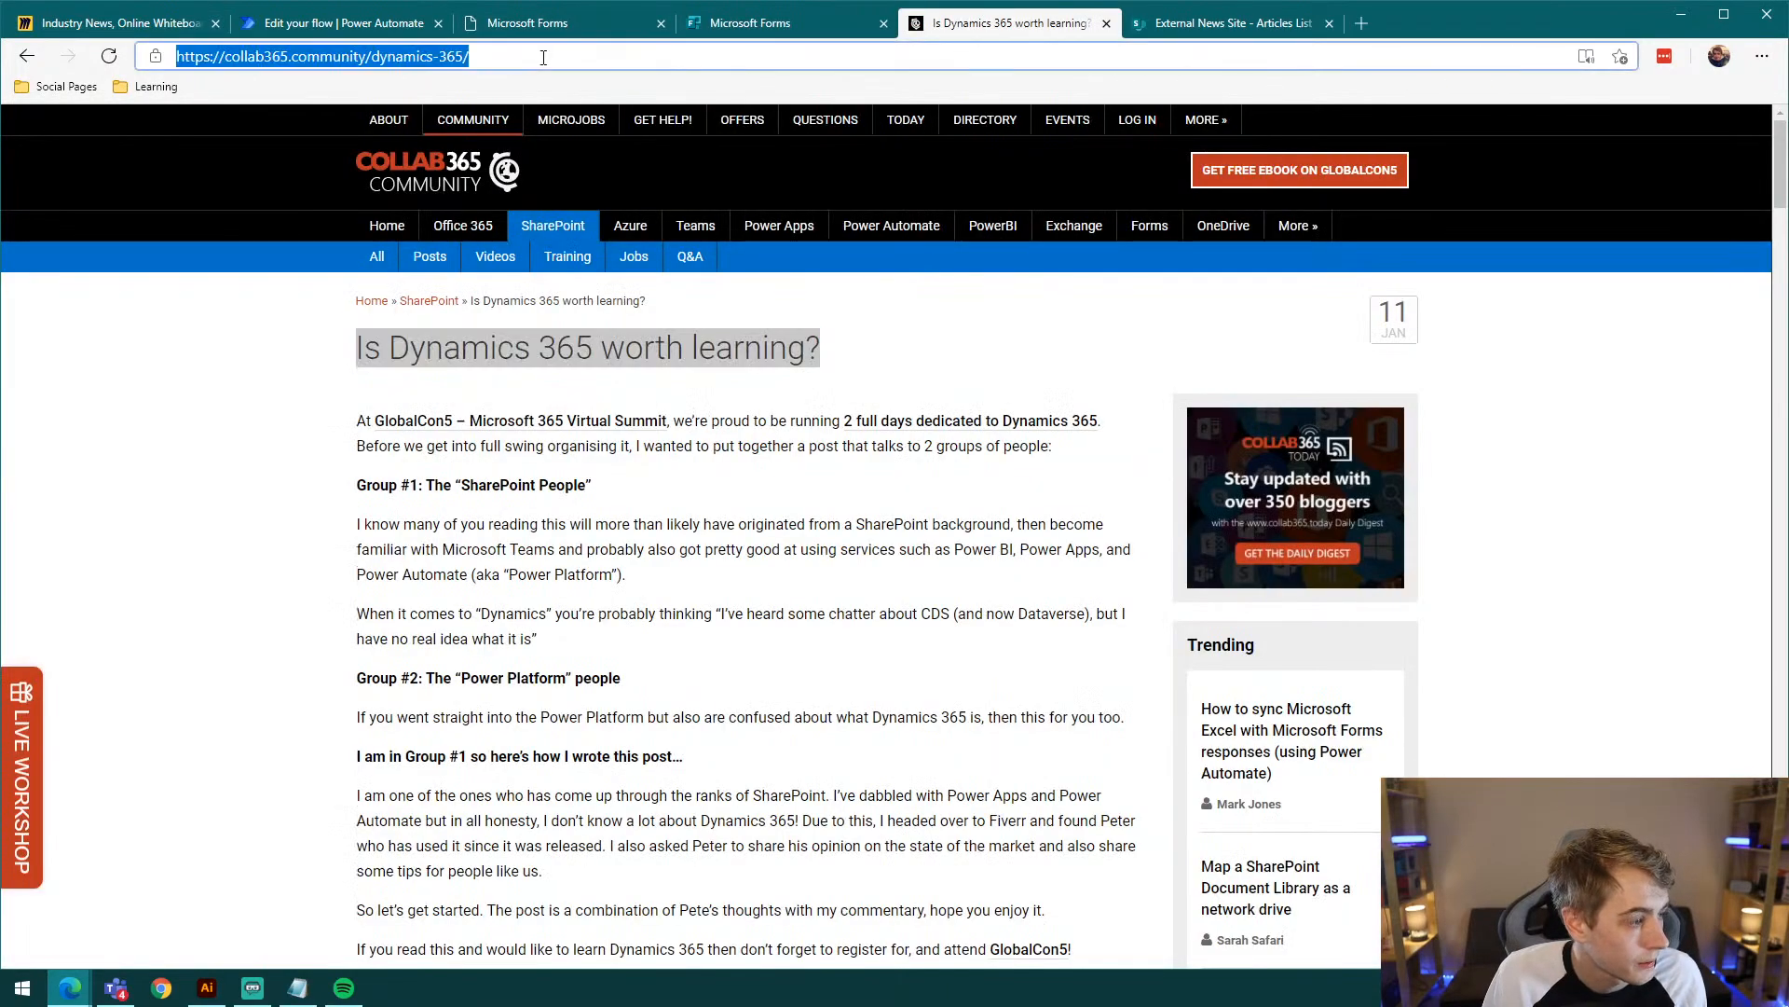
pyautogui.click(701, 21)
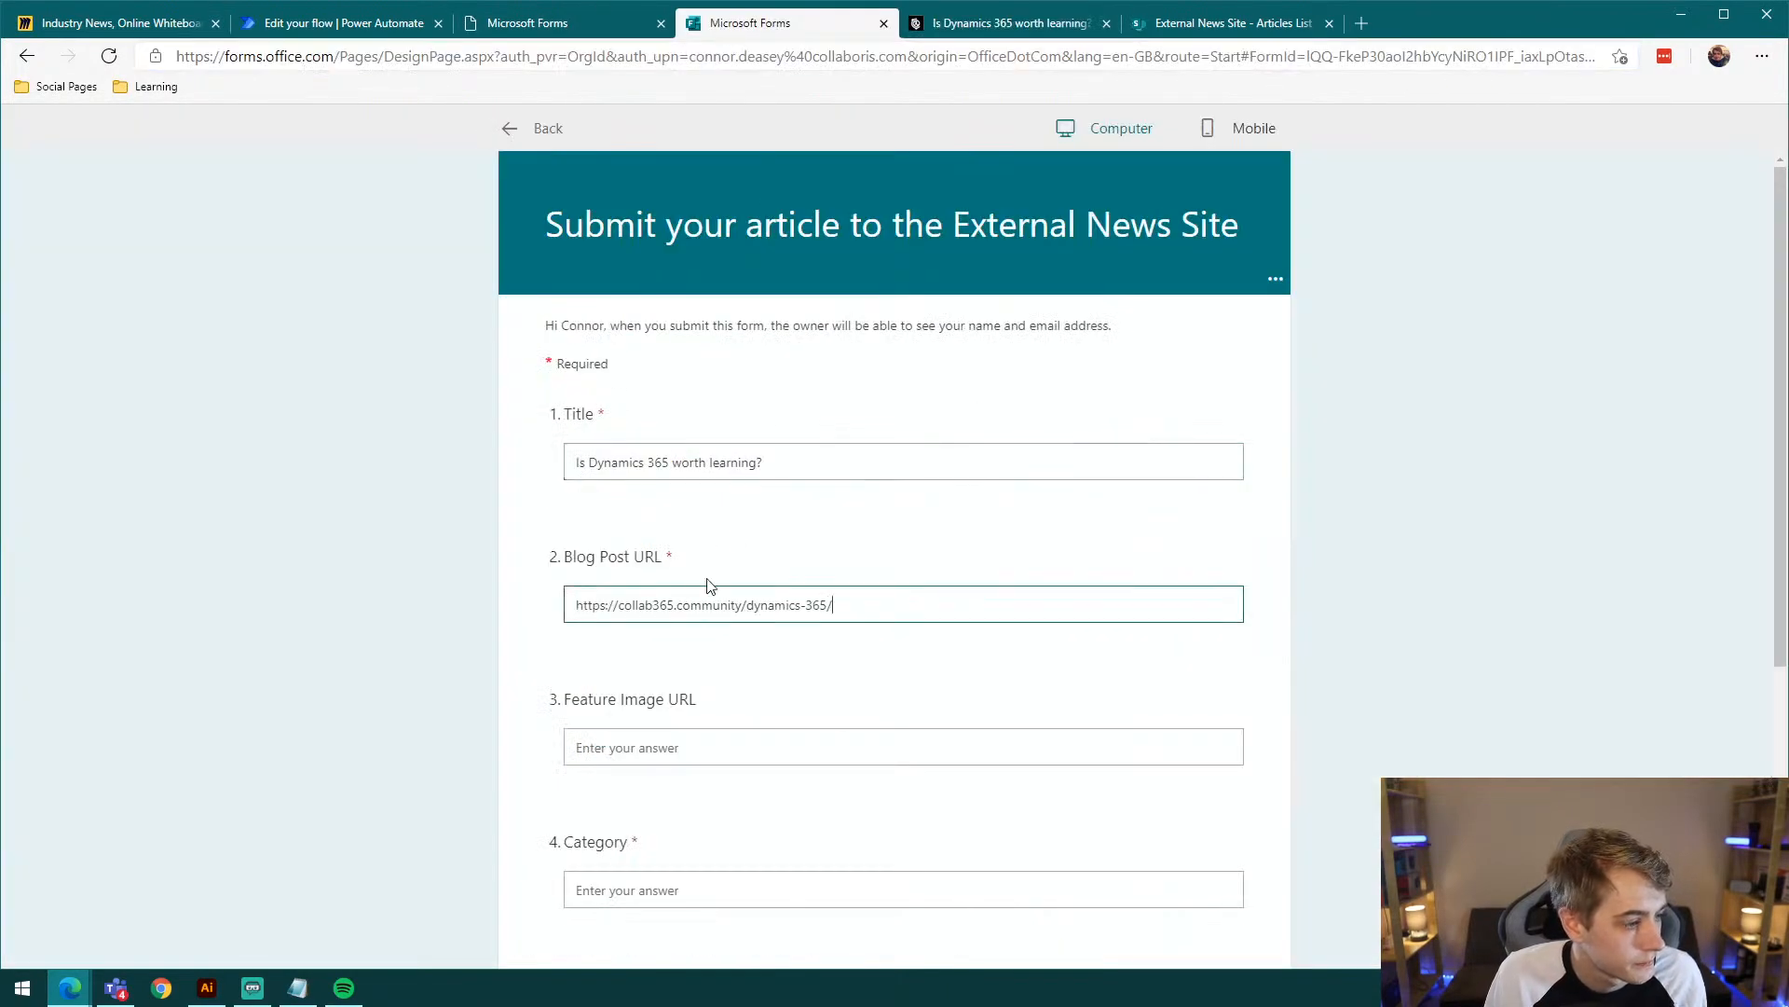
# Step: Copy the image address of the Dynamics 365 article's thumbnail on the Collab365 Community home page into the form's Feature Image URL answer
pyautogui.click(960, 28)
pyautogui.scroll(-15, 615, 576)
pyautogui.scroll(-20, 615, 576)
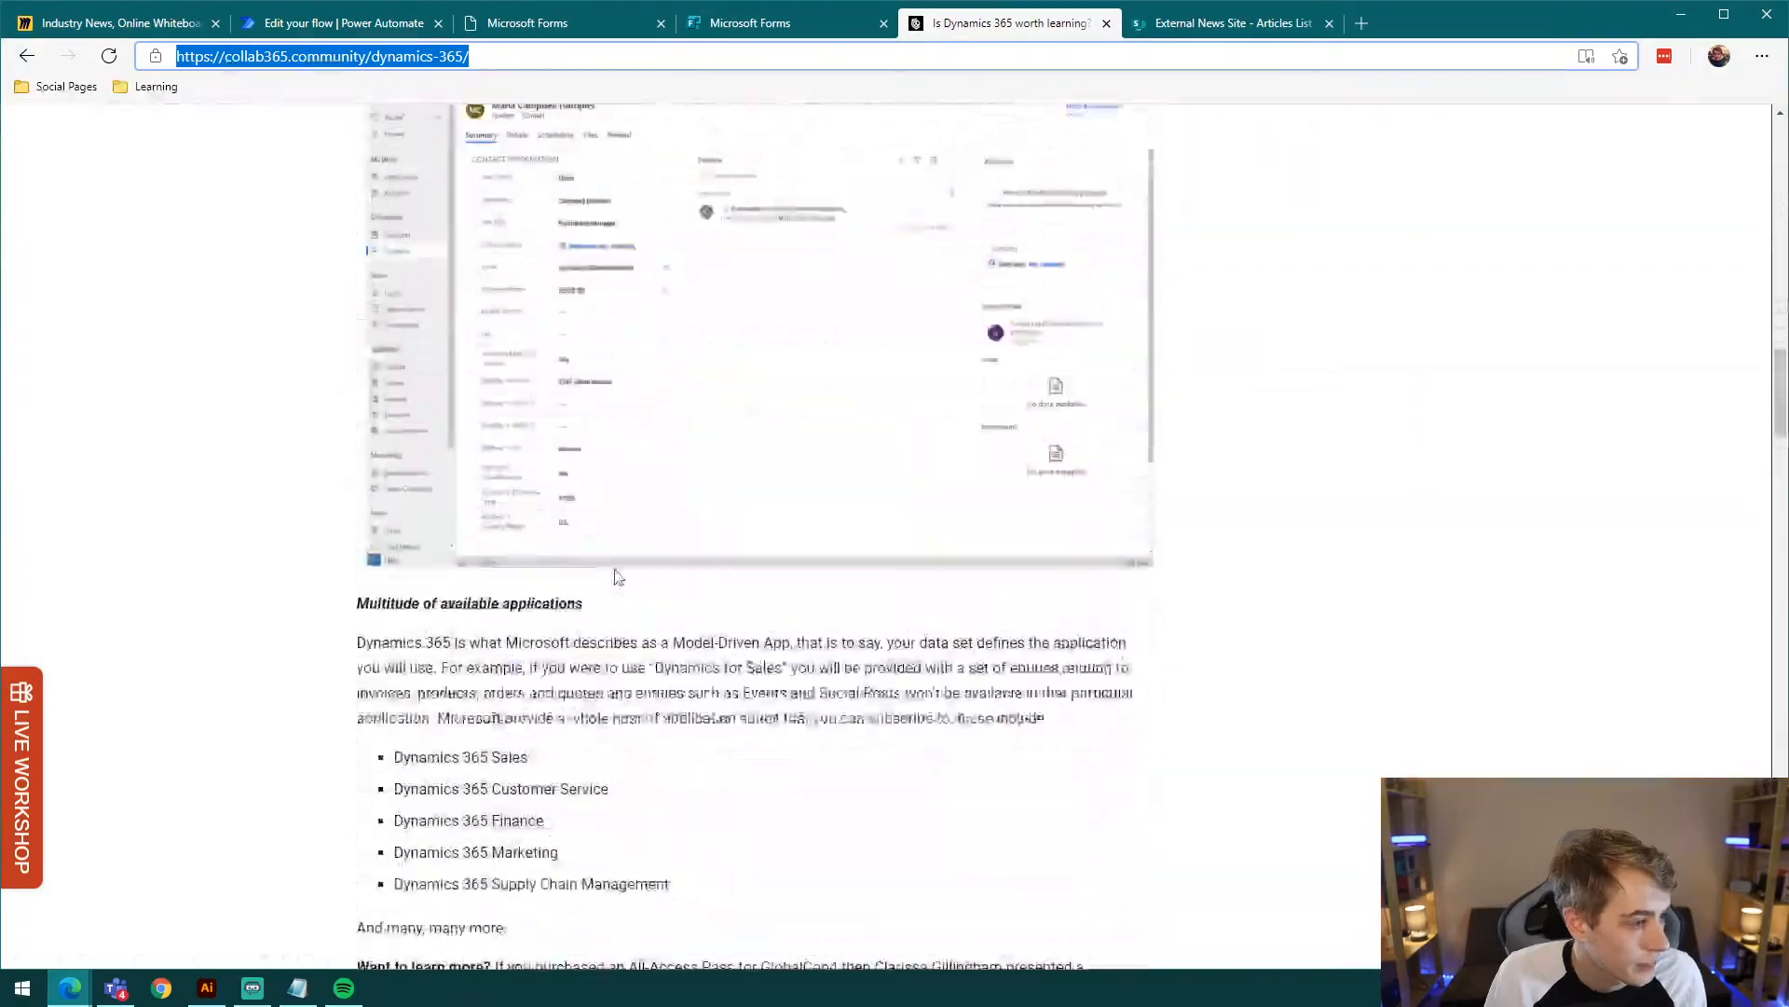
pyautogui.scroll(-5, 615, 570)
pyautogui.scroll(20, 615, 571)
pyautogui.scroll(10, 636, 289)
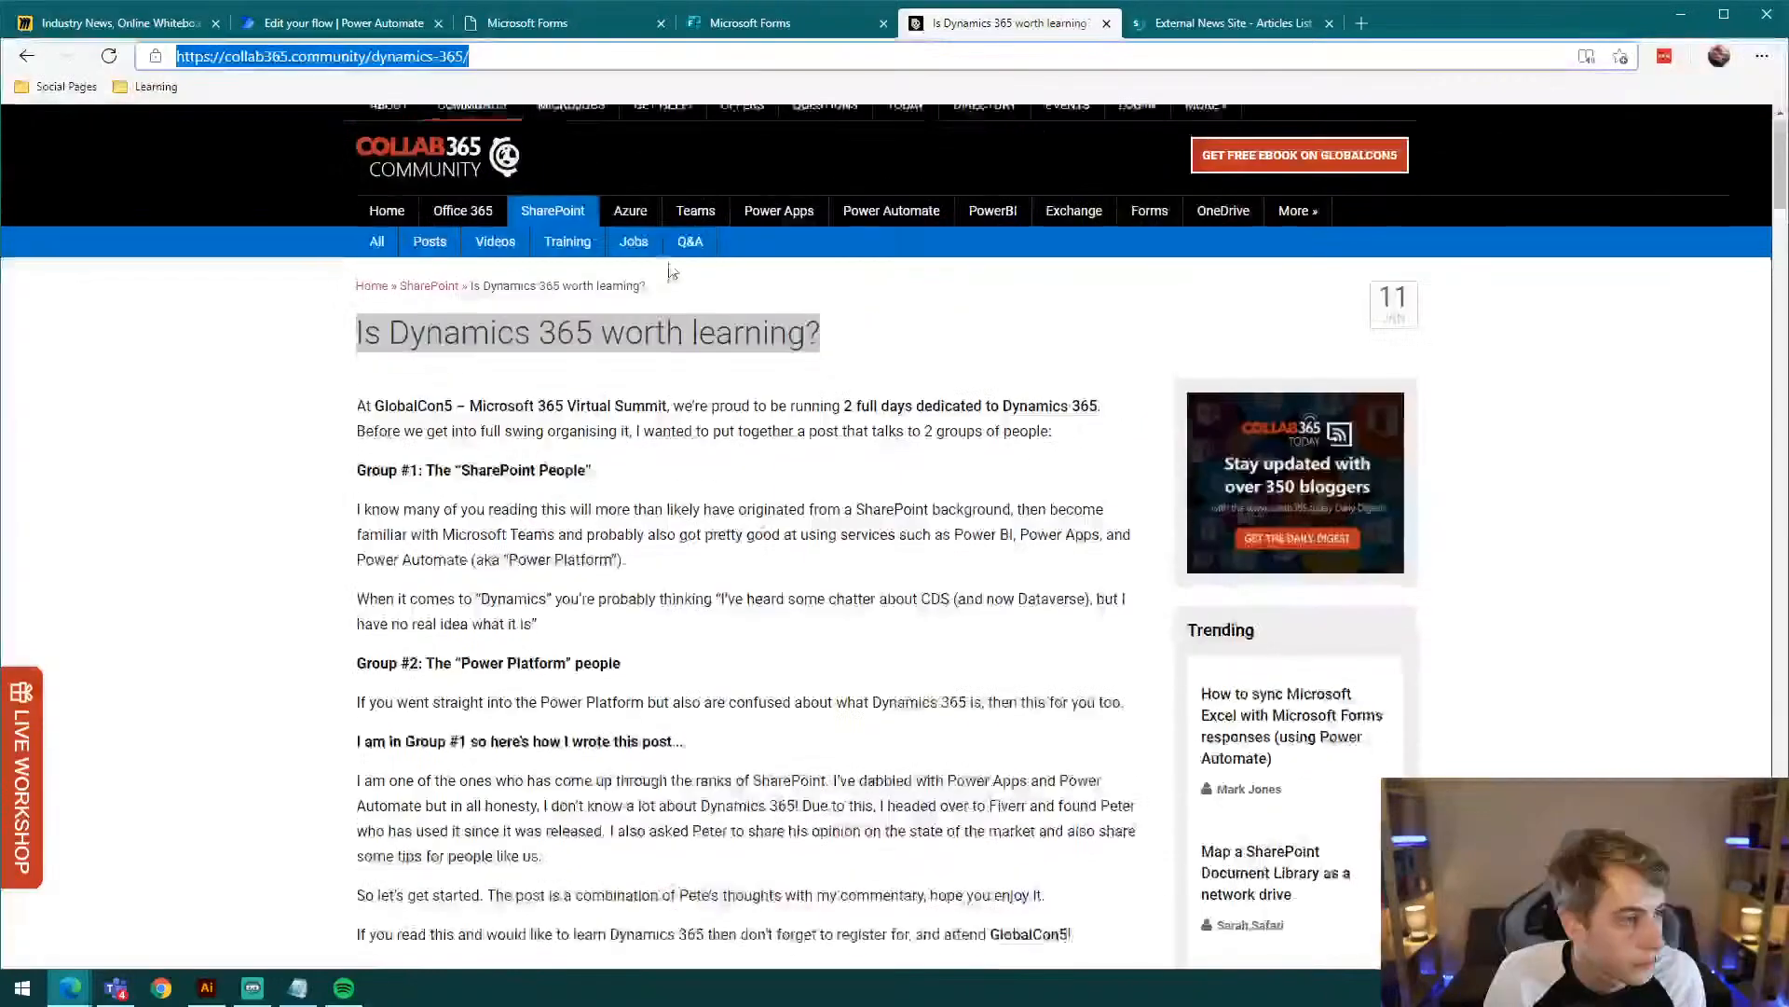
pyautogui.click(26, 56)
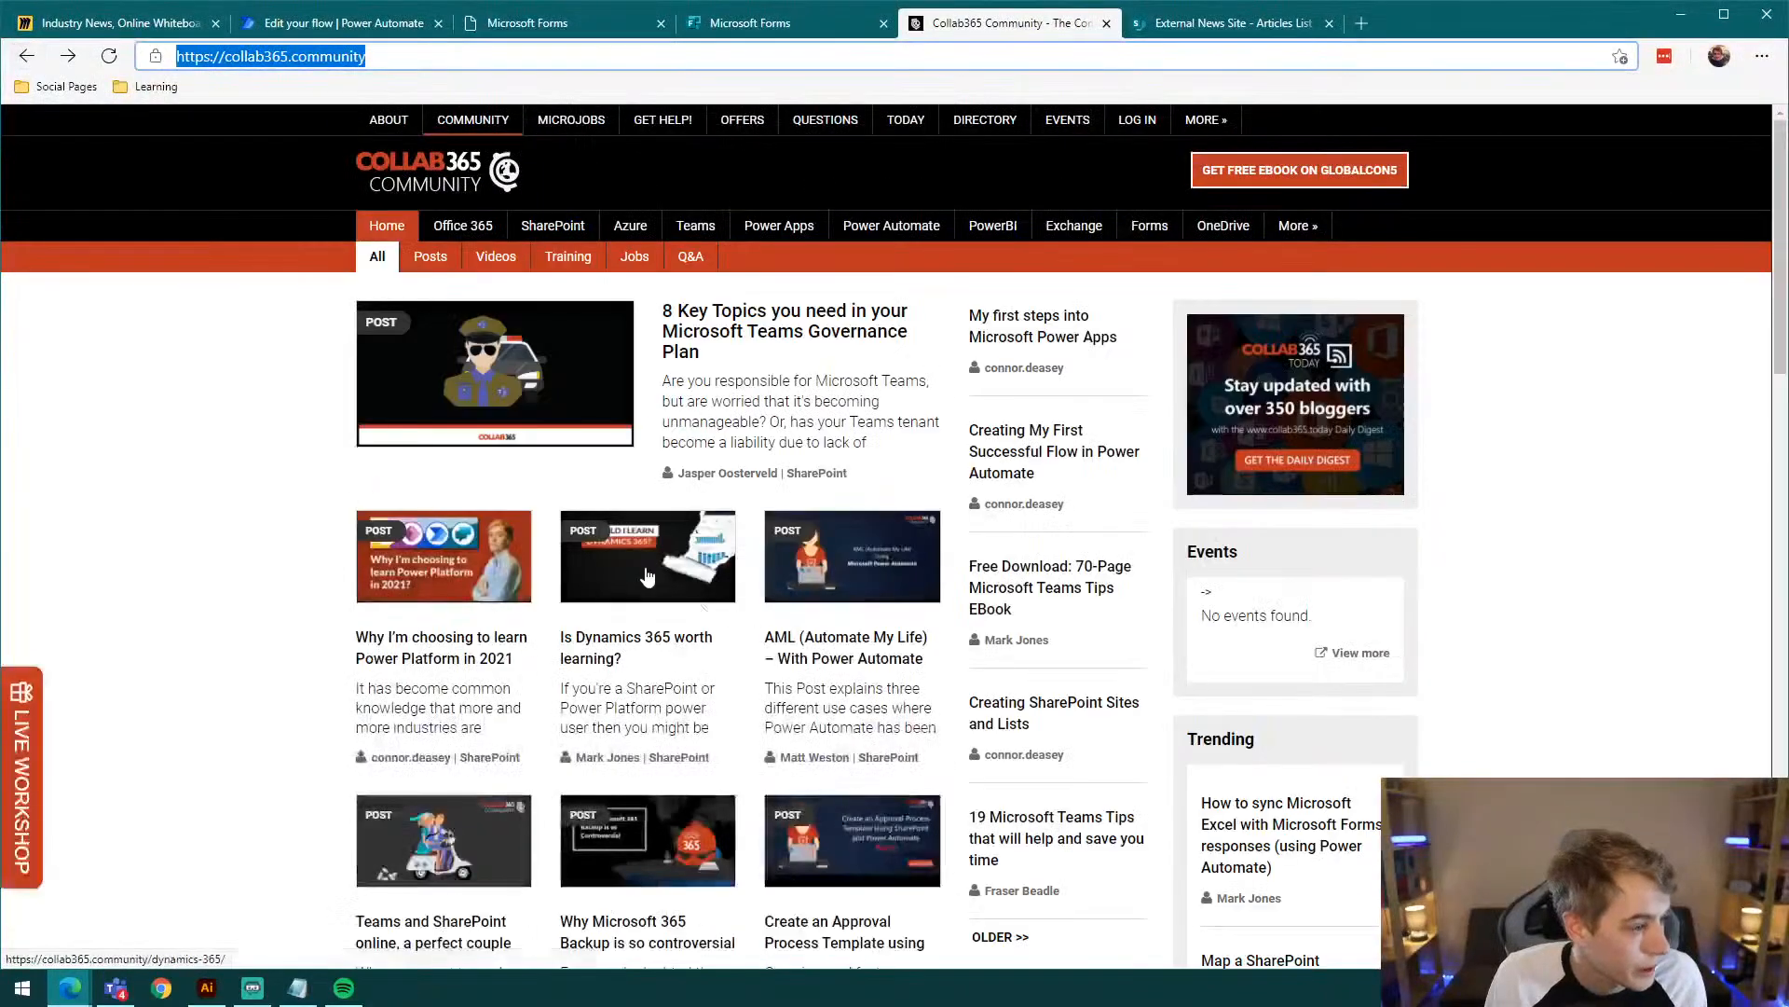
pyautogui.rightClick(714, 606)
pyautogui.click(703, 326)
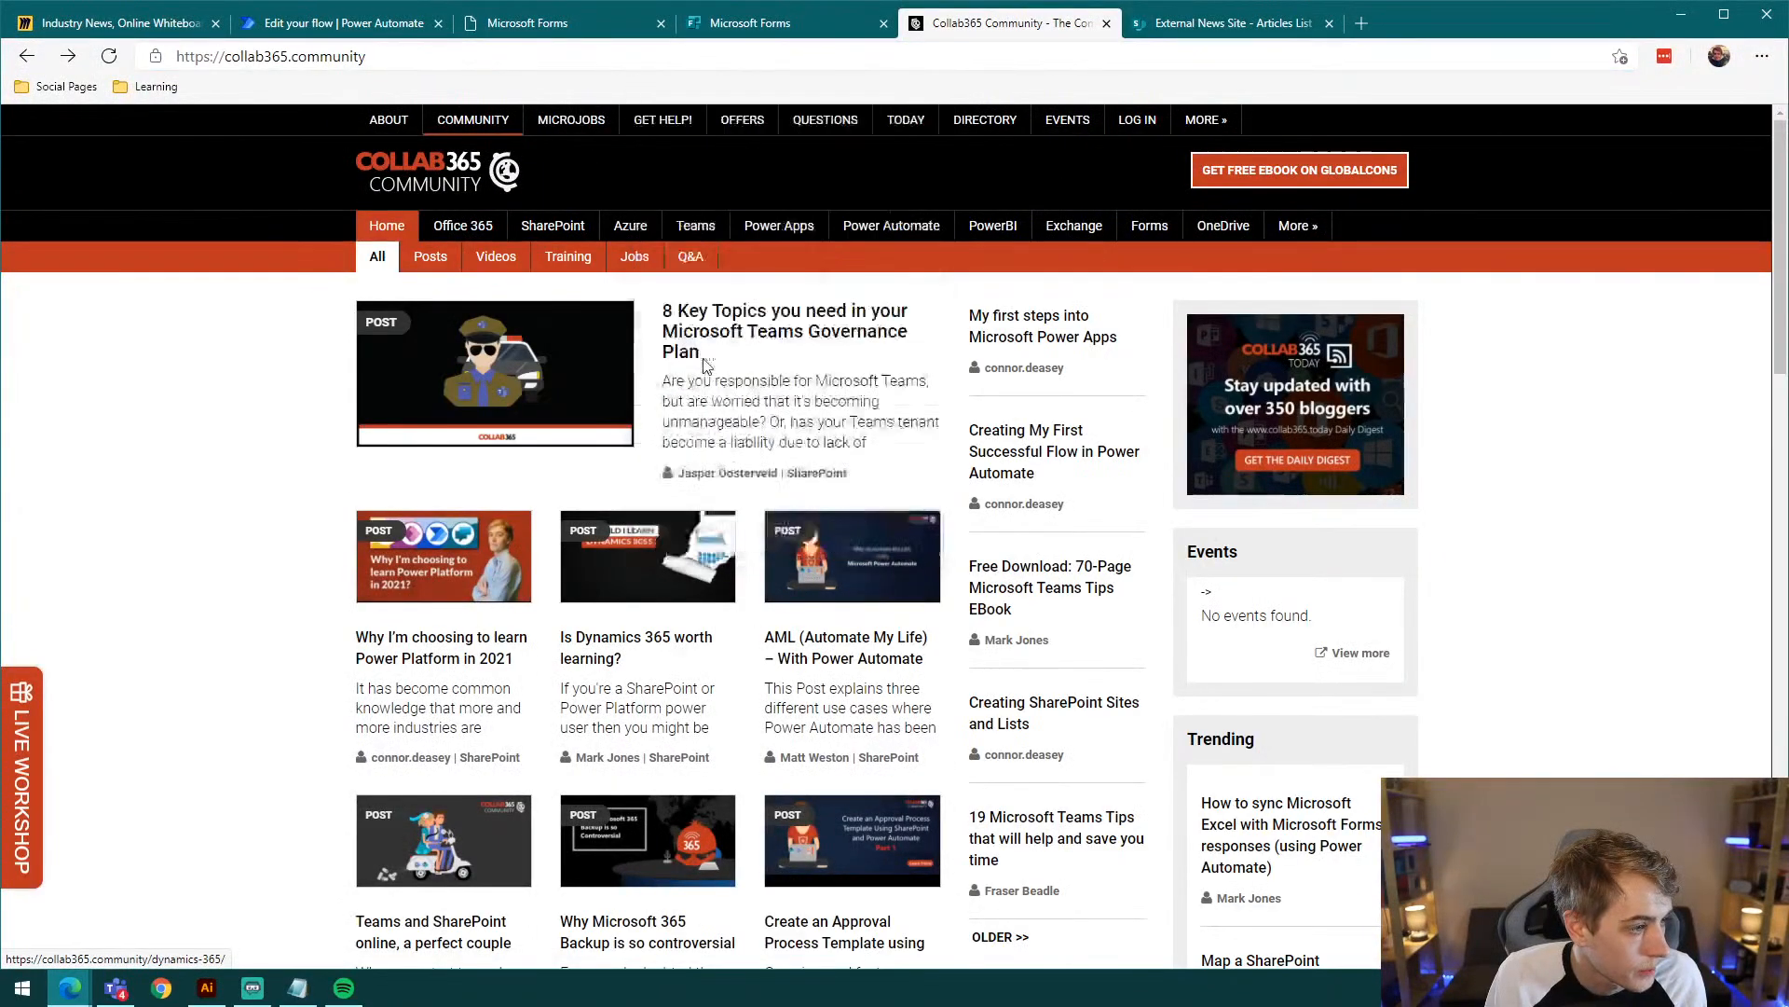
pyautogui.click(1231, 22)
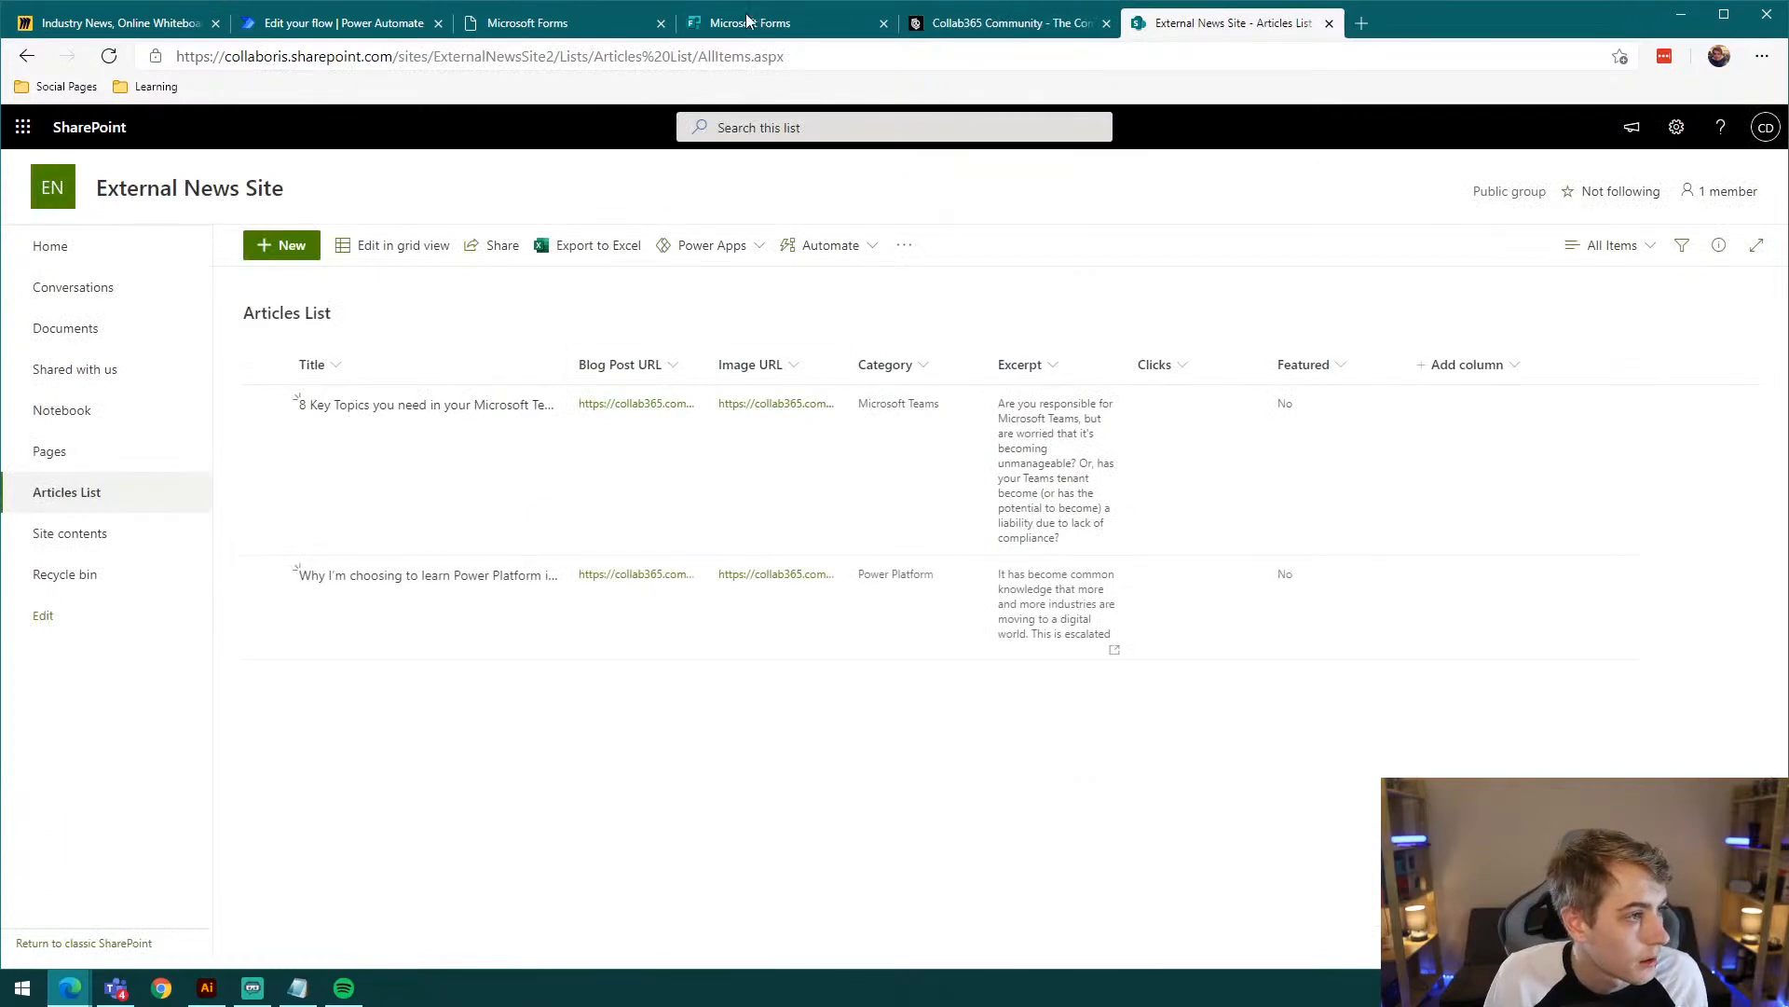
pyautogui.click(756, 23)
pyautogui.click(712, 731)
pyautogui.hotkey('ctrl', 'v')
# Step: Enter "Dynamics 365" as the form's Category answer
pyautogui.scroll(-4, 883, 687)
pyautogui.click(680, 522)
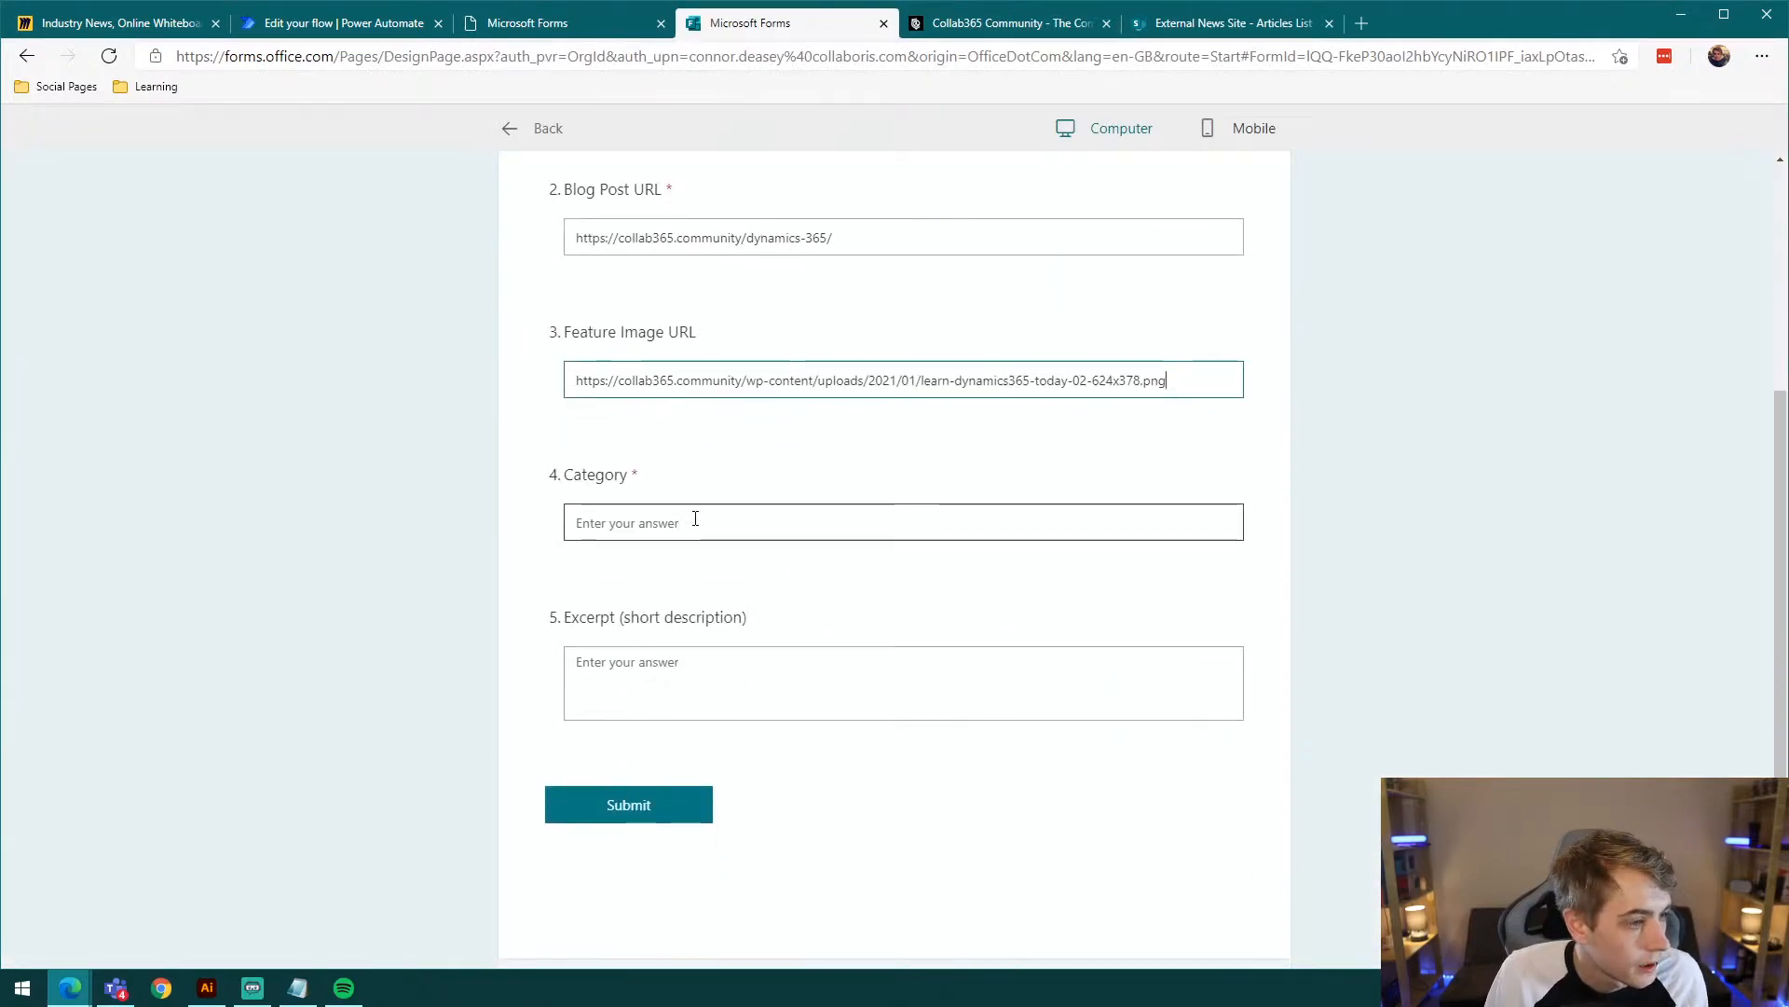
pyautogui.write('Dynami')
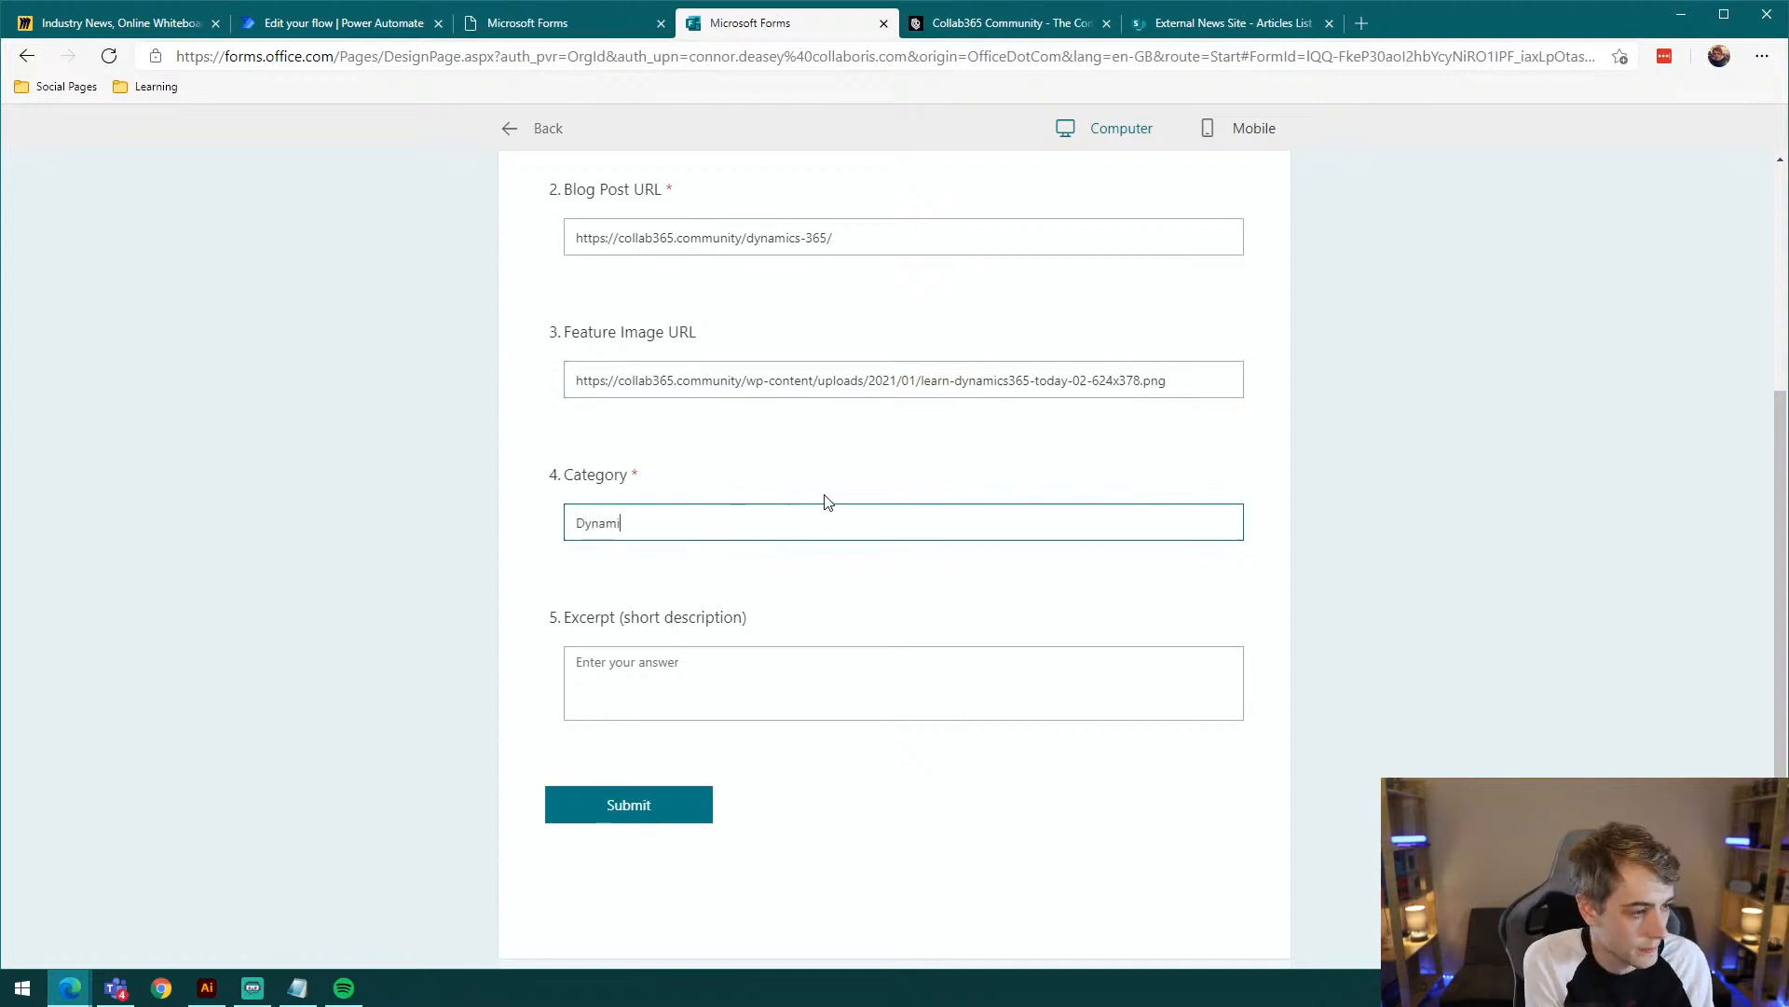
pyautogui.write('cs 365')
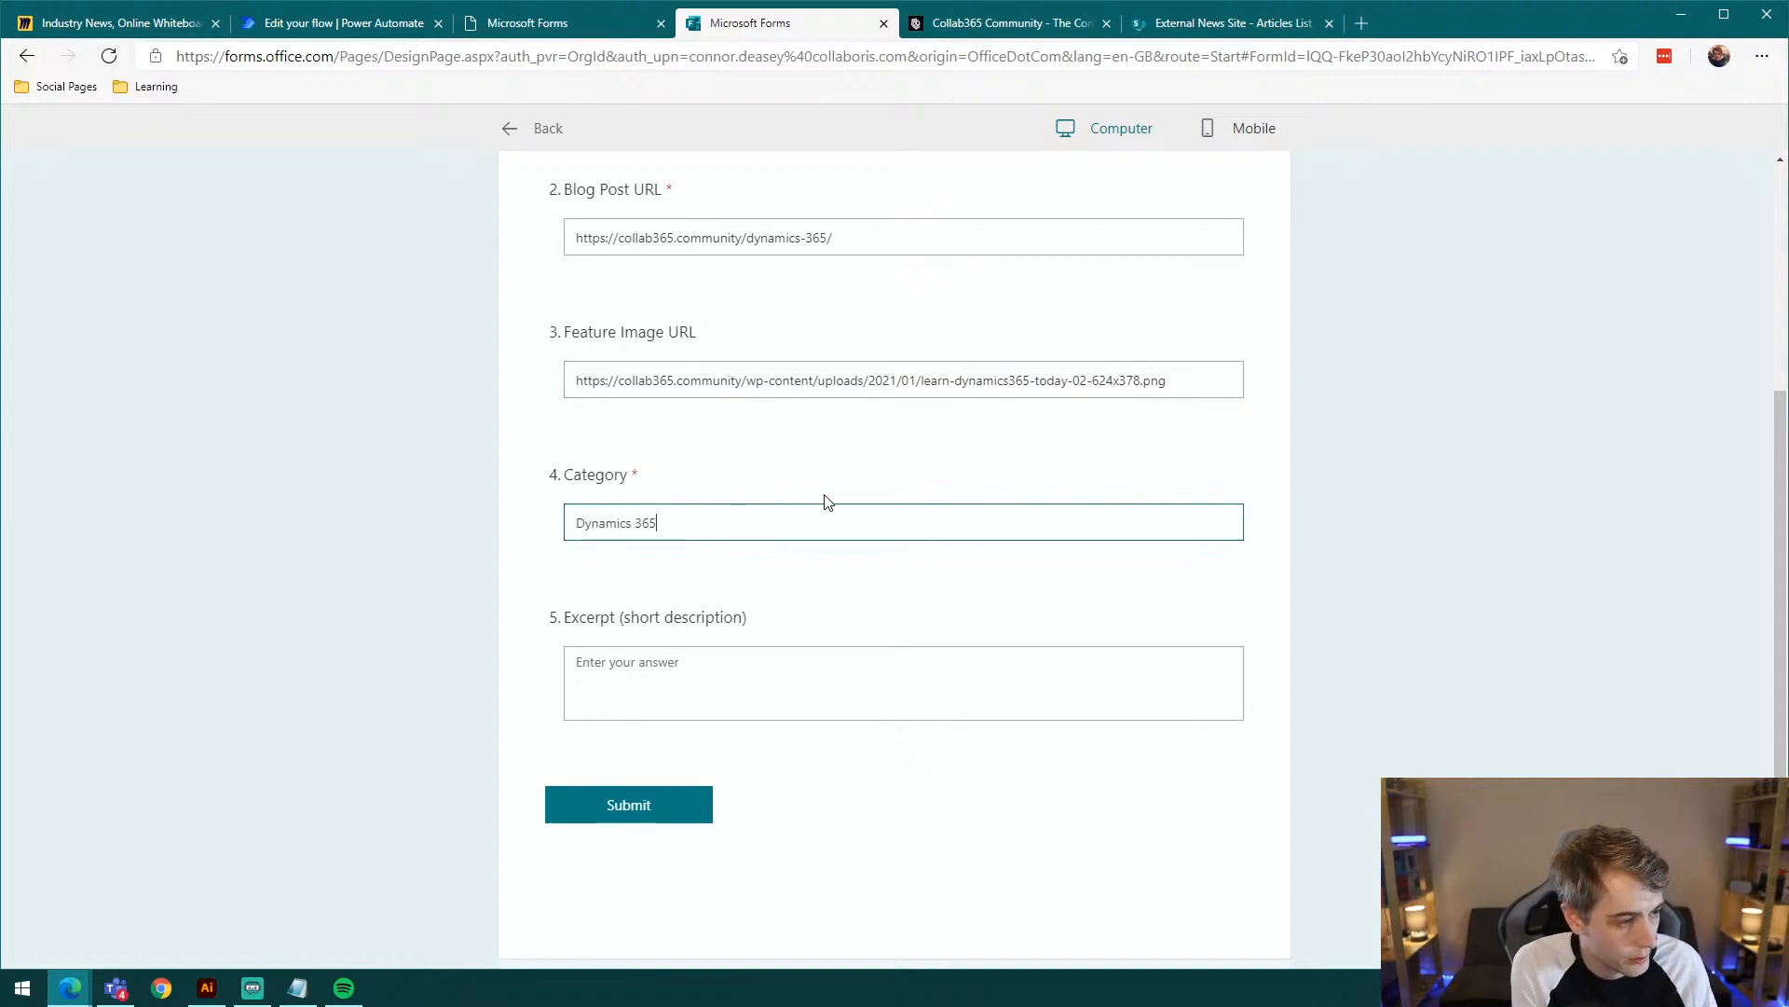
# Step: Copy the article paragraph starting "I know many of you reading this" into the Excerpt (short description) answer and submit the form
pyautogui.click(996, 26)
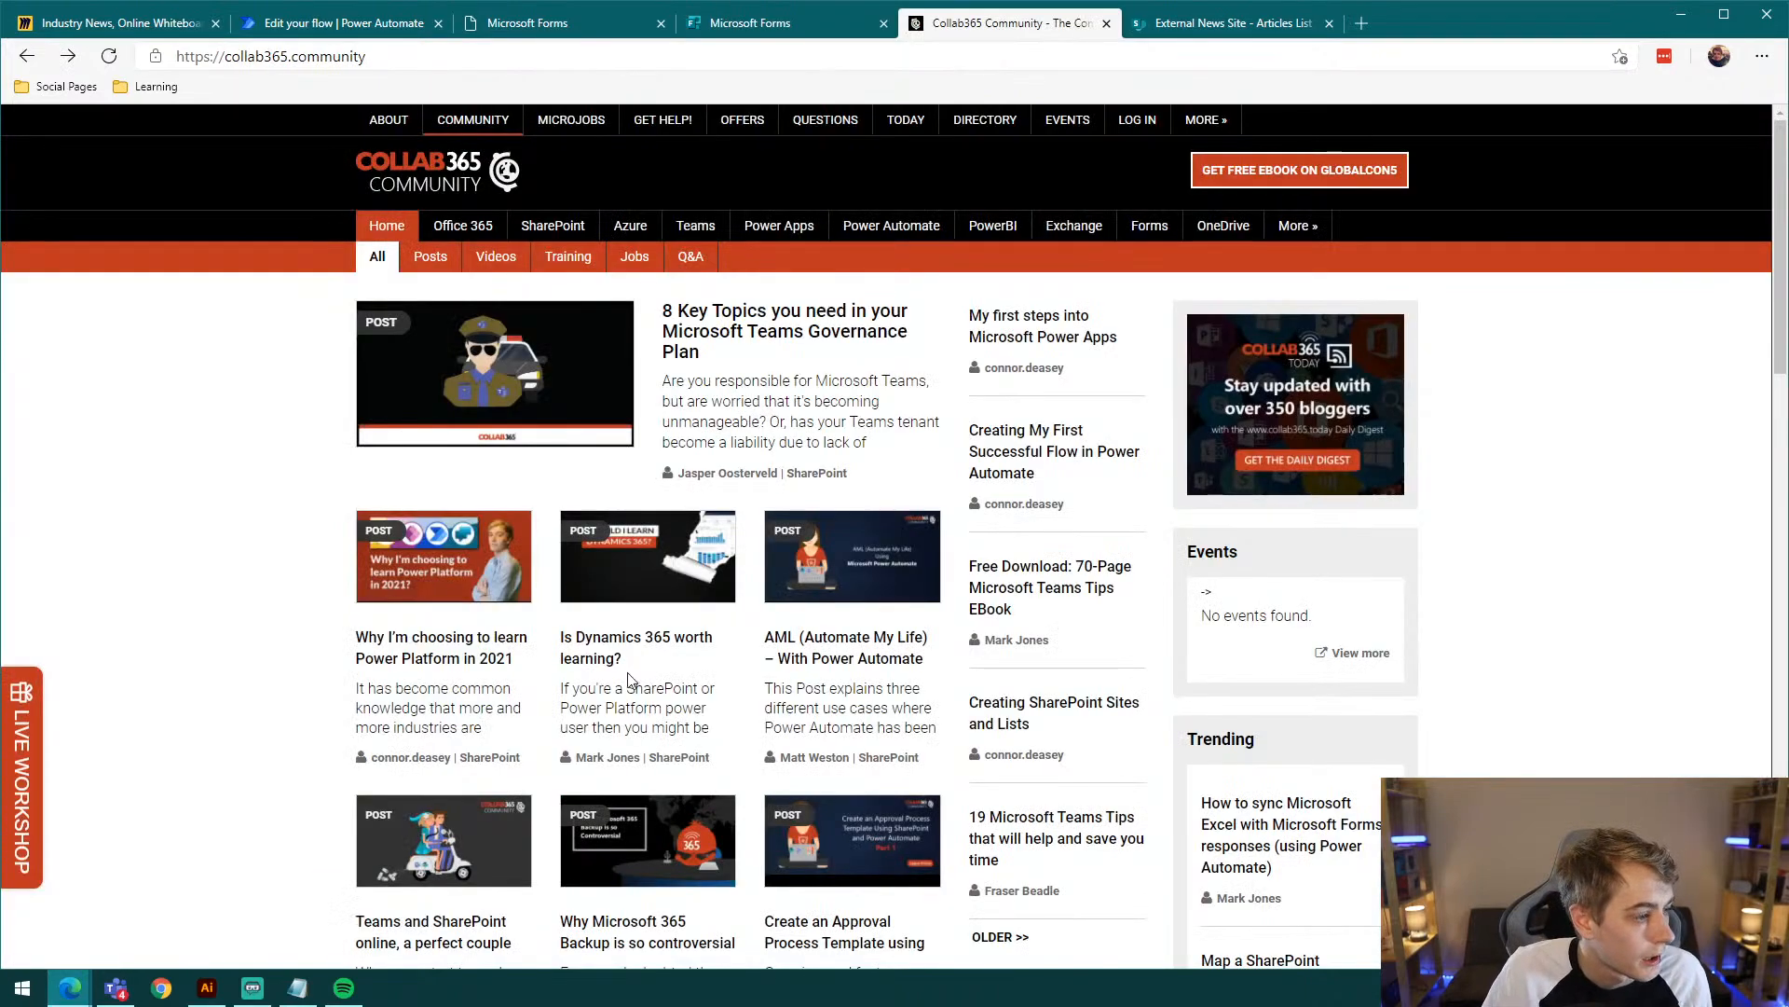
pyautogui.click(664, 656)
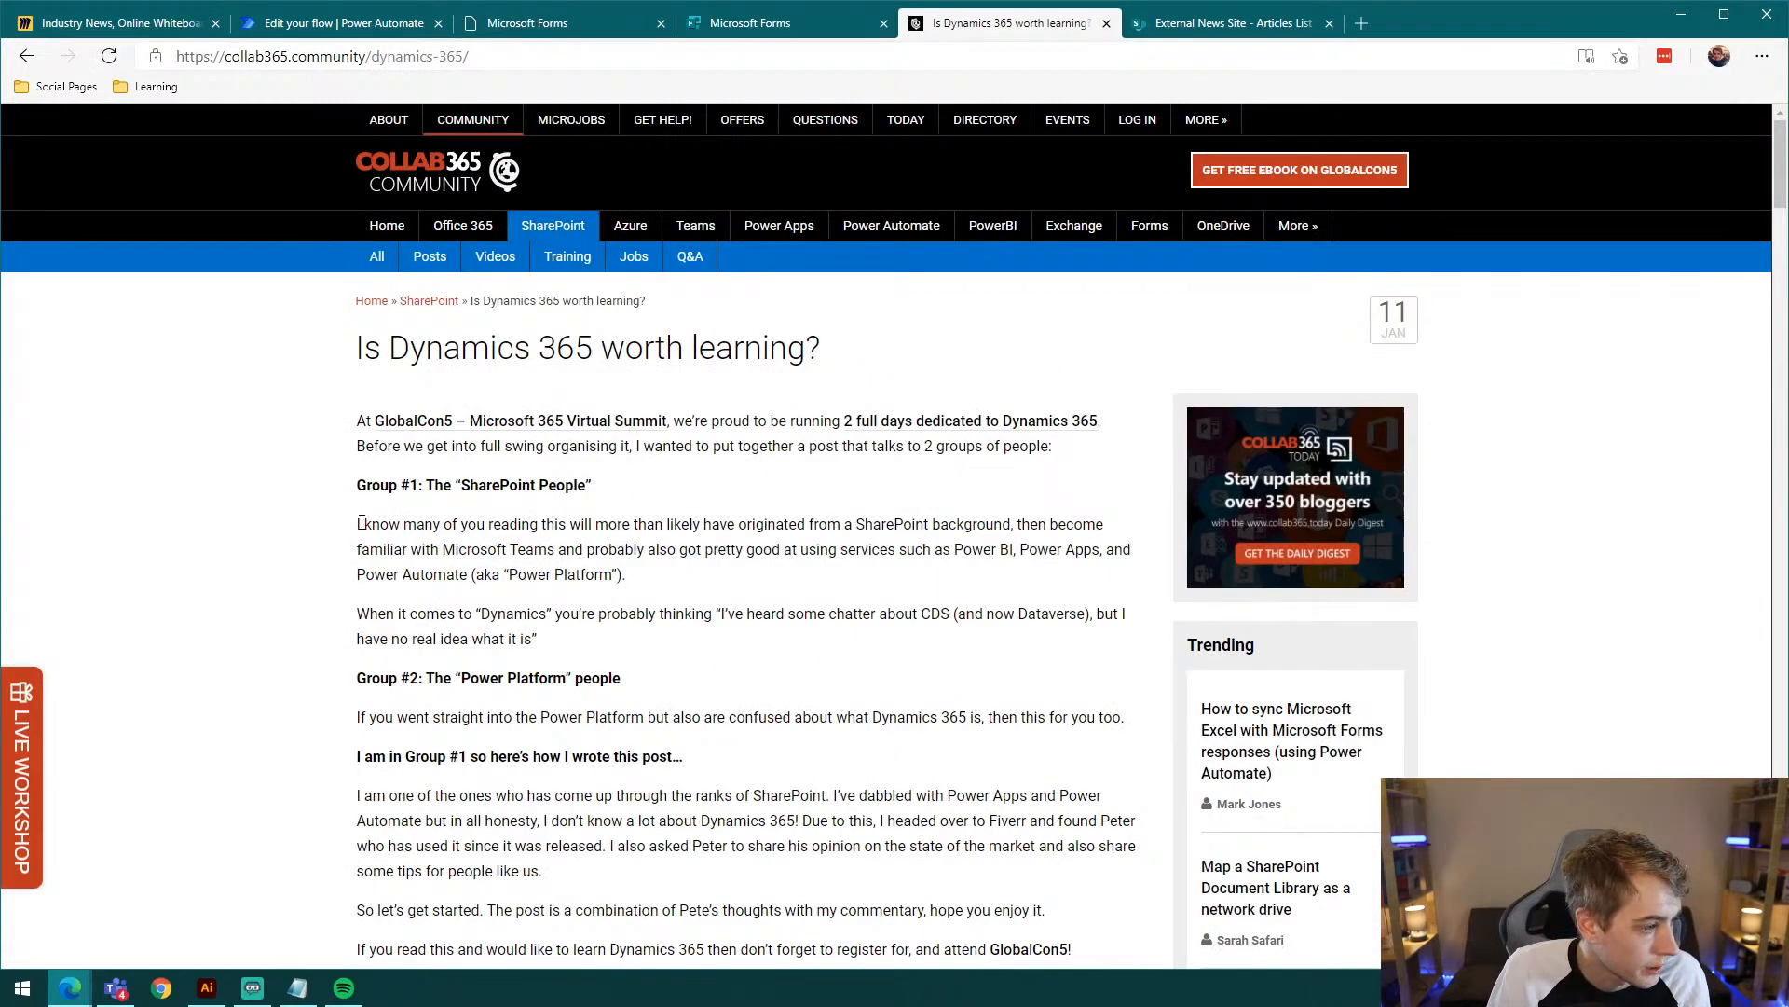
pyautogui.moveTo(361, 524)
pyautogui.mouseDown()
pyautogui.moveTo(783, 615)
pyautogui.moveTo(719, 584)
pyautogui.moveTo(362, 538)
pyautogui.mouseUp()
pyautogui.click(687, 584)
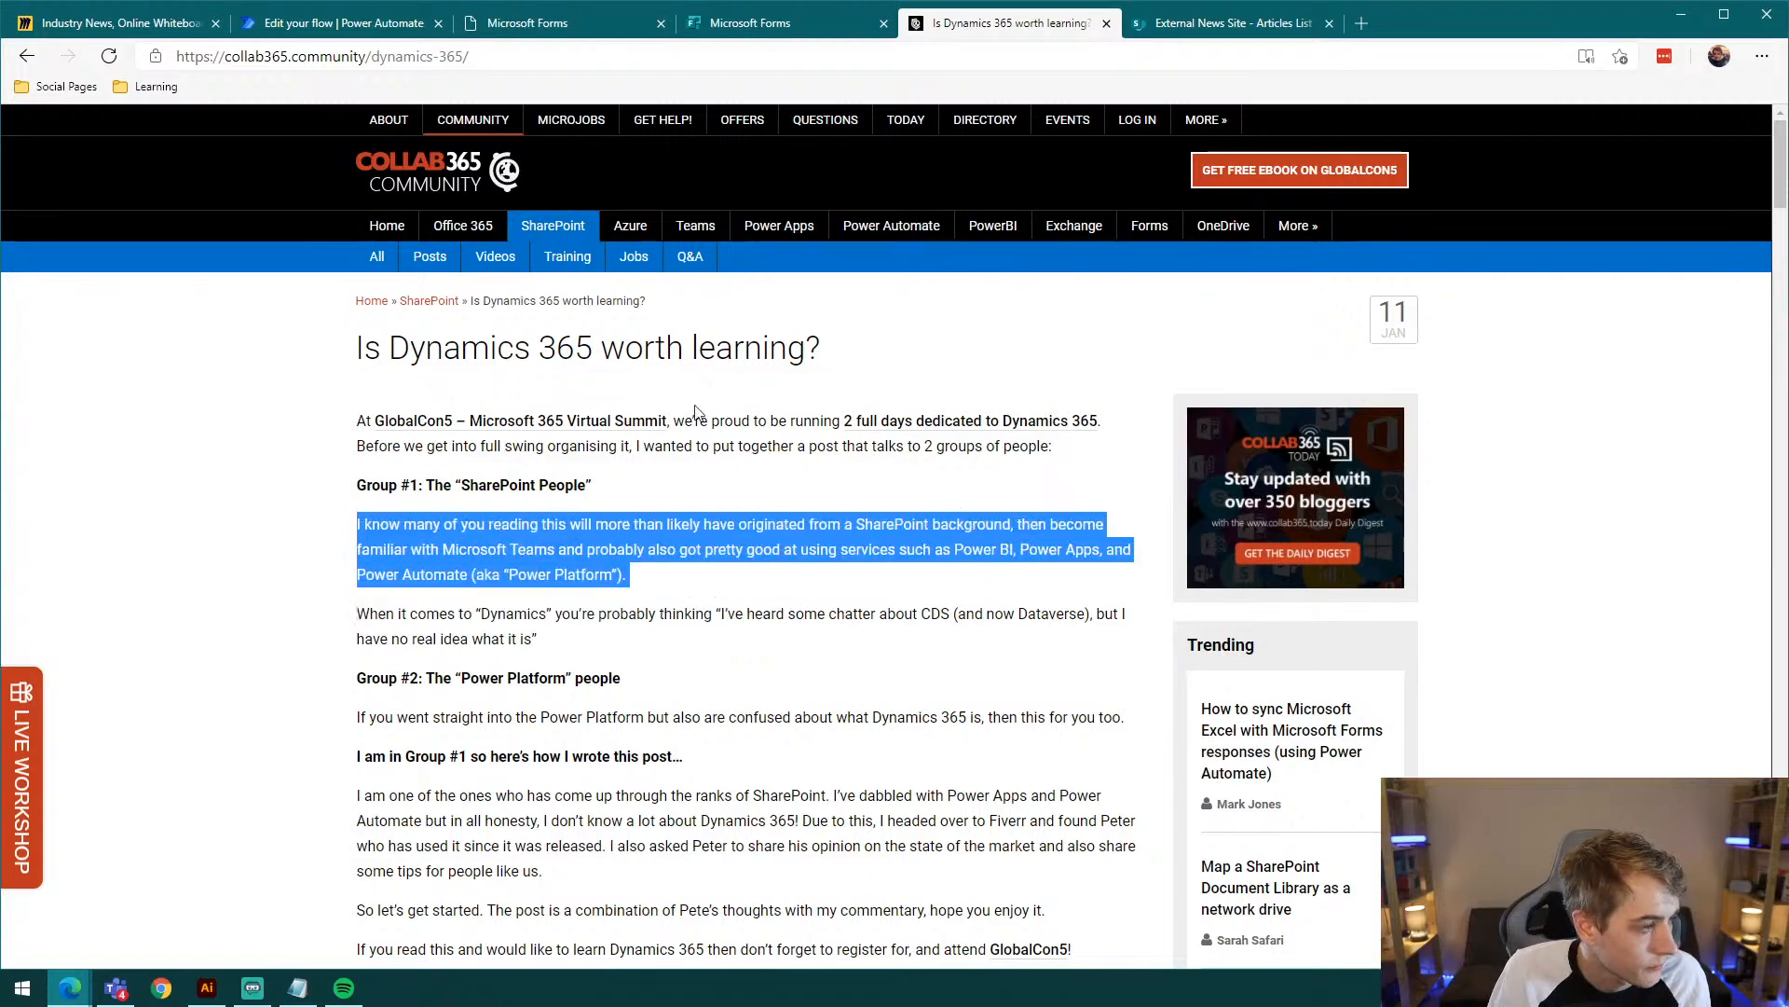
pyautogui.click(736, 22)
pyautogui.click(699, 688)
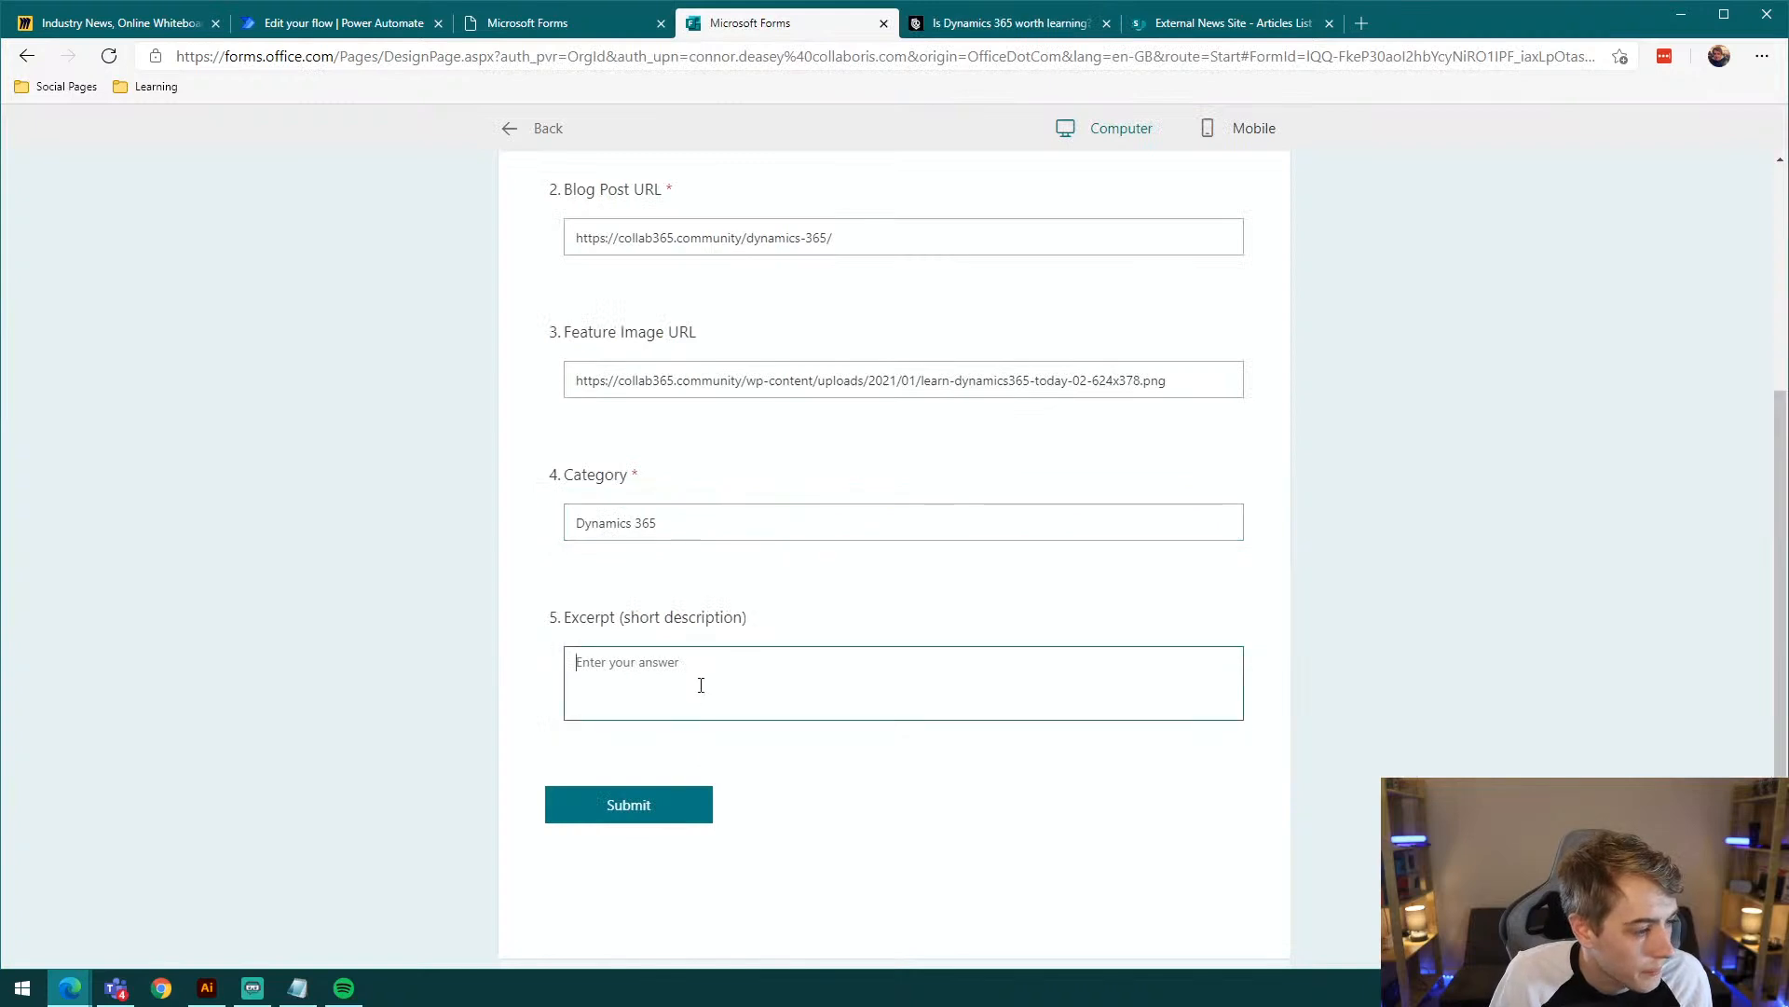
pyautogui.hotkey('ctrl', 'v')
pyautogui.click(647, 807)
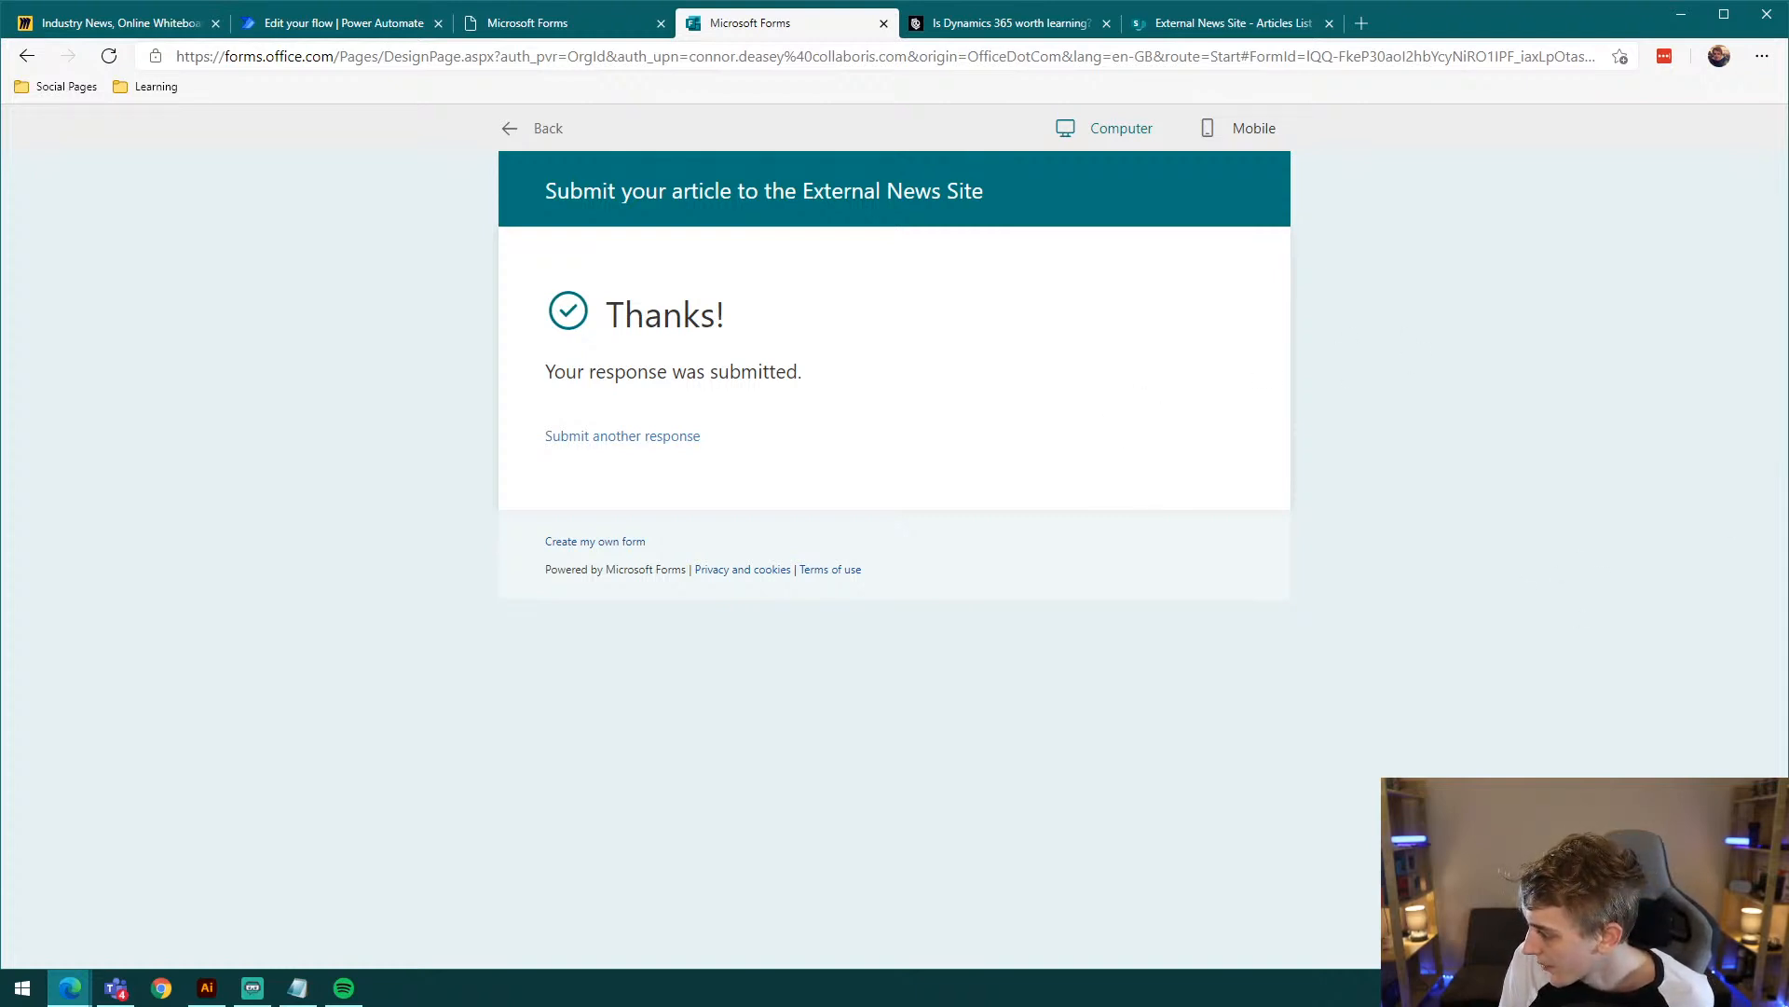
# Step: Return to the External News Site's Articles List and widen the Title column to fit the full article titles
pyautogui.hotkey('alt', 'Tab')
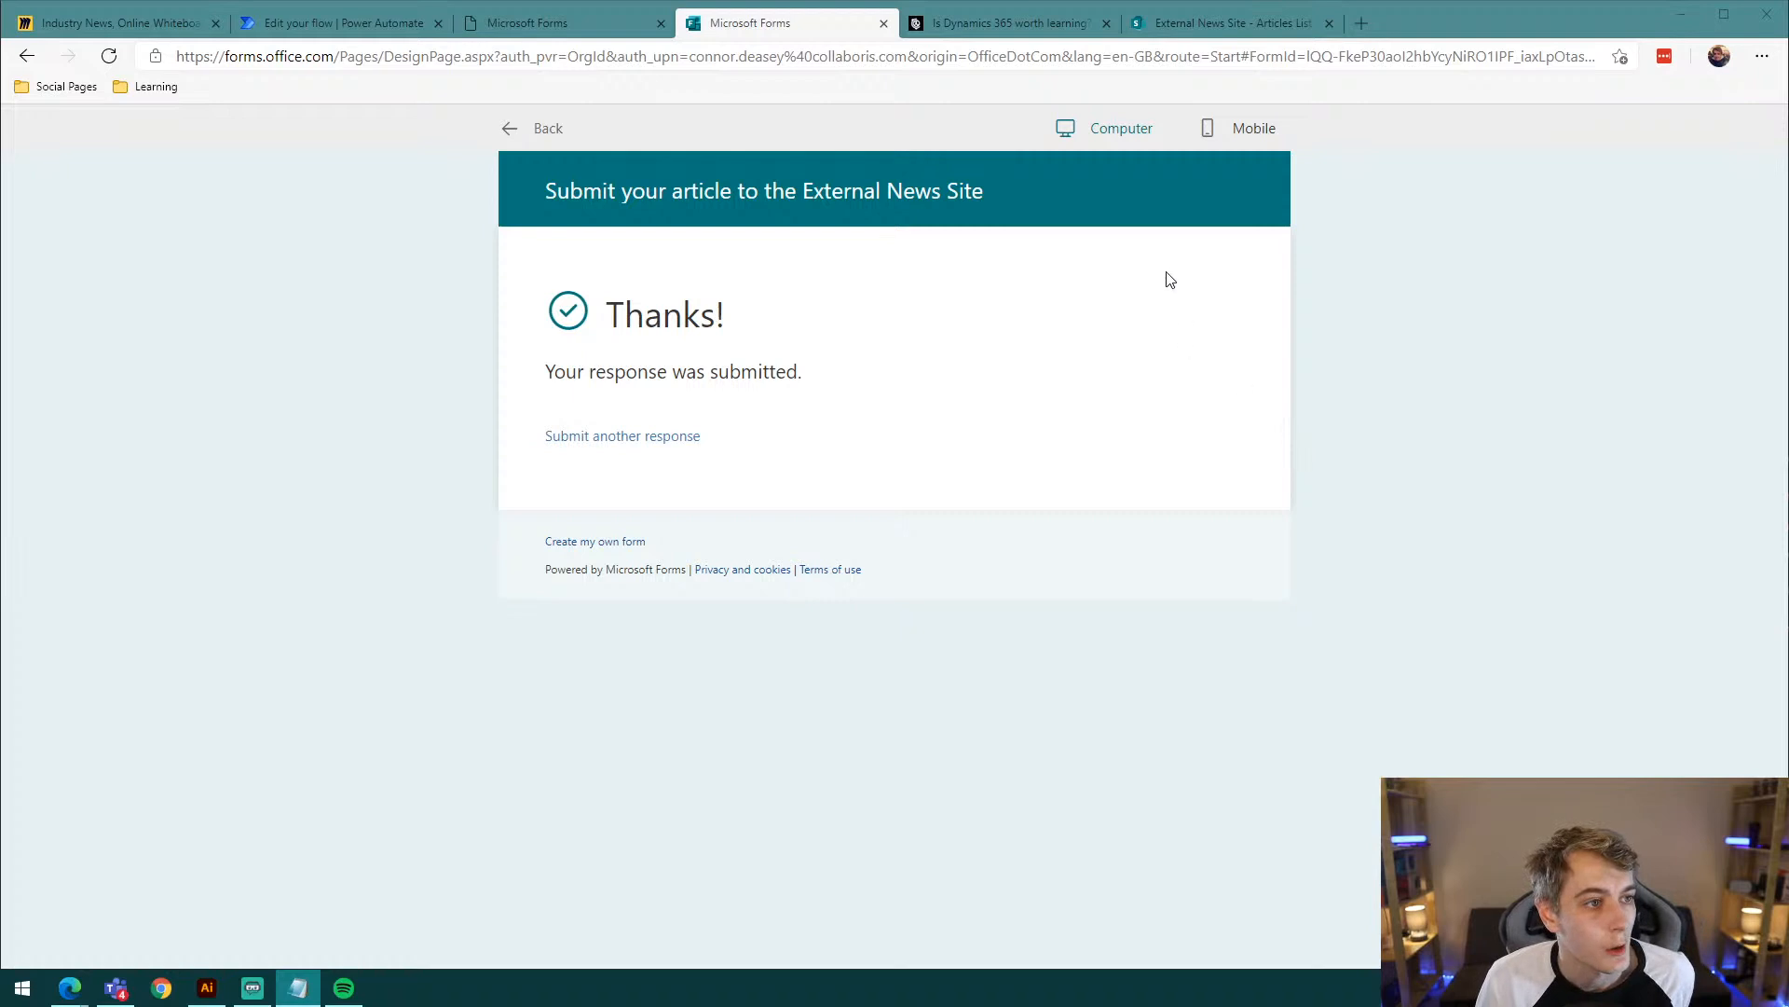
pyautogui.click(1242, 24)
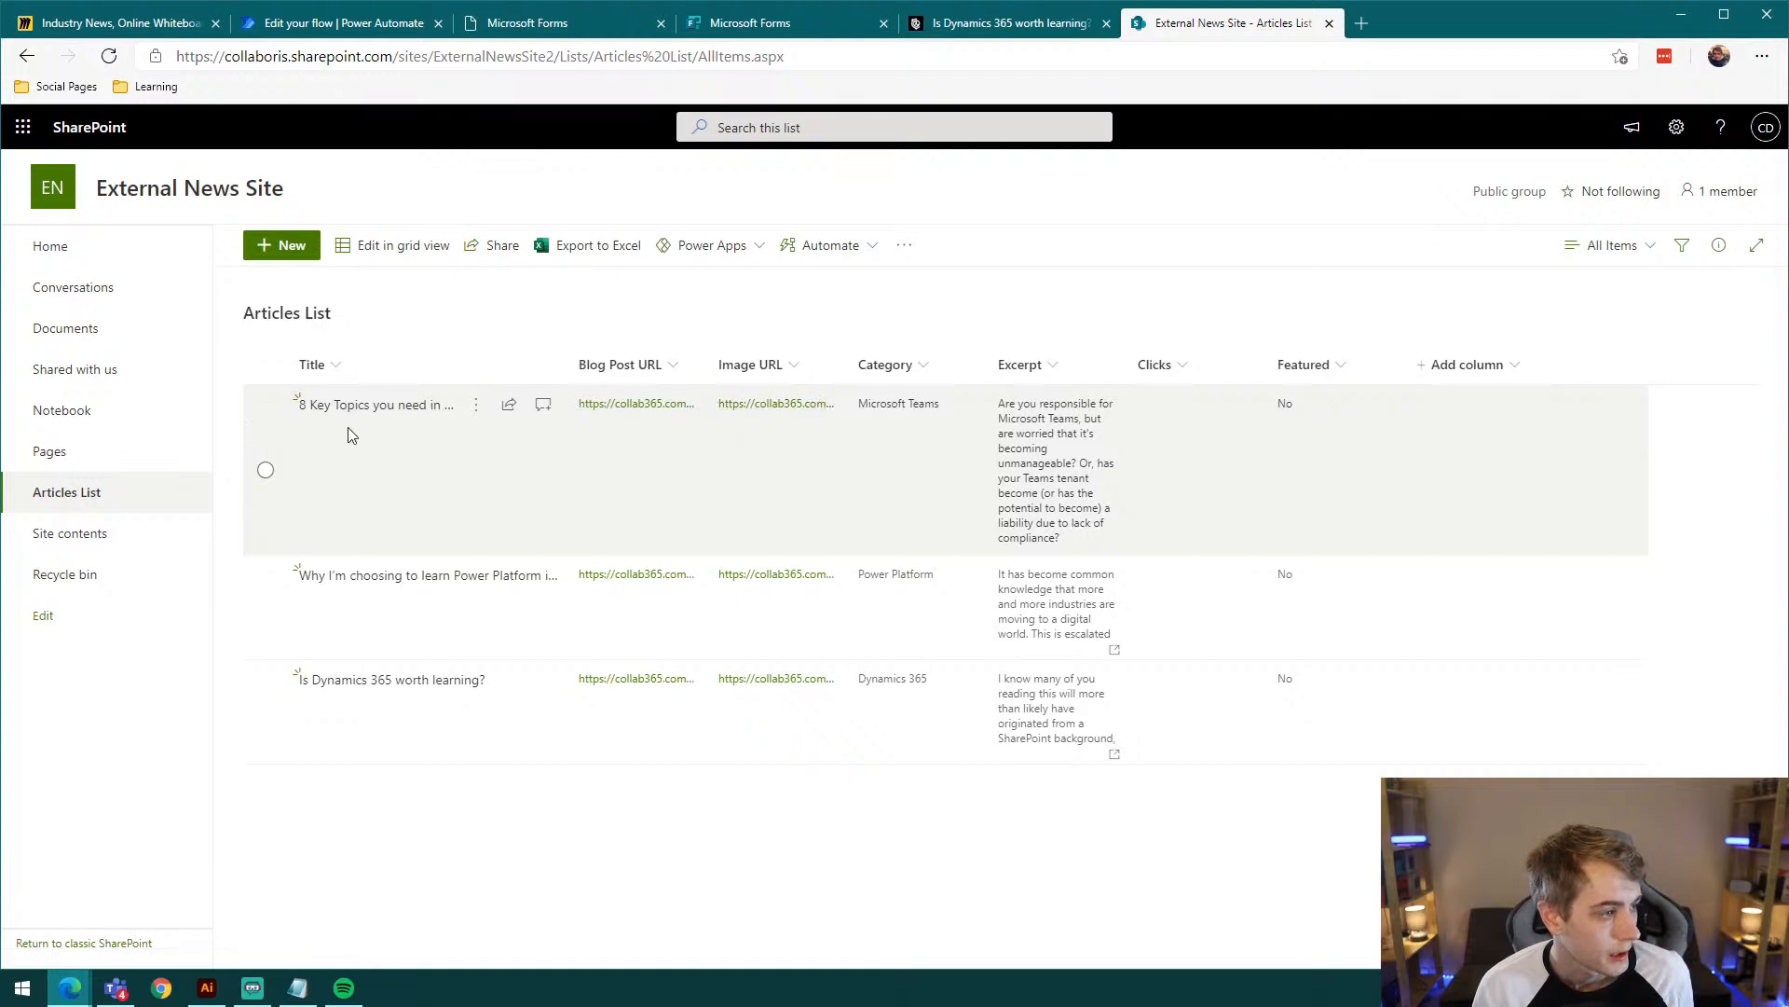
pyautogui.moveTo(570, 359); pyautogui.dragTo(781, 364)
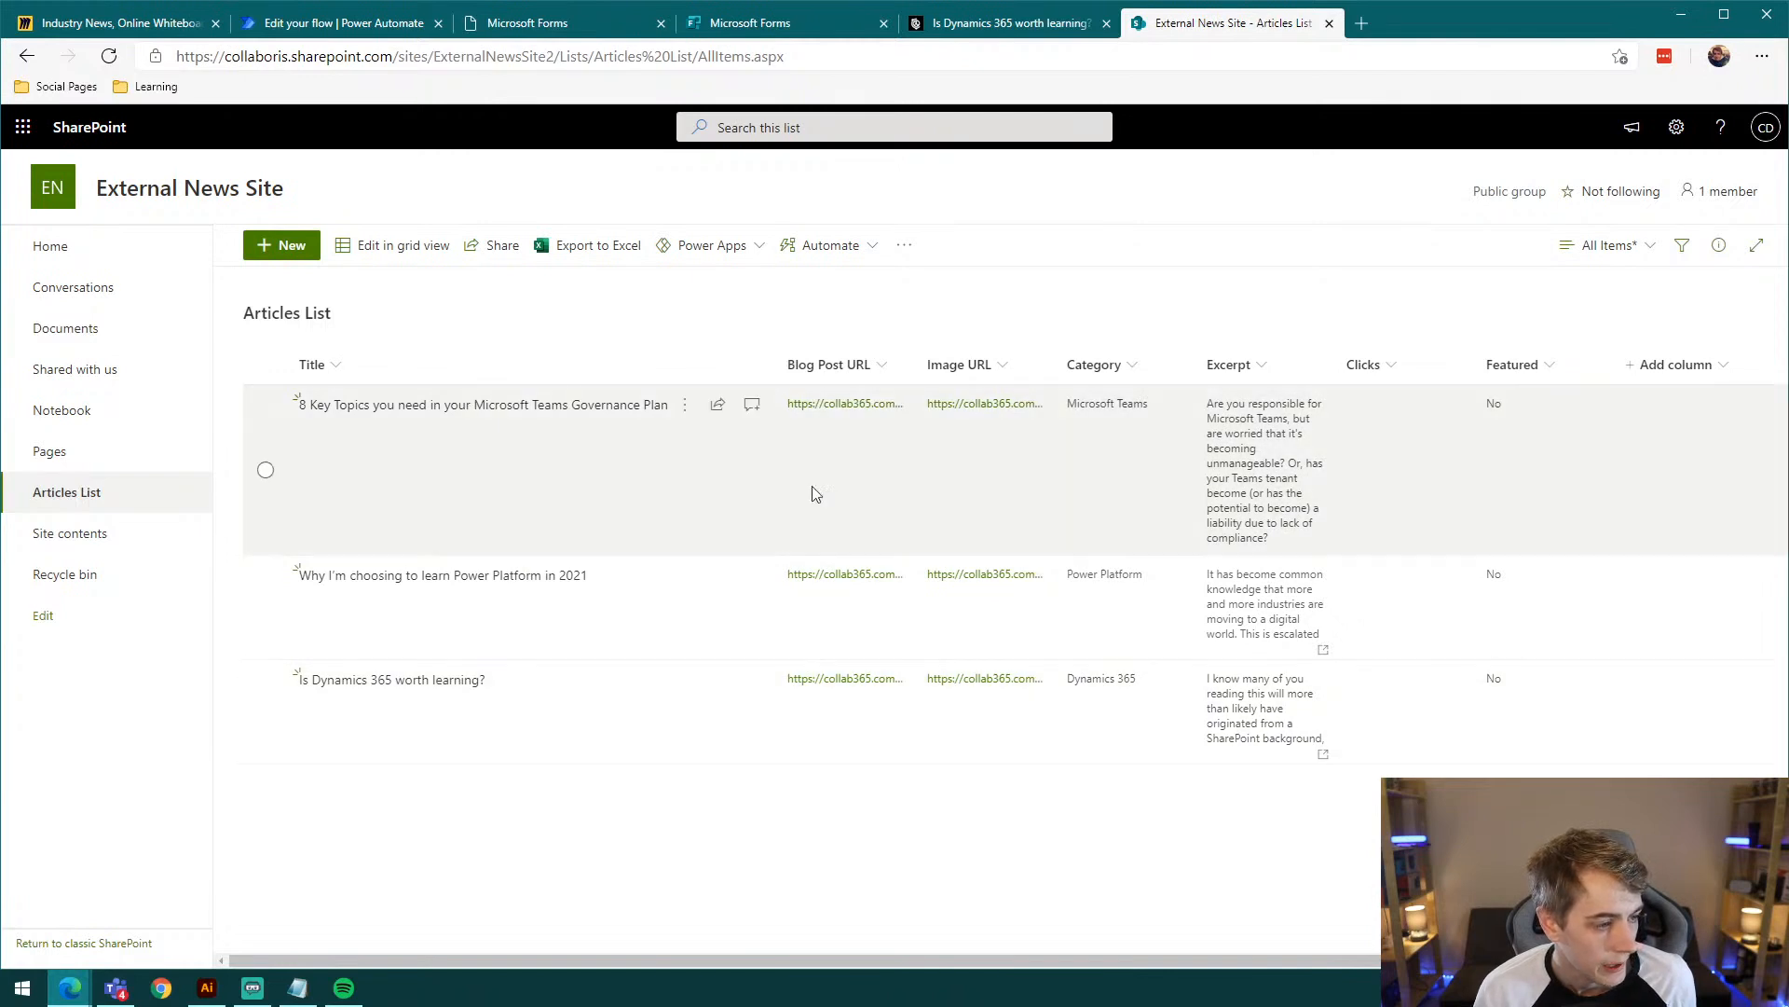
# Step: Check the blog post link and image link of the Microsoft Teams Governance Plan item, closing each opened page
pyautogui.click(855, 414)
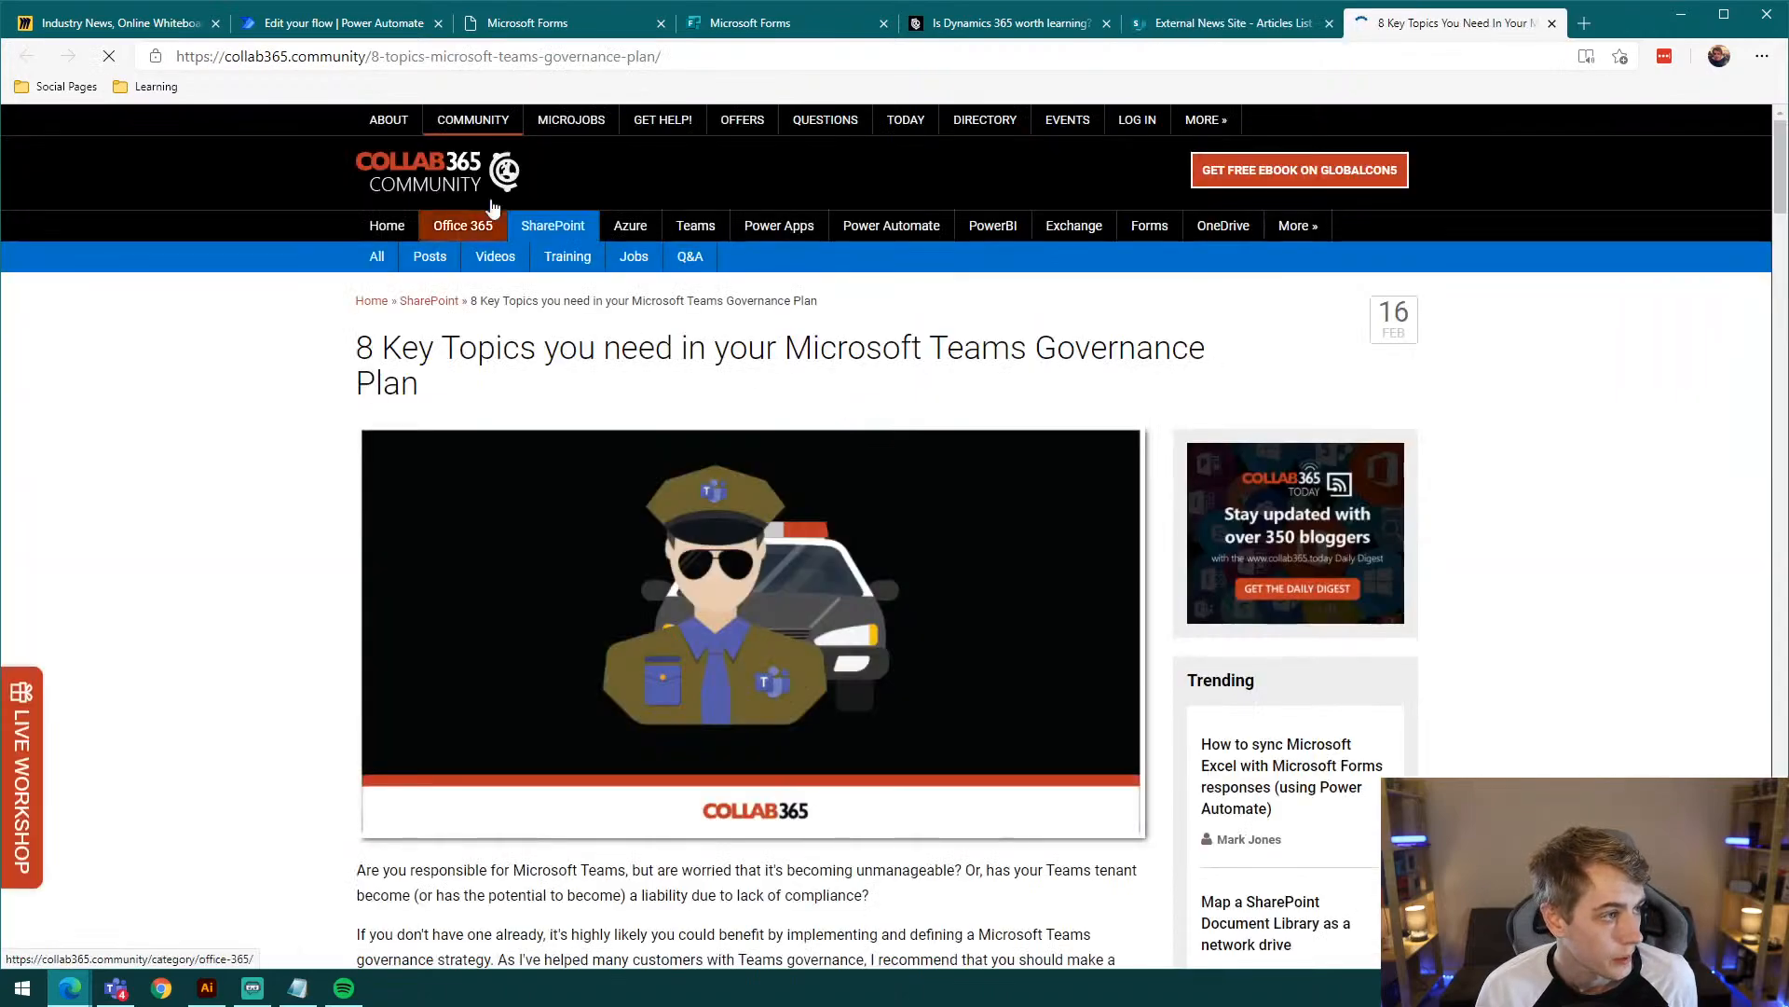
pyautogui.scroll(-10, 779, 652)
pyautogui.scroll(10, 775, 608)
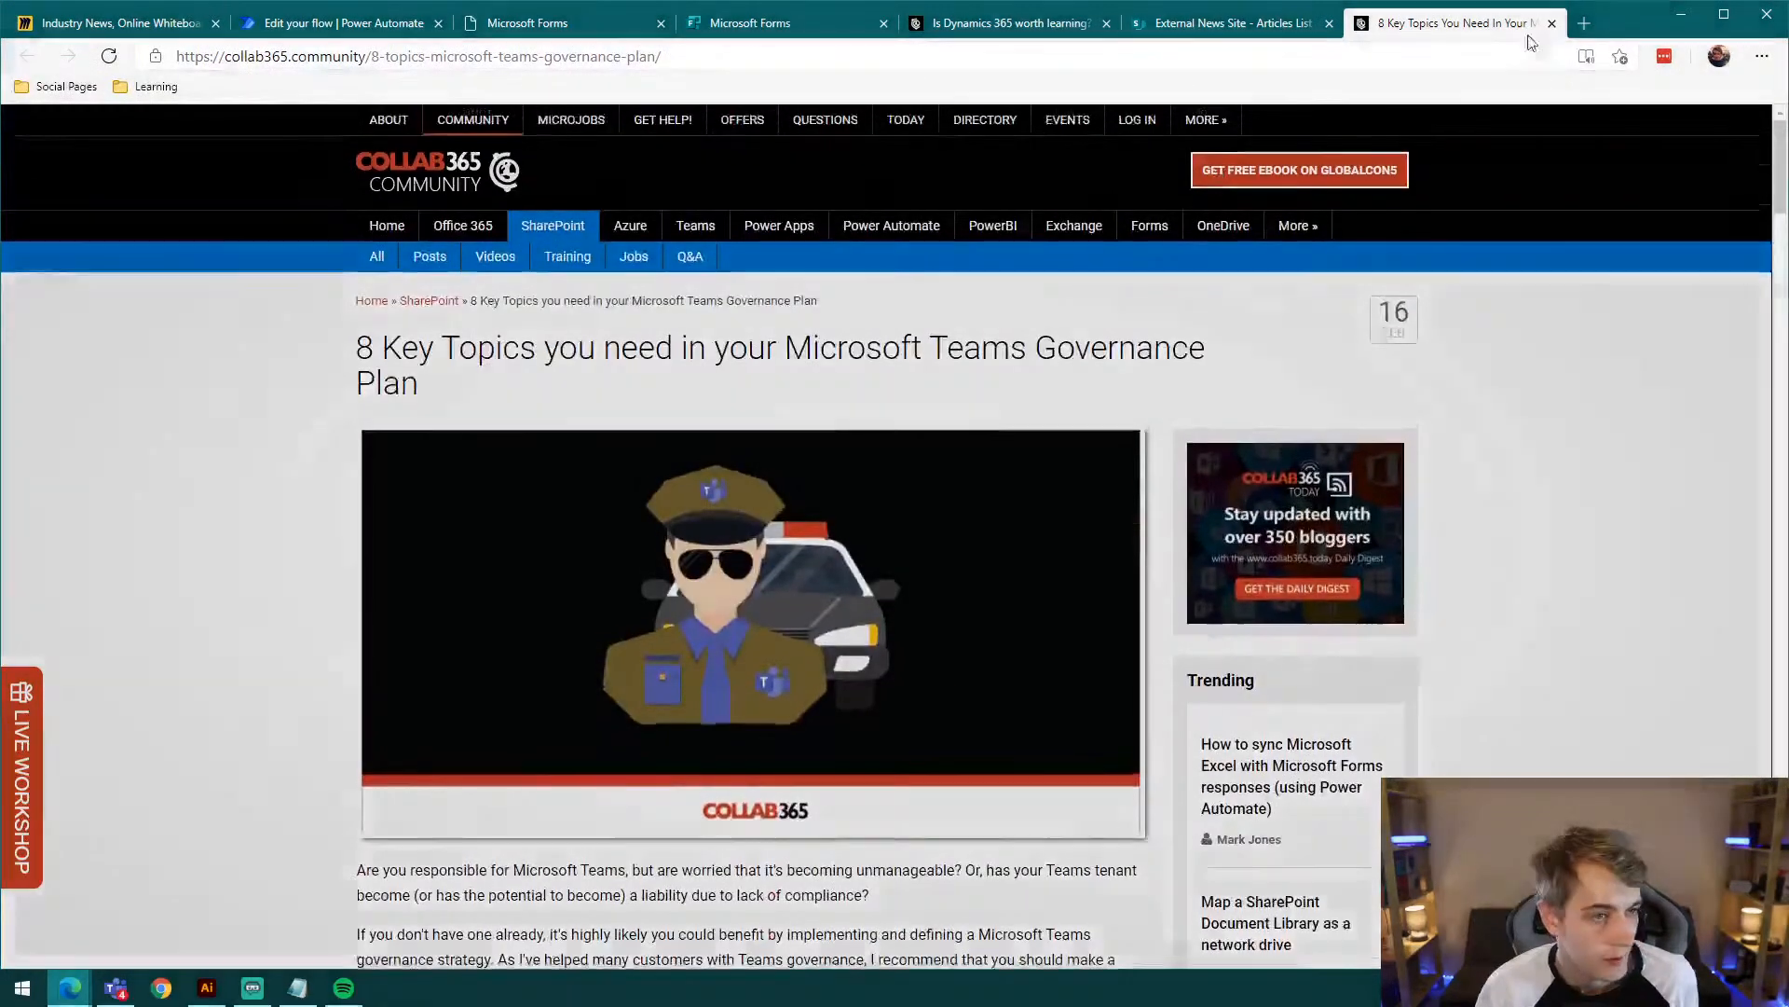
pyautogui.click(1552, 24)
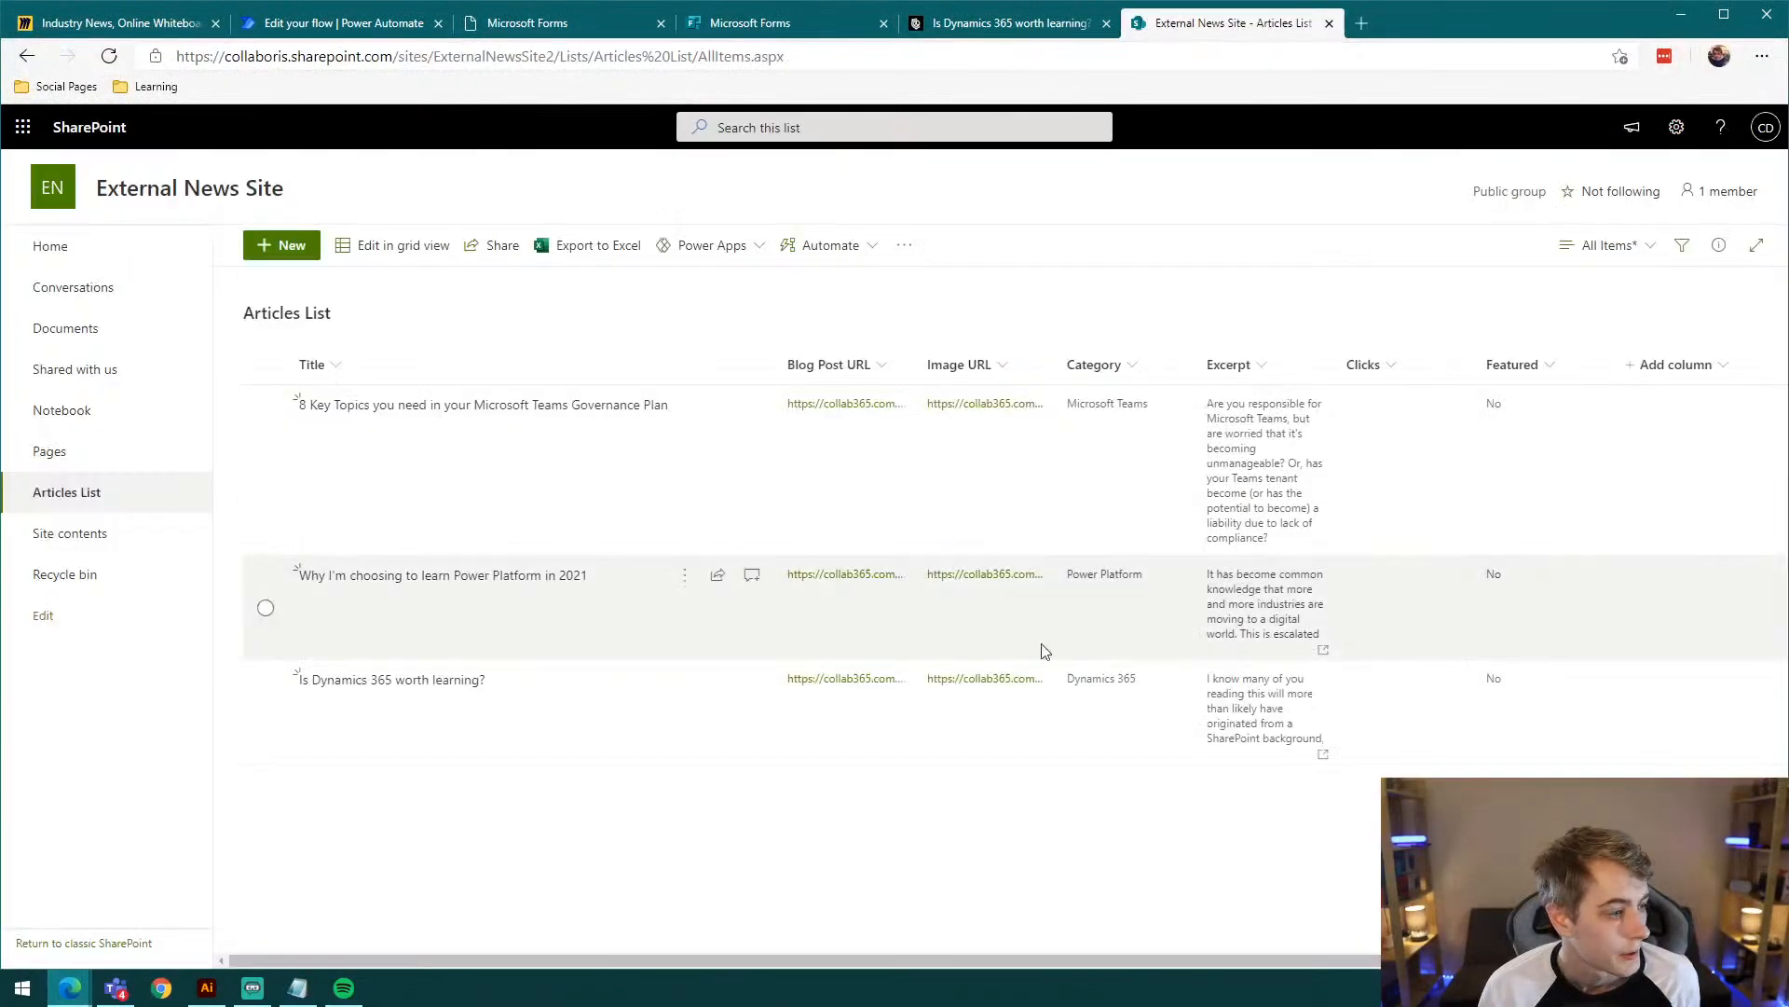
pyautogui.click(983, 406)
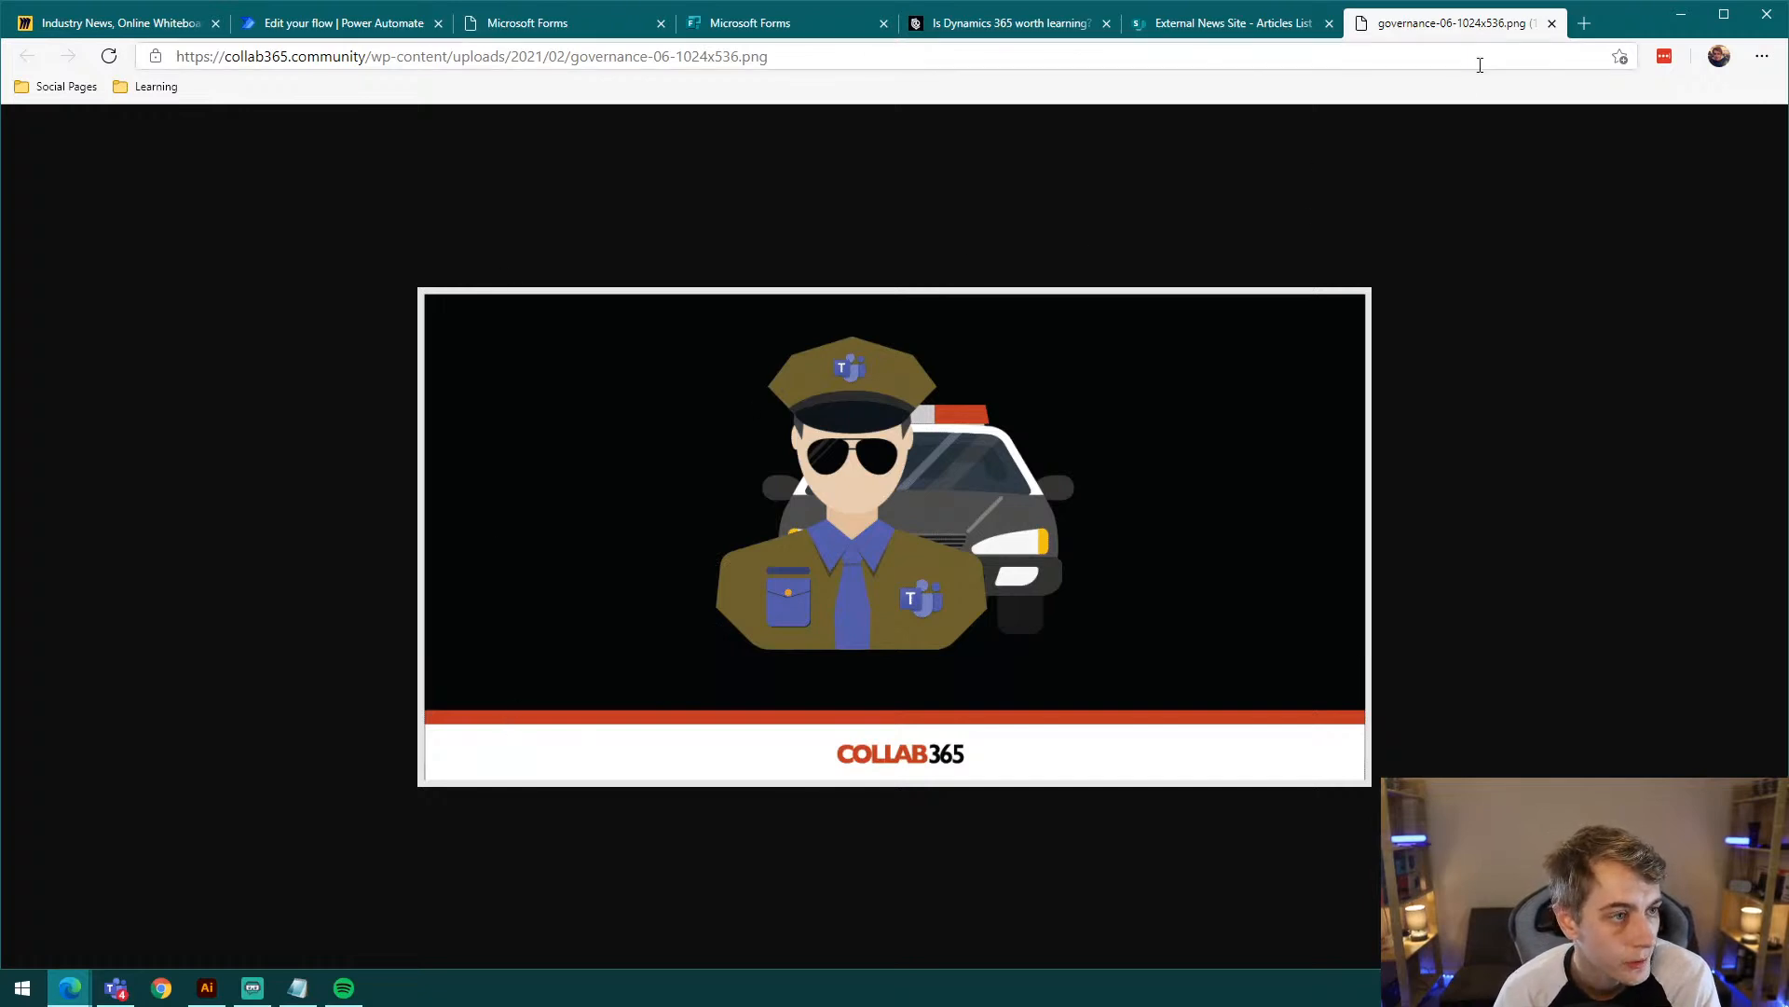
pyautogui.click(1552, 24)
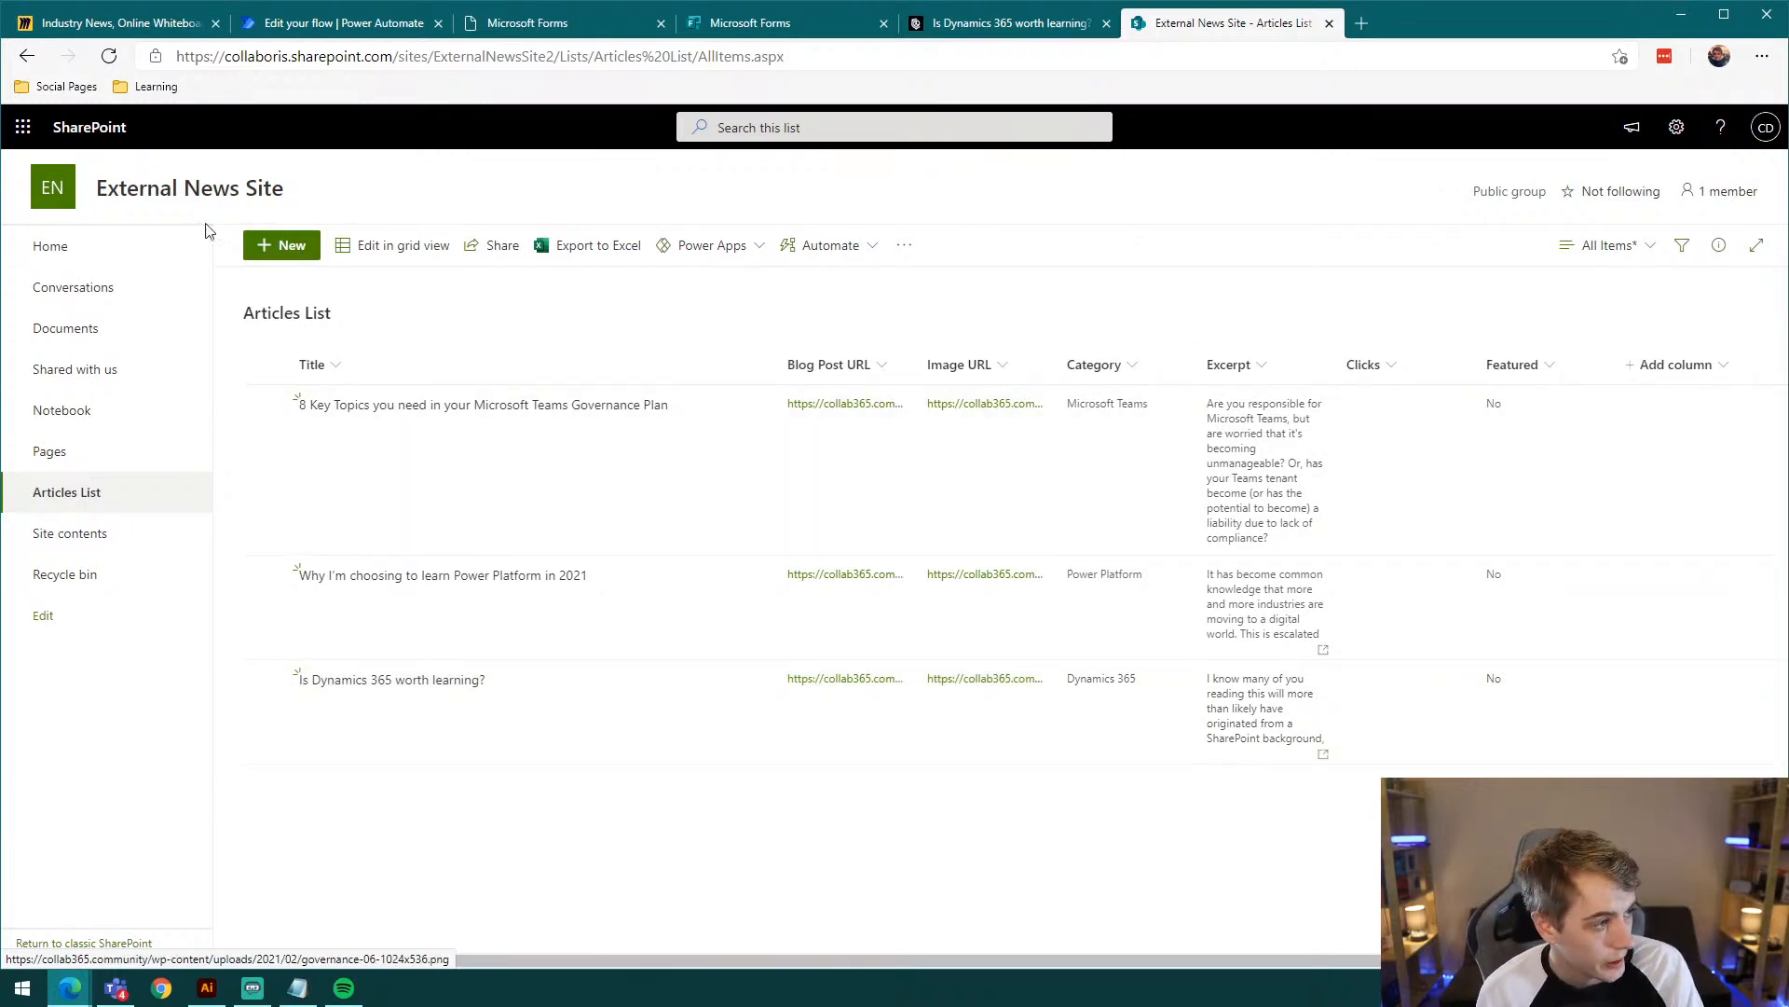
# Step: Open the Articles List's new item form to examine its fields, and close it without saving
pyautogui.click(252, 245)
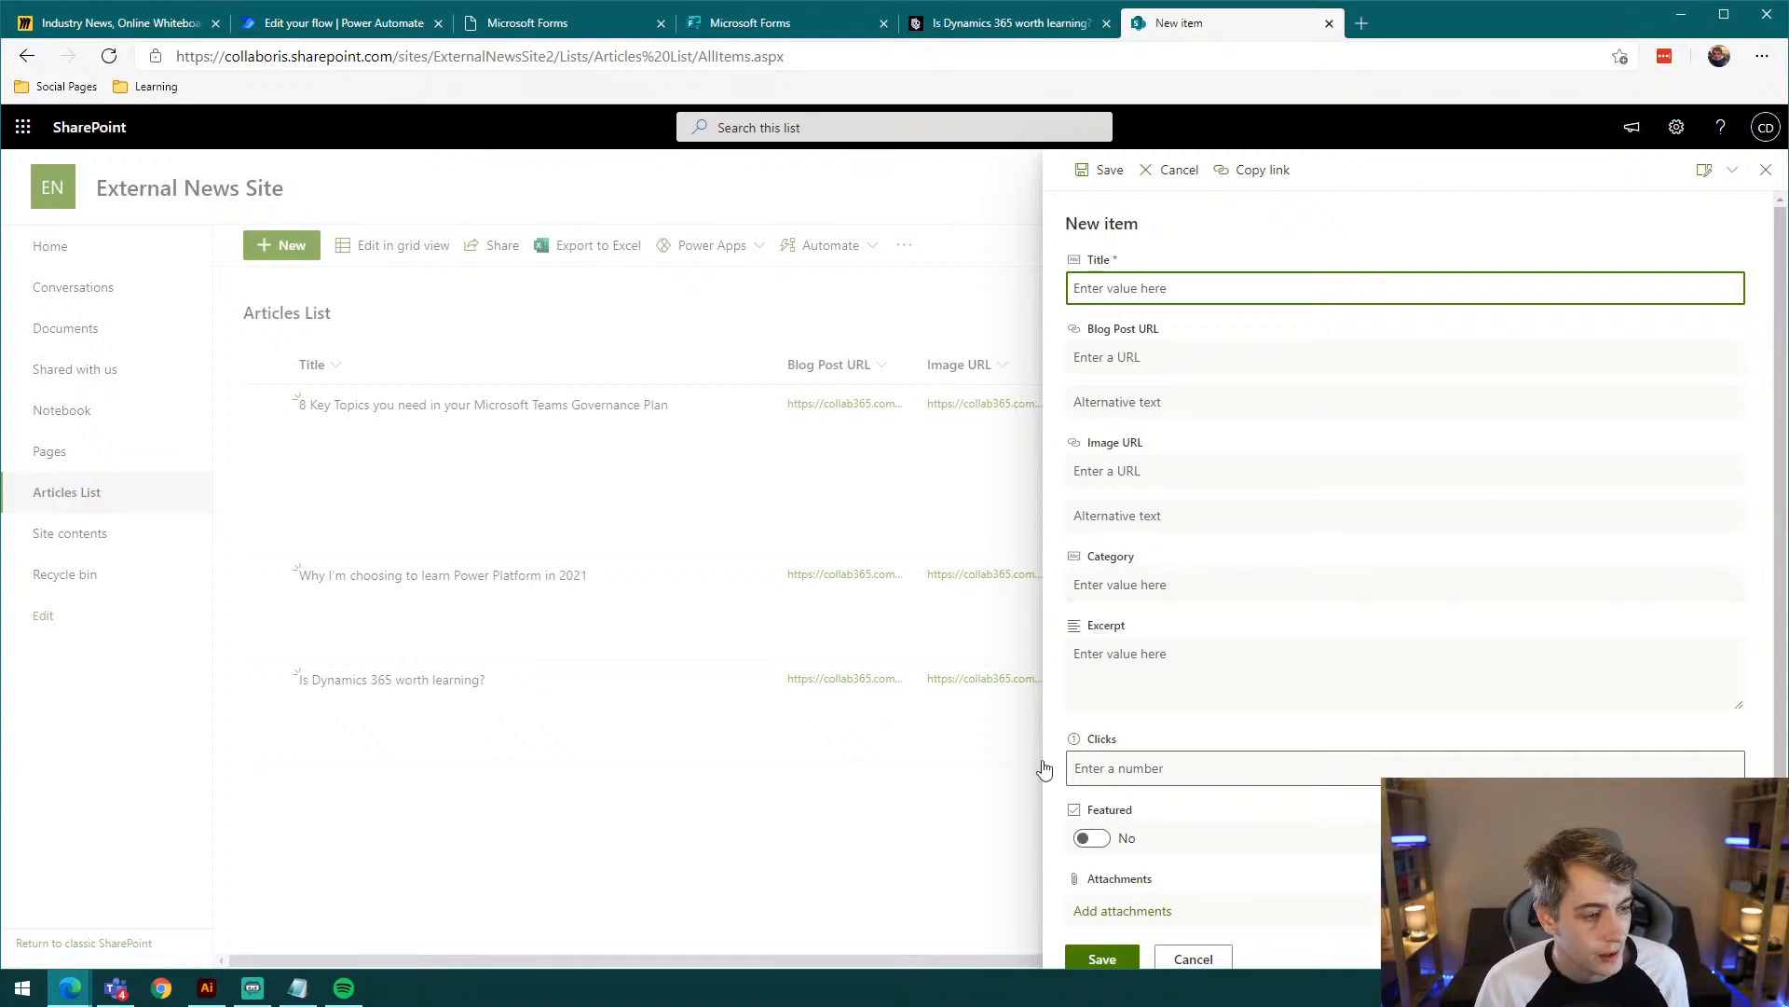
pyautogui.click(950, 758)
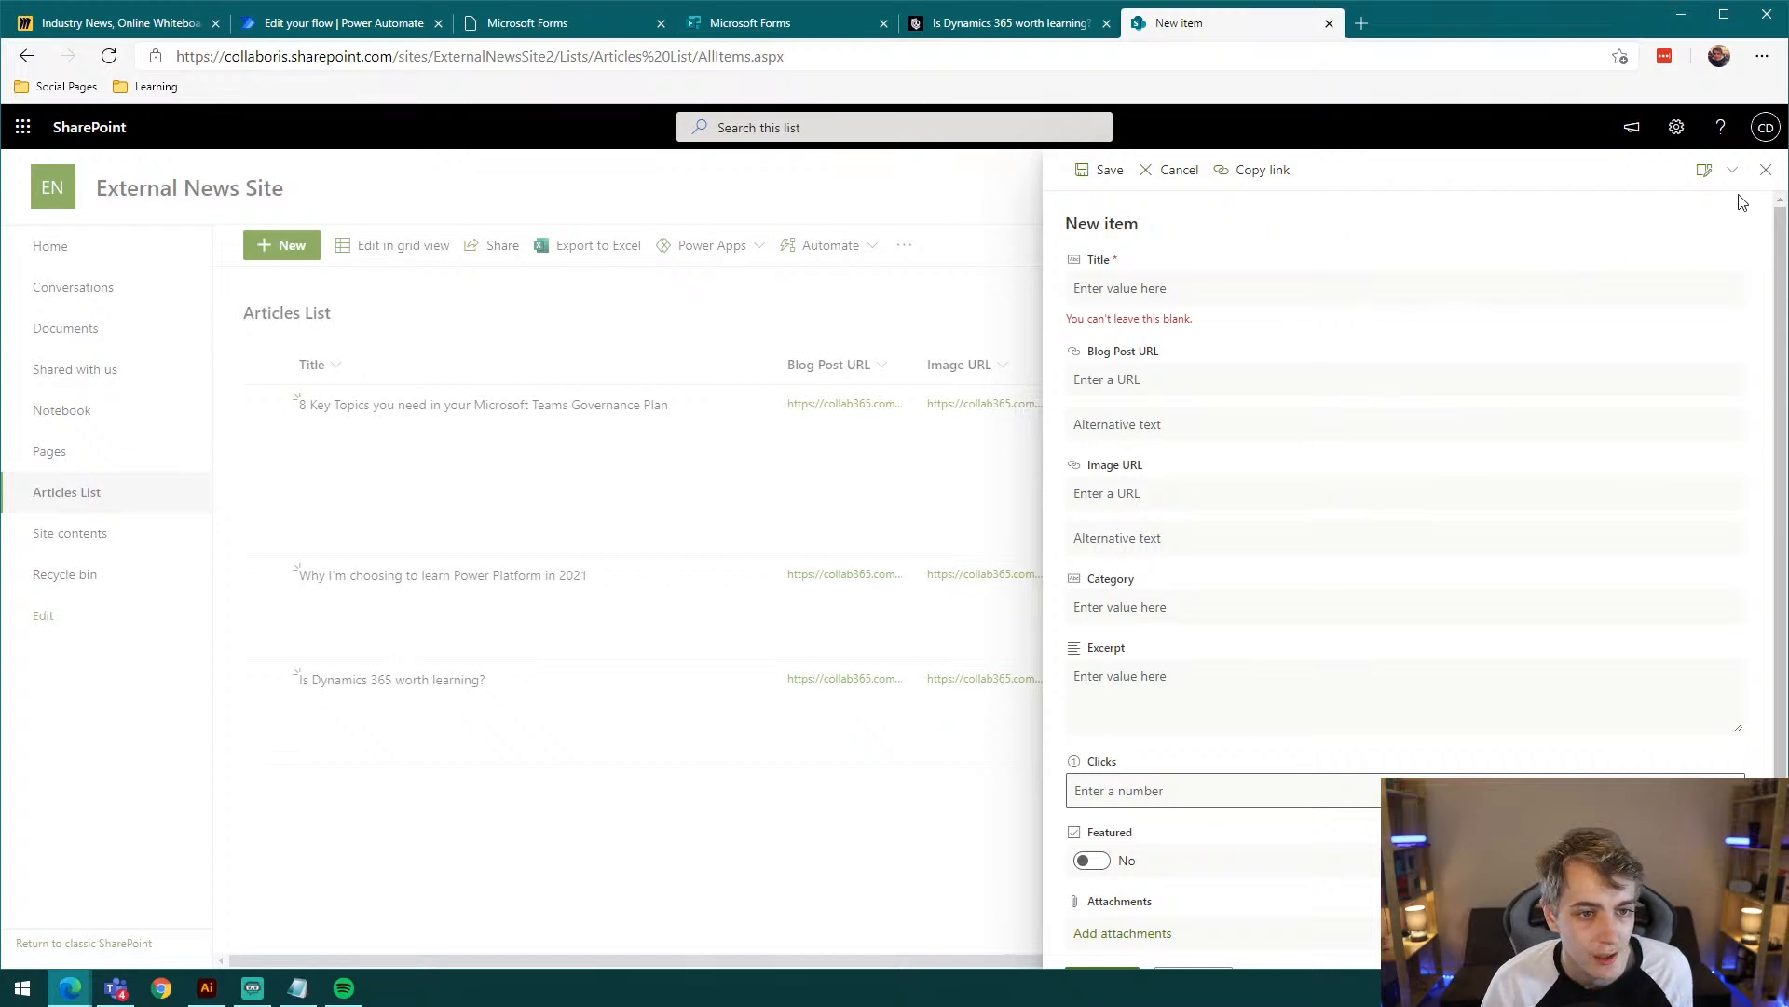
pyautogui.click(1765, 173)
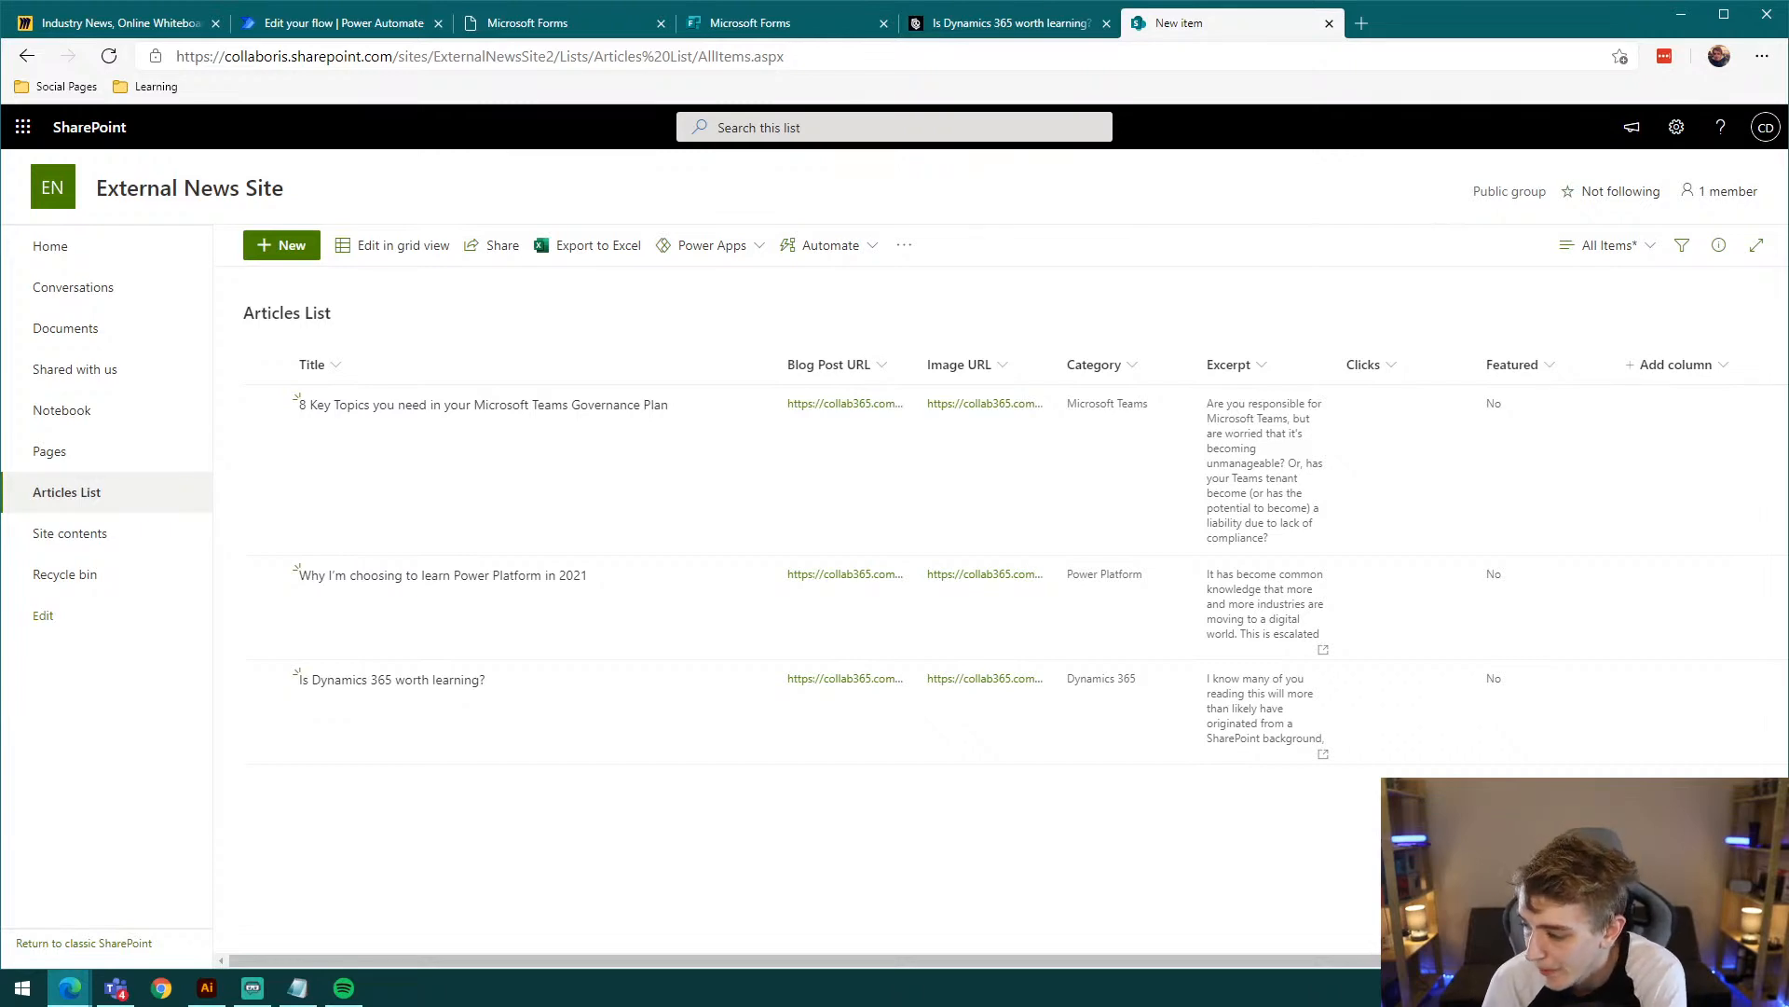
# Step: Switch to Microsoft Teams and try to add a tab to the External News Site team's General channel
pyautogui.hotkey('alt', 'Tab')
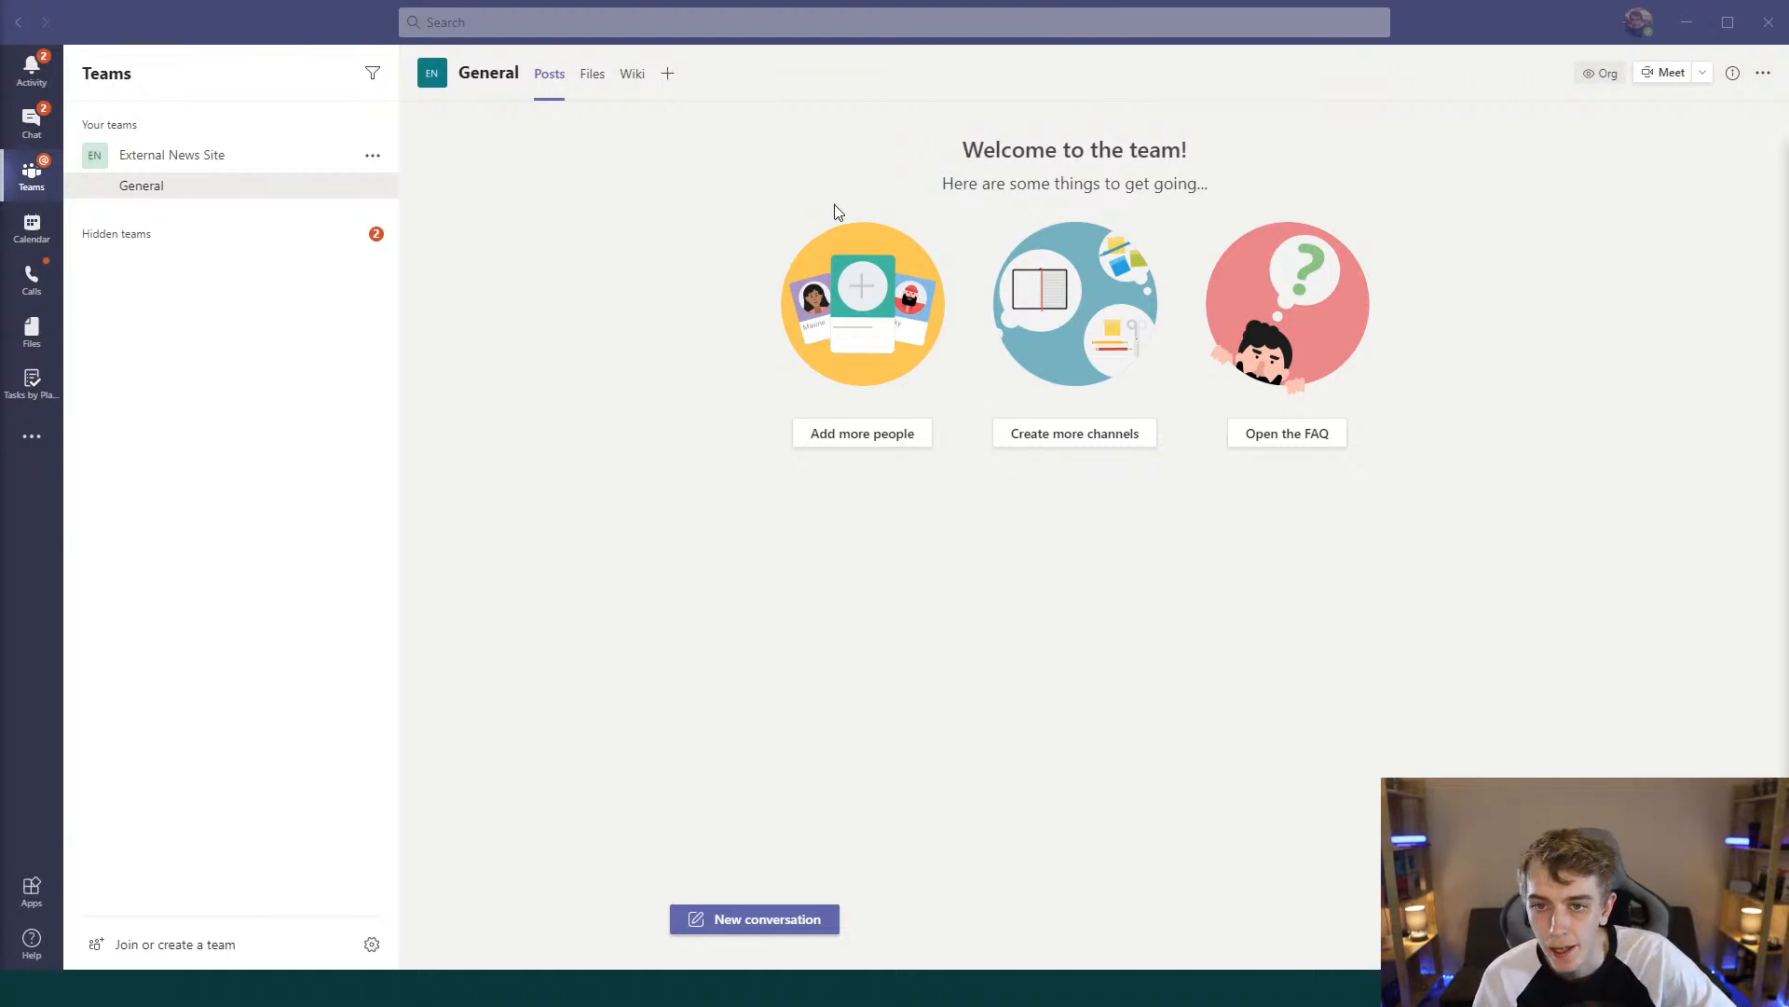
pyautogui.click(668, 76)
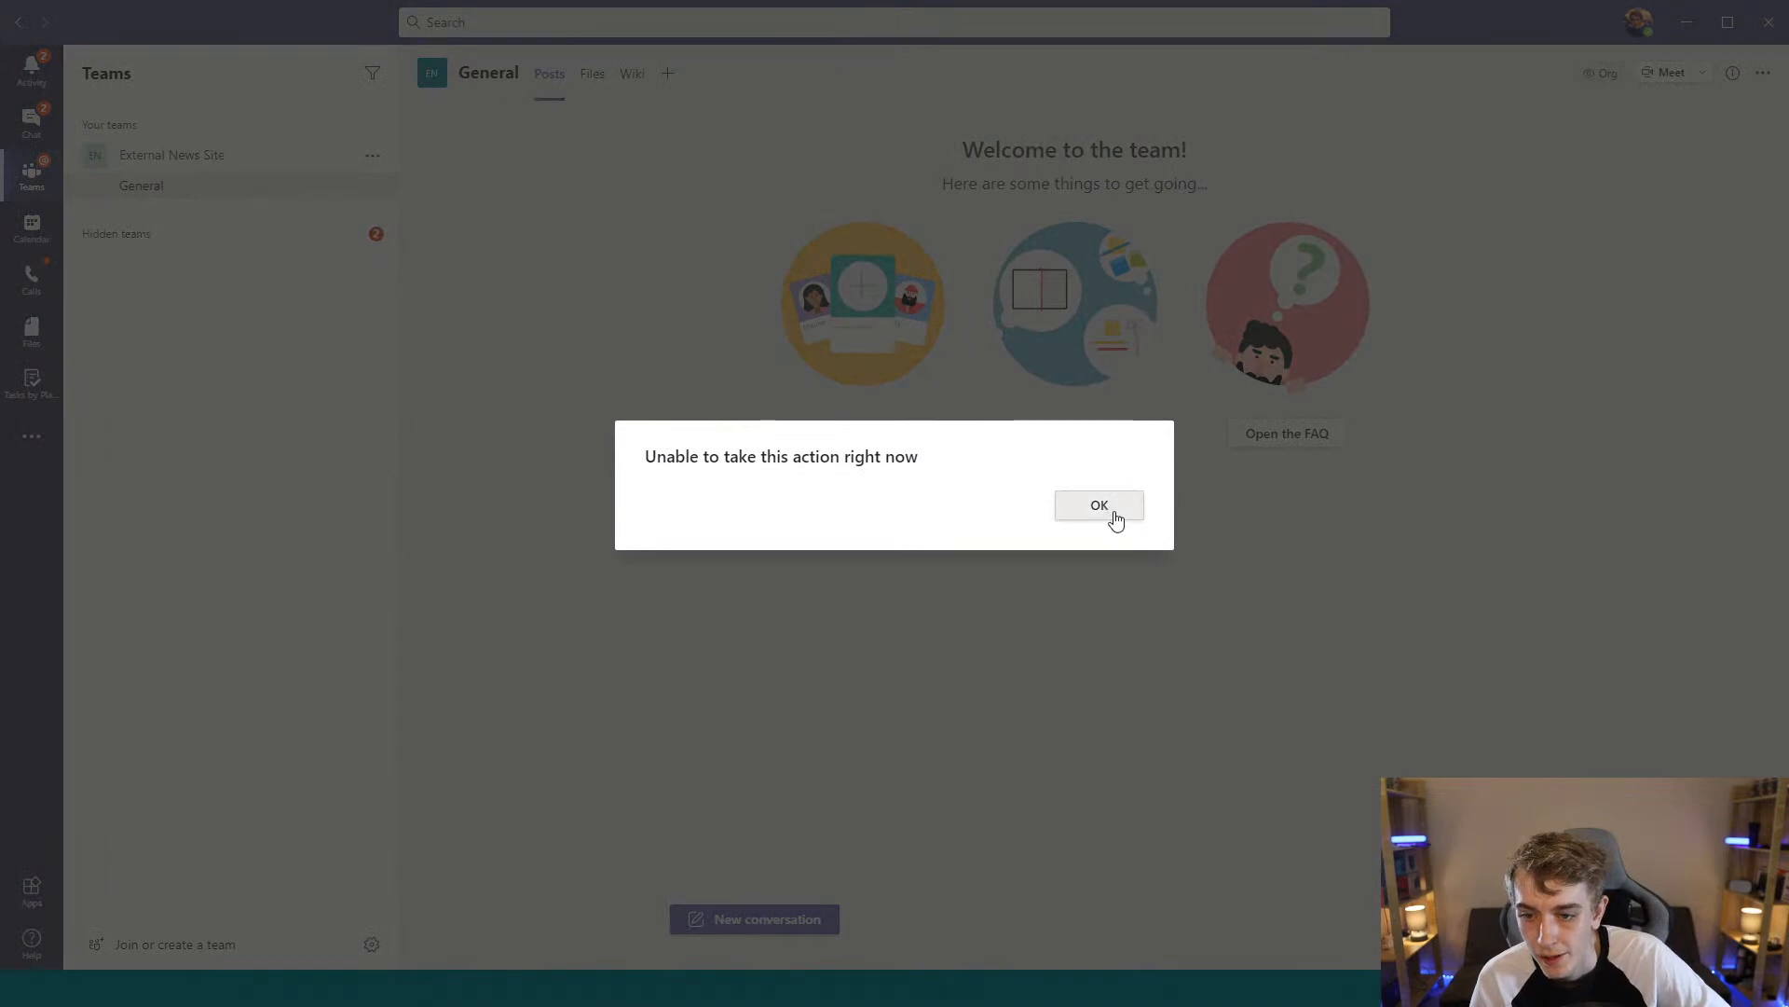
pyautogui.click(1113, 513)
pyautogui.click(668, 75)
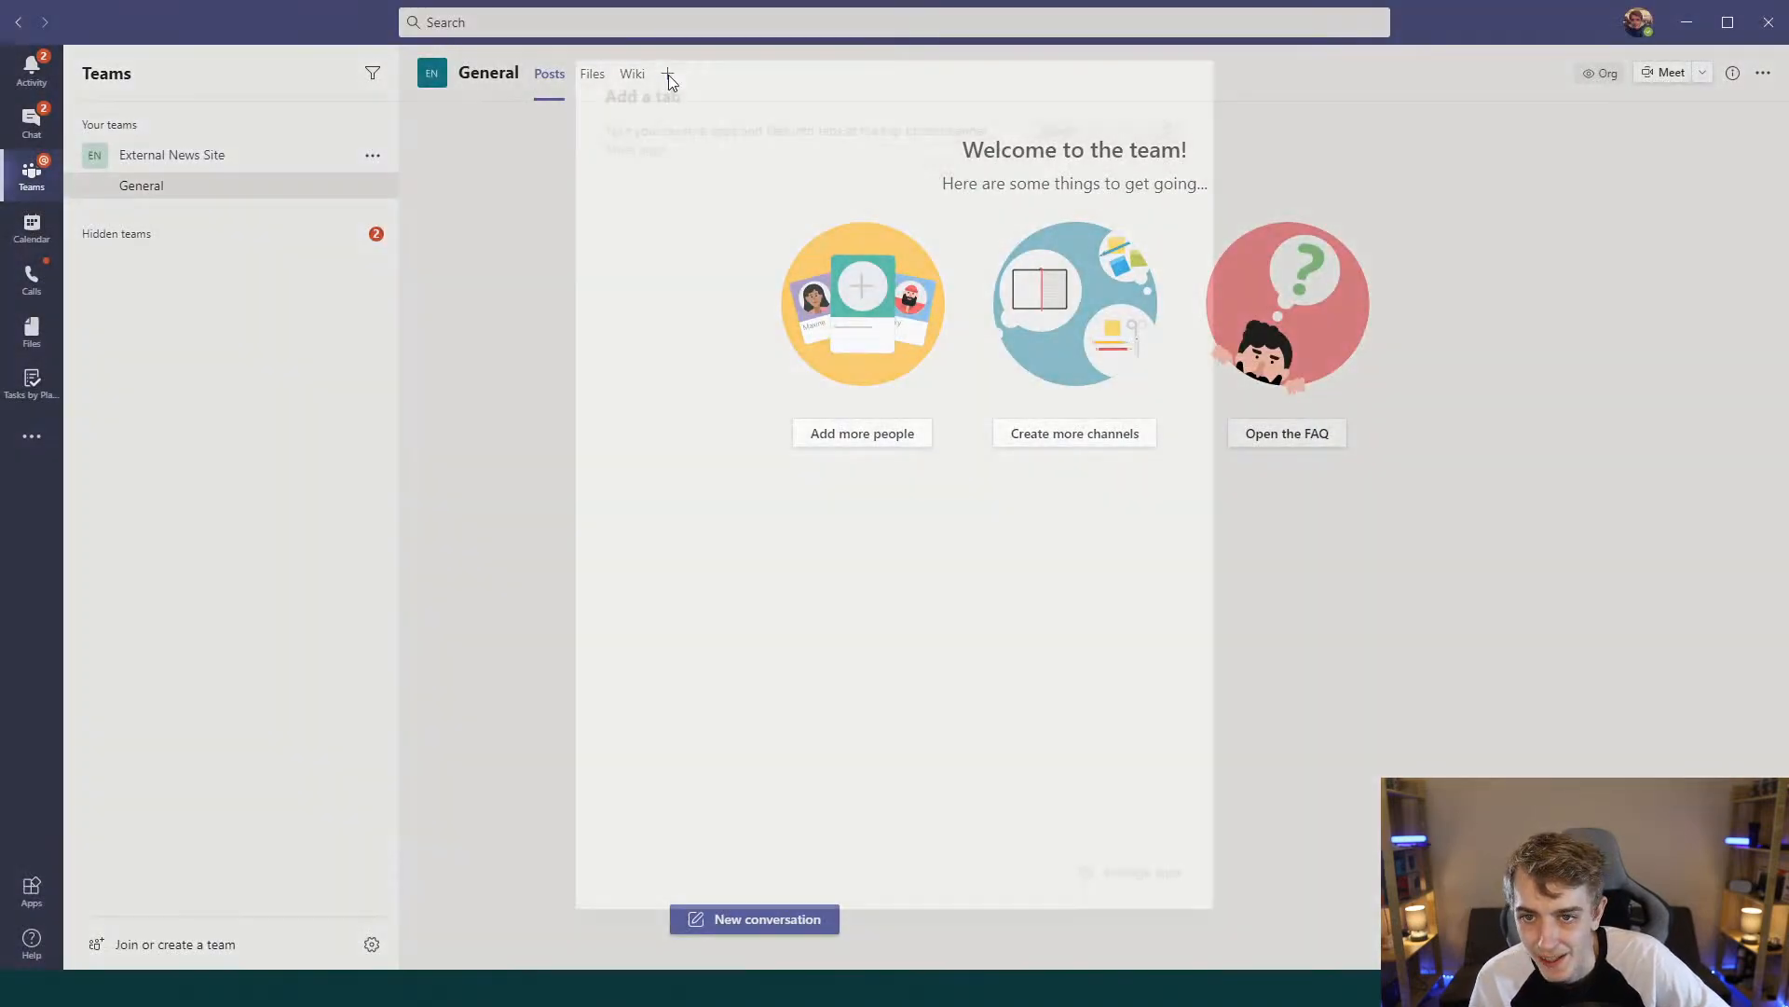
pyautogui.click(1093, 508)
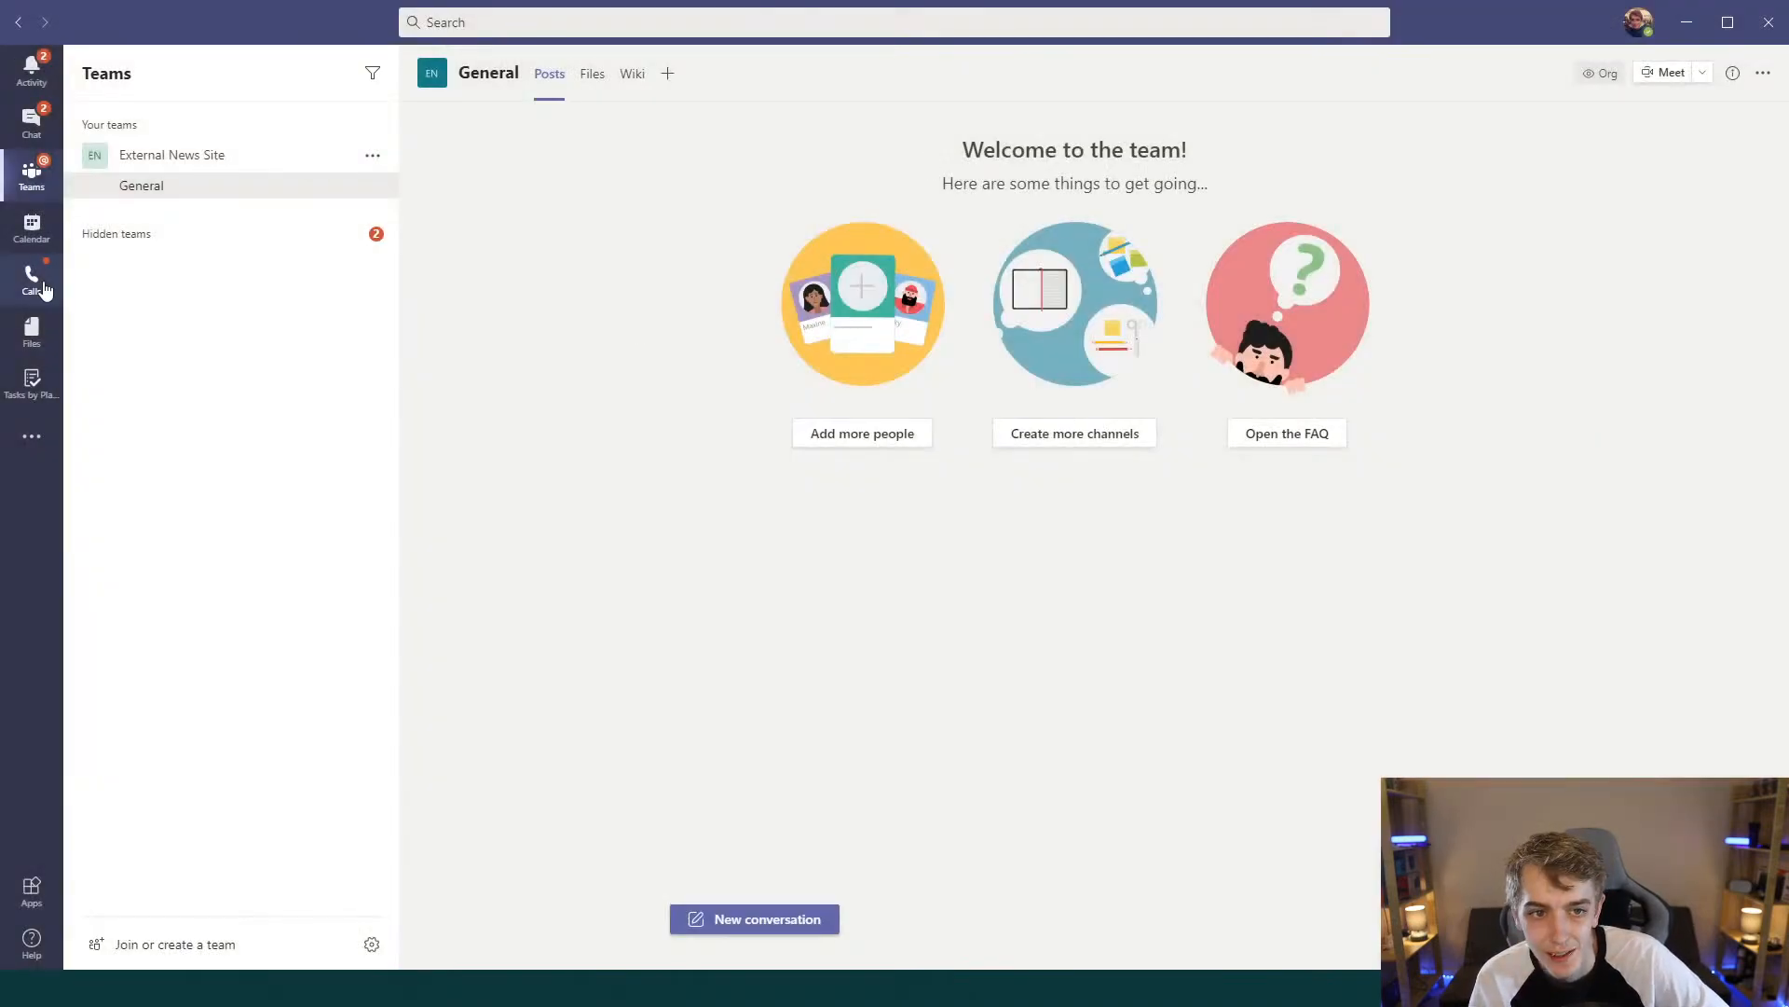
pyautogui.click(133, 164)
pyautogui.click(132, 164)
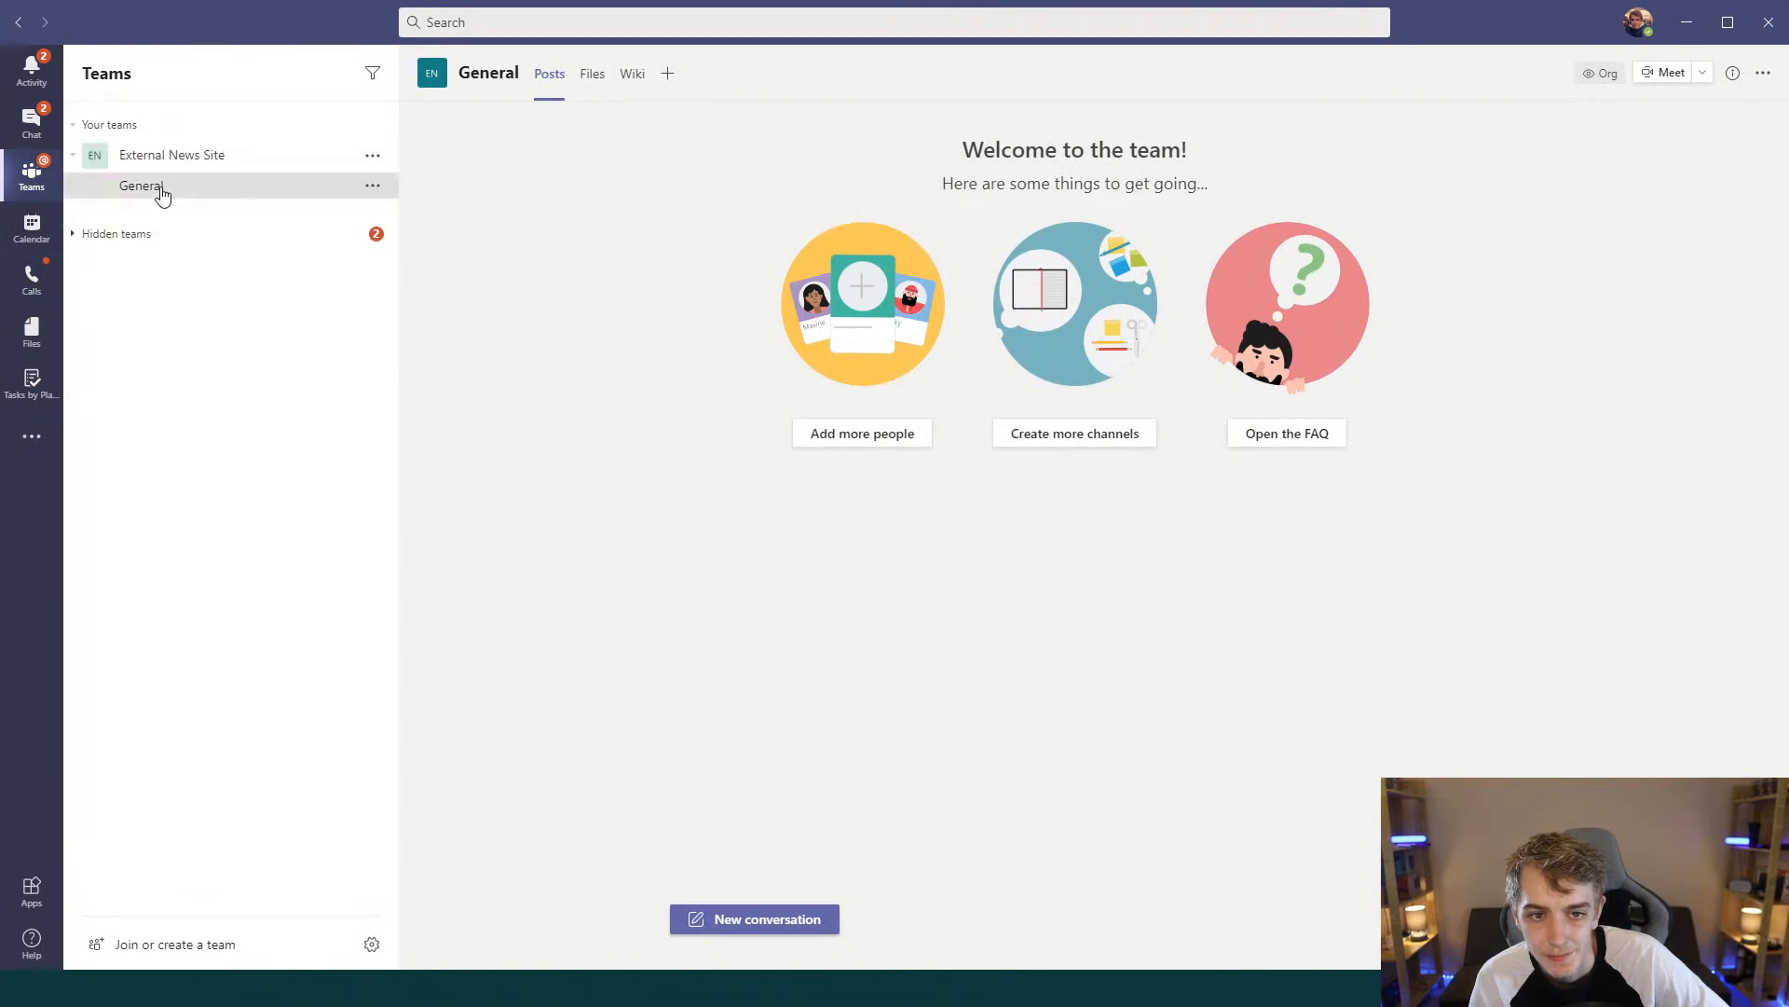
# Step: Search the General channel's connectors for "FORMS", try to add the Forms connector, and close the connectors dialog
pyautogui.click(371, 187)
pyautogui.click(427, 377)
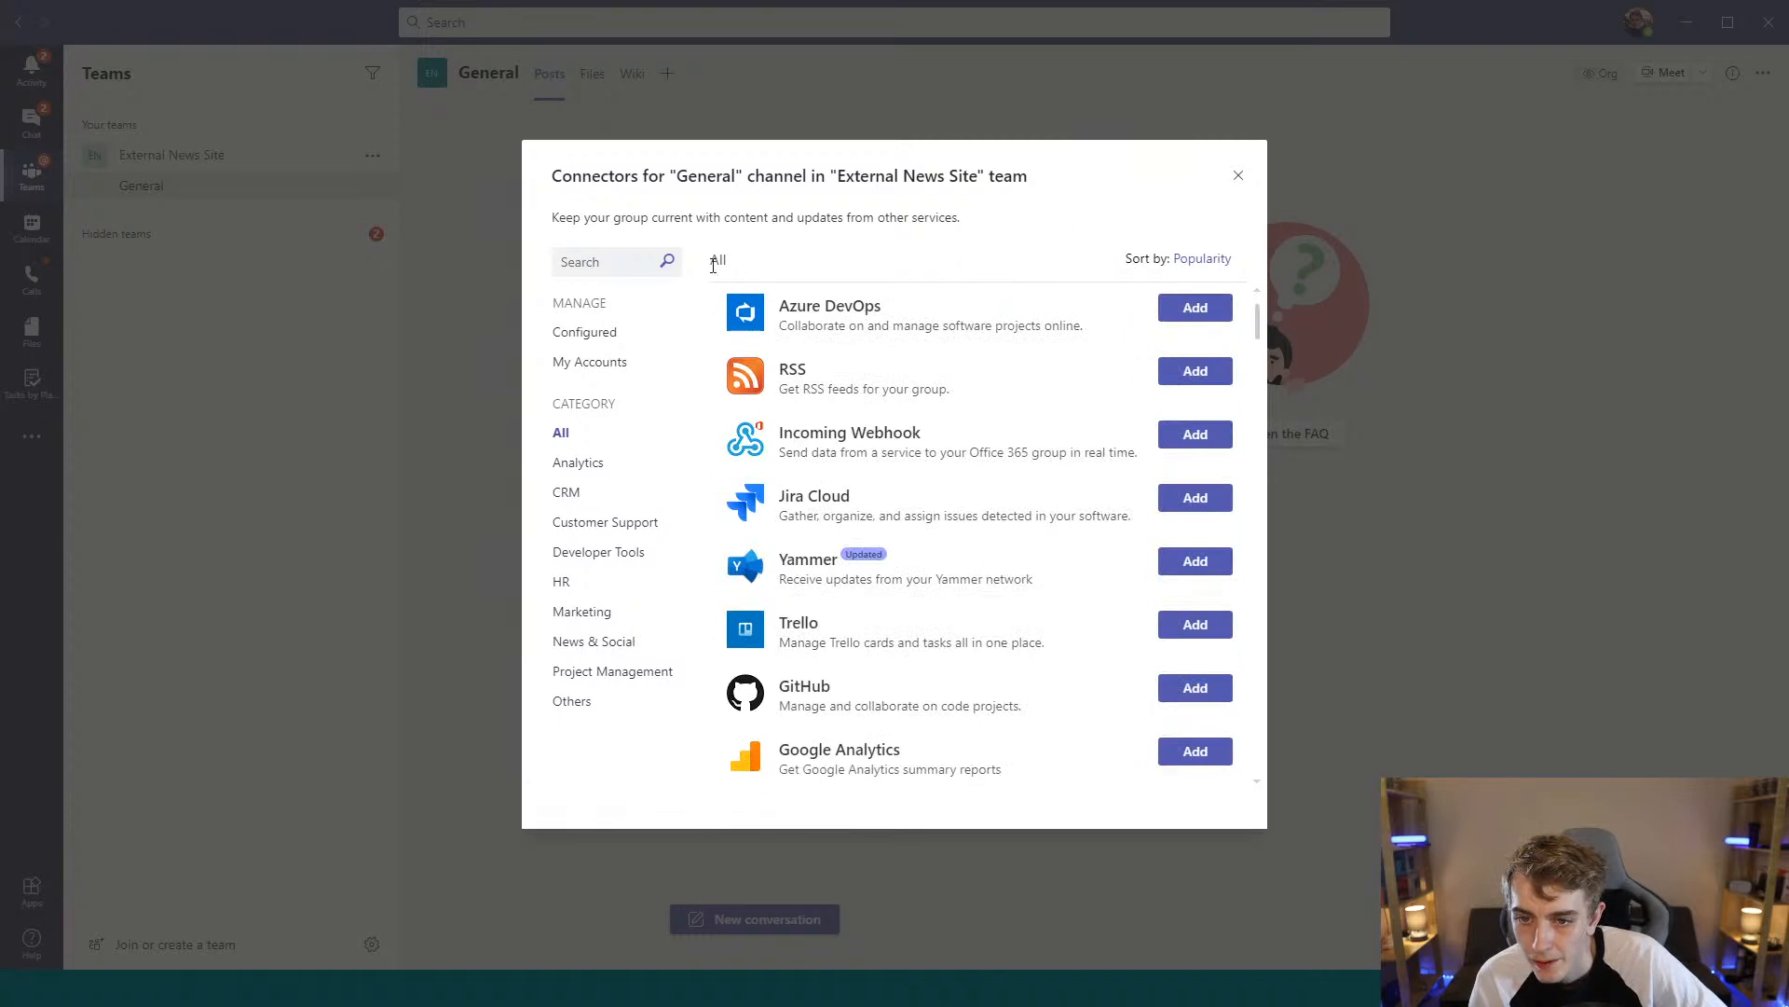
pyautogui.click(580, 269)
pyautogui.write('FORMS')
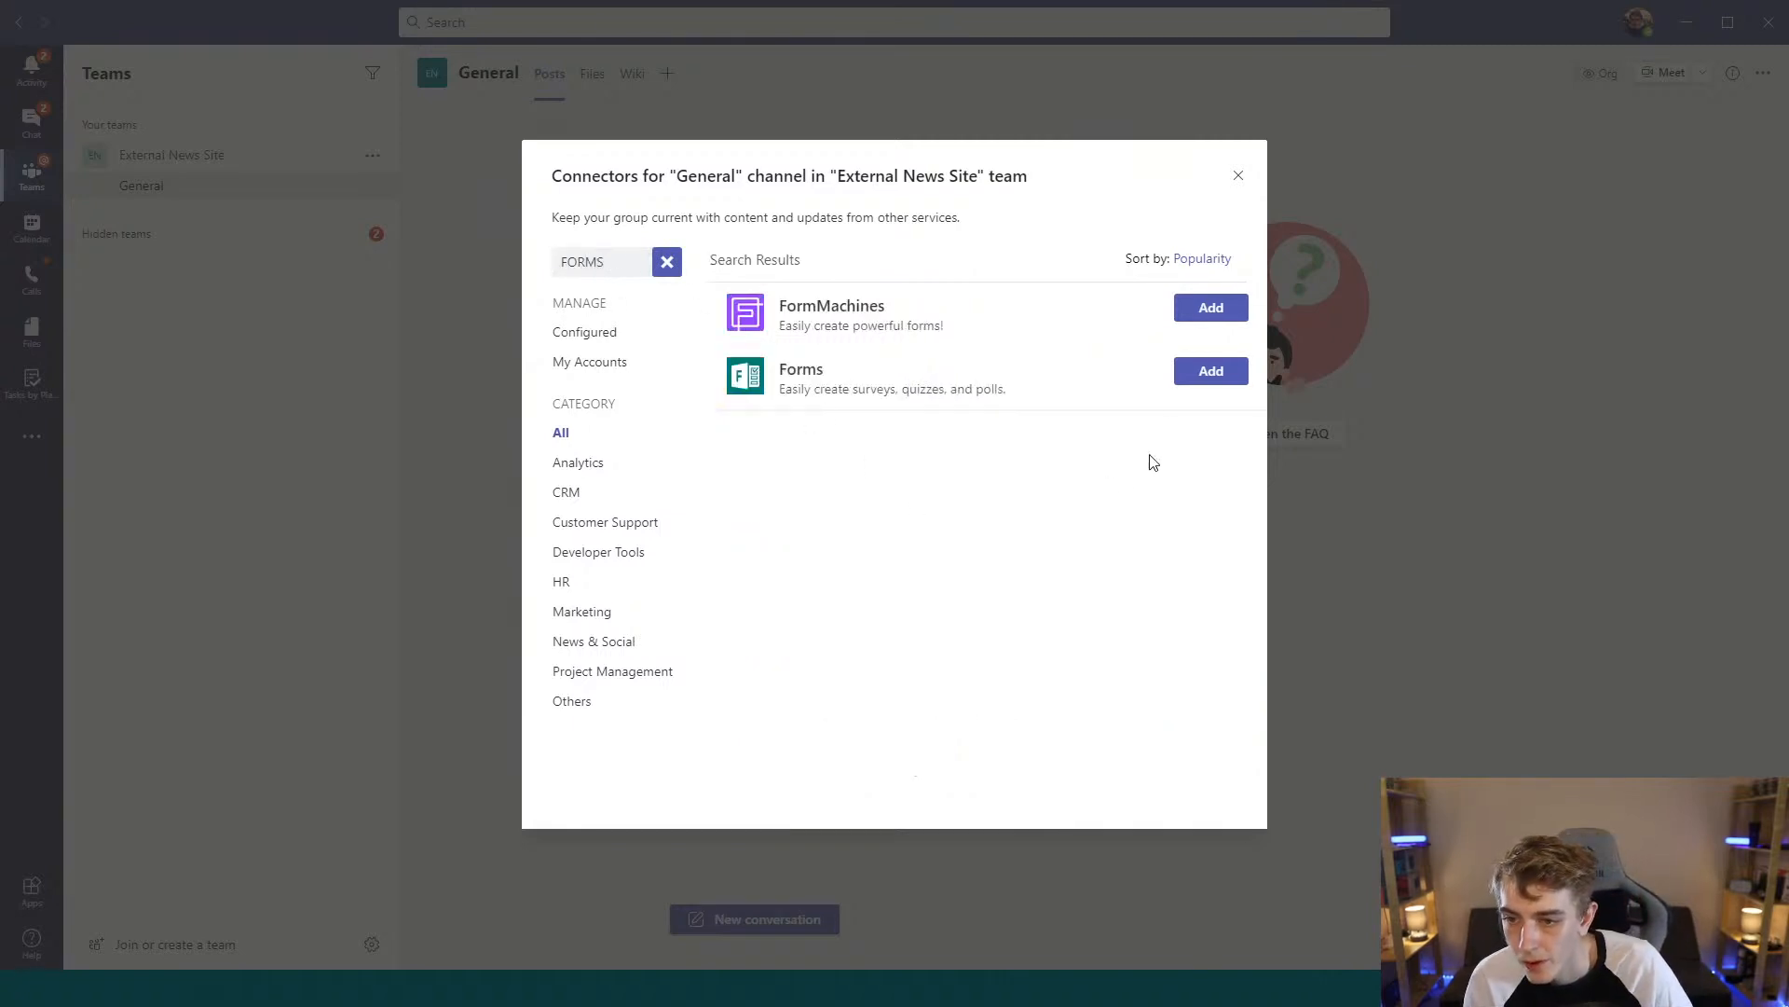
pyautogui.click(1205, 371)
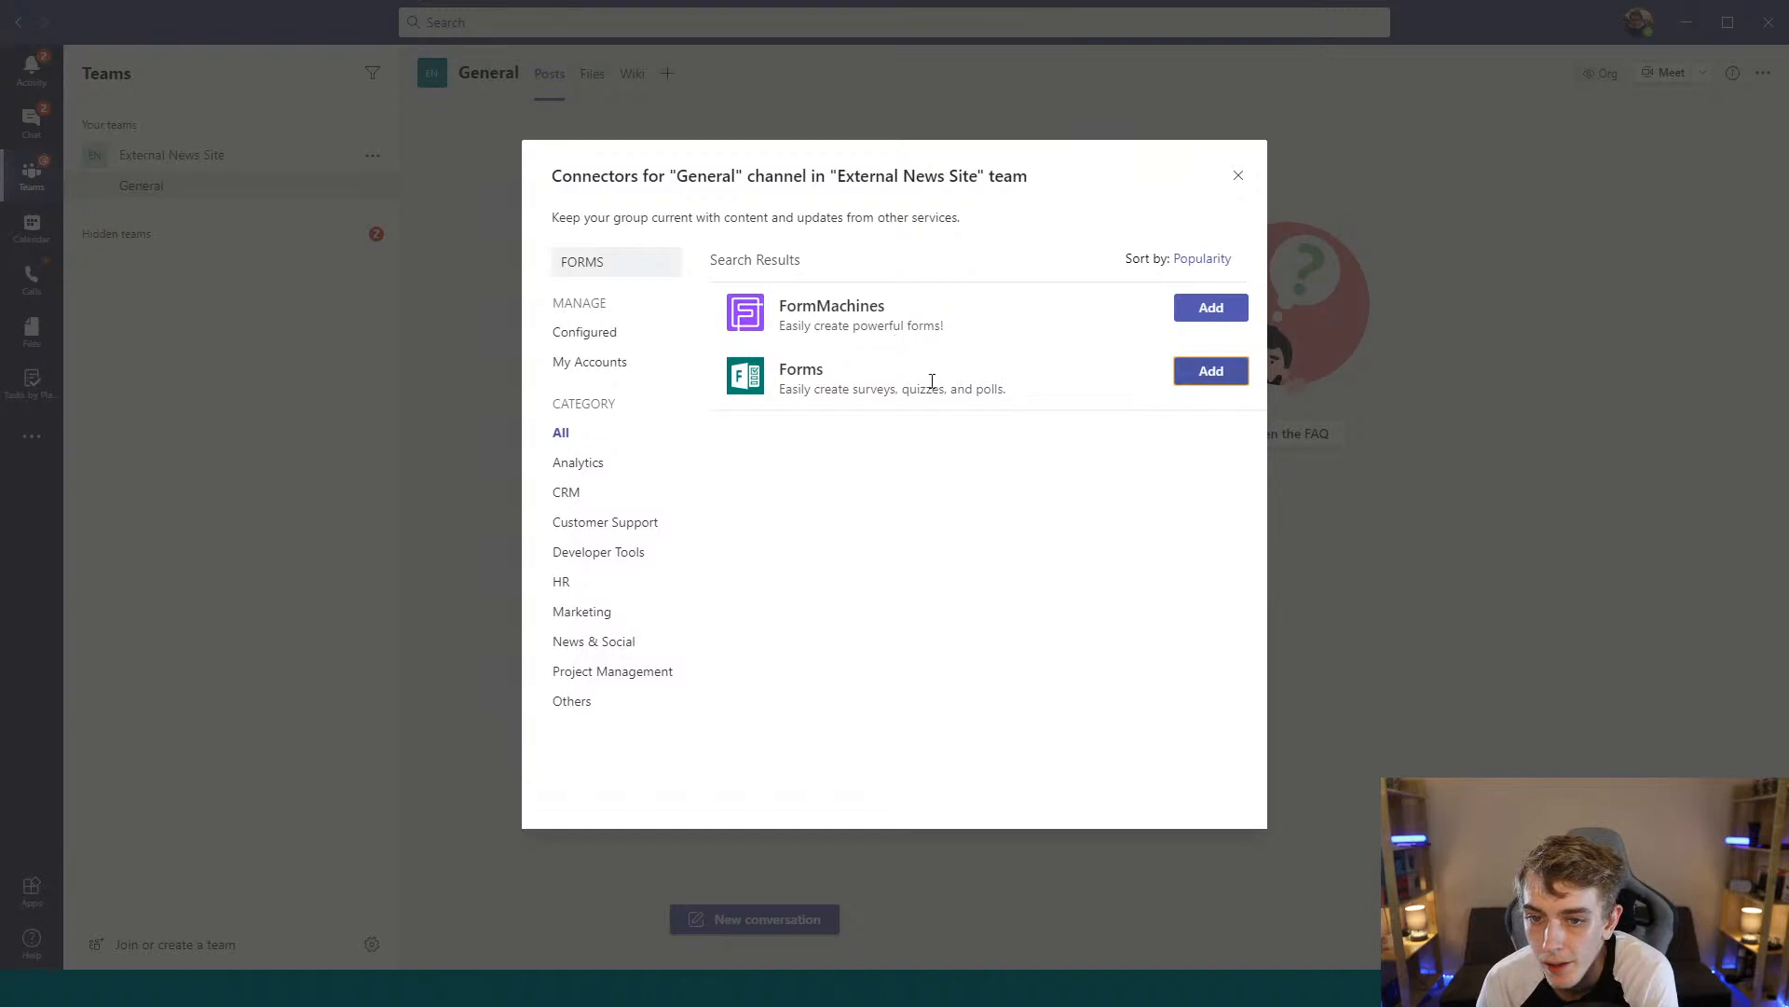
pyautogui.click(1237, 176)
# Step: Try to add a Forms tab to the External News Site team's General channel, and close the setup dialog
pyautogui.click(667, 74)
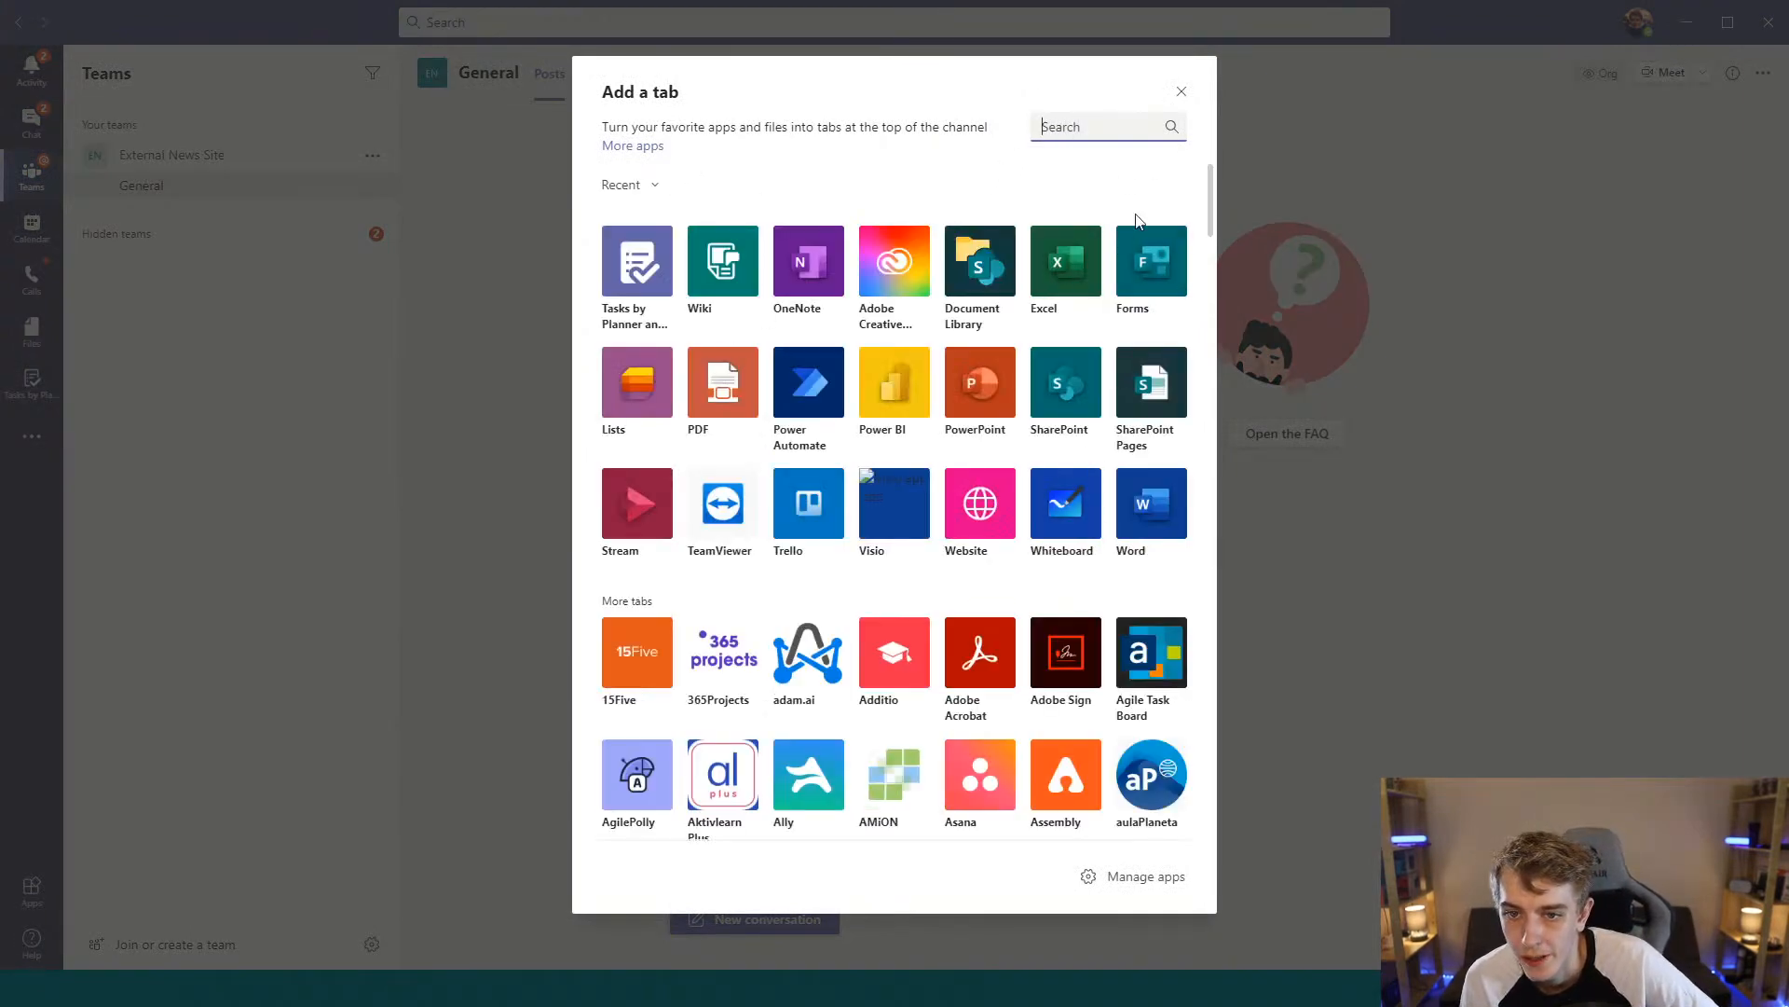
pyautogui.click(1152, 266)
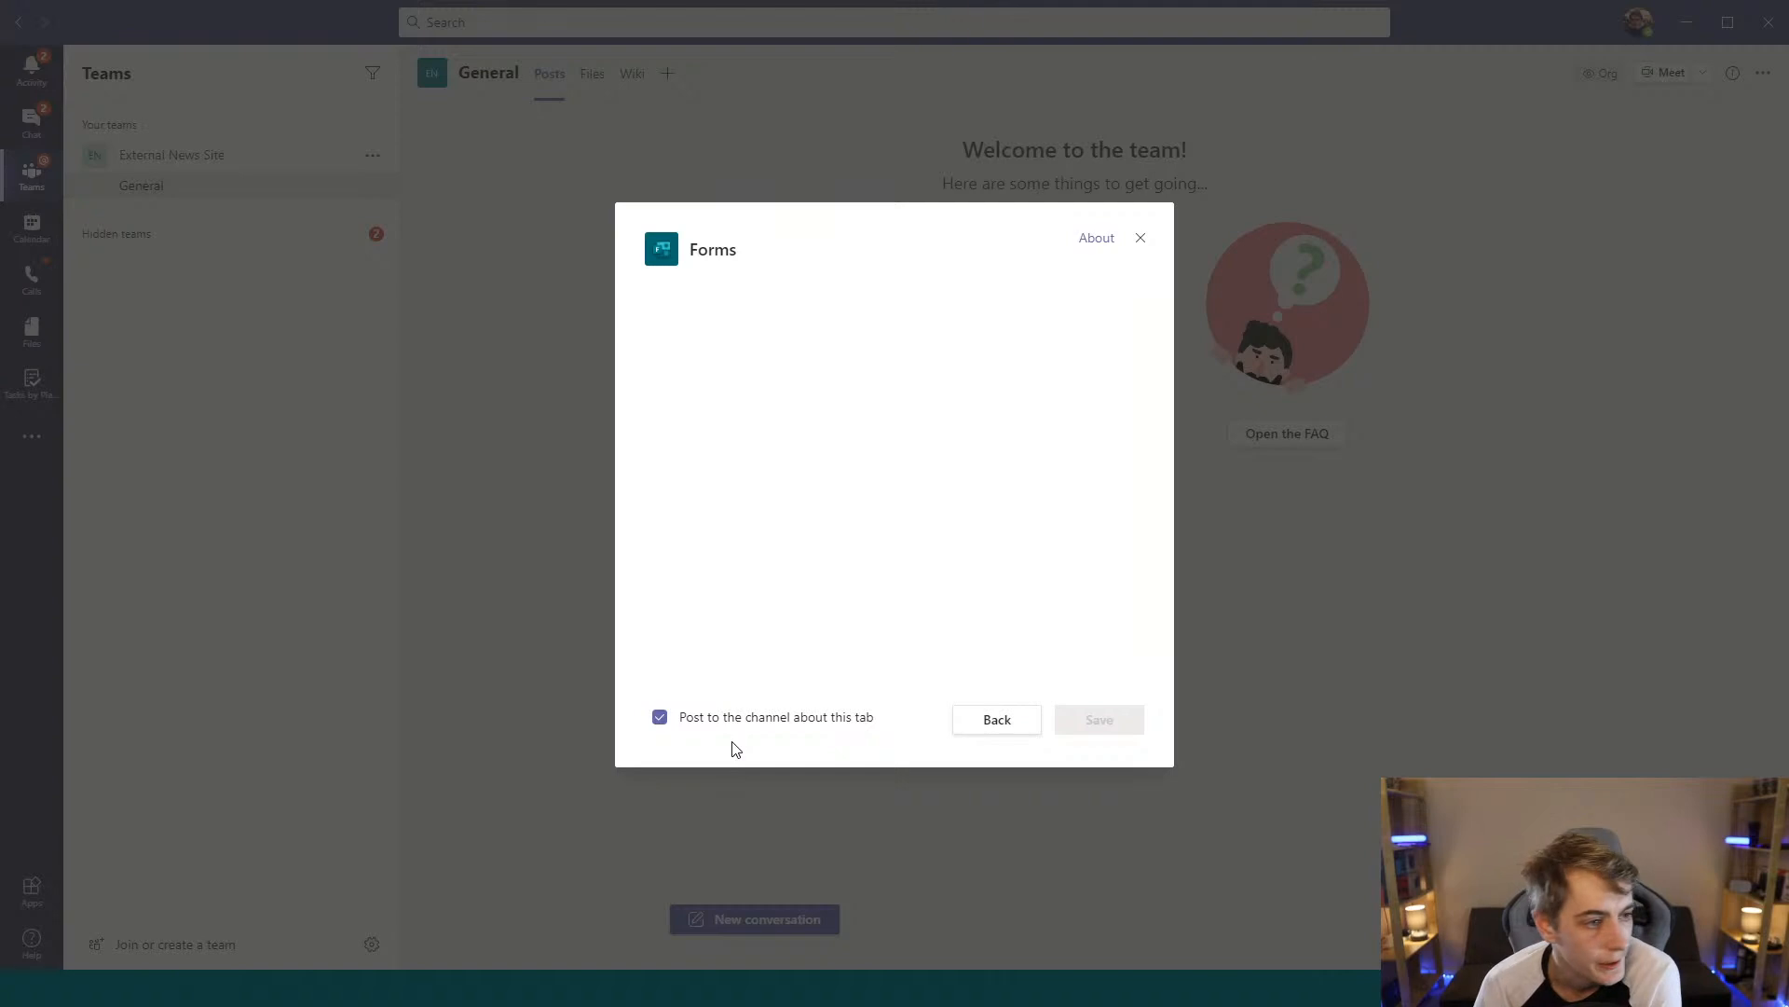
pyautogui.click(1143, 239)
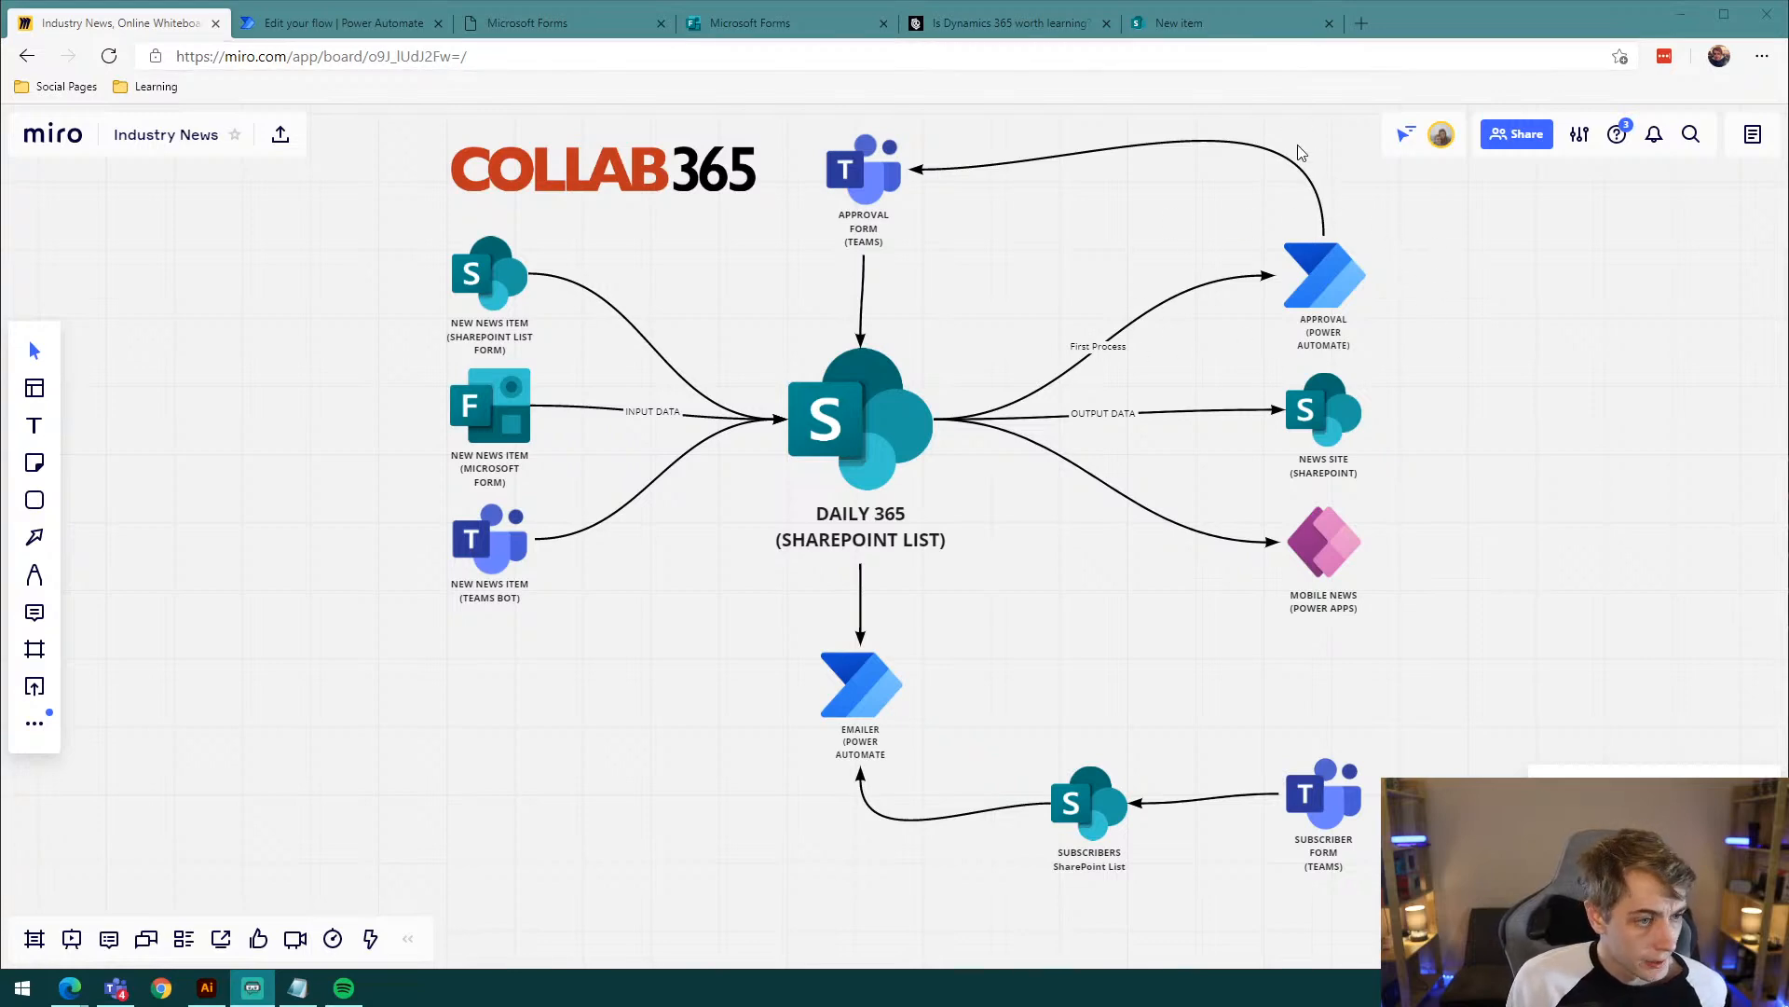
# Step: Check the article submission flow in Power Automate, and close the submitted form's page to return to the Articles List
pyautogui.click(332, 26)
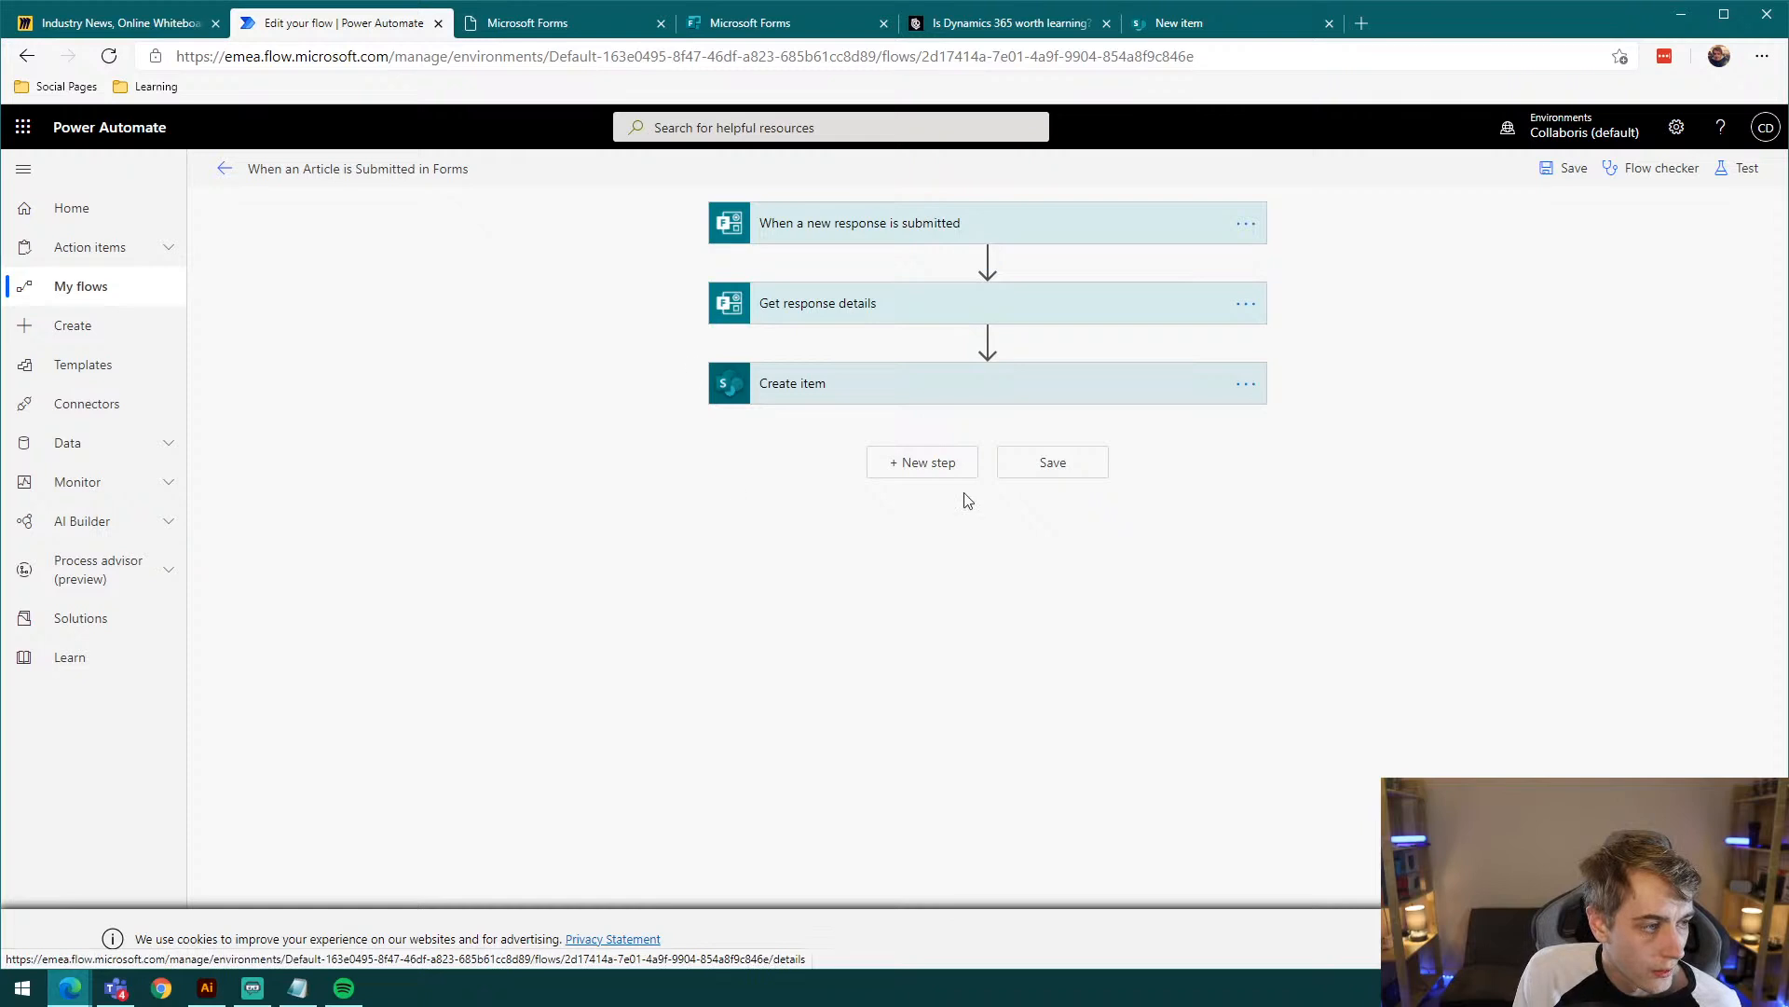
pyautogui.click(760, 24)
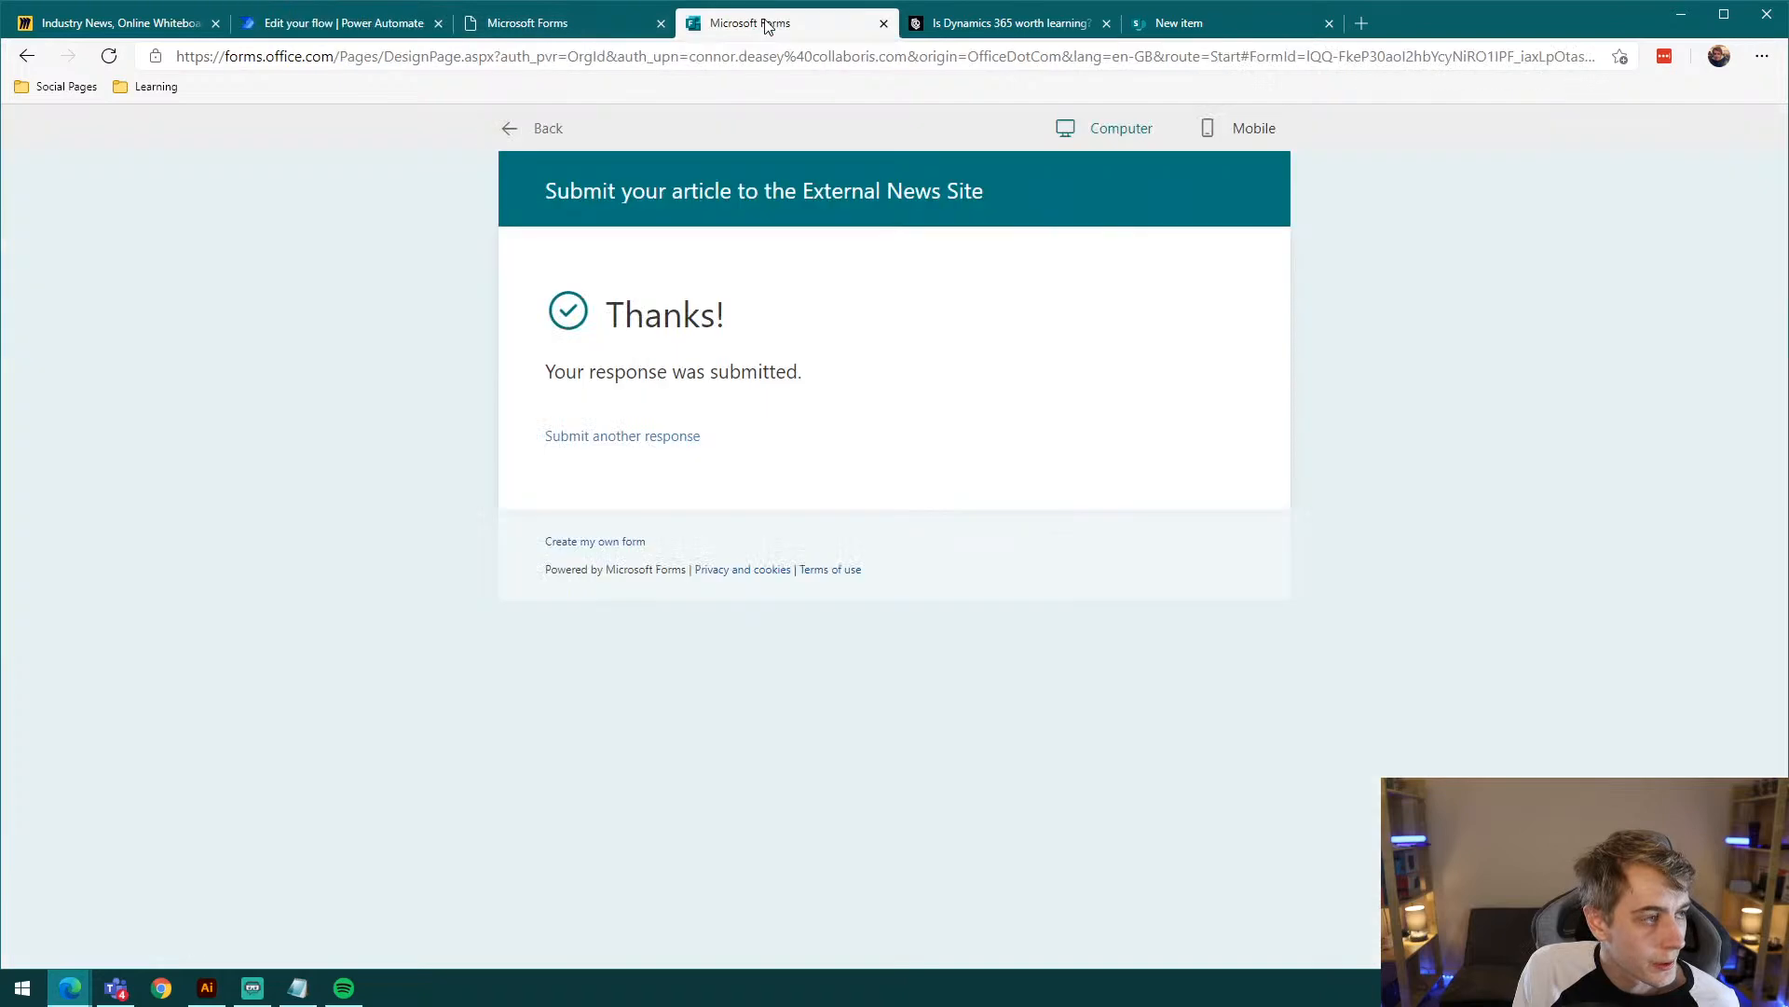
pyautogui.click(883, 24)
pyautogui.click(941, 25)
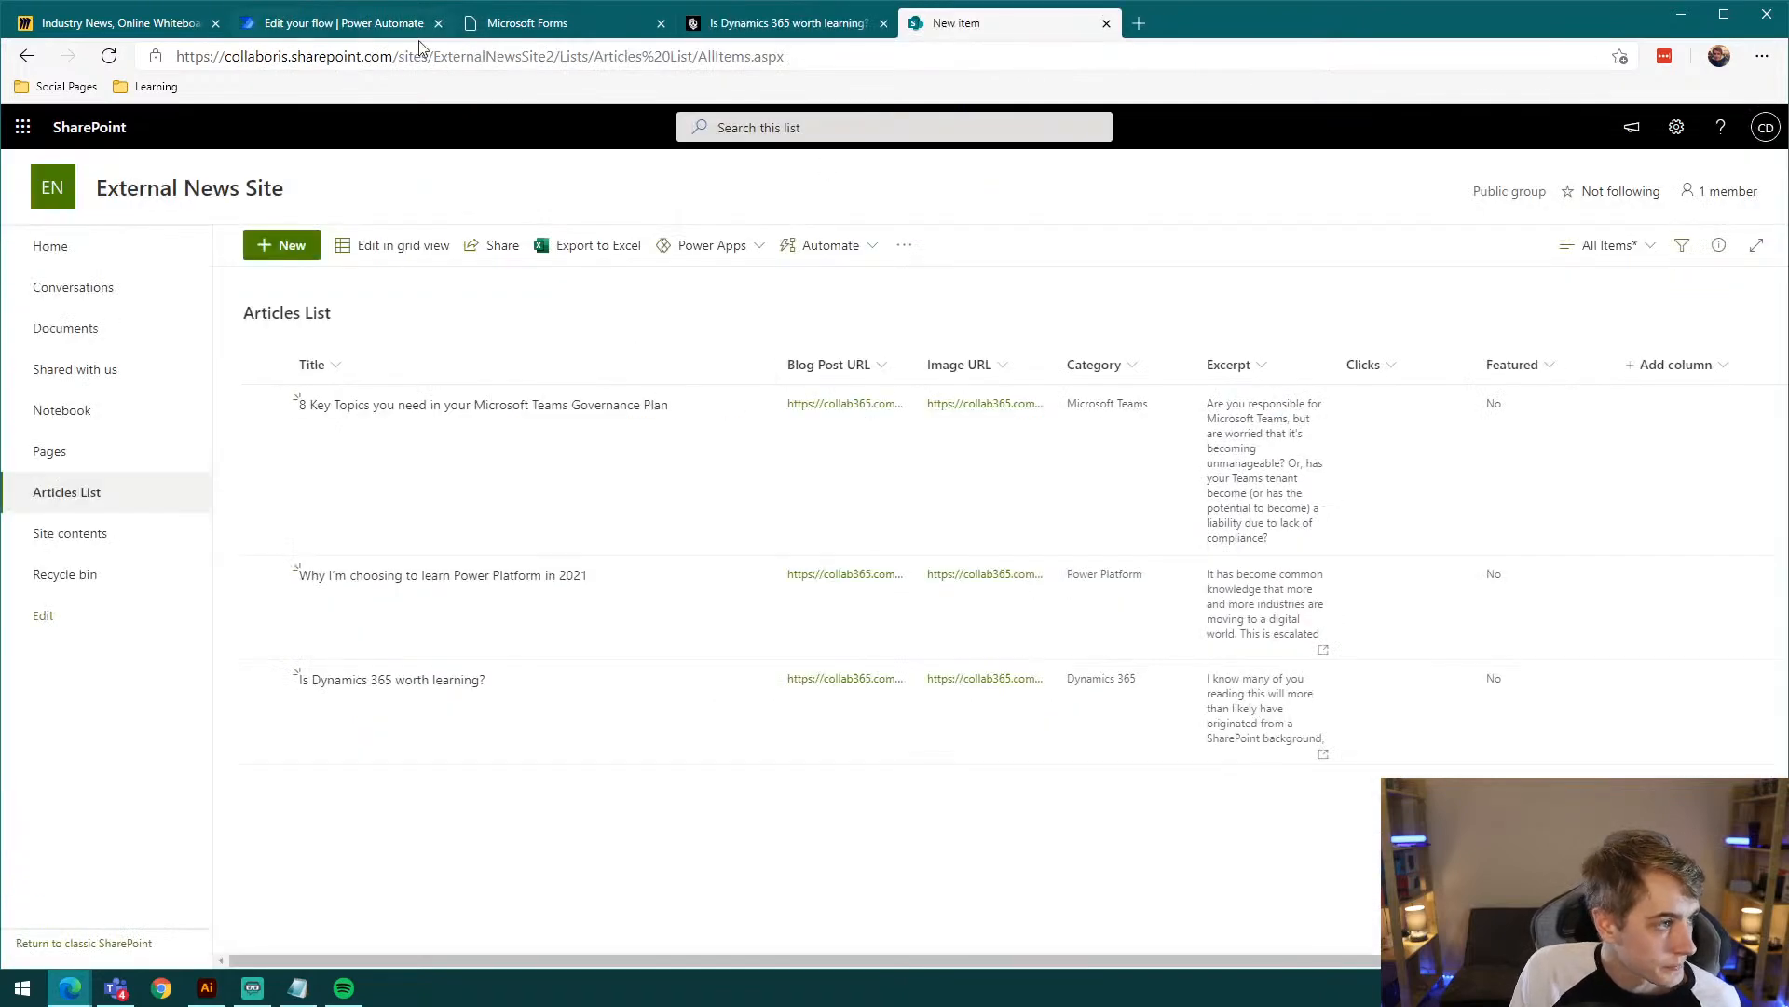
# Step: Examine the Industry News board in Miro, comparing the Daily 365 overview diagram with the Teams channel and Articles List build diagram
pyautogui.click(410, 28)
pyautogui.click(121, 23)
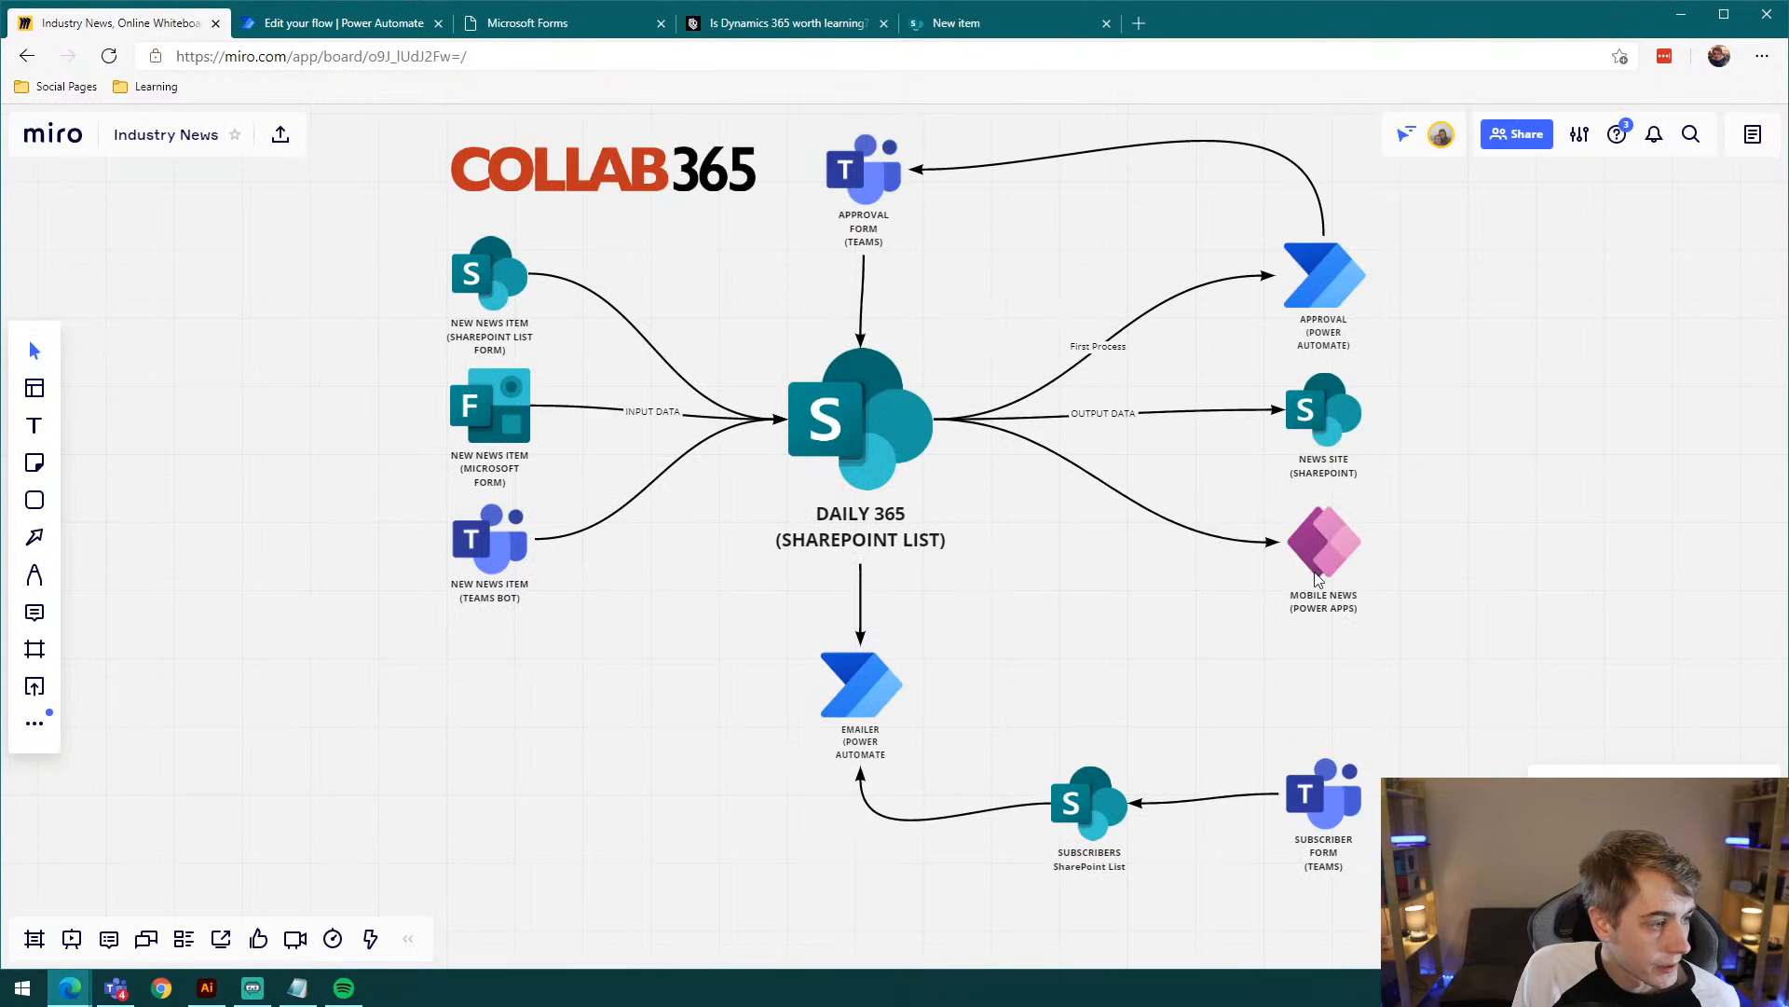
pyautogui.moveTo(1296, 550); pyautogui.dragTo(564, 570)
pyautogui.moveTo(1048, 491); pyautogui.dragTo(760, 529)
pyautogui.scroll(1, 996, 553)
pyautogui.scroll(2, 994, 554)
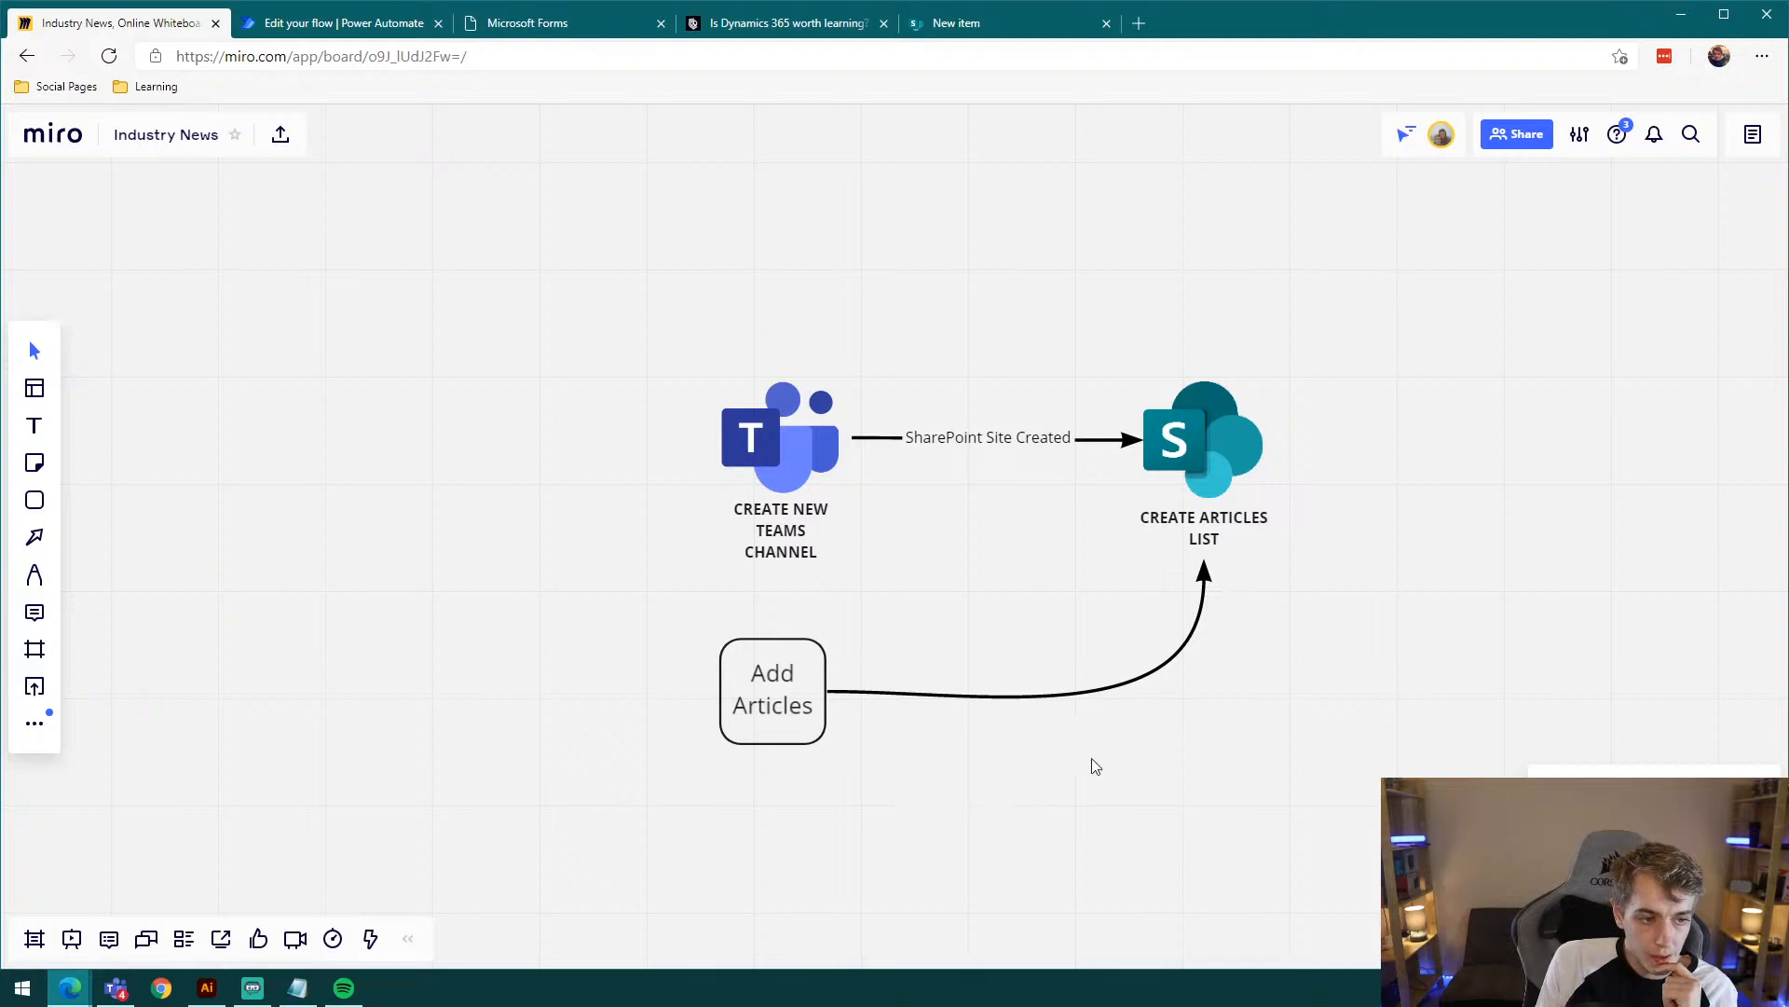
pyautogui.moveTo(976, 606); pyautogui.dragTo(1162, 622)
pyautogui.scroll(-3, 603, 578)
pyautogui.moveTo(580, 557); pyautogui.dragTo(1467, 497)
pyautogui.moveTo(1157, 549); pyautogui.dragTo(1285, 545)
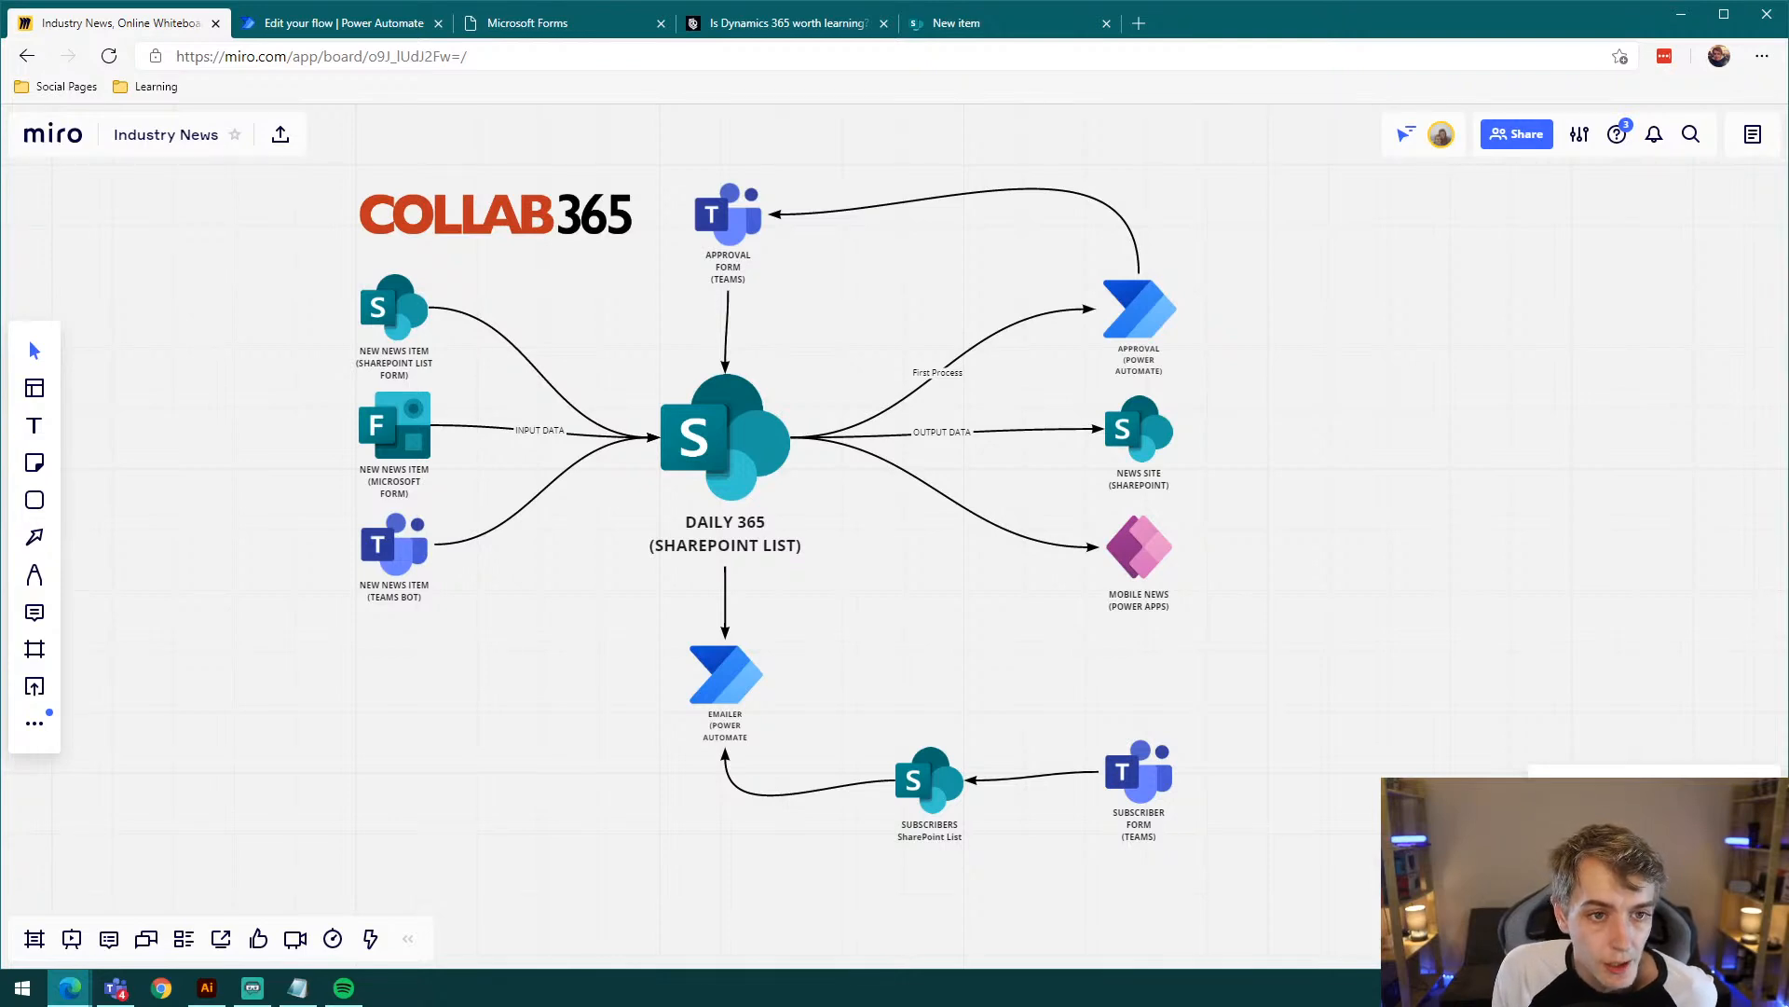
# Step: Switch to Microsoft Teams
pyautogui.hotkey('alt', 'Tab')
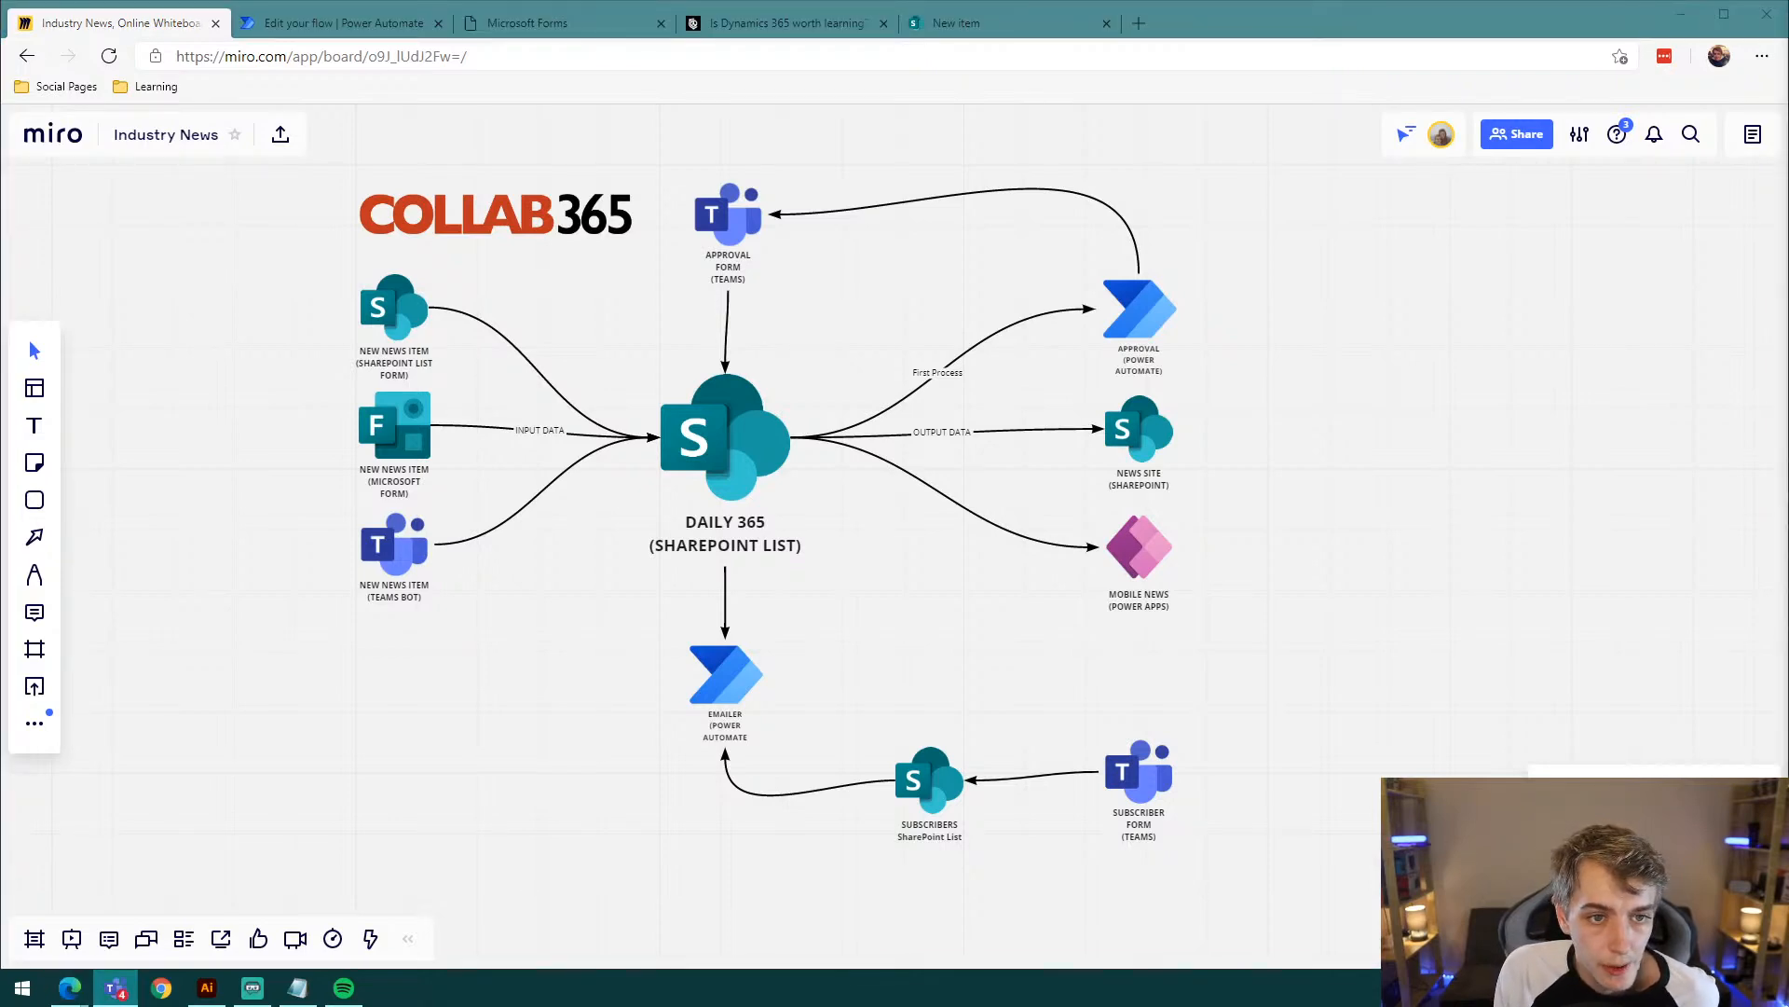